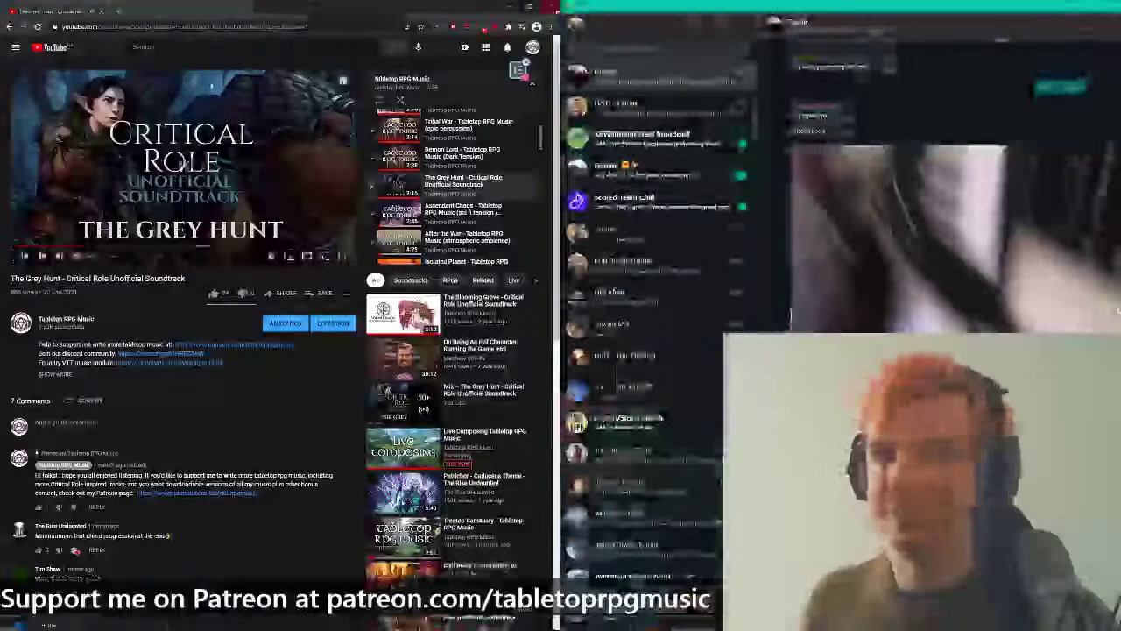
Switch from the YouTube page to the Cubase project and its Kontakt instrument window.
key("alt+Tab")
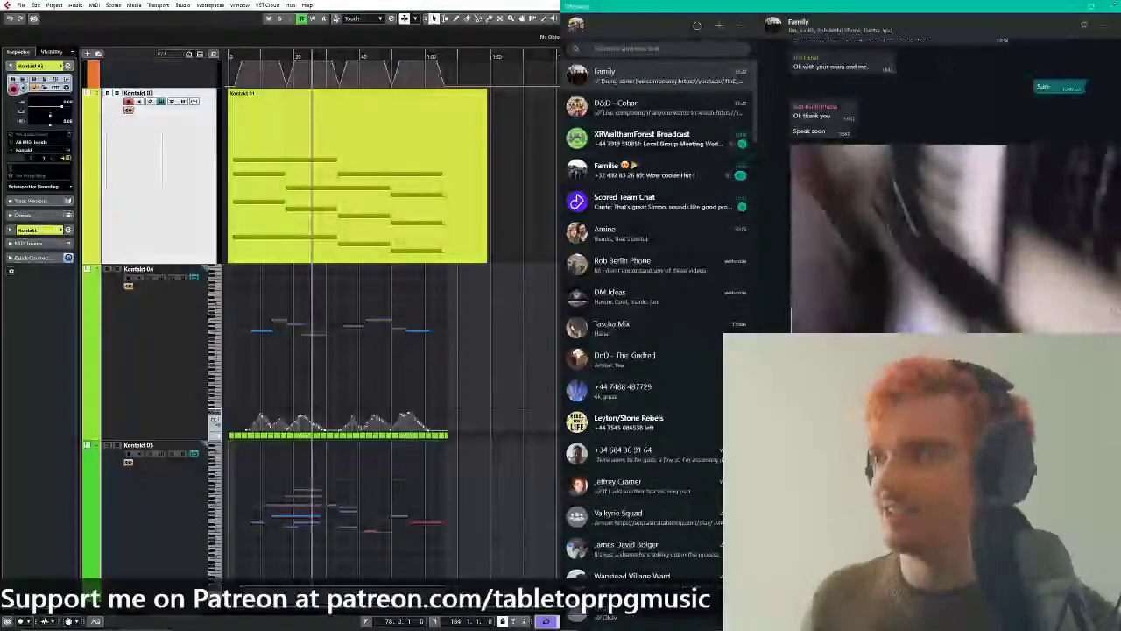
key("alt+Tab")
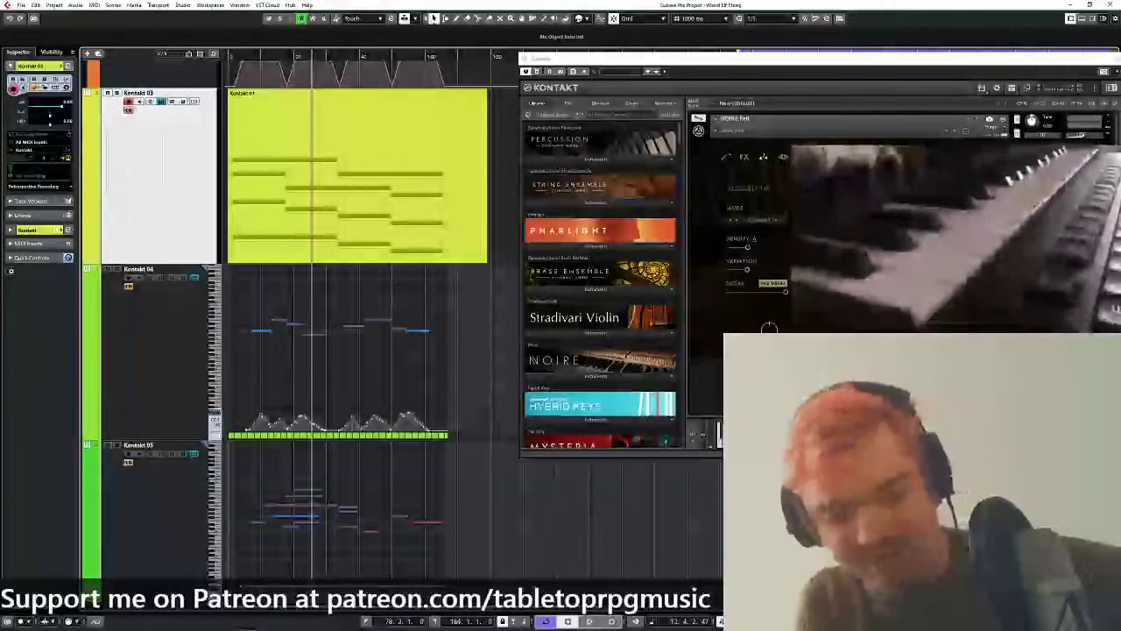
key("super")
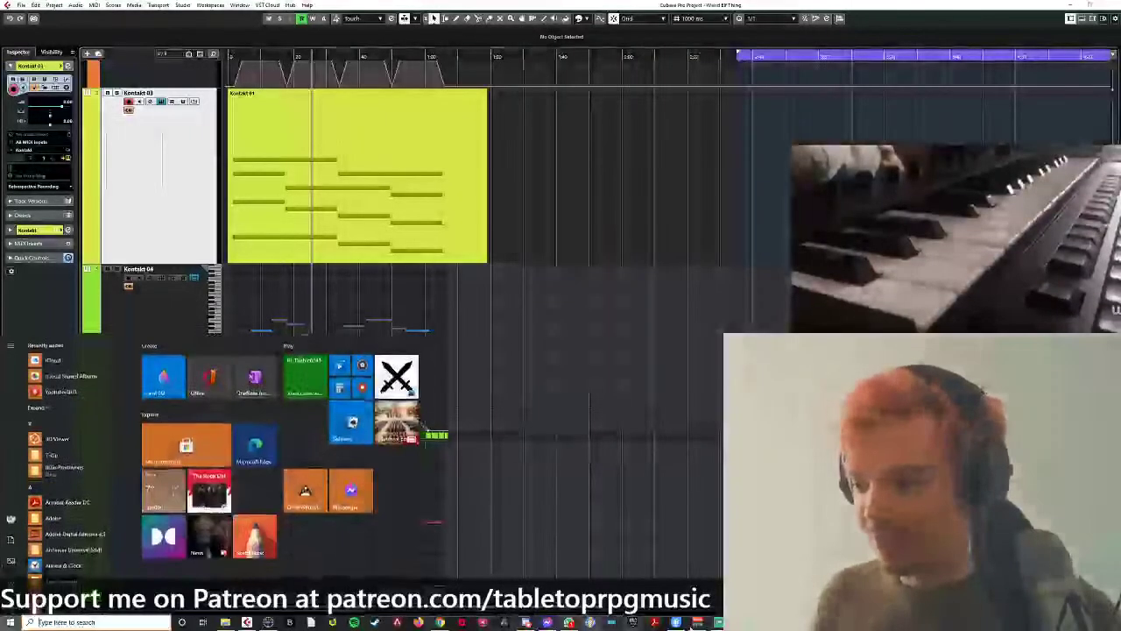
key("Escape")
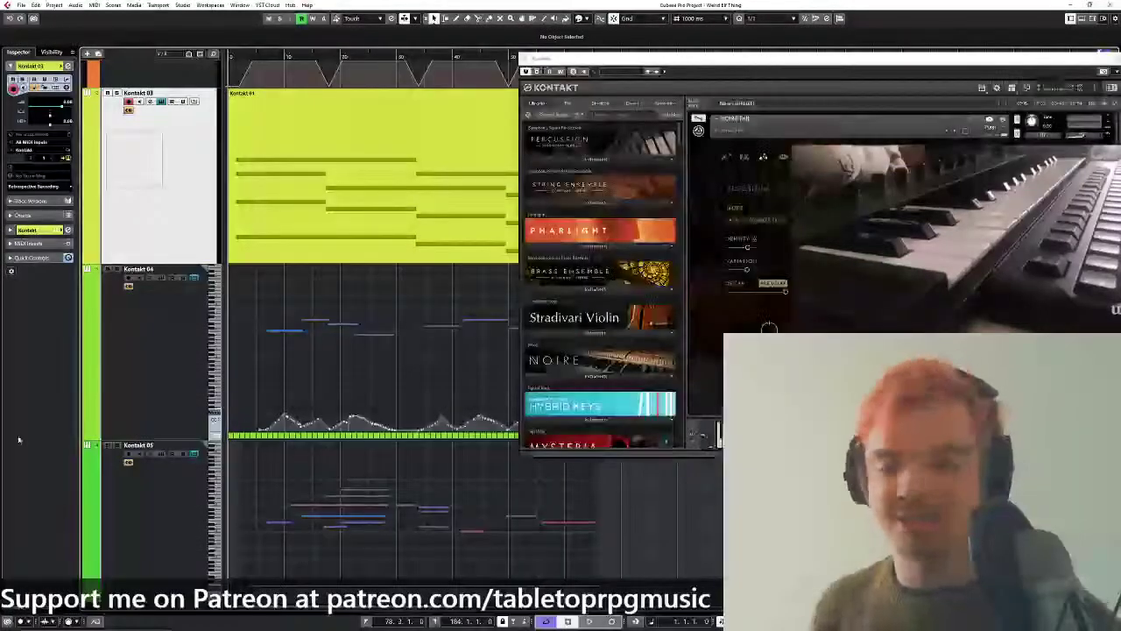
key("super")
left_click(429, 624)
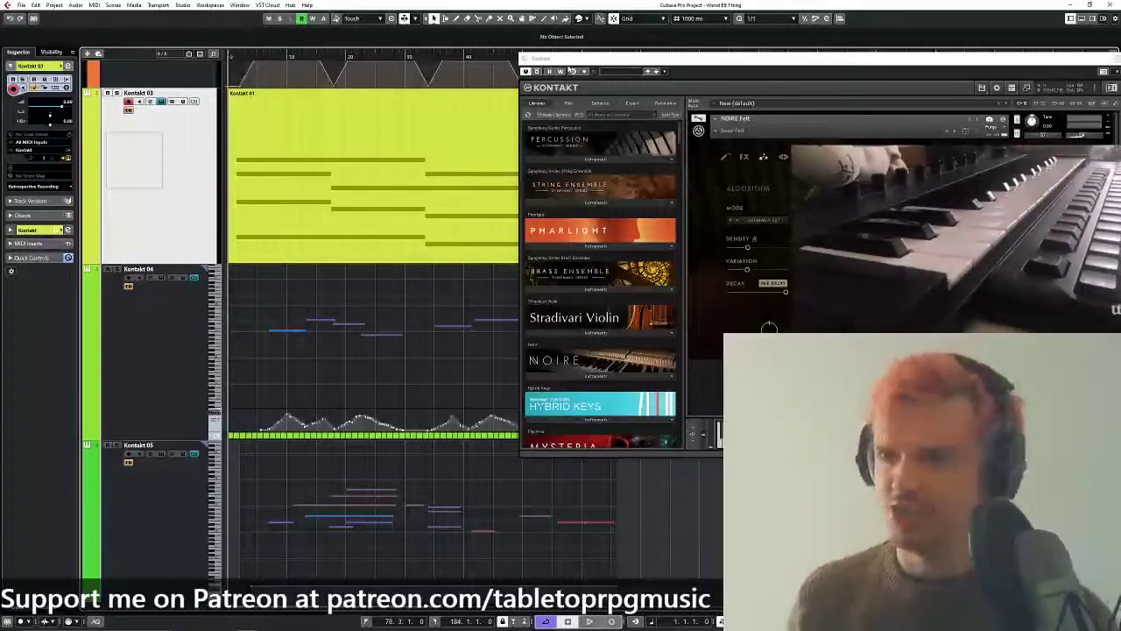
Move the Kontakt window clear of the arrangement and close the in-place editor on the Kontakt 04 track.
left_click_drag(570, 61, 740, 464)
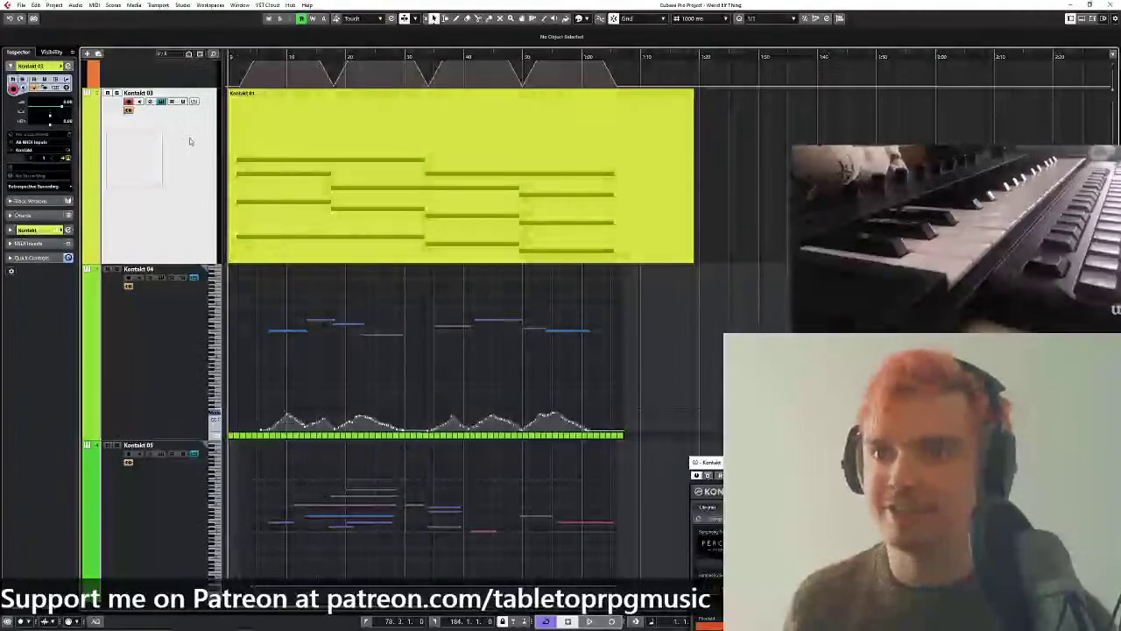
scroll(189, 140, "up", 3)
left_click(195, 385)
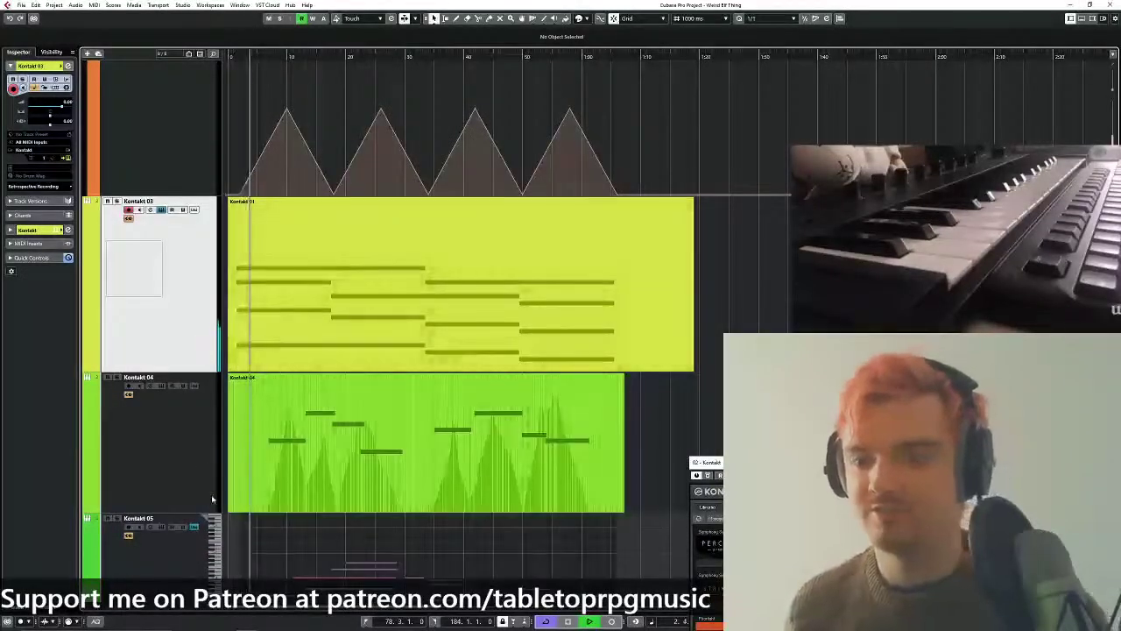
Listen to the arrangement from the start until past the last notes, and stop playback.
scroll(188, 464, "down", 8)
scroll(192, 291, "up", 10)
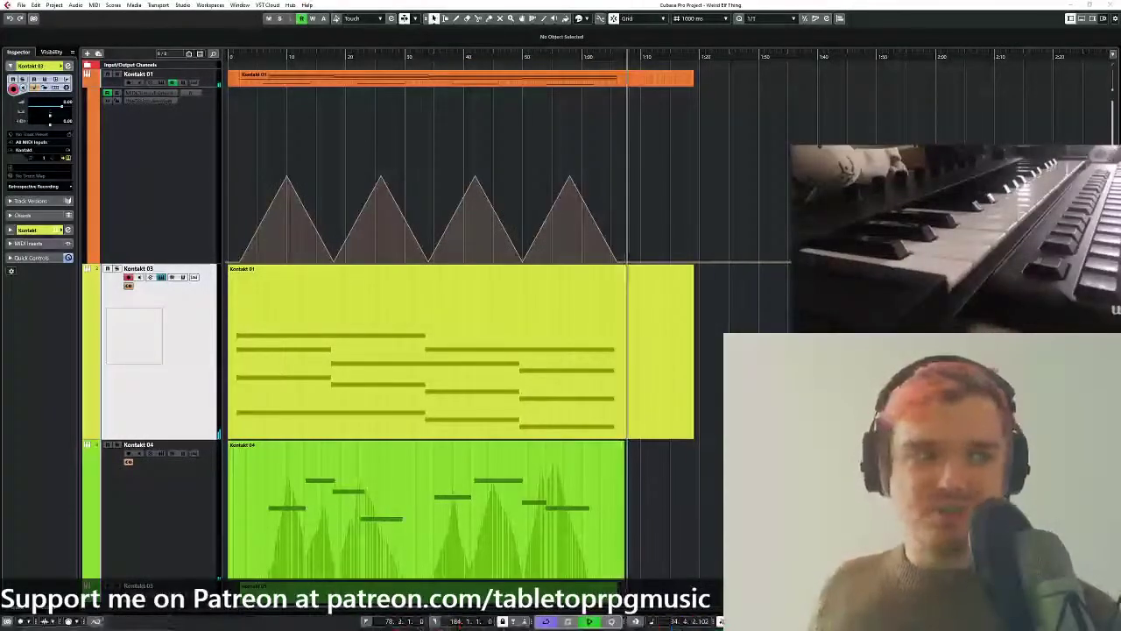
key("alt+Tab")
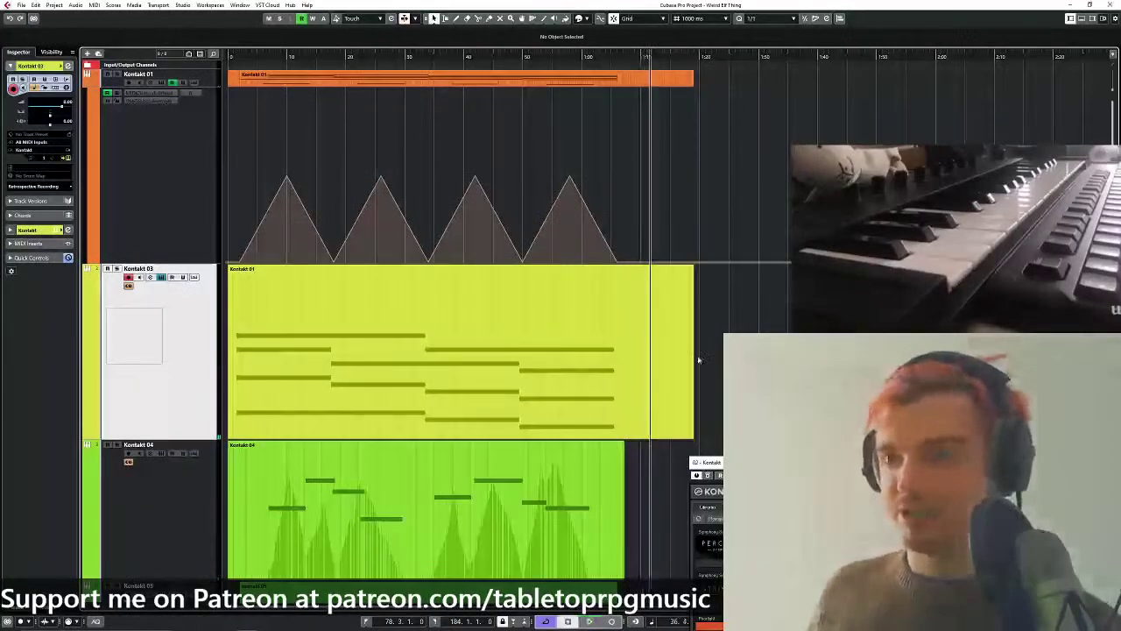
key("space")
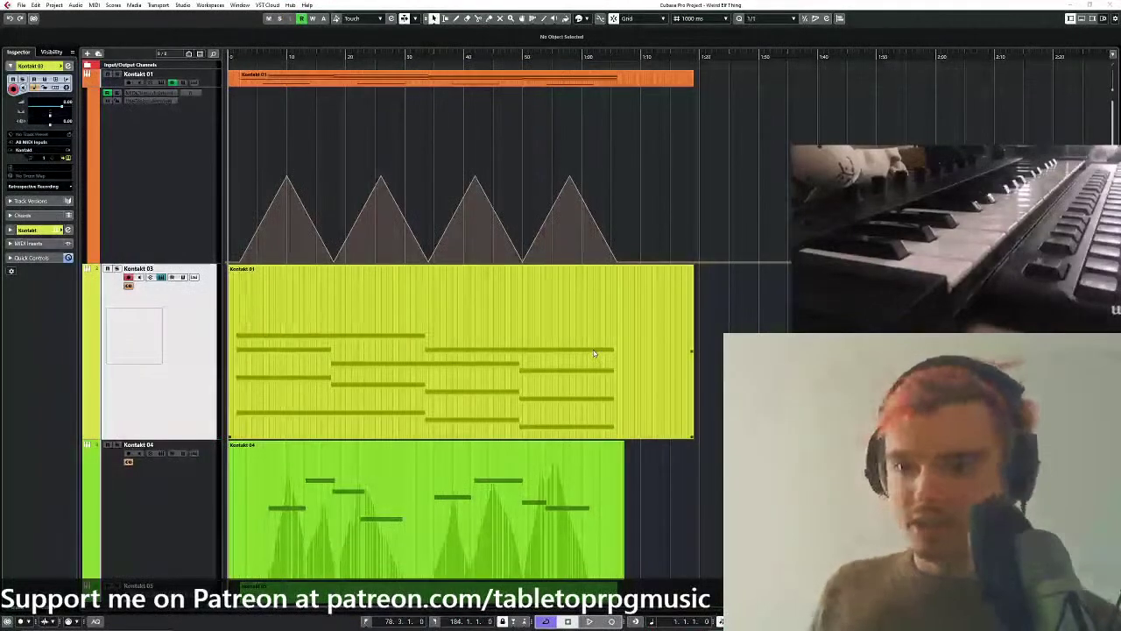
key("alt+Tab")
right_click(258, 118)
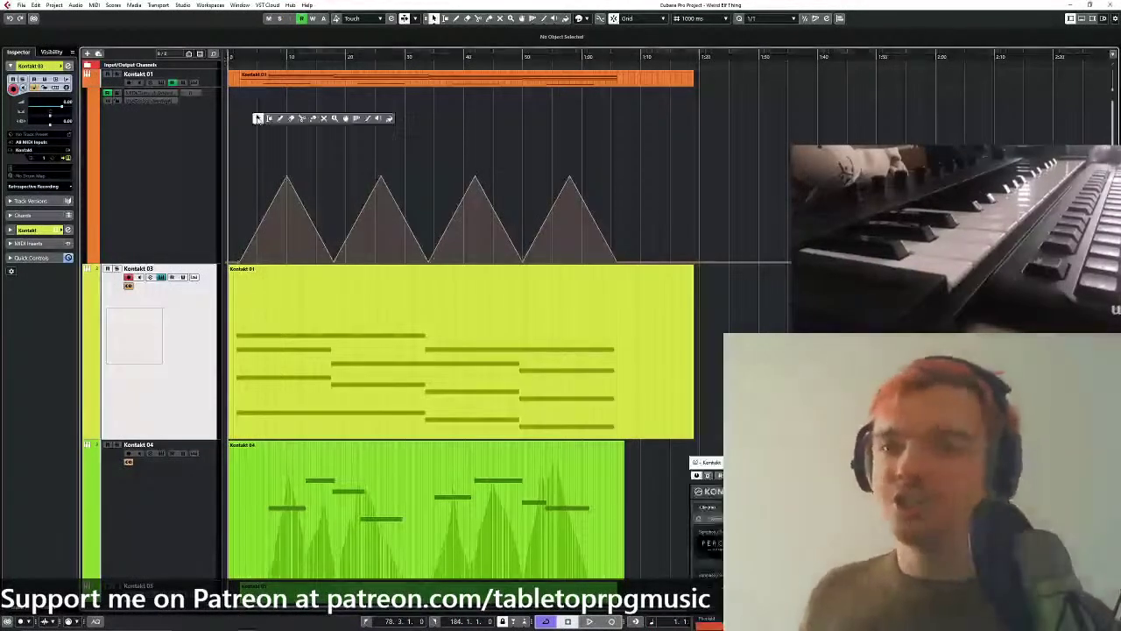
left_click(313, 119)
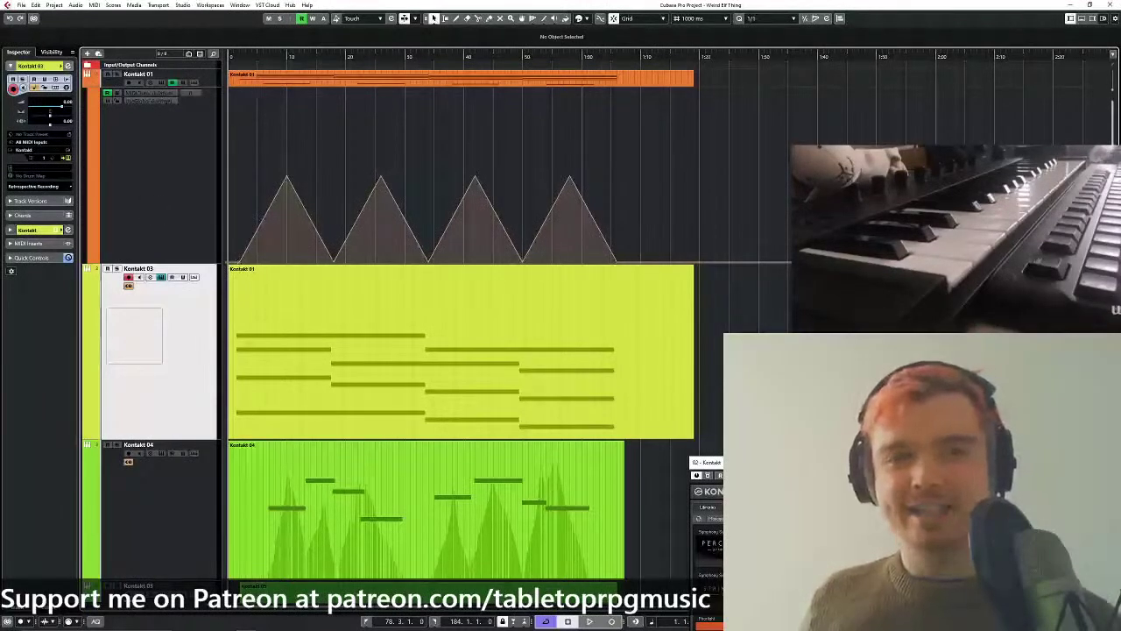
key("super")
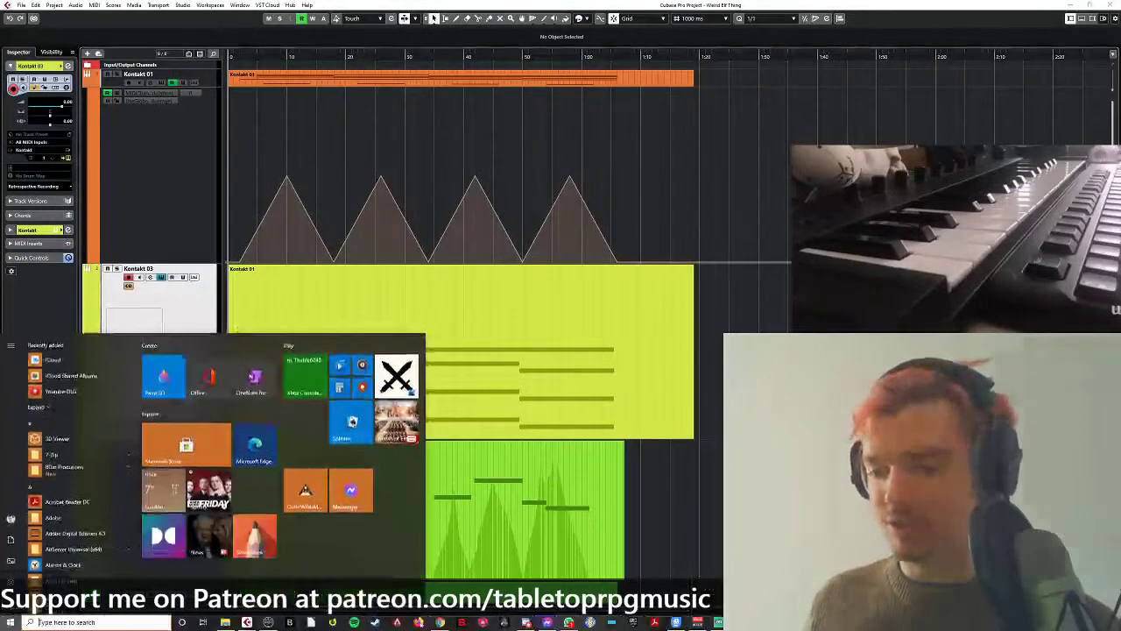
left_click(447, 624)
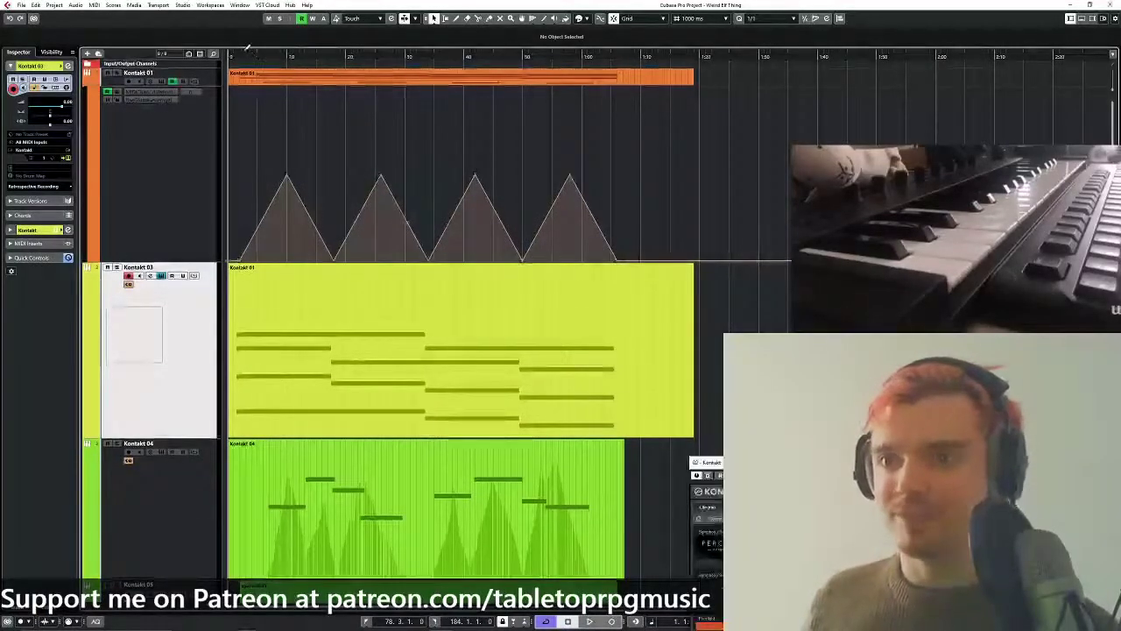
Close the floating Kontakt window and switch the timeline ruler to bars and beats.
left_click_drag(233, 56, 229, 80)
left_click_drag(1024, 461, 720, 389)
left_click(918, 388)
scroll(604, 164, "up", 2)
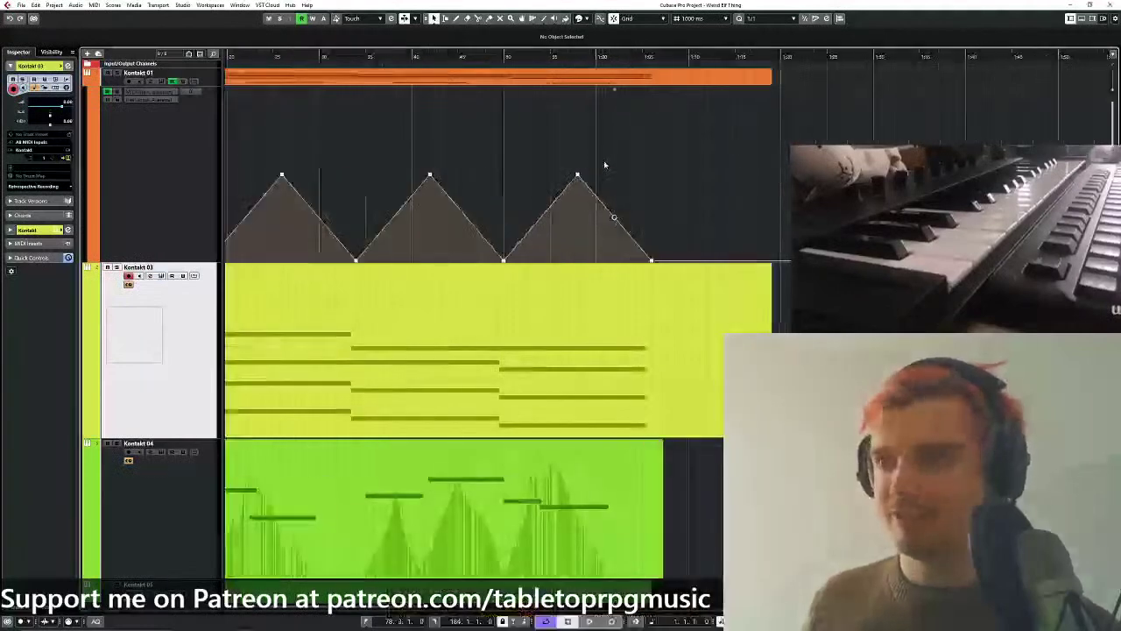
right_click(503, 58)
left_click(519, 64)
Play the arrangement from bar 26 to hear how the section ends, and stop after the last notes.
left_click(505, 58)
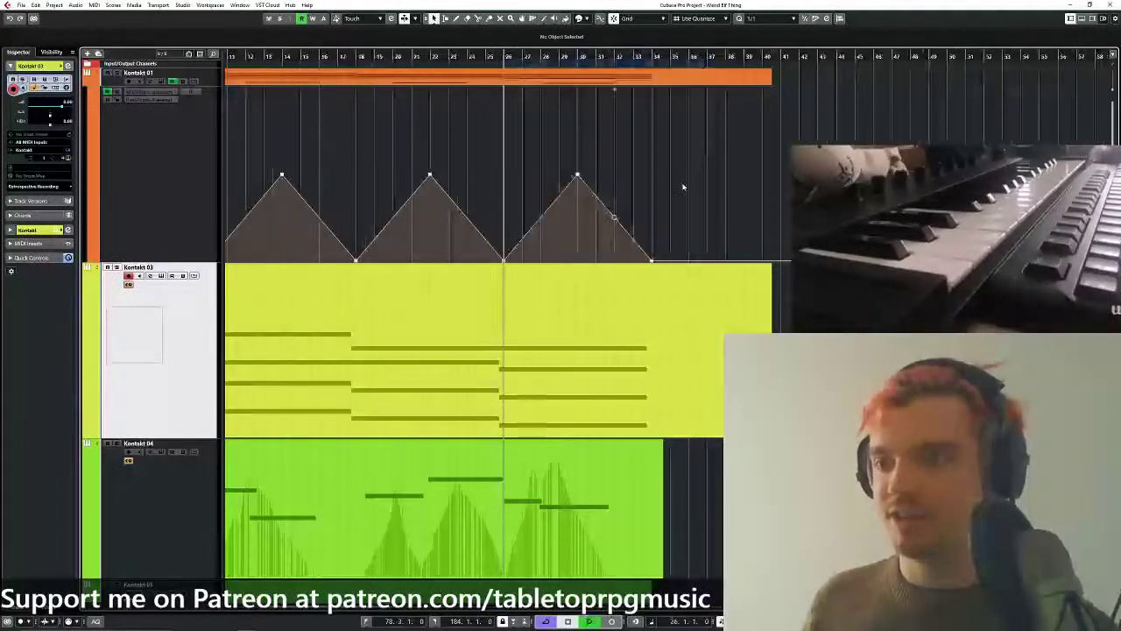
key("space")
scroll(683, 188, "down", 3)
left_click_drag(748, 233, 643, 258)
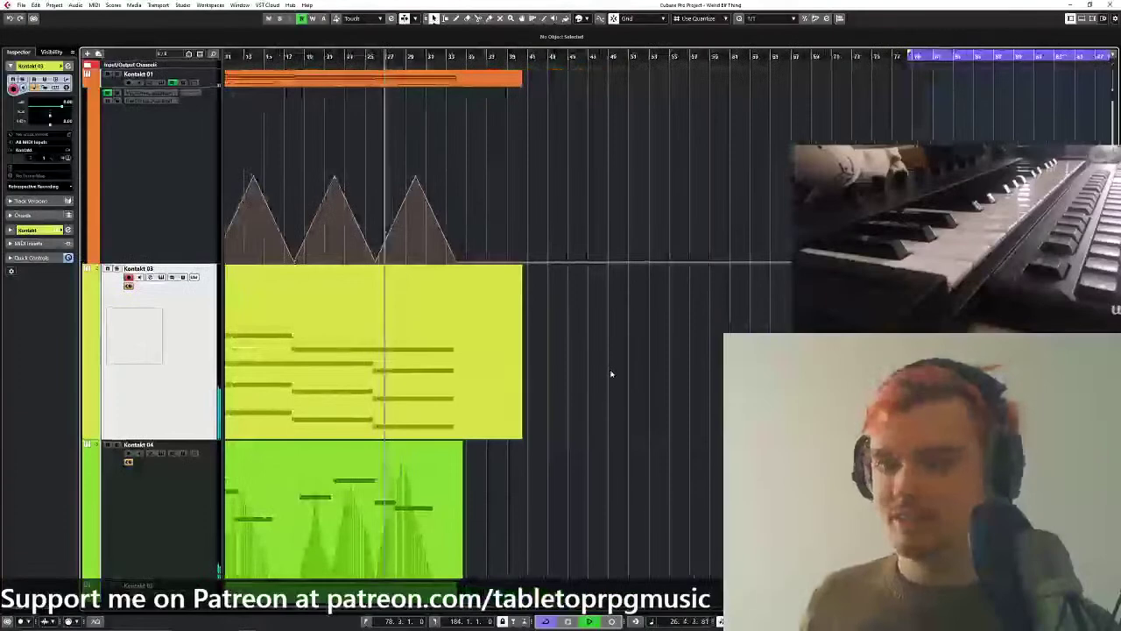
scroll(605, 372, "up", 1)
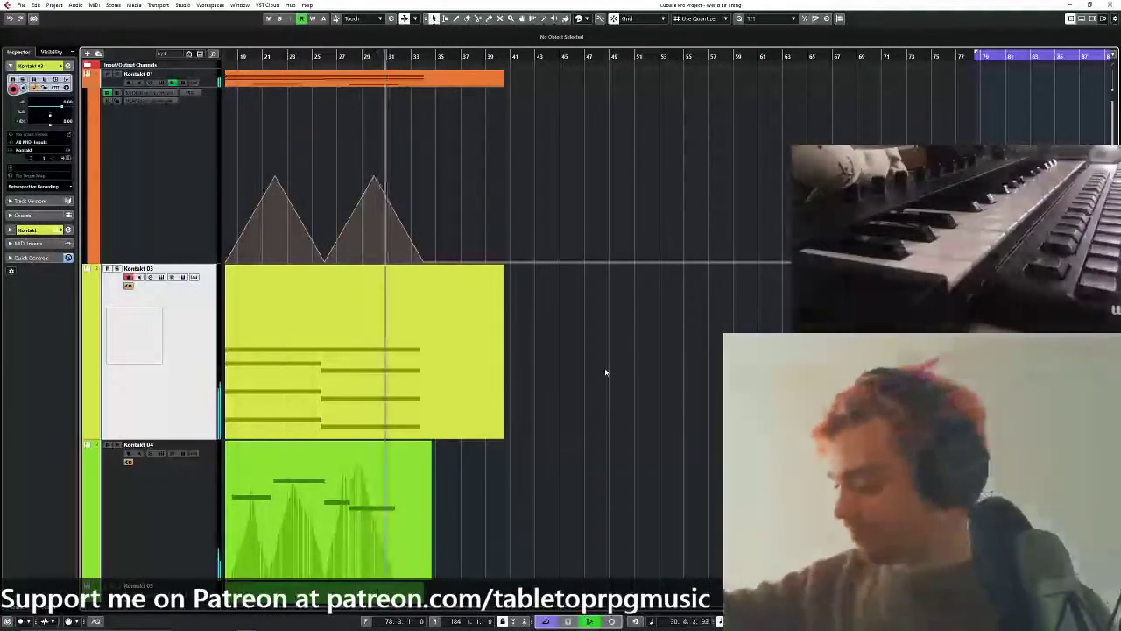
key("super")
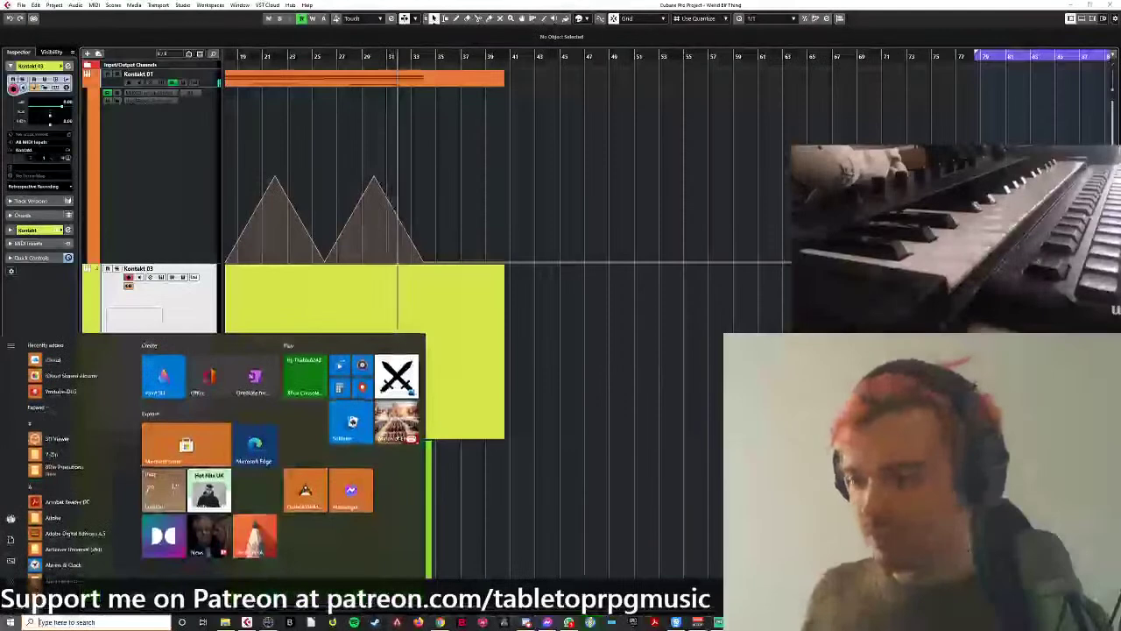
key("super")
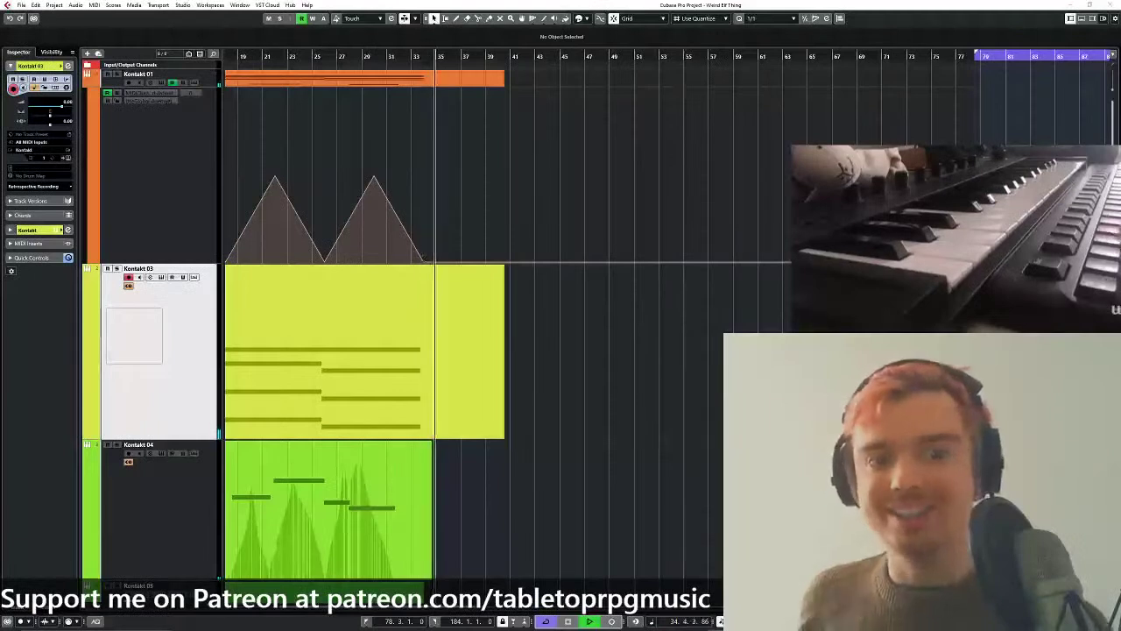
left_click(532, 436)
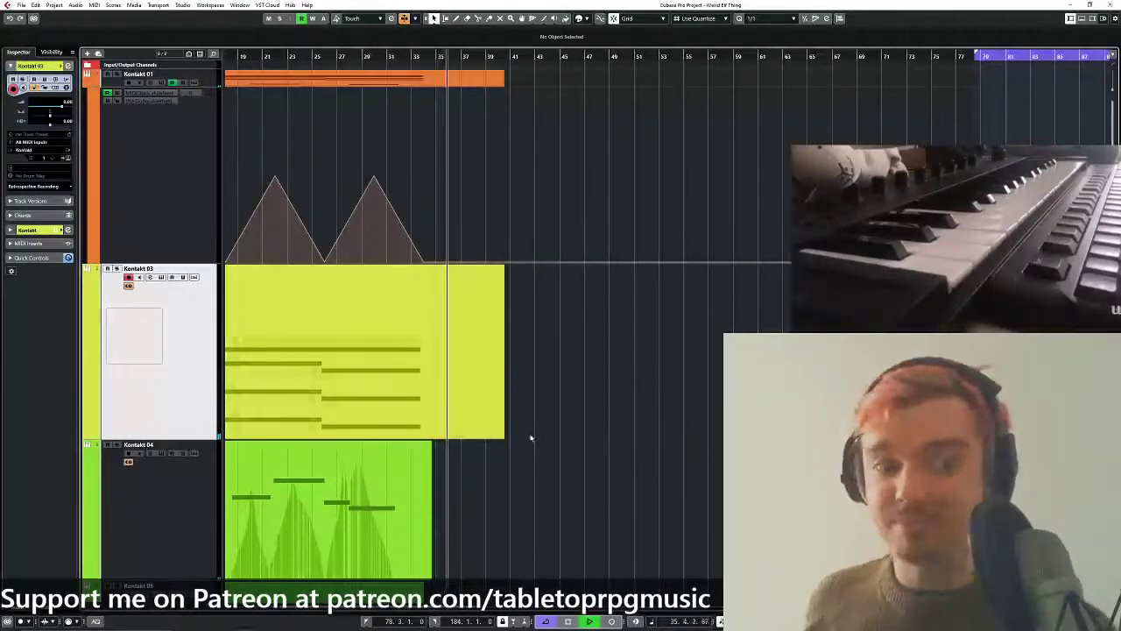
key("space")
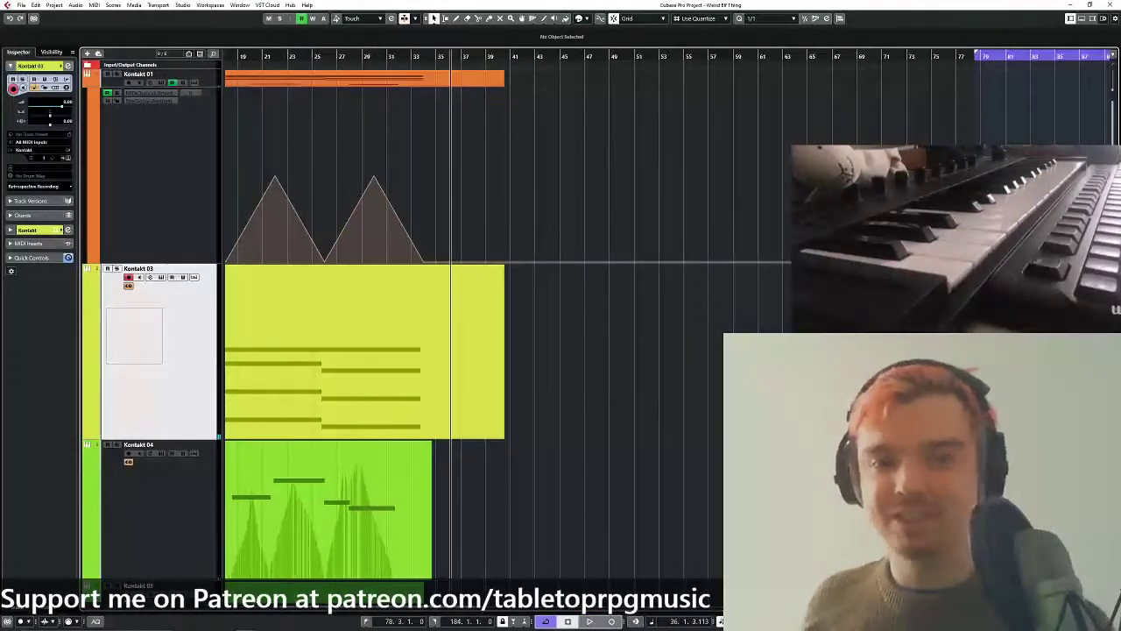
Place the playhead at bar 34, where the last automation peak ends.
scroll(487, 364, "up", 2)
scroll(487, 359, "left", 2)
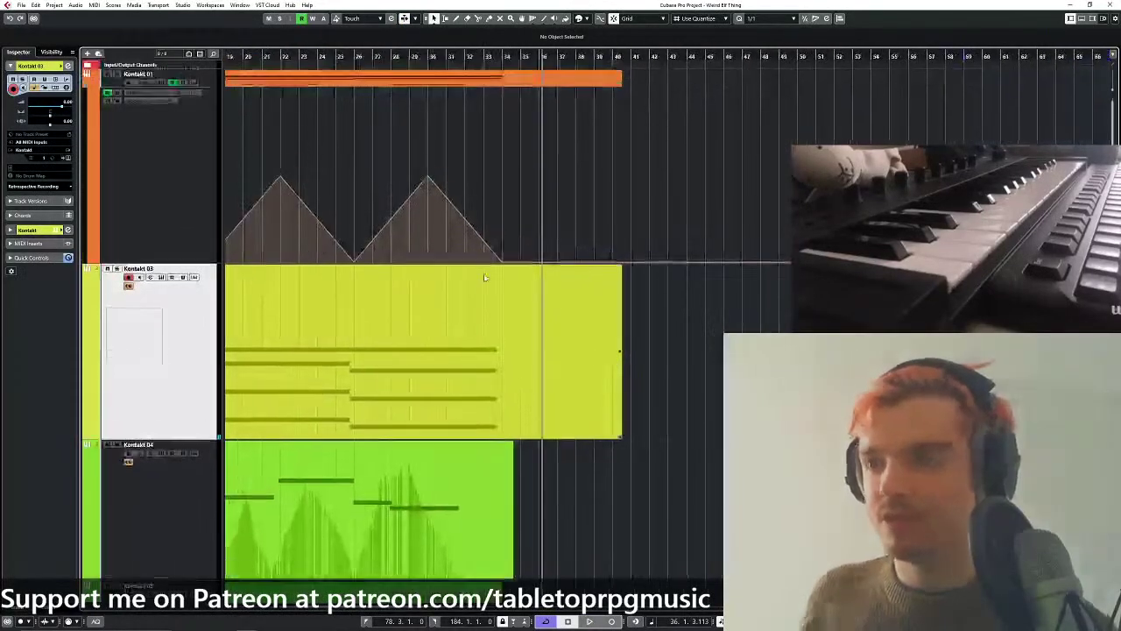
left_click(505, 77)
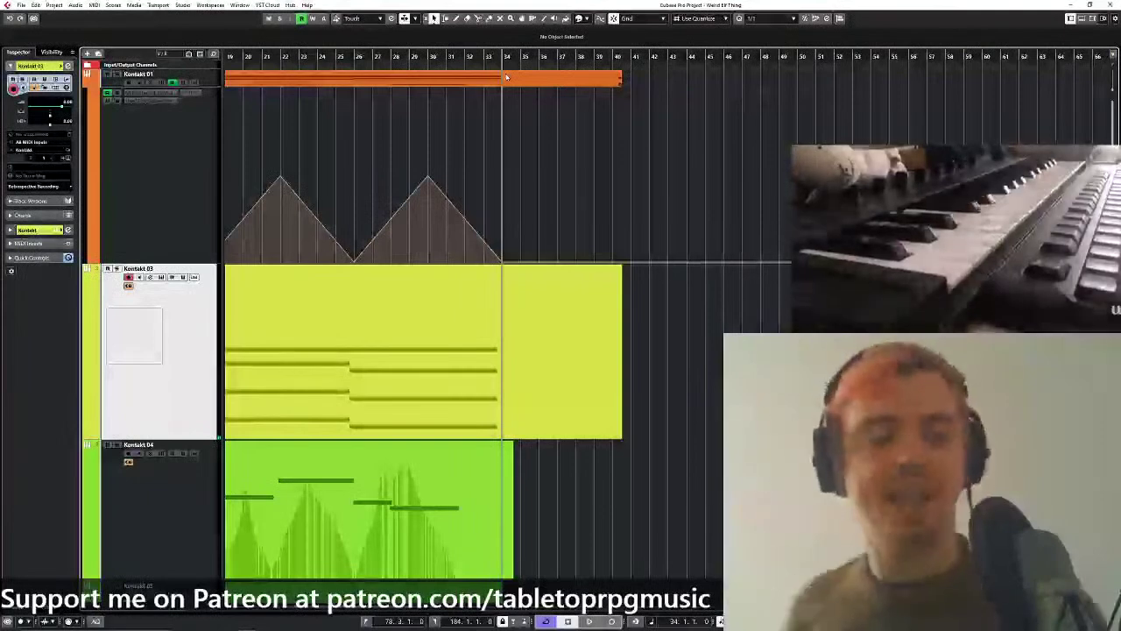
Solo the Kontakt 01 track and play it briefly from bar 18, checking its notes in the in-place editor.
scroll(506, 77, "down", 3)
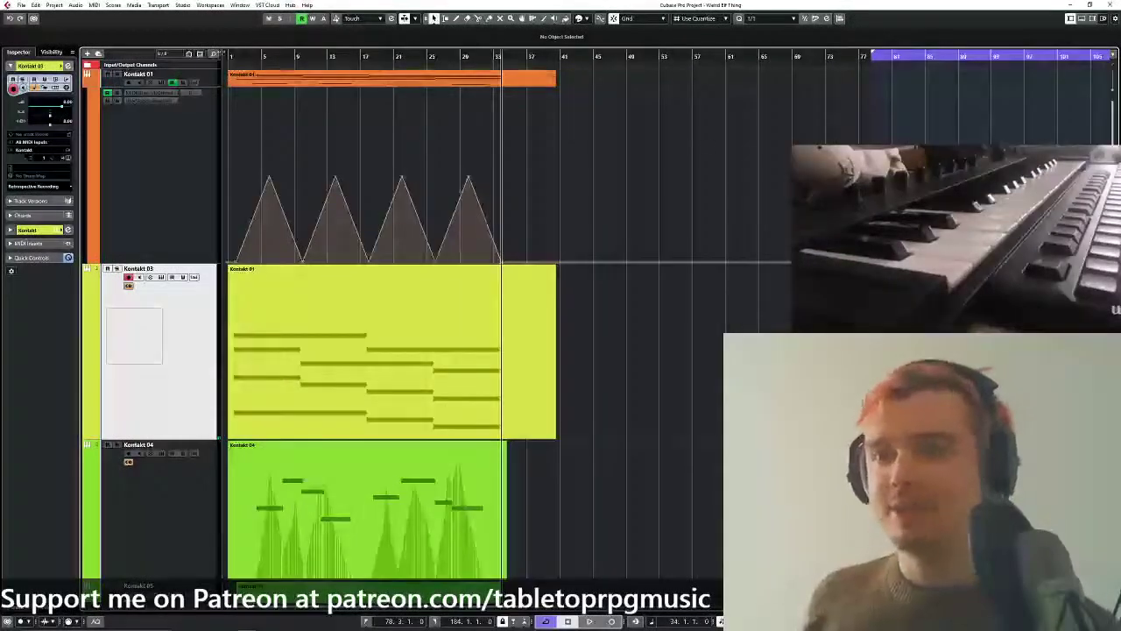
left_click(118, 75)
scroll(412, 88, "up", 3)
left_click(333, 57)
key("space")
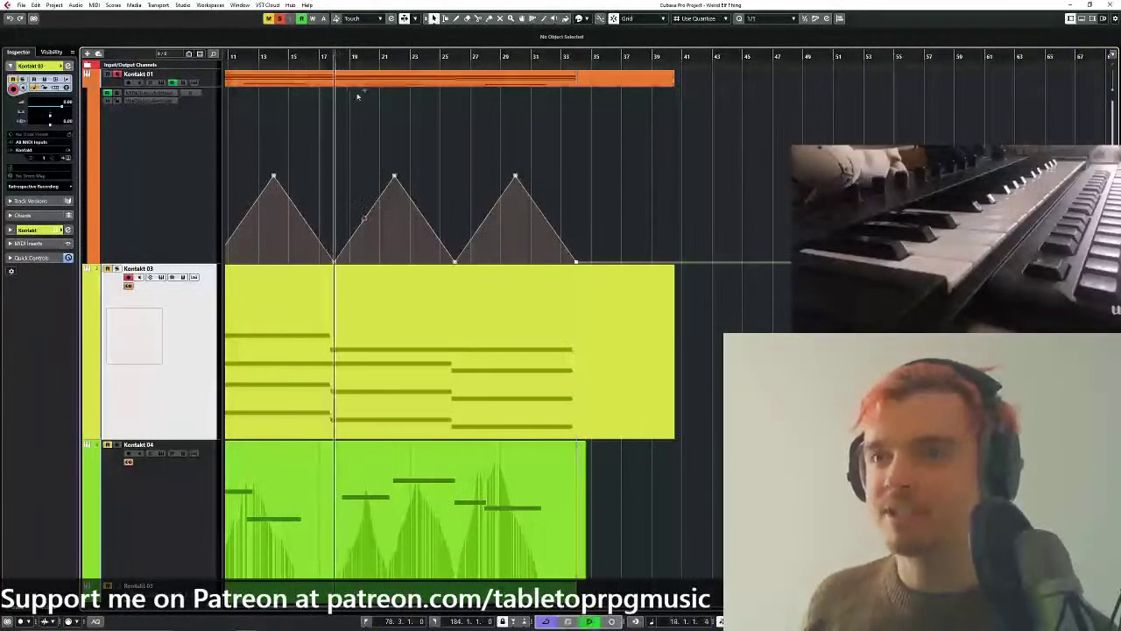
left_click(194, 82)
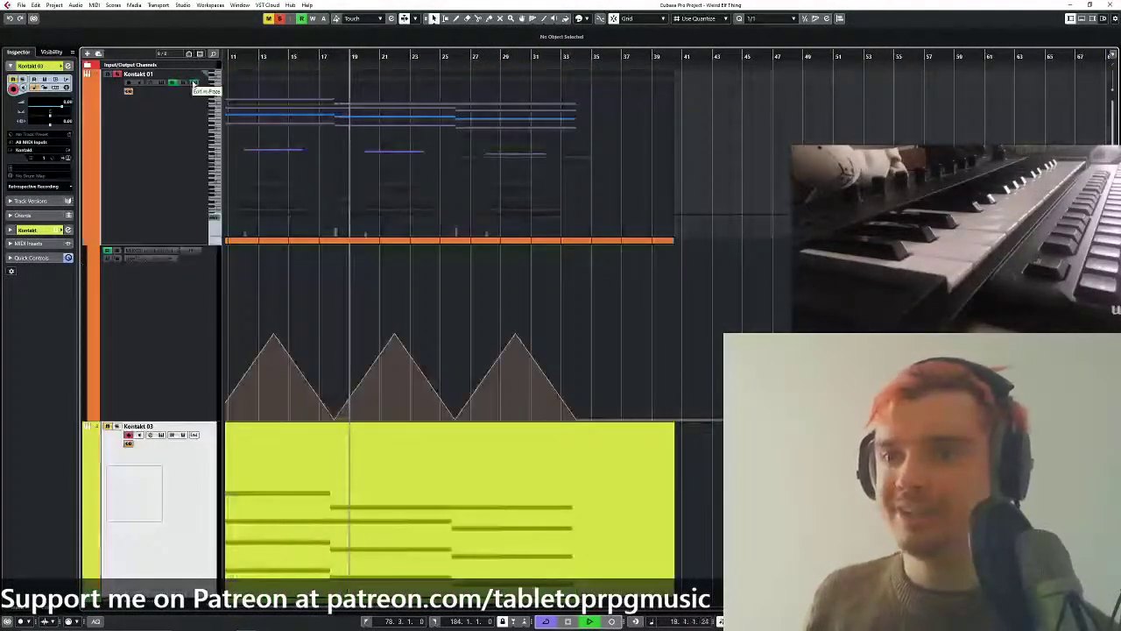
left_click(194, 82)
key("space")
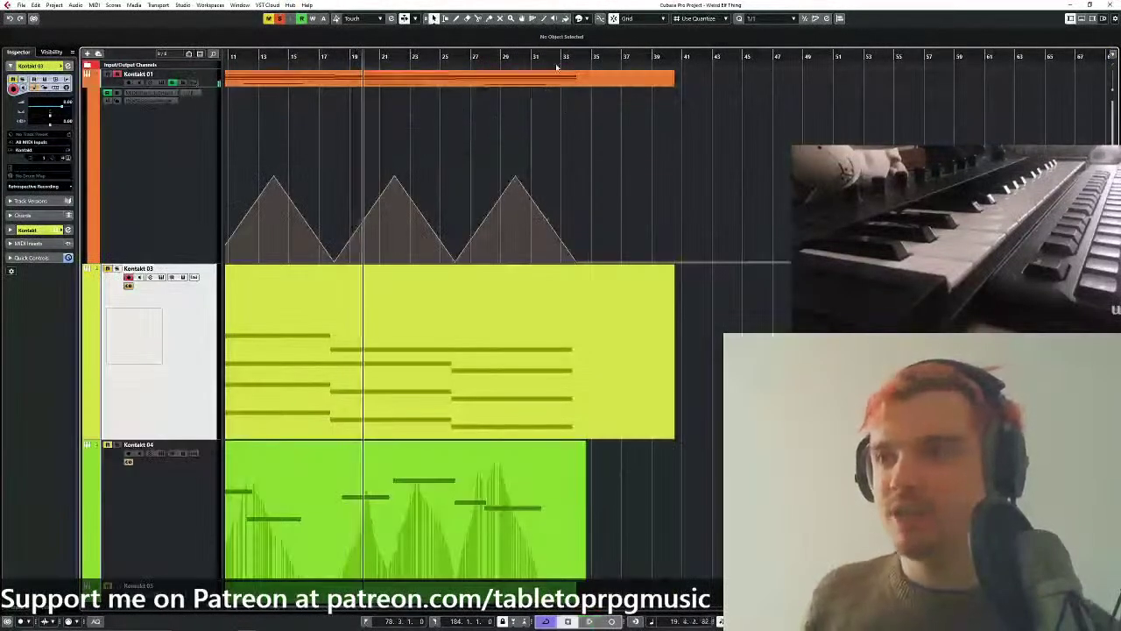
Return the playhead to bar 34 and select the Kontakt 01 track for live playing.
left_click(572, 58)
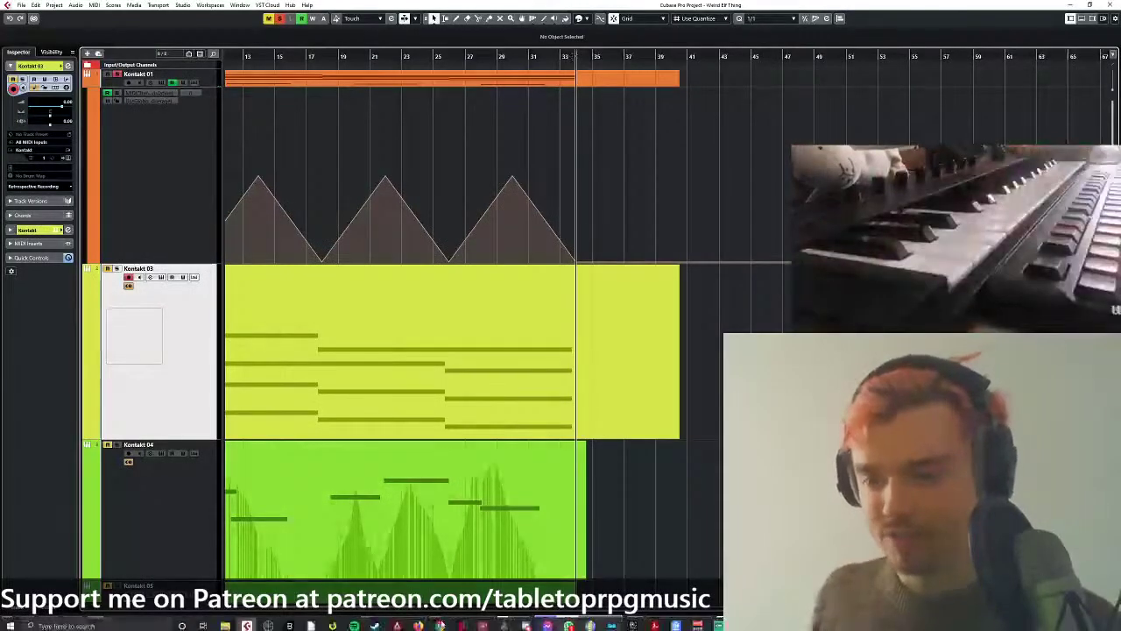
left_click(208, 81)
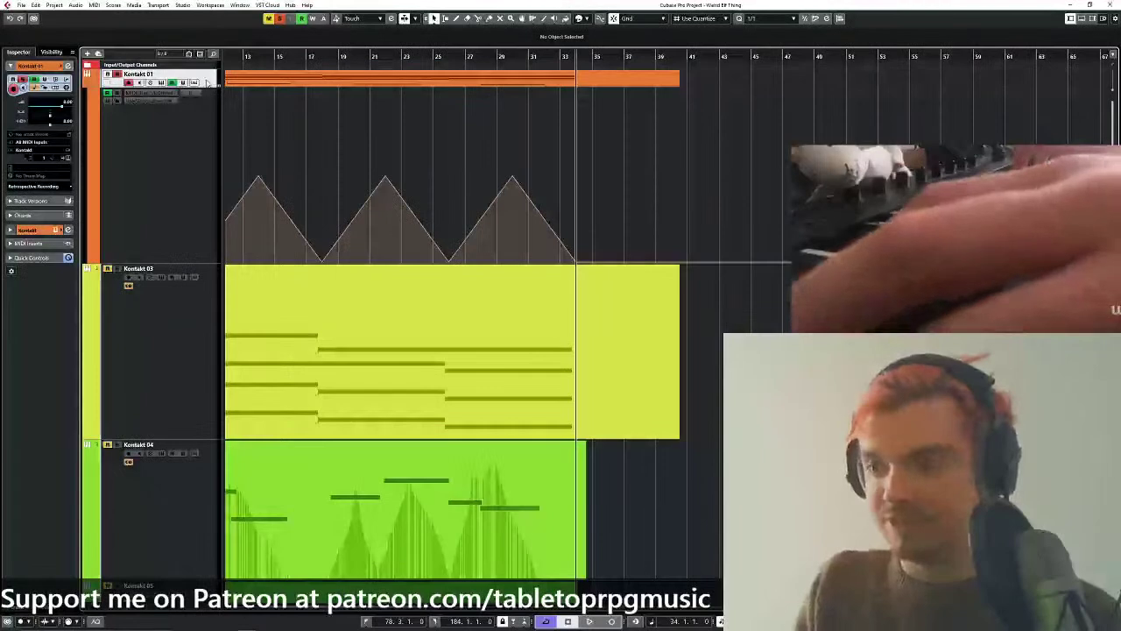
Play from bar 26 and extend the end of the Kontakt 01 part to about bar 50 in the in-place editor.
left_click(448, 56)
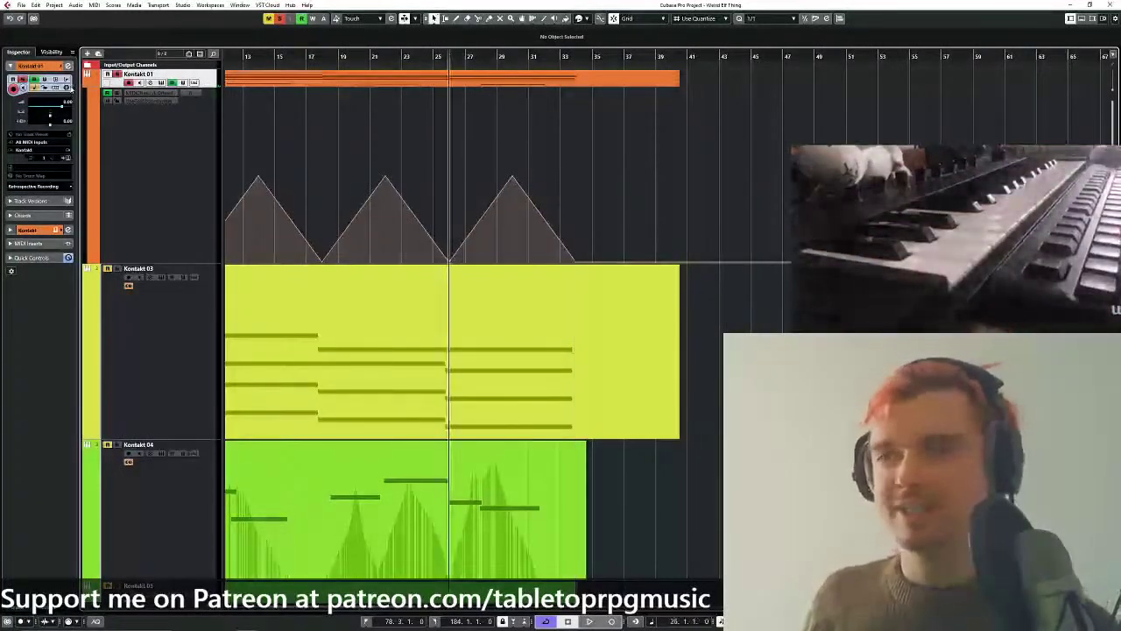
key("space")
scroll(524, 133, "right", 1)
left_click(195, 83)
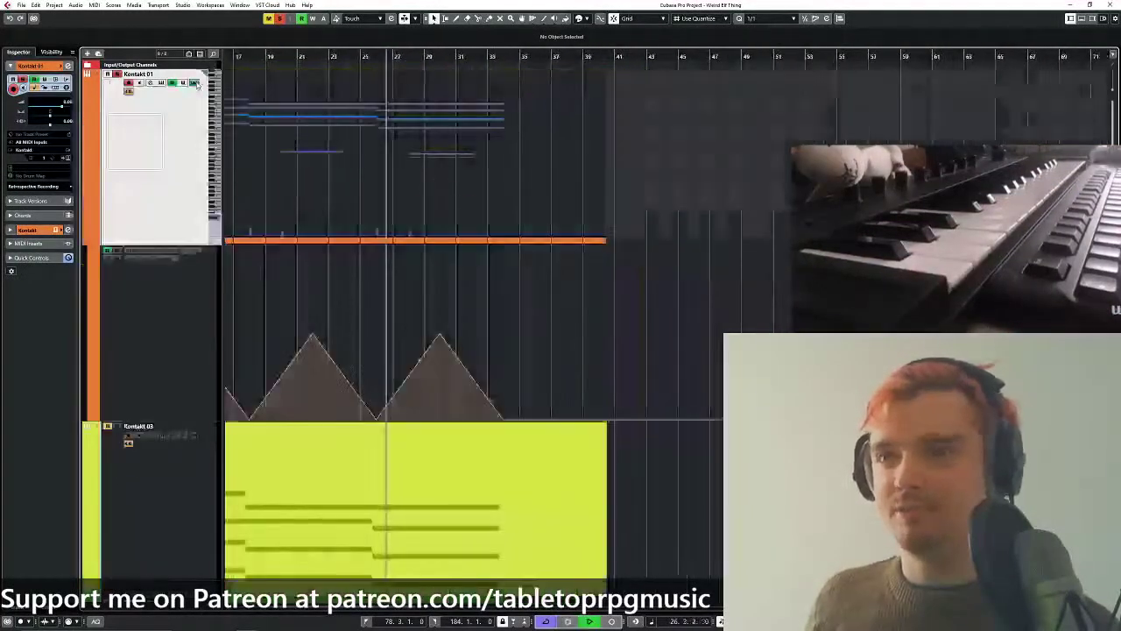
left_click_drag(605, 240, 757, 240)
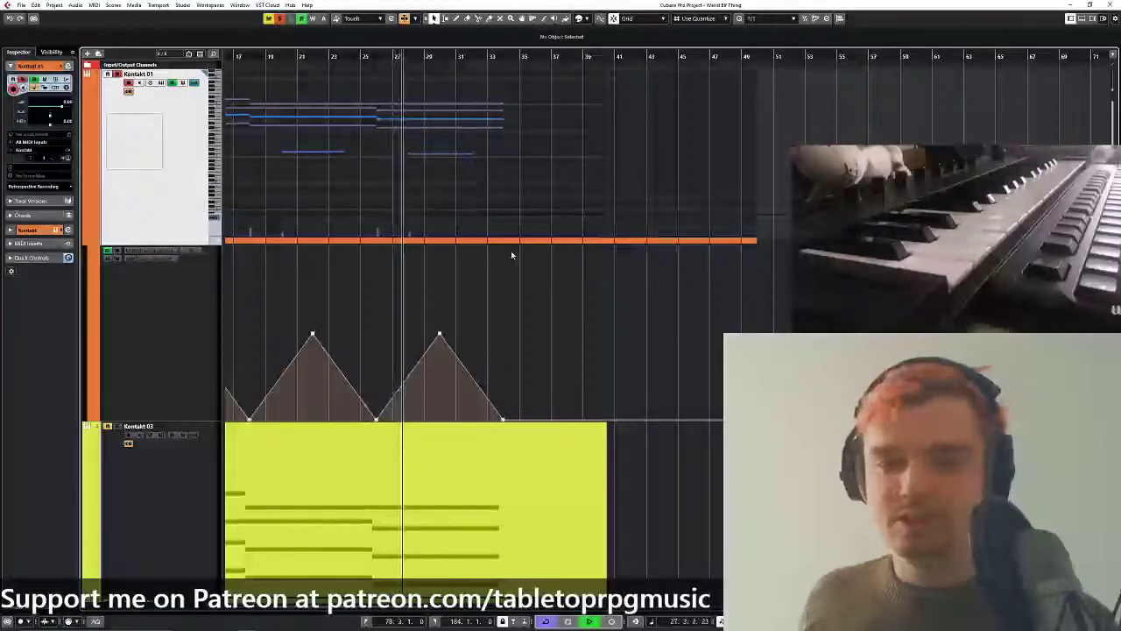
scroll(511, 255, "down", 1, "ctrl")
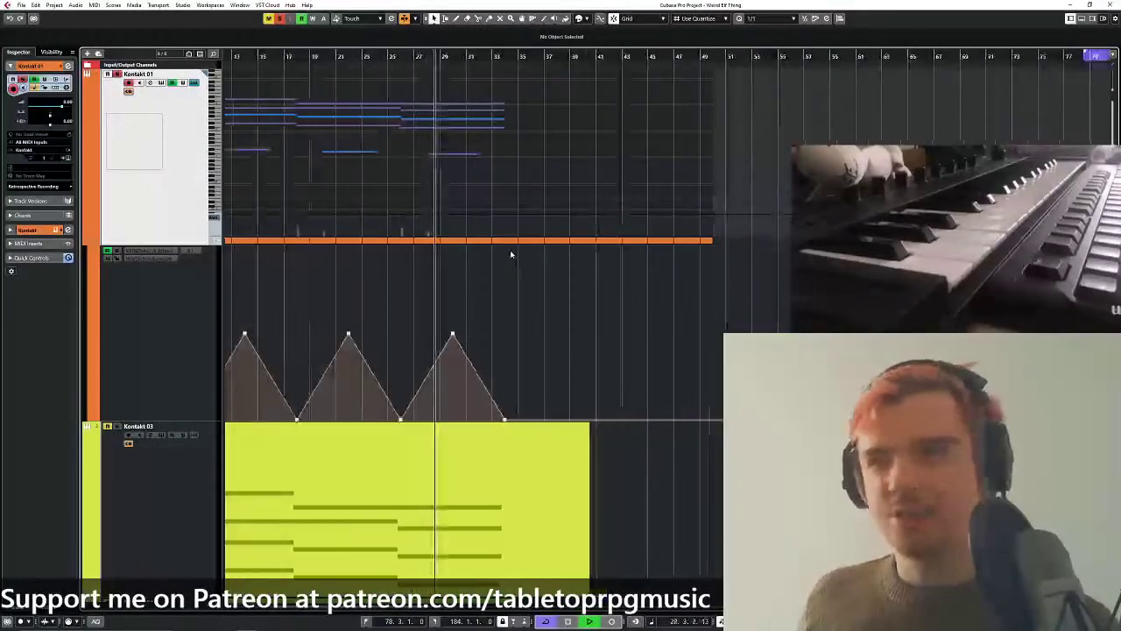
key("space")
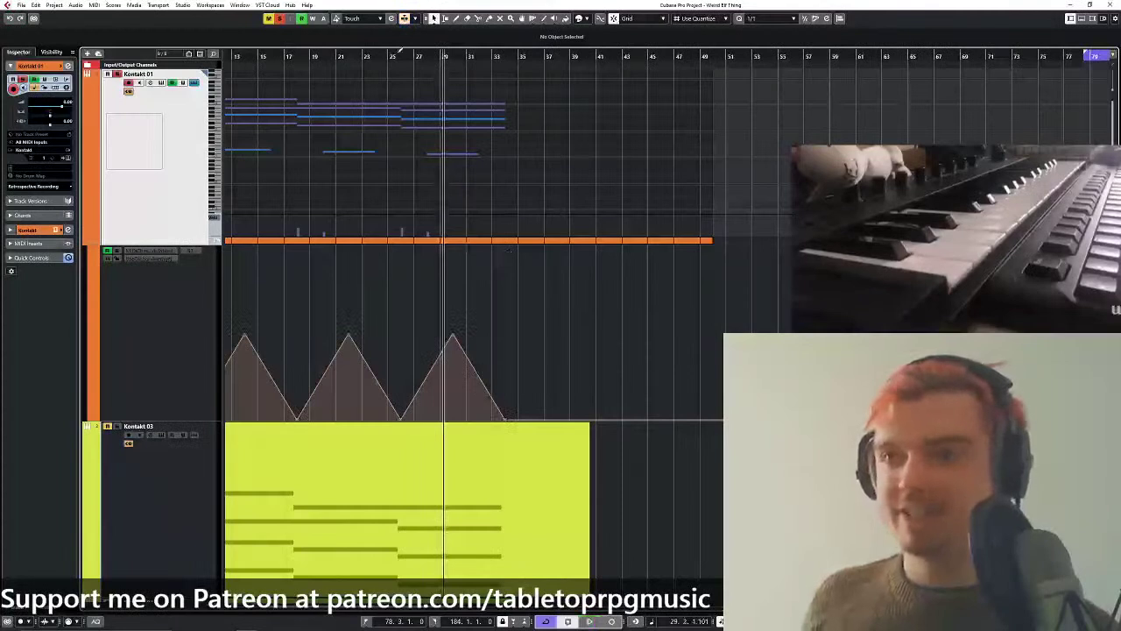
Improvise over playback from bar 26 and insert the retrospective recording on Kontakt 01 as a linear recording.
left_click(403, 56)
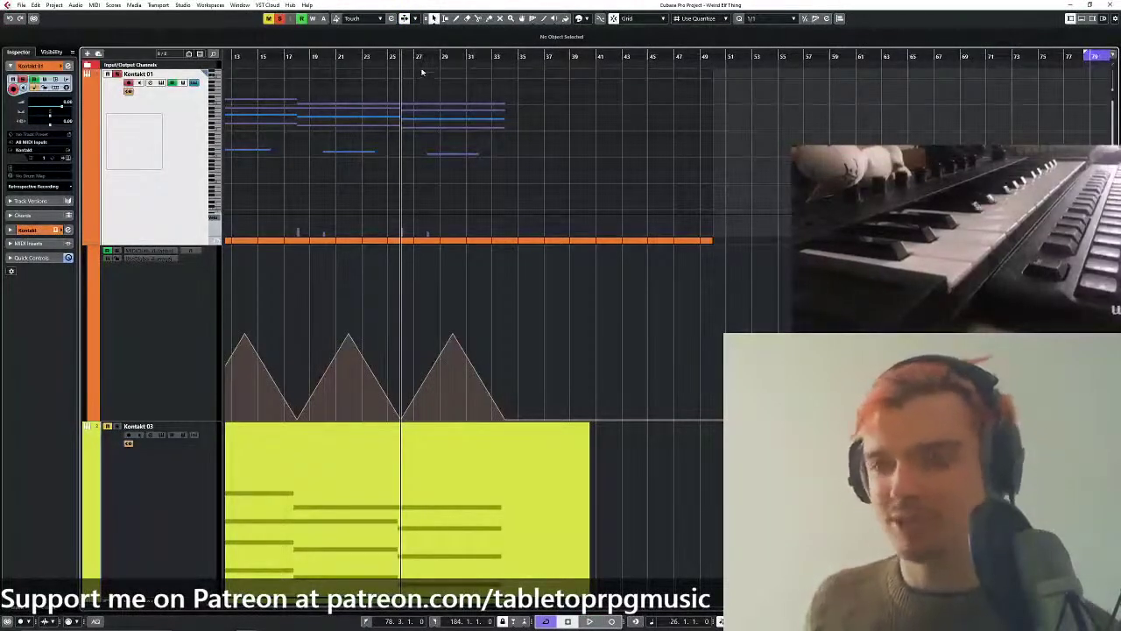
key("space")
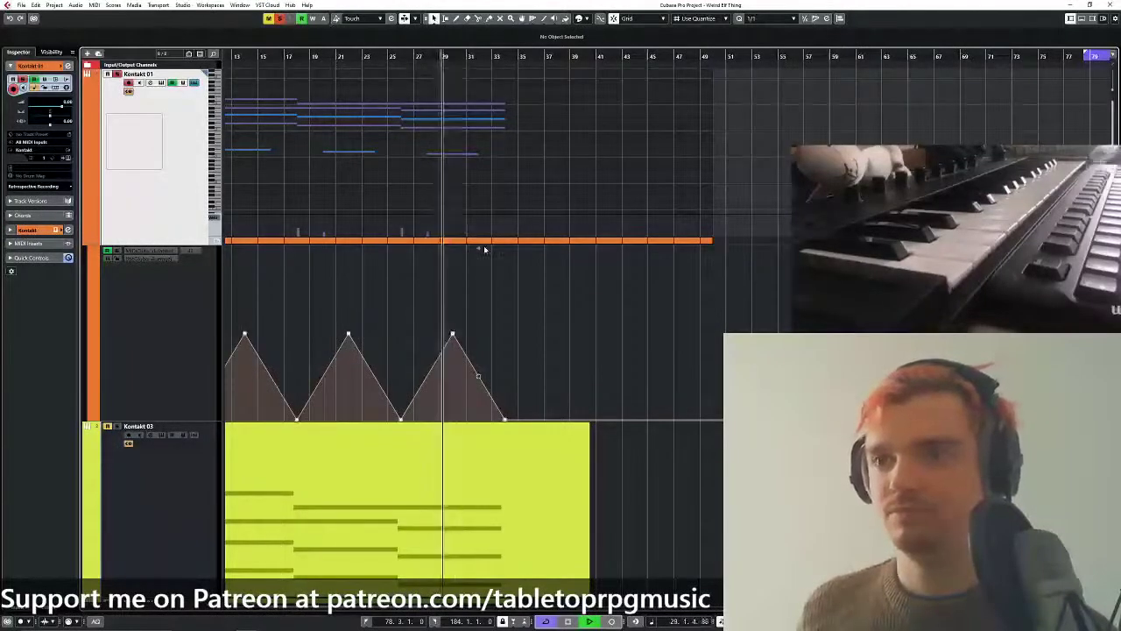
mouse_move(479, 244)
left_mouse_down()
mouse_move(518, 247)
mouse_move(470, 250)
left_mouse_up()
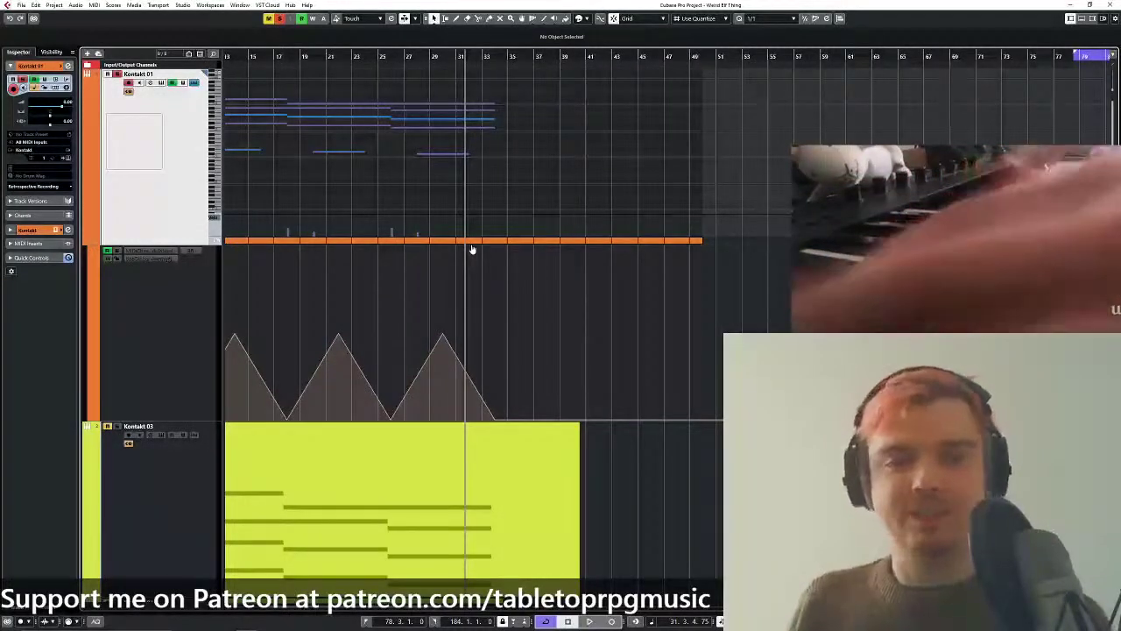
left_click(72, 182)
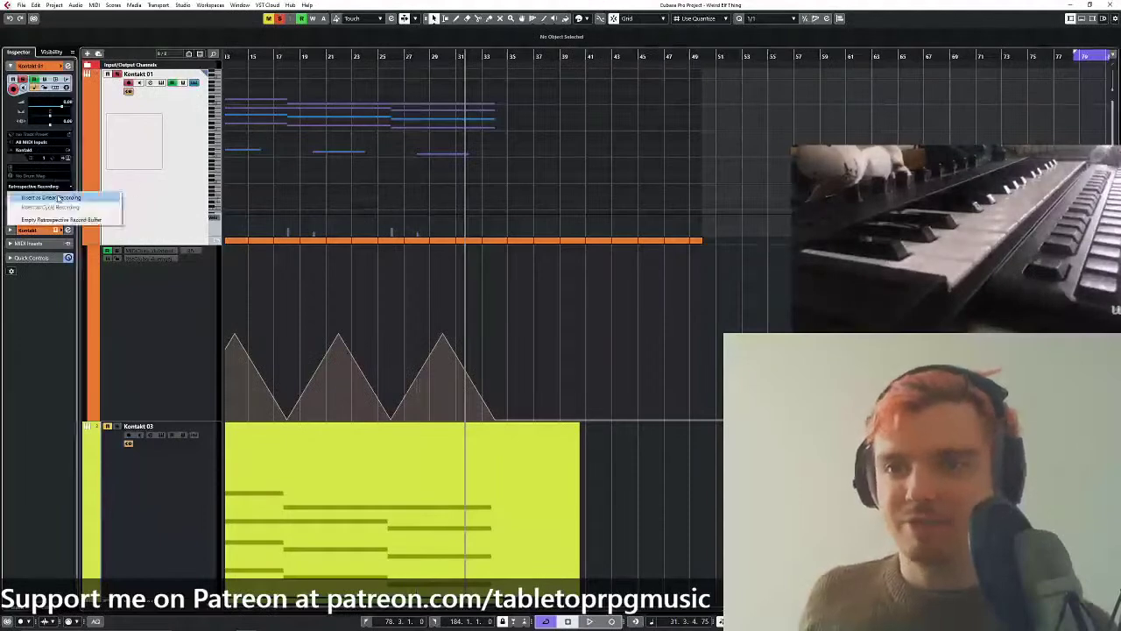
left_click(59, 202)
key("g")
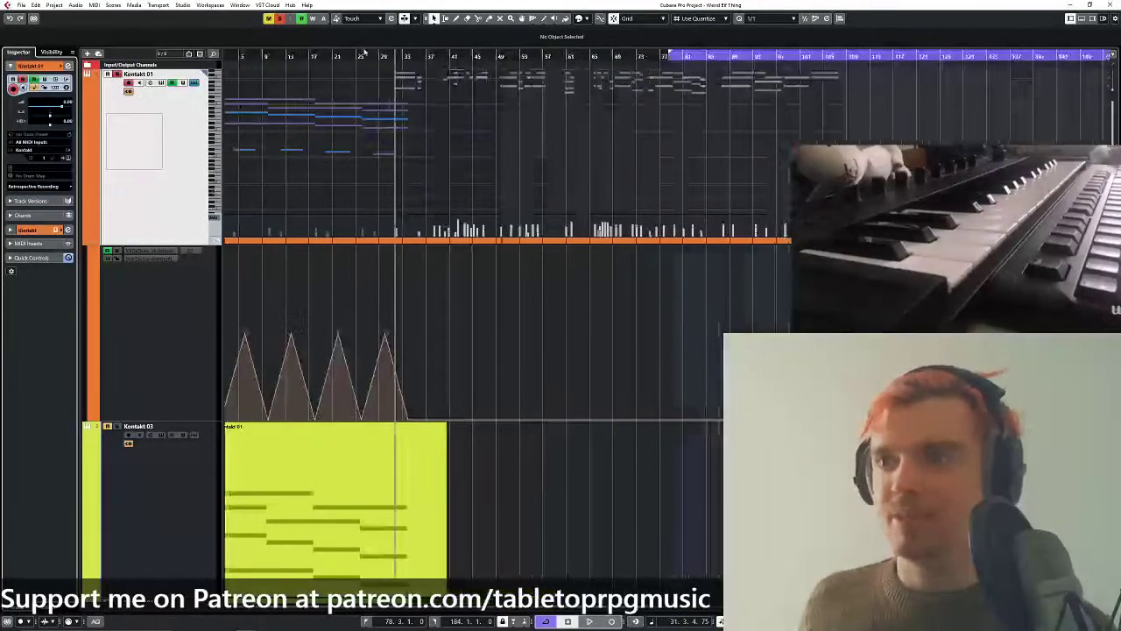
Delete the inserted improvisation notes between about bar 31 and bar 87 in Kontakt 01, checking the part outside the in-place editor.
scroll(393, 126, "up", 3)
left_click_drag(386, 120, 707, 186)
key("Delete")
scroll(496, 254, "up", 2)
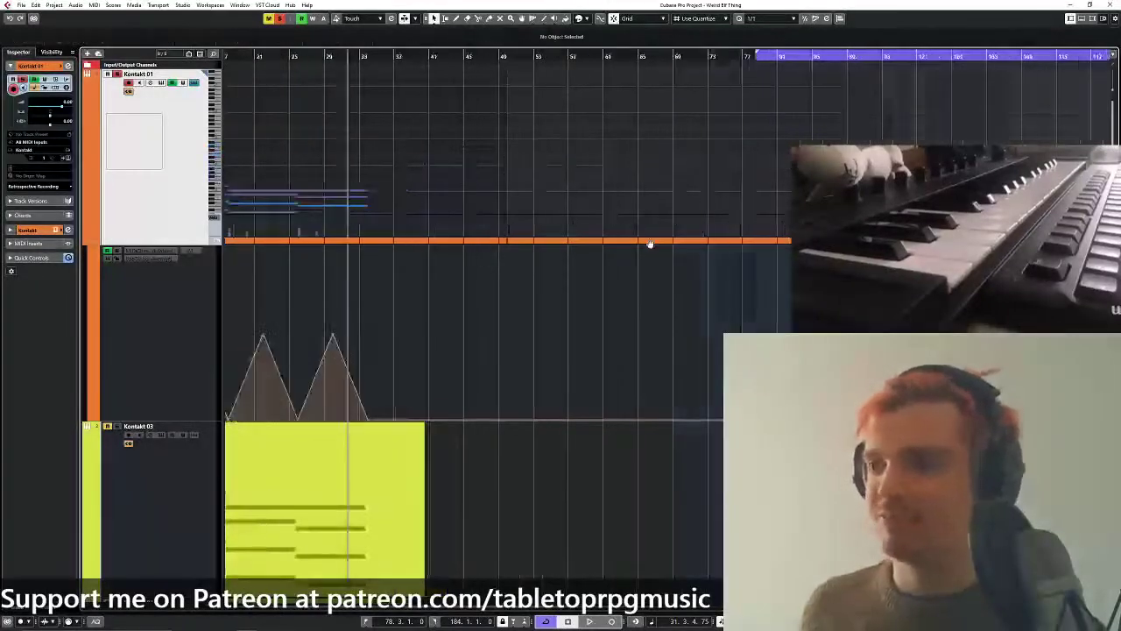
key("ctrl+shift+i")
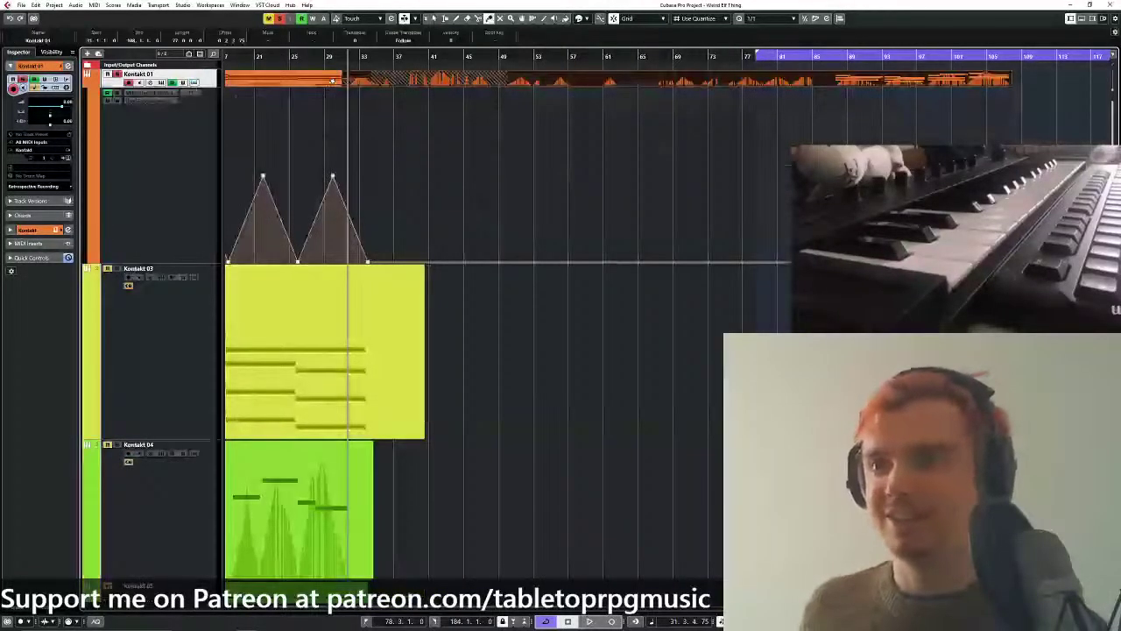
left_click(199, 83)
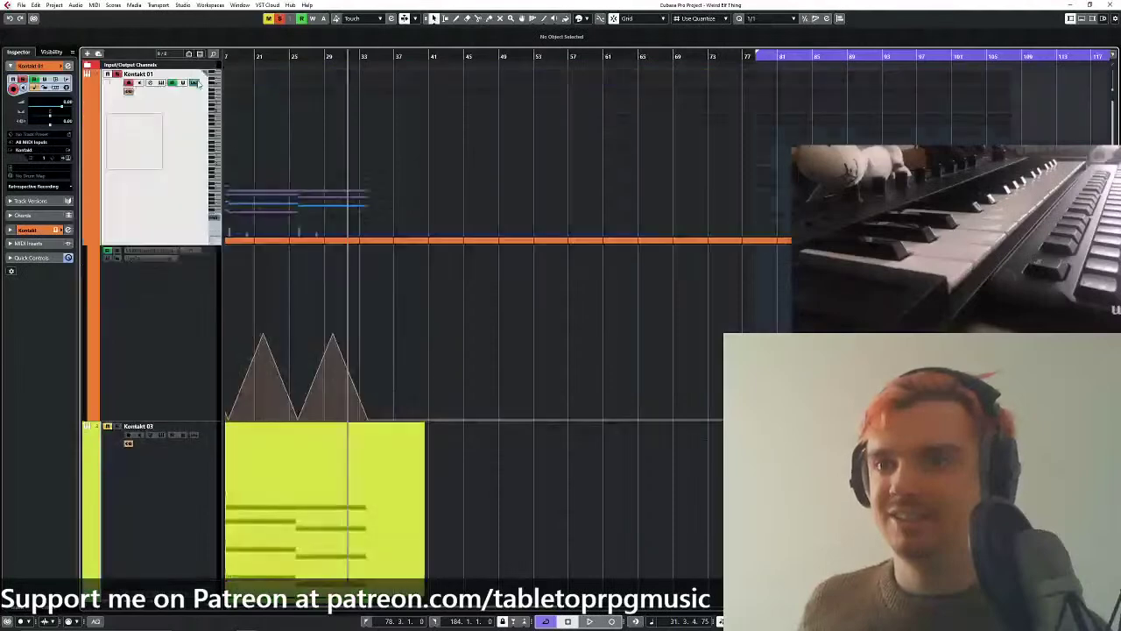
Display the modulation controller lane of Kontakt 01 and delete the recorded controller data after about bar 34.
left_click(215, 219)
left_click(233, 283)
scroll(339, 233, "down", 3)
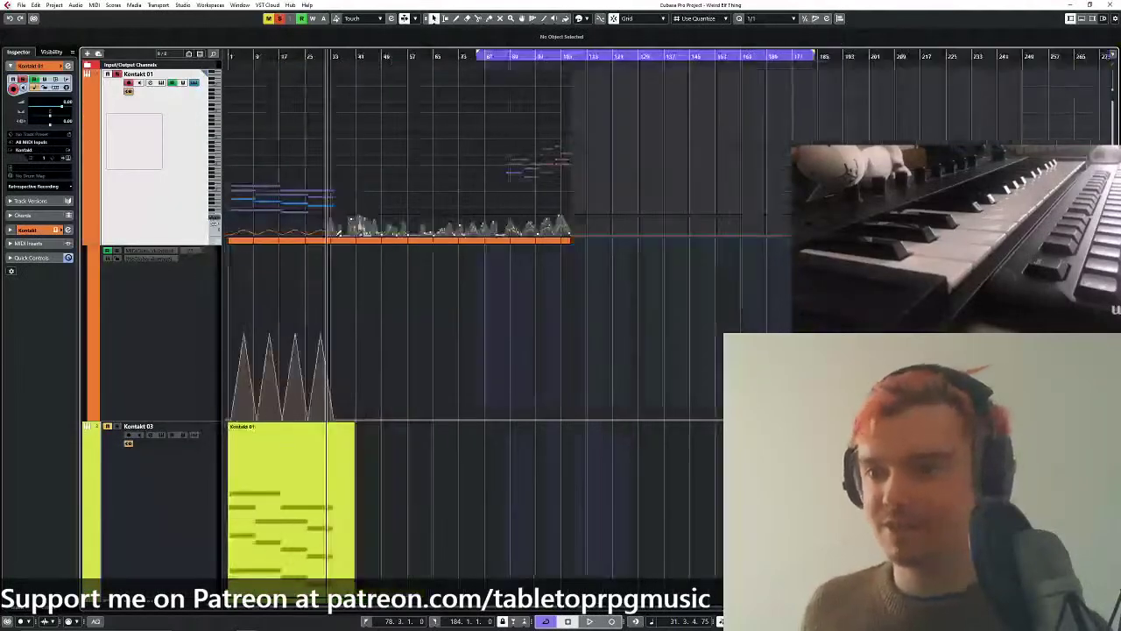
scroll(339, 233, "down", 2)
left_click_drag(293, 274, 612, 223)
key("Delete")
scroll(407, 166, "up", 4)
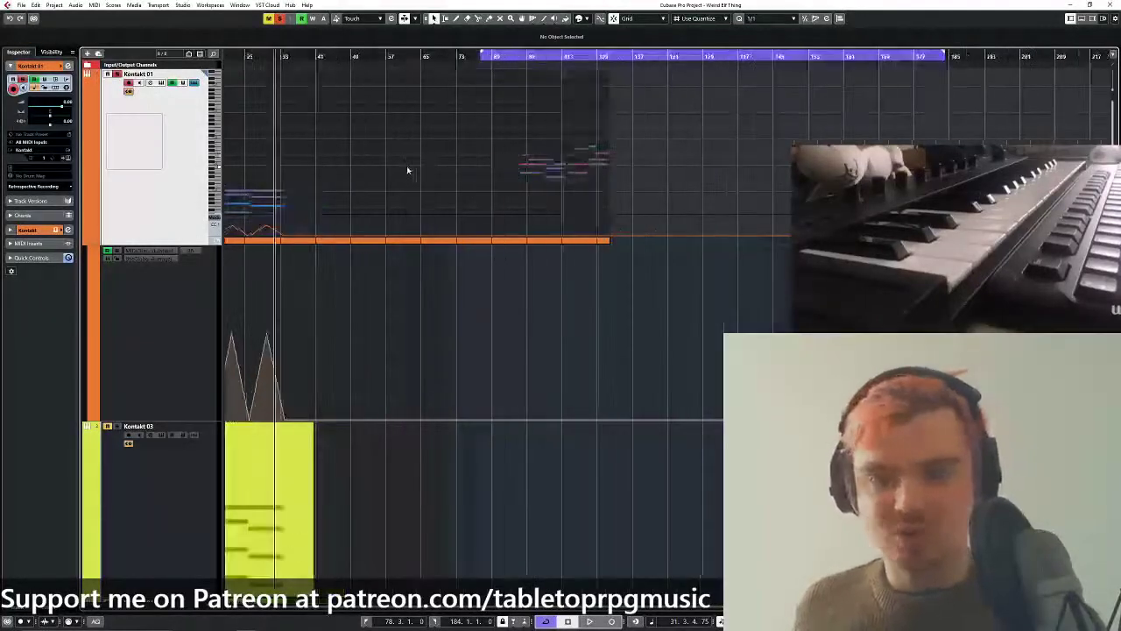
Select the remaining improvised notes from about bar 87 in the Kontakt 01 editor for inspection.
right_click(559, 182)
left_click(864, 101)
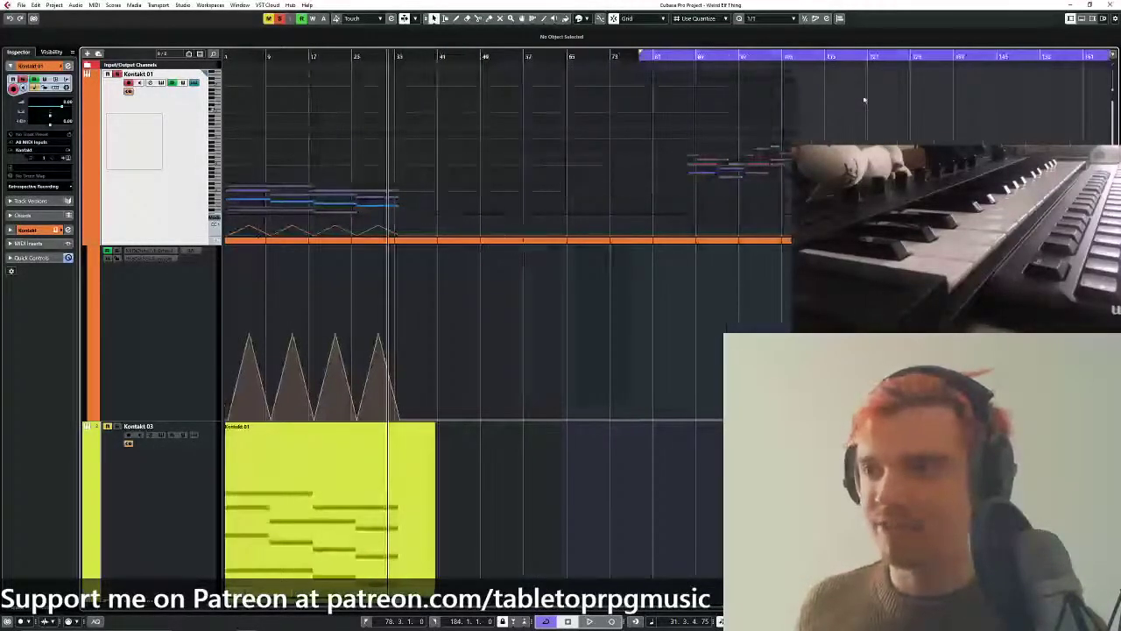
left_click_drag(664, 129, 680, 183)
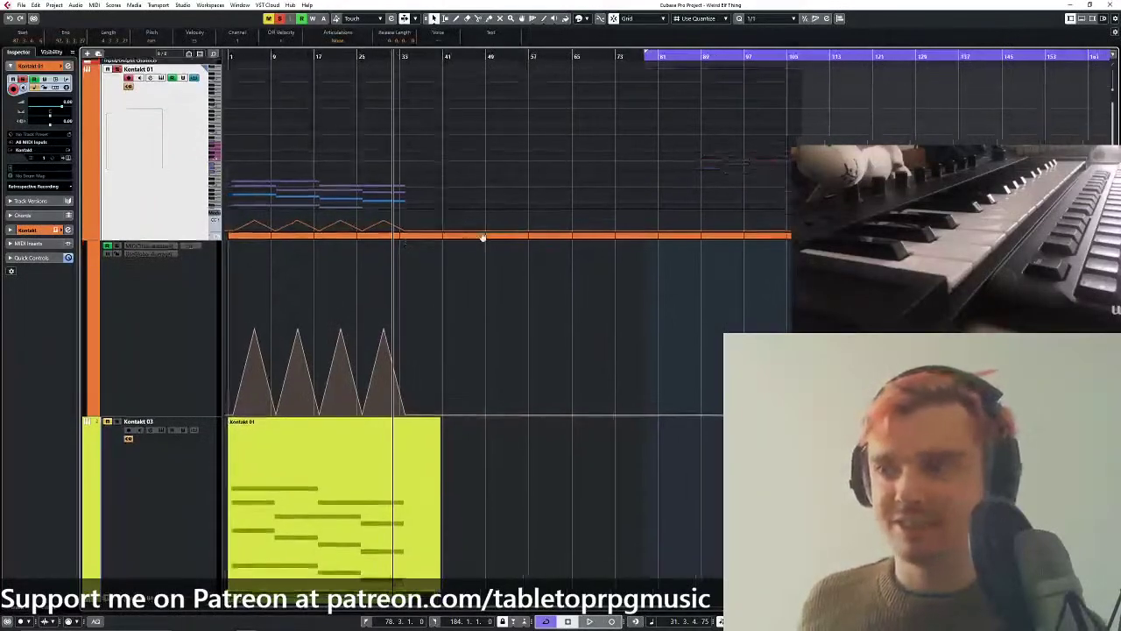
Inspect the LCO Textures grid patch in the Kontakt 01 instrument window and close the window.
scroll(585, 201, "down", 4)
scroll(585, 237, "up", 4)
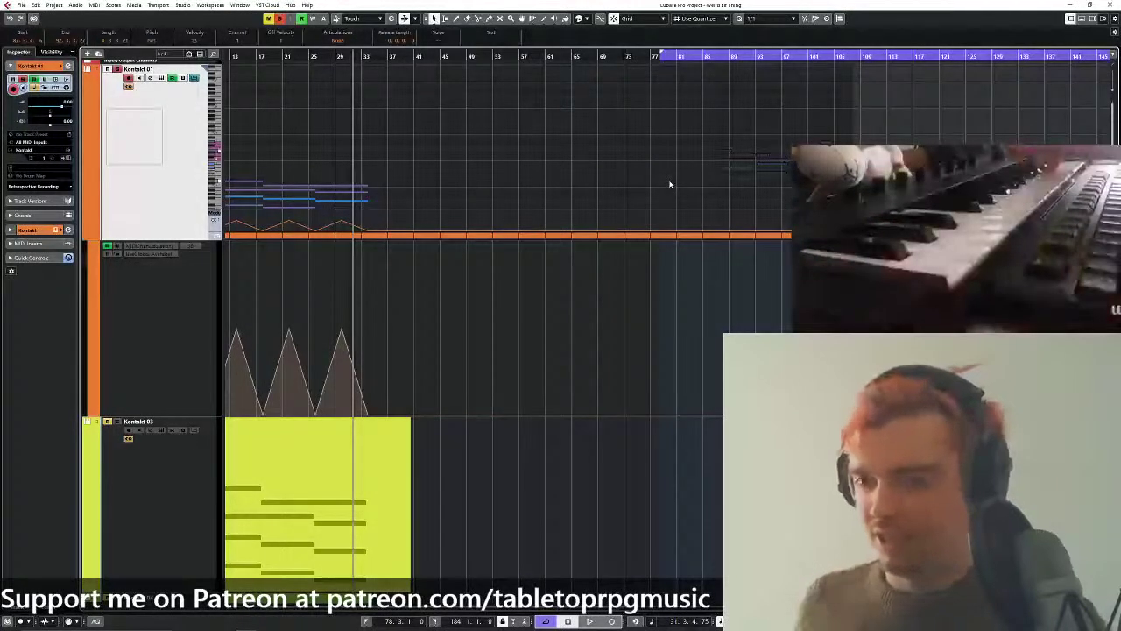
left_click(66, 157)
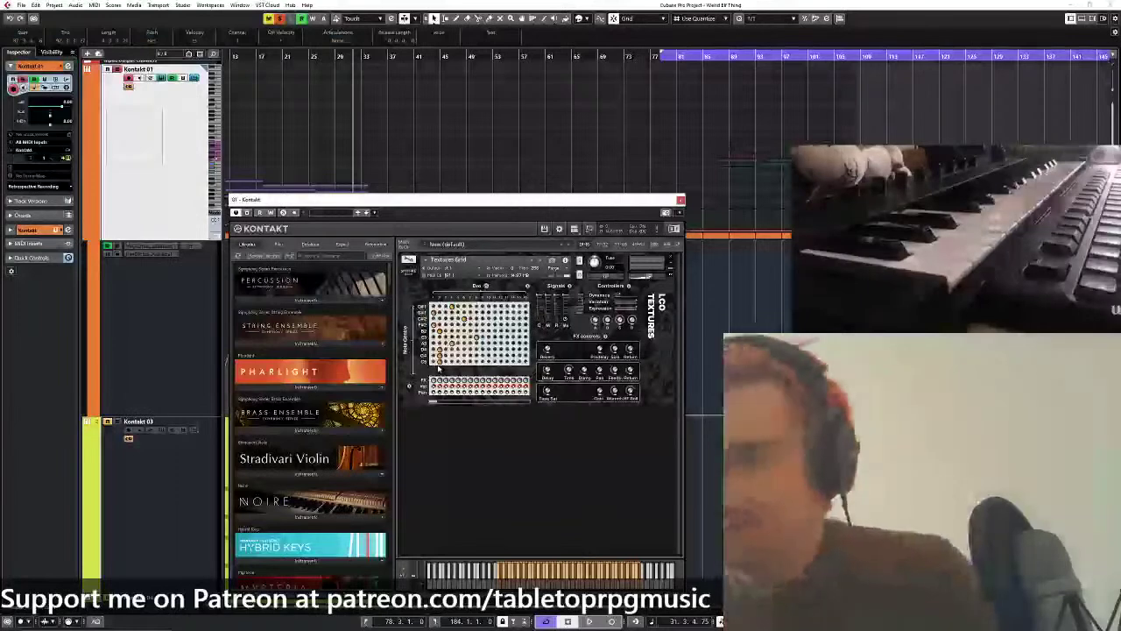
left_click(681, 200)
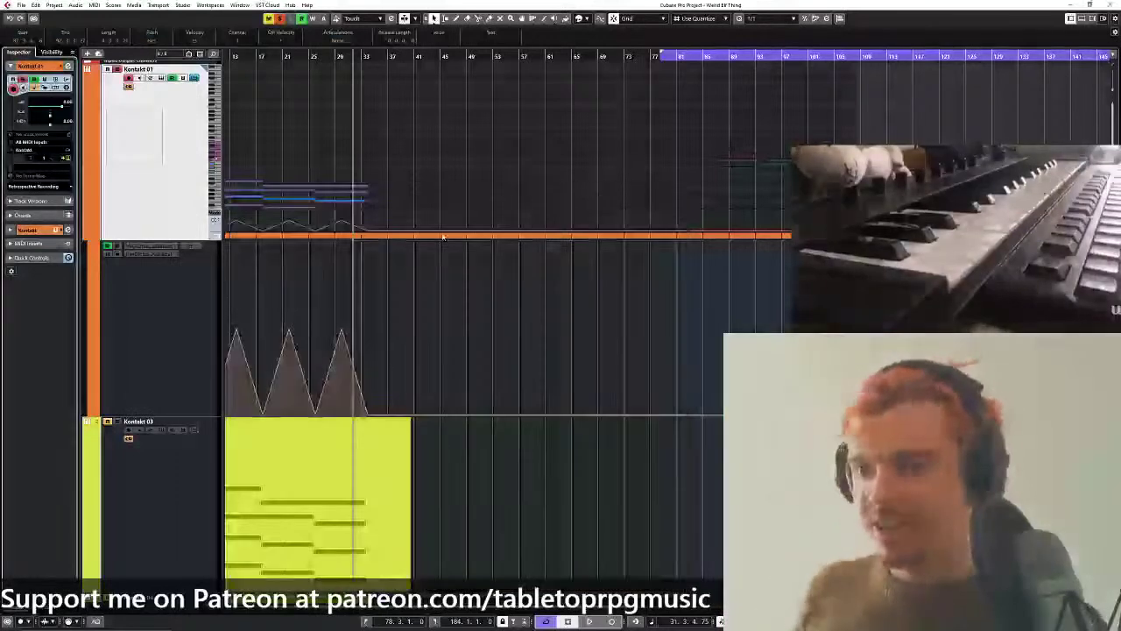
With the solo off, play in from bar 26 and record new chords with modulation on Kontakt 01 from bar 34 to about bar 54.
scroll(443, 221, "up", 3)
left_click(351, 56)
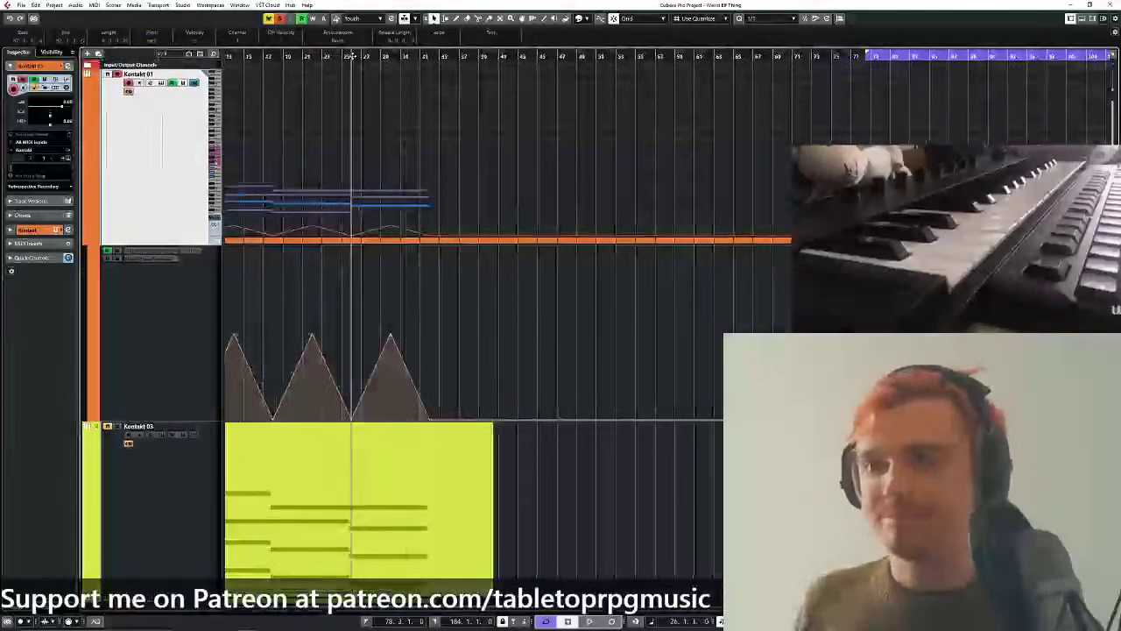
key("space")
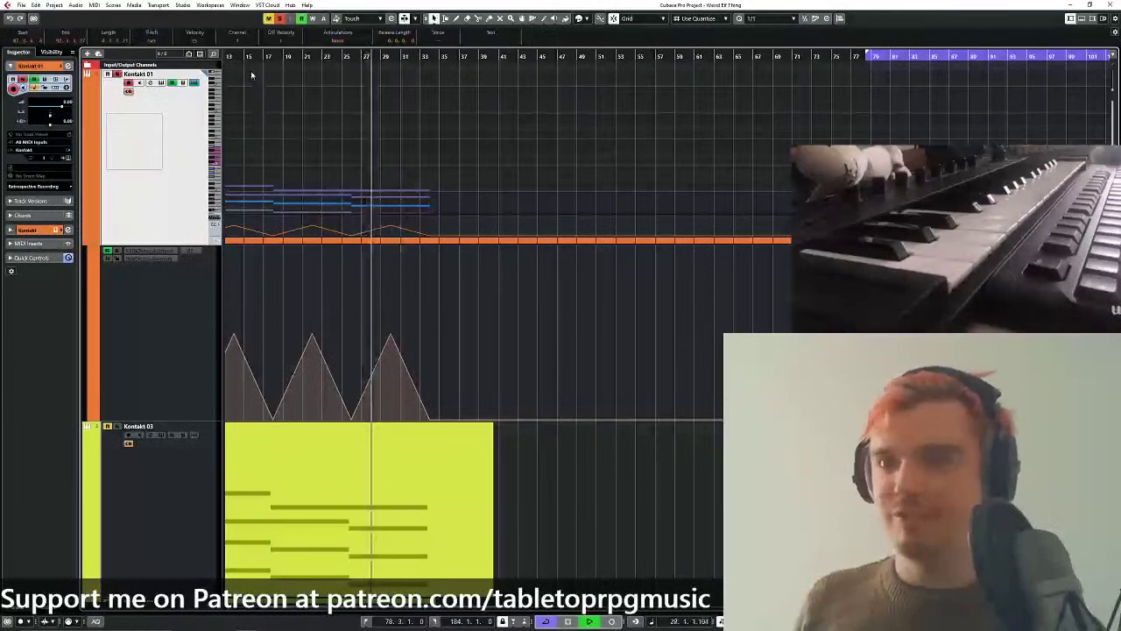
scroll(540, 238, "right", 3)
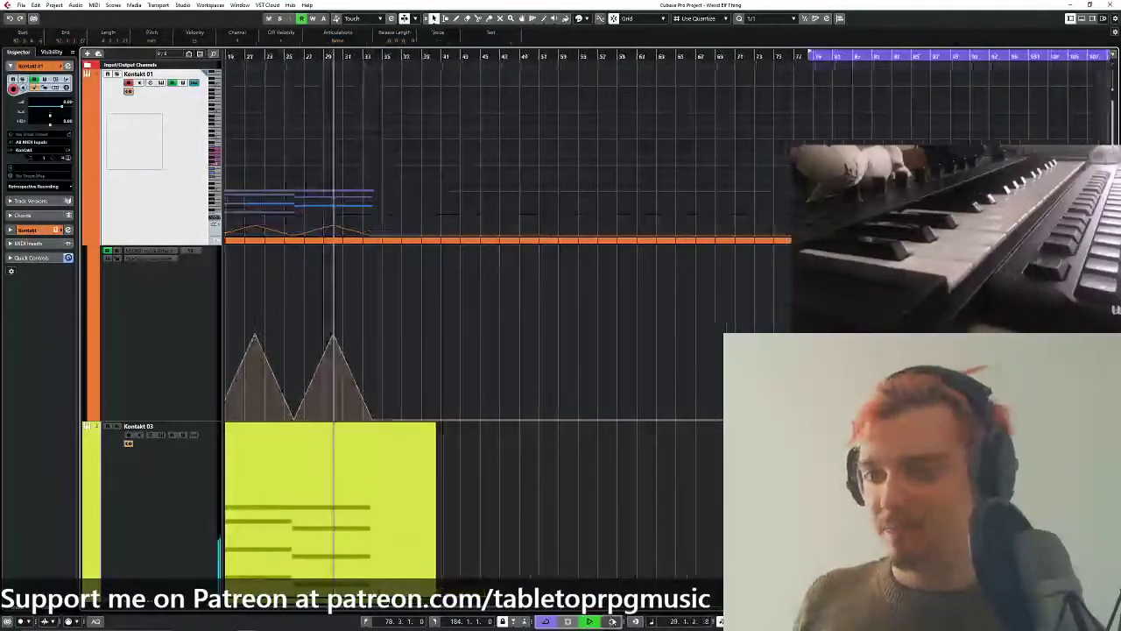
left_click(613, 621)
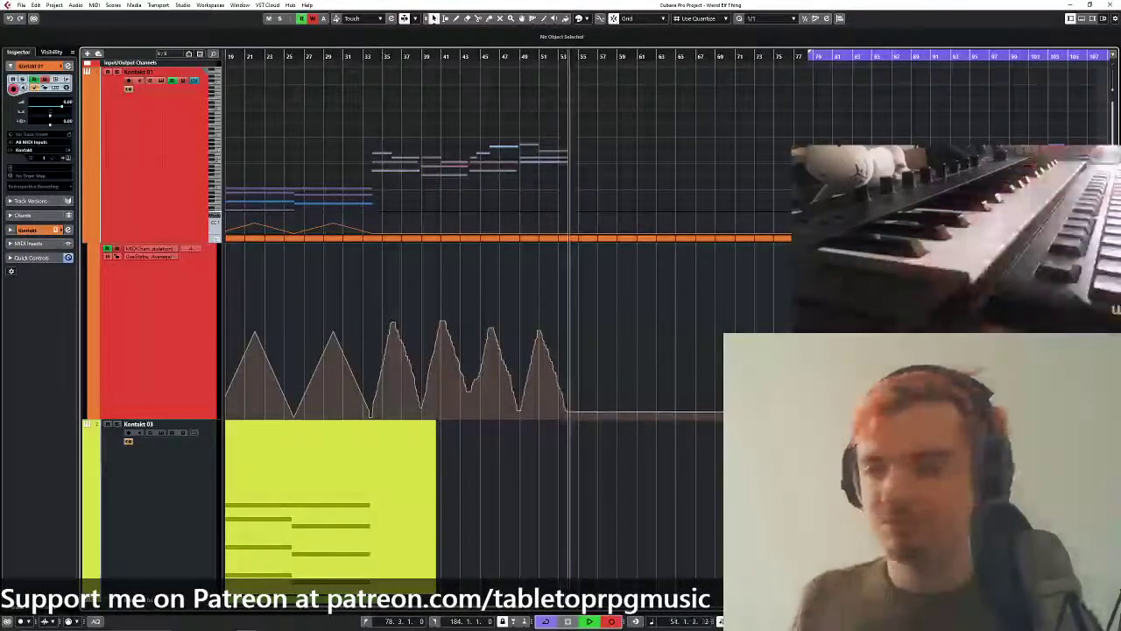
key("space")
Quantize the newly recorded Kontakt 01 chords from bar 34 to the bar grid so each chord meets the next.
scroll(402, 320, "up", 4)
left_click_drag(401, 318, 491, 331)
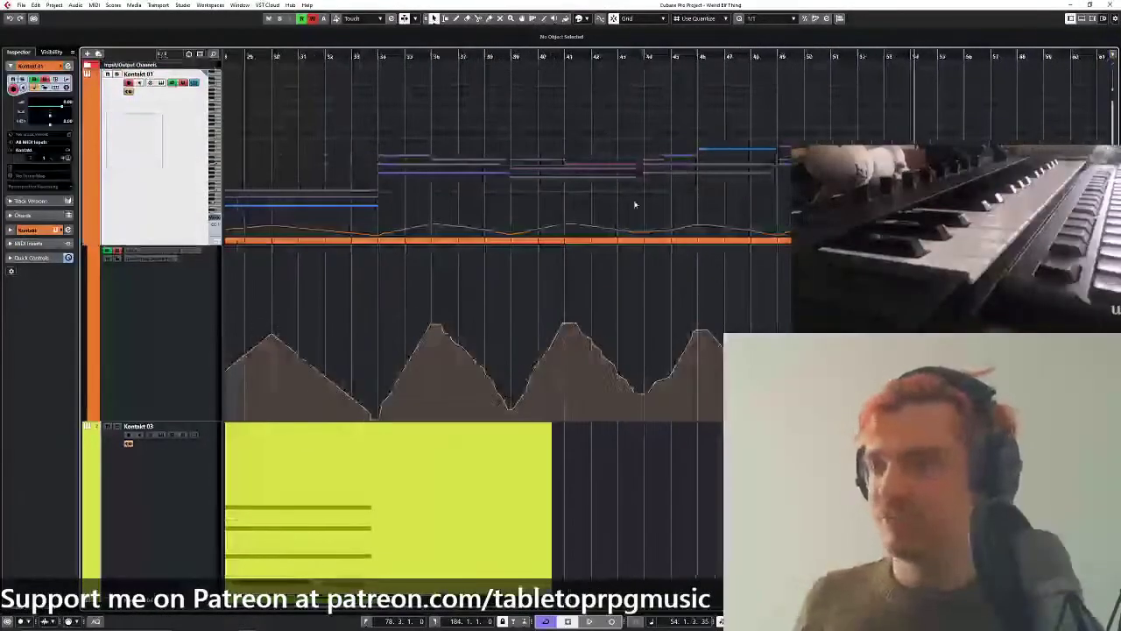
scroll(635, 205, "down", 3)
left_click(646, 166)
scroll(658, 180, "up", 3)
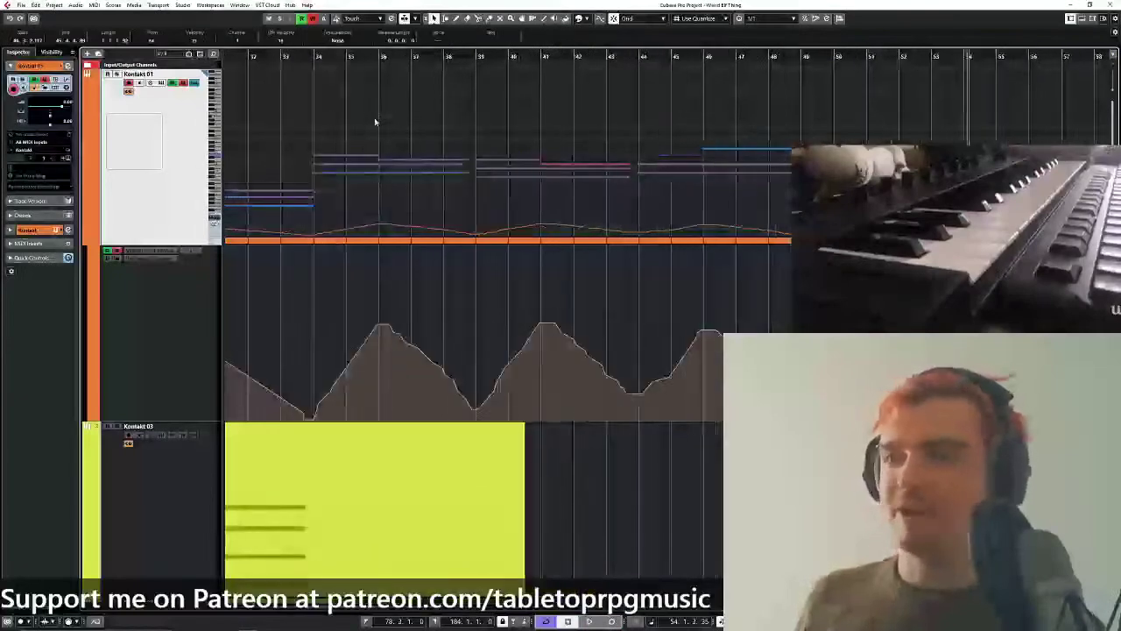
left_click_drag(337, 108, 388, 213)
left_click_drag(659, 115, 640, 162)
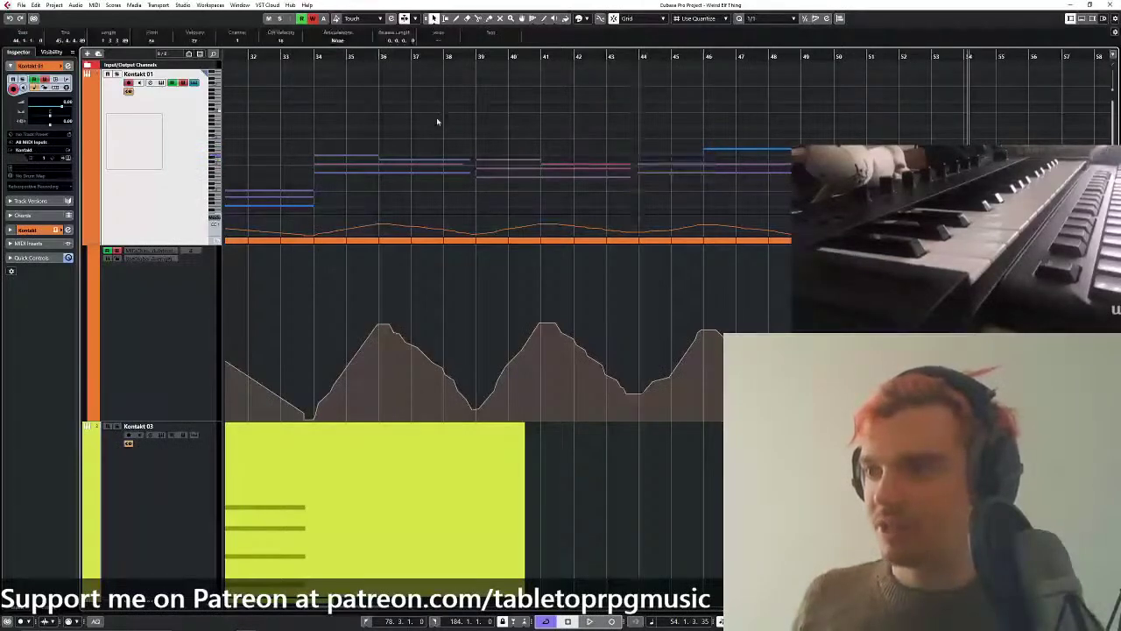
left_click_drag(341, 130, 1037, 243)
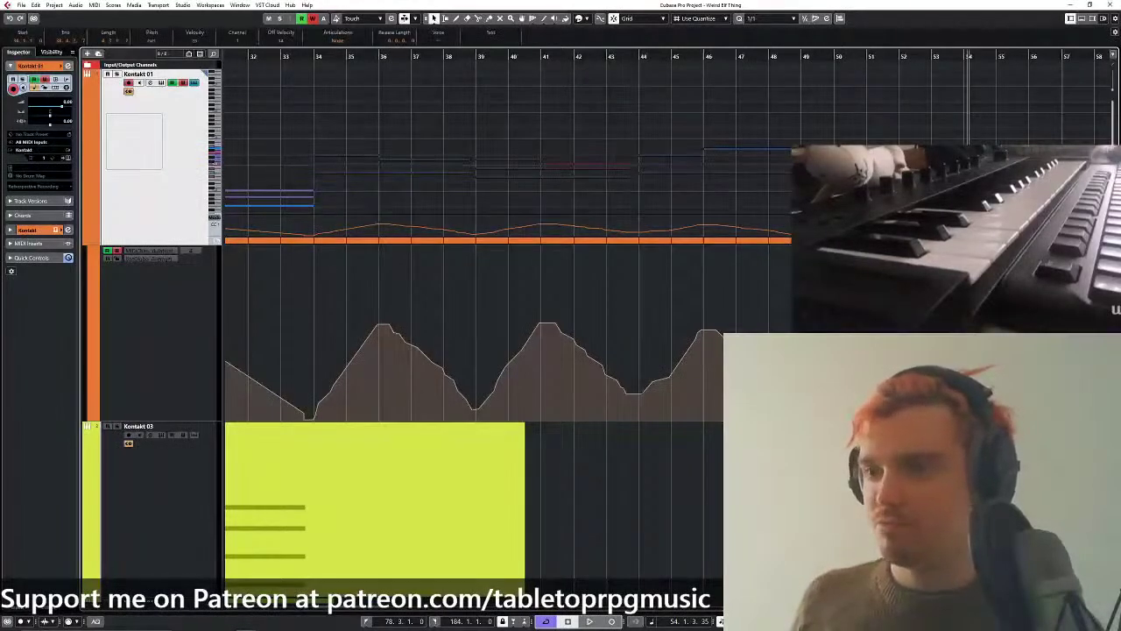
Place the playhead at bar 34 and scale the recorded modulation automation down to about the height of the earlier peaks.
left_click(315, 58)
scroll(452, 306, "down", 5)
left_click_drag(396, 299, 727, 419)
left_click_drag(799, 281, 401, 418)
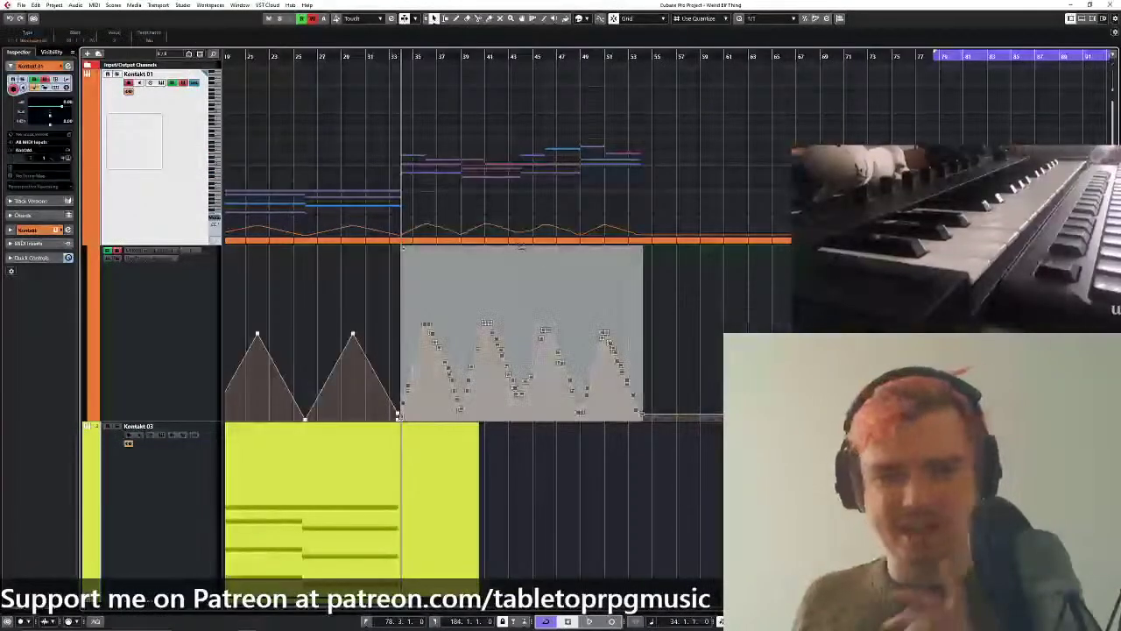
left_click_drag(522, 250, 523, 254)
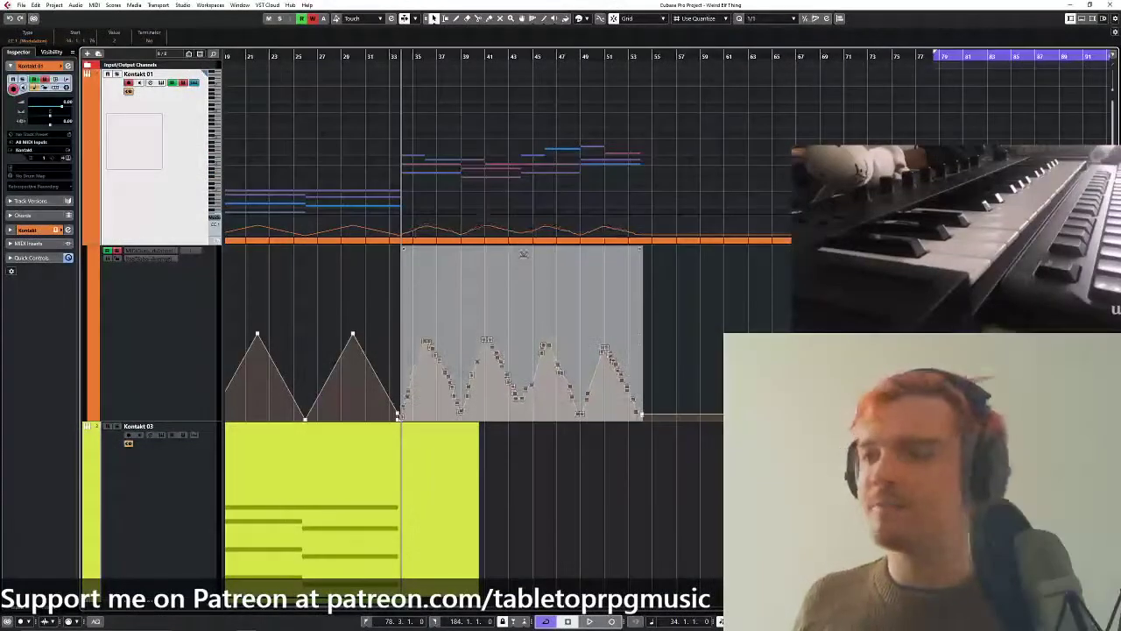
left_click(785, 292)
Play the new section briefly from bar 34 to check the transition, and stop playback.
key("space")
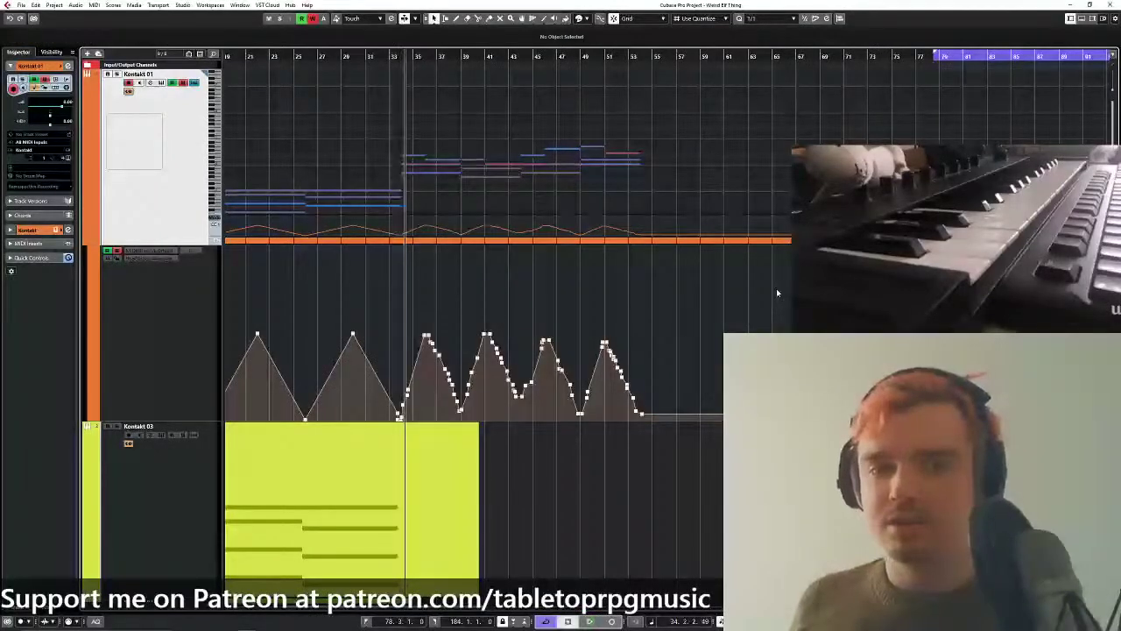
key("h")
key("h")
key("h")
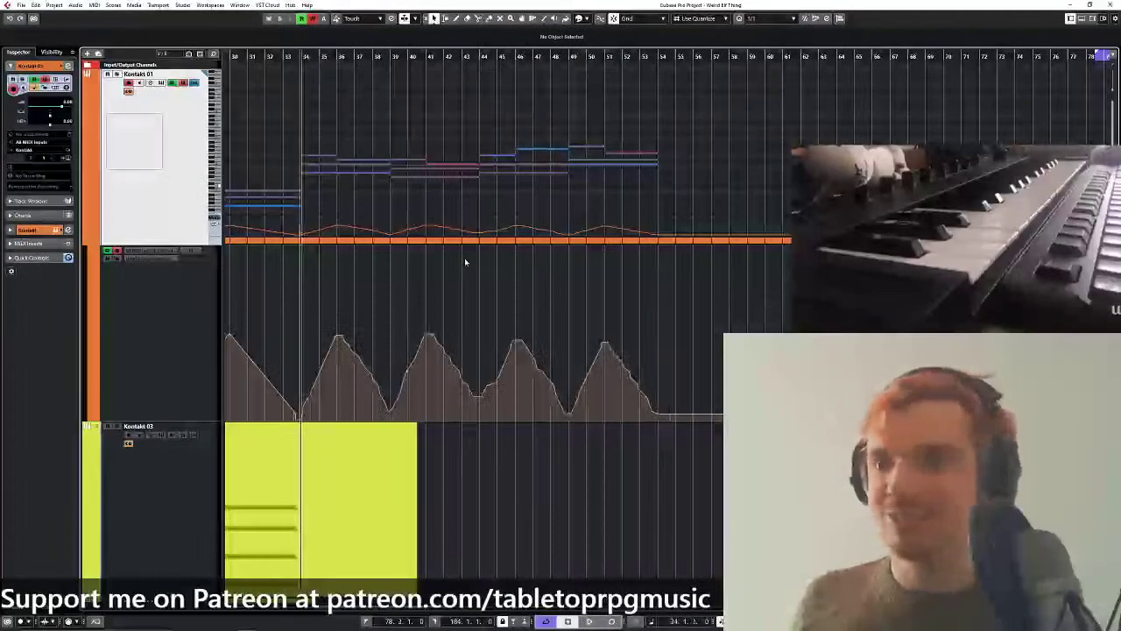
key("space")
key("h")
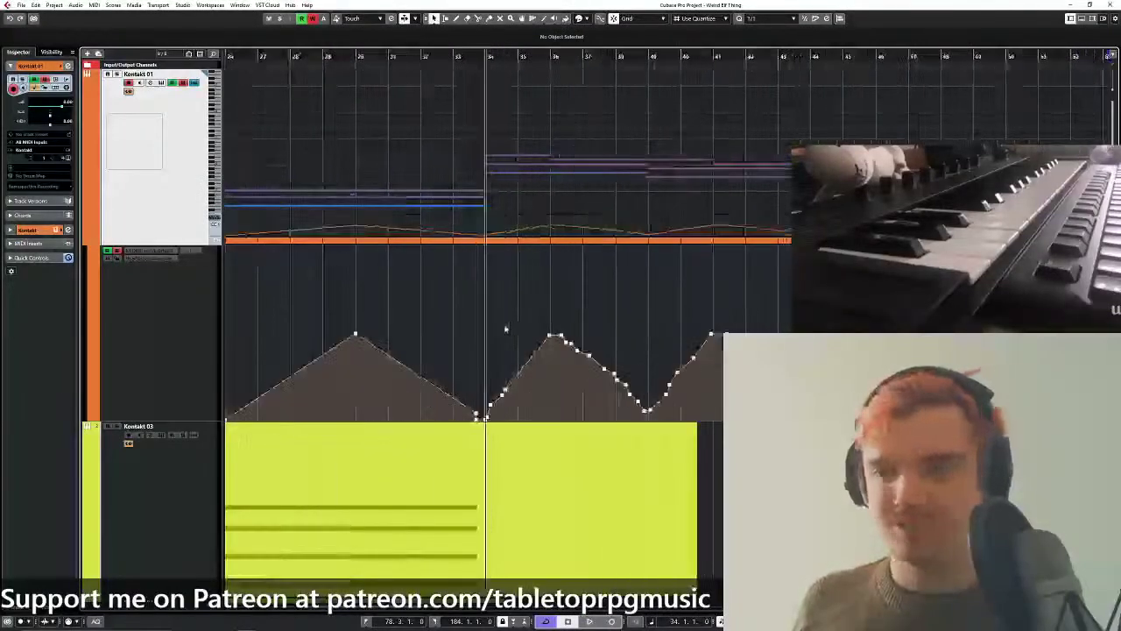
Examine the modulation automation points around bar 34, where the earlier section meets the newly recorded curves.
key("g")
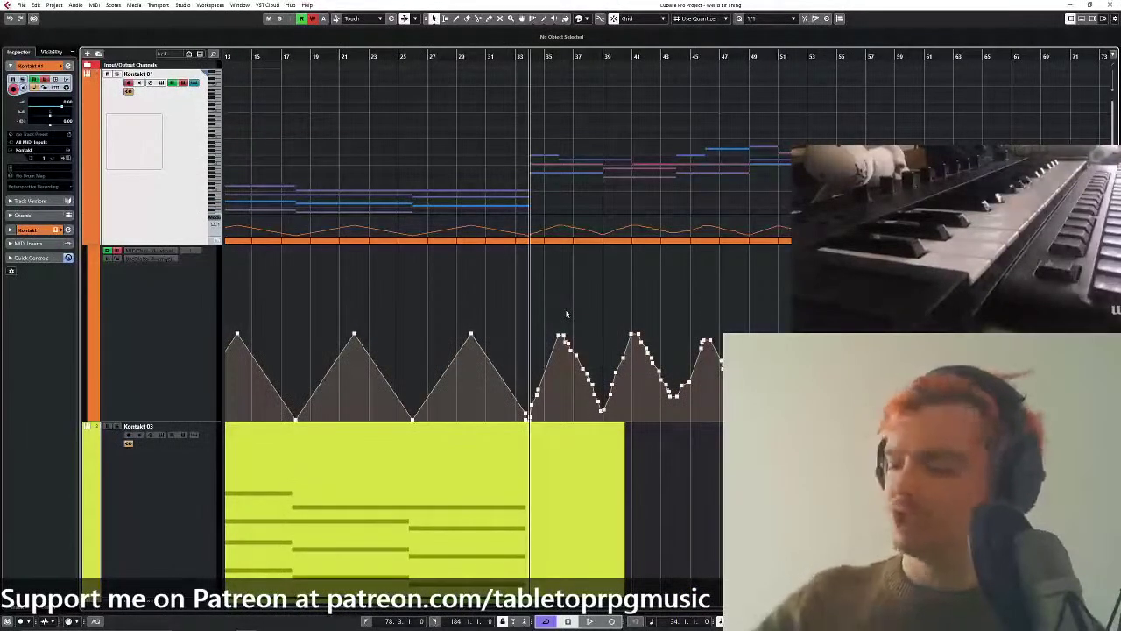
scroll(510, 480, "up", 3)
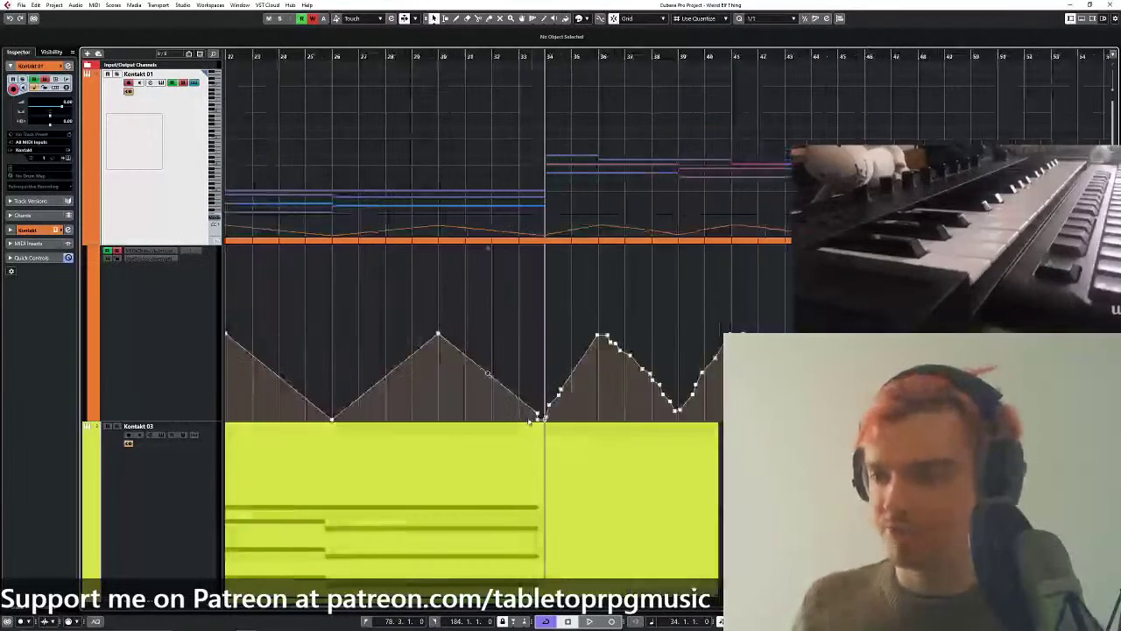
left_click(537, 421)
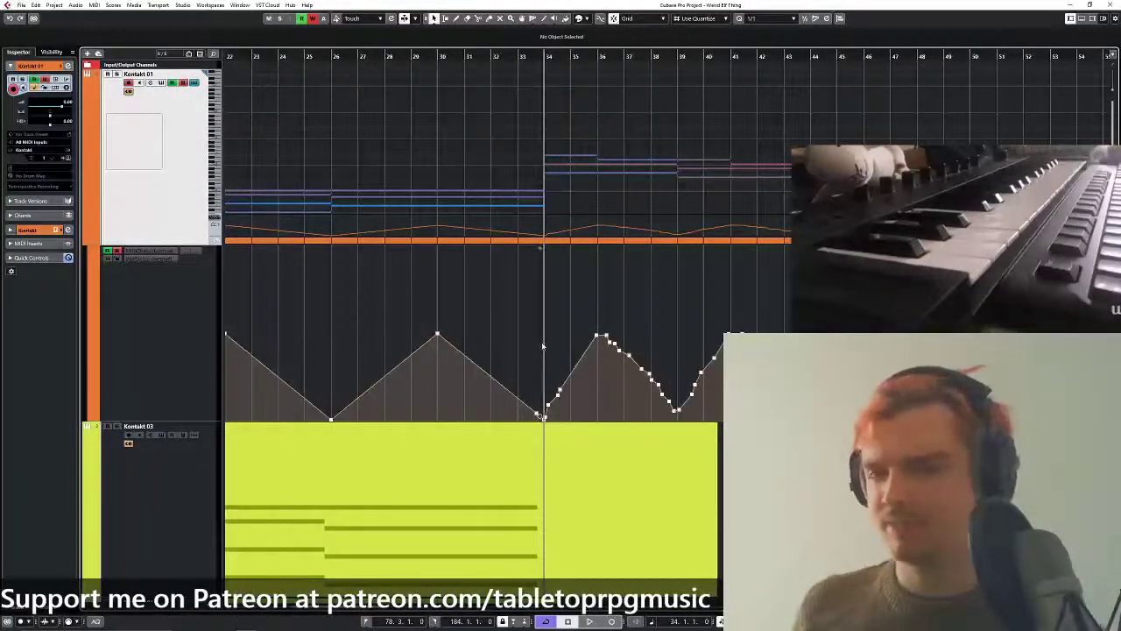
scroll(542, 346, "down", 2)
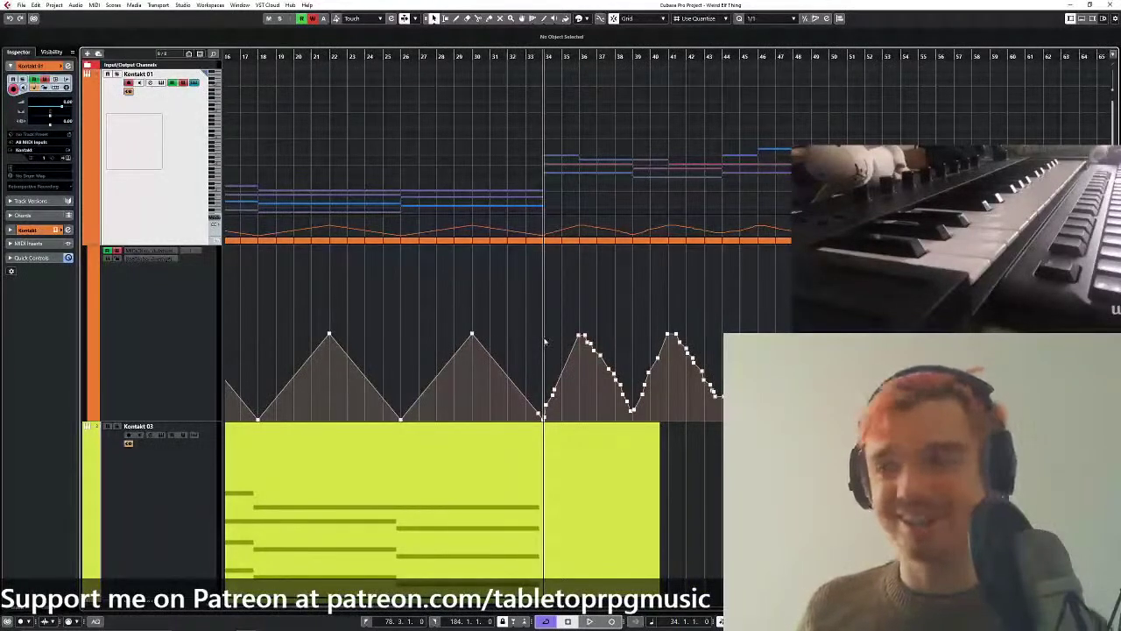
scroll(544, 342, "up", 2)
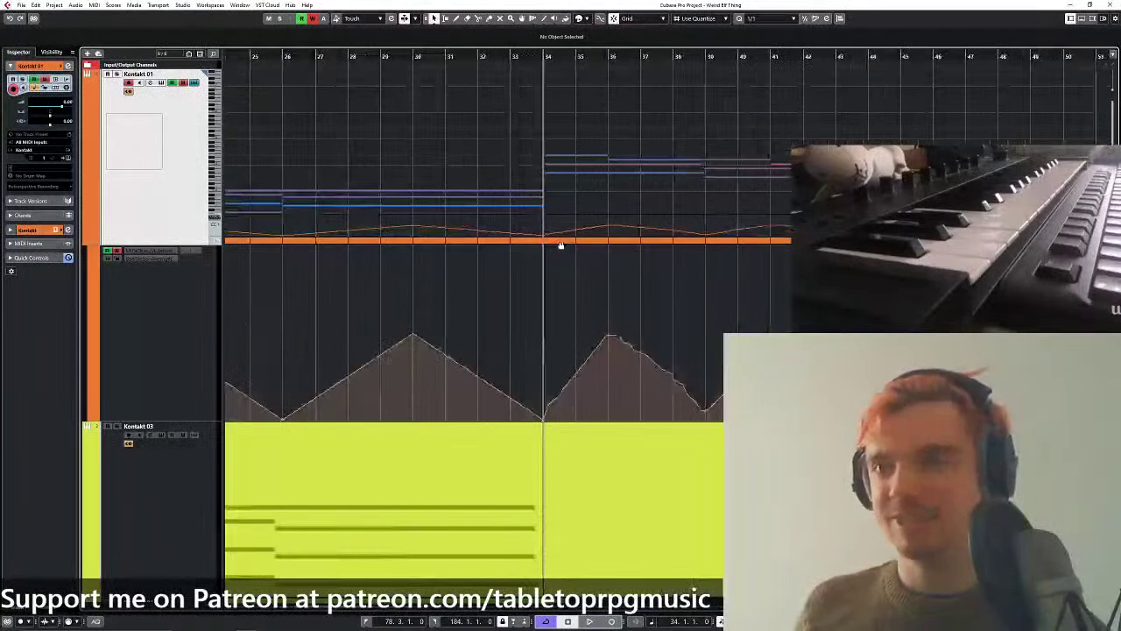
scroll(558, 312, "down", 2)
right_click(652, 309)
left_click(652, 308)
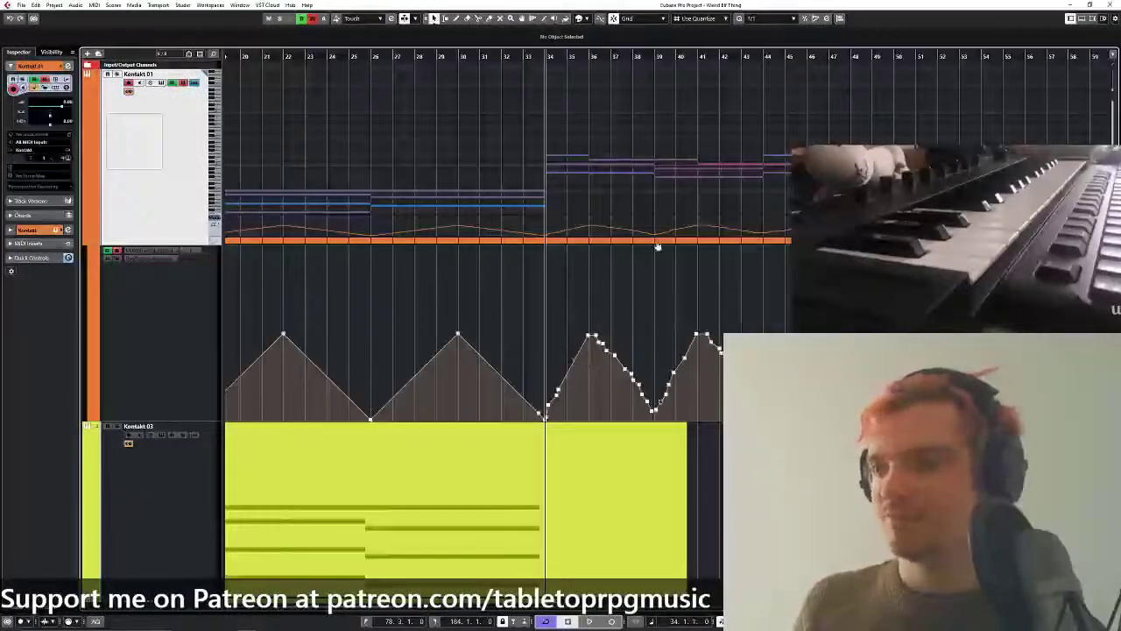
scroll(653, 313, "down", 2)
left_click_drag(652, 314, 560, 309)
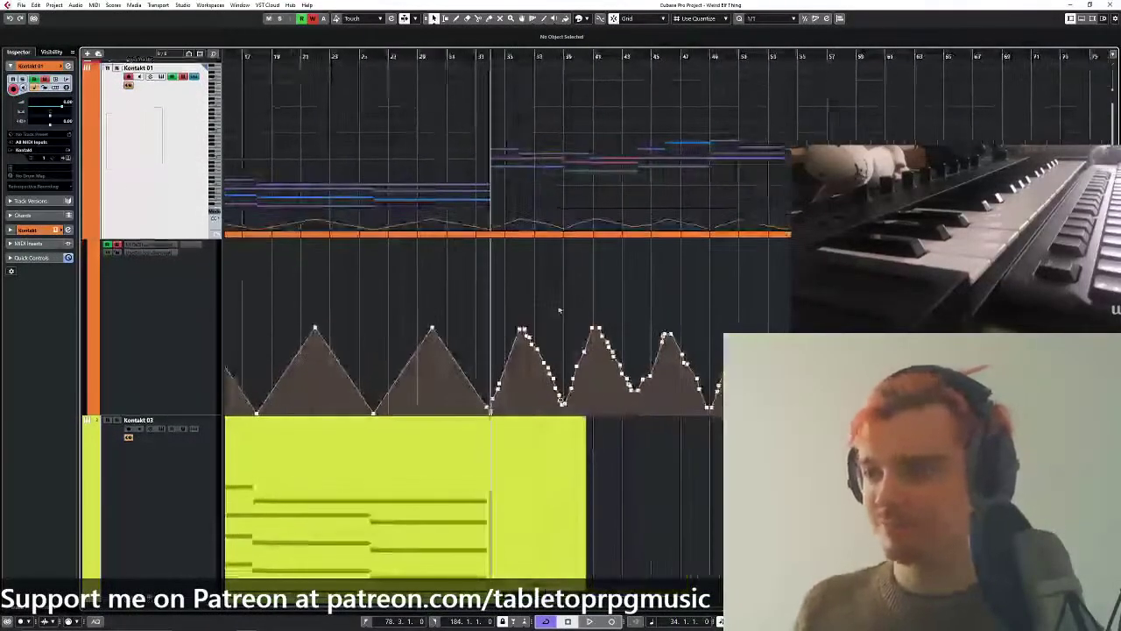
Scale the modulation points recorded after bar 34 down slightly and turn off automation writing on Kontakt 01.
left_click_drag(553, 359, 792, 419)
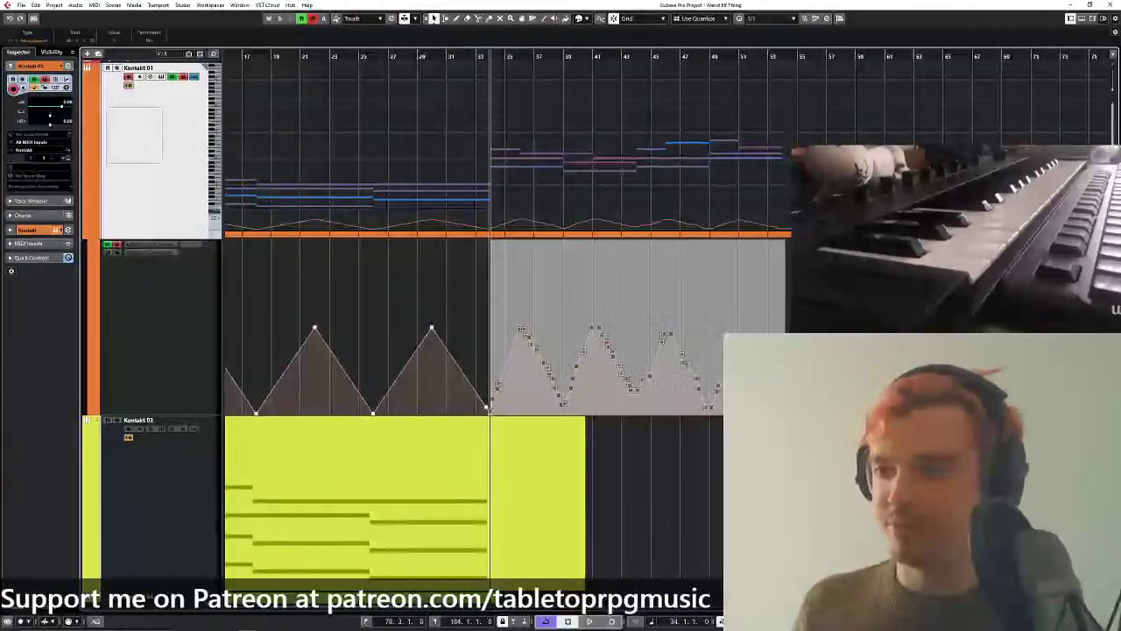
left_click(636, 243)
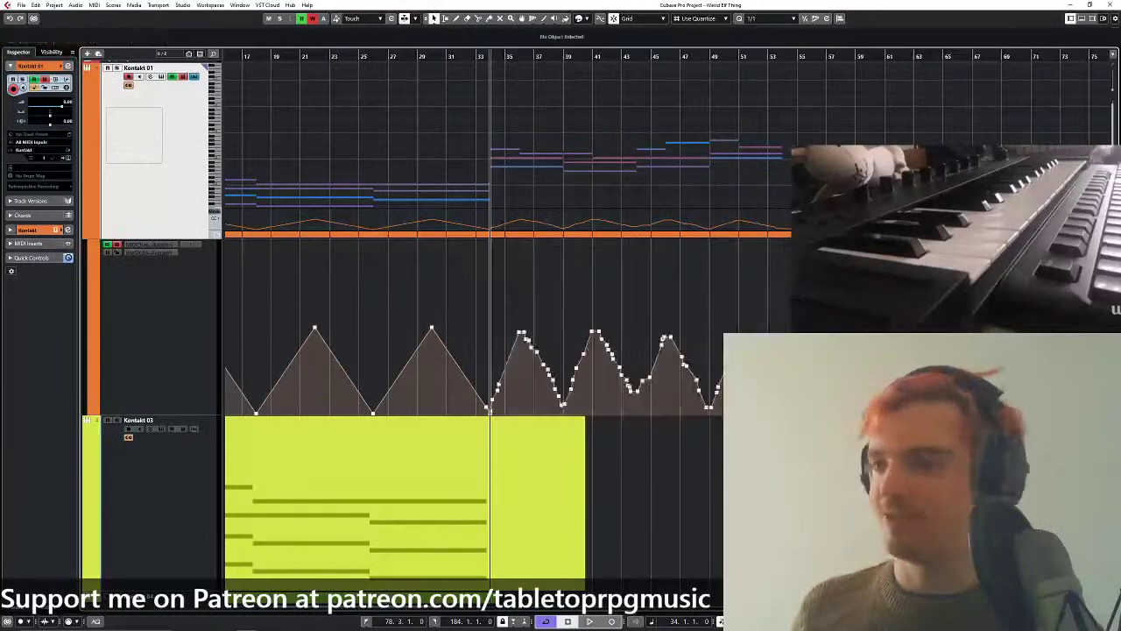
scroll(425, 155, "up", 2)
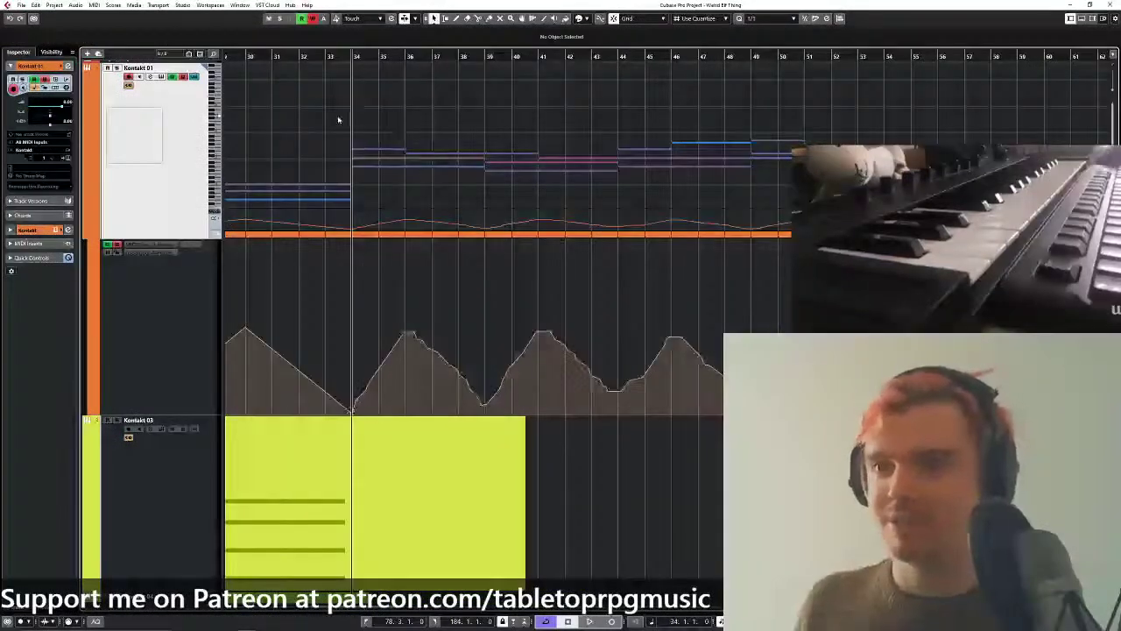
left_click(182, 77)
Play the new section from bar 34 through its last chords, and return the playhead to bar 34.
key("space")
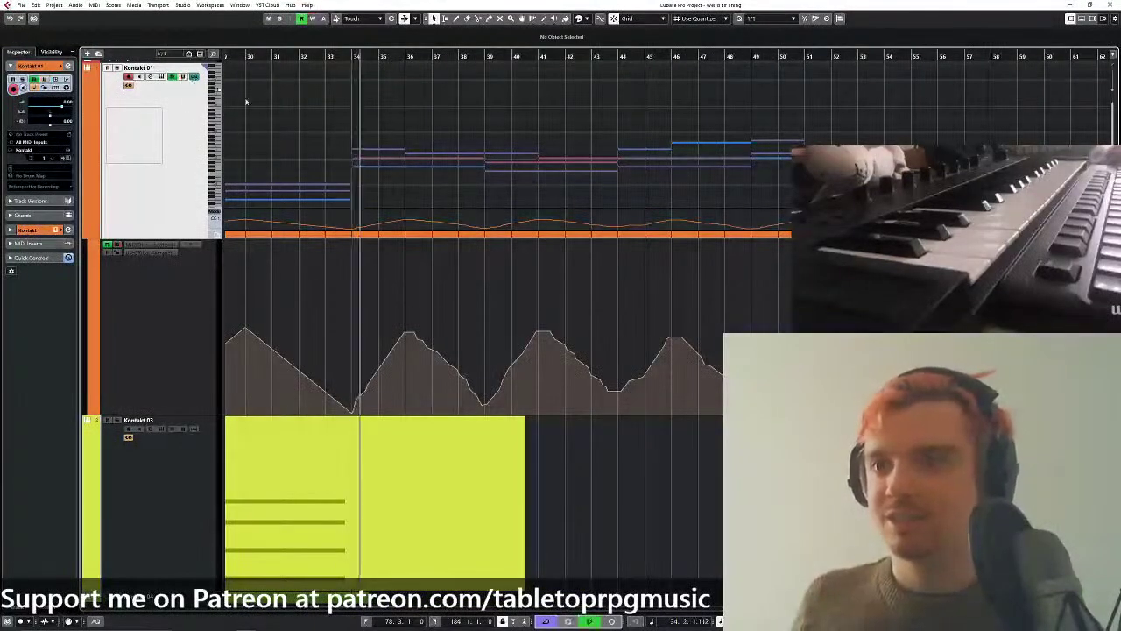
scroll(446, 243, "left", 3)
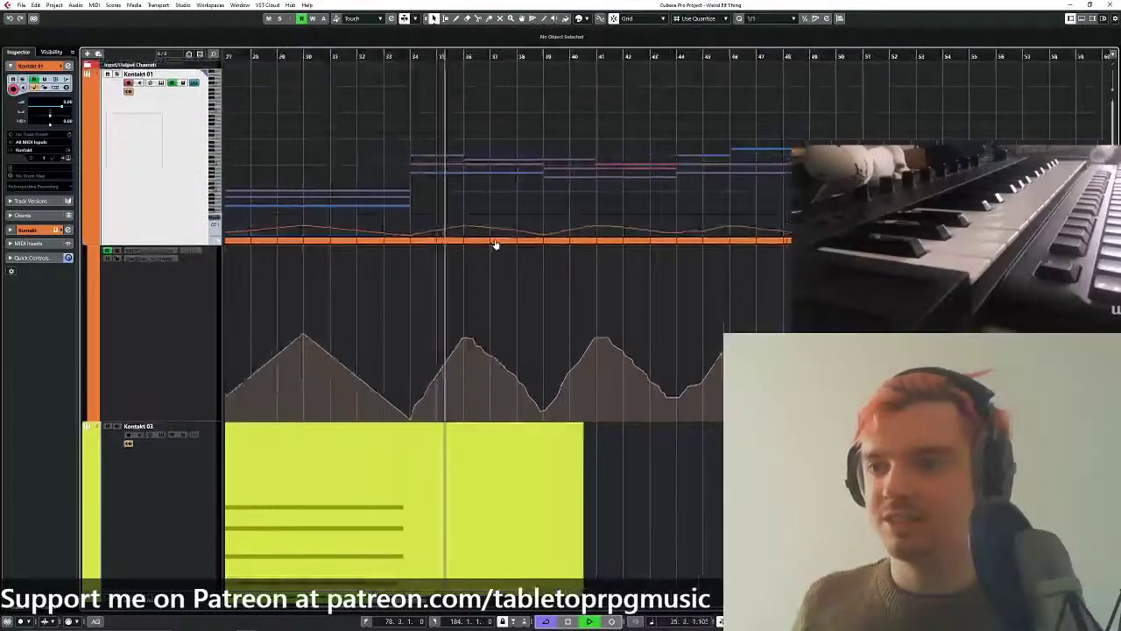
scroll(495, 243, "down", 2)
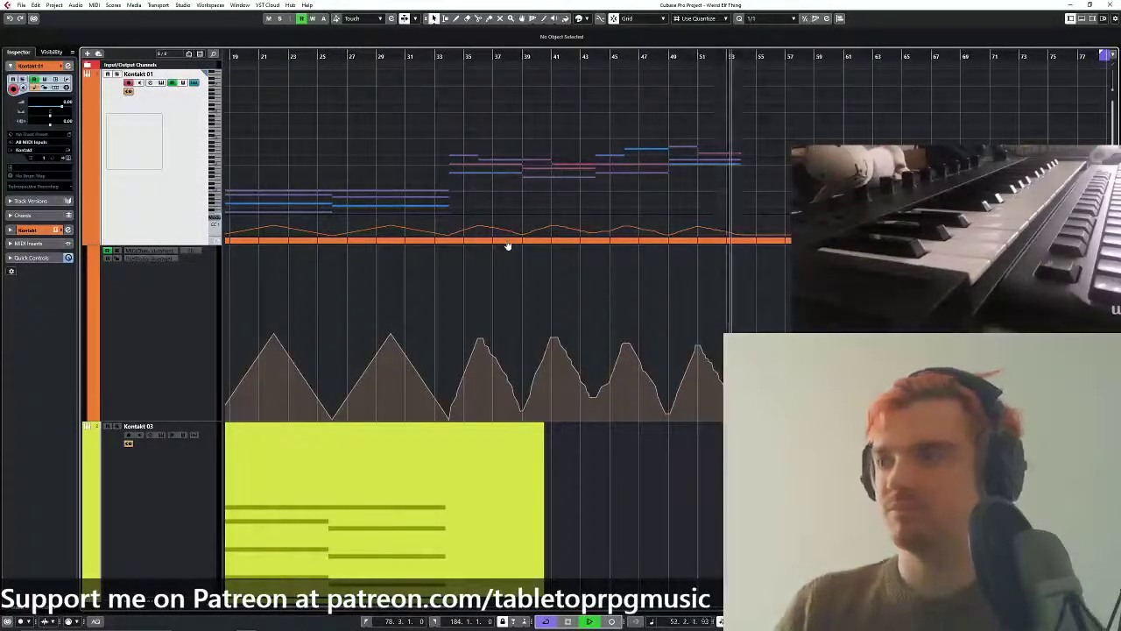
left_click(449, 55)
scroll(516, 312, "down", 3)
scroll(524, 217, "left", 1)
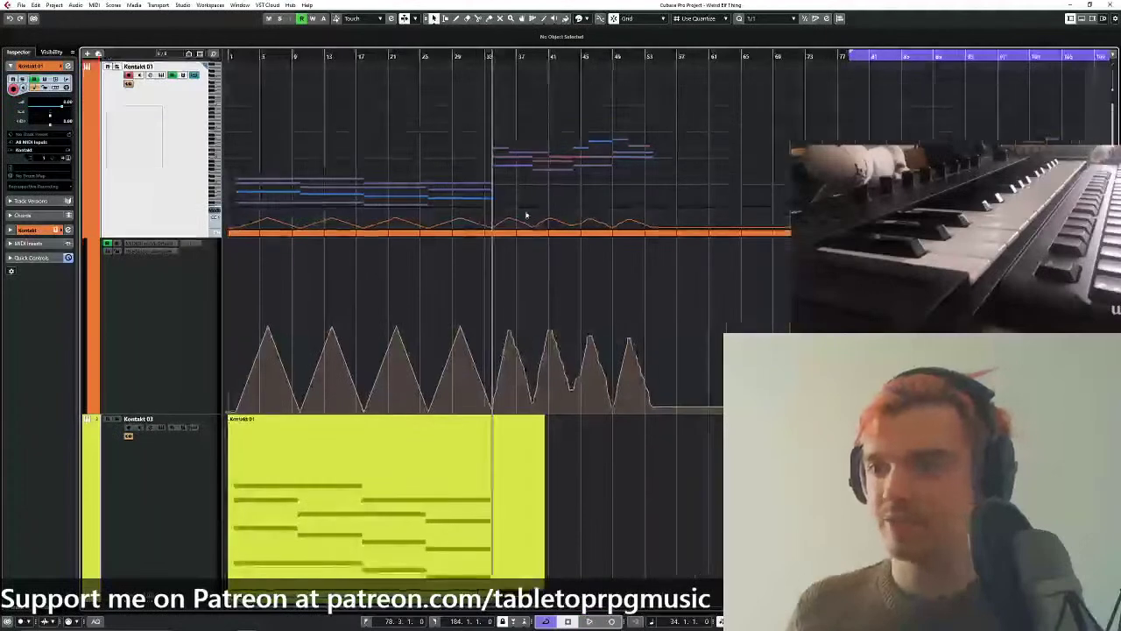
Place the playhead at bar 26 and examine where the Kontakt 03, 04 and 05 parts end relative to the new section.
left_click(429, 62)
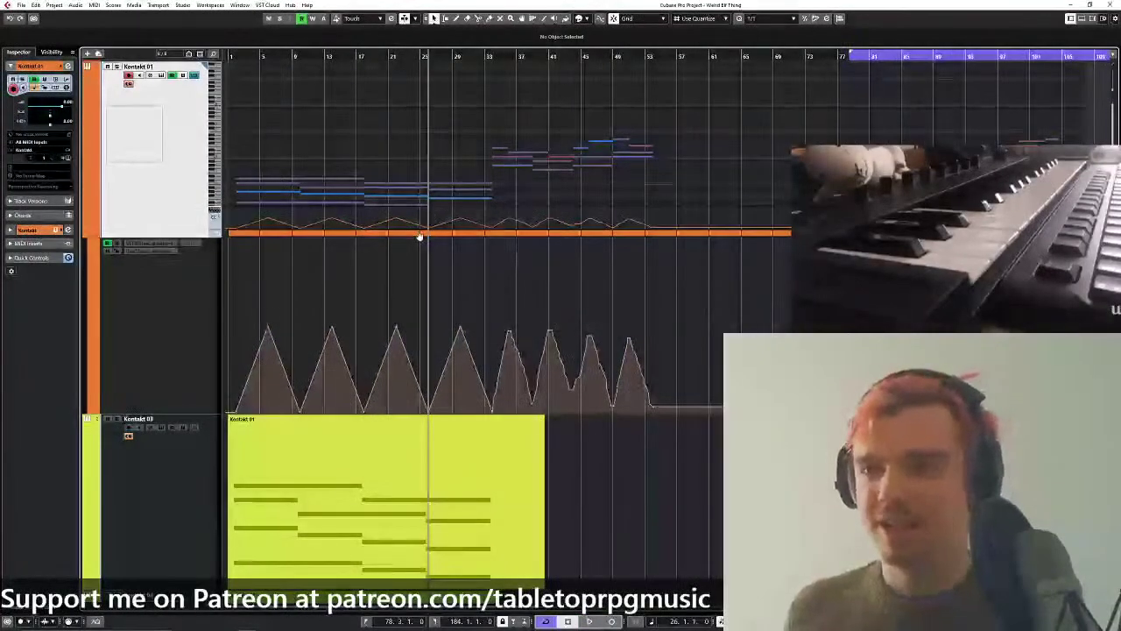
scroll(420, 236, "down", 2)
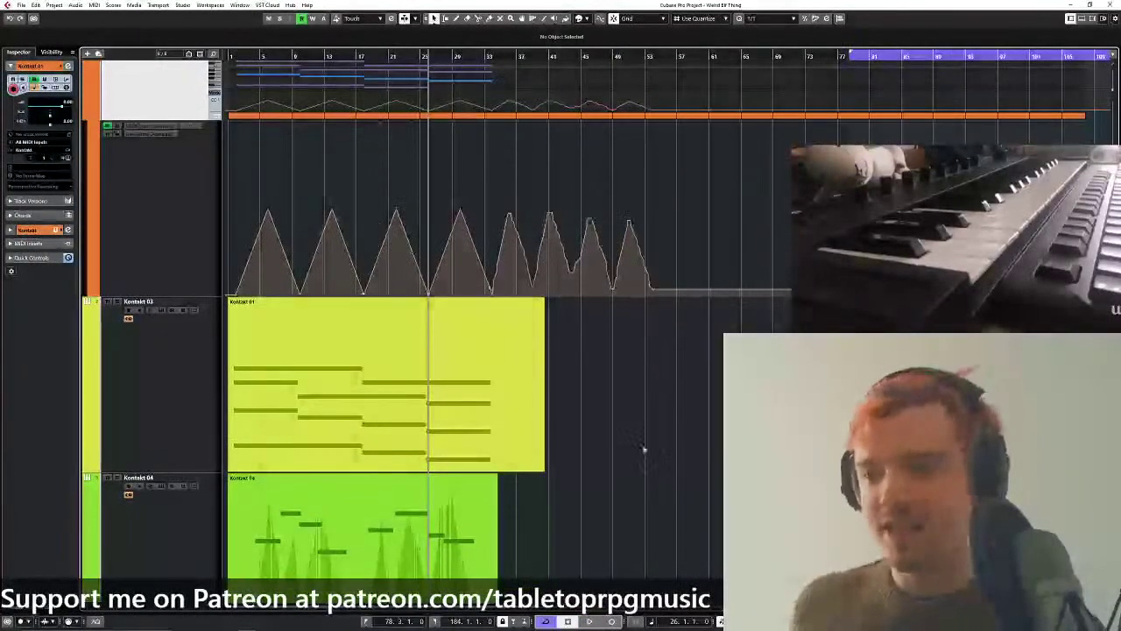
scroll(678, 271, "down", 3)
scroll(393, 368, "up", 2)
scroll(514, 395, "down", 2)
scroll(570, 360, "up", 2)
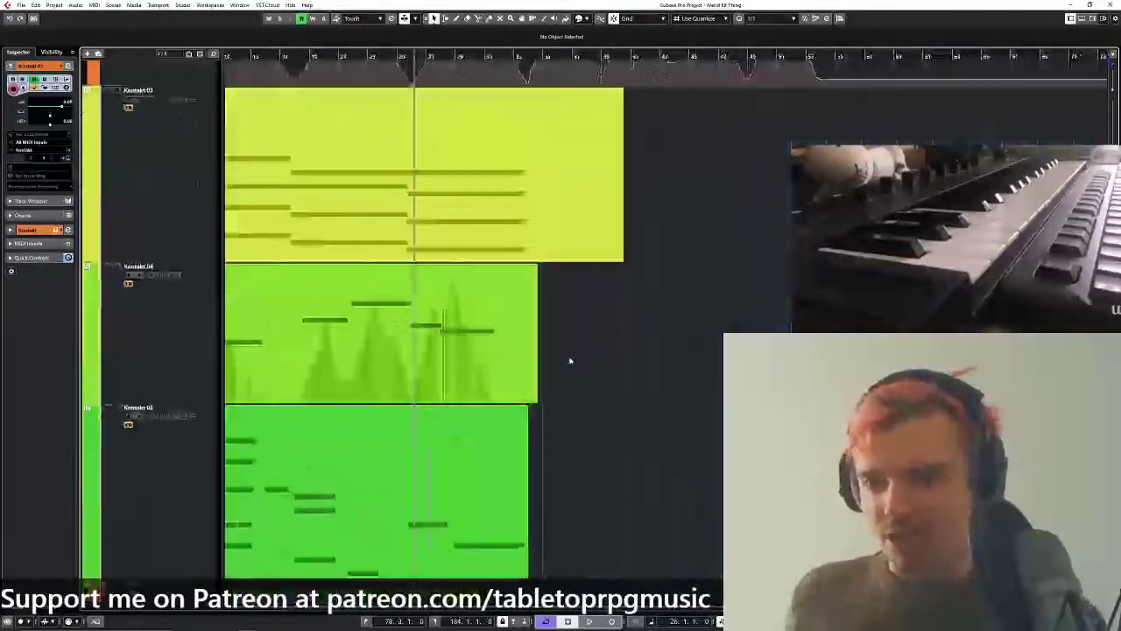
scroll(600, 318, "down", 2)
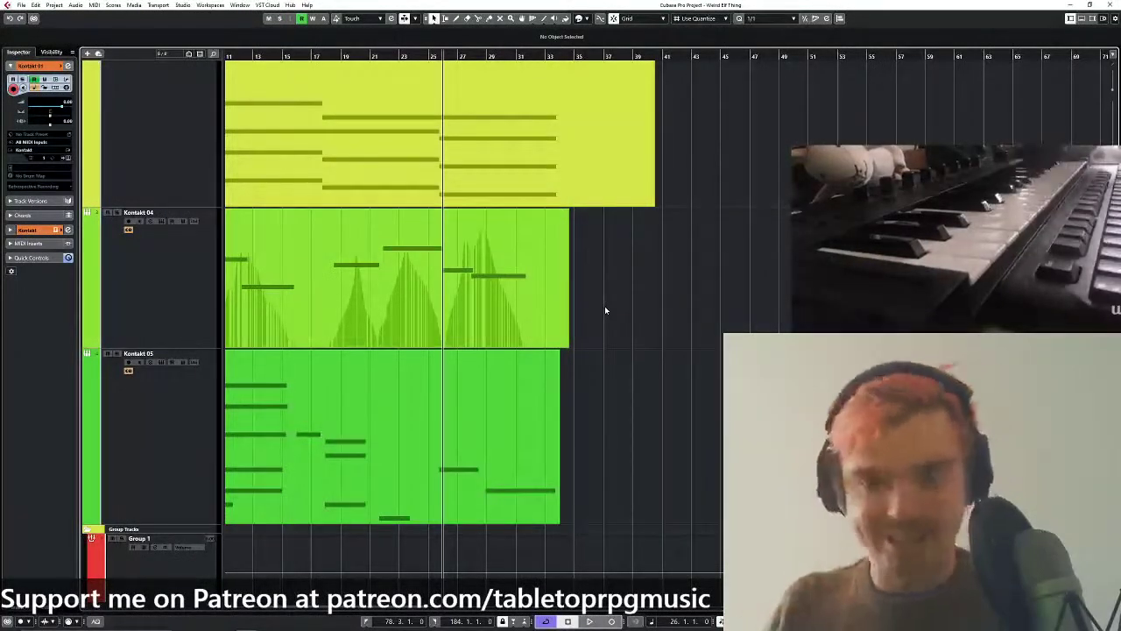
scroll(640, 385, "up", 2)
scroll(634, 386, "up", 3)
scroll(380, 202, "up", 4)
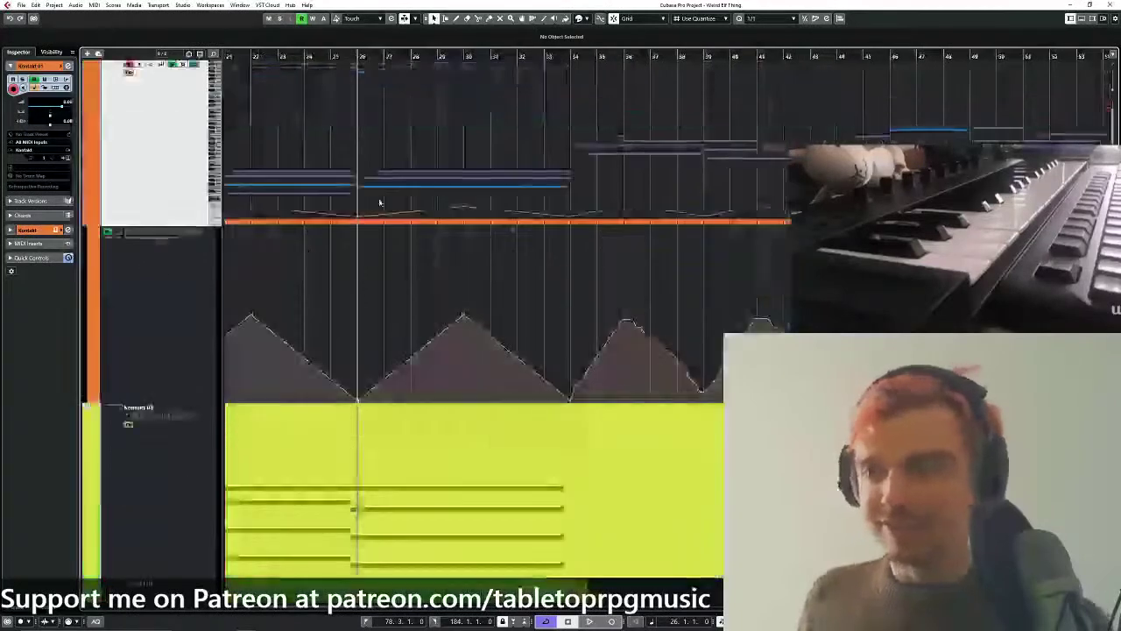
scroll(380, 202, "down", 2)
scroll(386, 212, "up", 1)
right_click(435, 316)
scroll(433, 316, "up", 3)
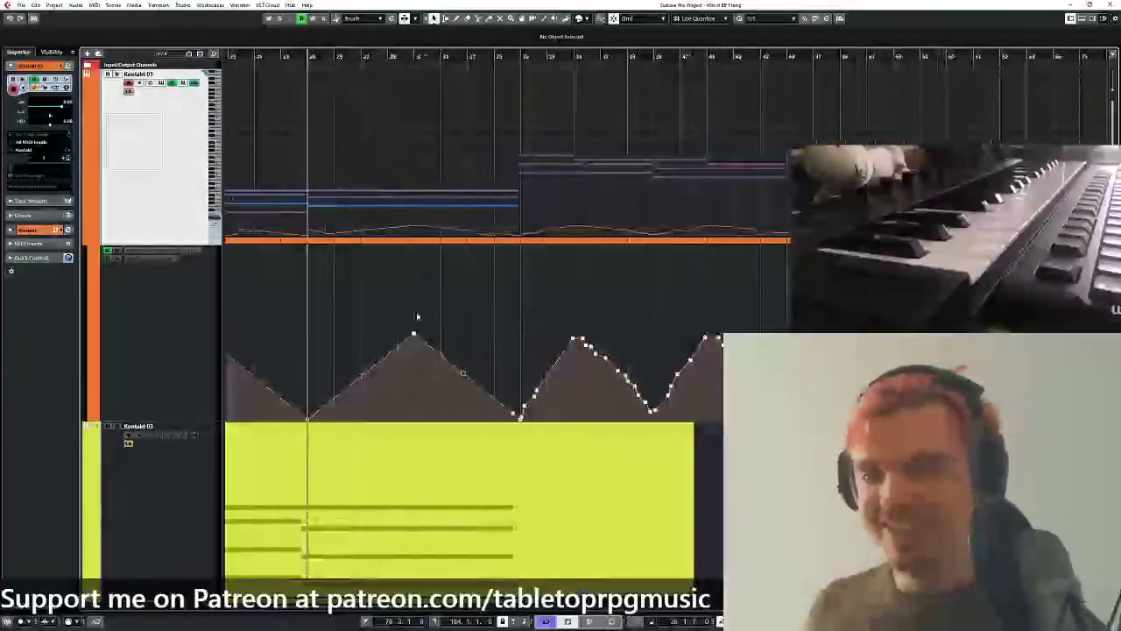
scroll(410, 254, "down", 1)
scroll(391, 247, "down", 1)
right_click(393, 245)
left_click(393, 245)
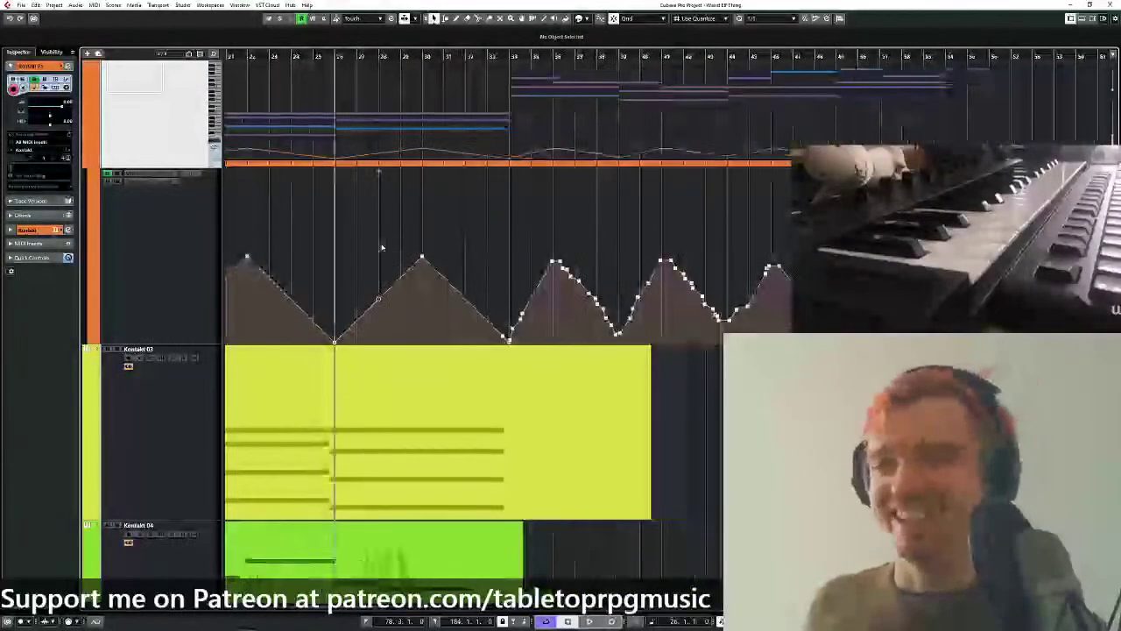
scroll(366, 250, "down", 3)
scroll(132, 303, "down", 2)
scroll(122, 270, "up", 3)
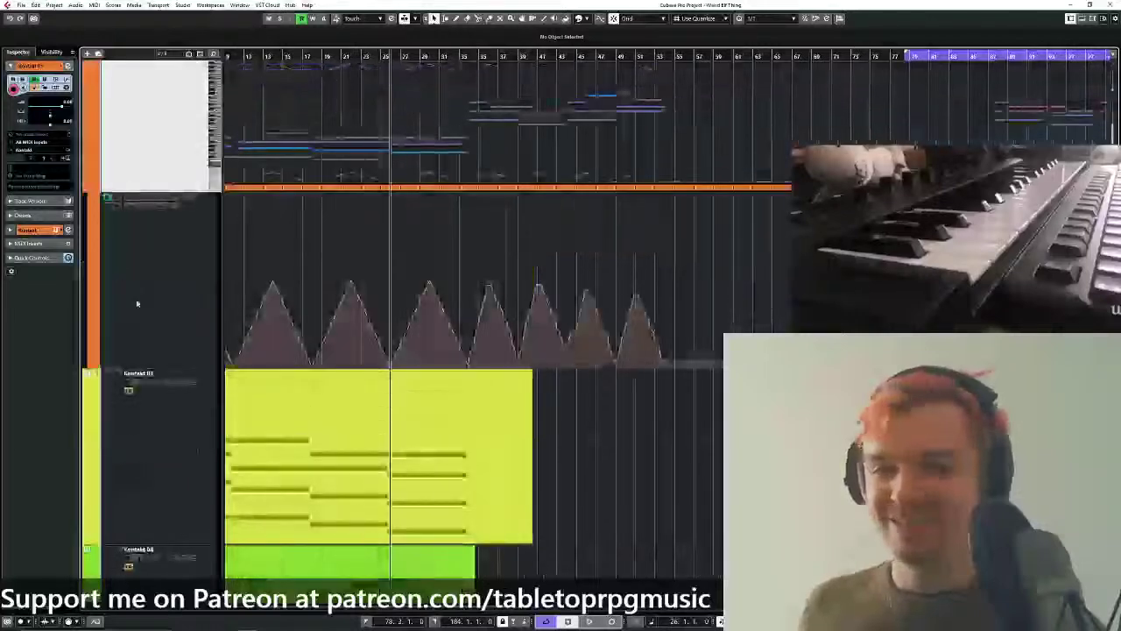
Solo the Kontakt 03 track and play it briefly from bar 26.
scroll(122, 270, "down", 2)
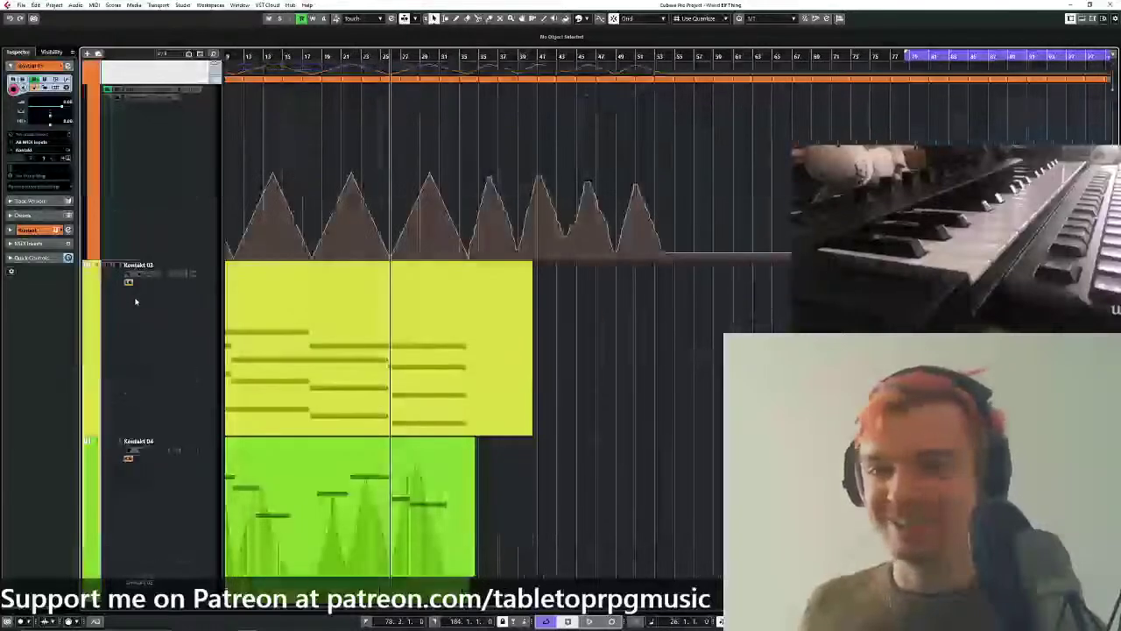
left_click(195, 276)
left_click(195, 276)
key("space")
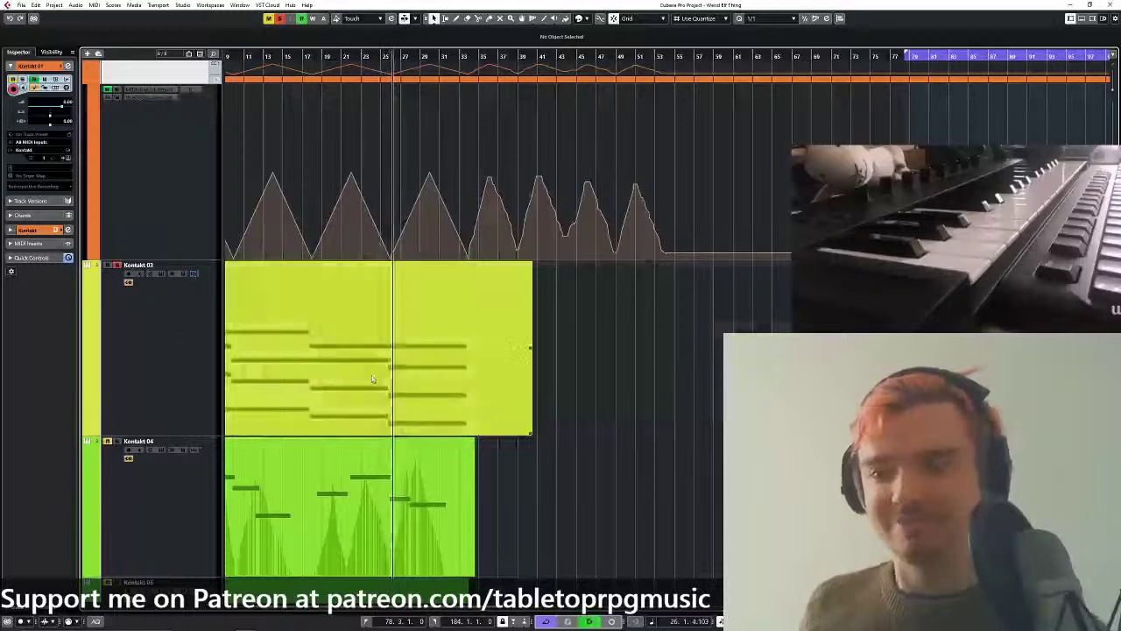
scroll(393, 376, "down", 2)
scroll(451, 380, "up", 3)
key("space")
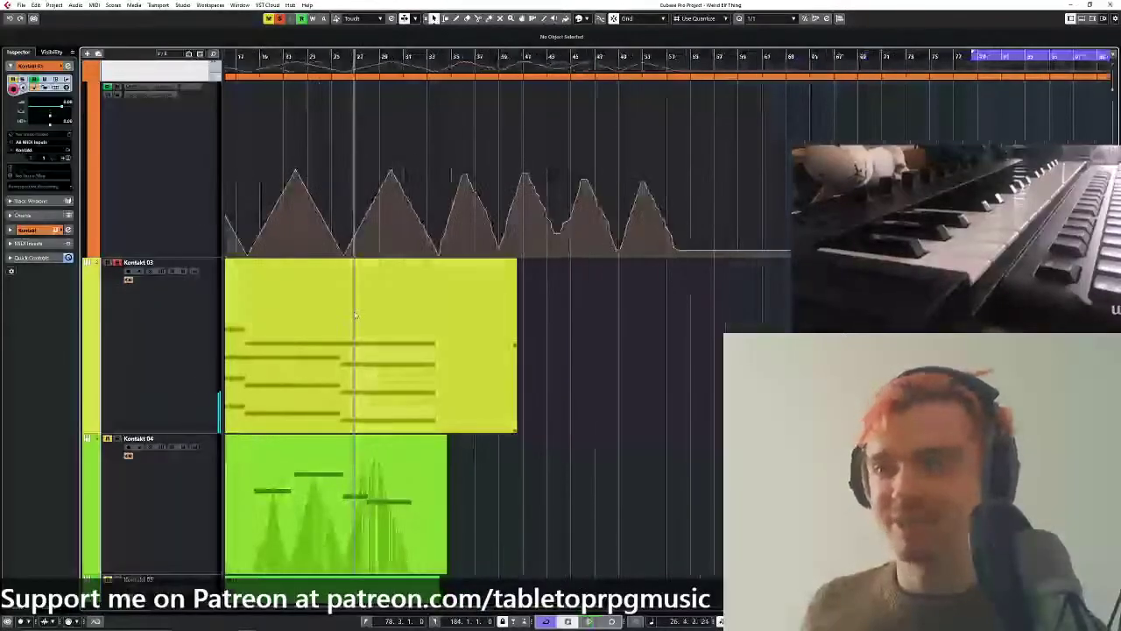
Play the soloed Kontakt 03 part from bar 18, set the quantize value to 1/8, and stop playback.
scroll(377, 219, "left", 4)
scroll(422, 91, "up", 3)
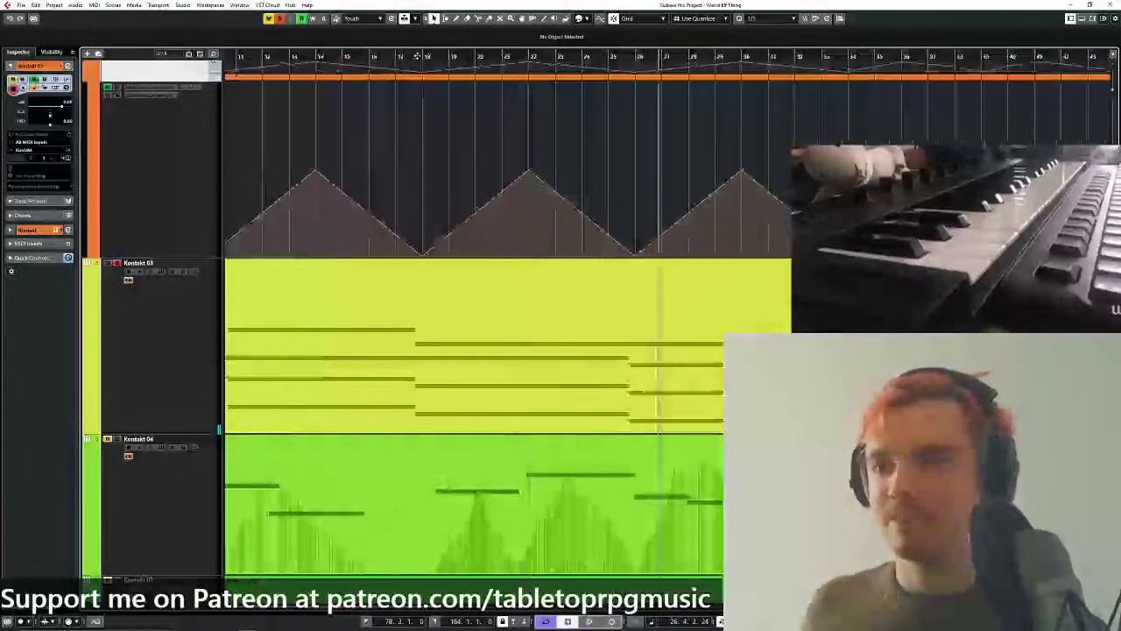
scroll(417, 56, "down", 1)
left_click(417, 56)
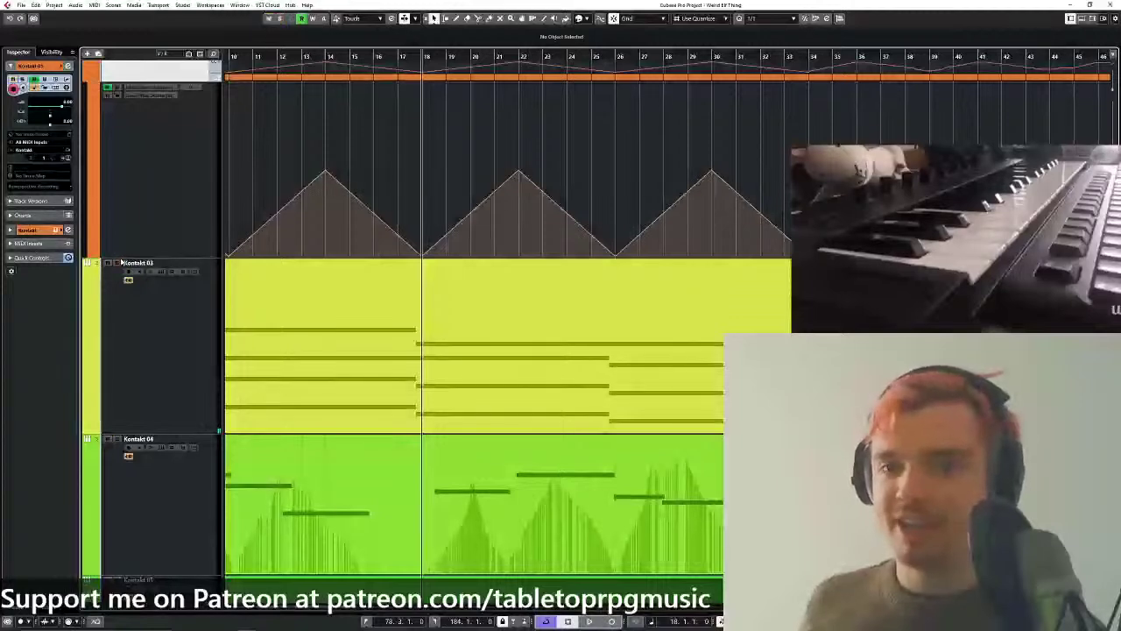
key("space")
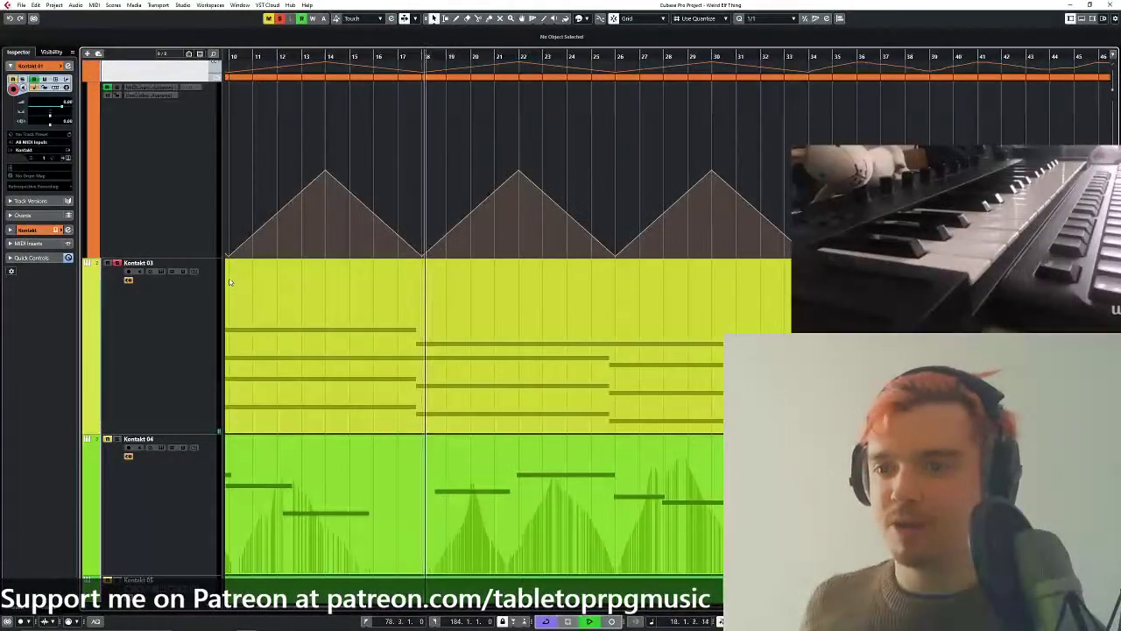
left_click(766, 18)
left_click(766, 69)
key("space")
Open the Kontakt 03 track's instrument and move its window aside to uncover the arrangement.
left_click(134, 330)
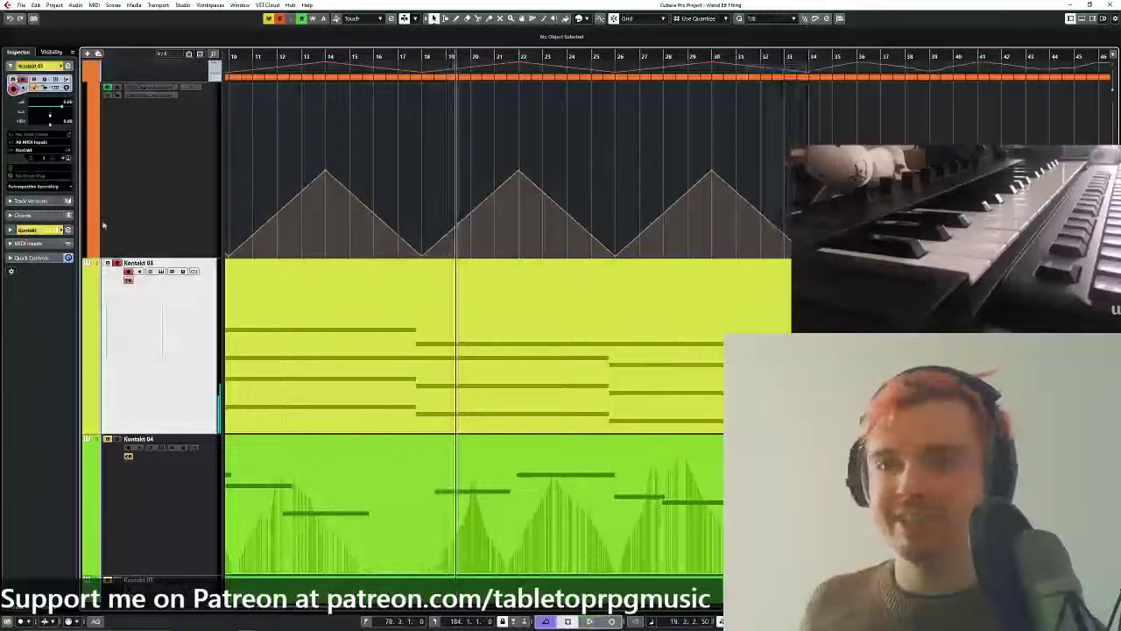
left_click(68, 159)
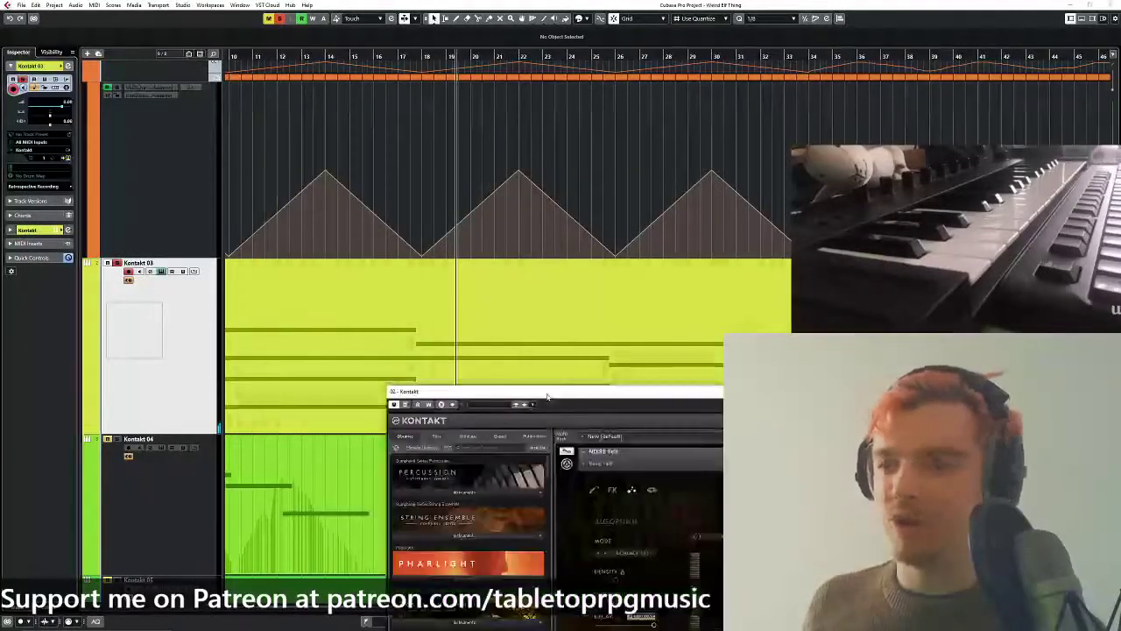
left_click_drag(548, 392, 341, 147)
left_click_drag(451, 154, 420, 116)
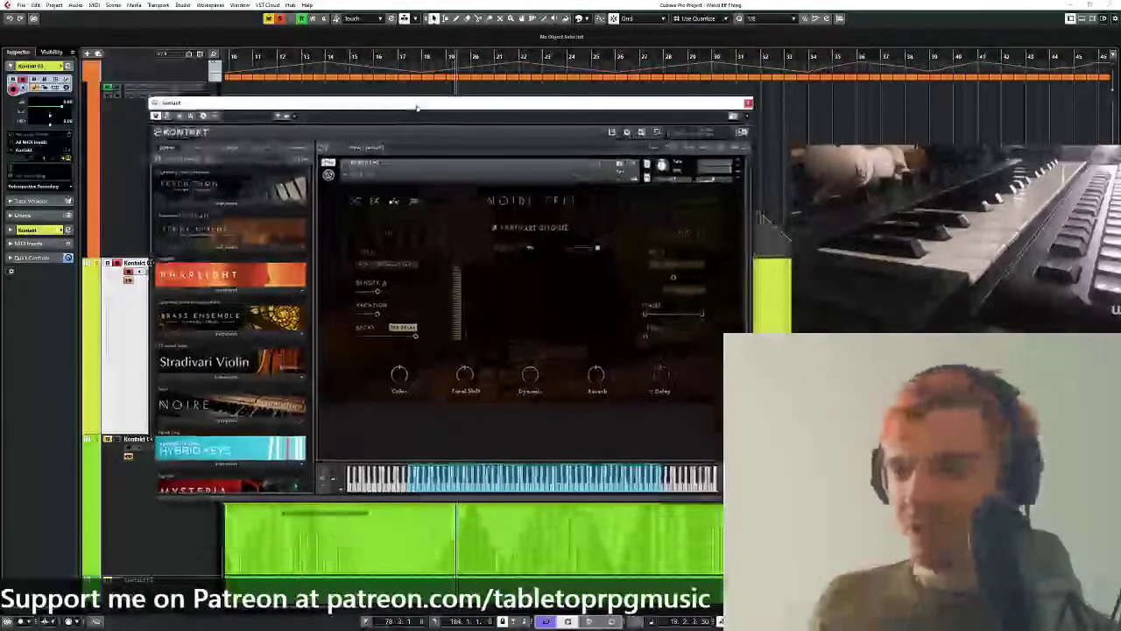
left_click_drag(245, 102, 703, 129)
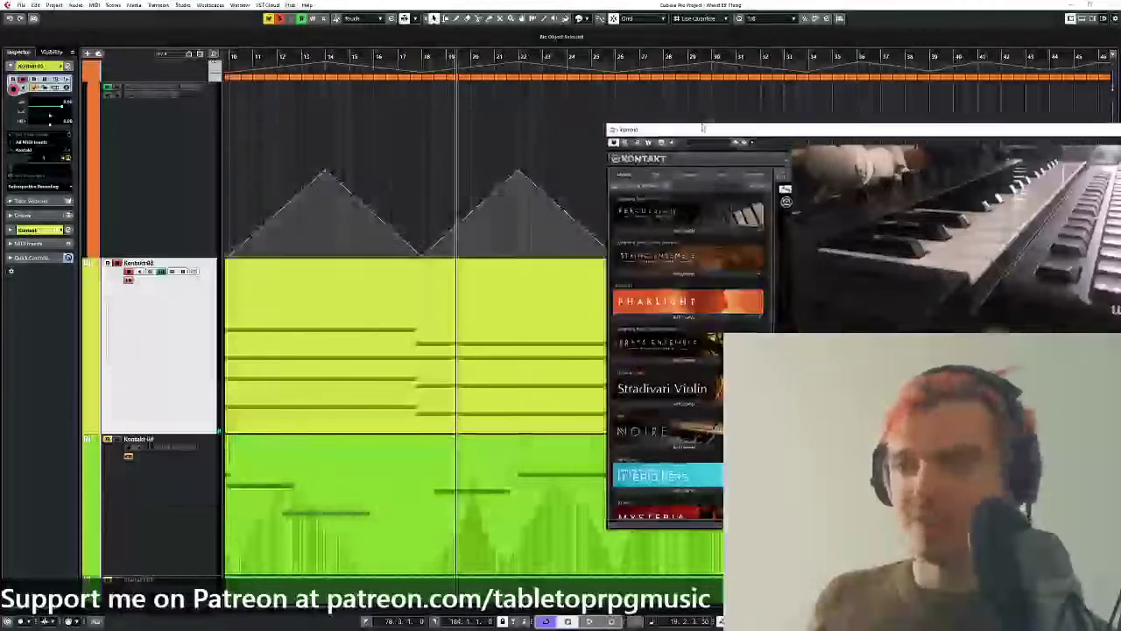
Play the soloed Kontakt 03 part from about bar 7.
key("space")
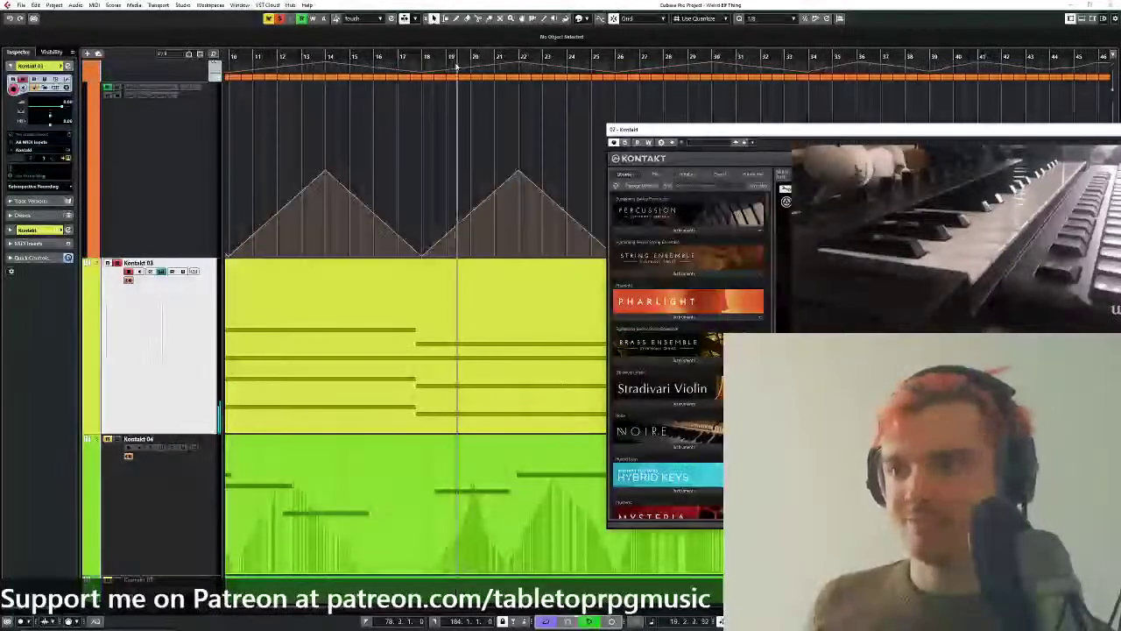
left_click(342, 58)
scroll(368, 115, "left", 3)
left_click(343, 58)
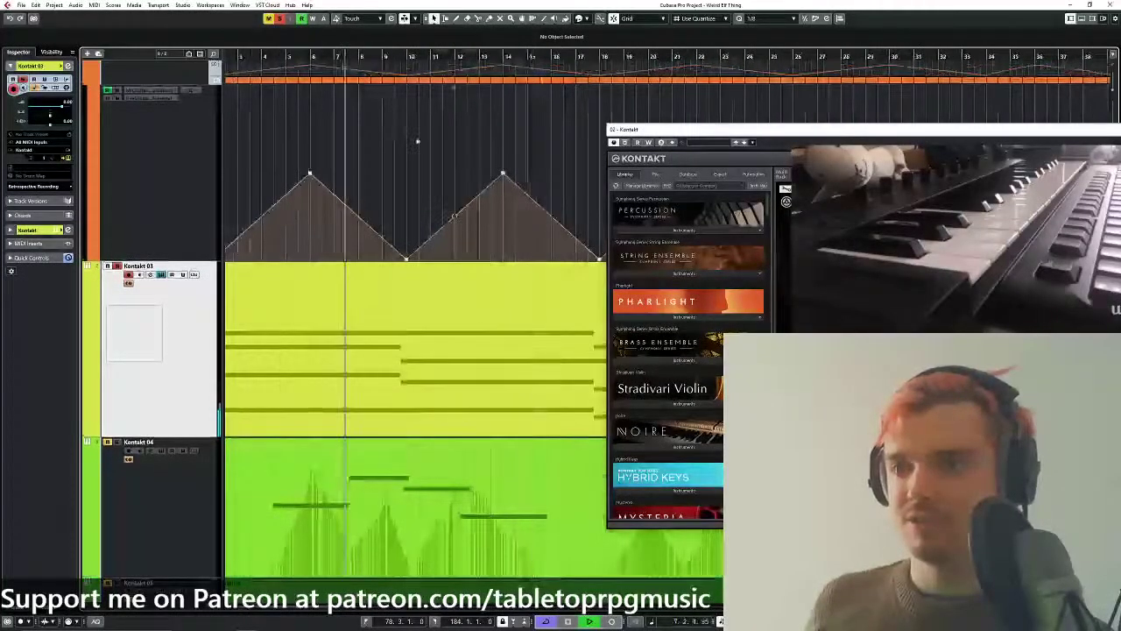
scroll(418, 141, "right", 2)
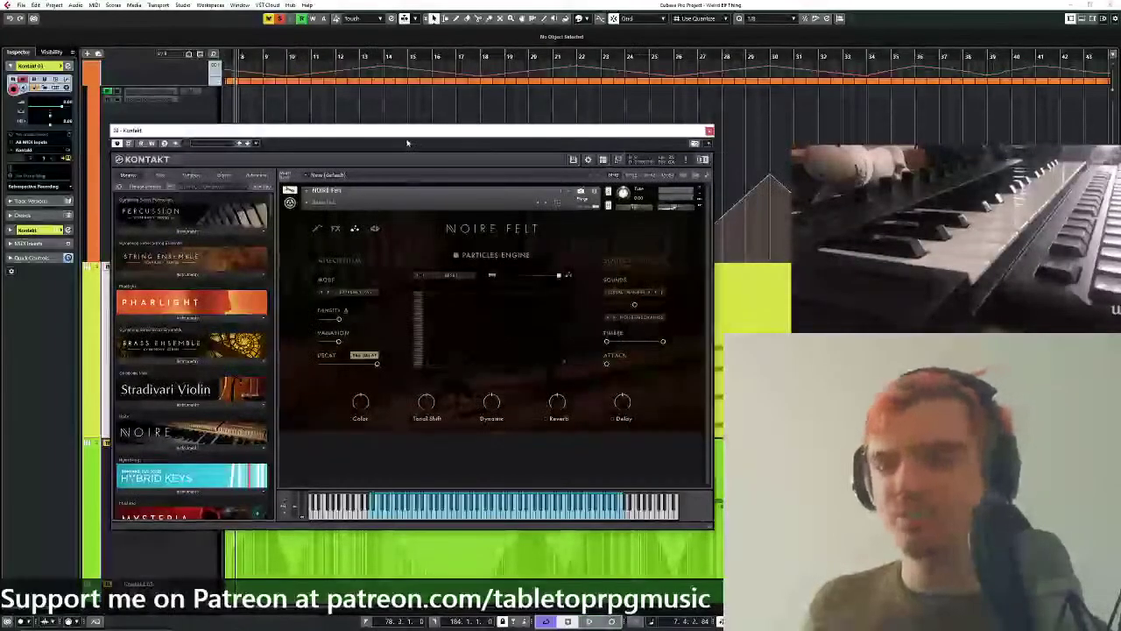
Move the instrument window clear of the notes again and play Kontakt 03 from just before bar 18.
left_click_drag(408, 142, 928, 154)
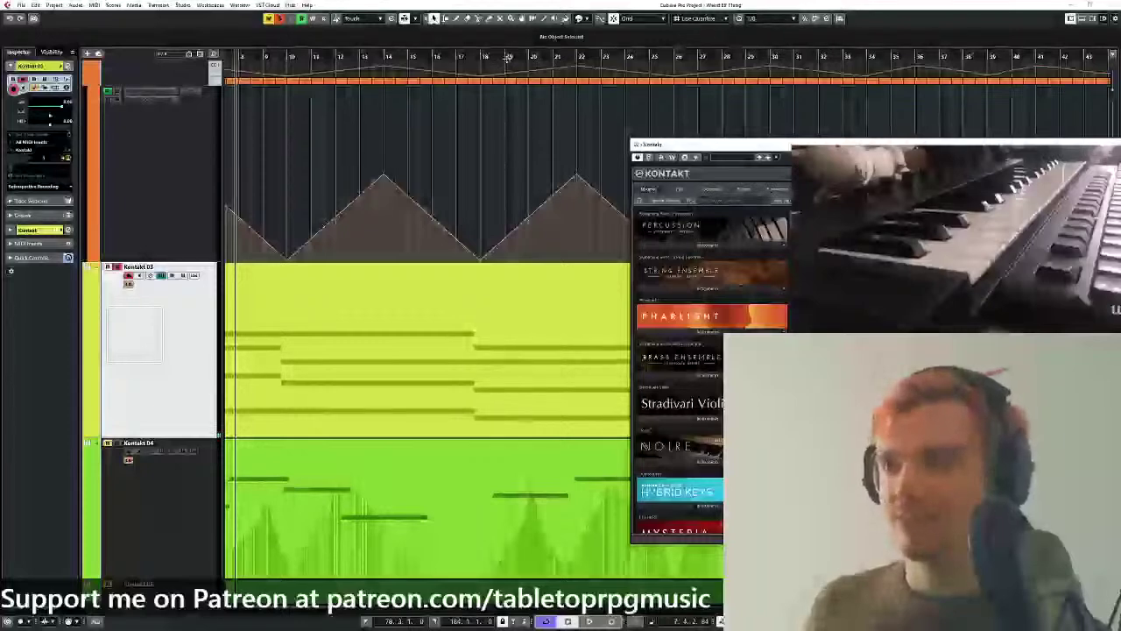
left_click_drag(474, 57, 478, 155)
key("space")
scroll(515, 161, "down", 3)
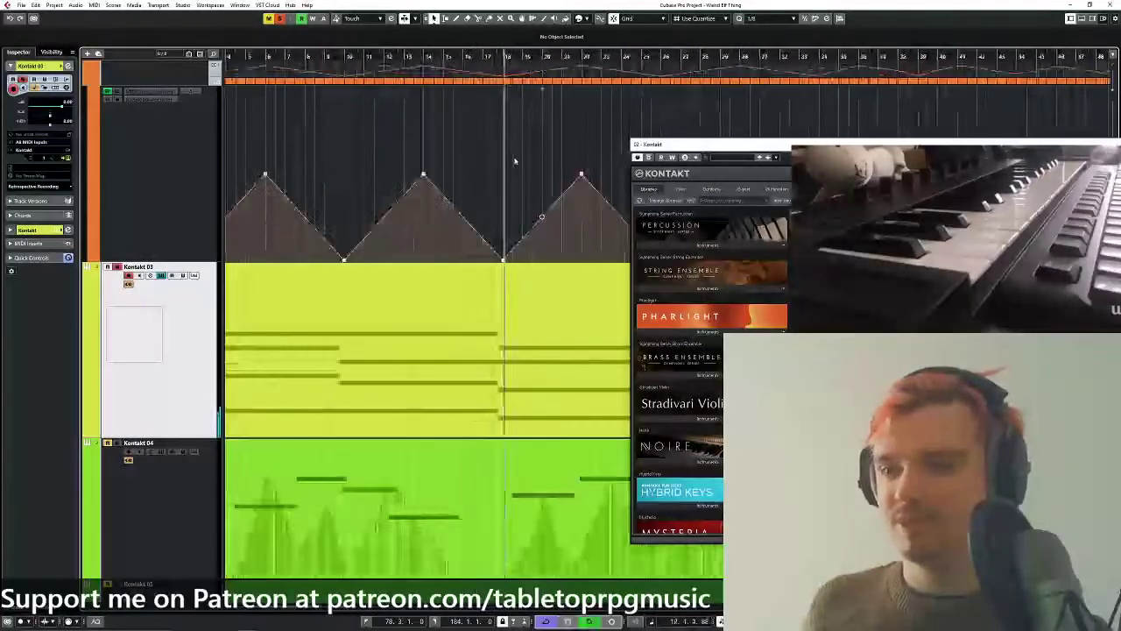
Select the new Kontakt 01 chords from bar 34 onward and place the playhead just before bar 34.
scroll(524, 162, "down", 3)
left_click_drag(596, 147, 442, 301)
scroll(383, 171, "down", 2)
scroll(422, 139, "up", 3)
left_click_drag(413, 121, 687, 218)
scroll(414, 83, "up", 1)
left_click(402, 57)
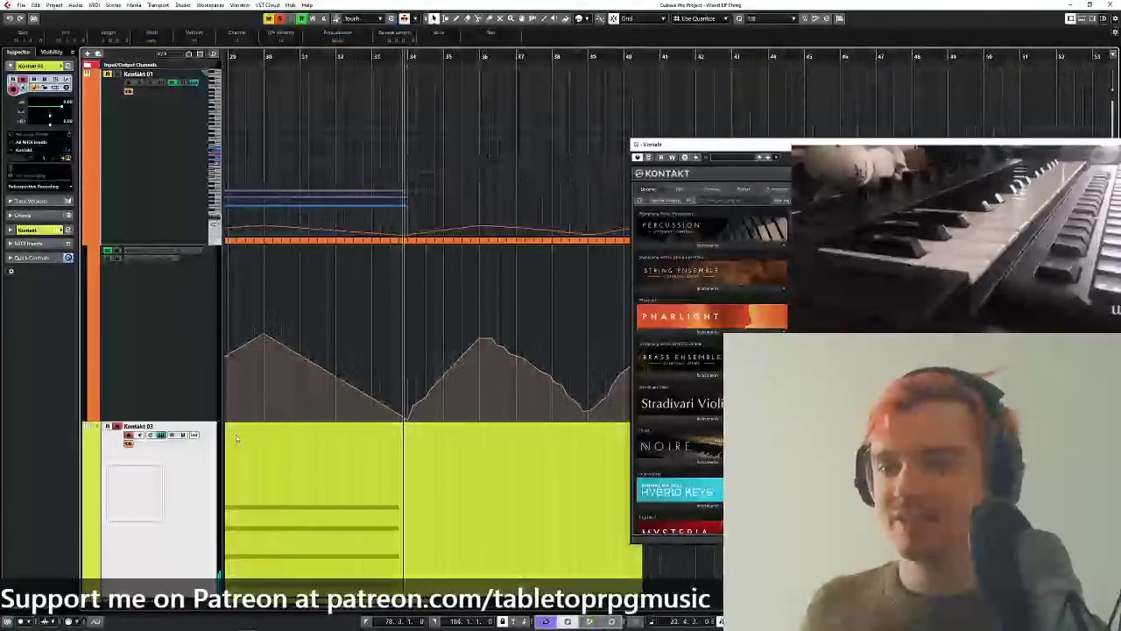
Open the Kontakt 03 notes for in-place editing and align the playhead with the end of its last chord, just before bar 34.
left_click(193, 435)
scroll(199, 458, "down", 3)
scroll(390, 444, "up", 2)
left_click(478, 455)
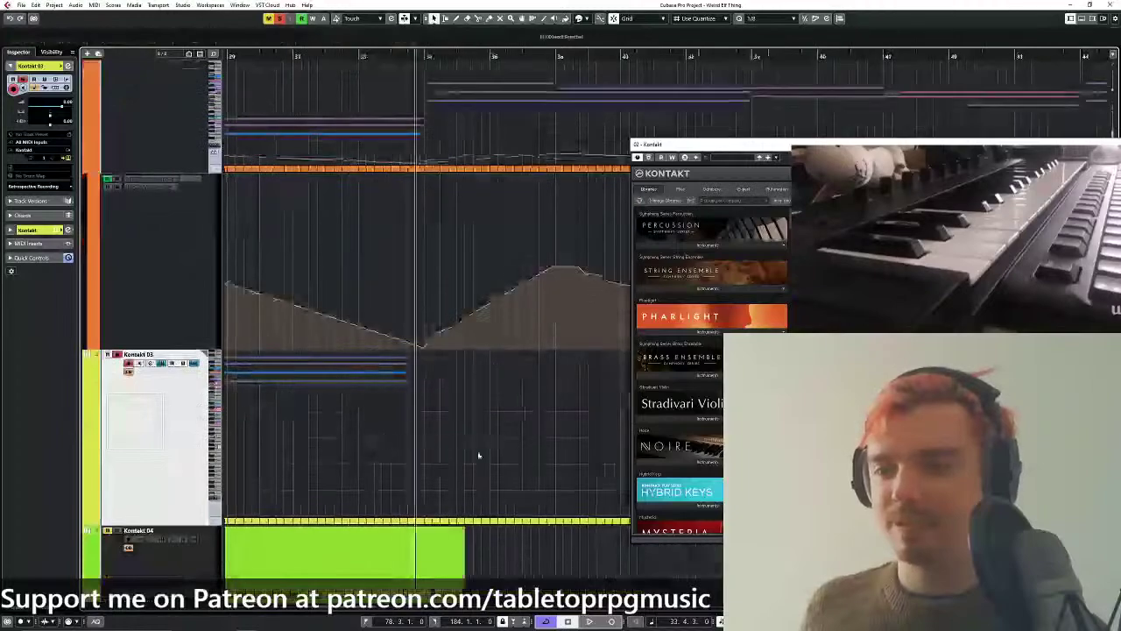
key("g")
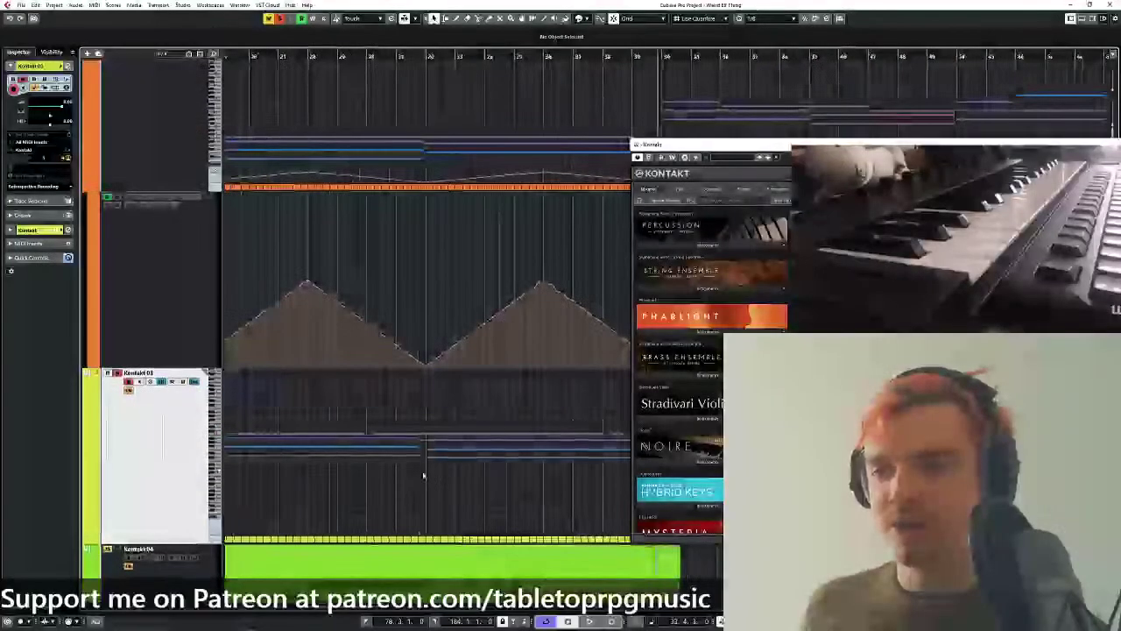
scroll(506, 534, "down", 2)
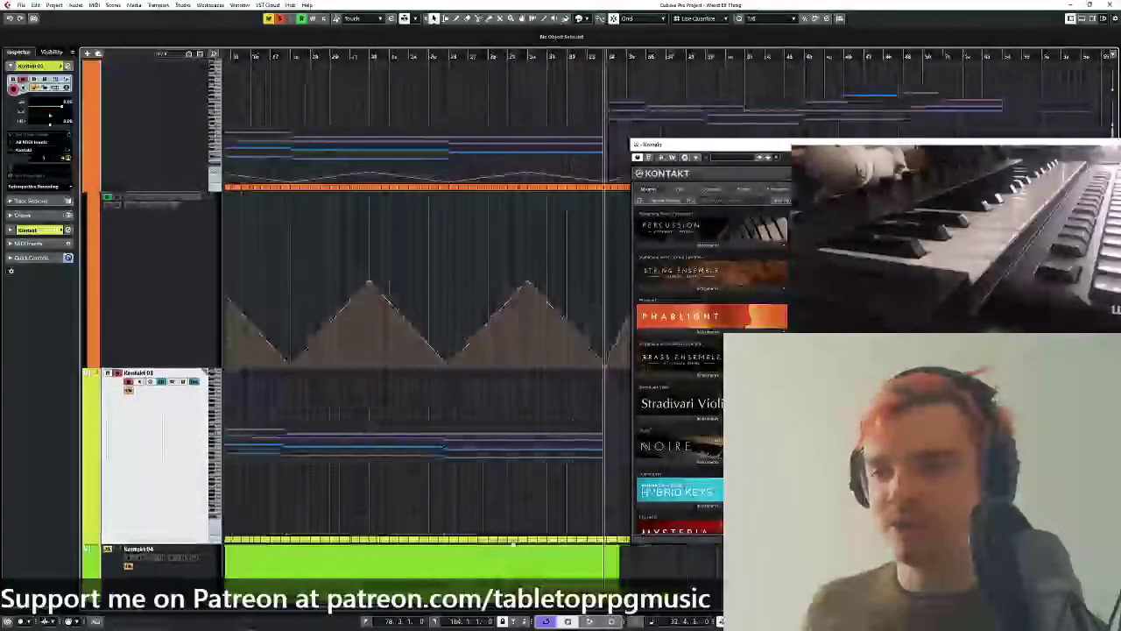
scroll(425, 463, "down", 1)
scroll(425, 463, "right", 2)
scroll(463, 98, "up", 4)
left_click(477, 59)
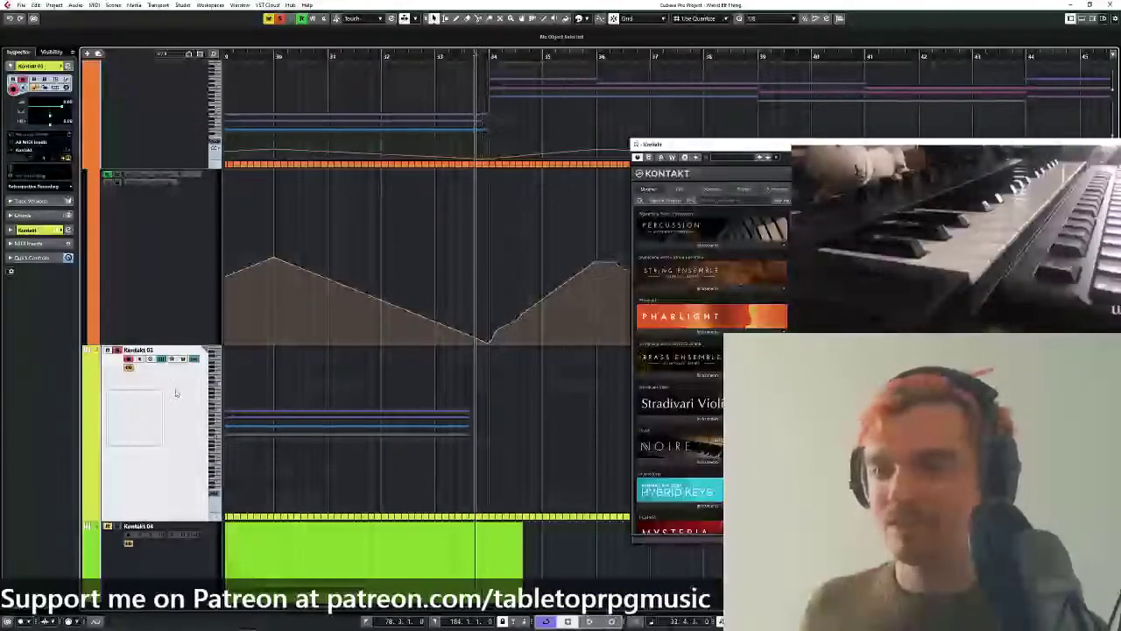
Paste the copied chords into Kontakt 03 at the playhead just before bar 34 and play the first bars.
key("ctrl+v")
scroll(394, 422, "down", 4)
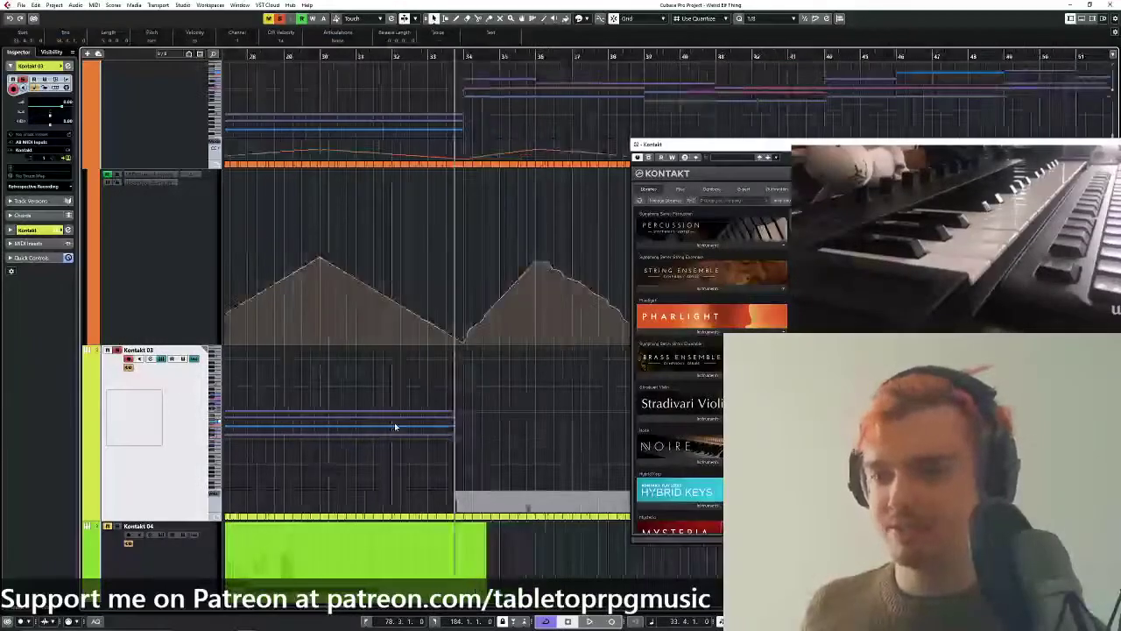
key("space")
scroll(131, 96, "up", 2)
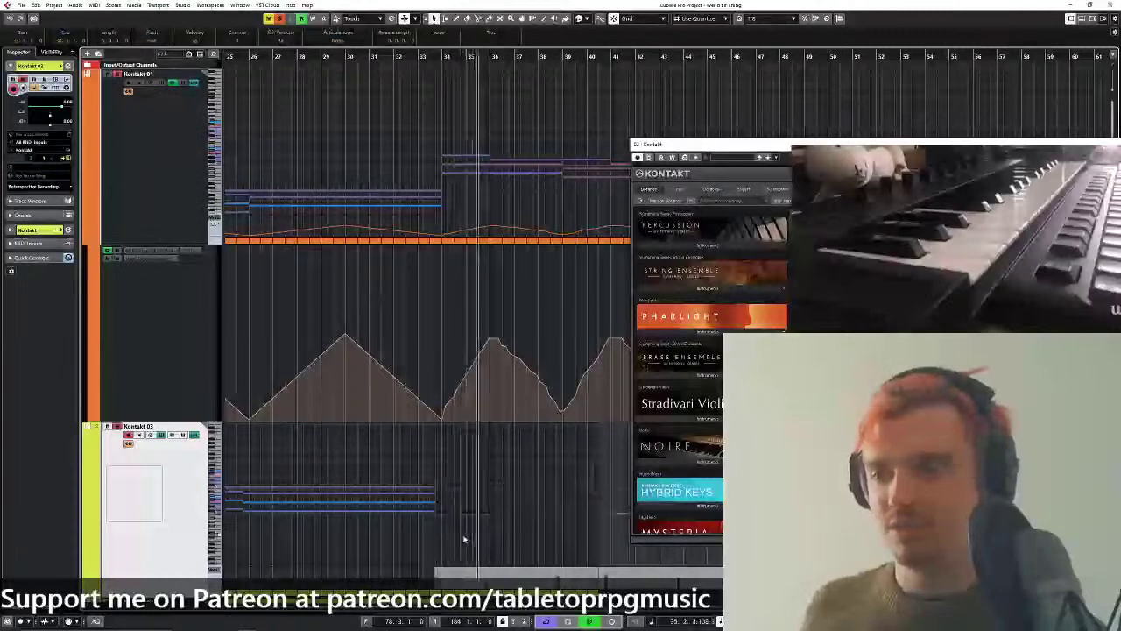
key("space")
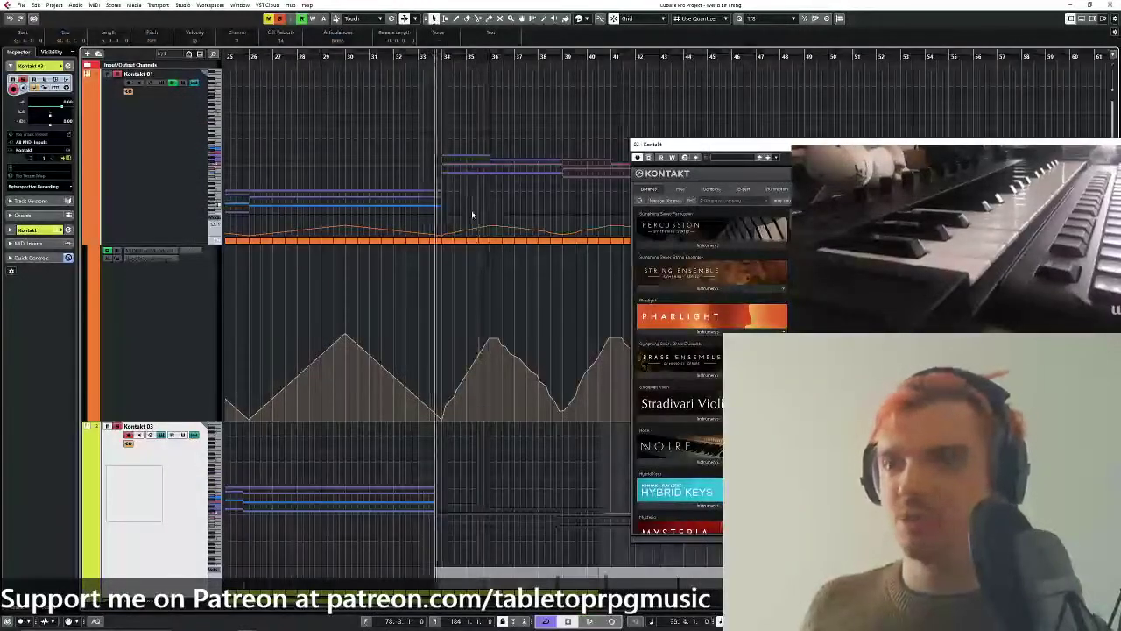
Play the pasted Kontakt 03 chords from just before bar 34 through about bar 48.
scroll(472, 247, "down", 3)
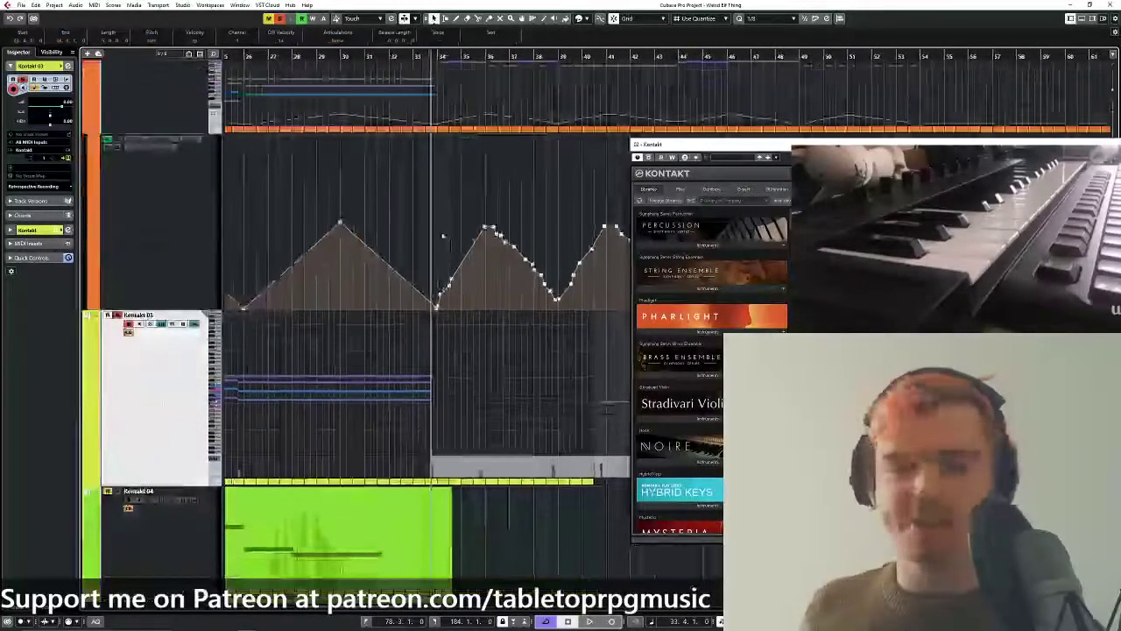
key("space")
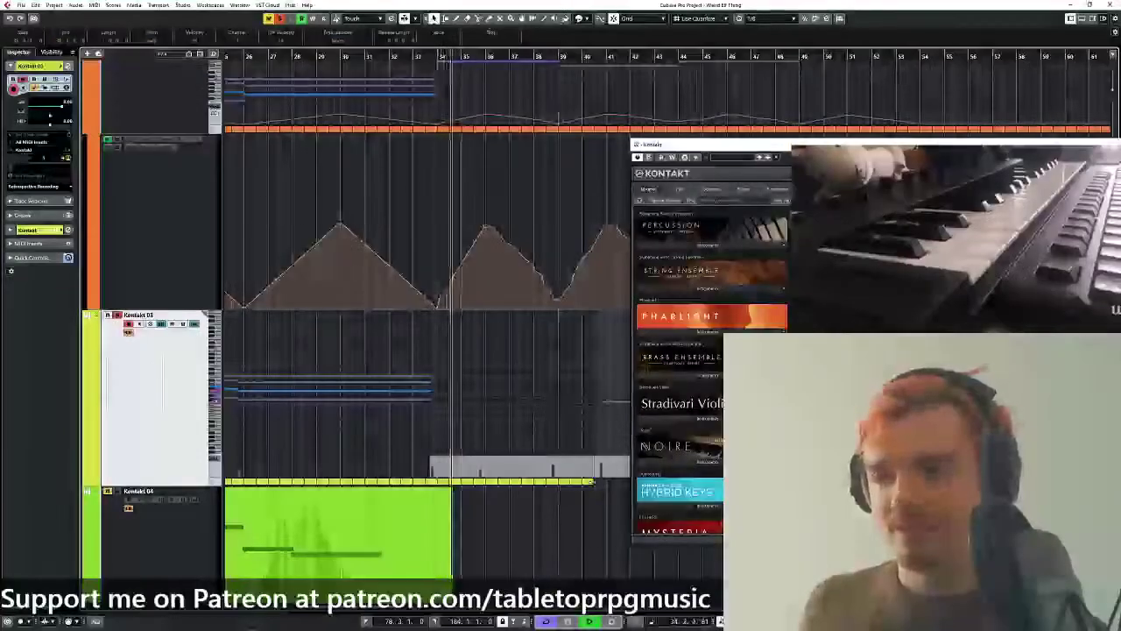
scroll(506, 469, "down", 4)
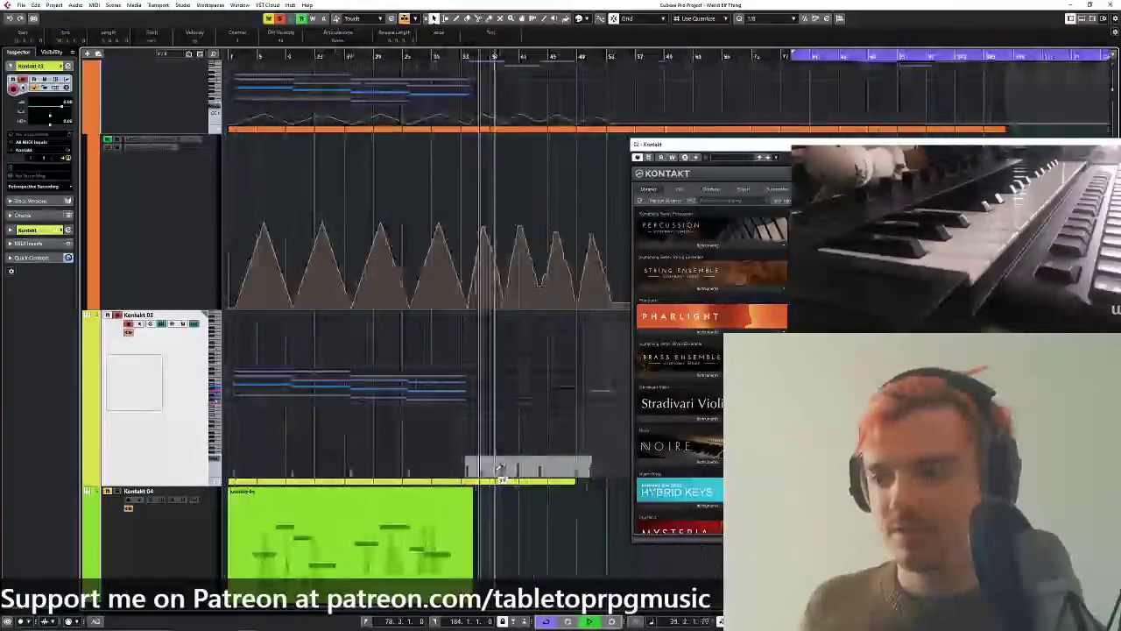
scroll(497, 480, "up", 3)
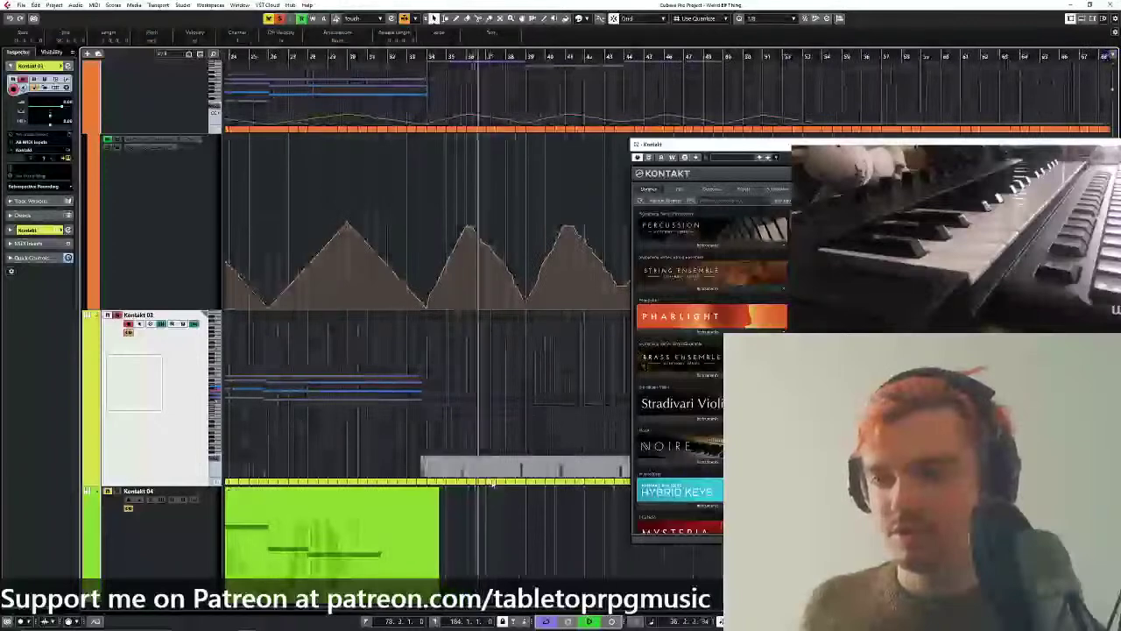
scroll(455, 483, "right", 2)
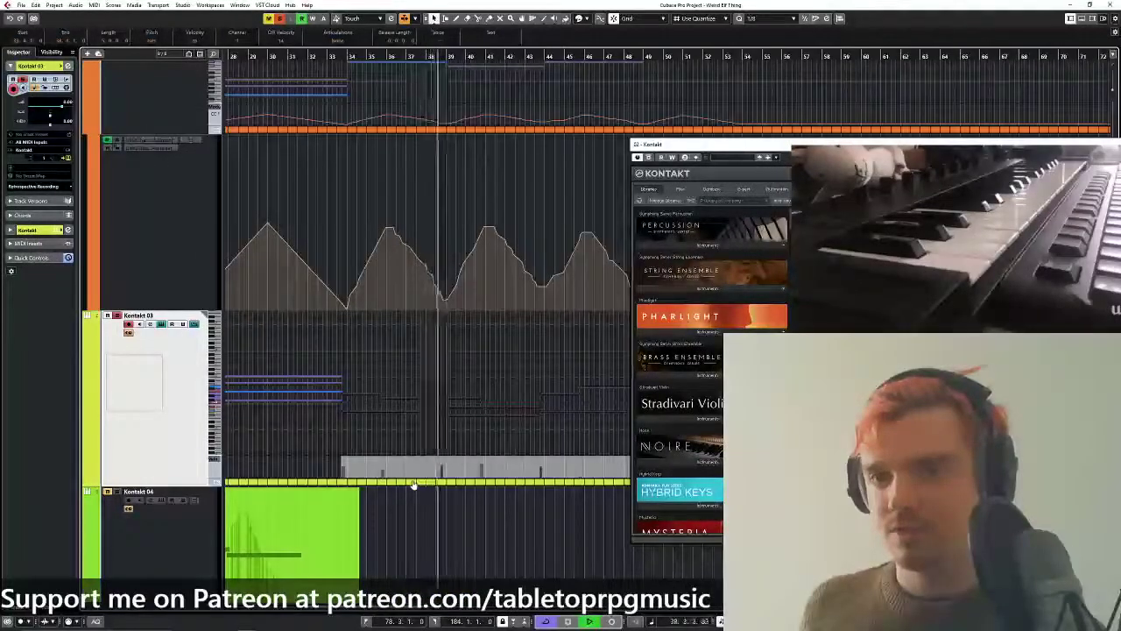
scroll(414, 484, "down", 2)
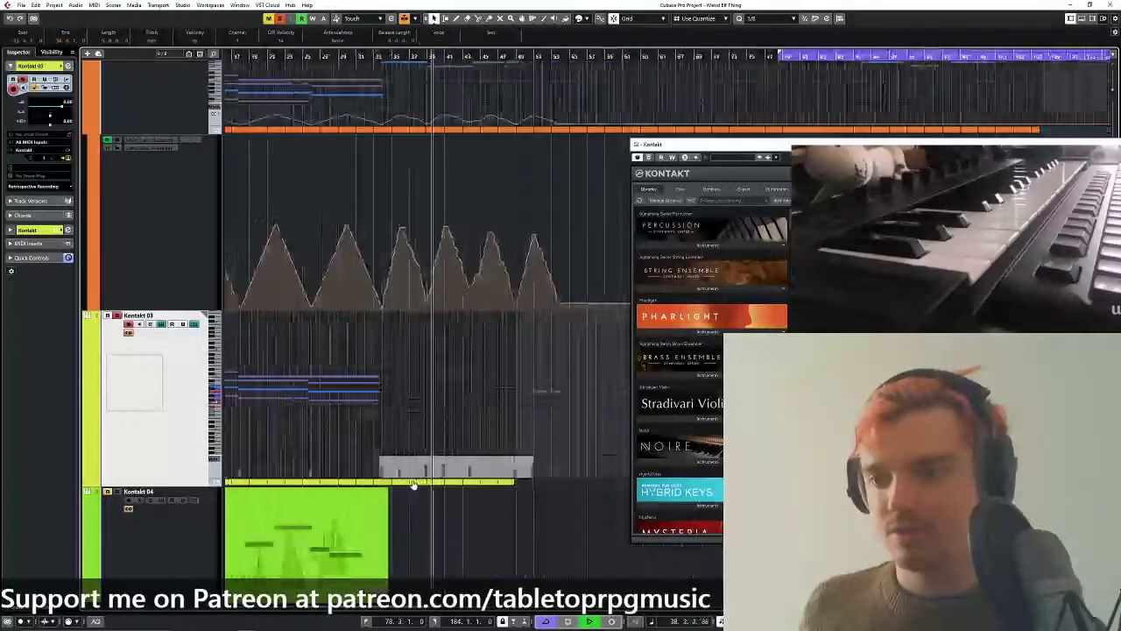
scroll(416, 484, "down", 2)
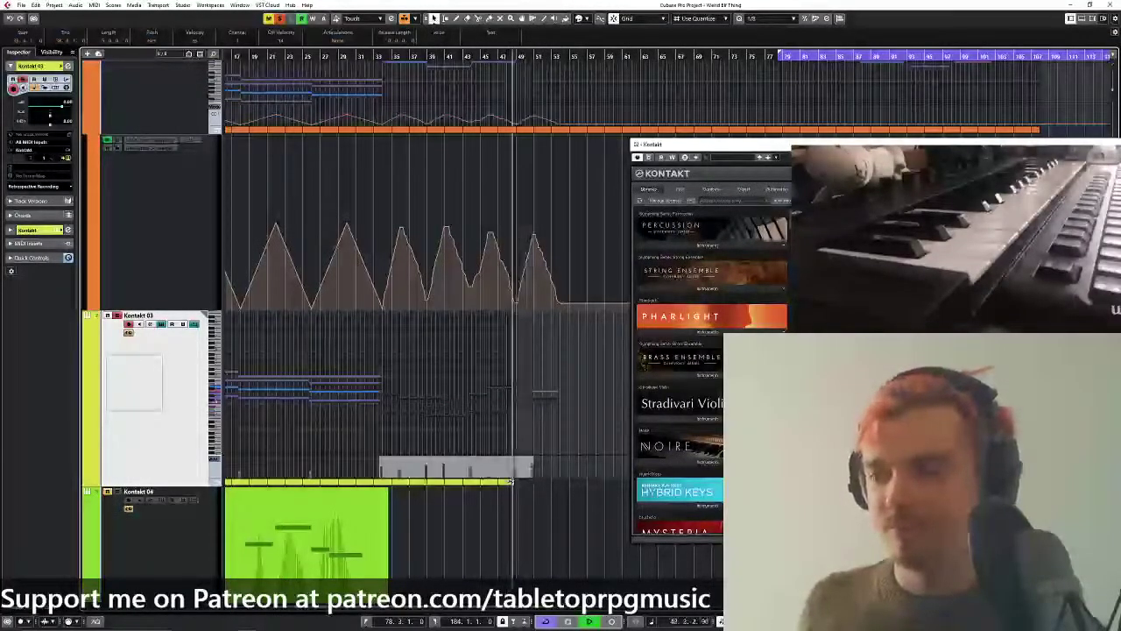
Extend the end of the Kontakt 03 part past its last pasted chord and stop playback.
scroll(530, 425, "up", 2)
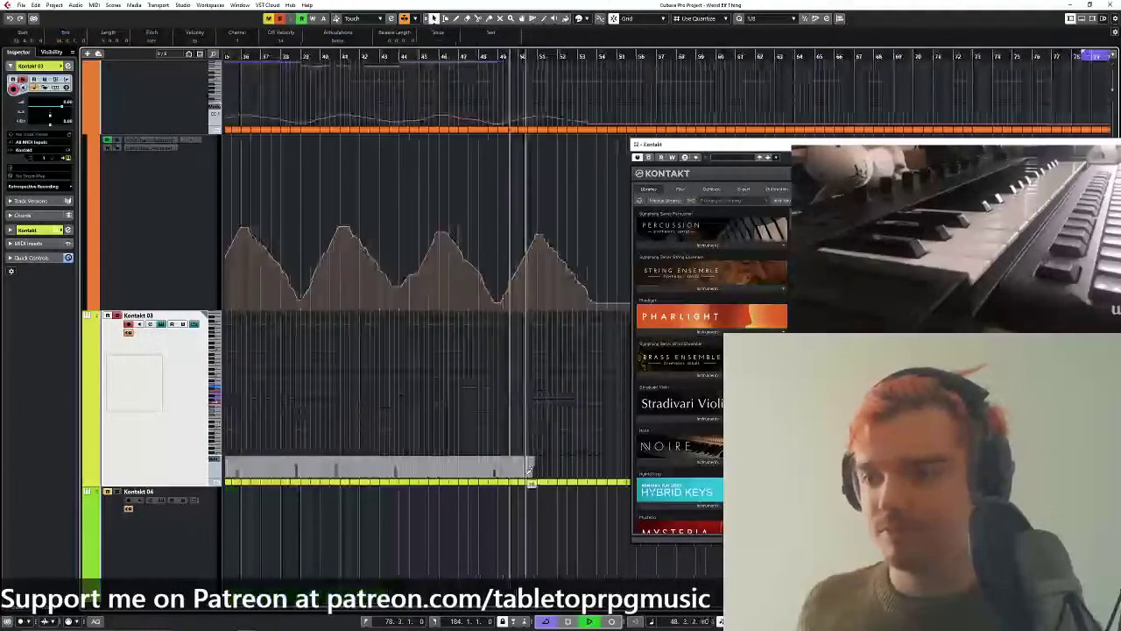
left_click_drag(534, 485, 548, 465)
scroll(456, 481, "down", 3)
right_click(548, 464)
left_click(548, 462)
key("space")
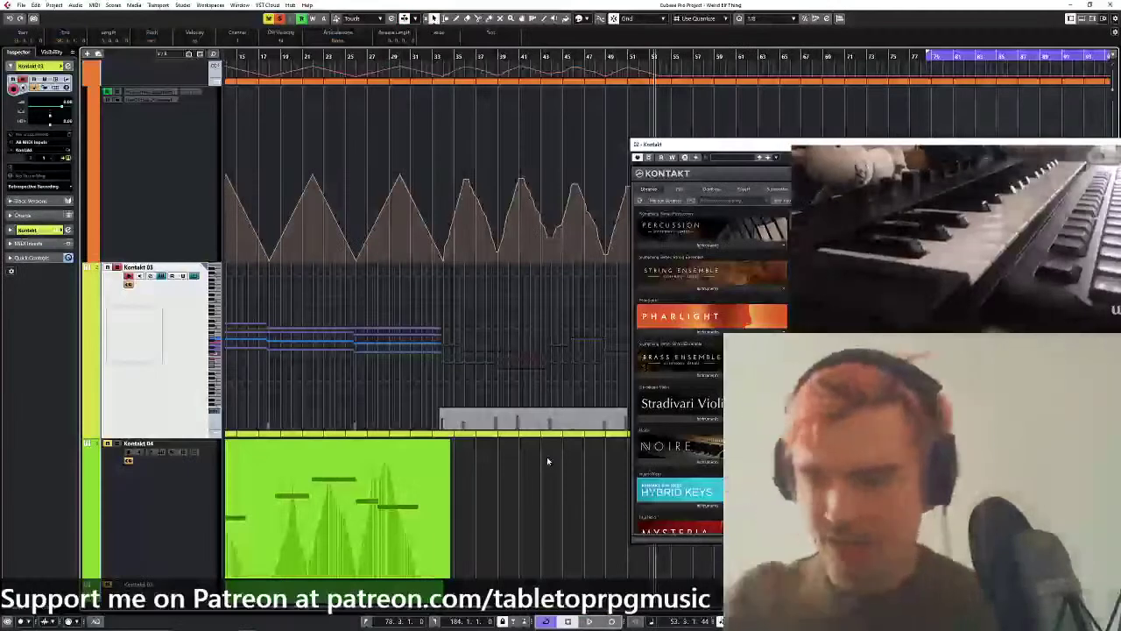
Solo Kontakt 04 and play its part from about bar 18.
left_click_drag(392, 109, 428, 157)
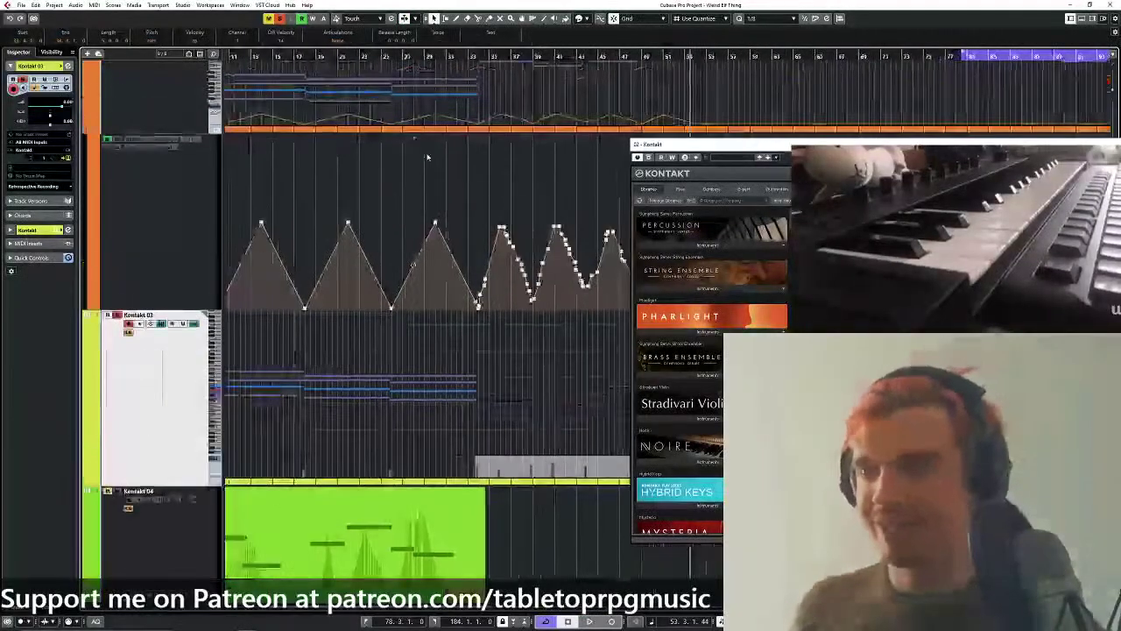
left_click(387, 55)
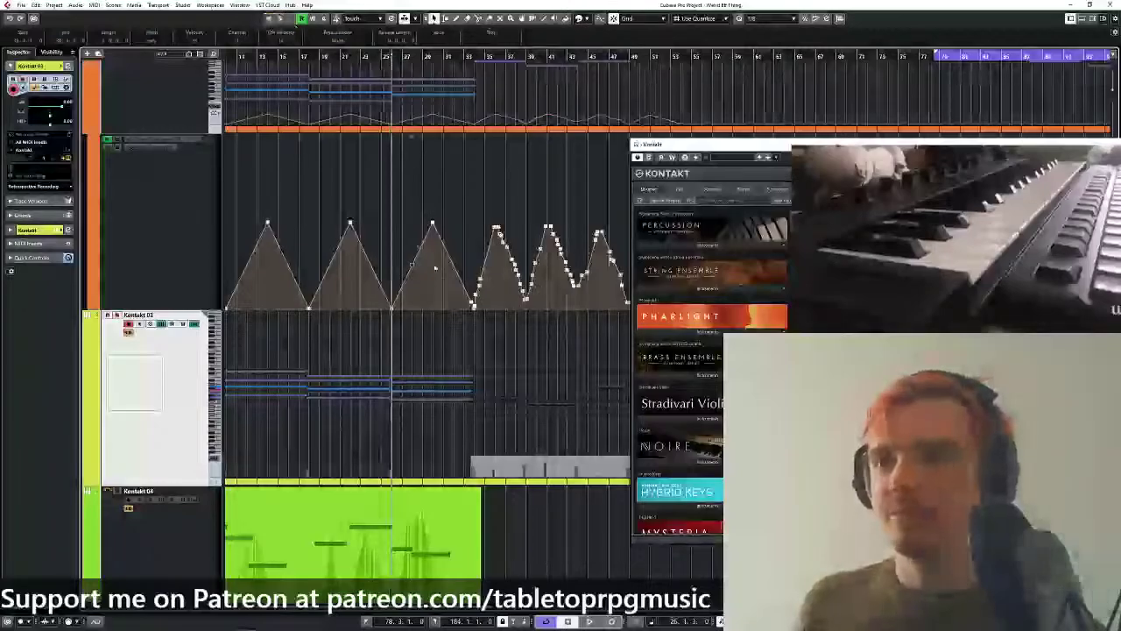
scroll(595, 323, "down", 5)
scroll(595, 322, "left", 2)
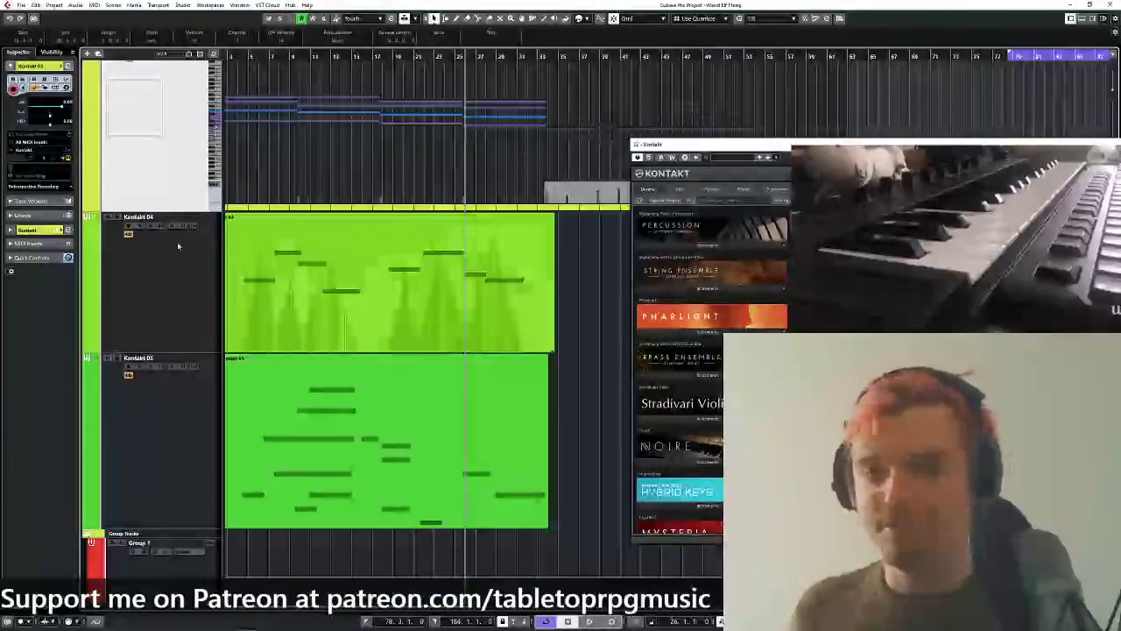
left_click(117, 217)
scroll(365, 304, "up", 2)
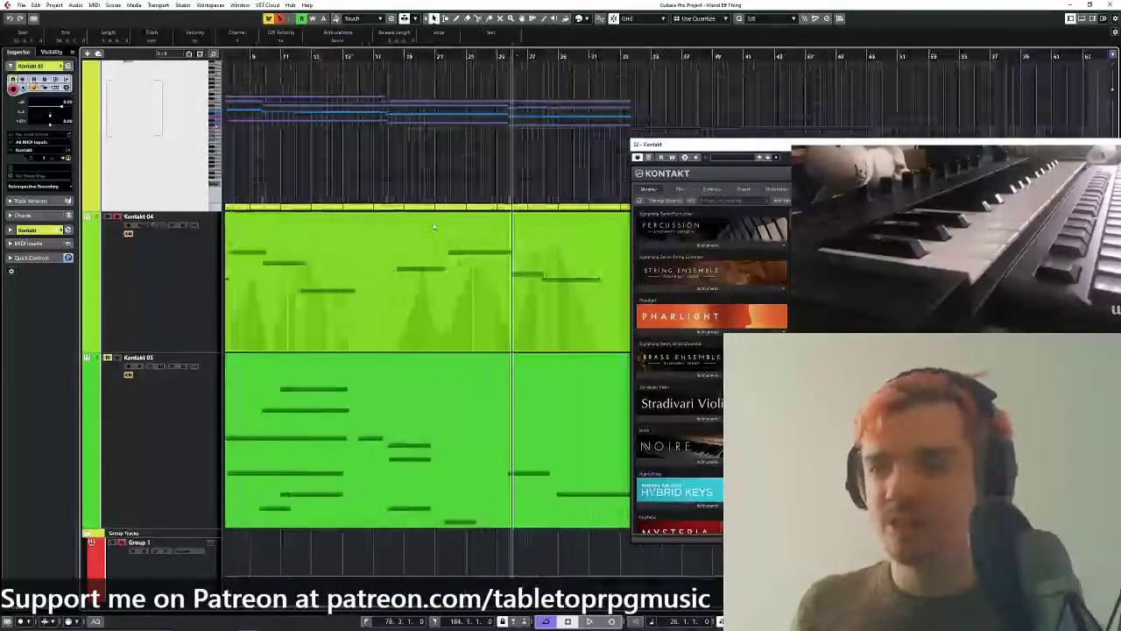
left_click(391, 56)
key("space")
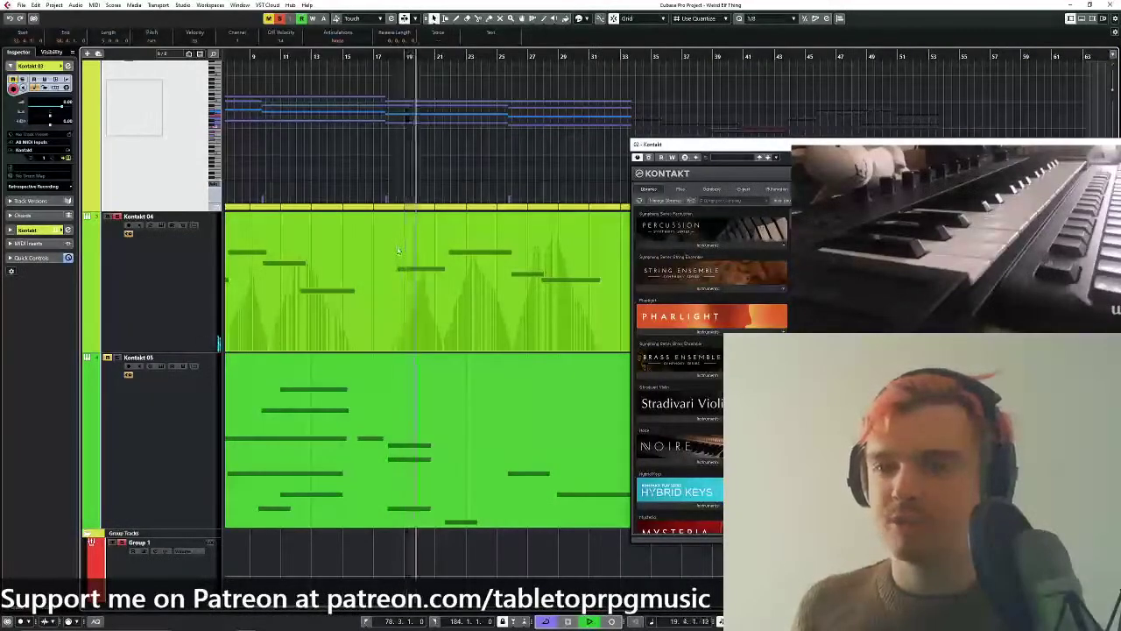
Add a MIDI track below Kontakt 04, routed to 03. Kontakt on MIDI channel 2.
scroll(397, 253, "down", 3)
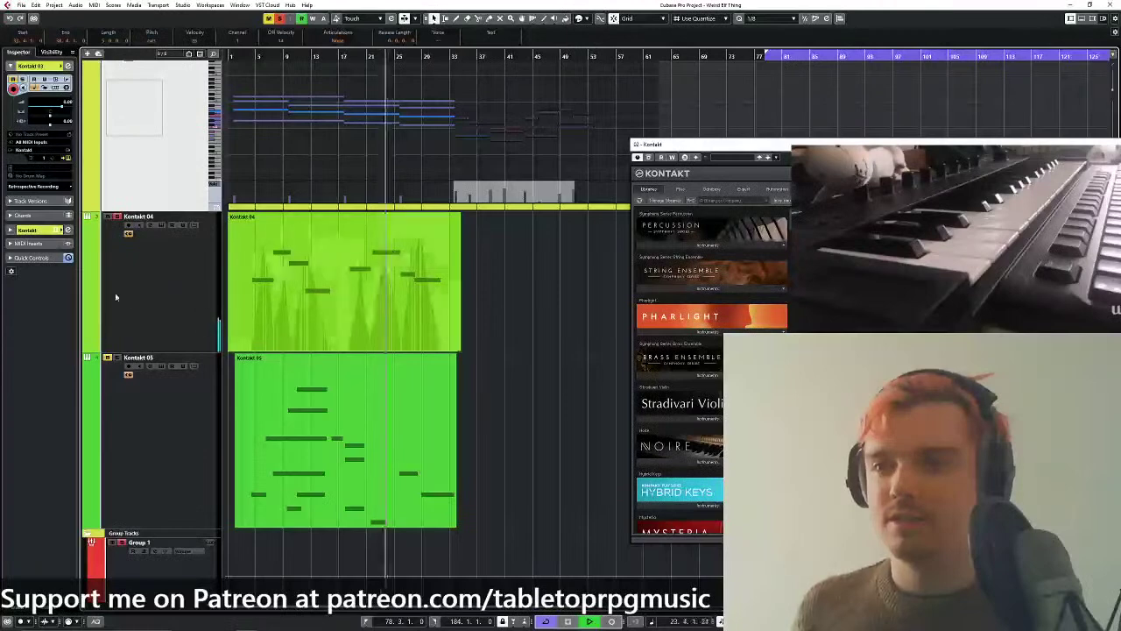
left_click(176, 301)
left_click(54, 7)
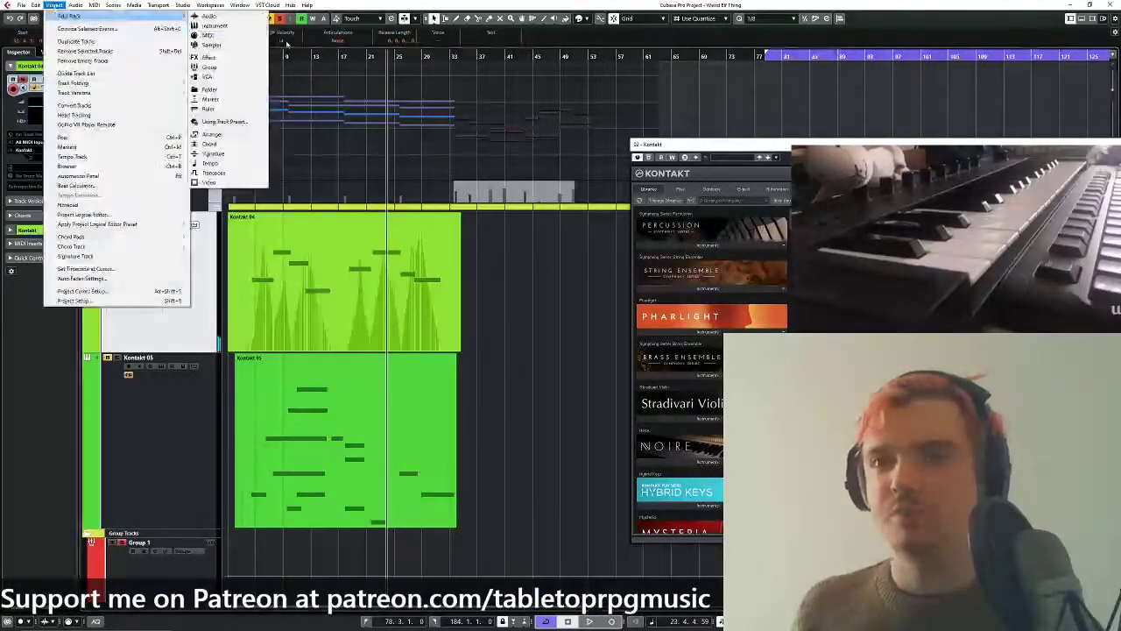
left_click(212, 46)
left_click(594, 347)
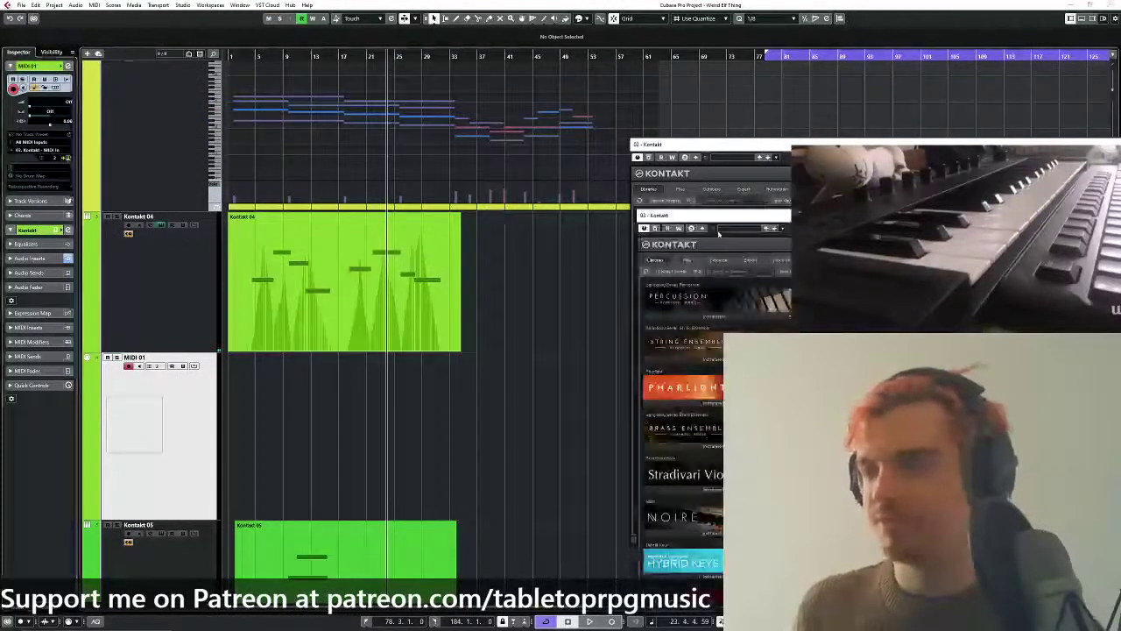
Move the 03 Kontakt window into clear view and browse the second Time library from High Strings back to its individual sections.
left_click_drag(718, 172, 563, 137)
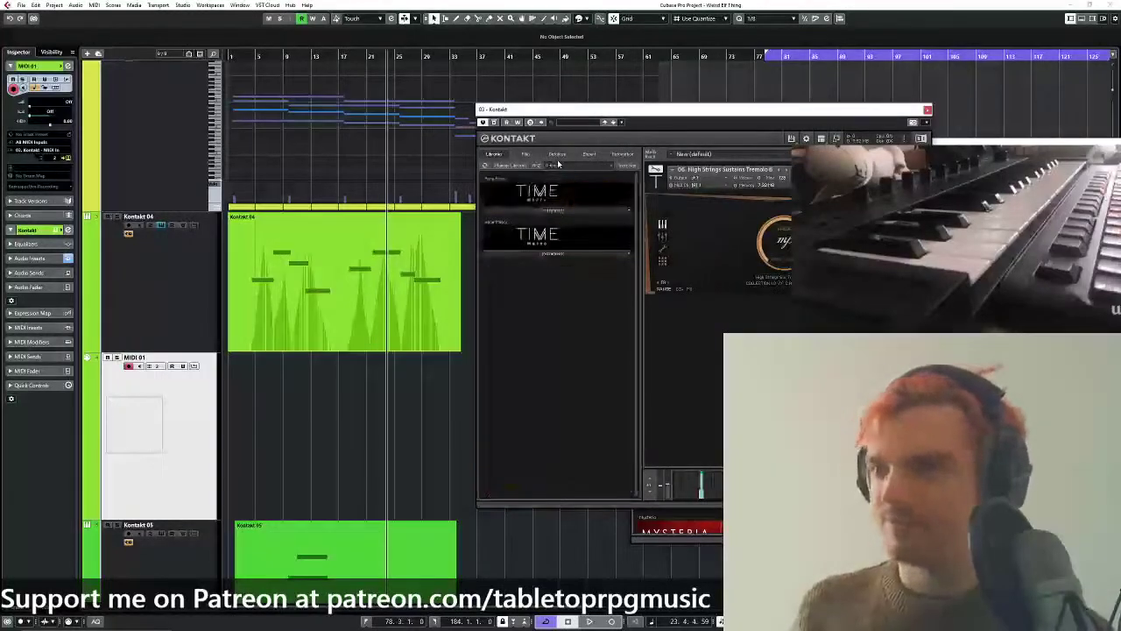
left_click(543, 253)
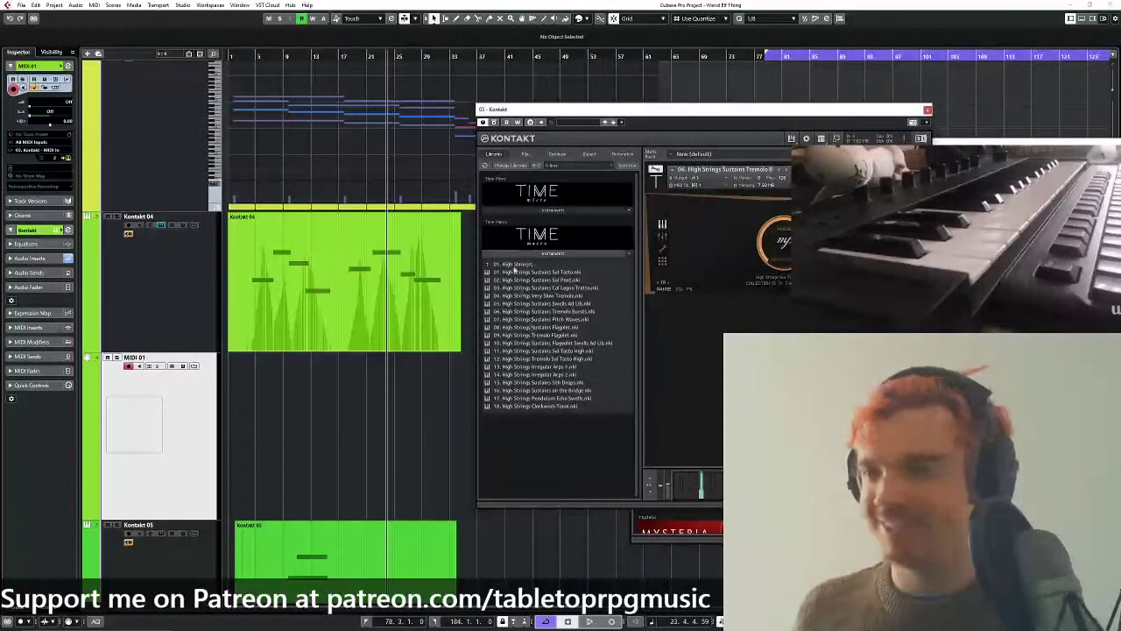
left_click(516, 265)
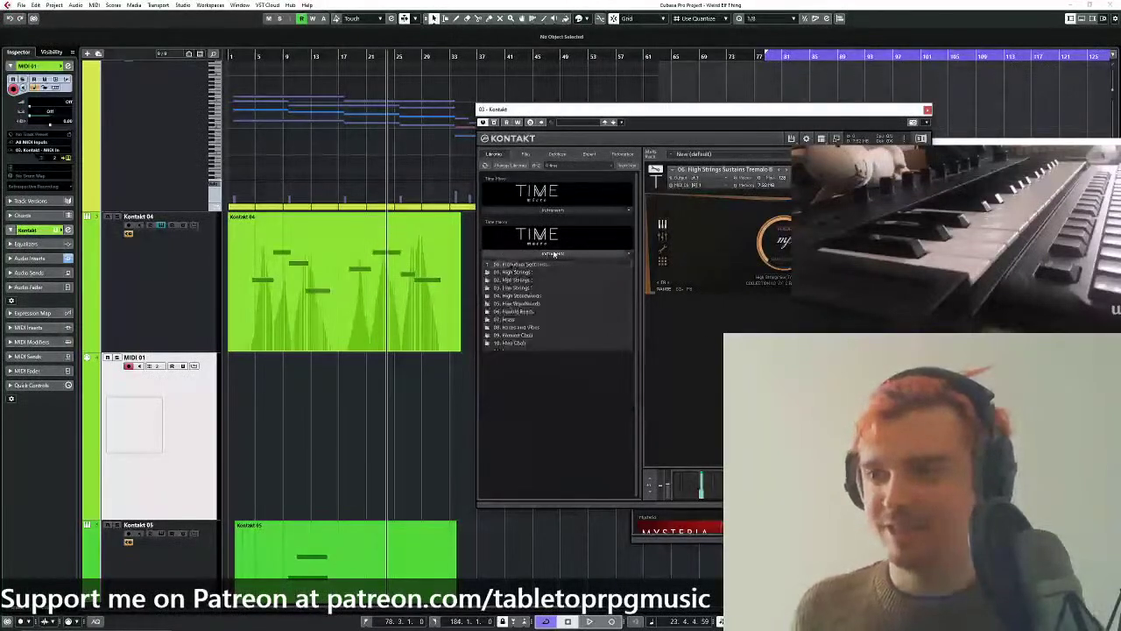
left_click(552, 254)
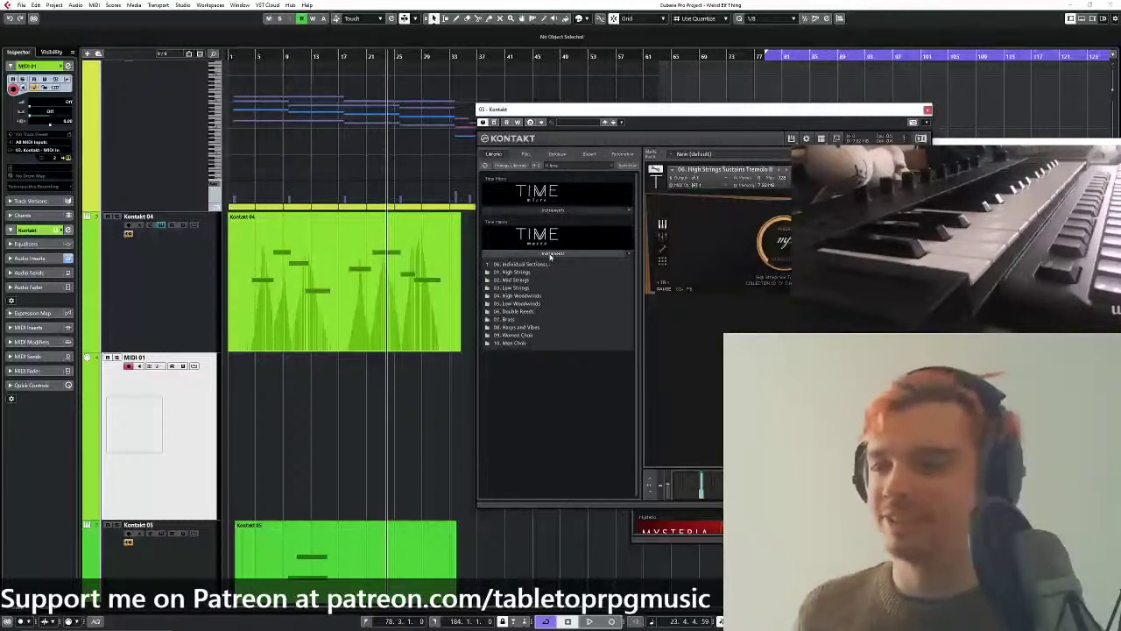
left_click_drag(668, 116, 639, 107)
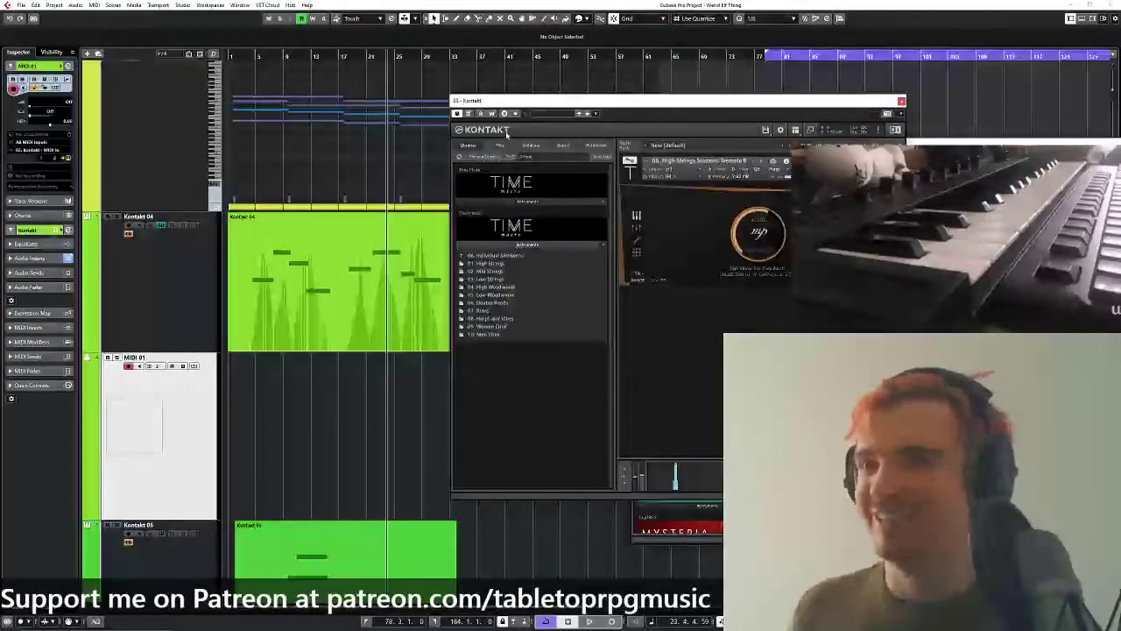
key("h")
mouse_move(517, 112)
left_mouse_down()
mouse_move(571, 110)
mouse_move(528, 104)
left_mouse_up()
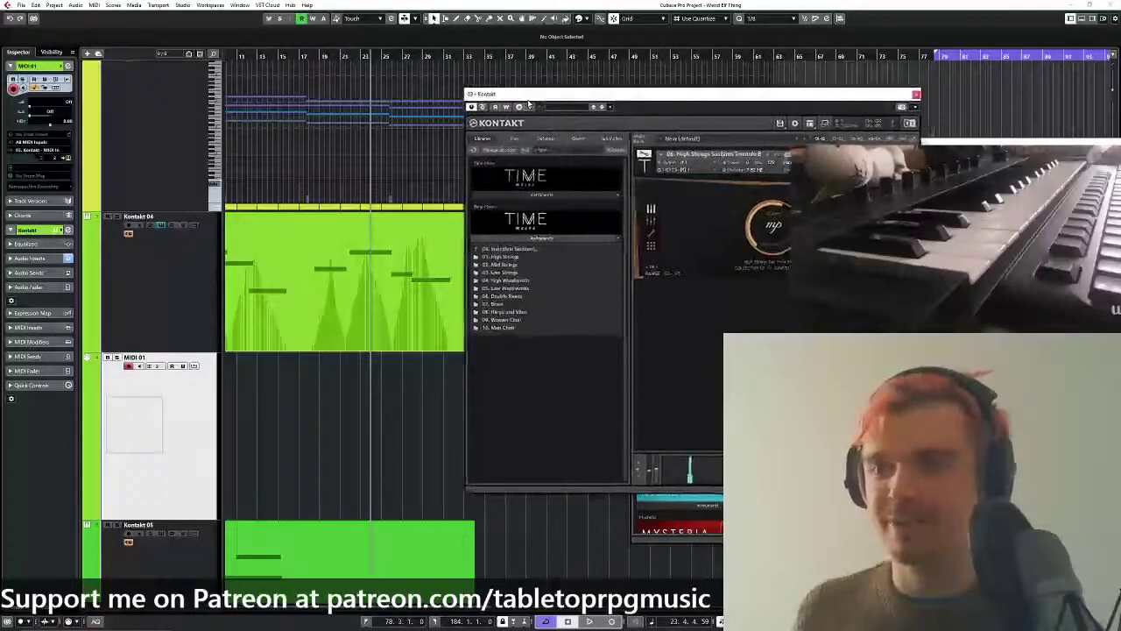
key("g")
left_click_drag(402, 211, 447, 213)
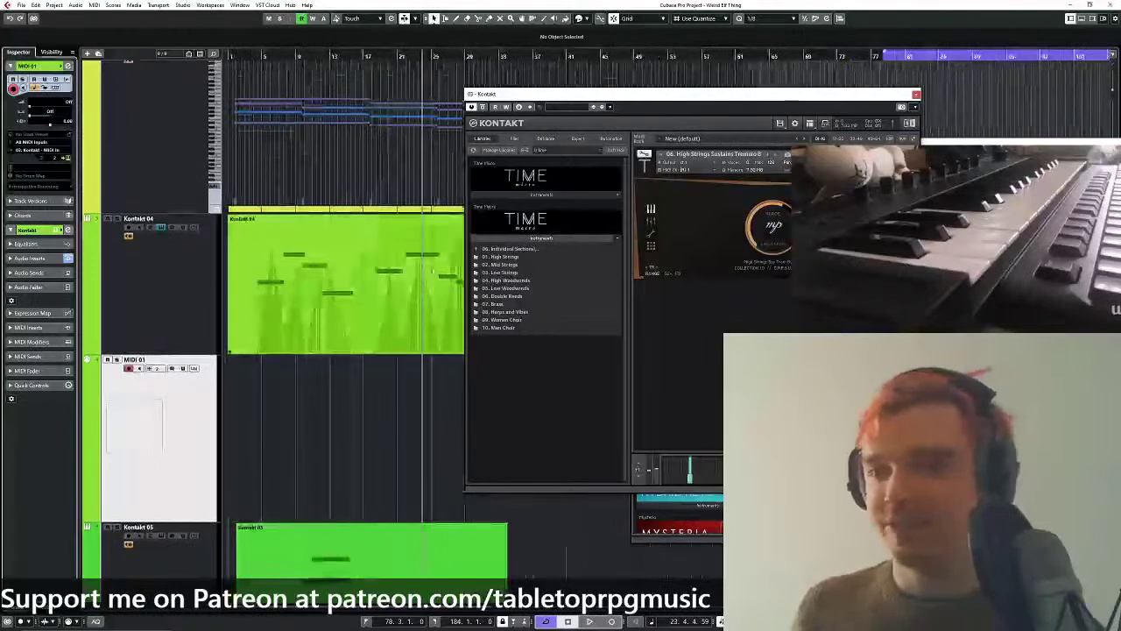
key("h")
left_click_drag(561, 97, 525, 92)
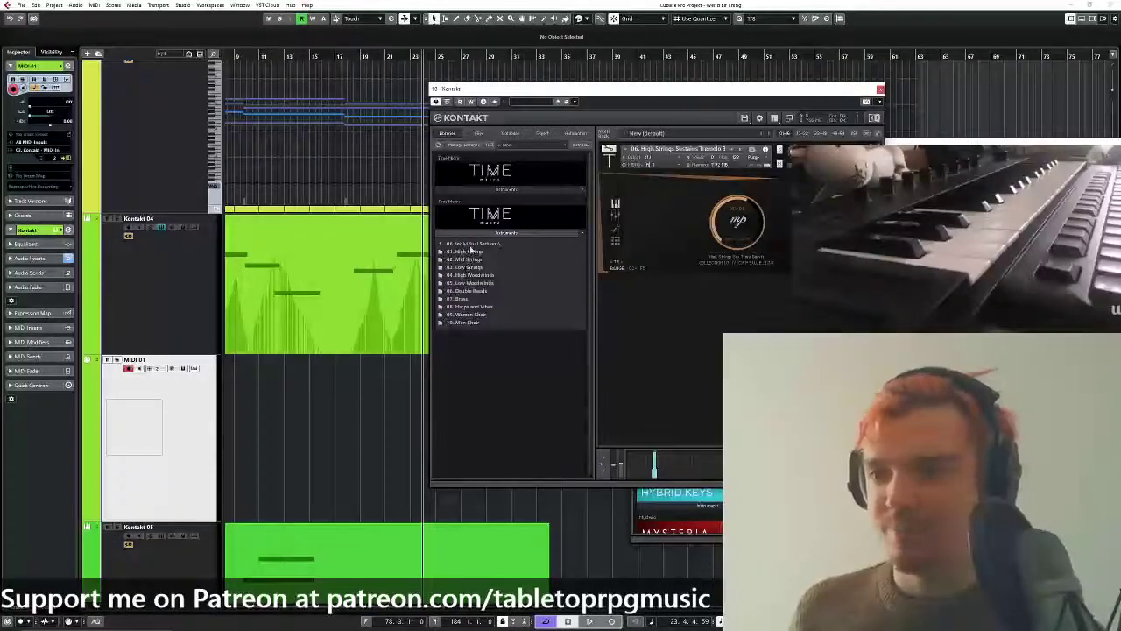
Load the High Woodwinds Sustains Flutter instrument from the High Woodwinds folder beneath the High Strings tremolo patch.
double_click(469, 278)
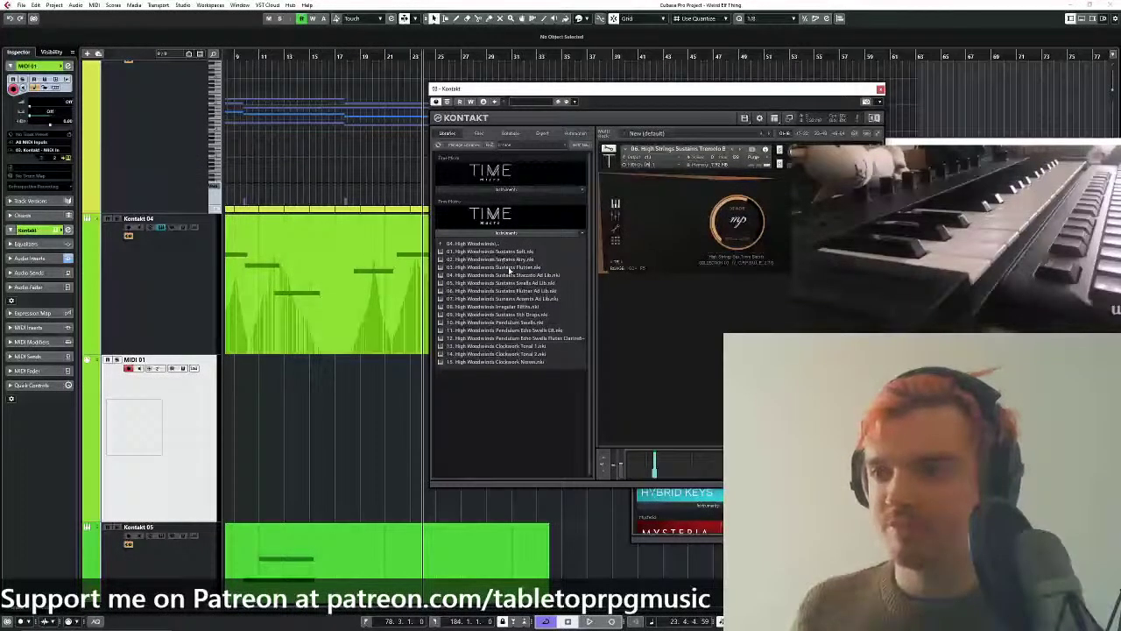
left_click_drag(509, 268, 611, 282)
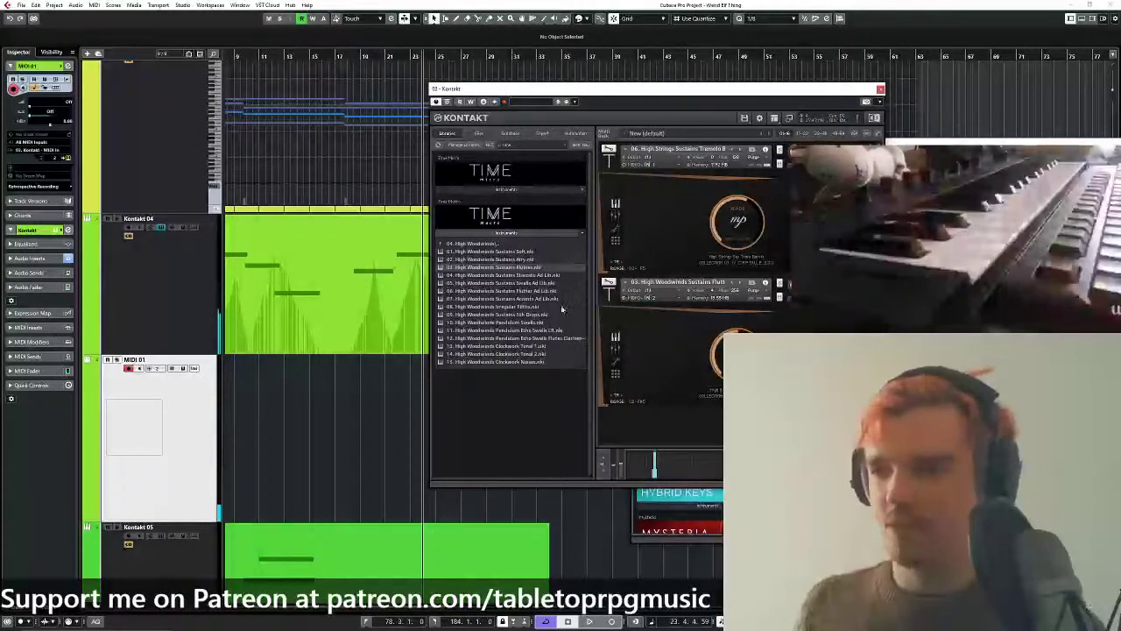
Replace the flutter patch with High Woodwinds Sustains Accents Ad Lib, audition it and check its dynamics settings page.
left_click_drag(535, 300, 646, 336)
left_click(569, 351)
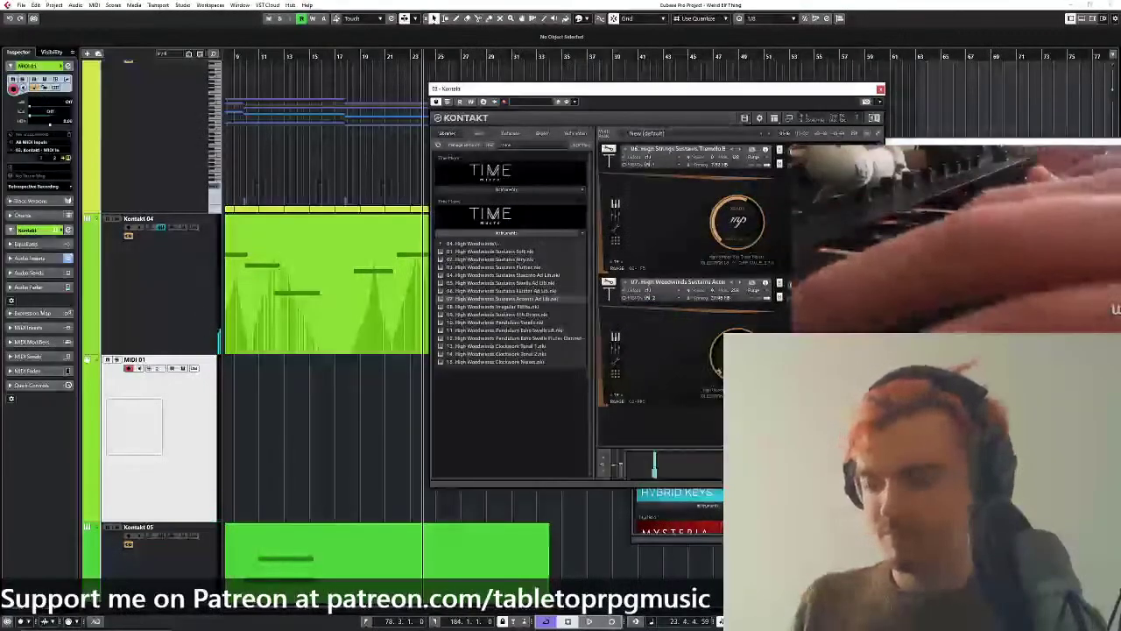
left_click(616, 352)
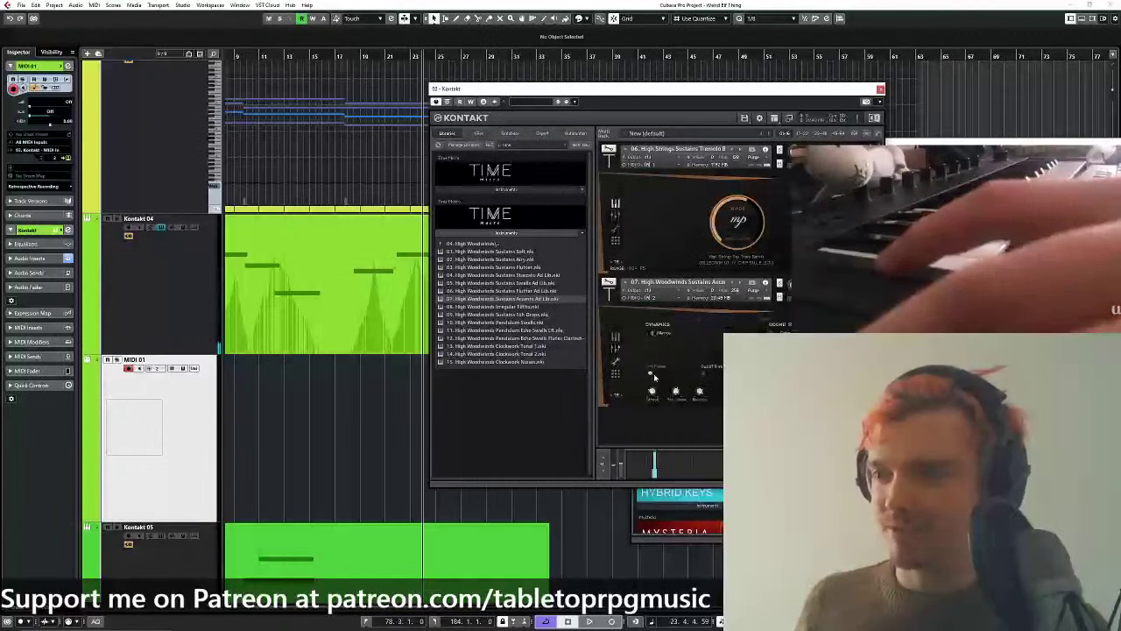
left_click(616, 336)
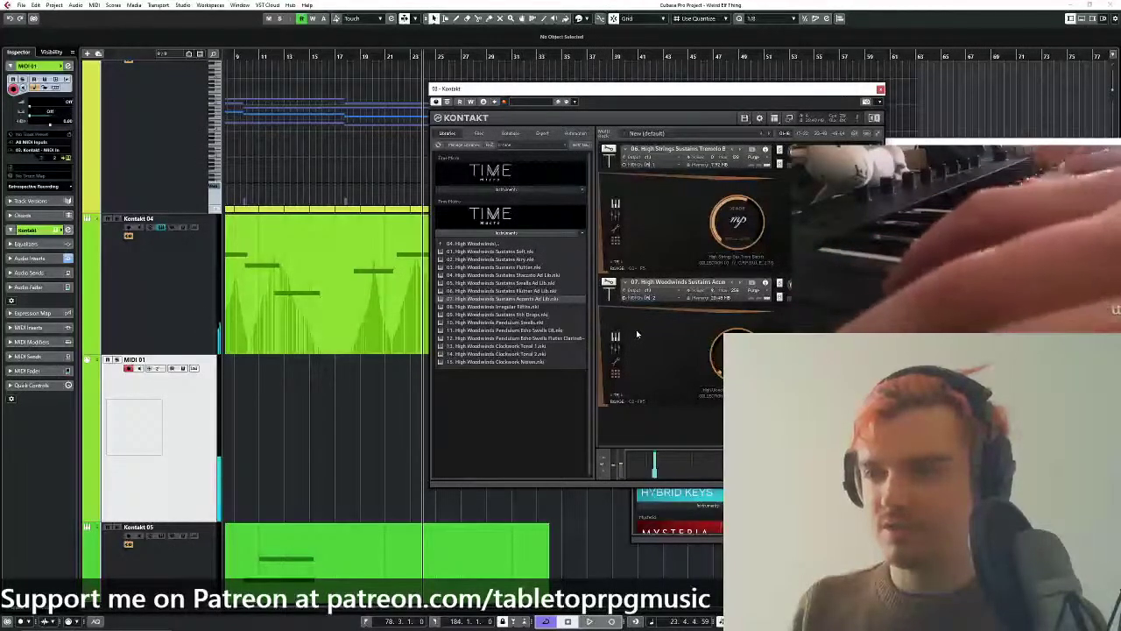
Replace the accents patch with High Woodwinds Sustains Swells Ad Lib.
left_click(519, 284)
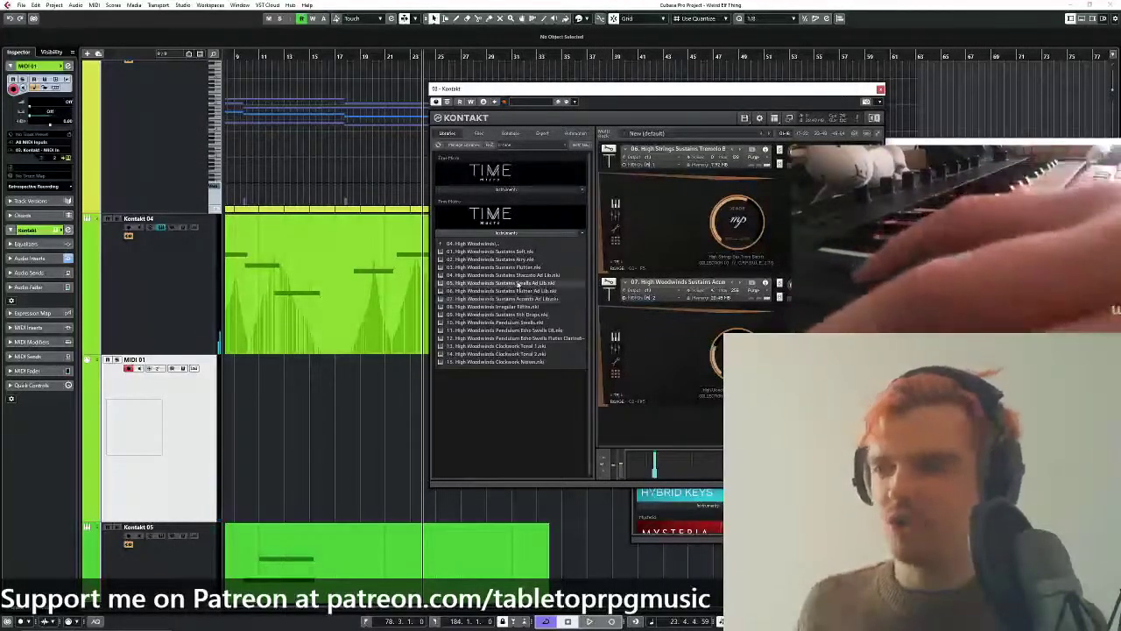
left_click_drag(707, 342, 709, 344)
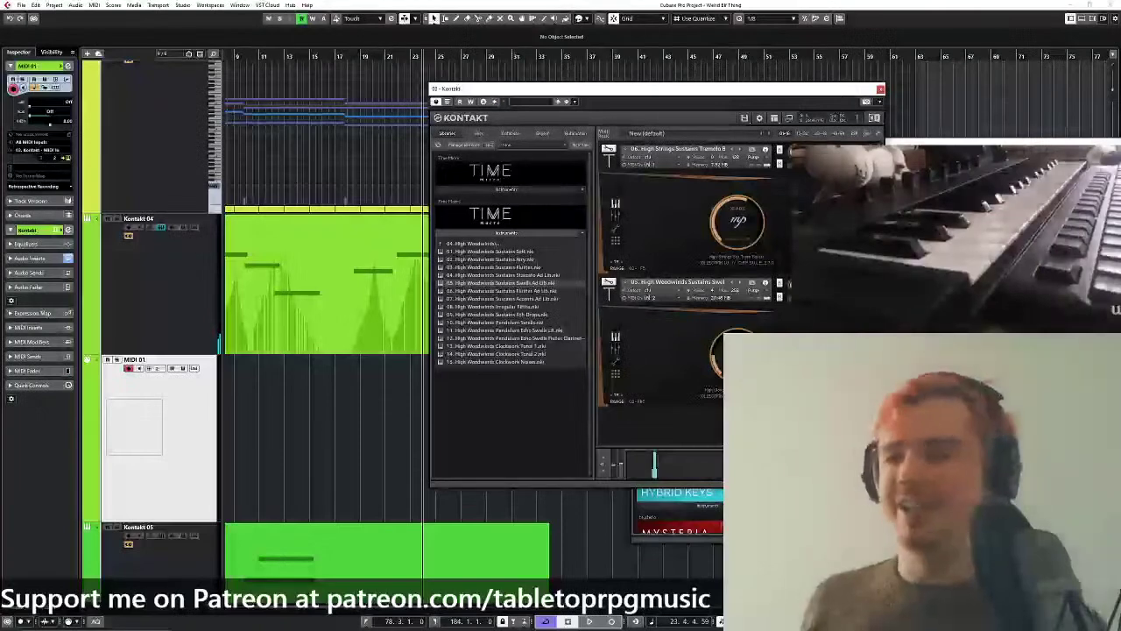
Leave the High Woodwinds folder, collapse the second Time library and open the Alto Flute folder in the first one.
double_click(507, 246)
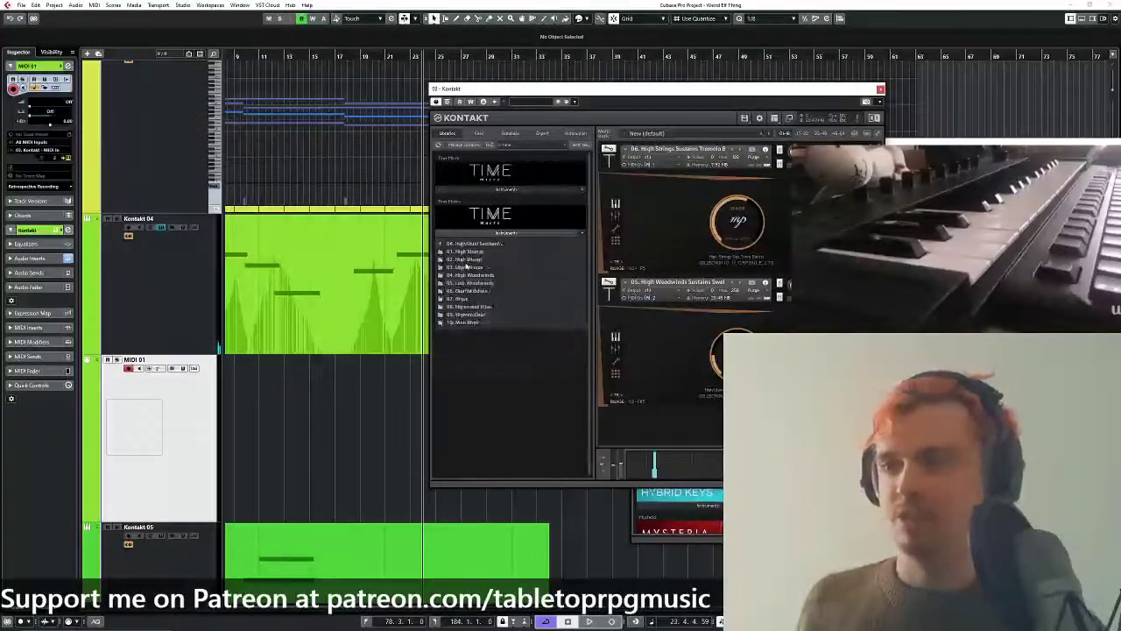
left_click(506, 235)
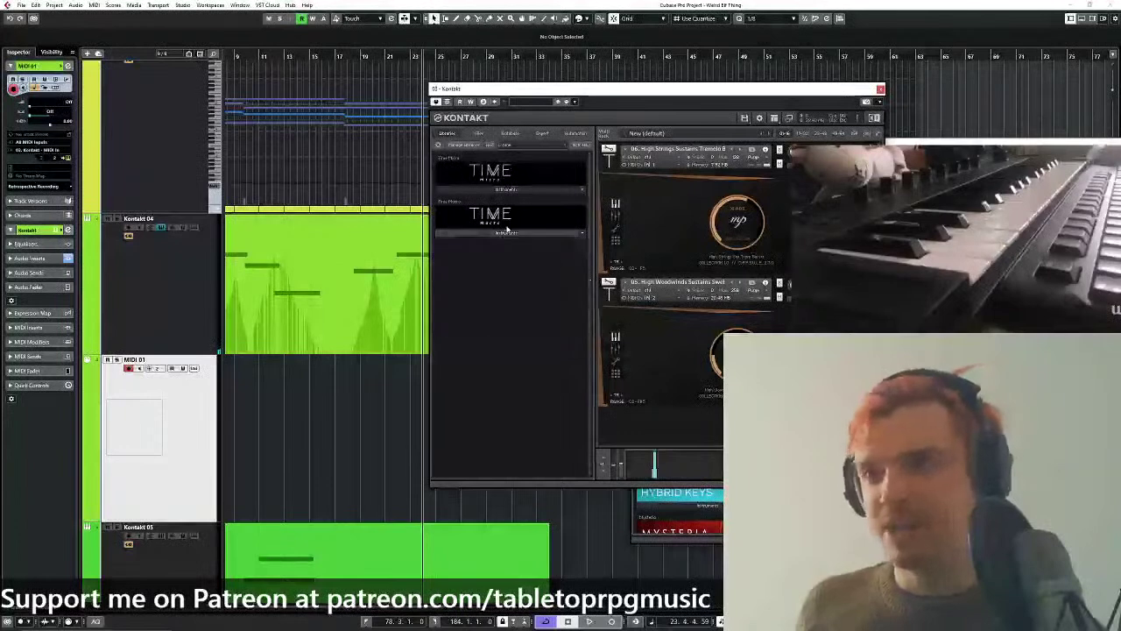
left_click(508, 190)
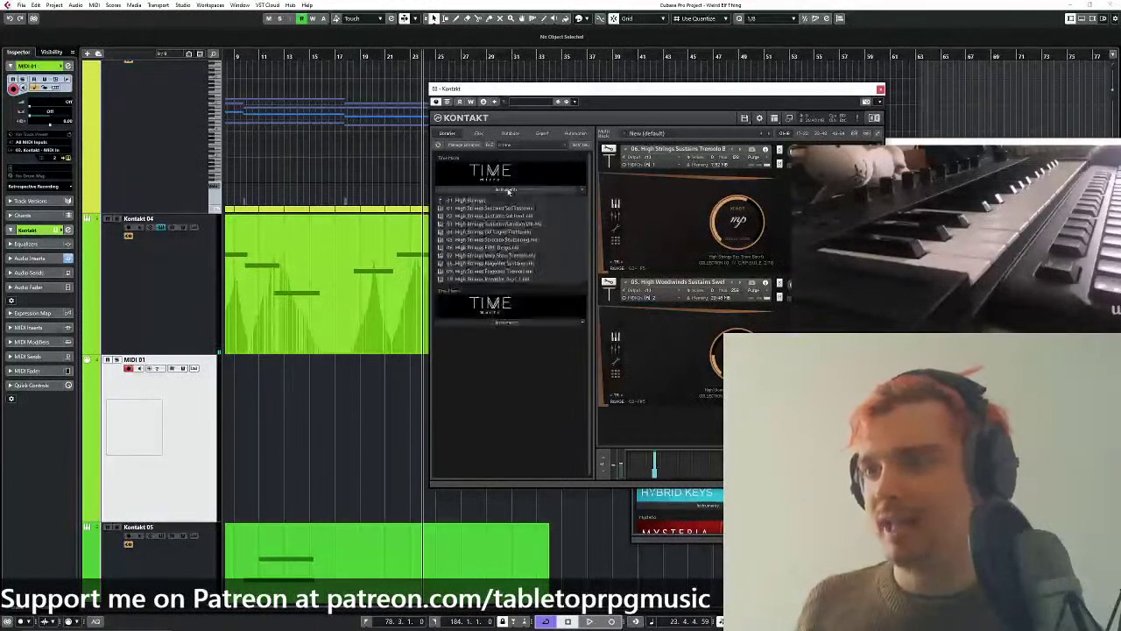
left_click(479, 202)
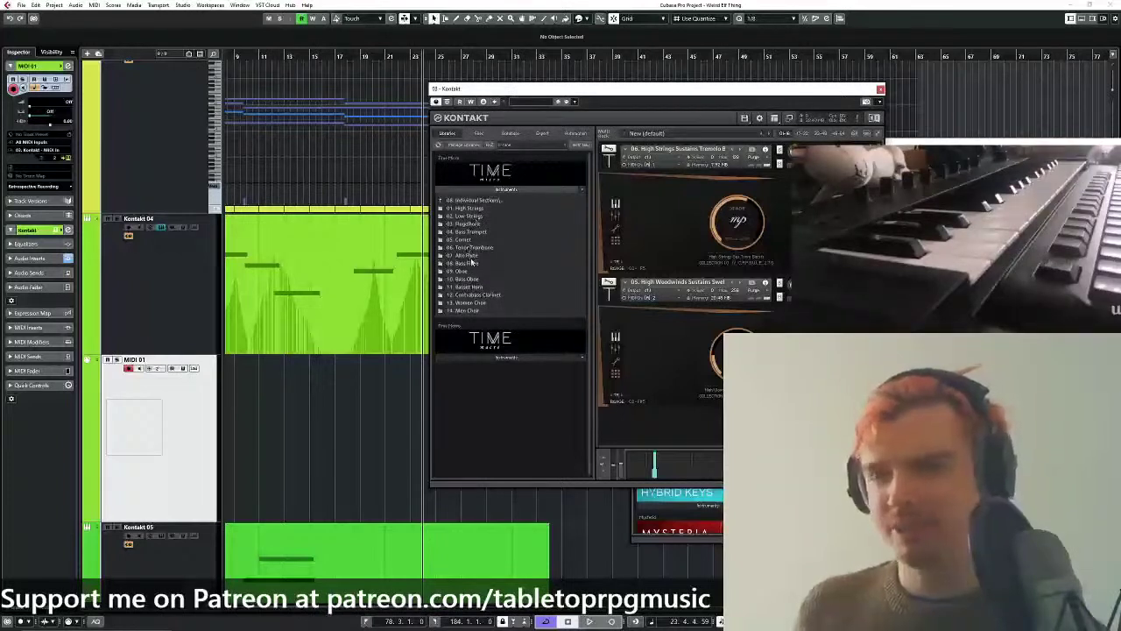
double_click(469, 256)
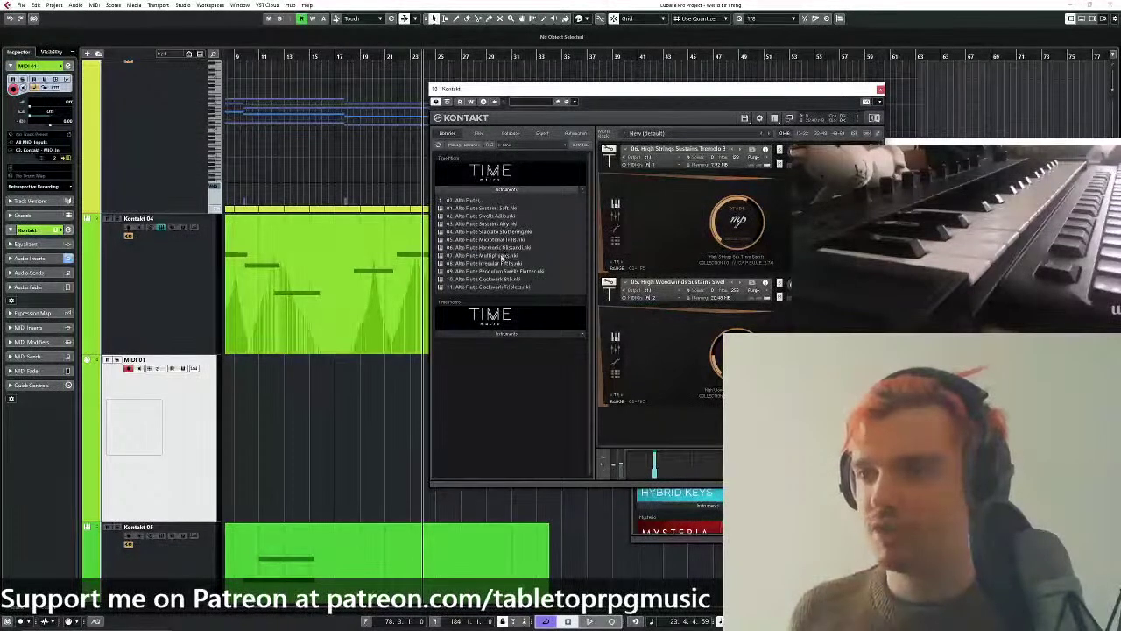
Load the Alto Flute Multiphonics instrument beneath the woodwind swells patch and set its MIDI channel to 2.
double_click(503, 256)
left_click(650, 422)
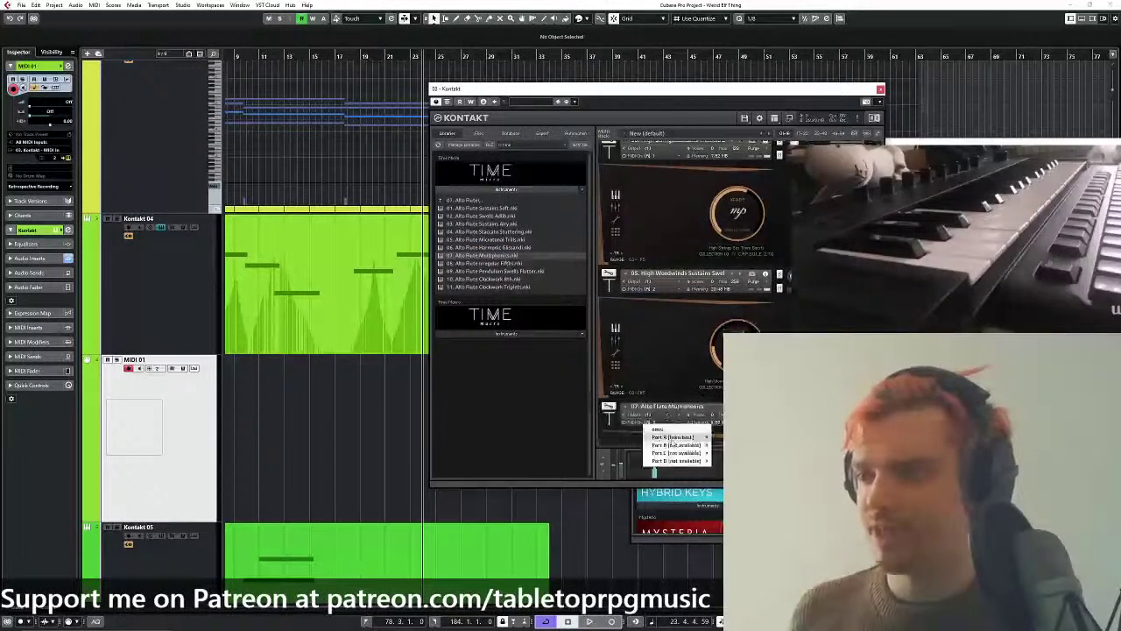
mouse_move(673, 438)
left_click(725, 367)
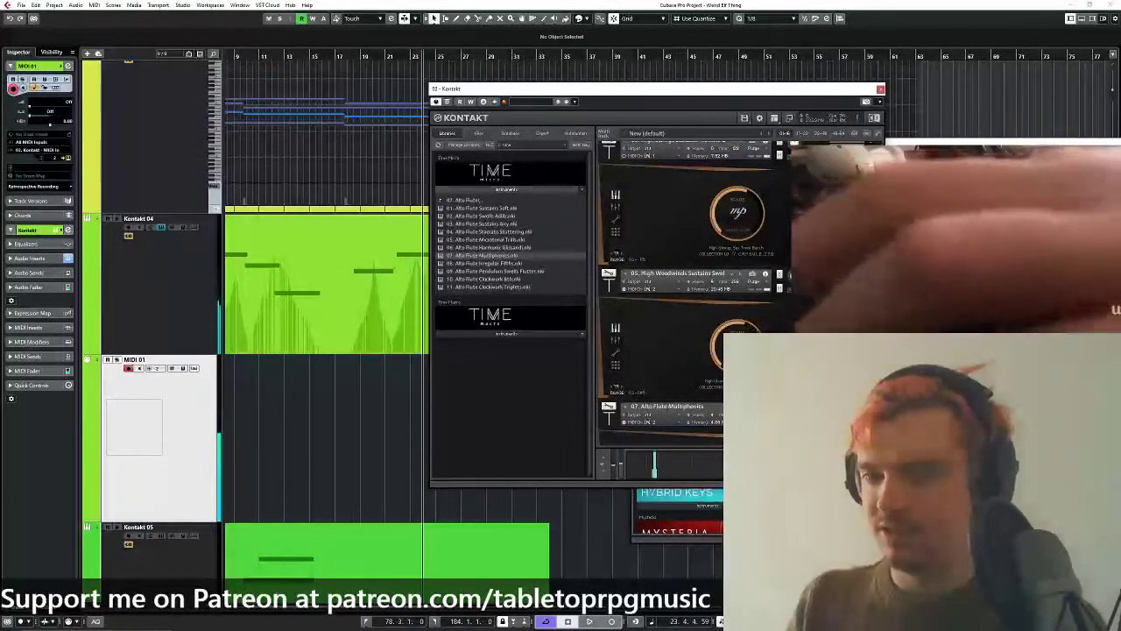
Reposition the 03 Kontakt window beside the arrangement and start playback from about bar 23.
scroll(627, 412, "down", 3)
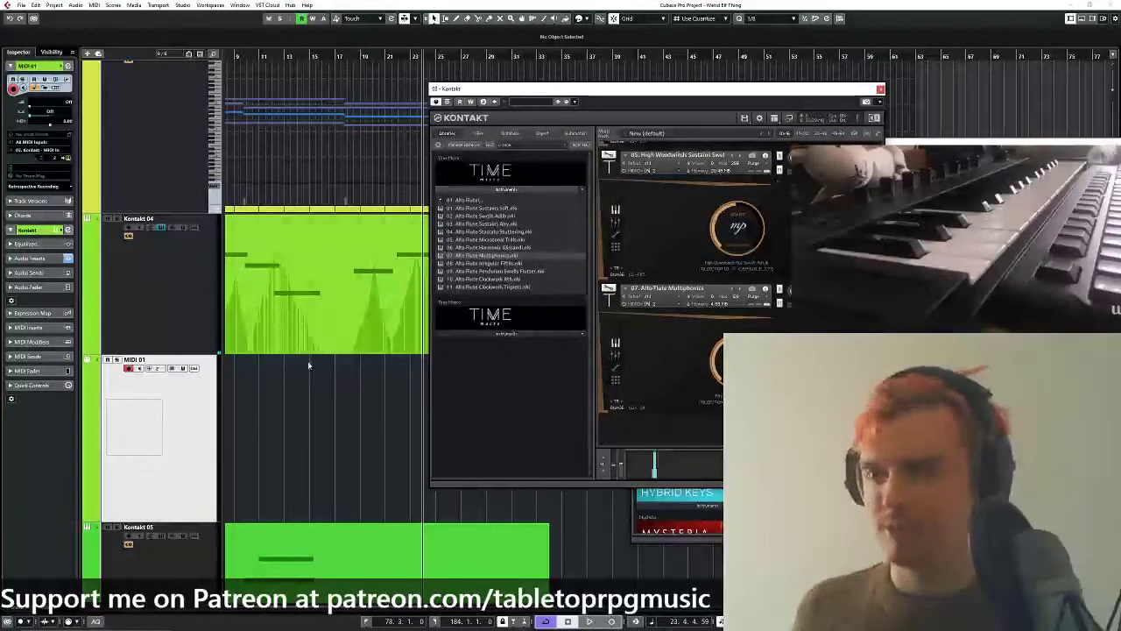
left_click_drag(528, 79, 876, 70)
scroll(457, 296, "down", 2)
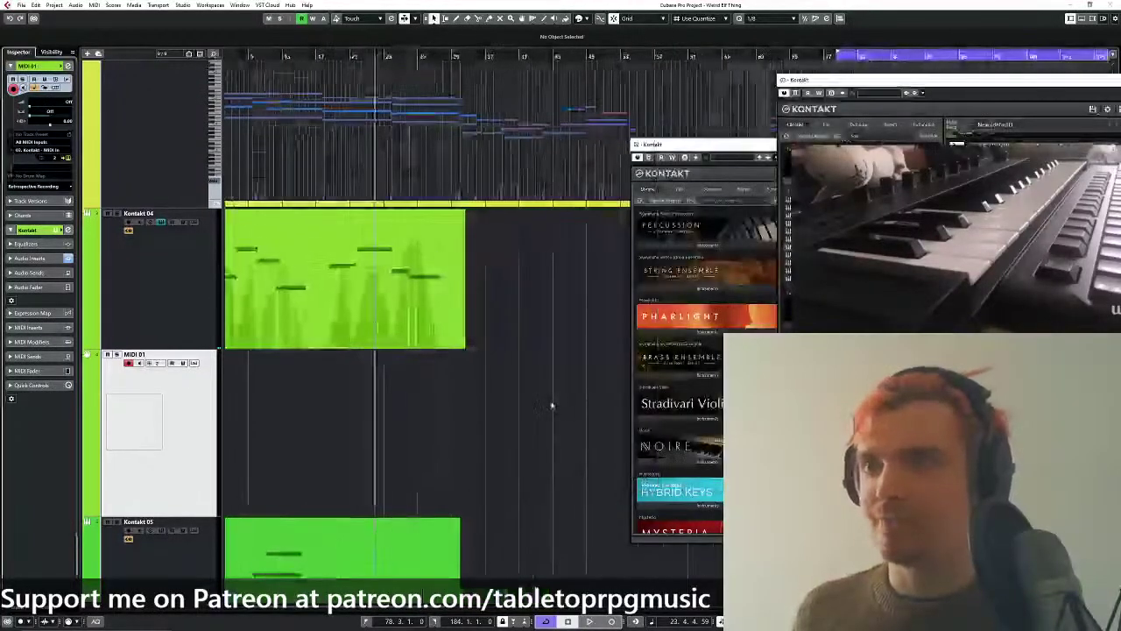
scroll(457, 296, "up", 2)
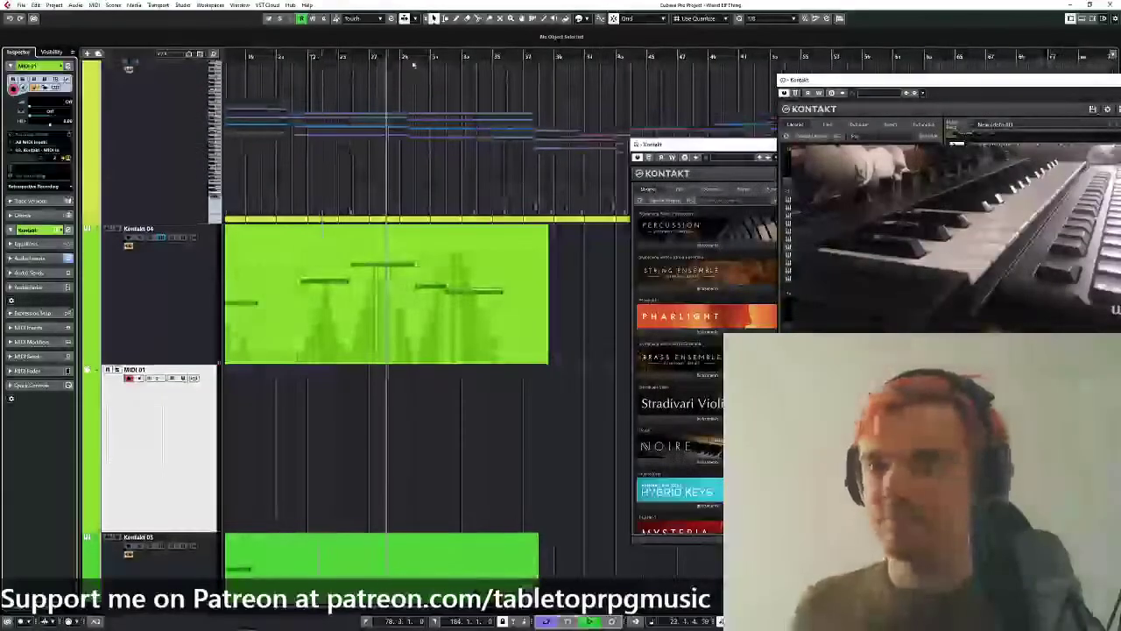
scroll(595, 289, "down", 3)
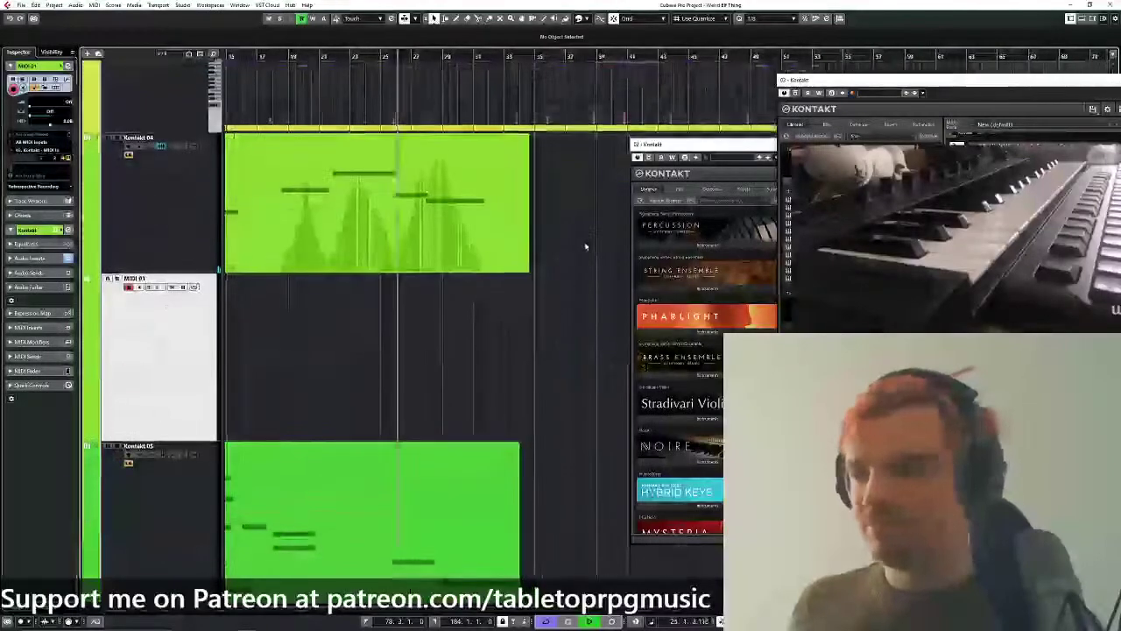
left_click_drag(965, 84, 770, 149)
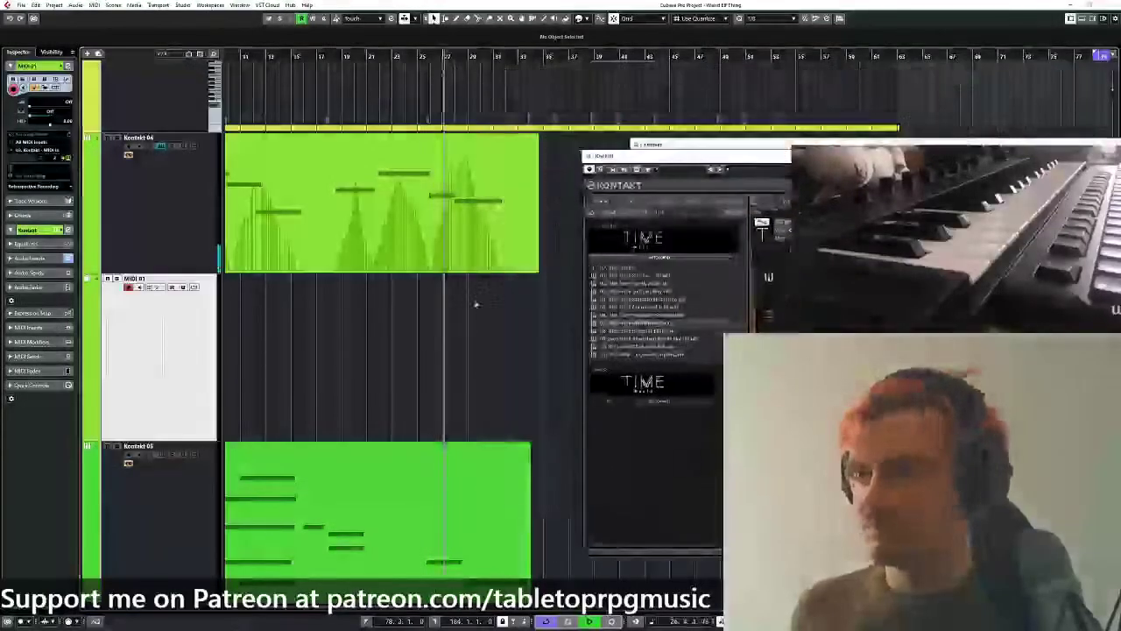
Audition the Alto Flute Multiphonics layer against the Kontakt 03 chords past bar 34 and stop playback around bar 40.
scroll(478, 298, "up", 2)
scroll(469, 326, "up", 3)
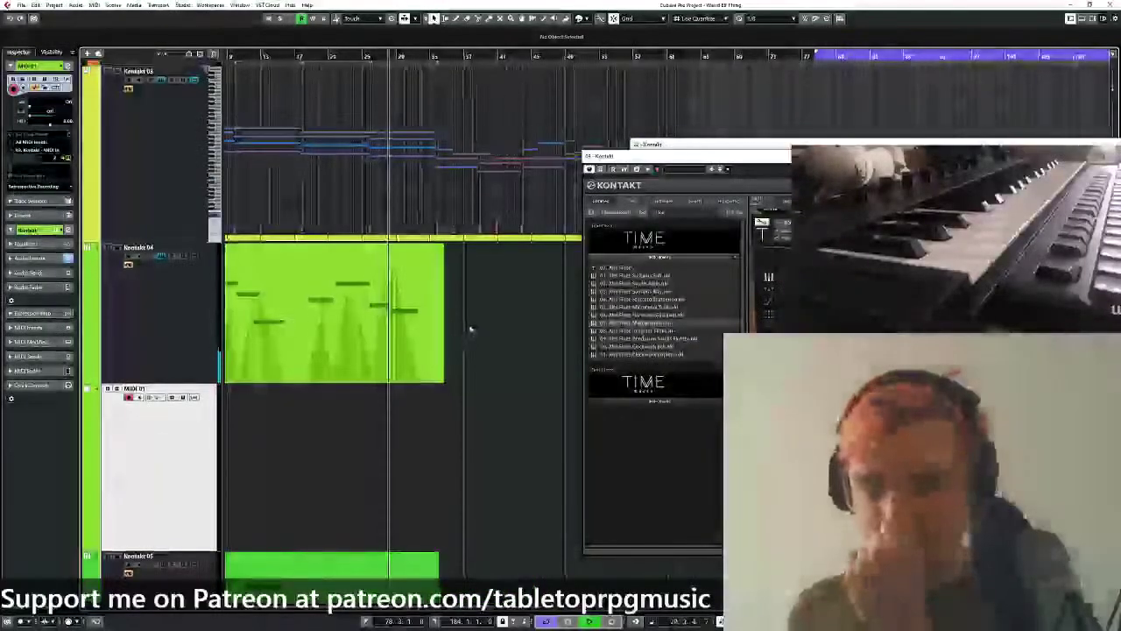
scroll(468, 332, "up", 2)
scroll(465, 339, "up", 3)
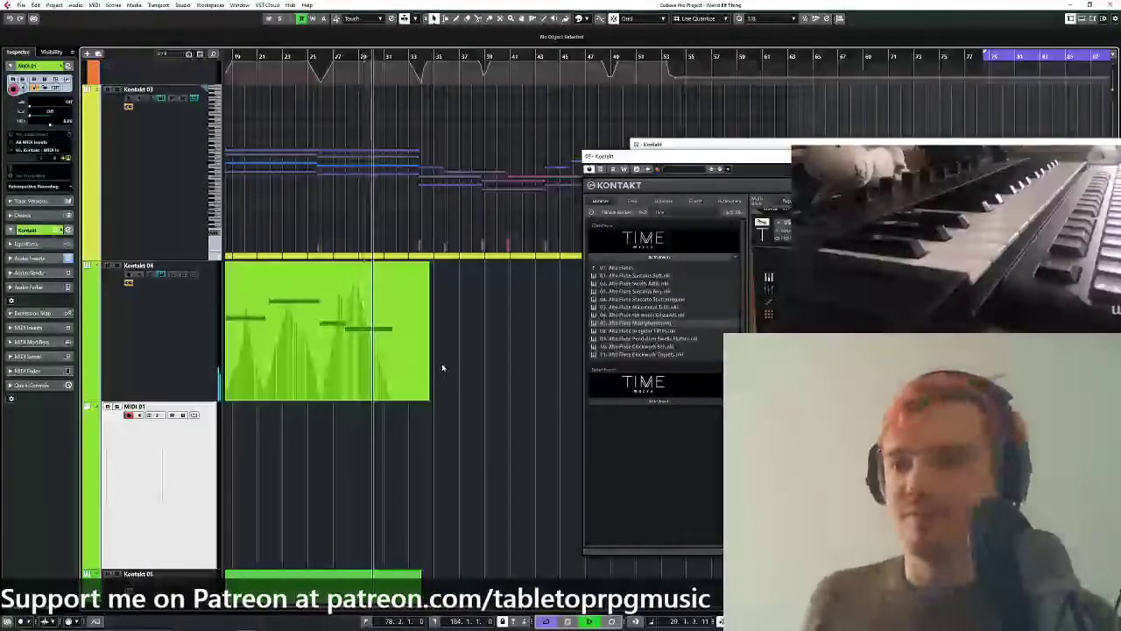
scroll(491, 411, "up", 3)
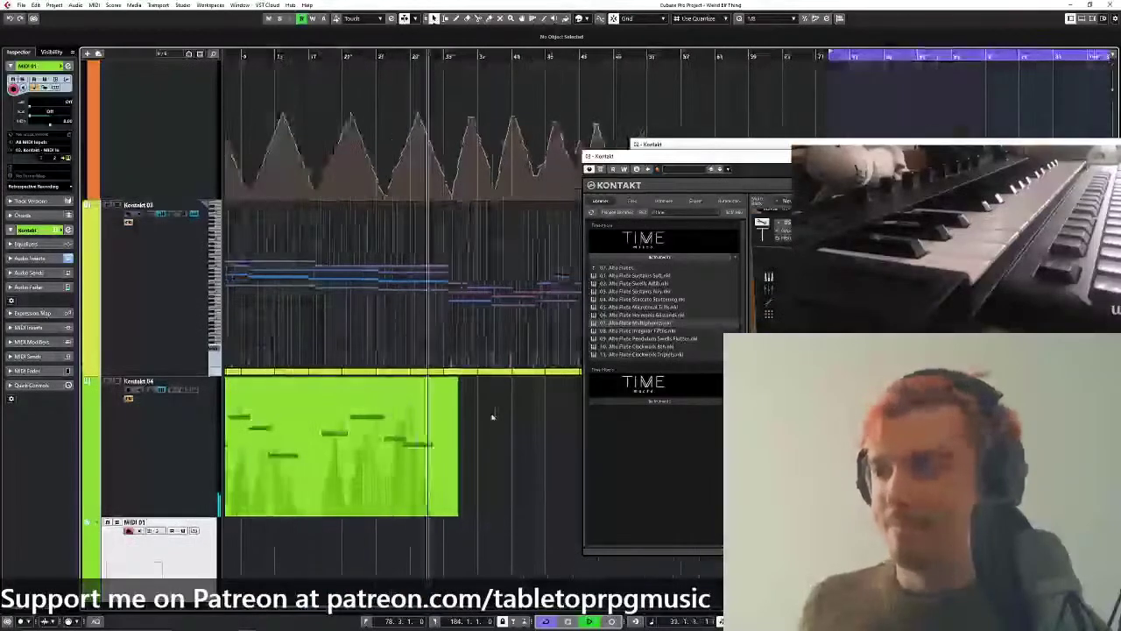
scroll(486, 407, "down", 3)
scroll(442, 392, "down", 1)
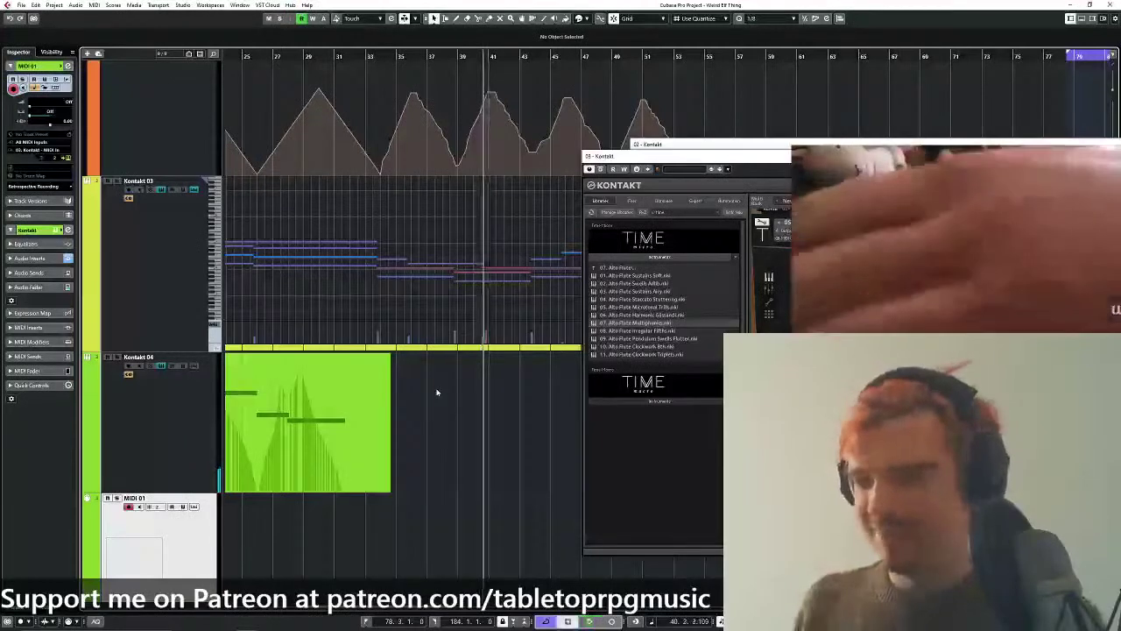
key("space")
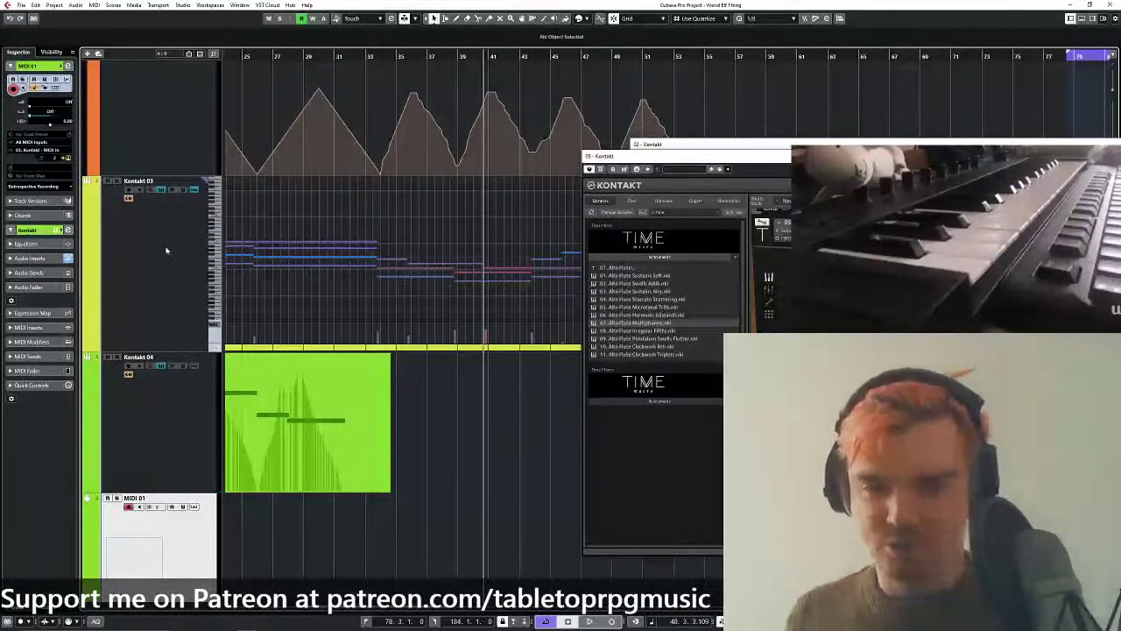
Place the playback cursor at bar 31 above the Kontakt 04 part and set the quantize value to 1/1.
mouse_move(165, 252)
left_mouse_down()
mouse_move(176, 514)
mouse_move(176, 242)
left_mouse_up()
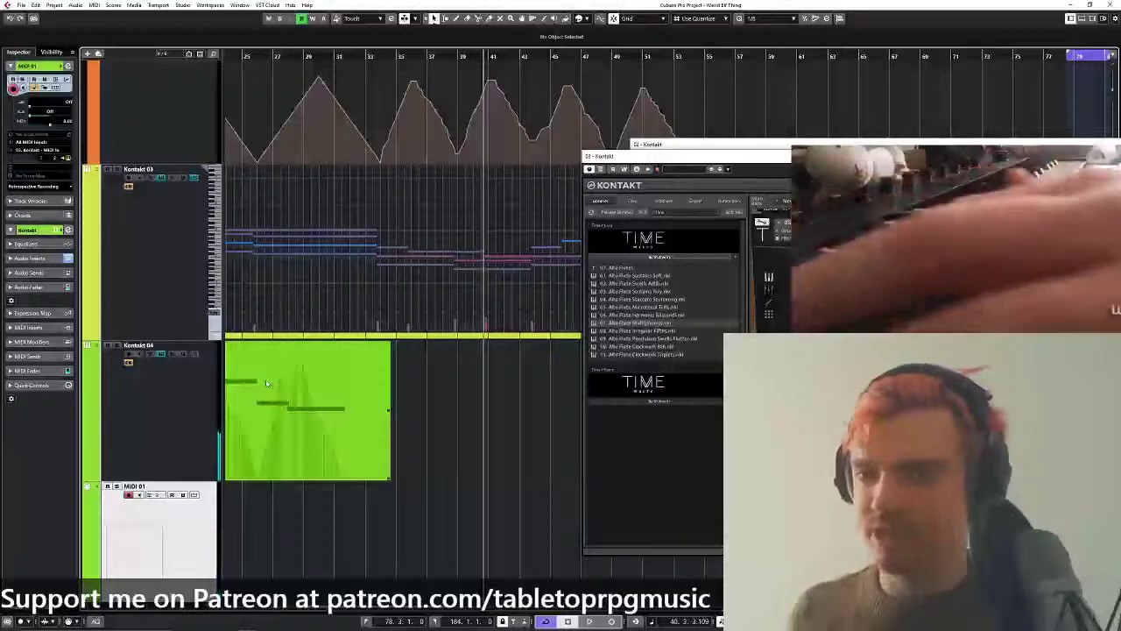
left_click(334, 55)
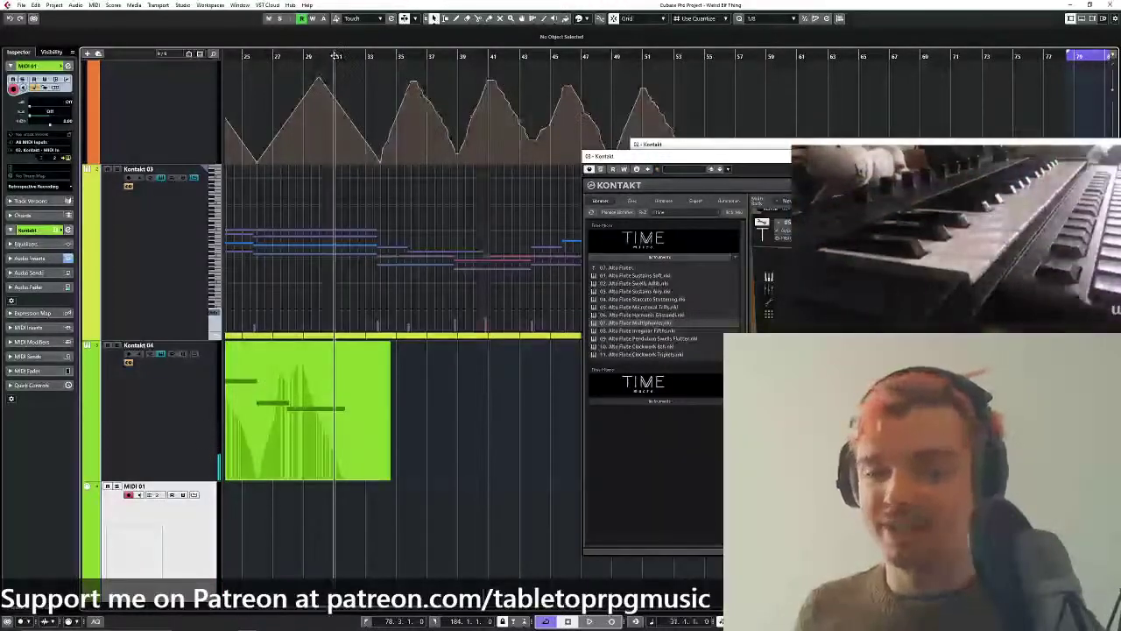
scroll(505, 408, "up", 2)
left_click_drag(505, 408, 560, 373)
left_click_drag(458, 388, 448, 380)
scroll(448, 380, "down", 2)
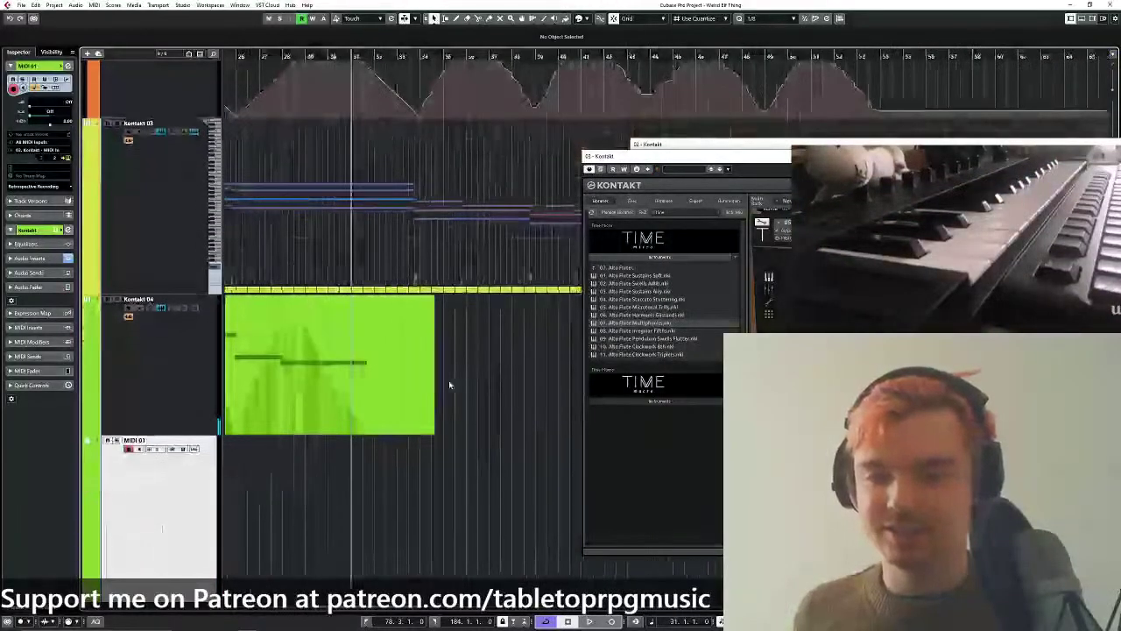
scroll(482, 389, "up", 2)
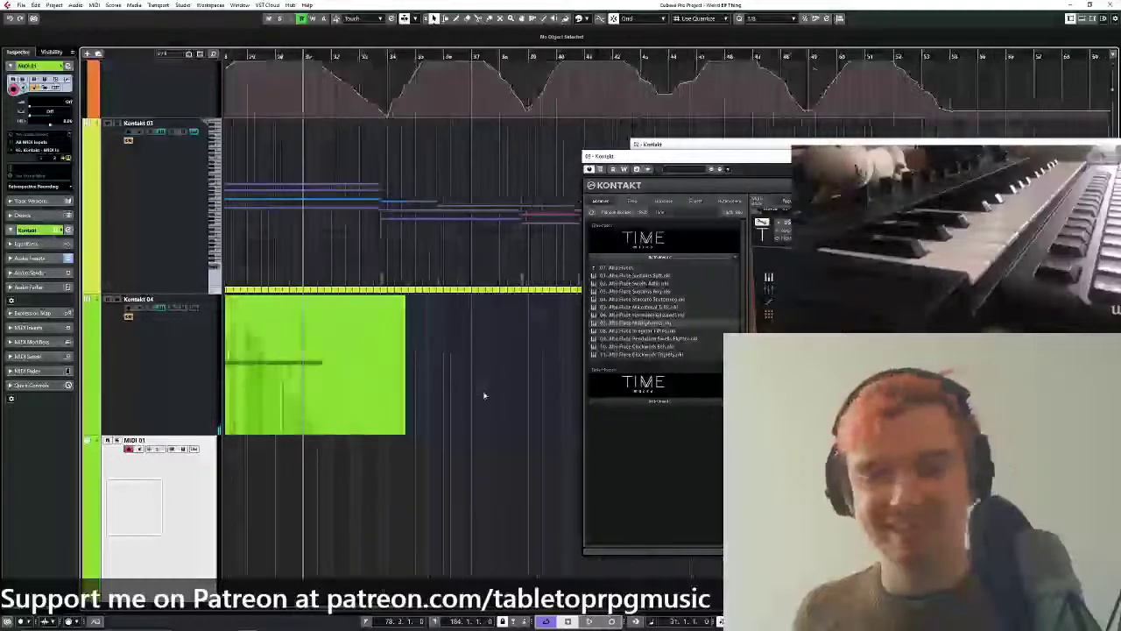
scroll(333, 388, "up", 2)
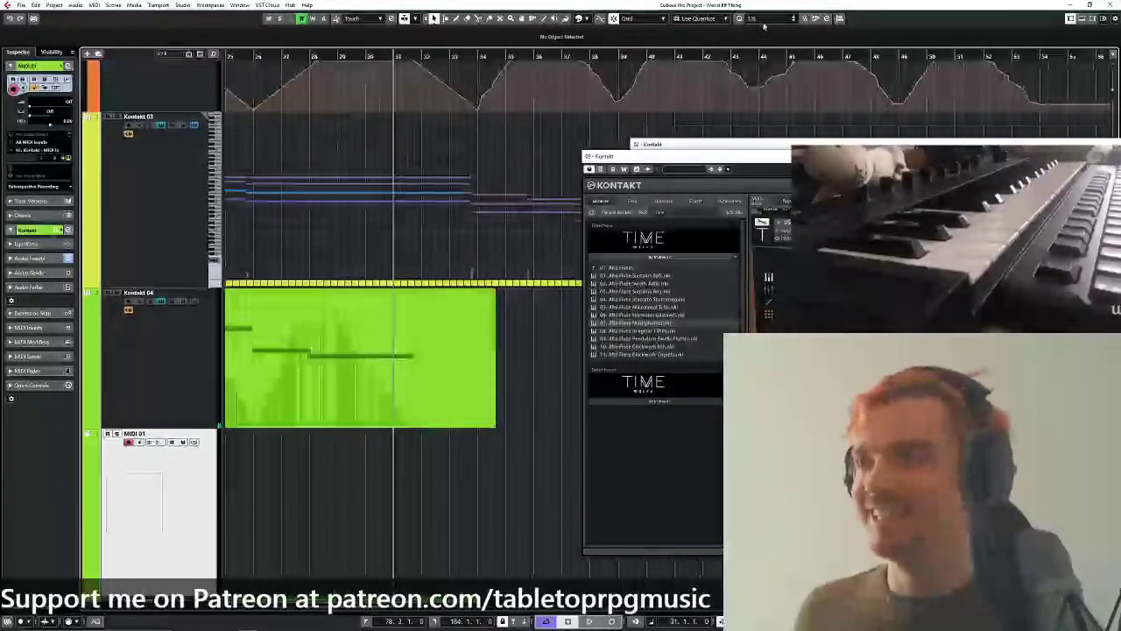
left_click(793, 18)
left_click(770, 29)
Play the passage from about bar 30 with the new flute layer and stop around bar 38.
scroll(442, 245, "up", 2)
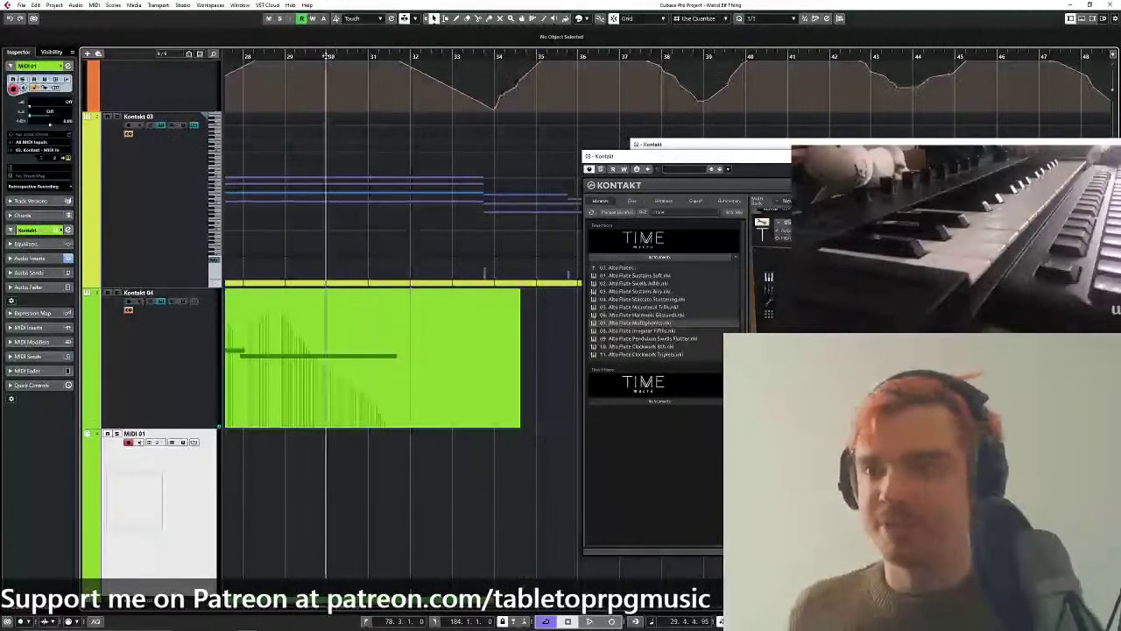
scroll(514, 353, "down", 2)
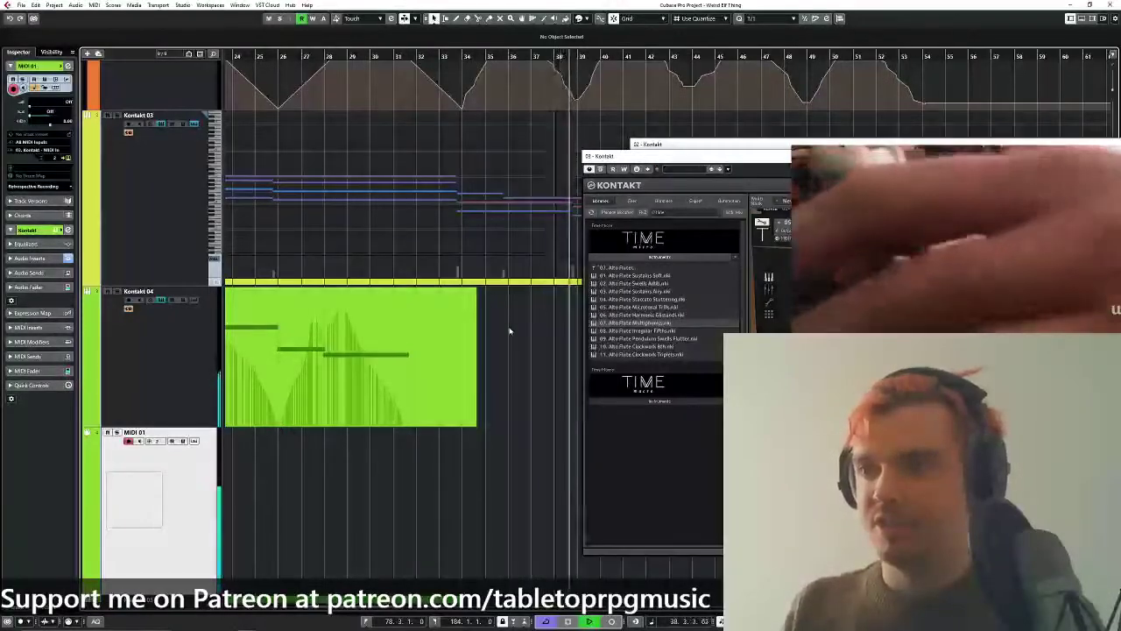
key("space")
Close the Kontakt windows and place the playback cursor at bar 34 above the Kontakt 01 chords.
left_click_drag(1042, 147, 730, 132)
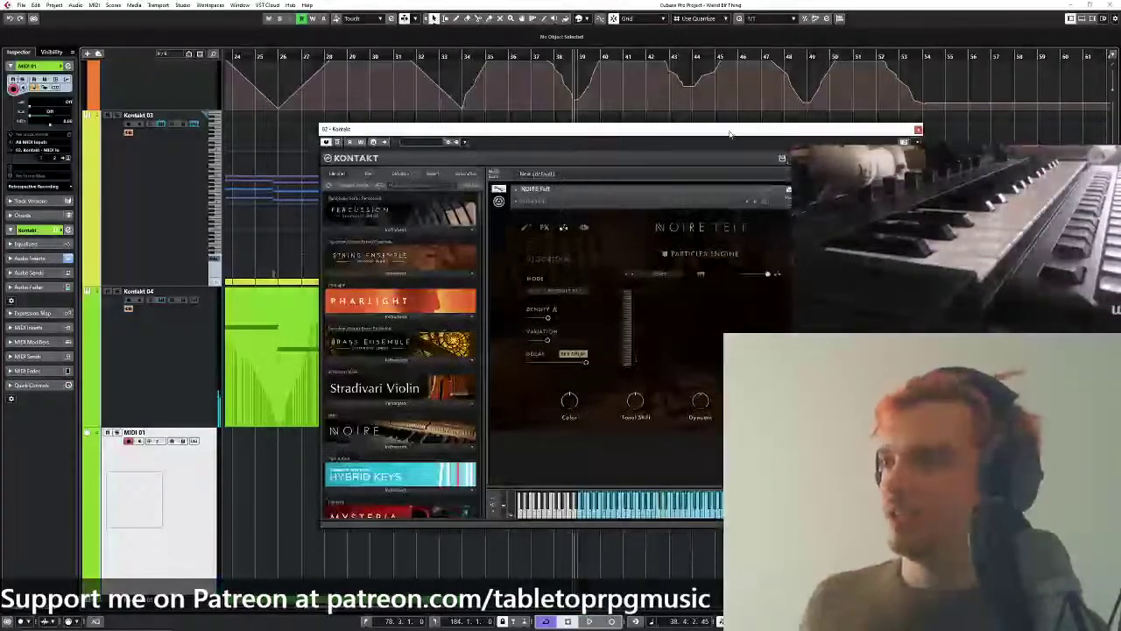
left_click(917, 129)
scroll(917, 143, "right", 2)
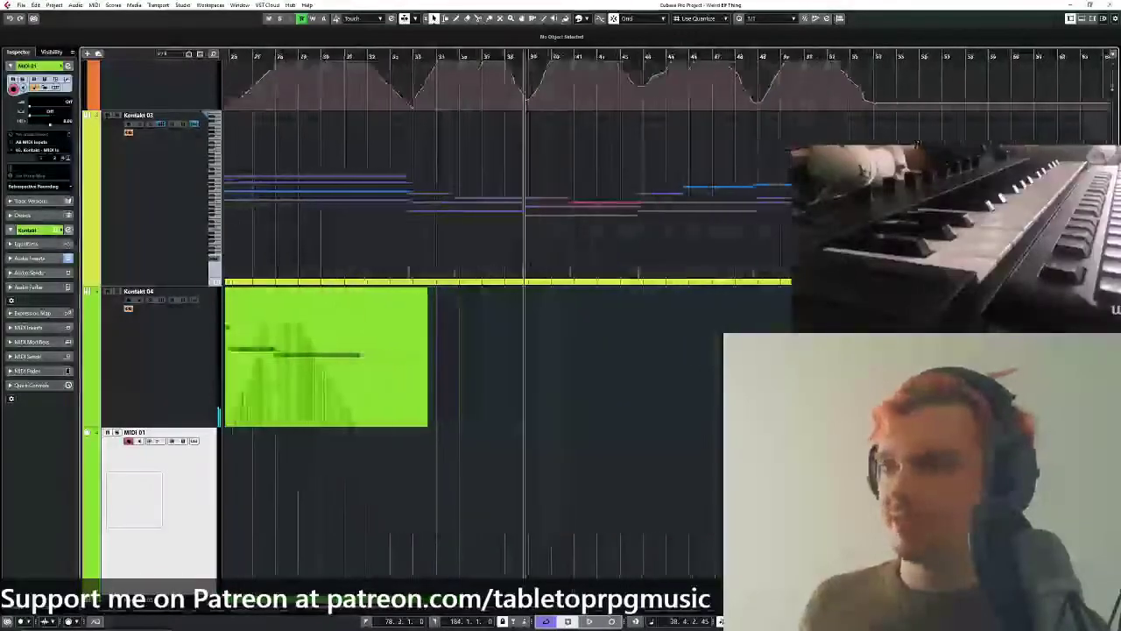
scroll(507, 332, "up", 3)
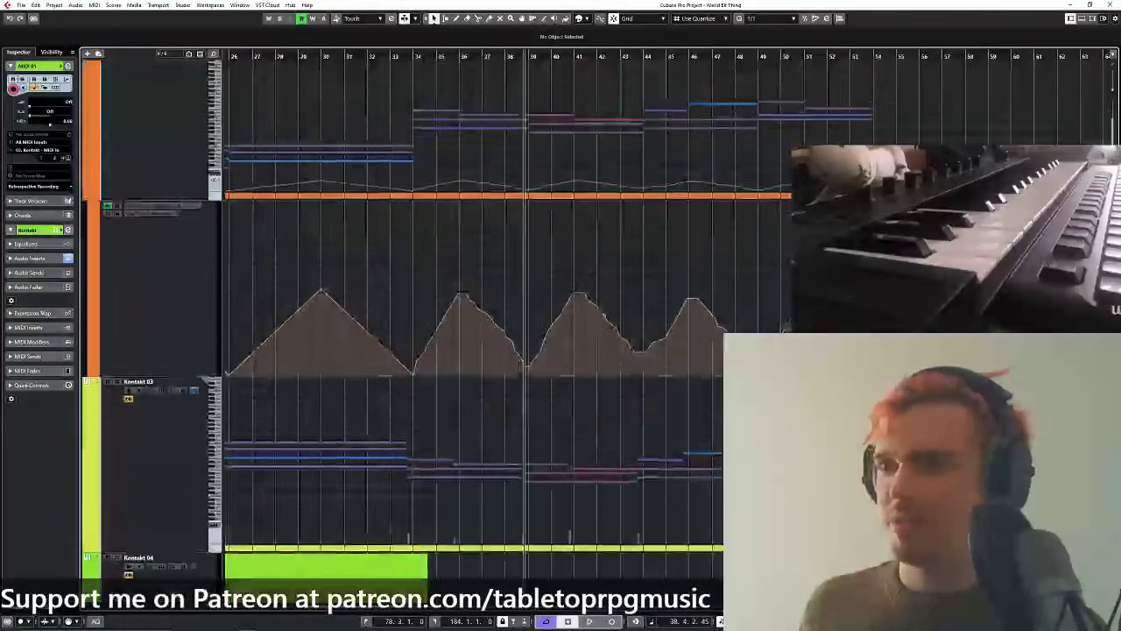
left_click(410, 57)
scroll(397, 291, "up", 1)
scroll(397, 291, "right", 2)
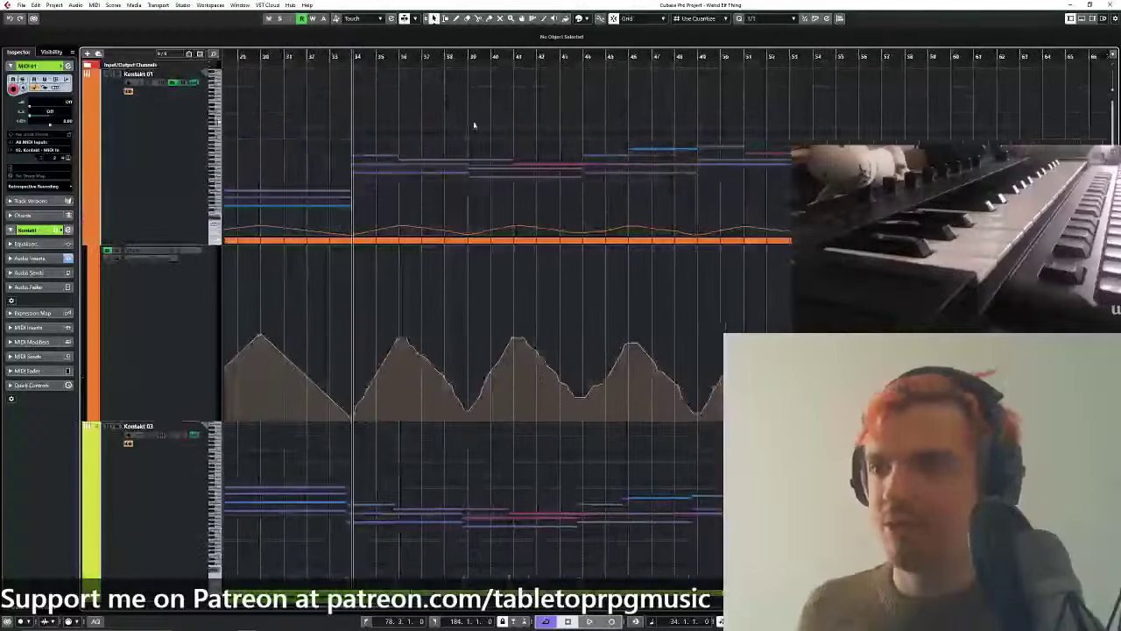
Try to open two-bar gaps between the Kontakt 01 chord groups after bar 39 by shifting their notes, and undo the moves.
left_click_drag(474, 126, 792, 193)
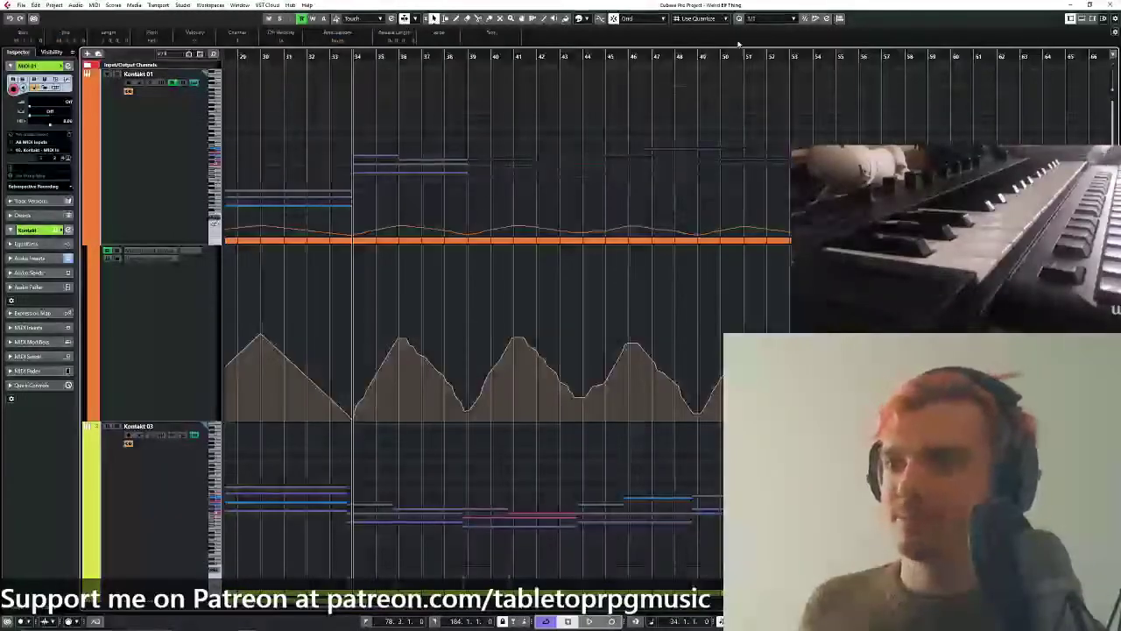
key("ctrl+Right")
left_click(640, 108)
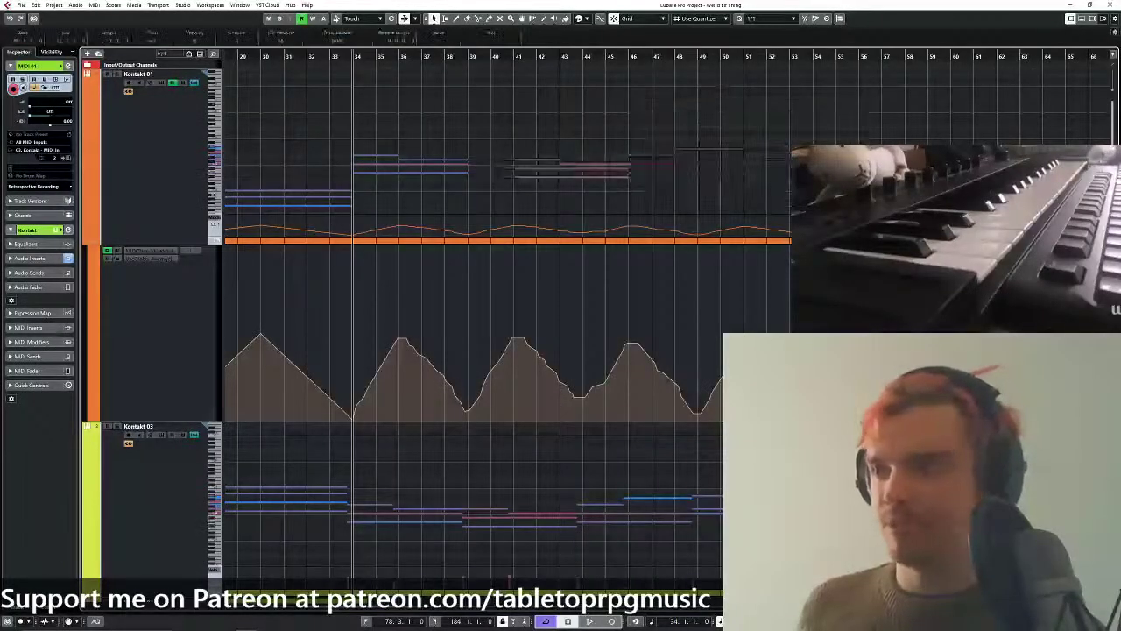
left_click(781, 138)
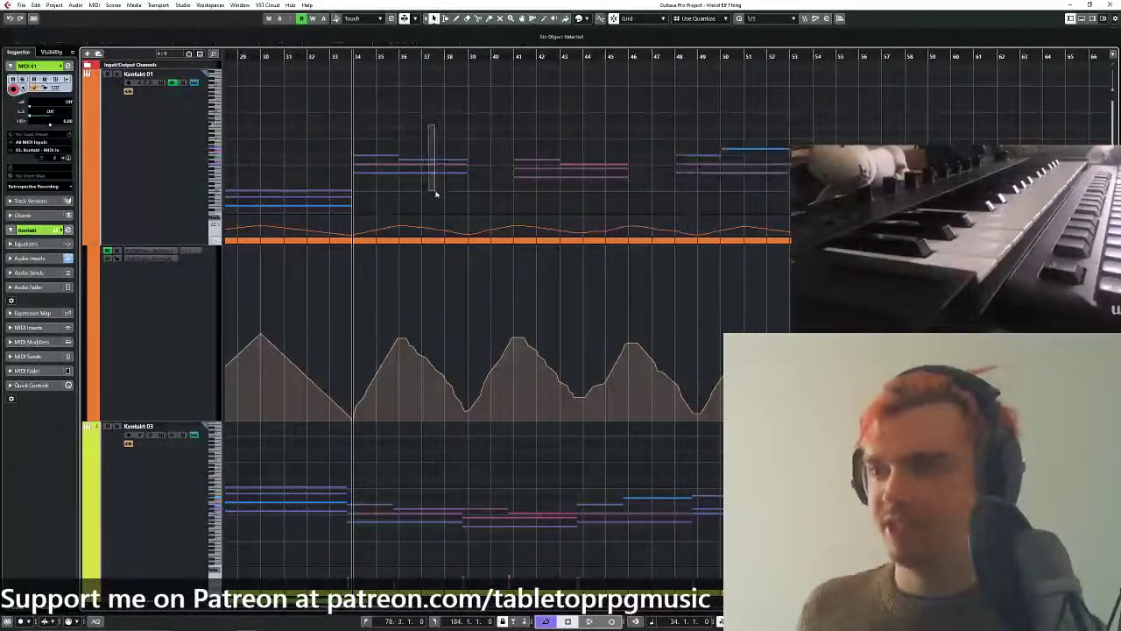
left_click_drag(508, 175, 486, 175)
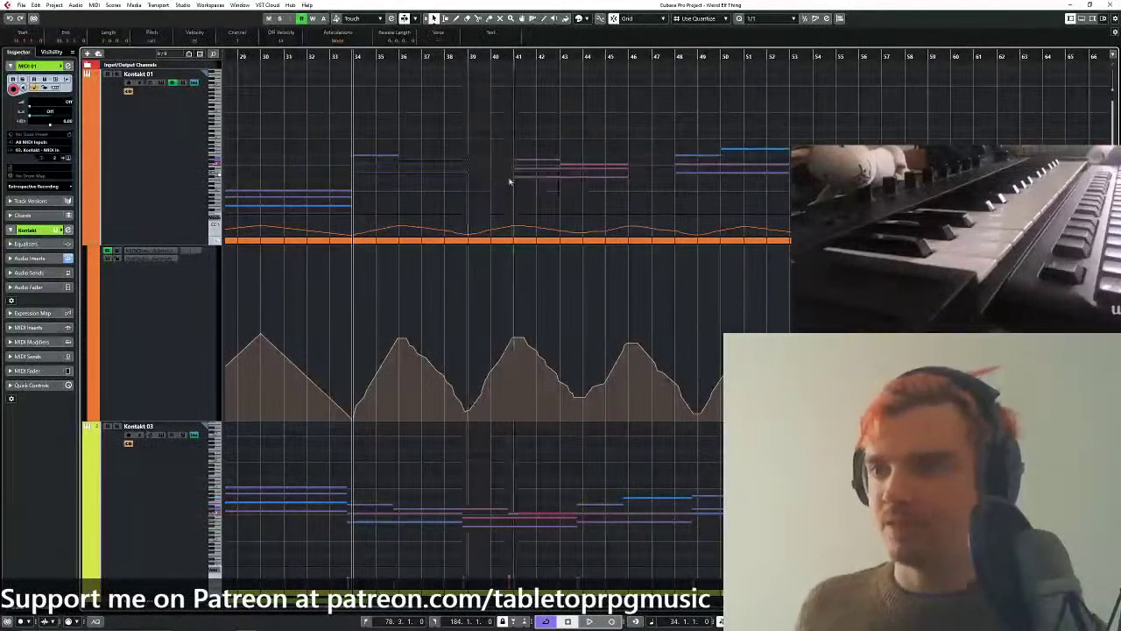
key("ctrl+z")
key("ctrl+z")
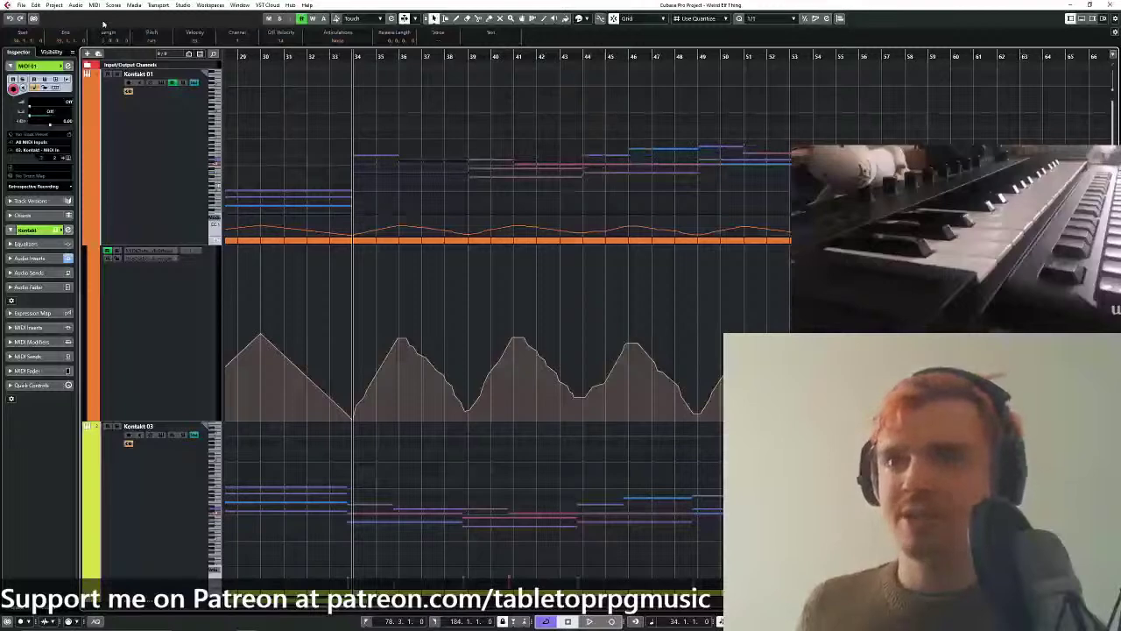
Shift the Kontakt 01 chord groups after bar 39 later, starting the second group at bar 41 and the third at bar 48.
left_click_drag(481, 107, 838, 211)
key("ctrl+Right")
key("ctrl+Right")
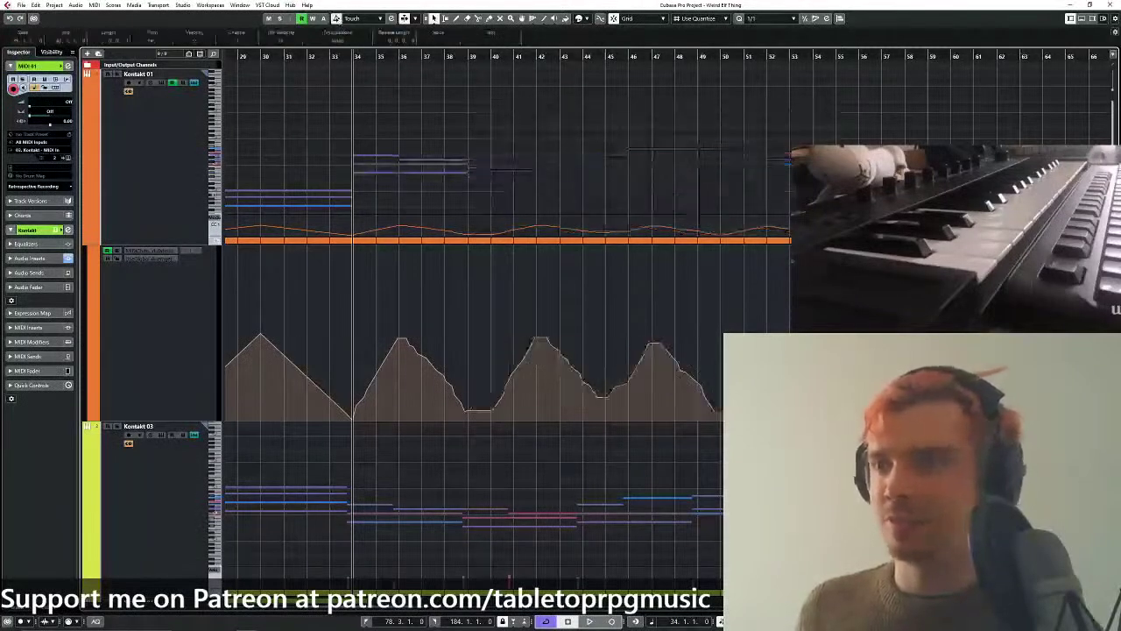
left_click_drag(647, 108, 885, 210)
key("ctrl+Right")
left_click_drag(801, 119, 973, 211)
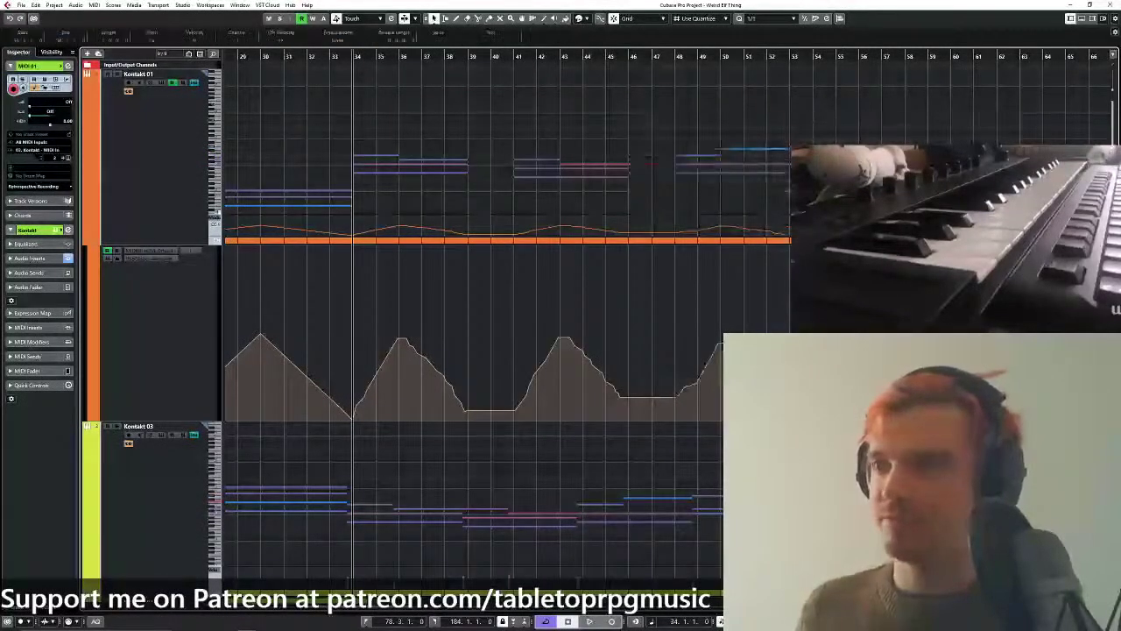
Extend the Kontakt 01 chords up to the next chord change and lower the modulation curve to zero at bars 41 and 48.
left_click_drag(484, 129, 447, 208)
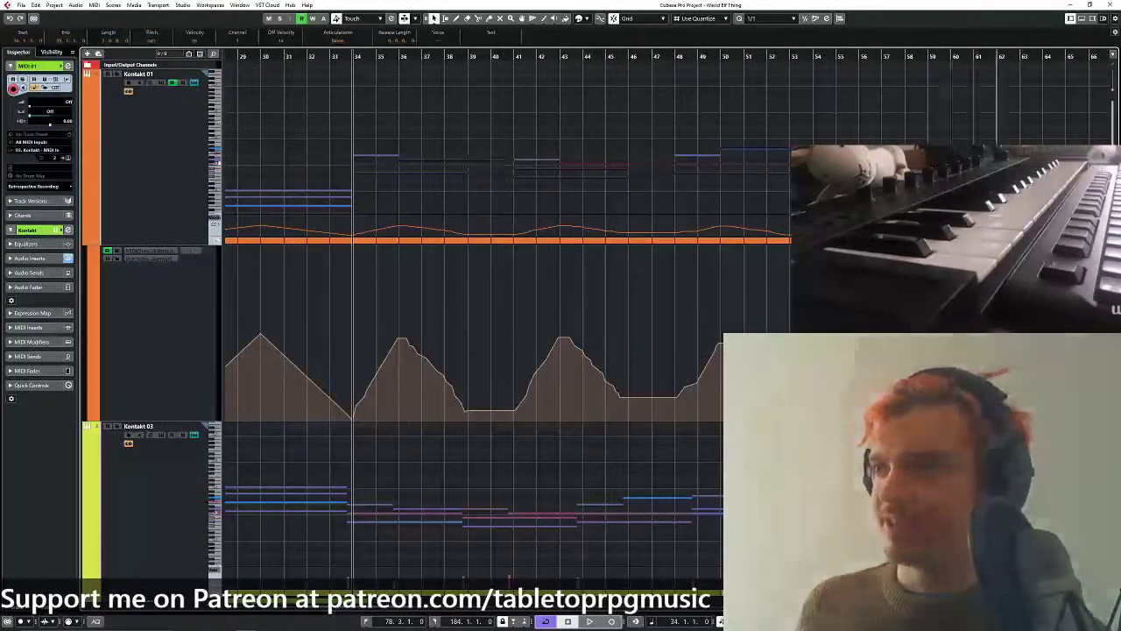
left_click_drag(514, 410, 517, 432)
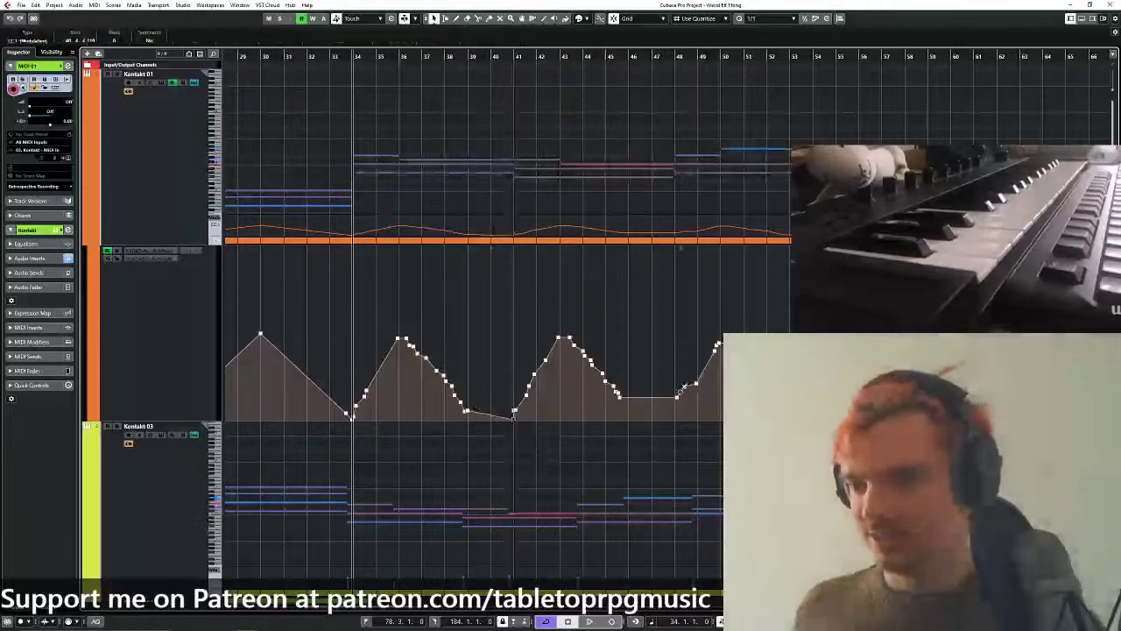
left_click_drag(680, 390, 673, 419)
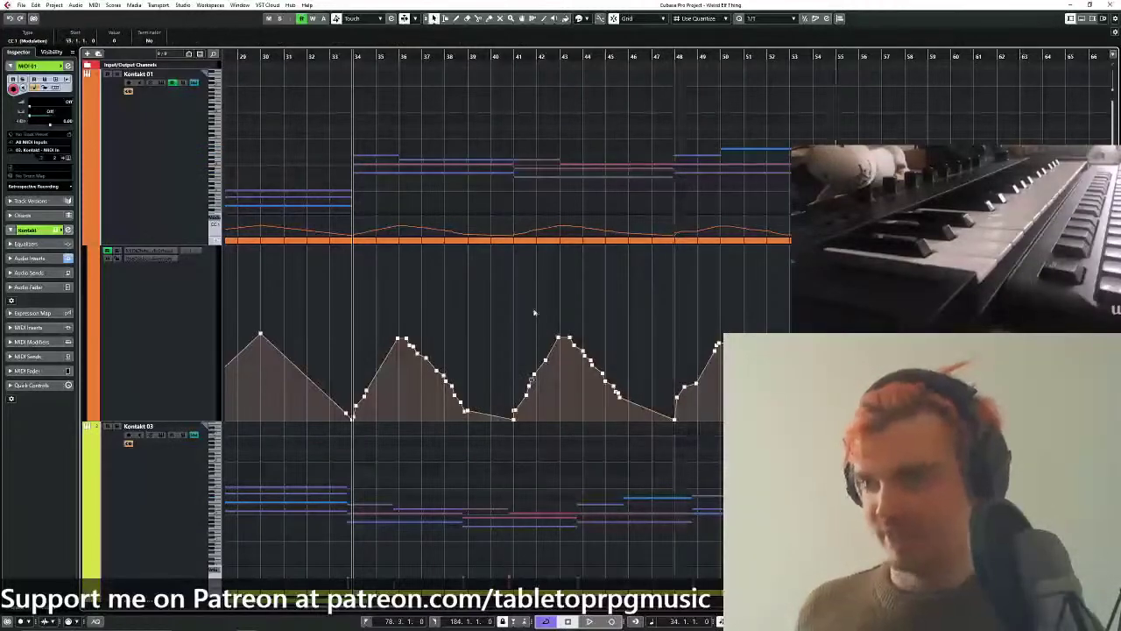
Space out the Kontakt 03 chord groups like the Kontakt 01 chords and lengthen their notes to fill the gaps.
scroll(561, 316, "down", 2, "ctrl")
scroll(520, 365, "down", 3)
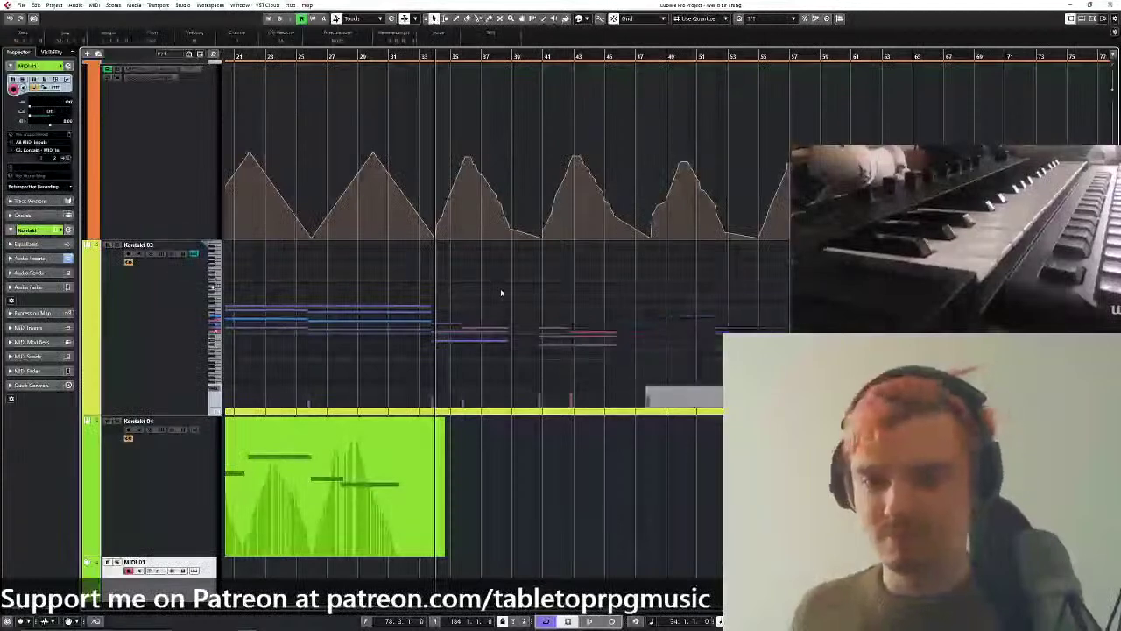
scroll(501, 293, "up", 2)
left_click_drag(484, 321, 710, 344)
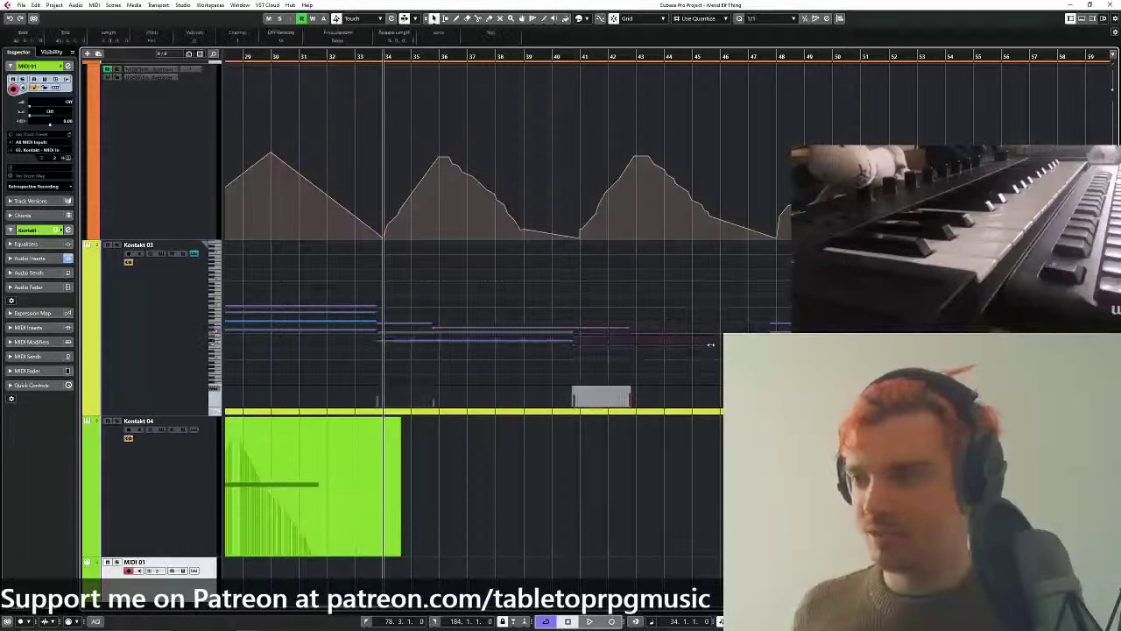
left_click_drag(940, 280, 774, 285)
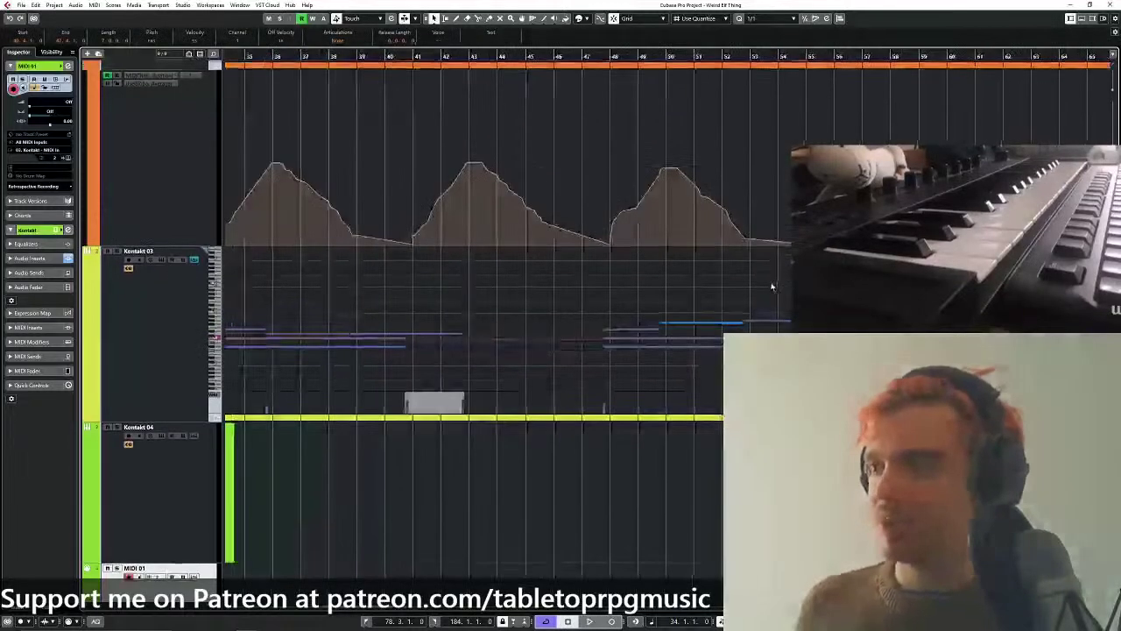
left_click(774, 285)
left_click(734, 345)
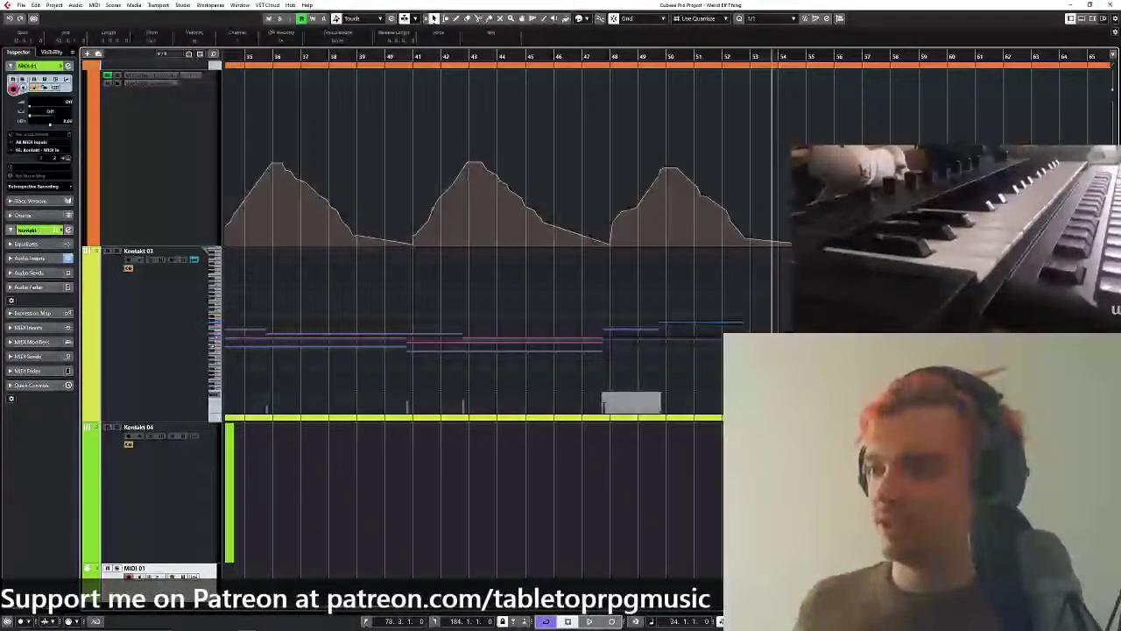
left_click(770, 343)
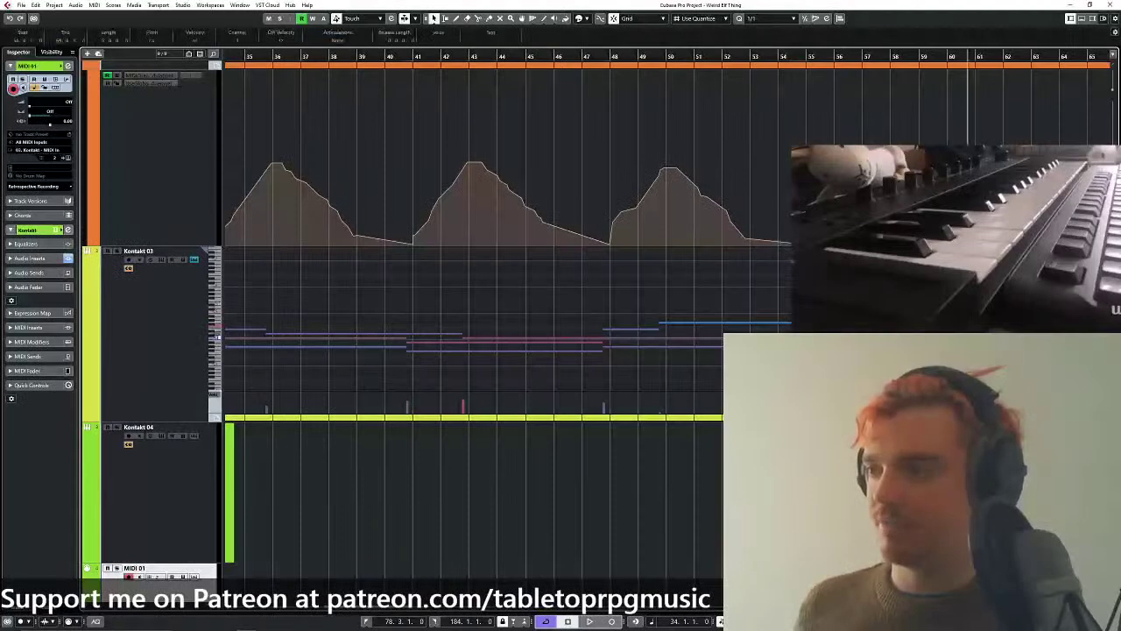
Play the spaced-out chords twice from about bar 32, stopping around bars 41 and 42.
scroll(658, 426, "down", 2)
left_click_drag(658, 425, 831, 409)
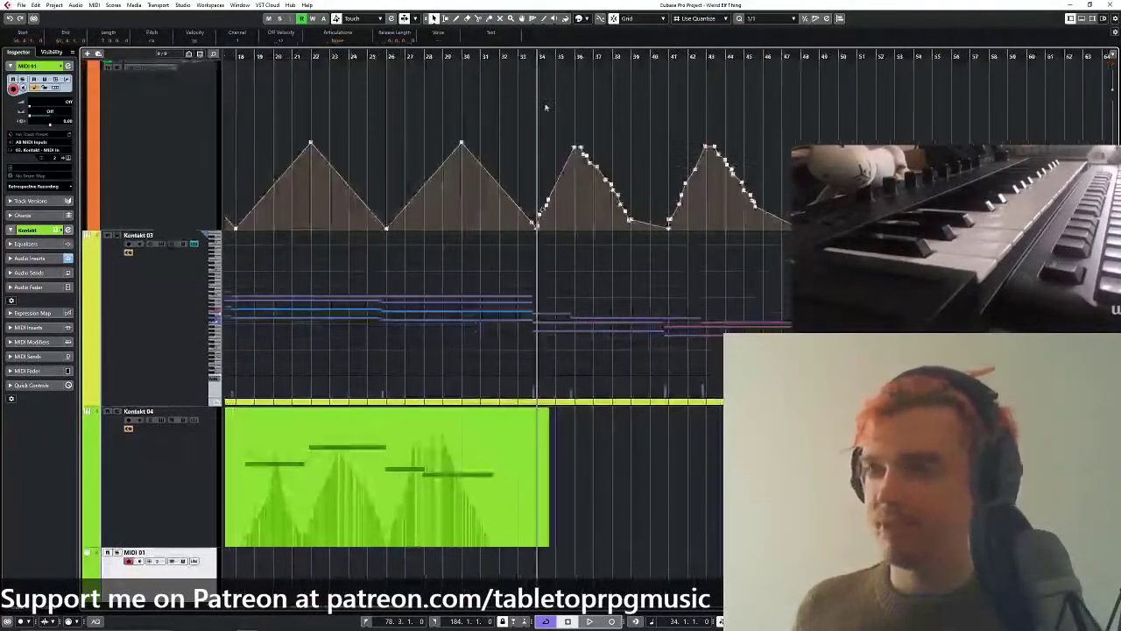
left_click_drag(529, 55, 497, 113)
key("space")
left_click_drag(724, 526, 671, 461)
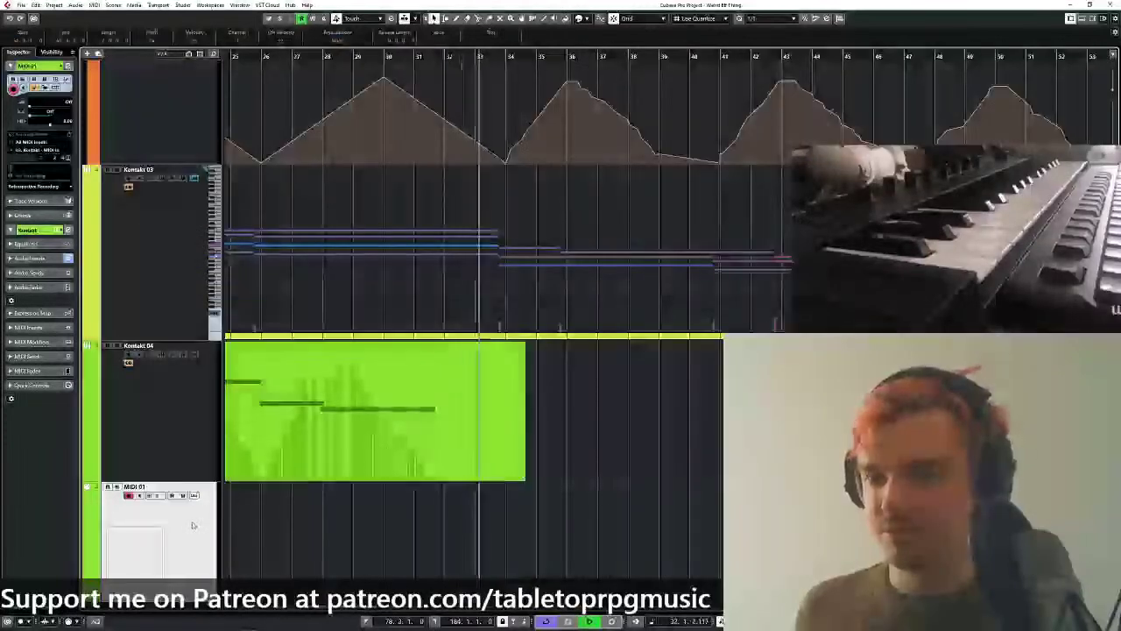
scroll(496, 447, "down", 2)
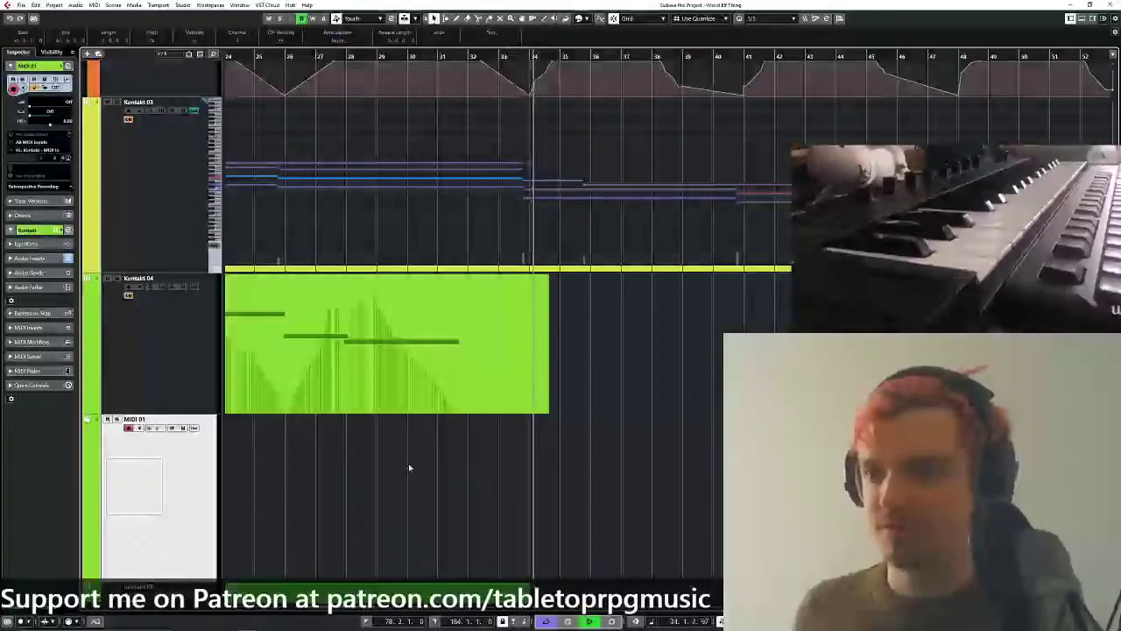
left_click_drag(520, 445, 449, 549)
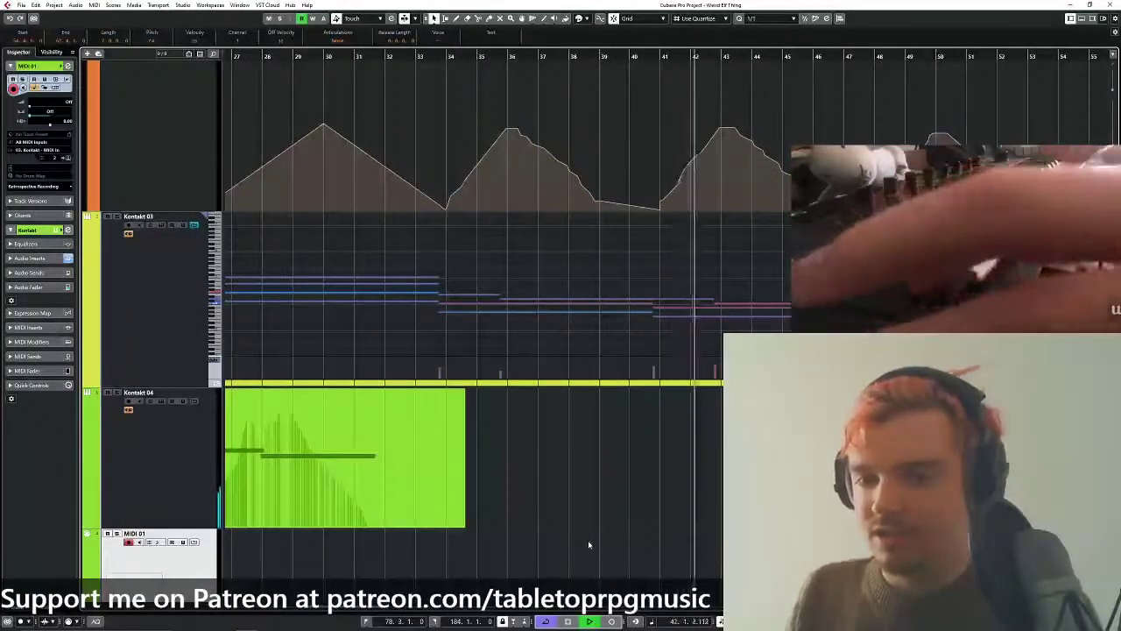
key("space")
left_click_drag(450, 57, 385, 57)
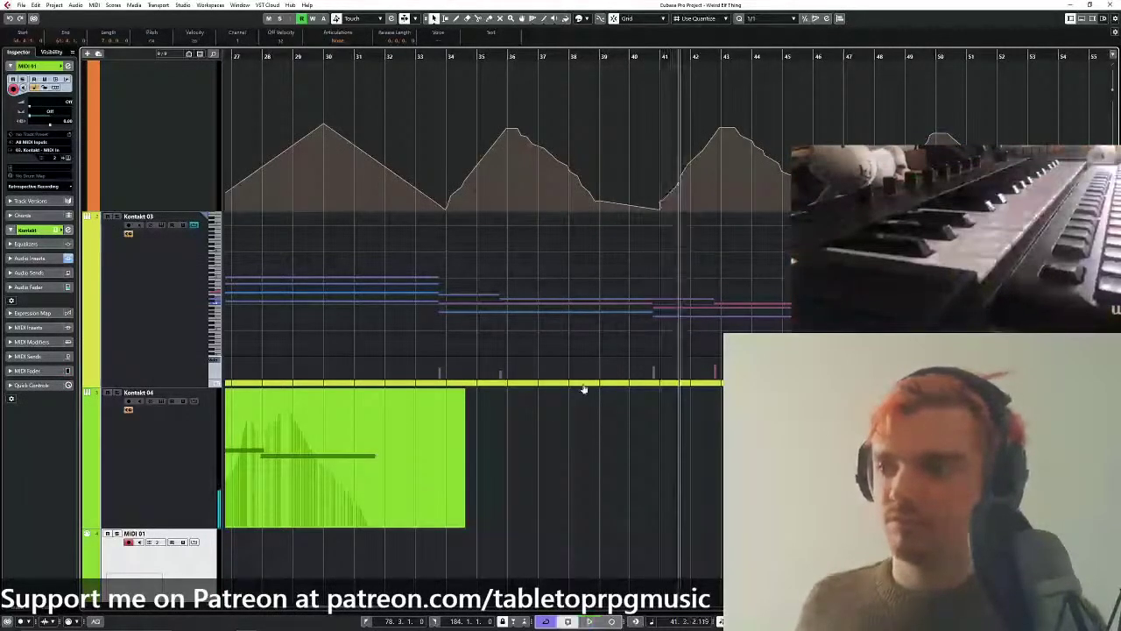
key("space")
Shift the Kontakt 01 and Kontakt 03 chord groups from bar 41 onward later, starting the second group at bar 42.
scroll(583, 388, "down", 3)
left_click_drag(435, 270, 806, 366)
key("Delete")
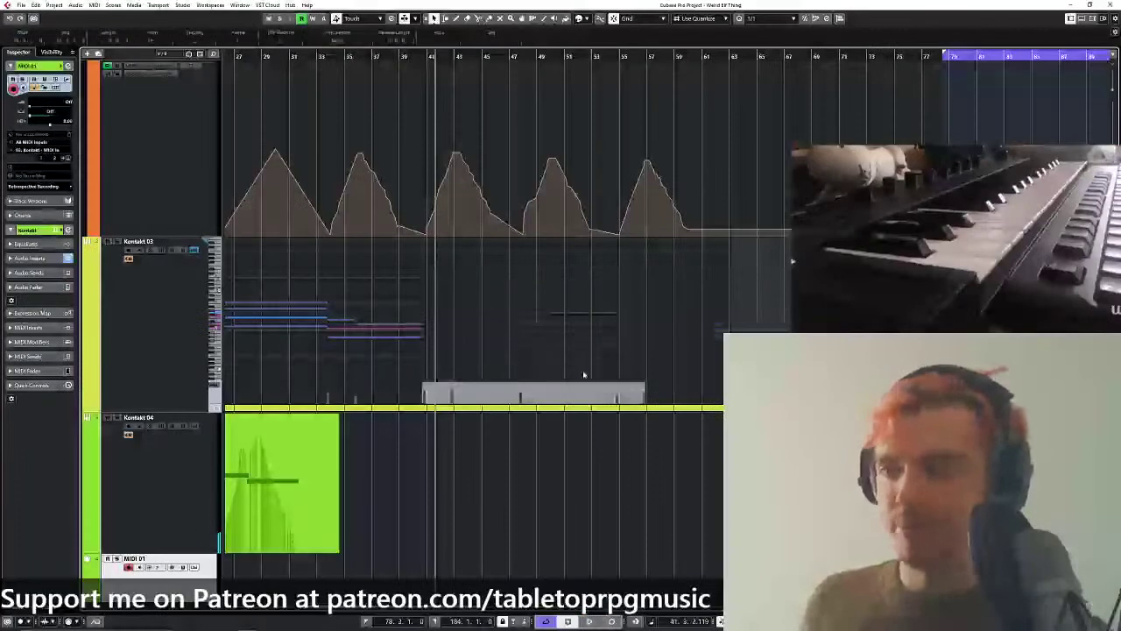
key("ctrl+z")
scroll(688, 216, "up", 4)
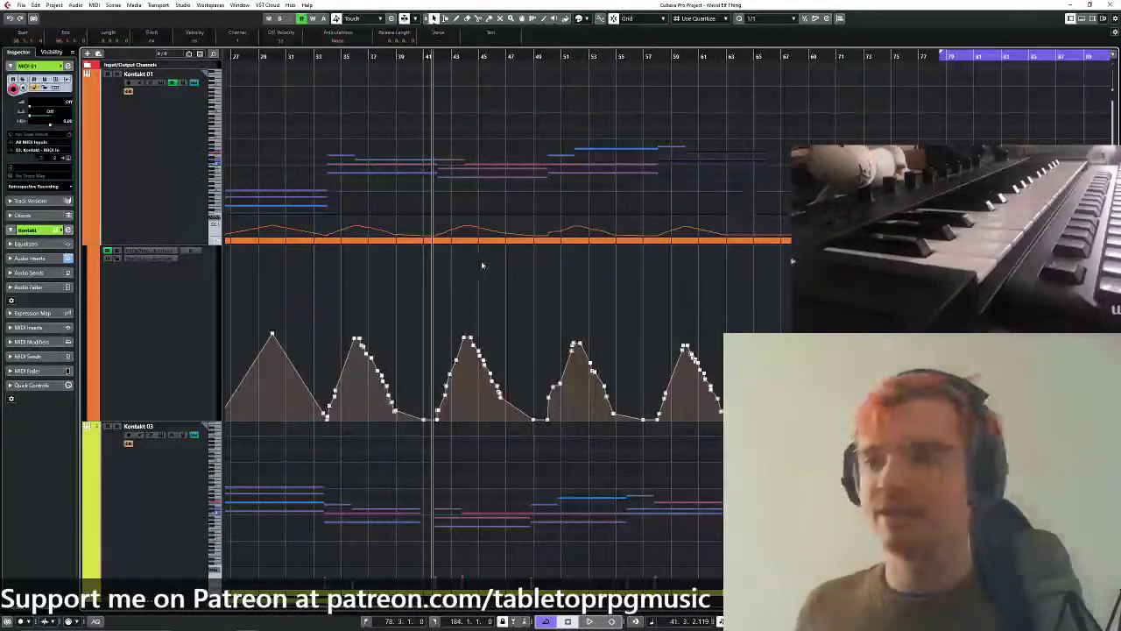
Move the third and fourth Kontakt 03 chord groups to start at bars 50 and 58, matching the Kontakt 01 chords.
scroll(481, 260, "down", 3)
scroll(496, 420, "left", 2)
left_click_drag(467, 408, 497, 437)
left_click_drag(623, 400, 724, 443)
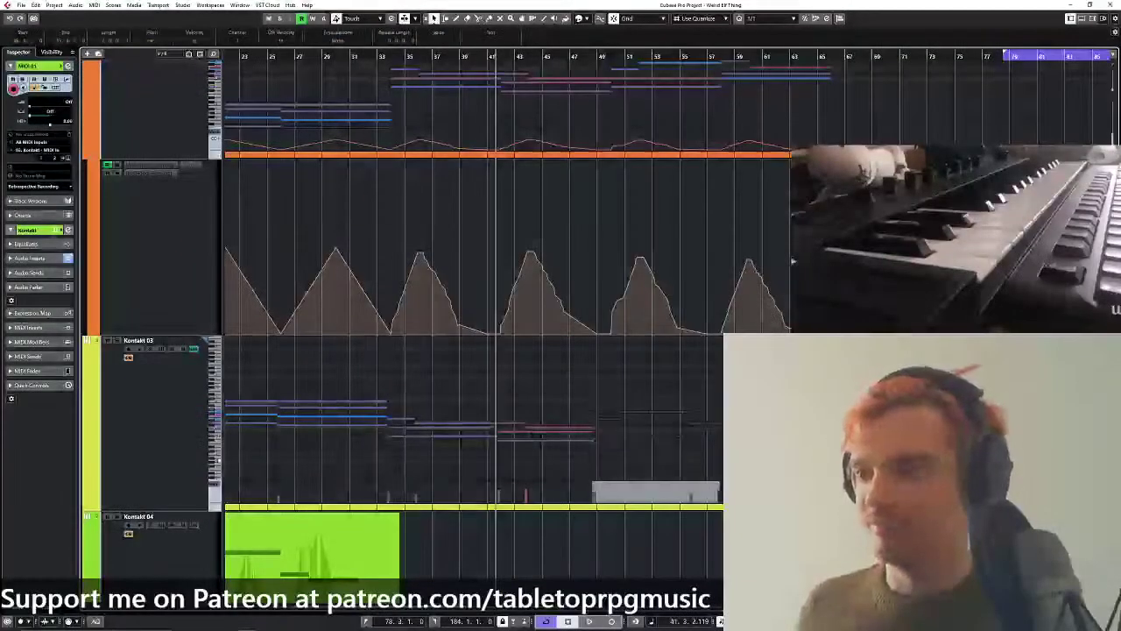
left_click(709, 395)
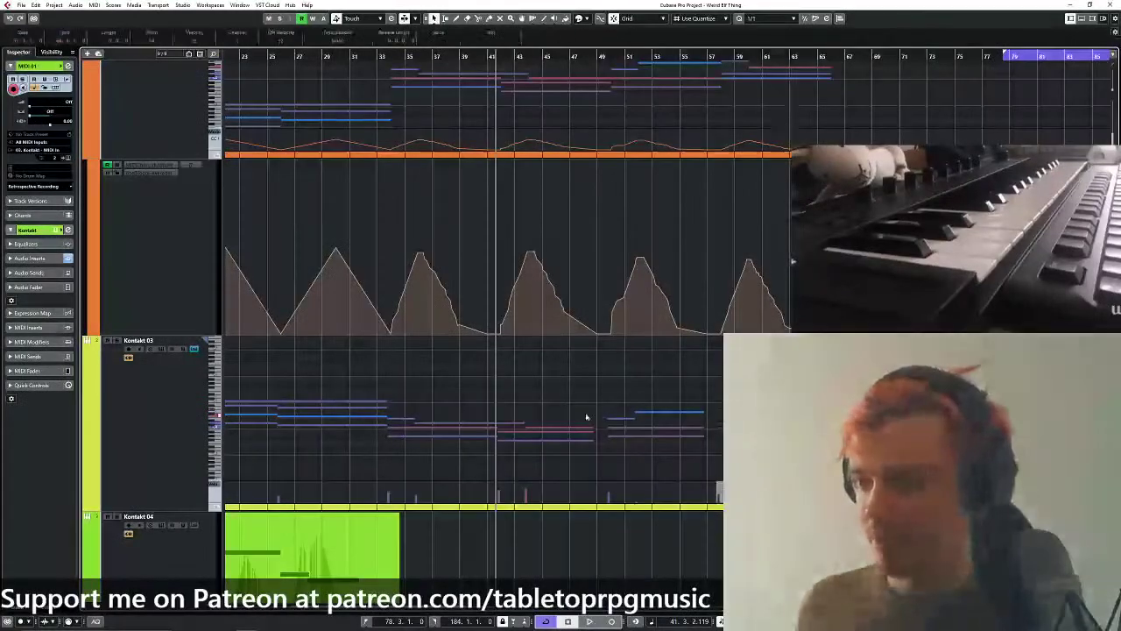
mouse_move(587, 417)
left_mouse_down()
mouse_move(658, 388)
mouse_move(699, 432)
left_mouse_up()
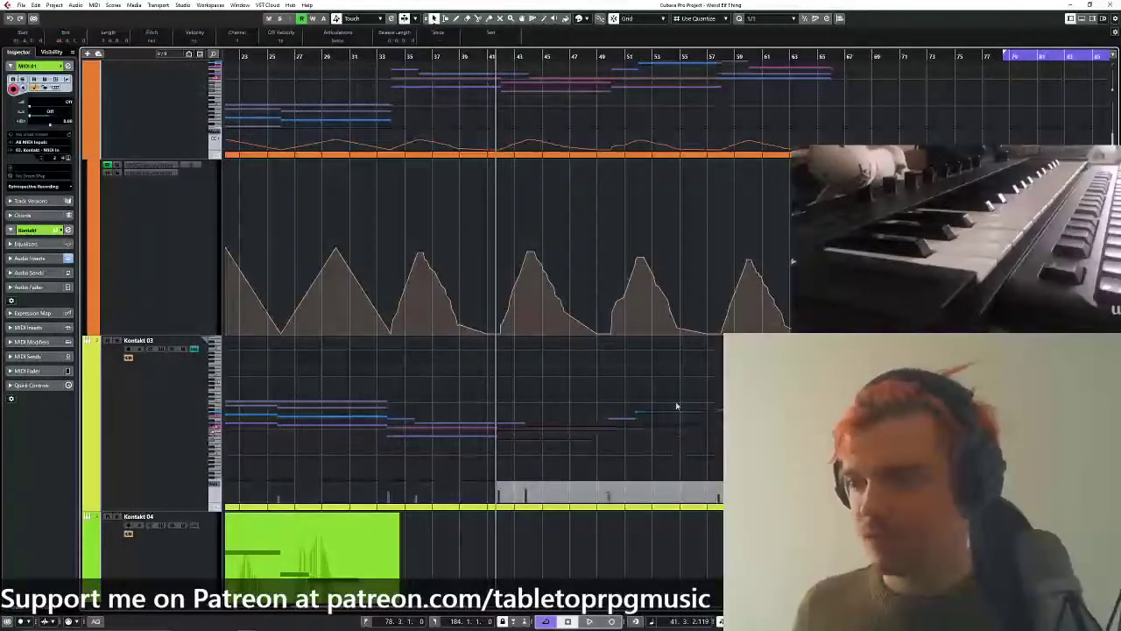
Play the re-spaced passage from about bar 33, stop around bar 41, and return the playback cursor to bar 33.
left_click(393, 55)
left_click_drag(468, 549, 493, 444)
left_click(394, 56)
key("space")
key("space")
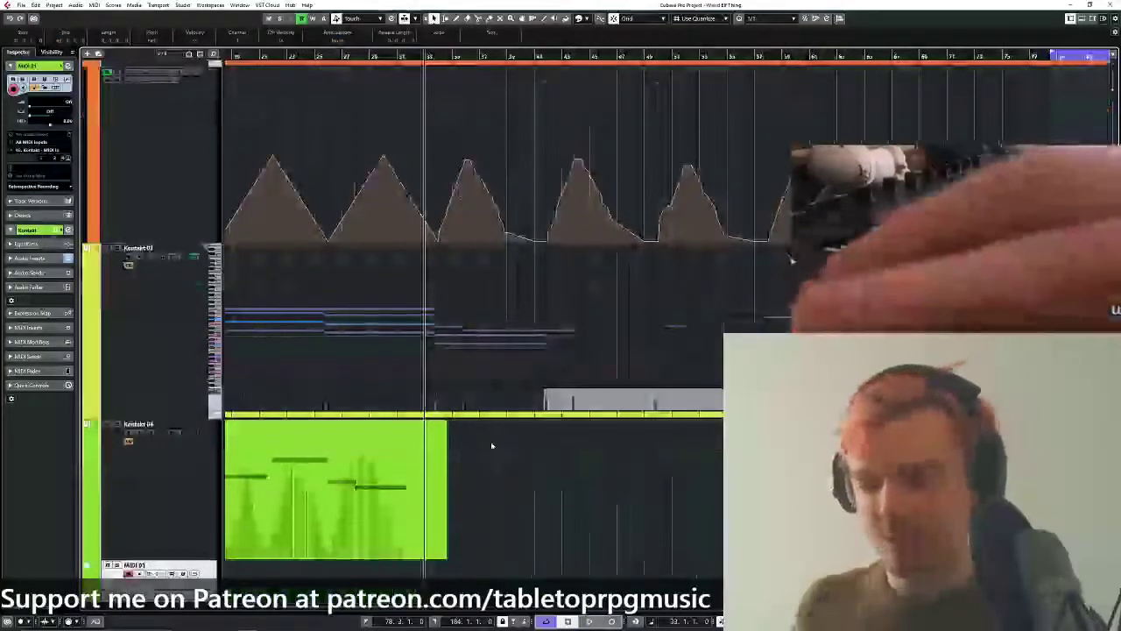
right_click(493, 445)
left_click_drag(449, 506, 473, 404)
left_click(198, 423)
left_click(194, 510)
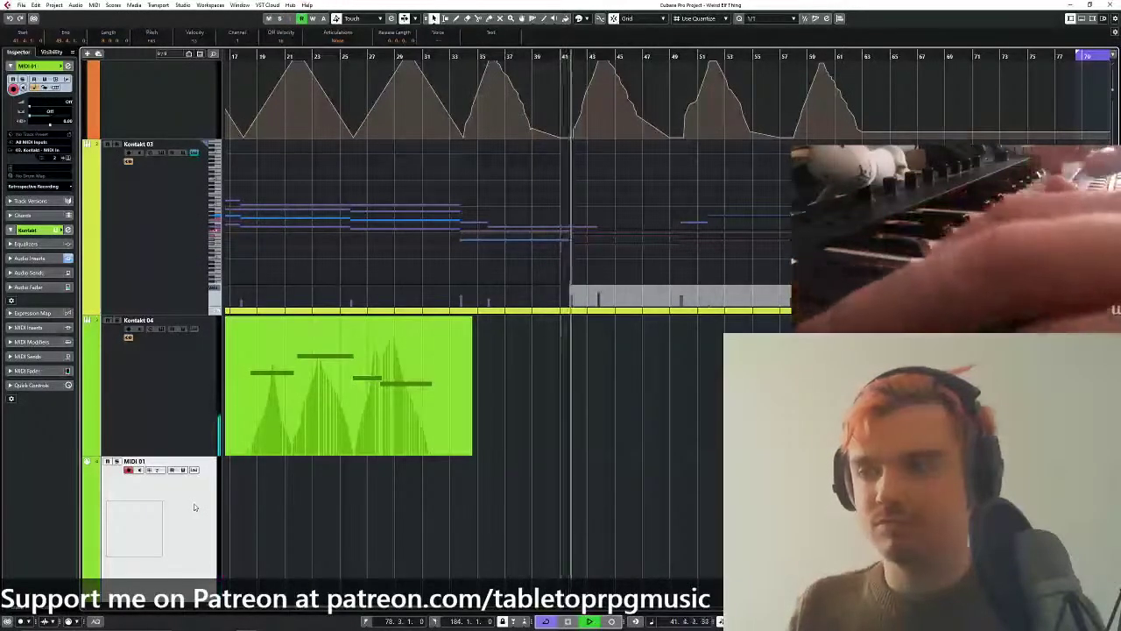
key("space")
left_click(449, 56)
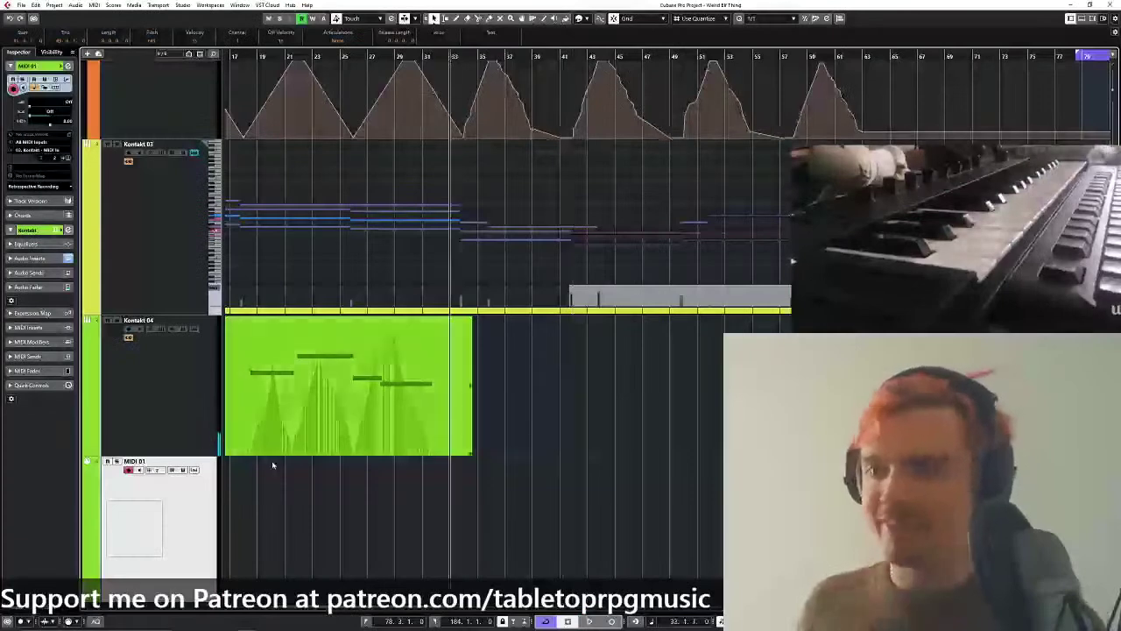
Open the Kontakt instrument of the Kontakt 04 track and try a library search for "fl".
left_click(162, 328)
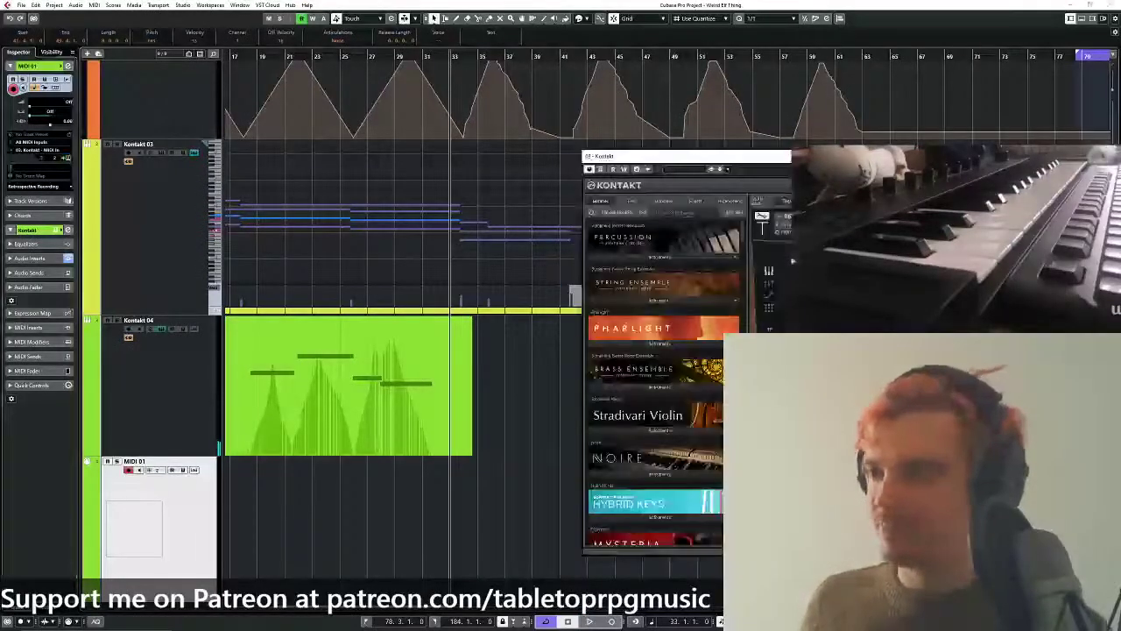
left_click(693, 213)
type("fl")
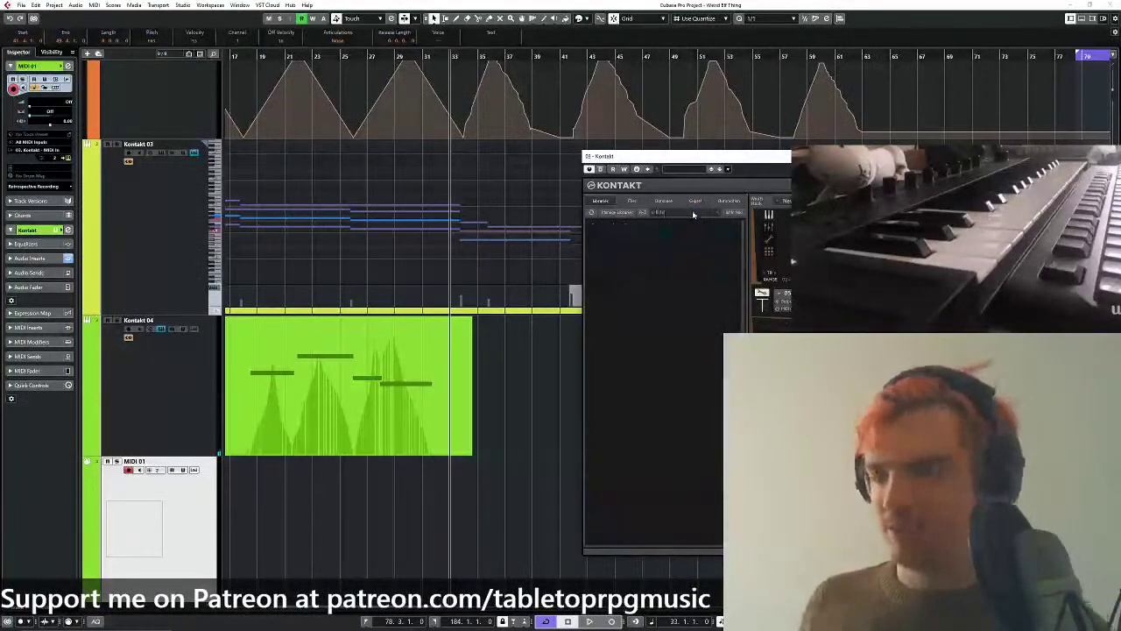
key("BackSpace")
key("BackSpace")
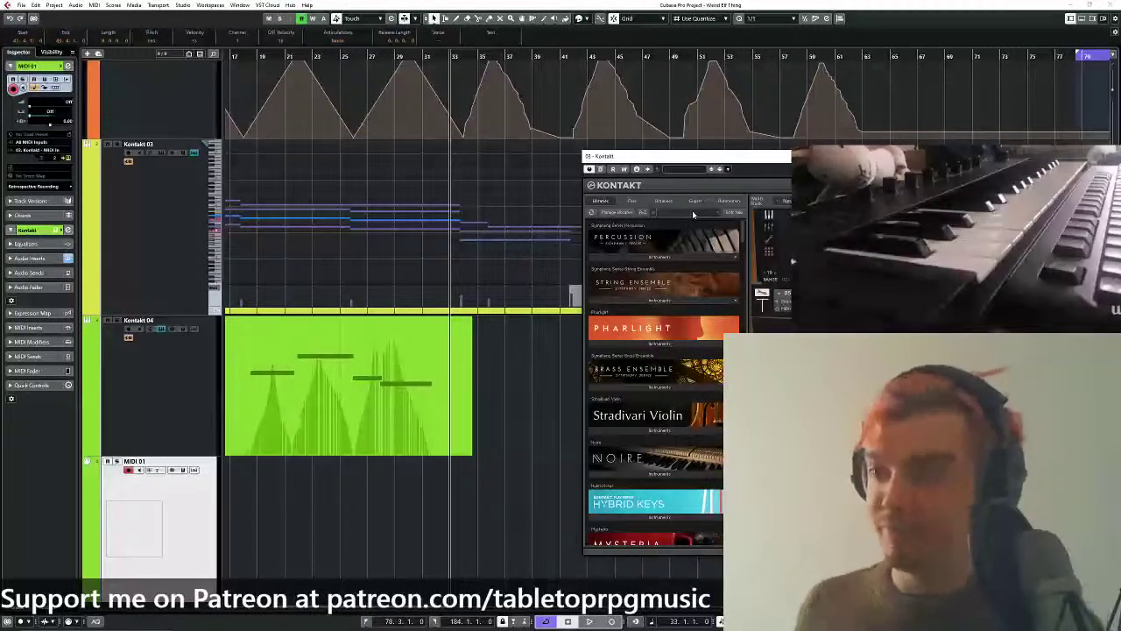
scroll(771, 270, "down", 2)
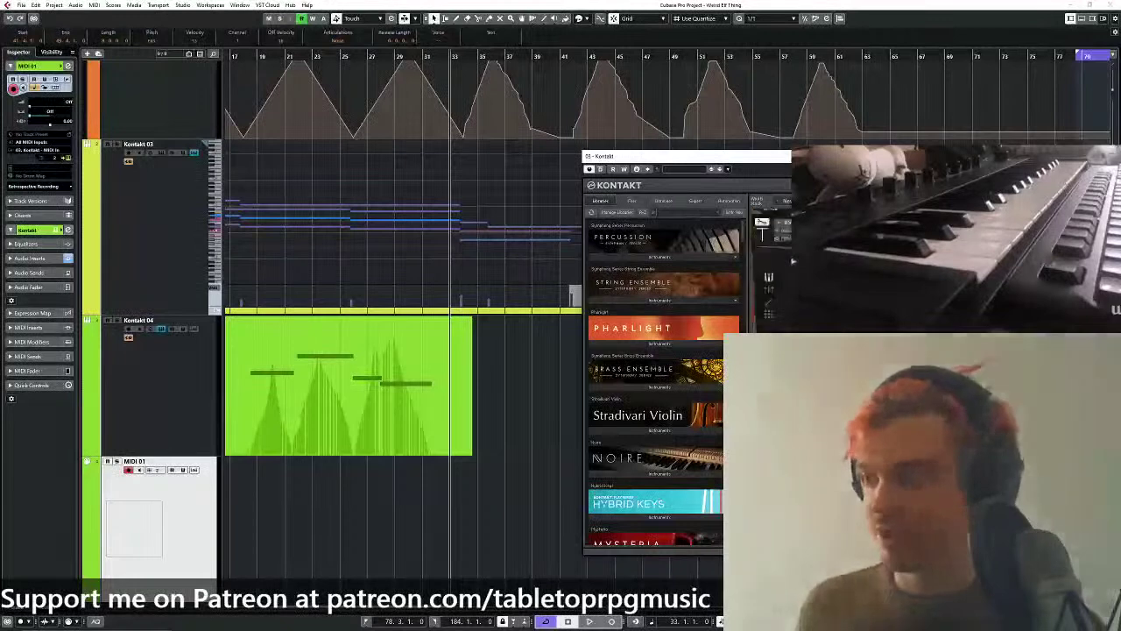
Search the Kontakt libraries for "metr" and load the Strings Mid Legato patch from Metropolis Ark 2.
left_click(668, 212)
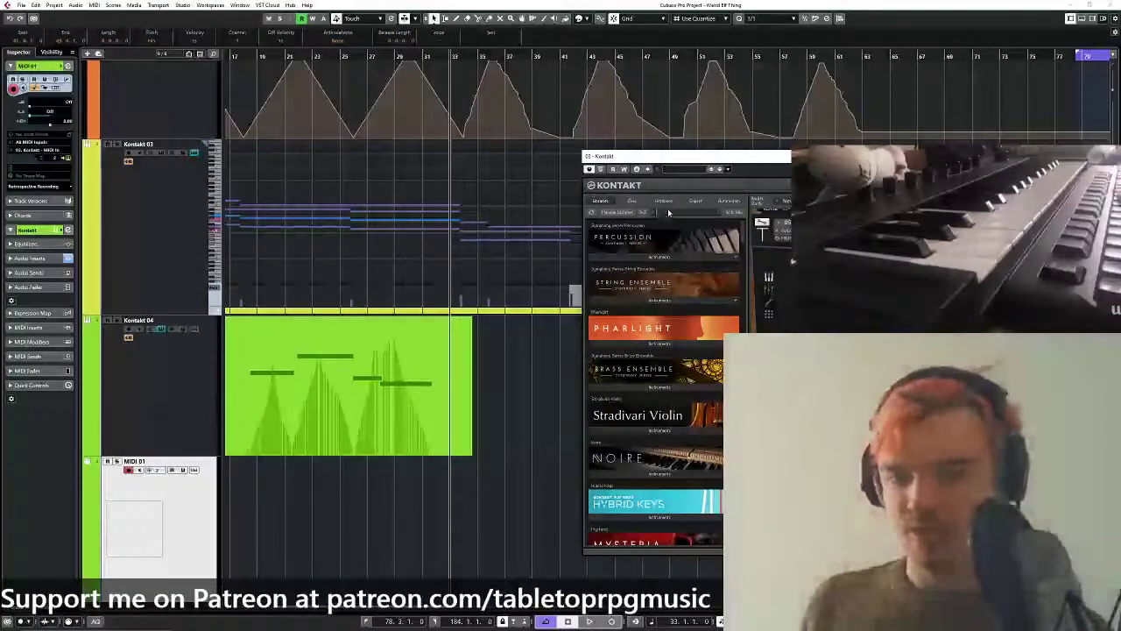
type("retr")
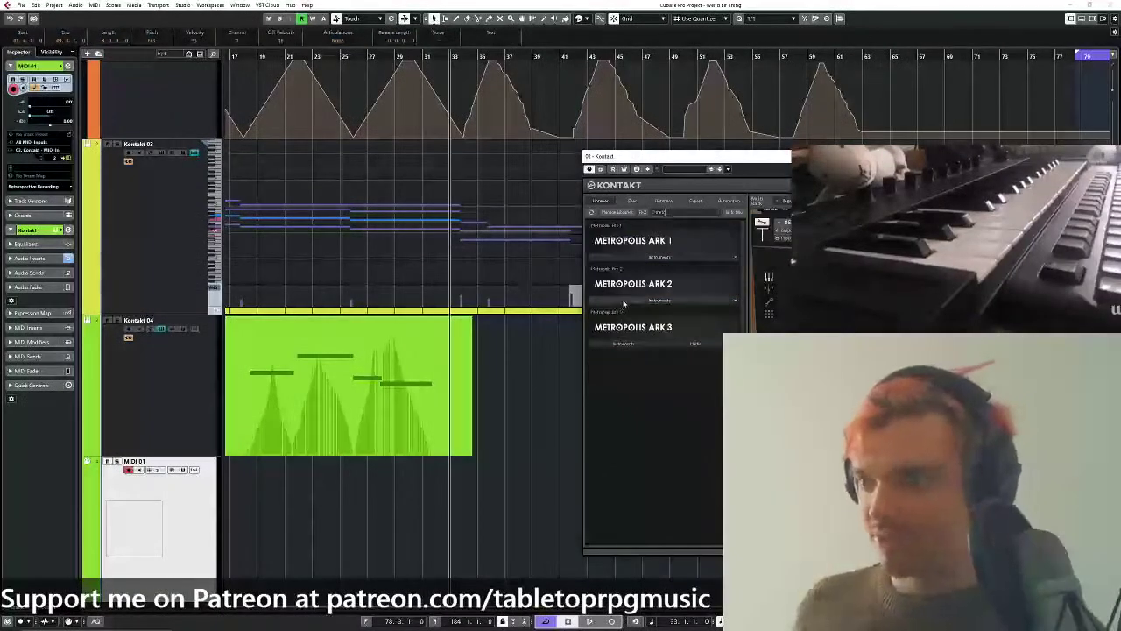
left_click(624, 301)
left_click(637, 312)
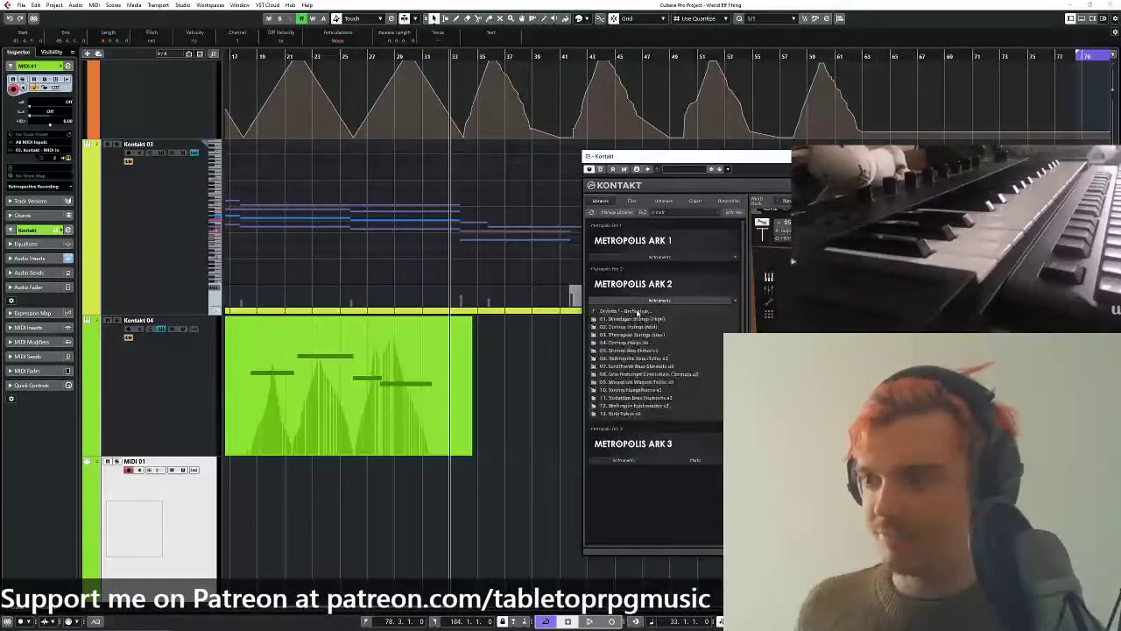
left_click(642, 326)
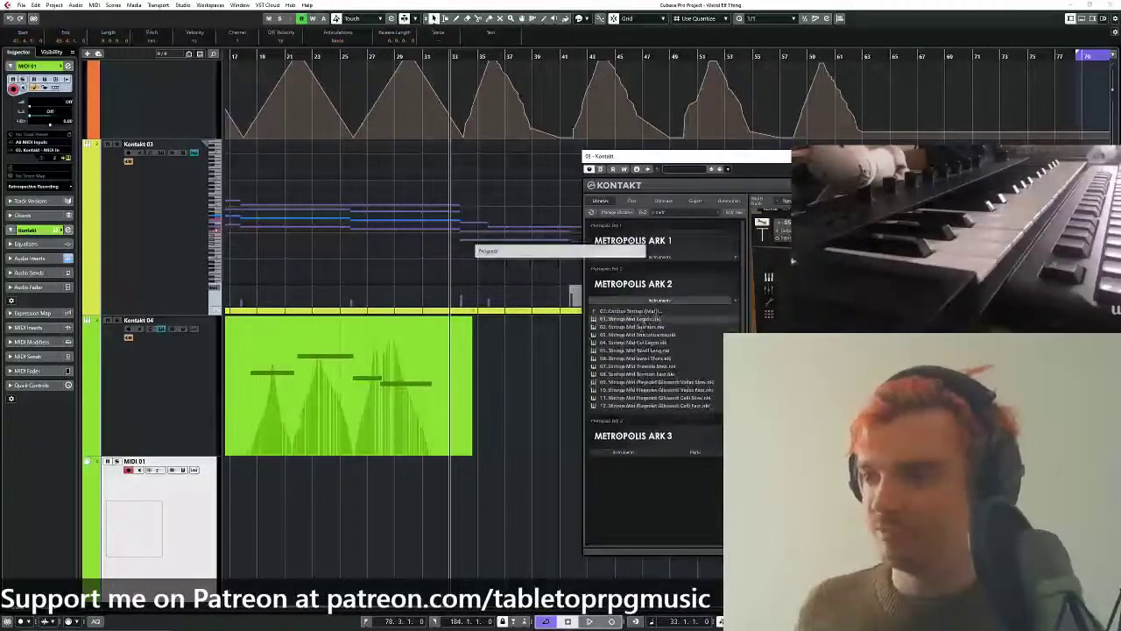
scroll(793, 261, "down", 3)
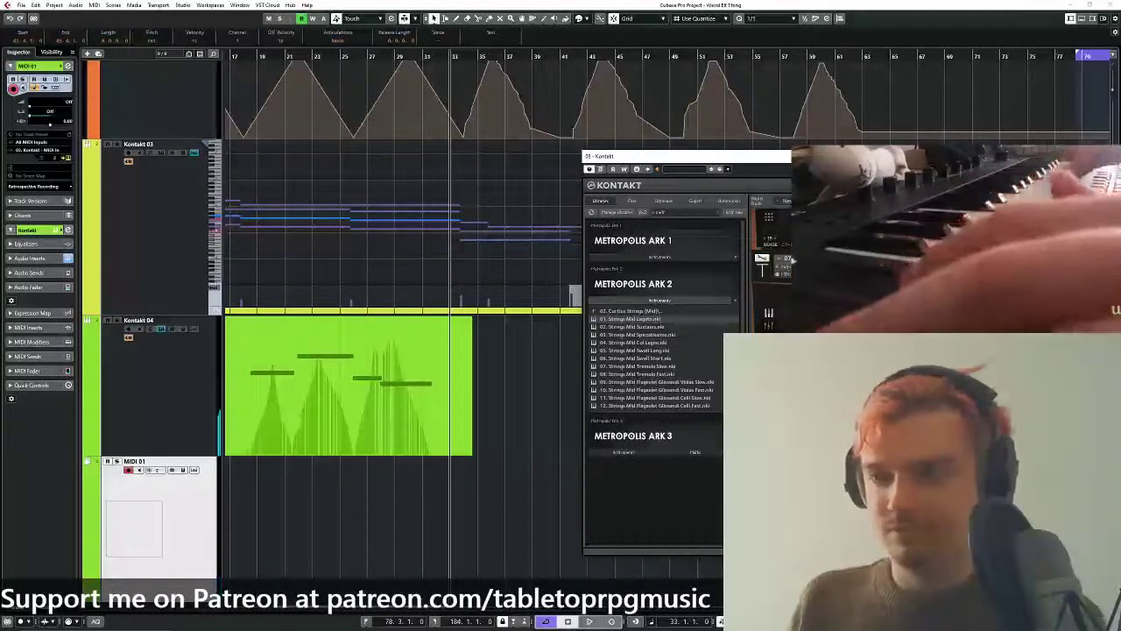
Play from bar 31 to about bar 42 while performing a mid strings melody on MIDI 01 and writing its modulation automation.
left_click(425, 56)
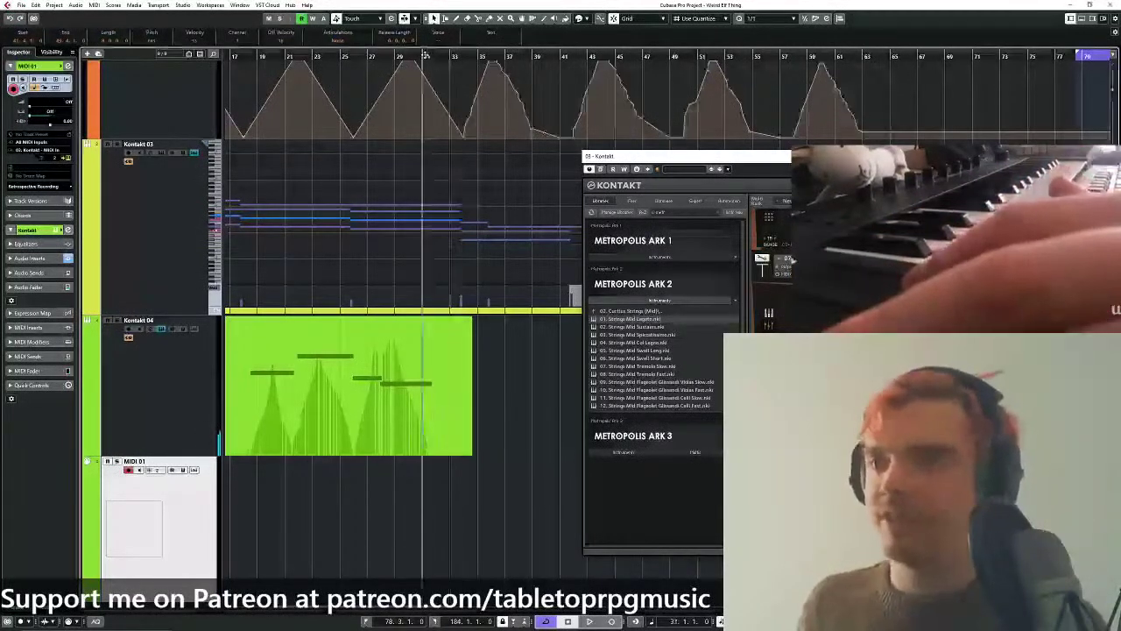
key("space")
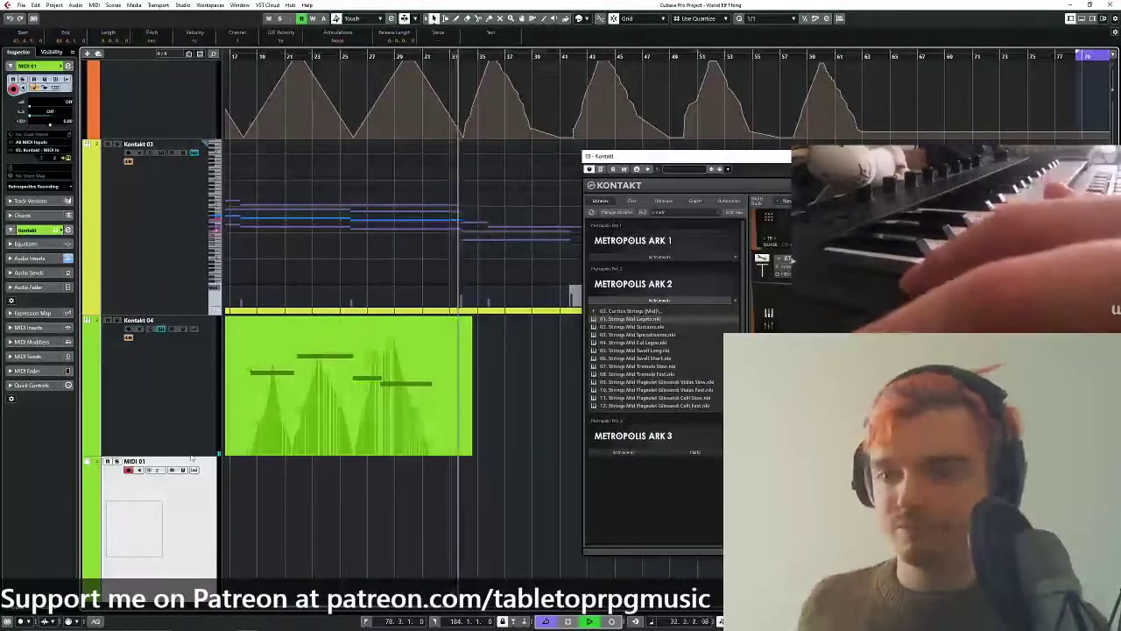
scroll(480, 408, "right", 3)
scroll(480, 407, "down", 1)
left_click_drag(480, 408, 520, 397)
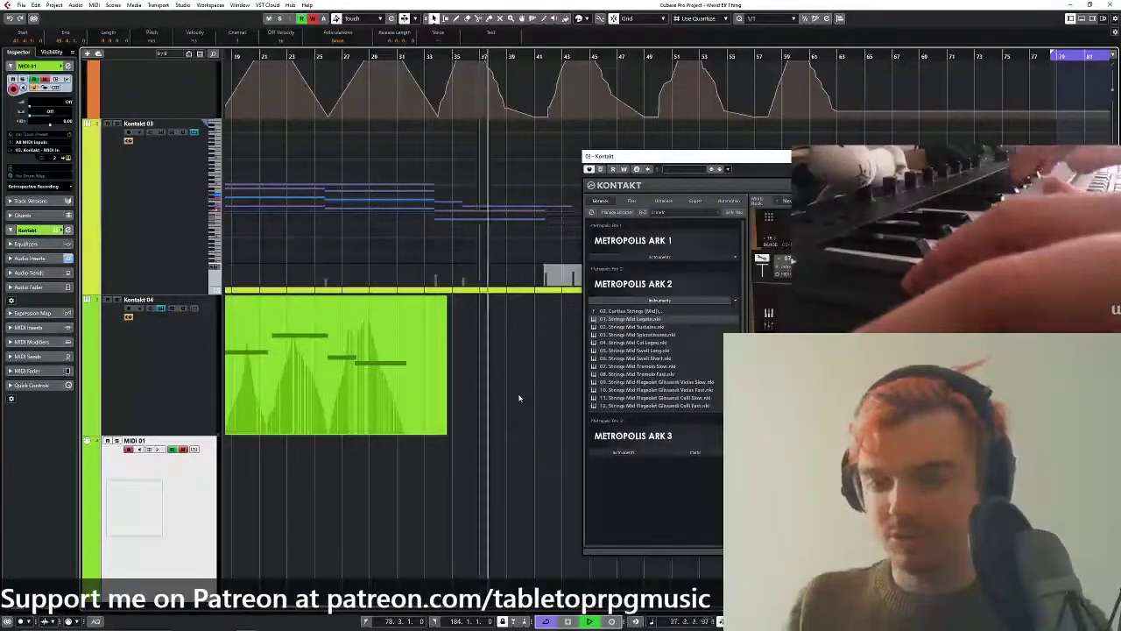
scroll(518, 398, "down", 5)
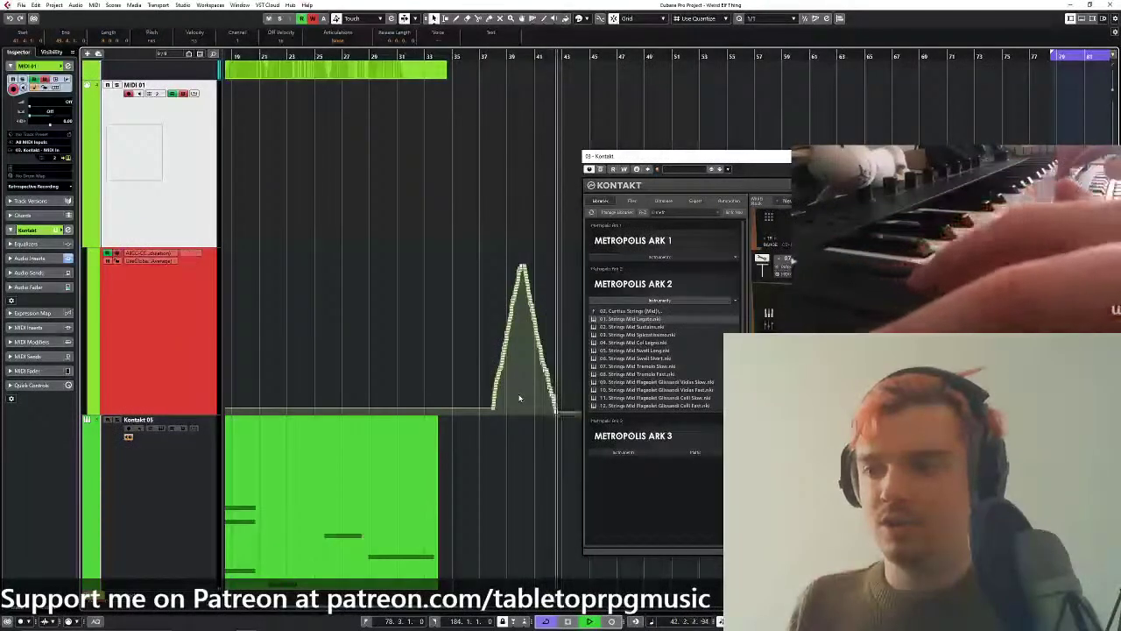
key("space")
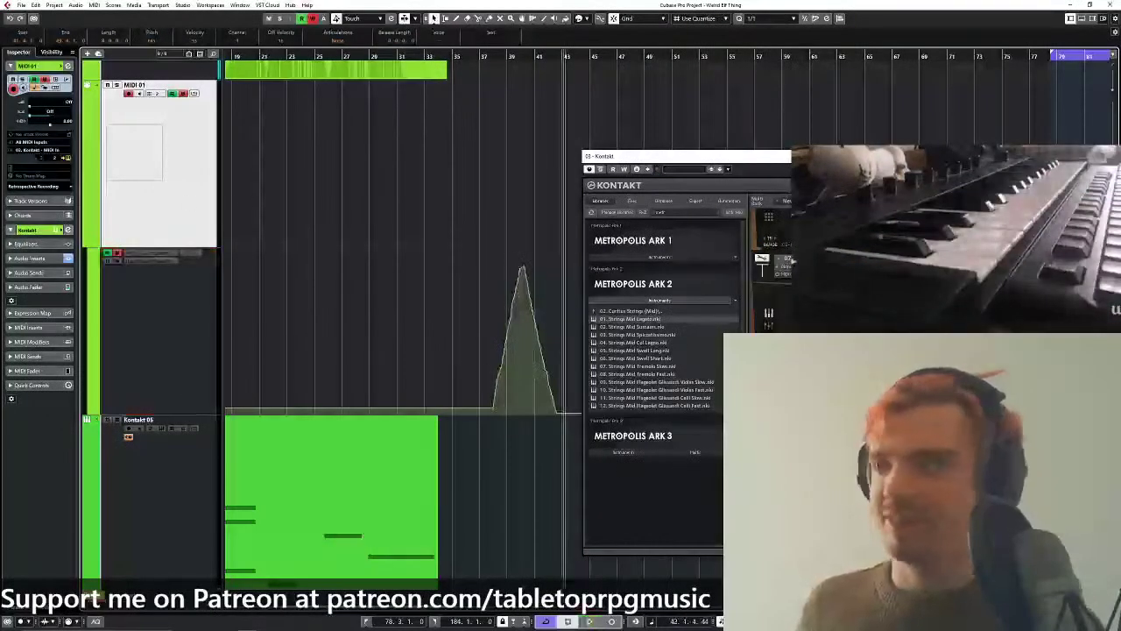
Insert the retrospective recording of the MIDI 01 track as a linear recording.
left_click(67, 159)
left_click(67, 187)
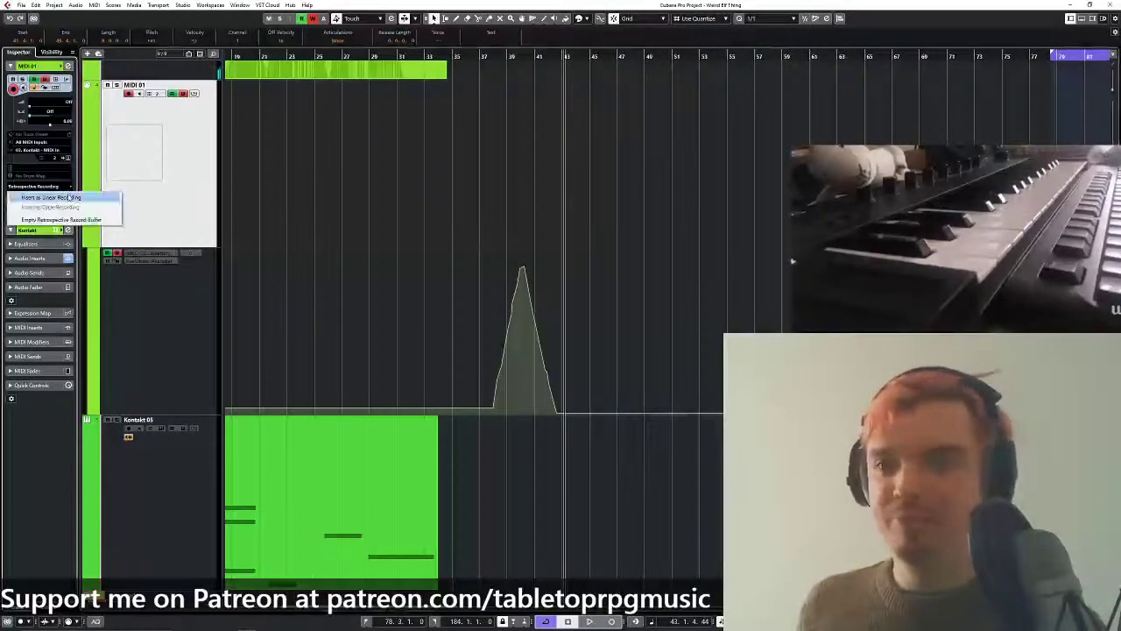
left_click(70, 197)
scroll(530, 208, "up", 5)
scroll(388, 57, "down", 1)
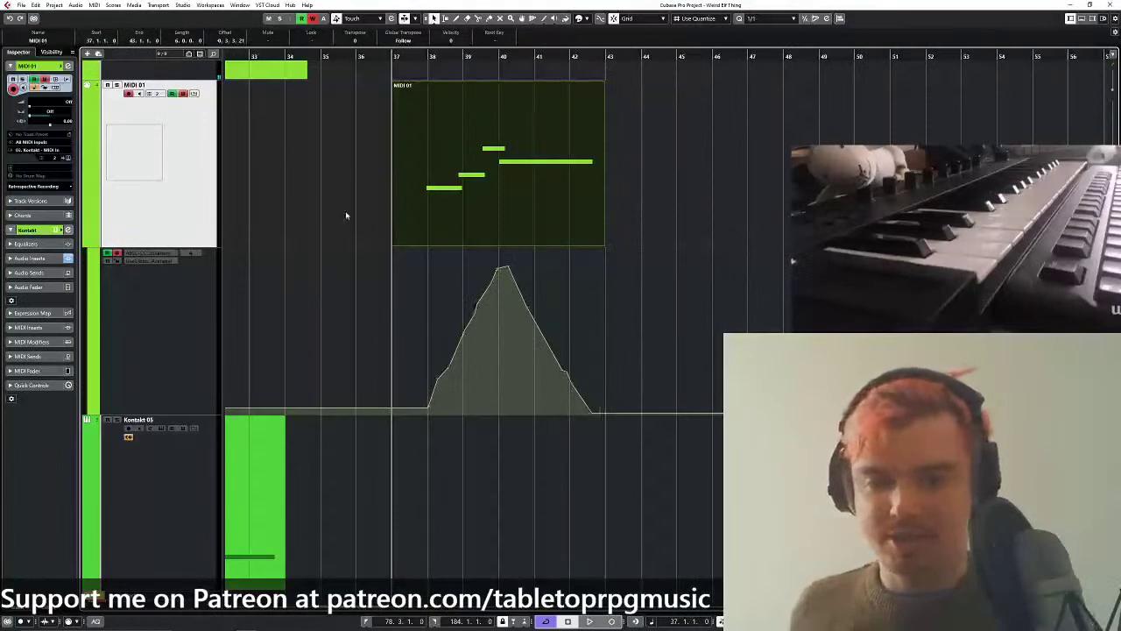
Turn off automation writing on the MIDI 01 track.
scroll(330, 210, "up", 4)
left_click_drag(437, 179, 420, 330)
scroll(427, 282, "down", 4)
scroll(413, 456, "down", 2)
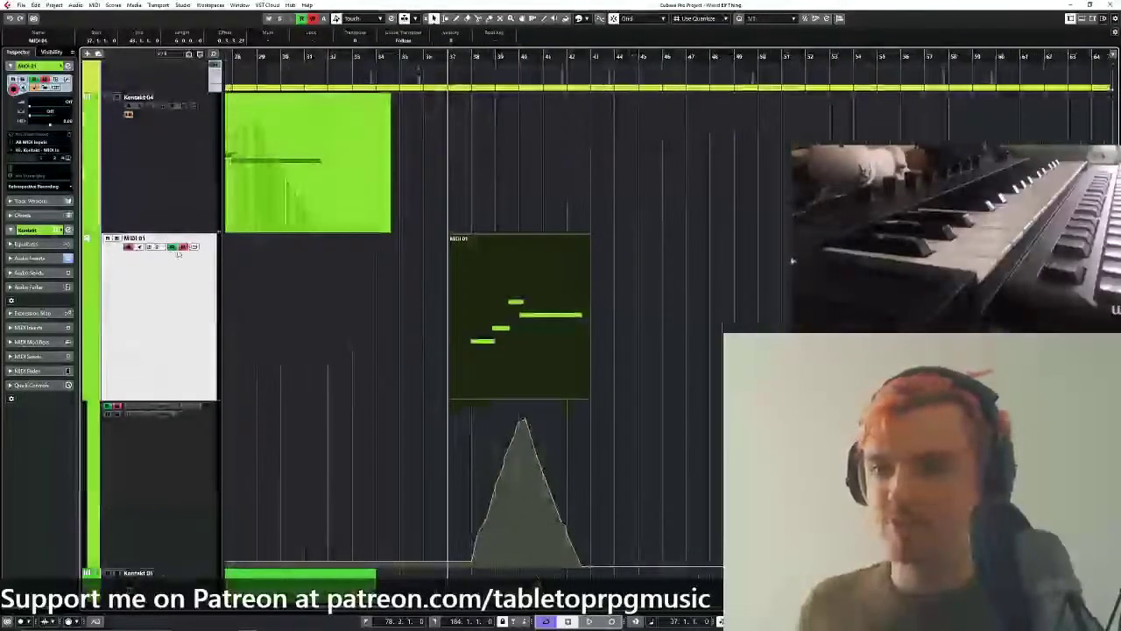
scroll(417, 317, "down", 2)
left_click(407, 306)
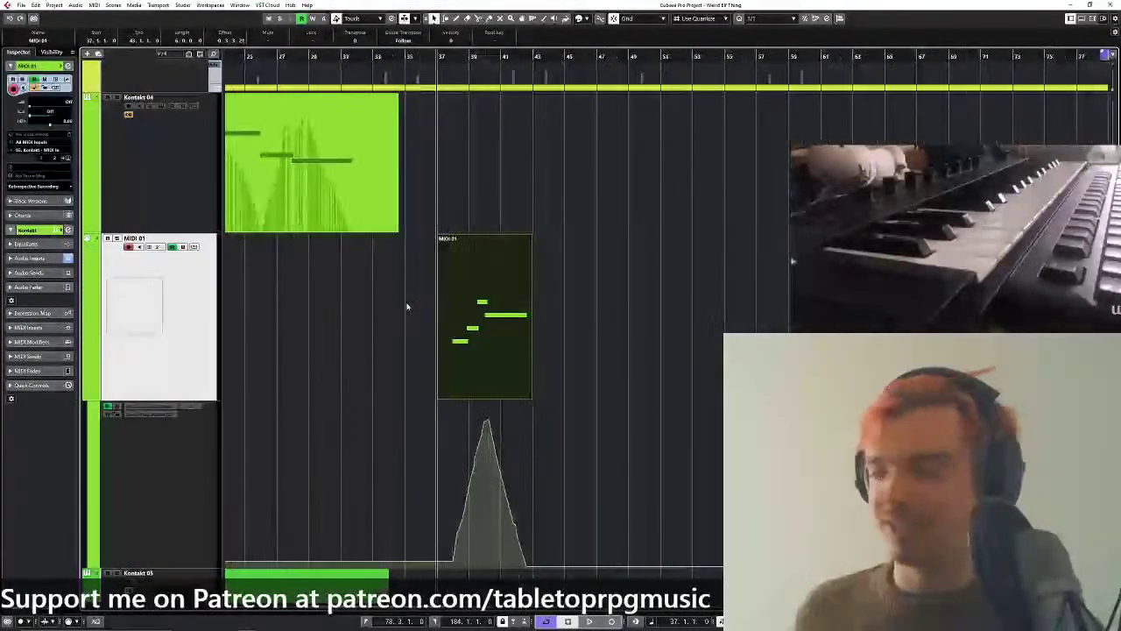
Play the recorded MIDI 01 melody from bar 37 and examine its notes in the in-place editor.
key("space")
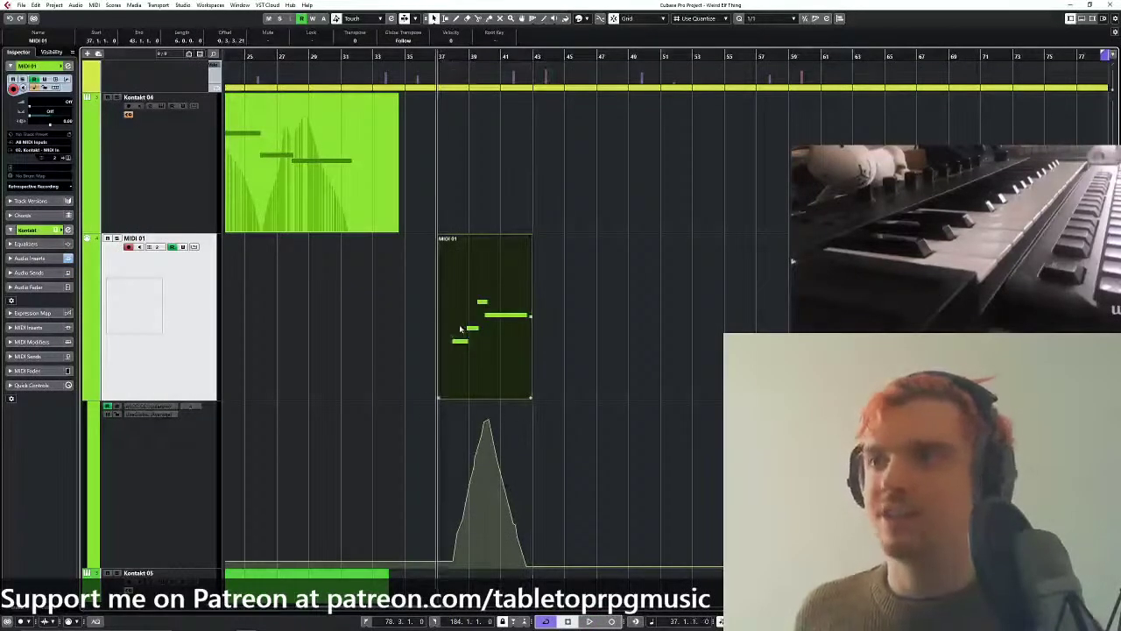
scroll(367, 324, "up", 2)
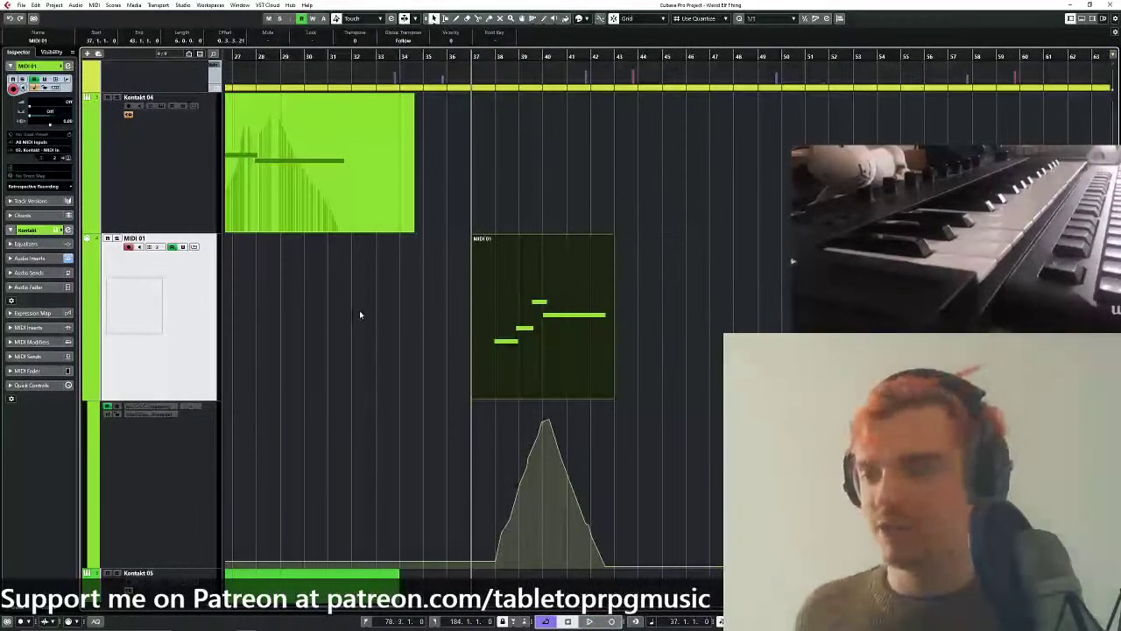
key("space")
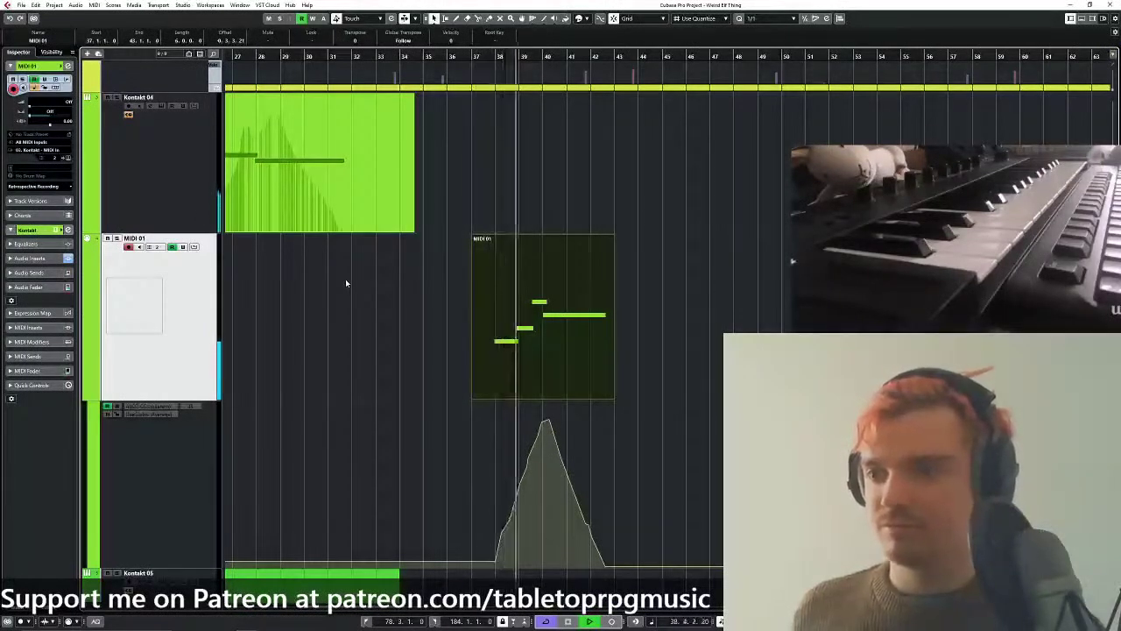
left_click(195, 247)
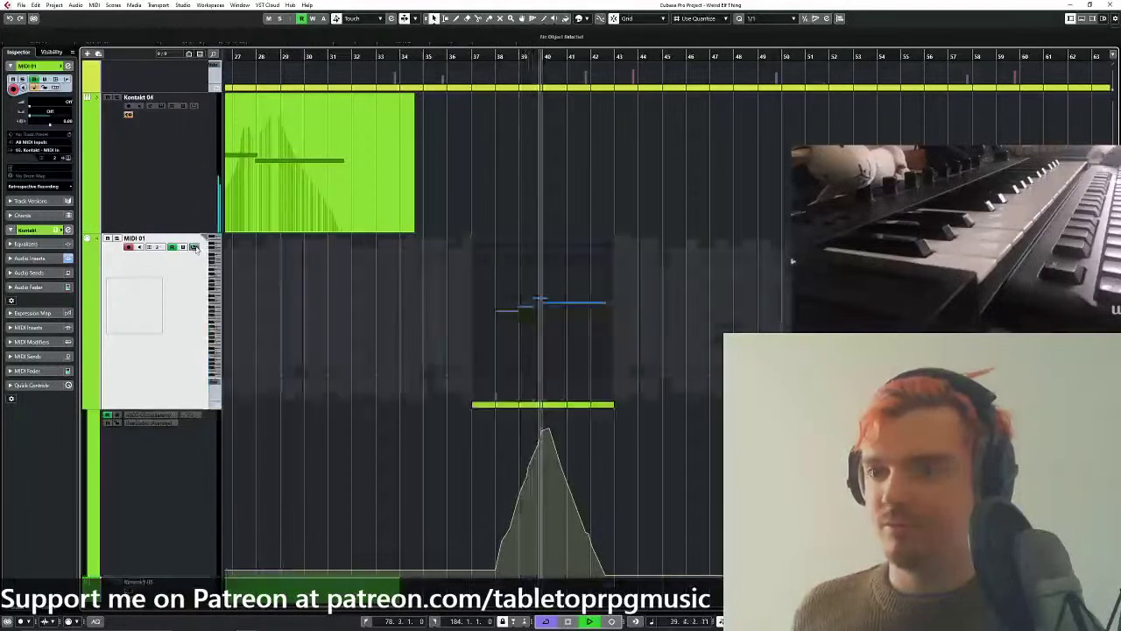
scroll(535, 297, "up", 3)
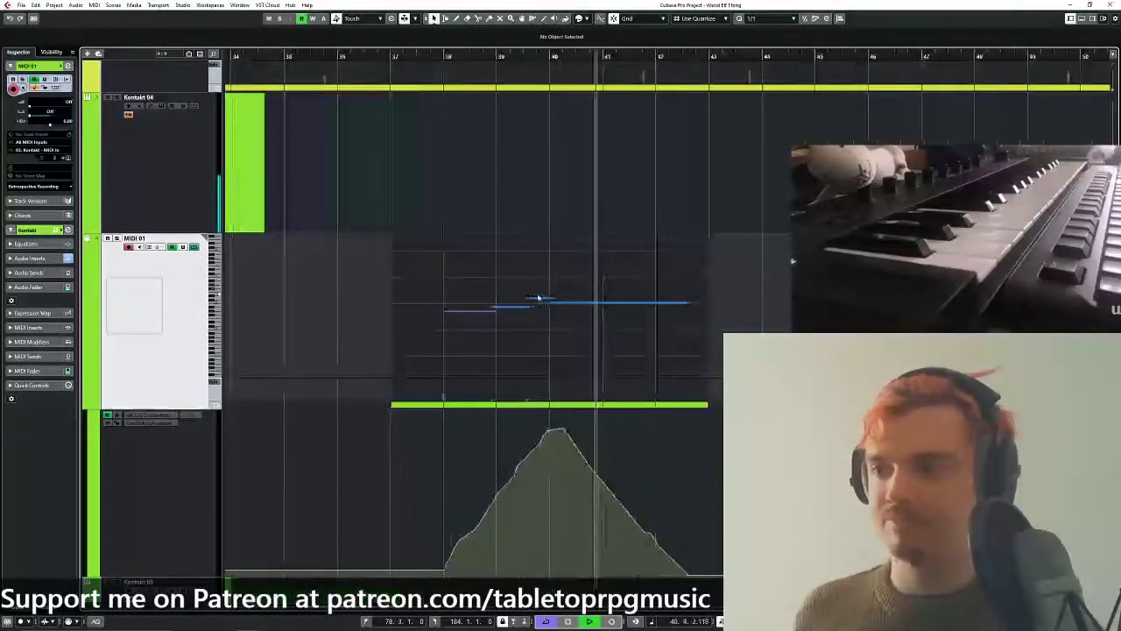
scroll(538, 298, "down", 4)
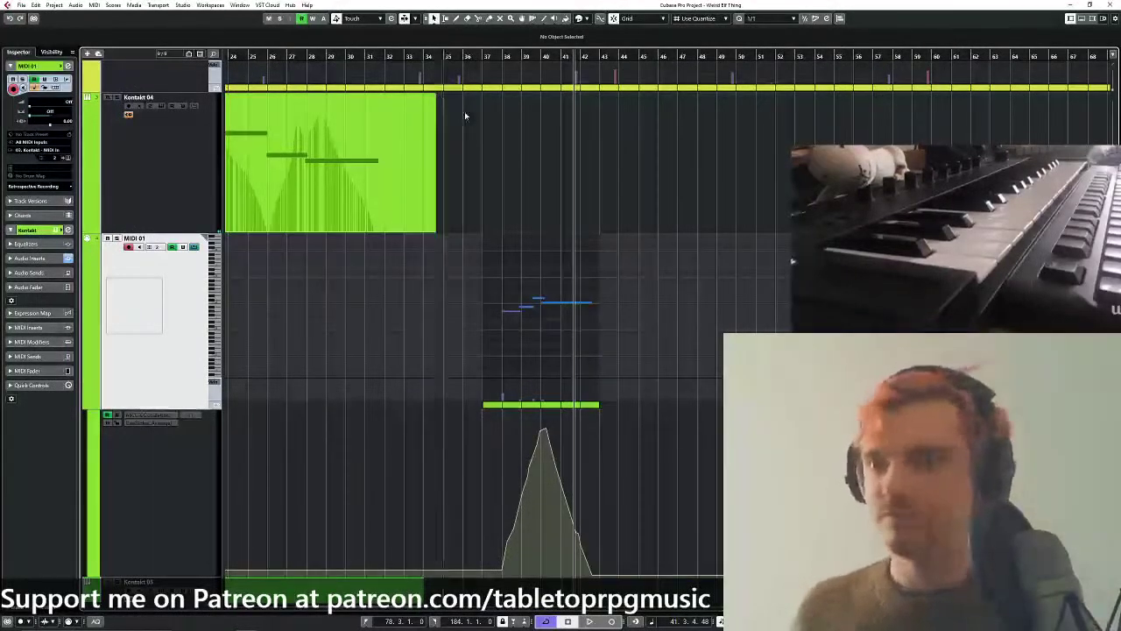
Play the passage from about bar 34 and close the in-place editor of the MIDI 01 track.
scroll(465, 116, "up", 5)
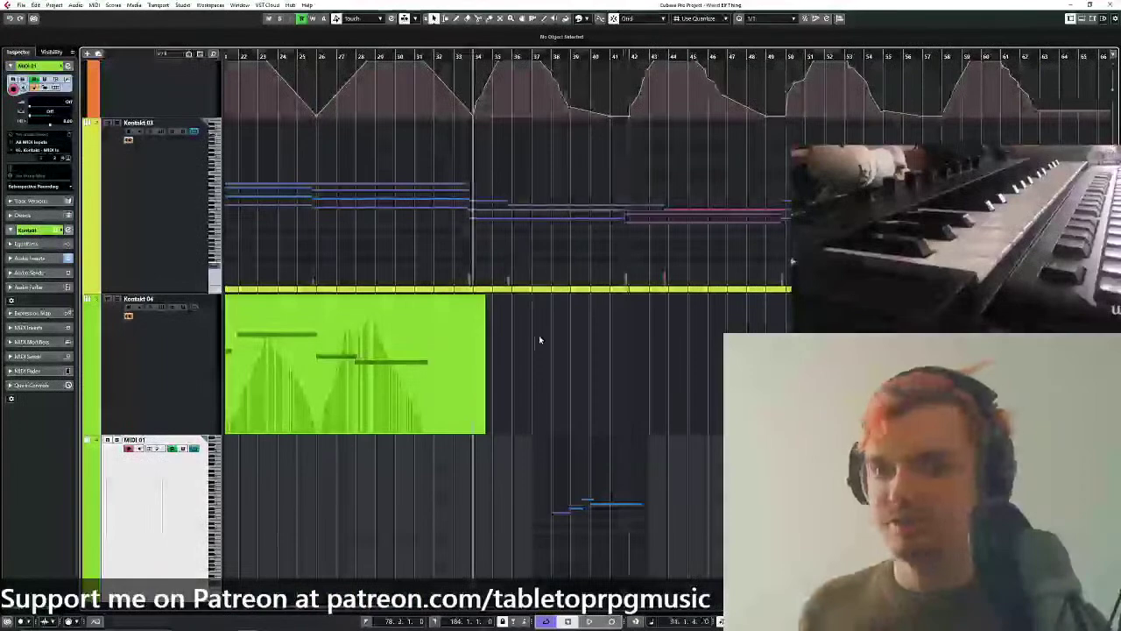
left_click_drag(539, 338, 551, 399)
key("space")
scroll(551, 397, "down", 2)
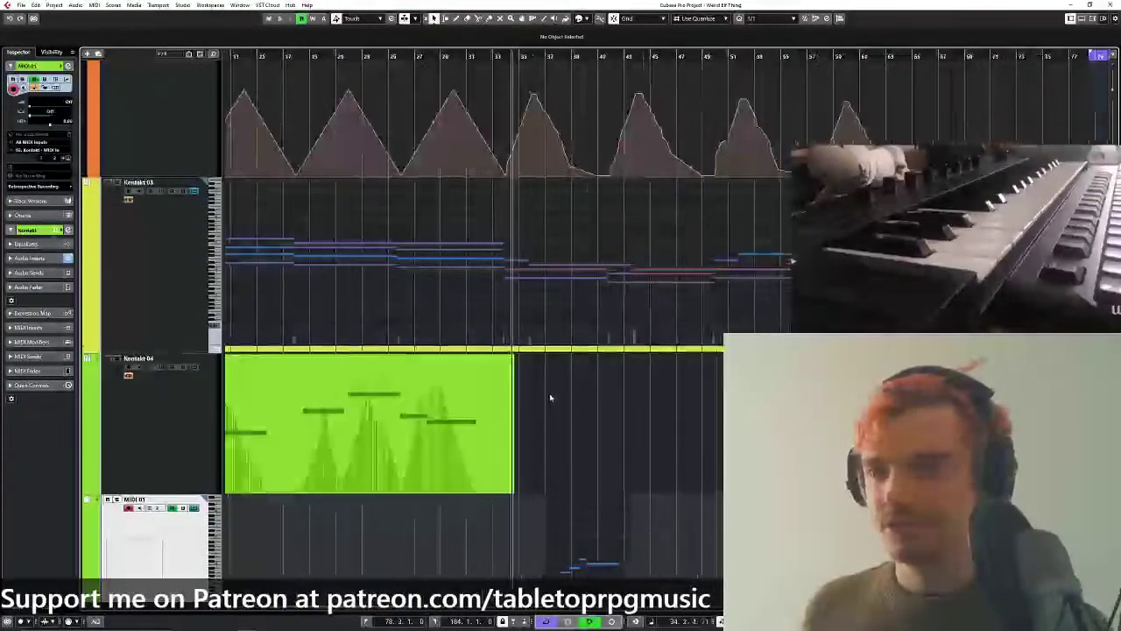
scroll(551, 397, "down", 1)
left_click(194, 453)
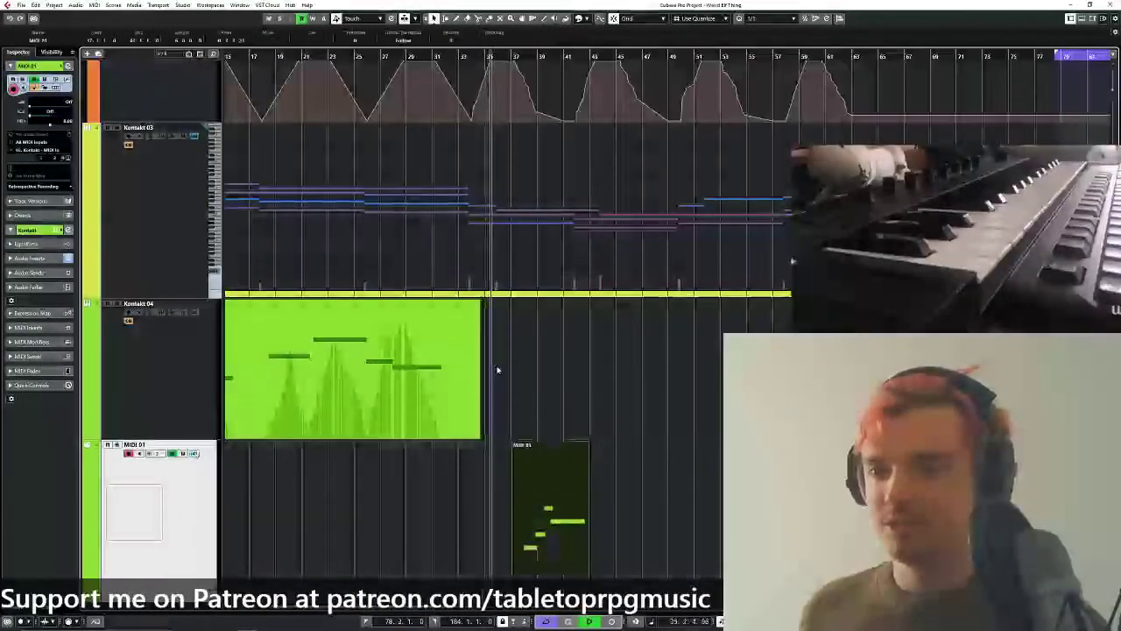
Solo the Kontakt 03 track and listen to its chords from bar 34 to about bar 36.
scroll(457, 74, "up", 2)
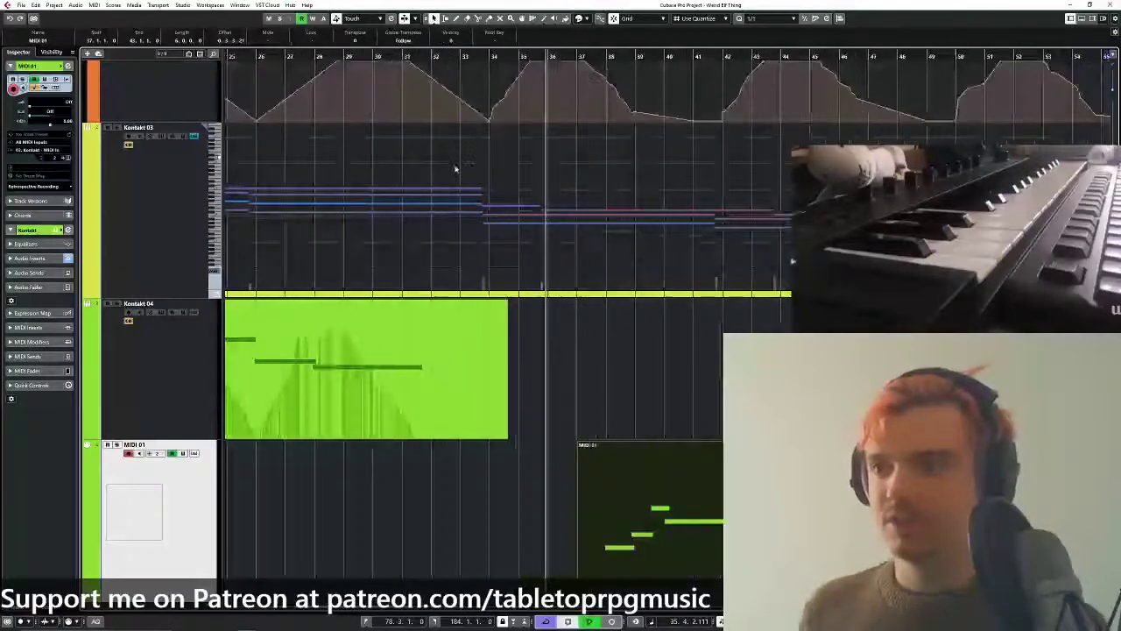
left_click(118, 128)
scroll(479, 263, "down", 2)
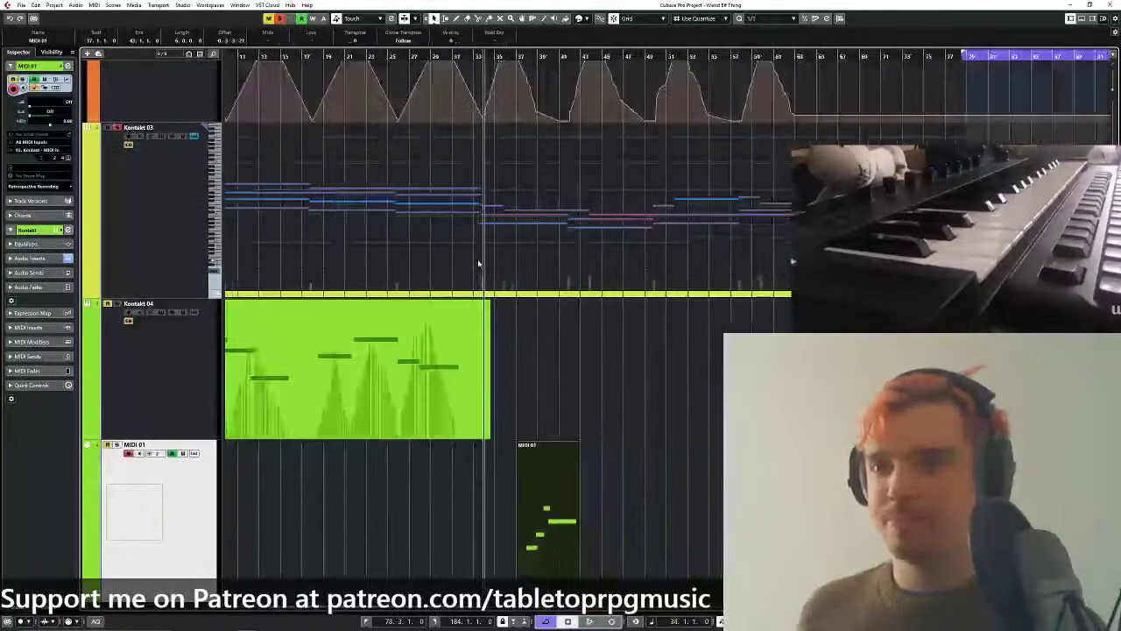
key("space")
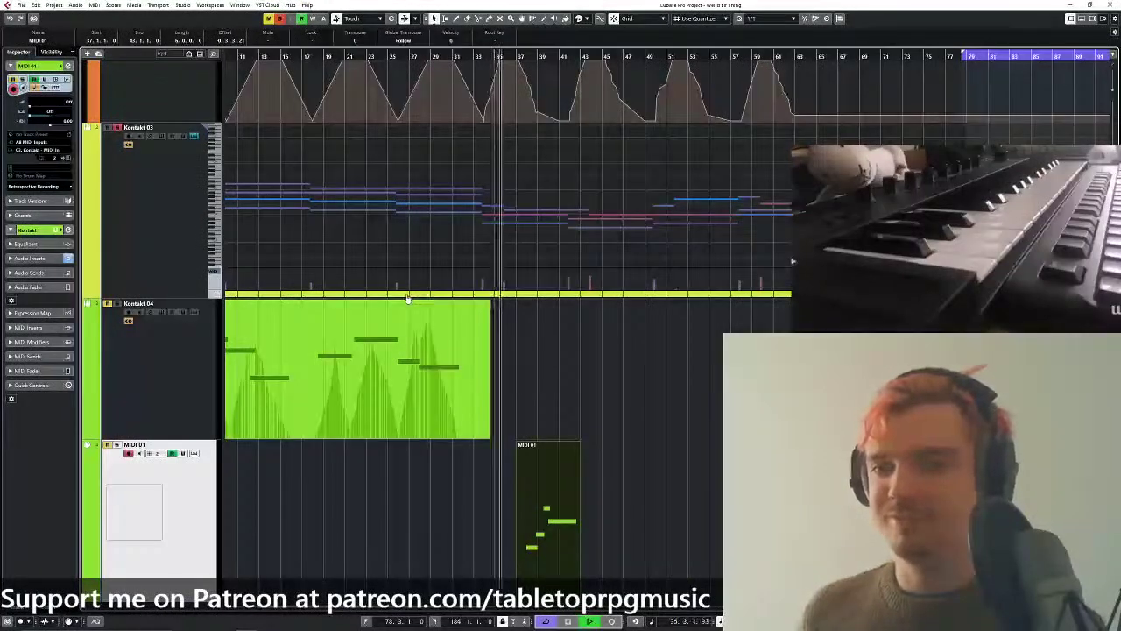
scroll(558, 263, "up", 2)
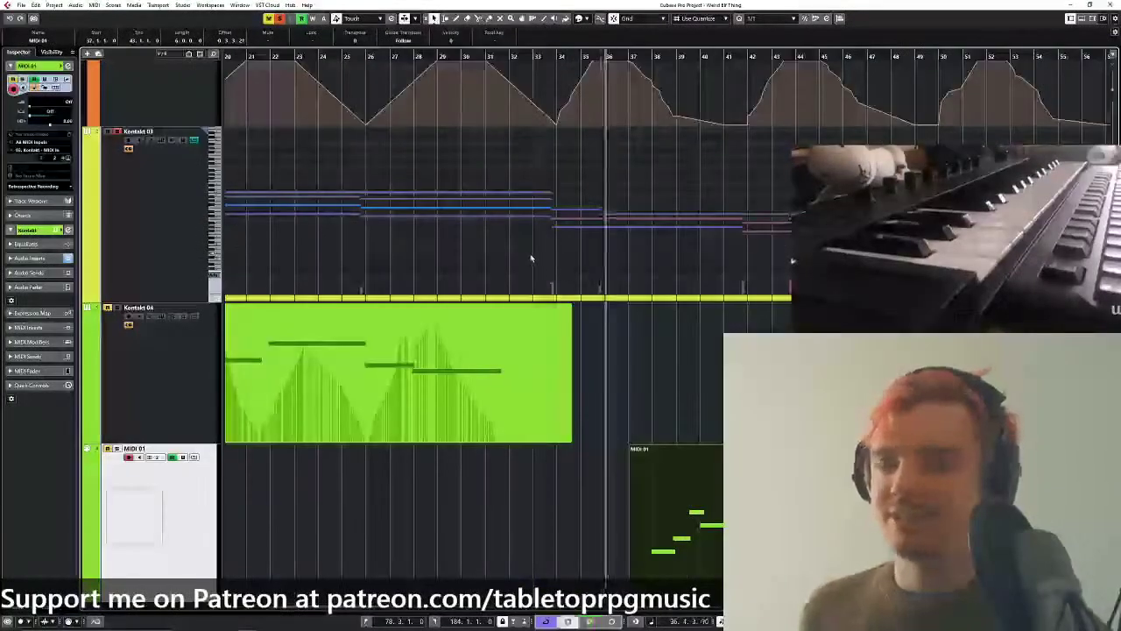
scroll(530, 258, "down", 2)
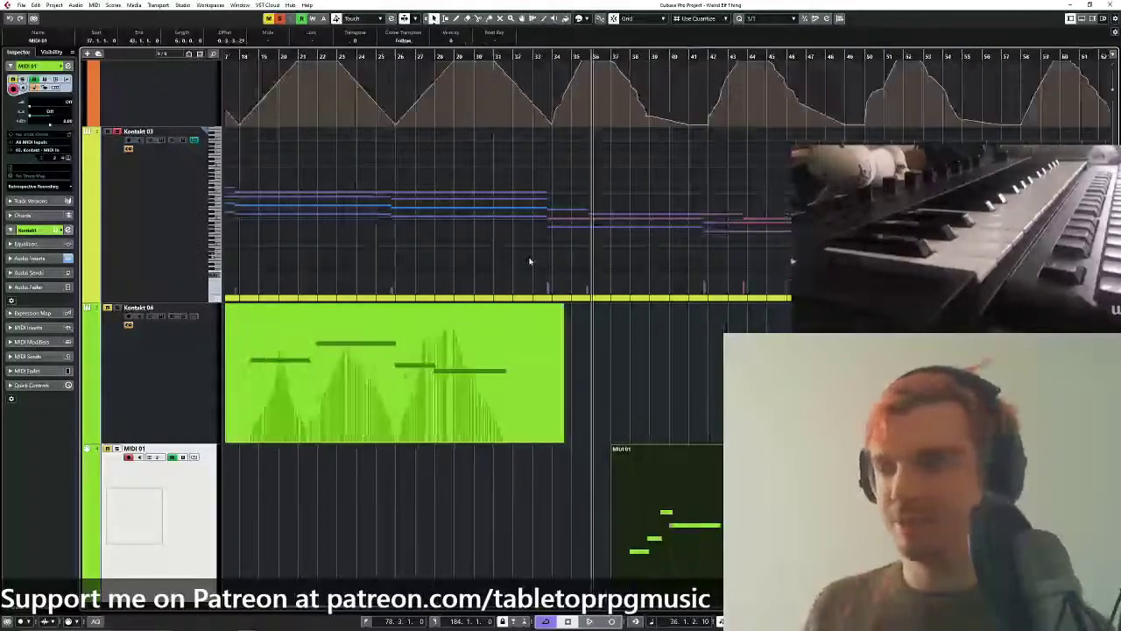
Select the velocities of the Kontakt 03 chords up to about bar 60 and make Kontakt 03 the active track.
left_click_drag(742, 169, 230, 281)
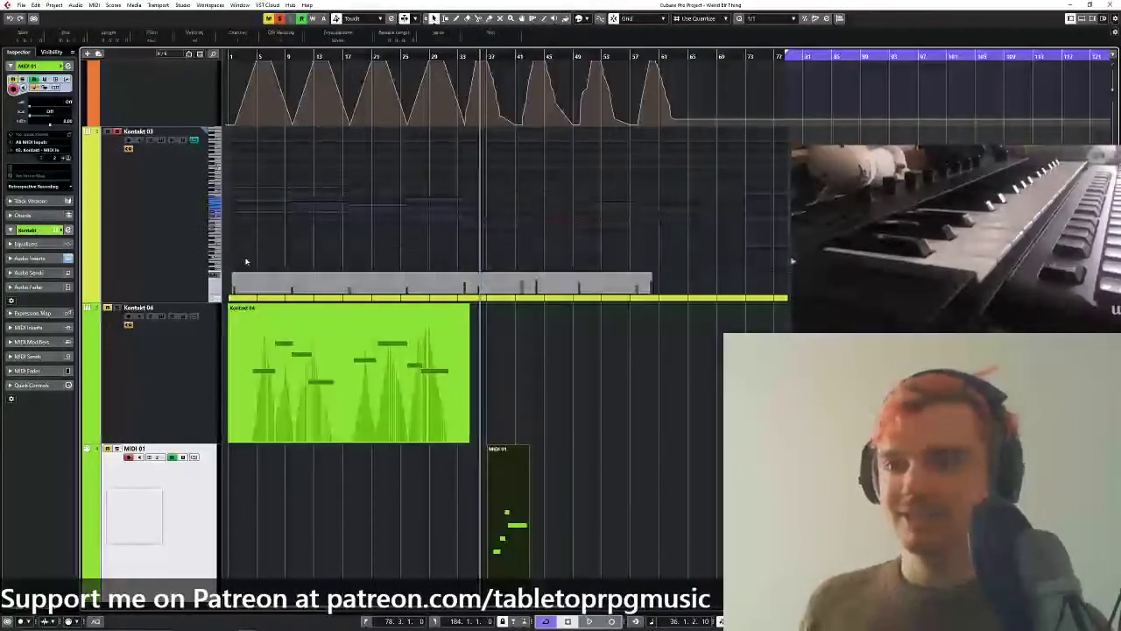
left_click(172, 244)
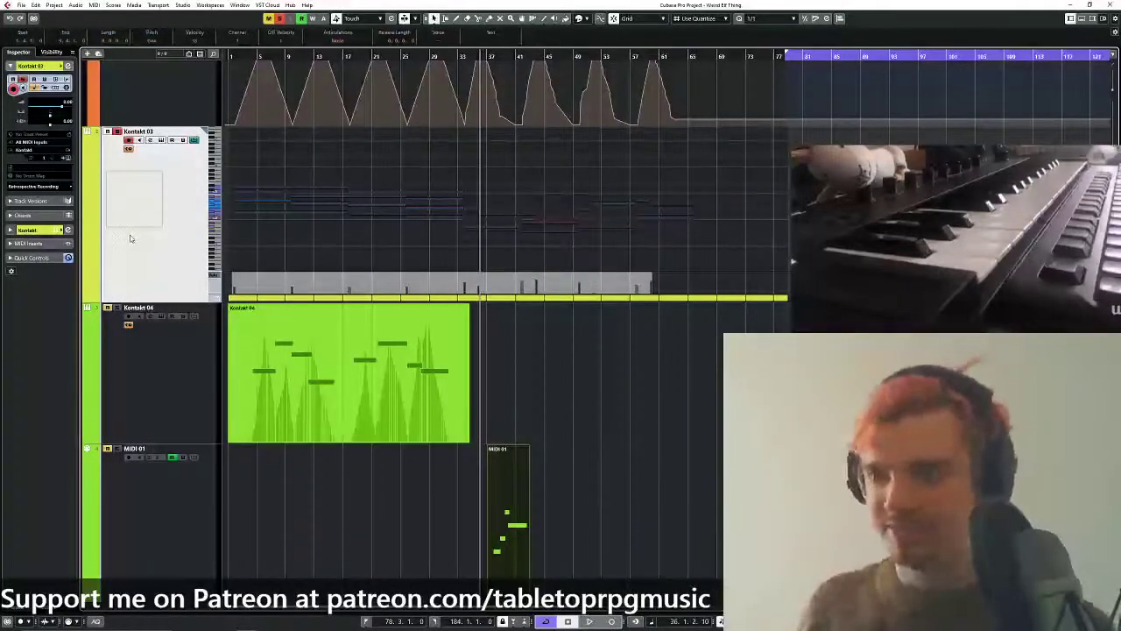
scroll(386, 227, "up", 2)
Set the quantize value to 1/8 and place the playback cursor at bar 33, beat 4.
left_click_drag(557, 56, 617, 246)
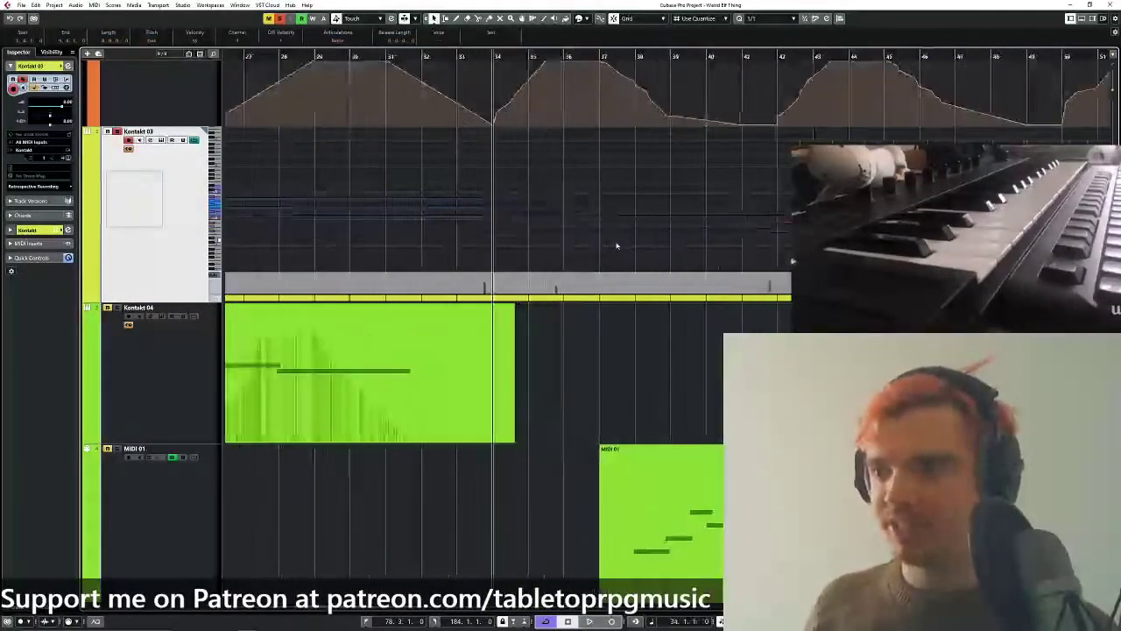
scroll(487, 83, "up", 2)
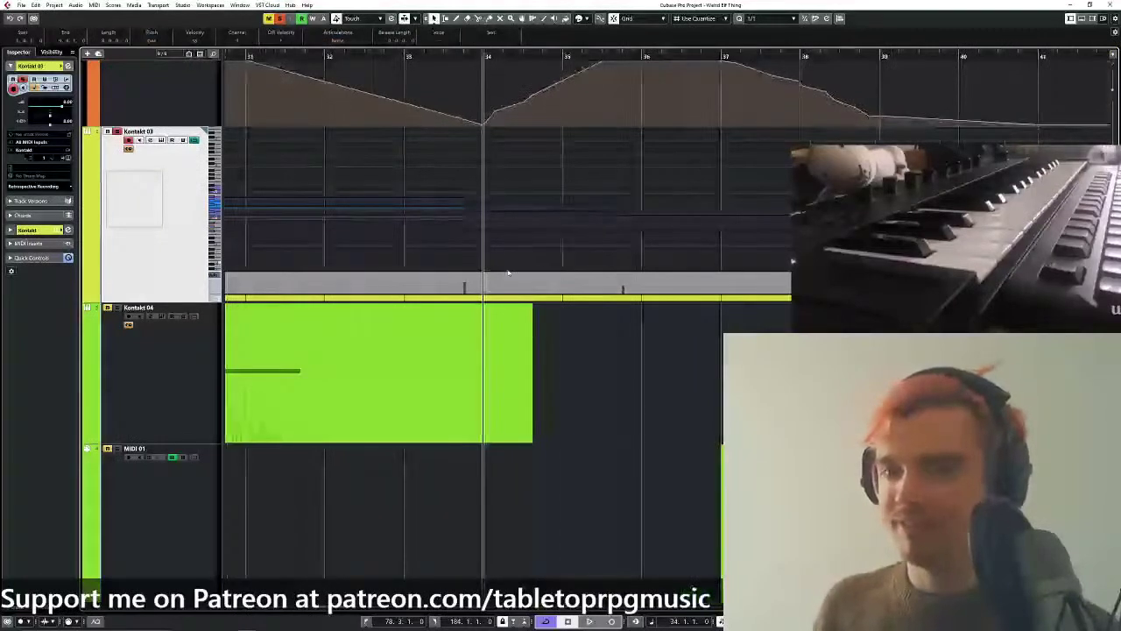
left_click(771, 19)
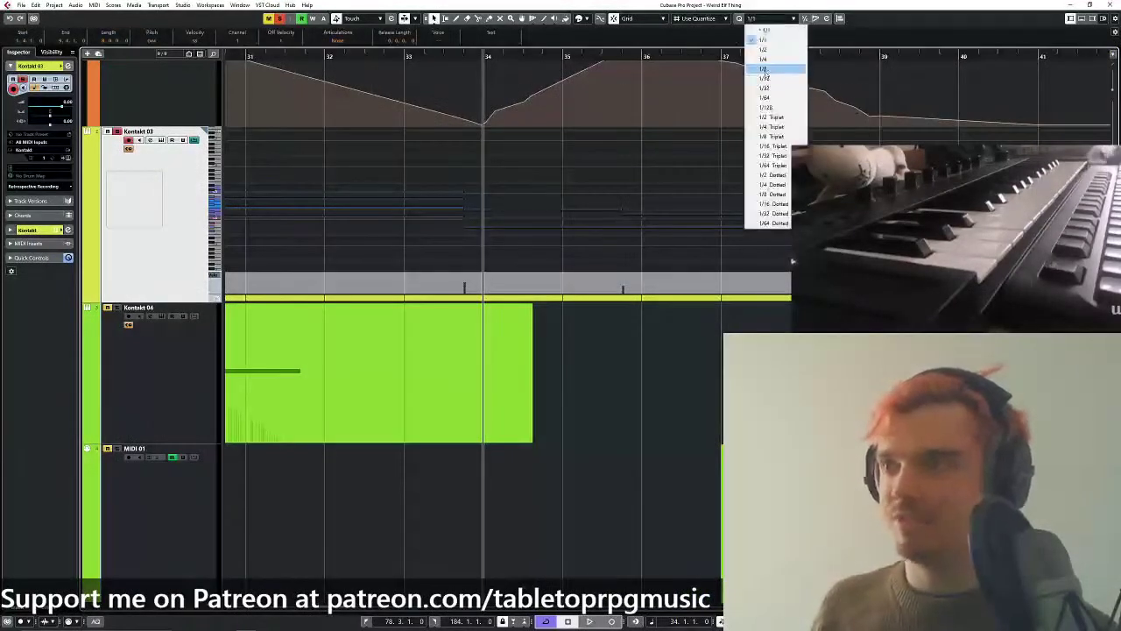
left_click(764, 69)
left_click(463, 56)
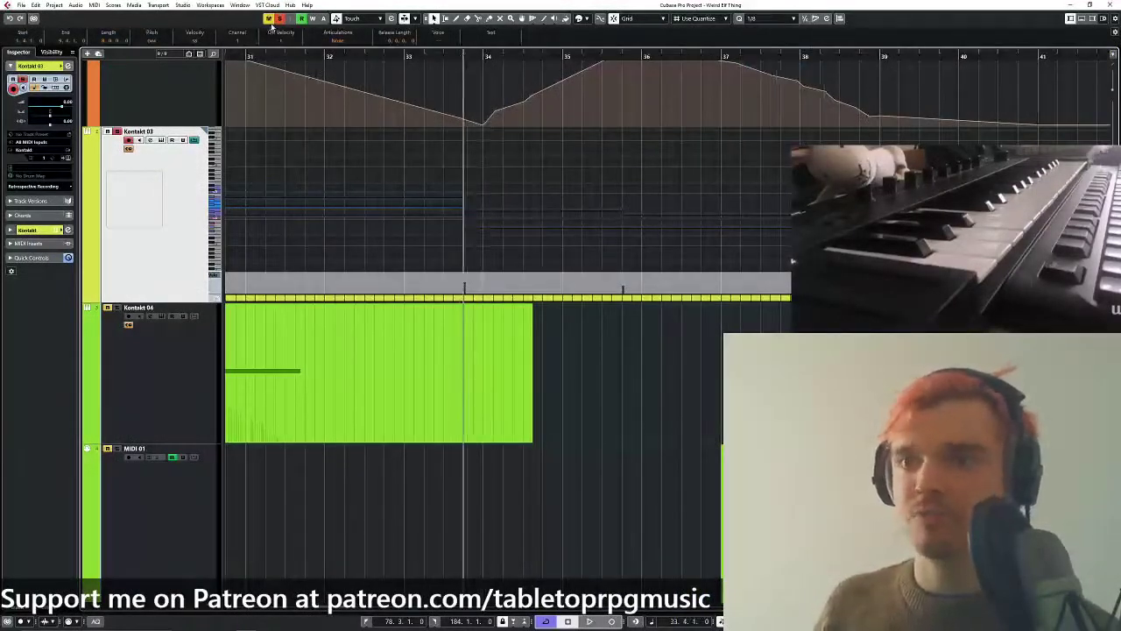
Clear all solos and mutes, play the full passage from bar 33, and select the MIDI 01 track.
scroll(477, 153, "down", 3)
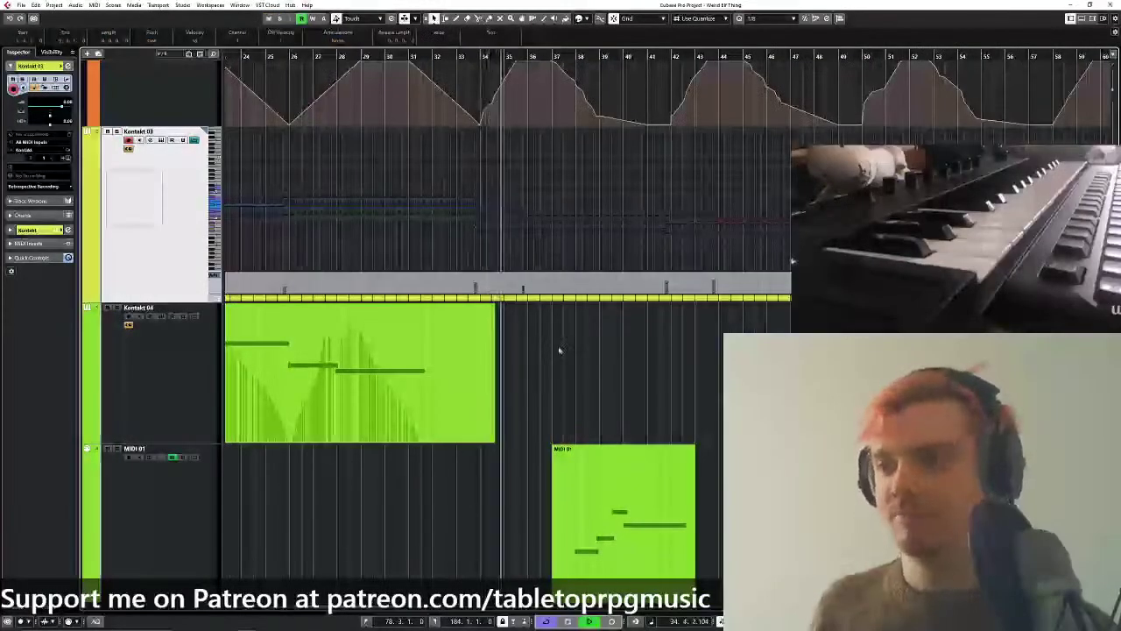
scroll(410, 263, "down", 2)
scroll(424, 303, "down", 2)
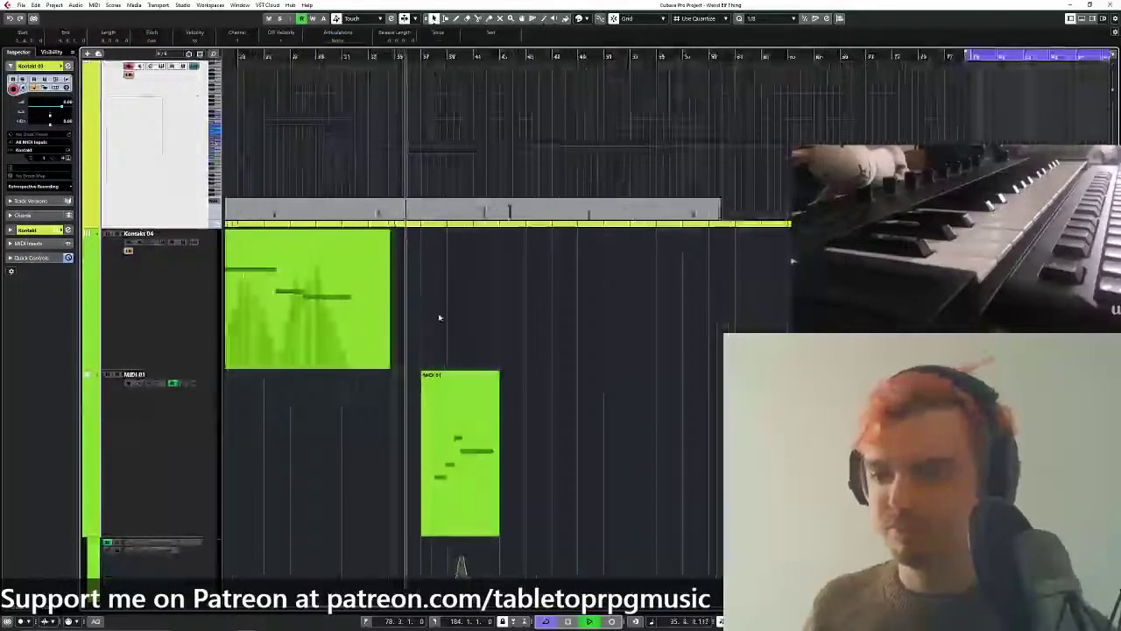
scroll(439, 318, "down", 3)
left_click(170, 338)
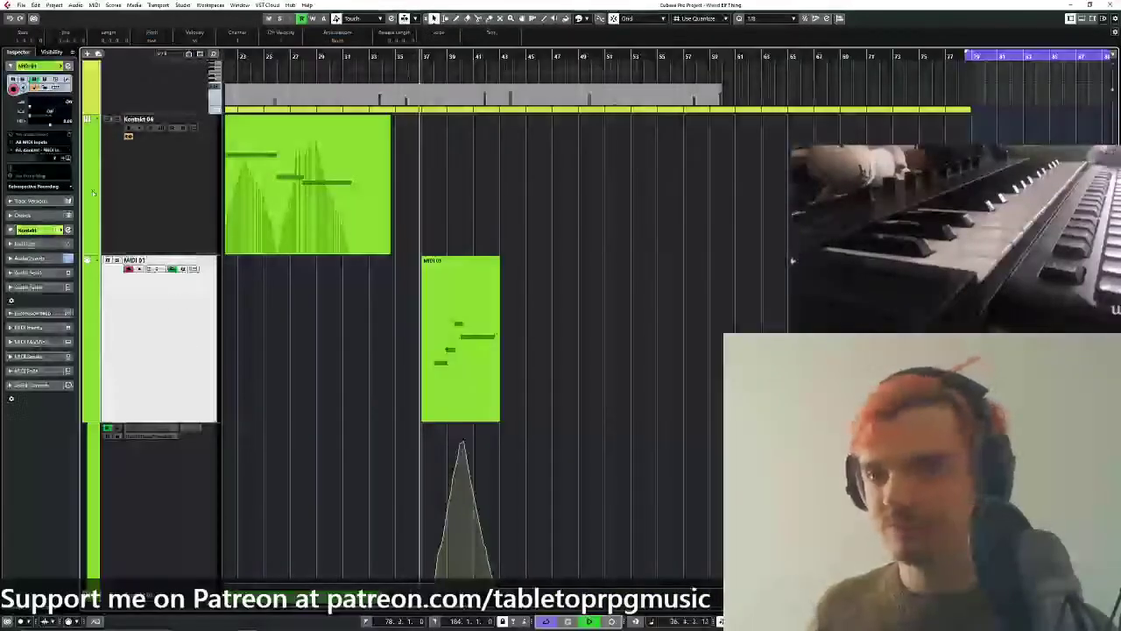
Open the MIDI 01 part for in-place editing and adjust the starts and lengths of its middle melody notes between bars 38 and 40.
scroll(412, 350, "down", 2)
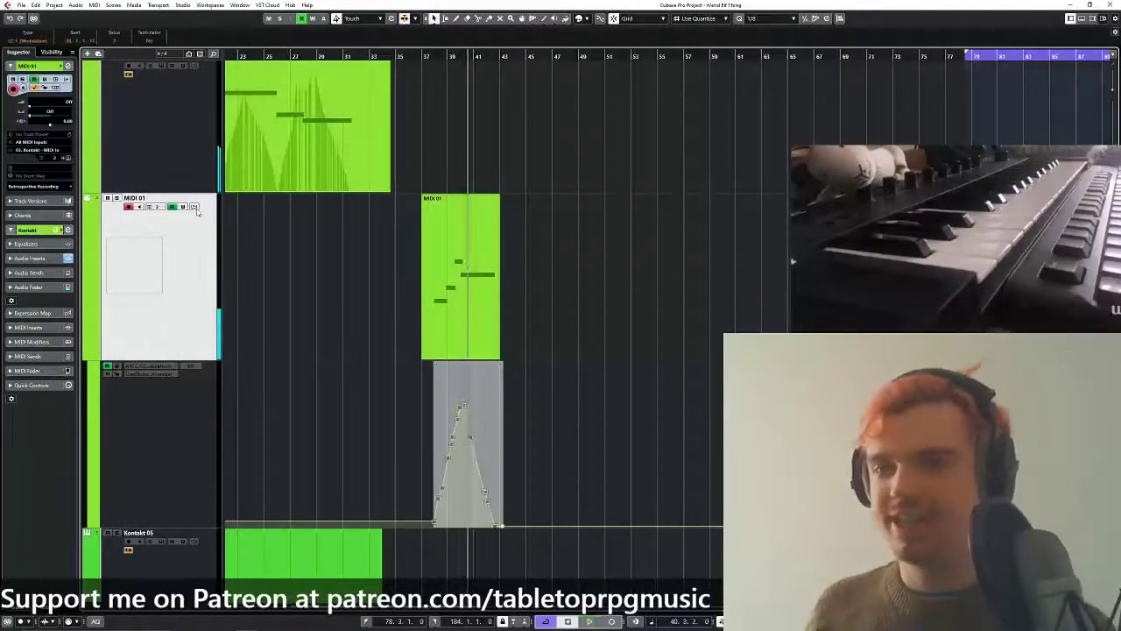
left_click(193, 207)
key("h")
key("h")
key("h")
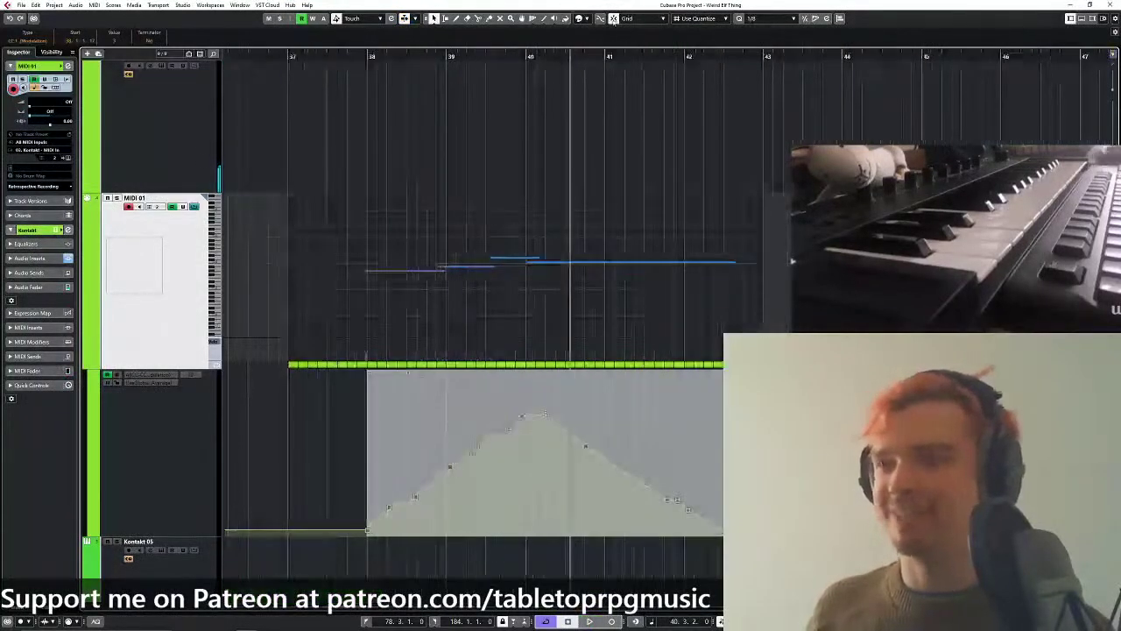
left_click_drag(491, 258, 524, 262)
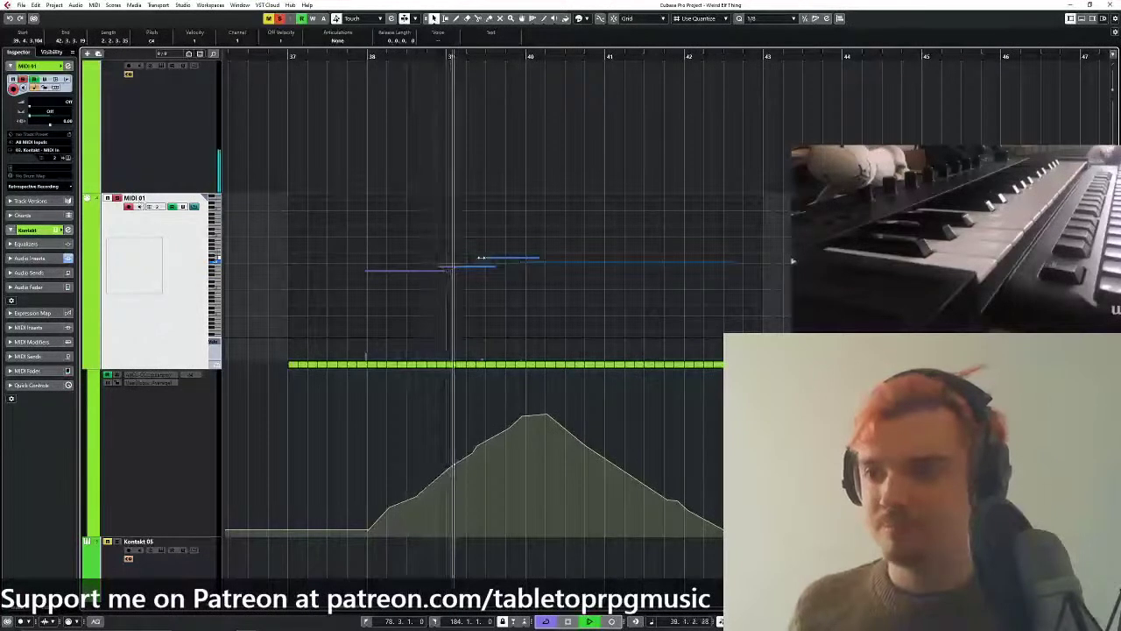
left_click_drag(479, 257, 436, 268)
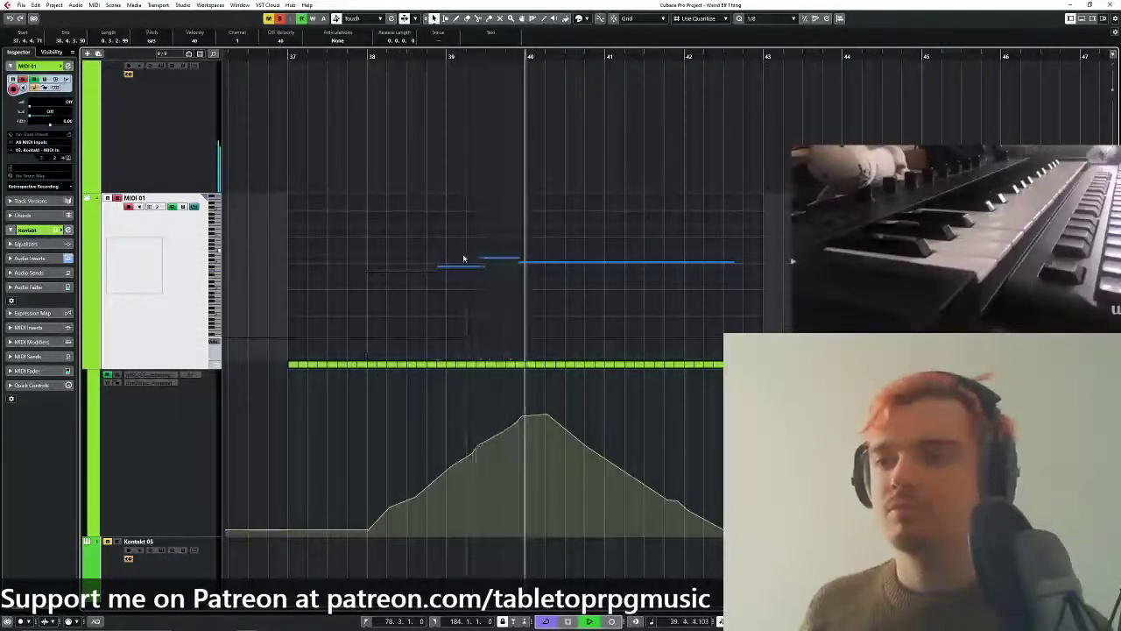
left_click_drag(483, 266, 491, 267)
Play the soloed MIDI 01 melody from just before bar 38 and close its Kontakt instrument window.
left_click(358, 56)
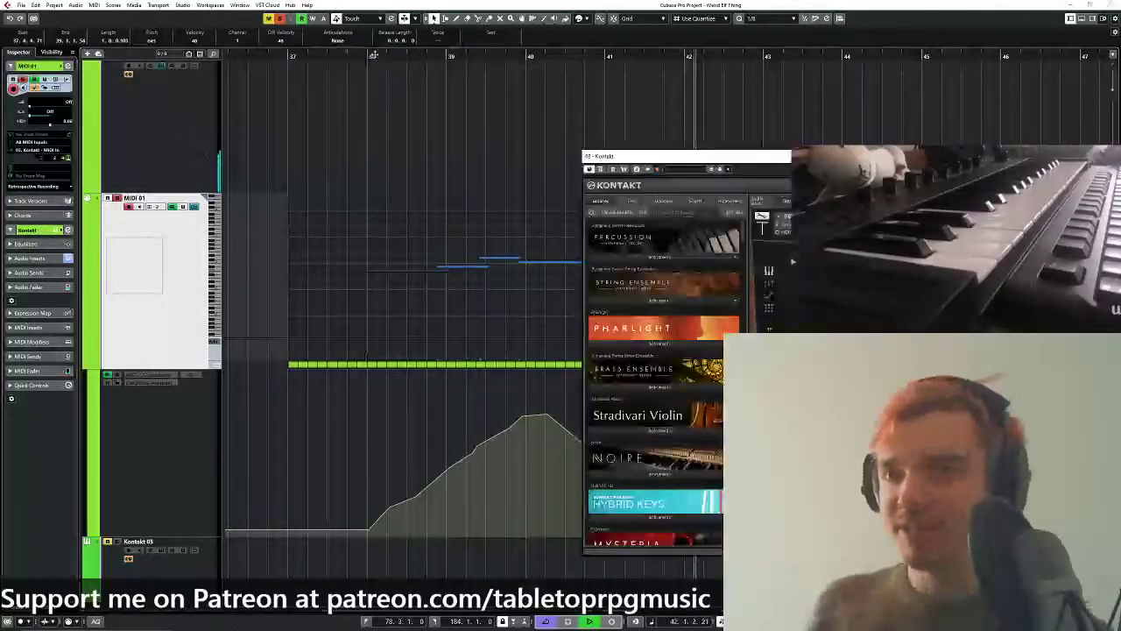
key("space")
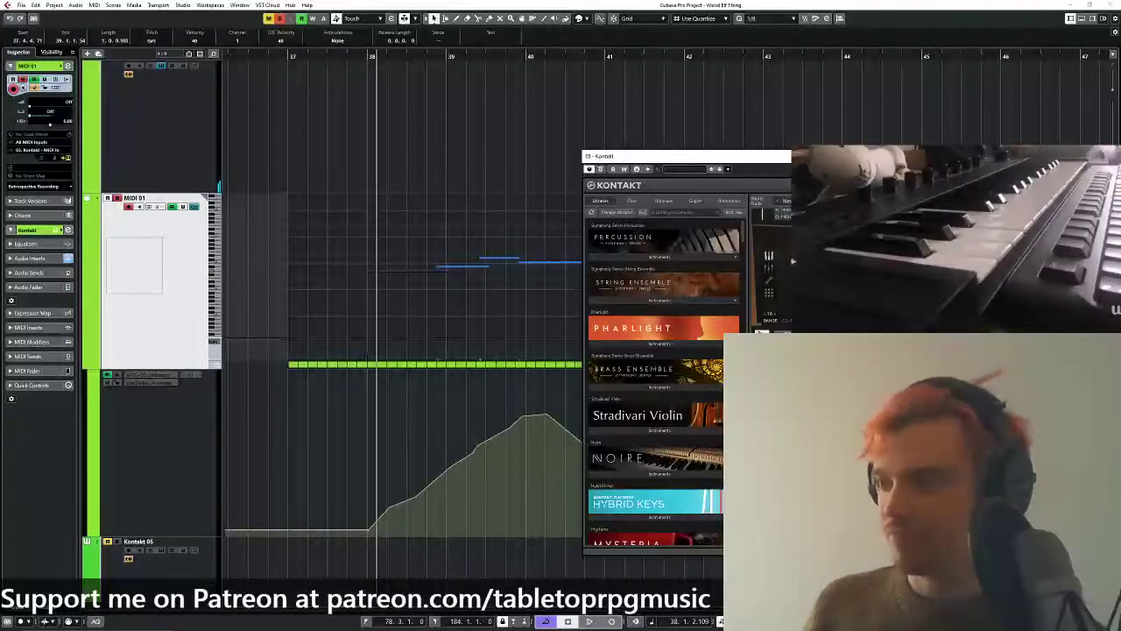
left_click(364, 63)
key("space")
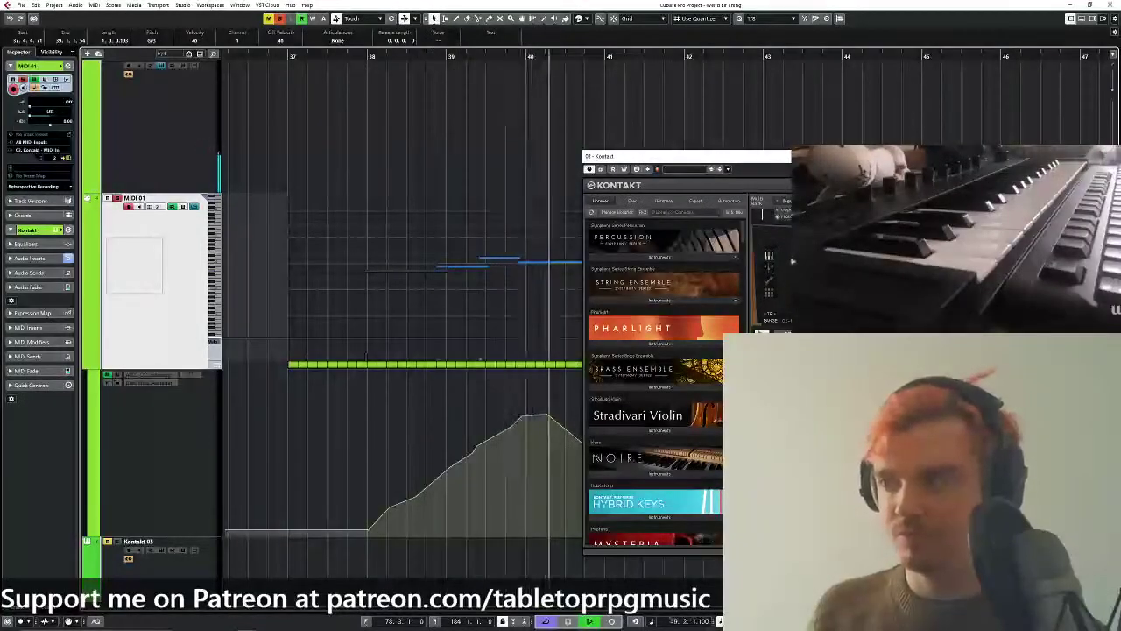
left_click(304, 121)
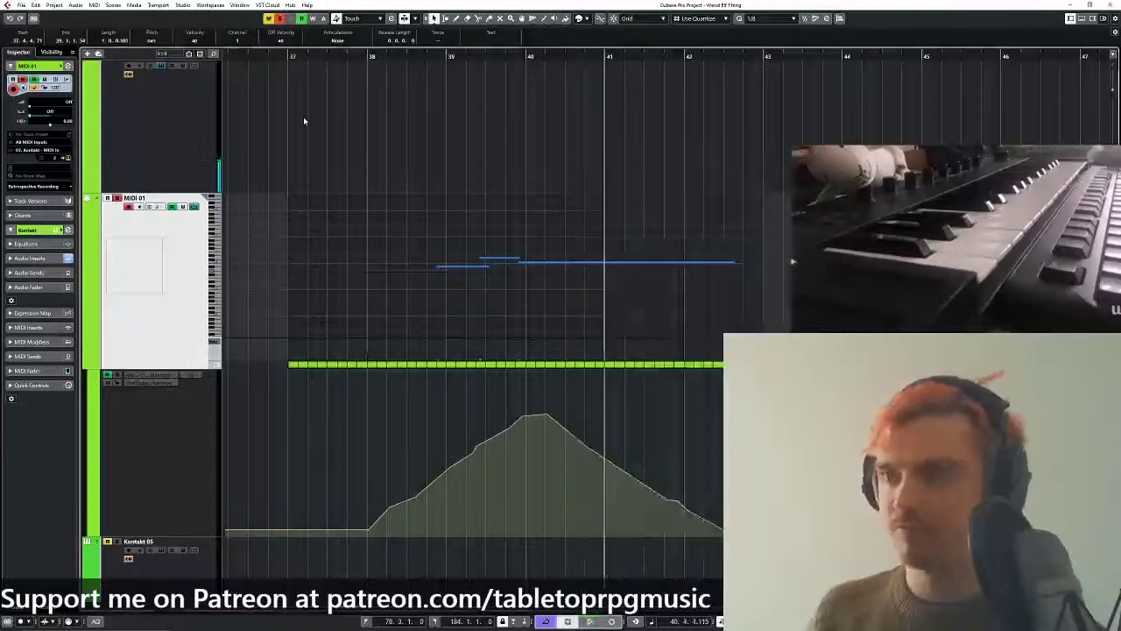
Solo the Kontakt 04 track alongside MIDI 01 and play from about bar 28 to compare the two melodies.
left_click(323, 55)
scroll(315, 132, "left", 4)
left_click(359, 55)
scroll(525, 368, "up", 5)
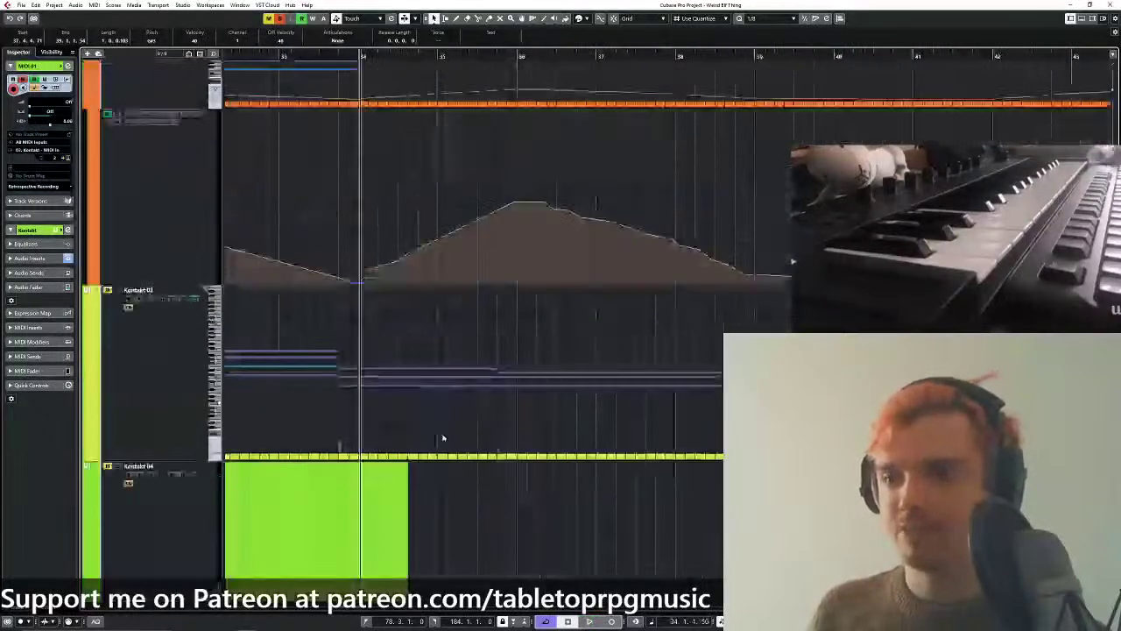
scroll(394, 306, "left", 3)
scroll(350, 219, "down", 4)
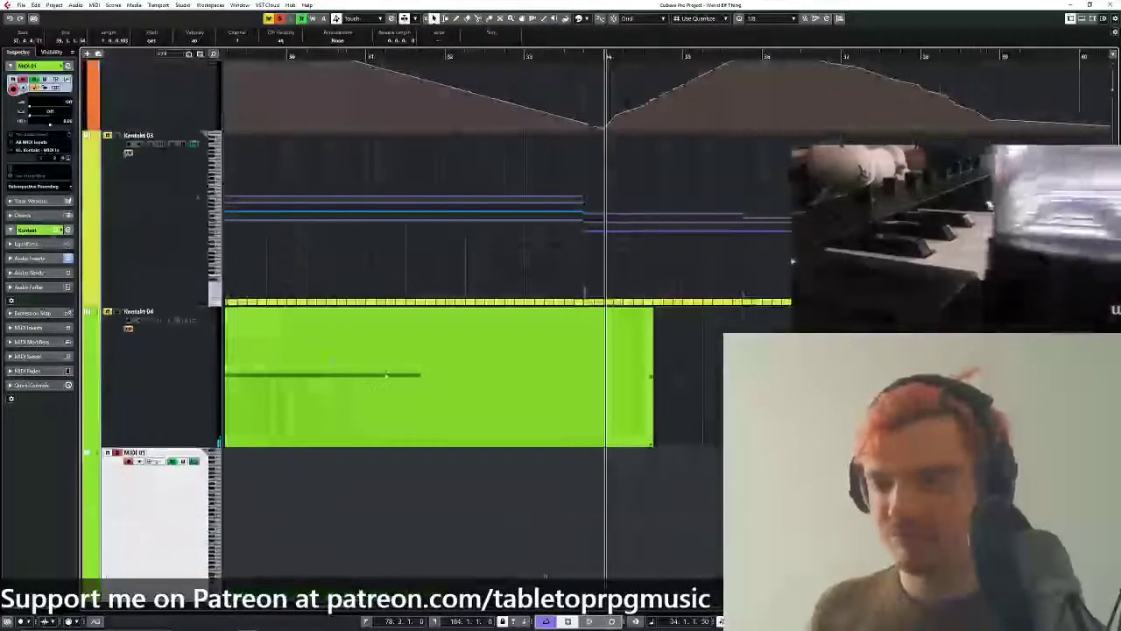
scroll(289, 96, "left", 3)
left_click_drag(331, 56, 333, 83)
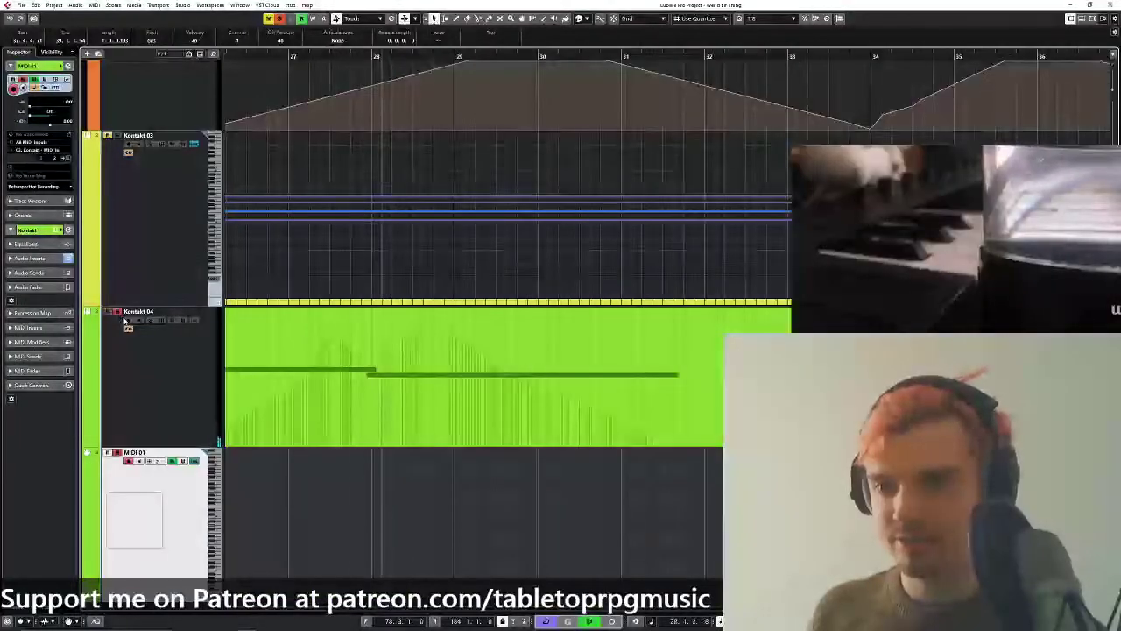
scroll(488, 406, "down", 4)
scroll(591, 426, "right", 5)
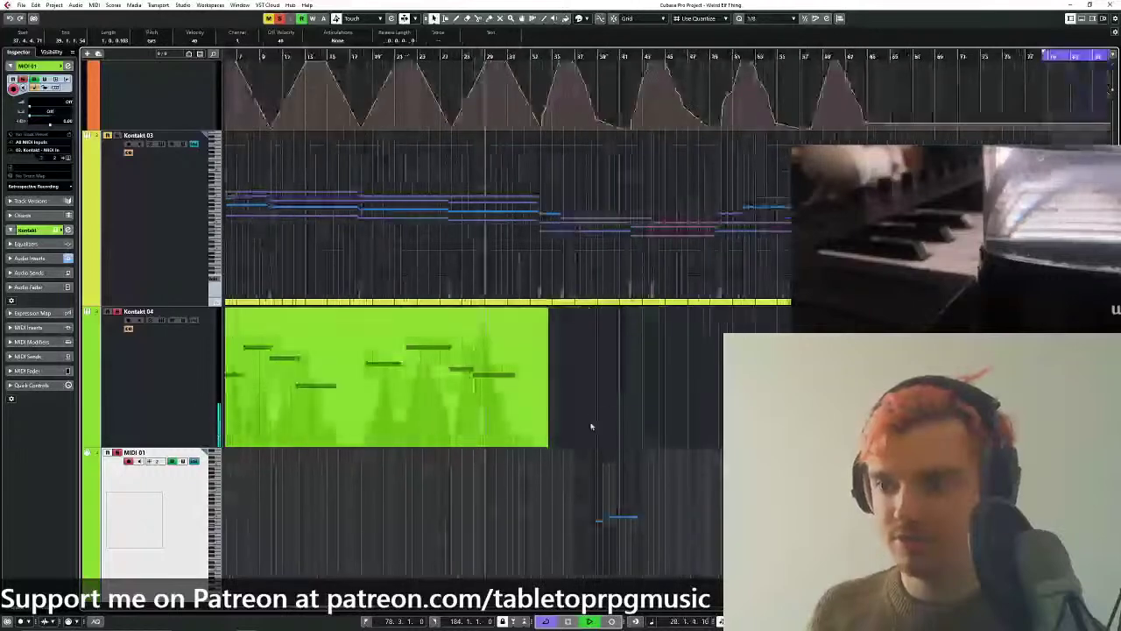
scroll(518, 368, "down", 4)
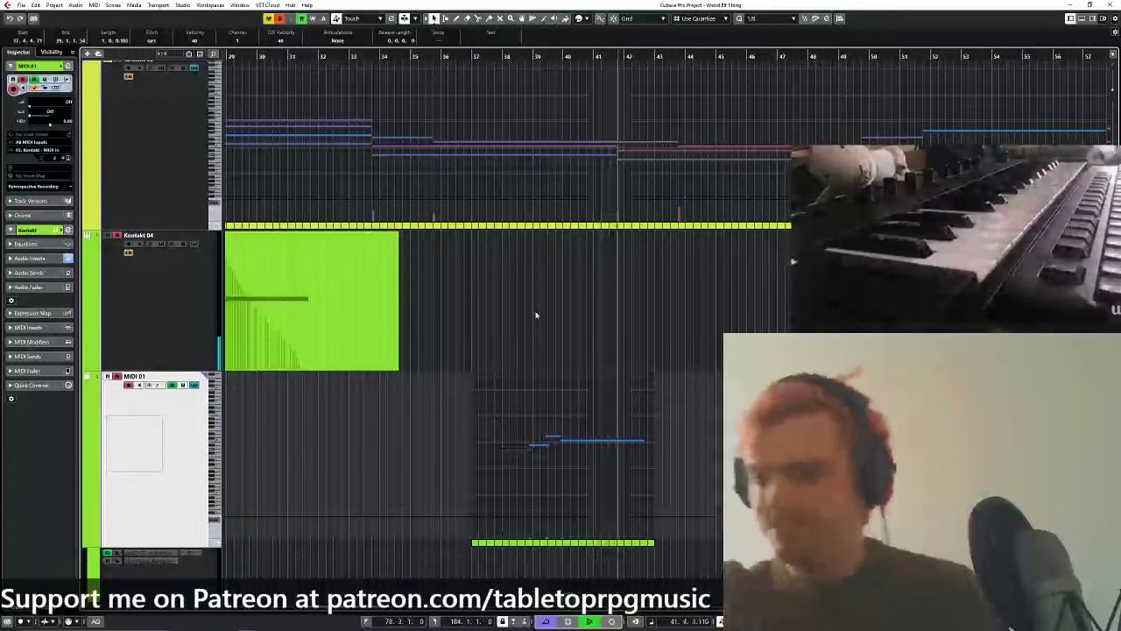
Stop playback, check the MIDI 01 Kontakt instrument, clear all solos and mutes, enable snapping, and place the cursor at bar 33, beat 4.
key("space")
left_click(68, 157)
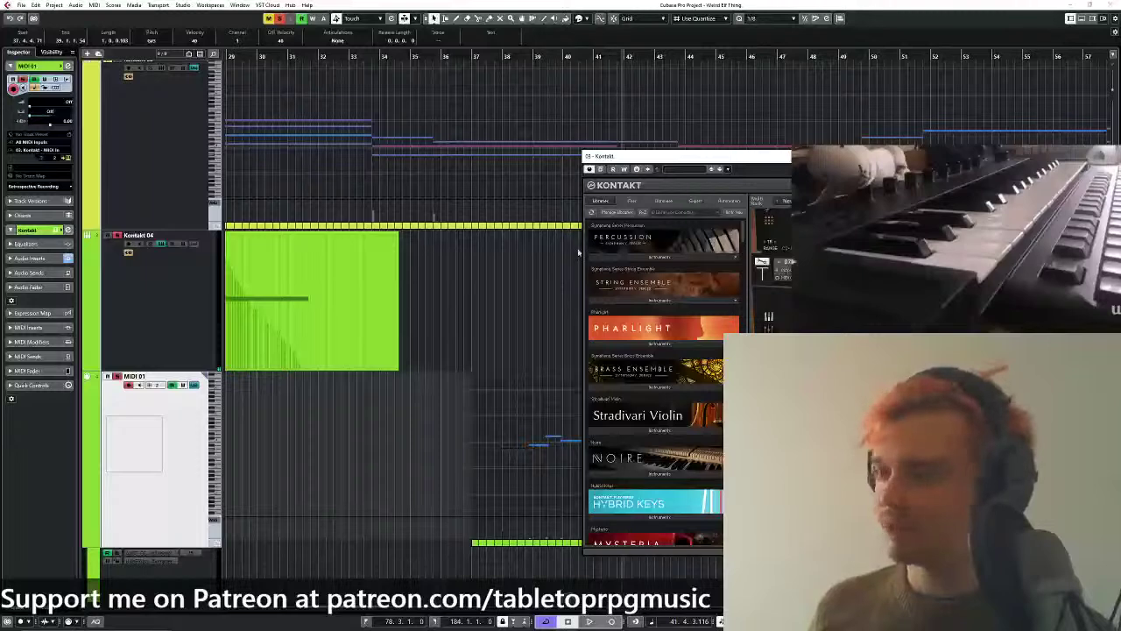
left_click_drag(372, 58, 377, 93)
left_click(613, 18)
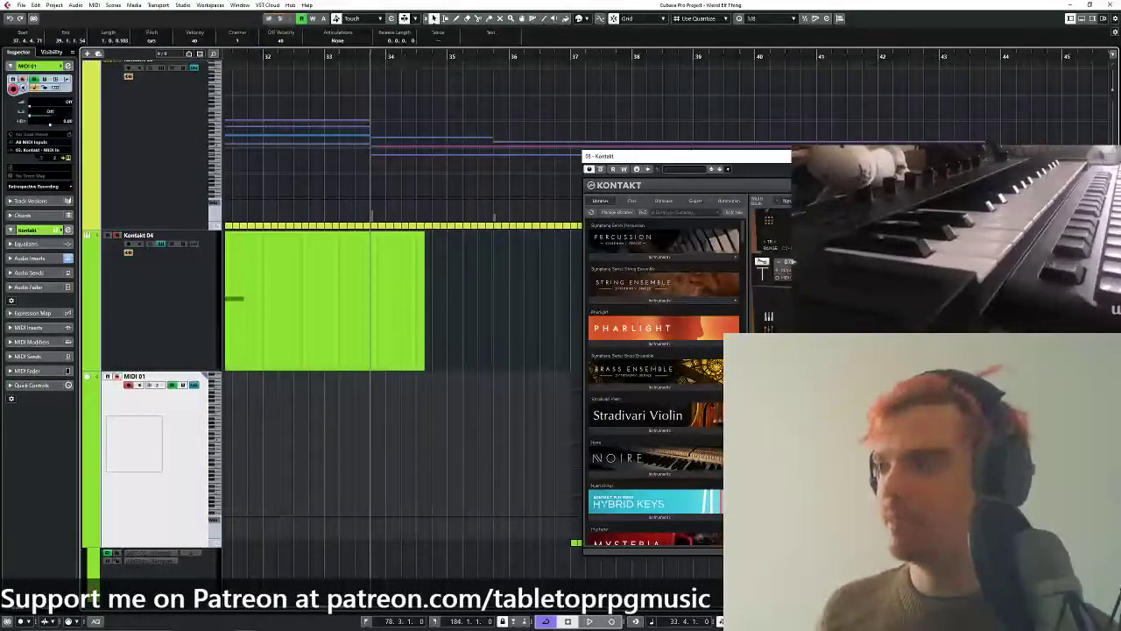
left_click(1110, 156)
Examine the arrangement's timing with the ruler in seconds, and return the ruler to Bars+Beats.
left_click_drag(892, 57, 867, 31)
left_click_drag(893, 227, 663, 198)
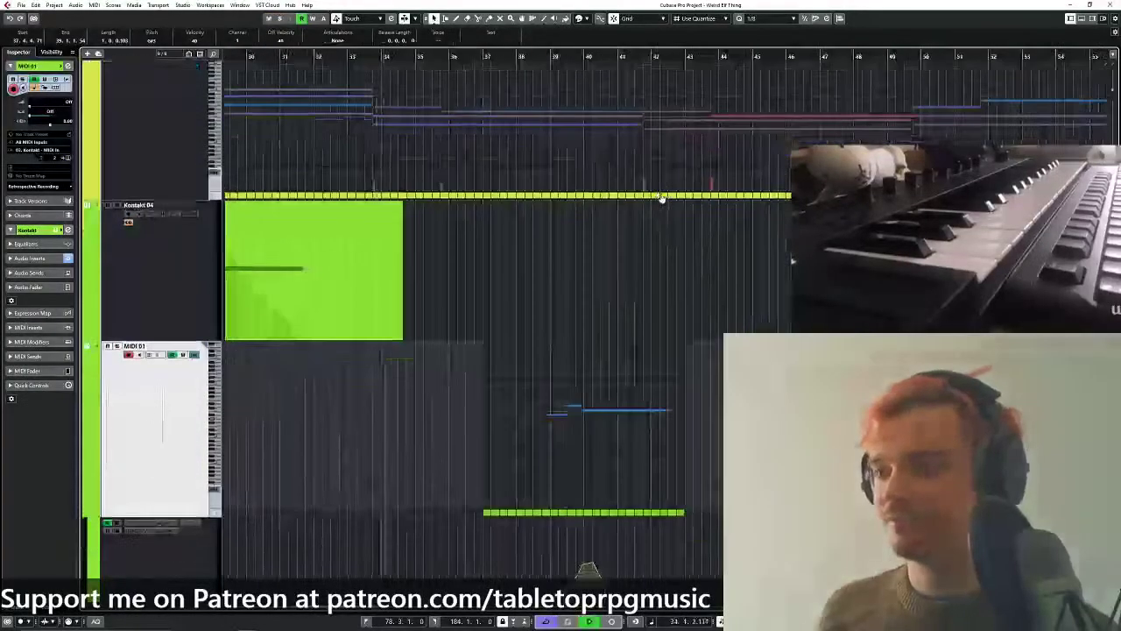
scroll(665, 198, "down", 2)
right_click(780, 62)
left_click(803, 74)
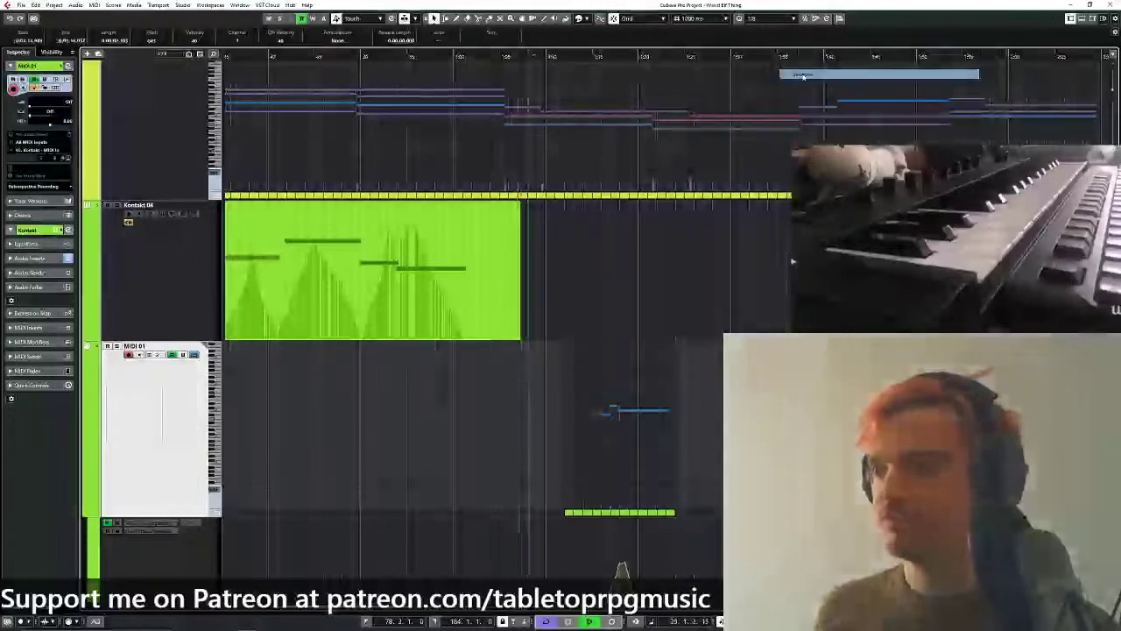
left_click_drag(1069, 53, 863, 58)
right_click(863, 57)
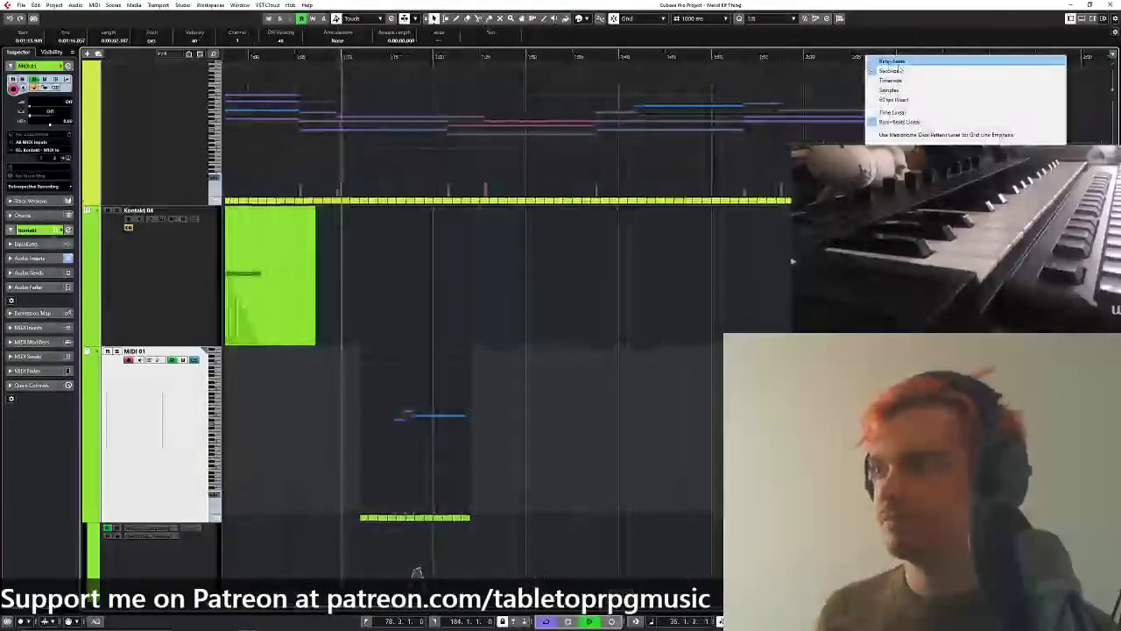
left_click(887, 61)
scroll(653, 223, "down", 1)
scroll(565, 204, "down", 2)
left_click_drag(564, 203, 624, 216)
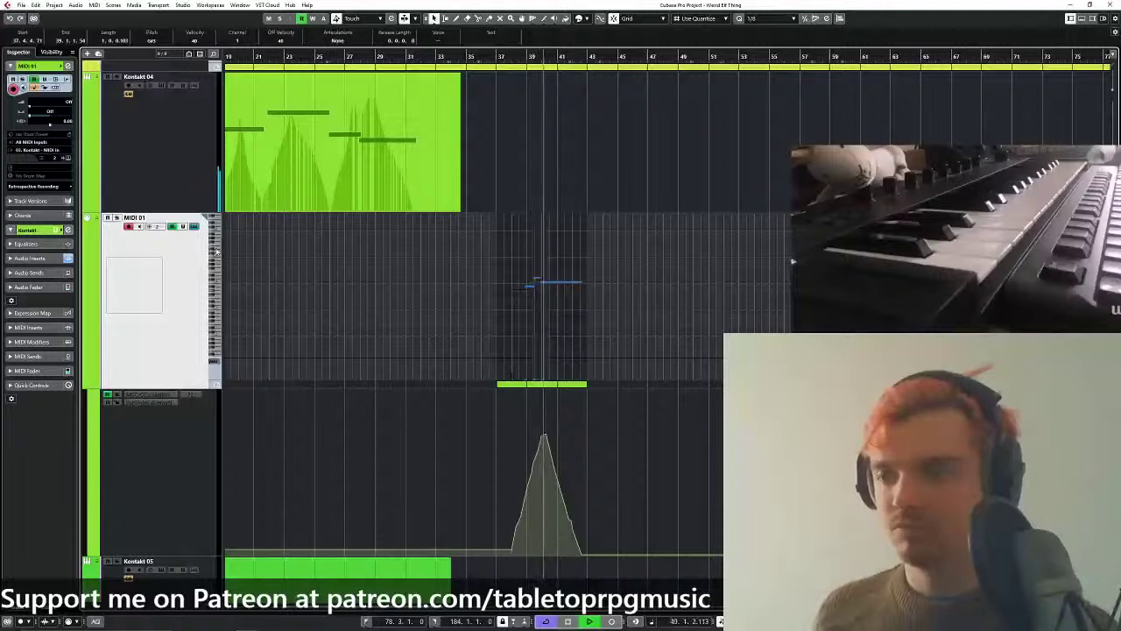
Extend the MIDI 01 part to about bar 48 and shorten its long last melody note to end at bar 42.
scroll(503, 313, "up", 3)
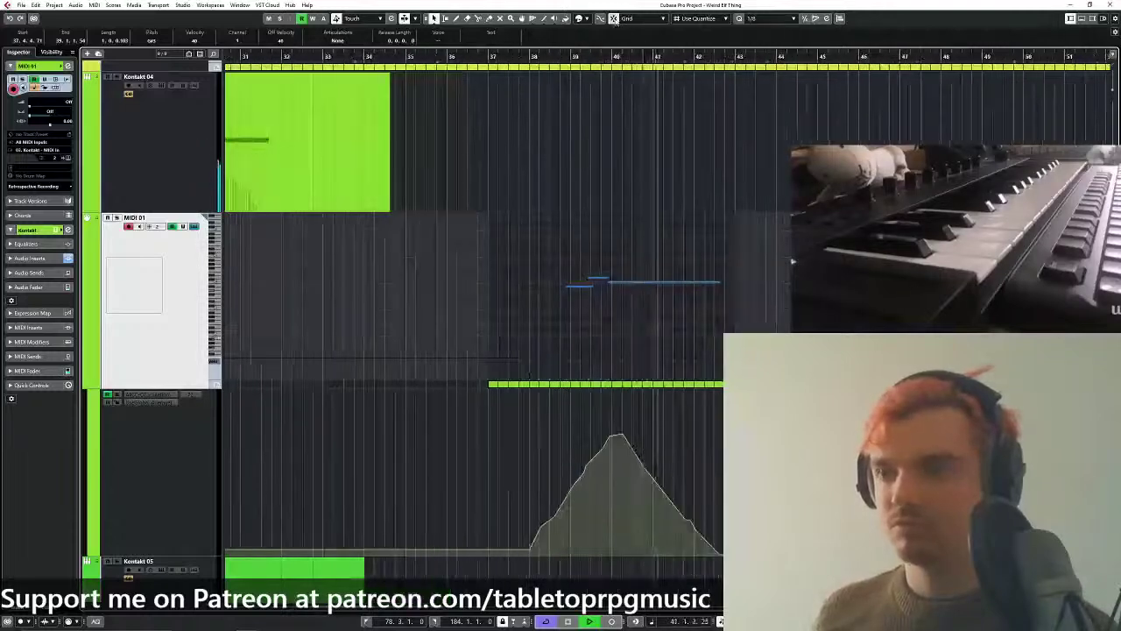
left_click(609, 278)
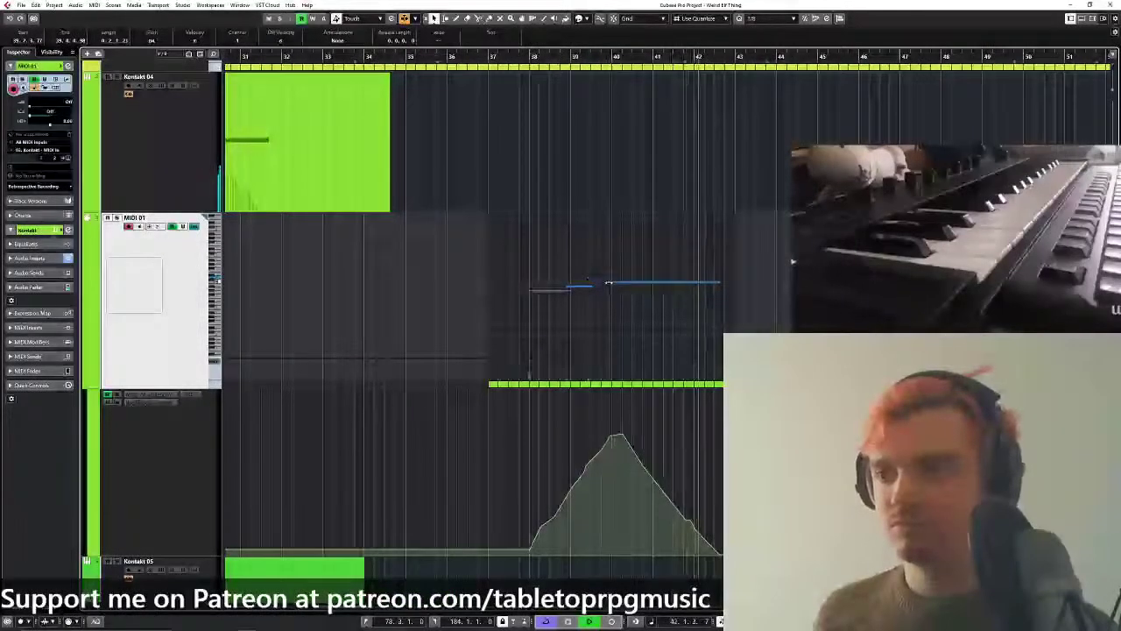
scroll(611, 282, "down", 3)
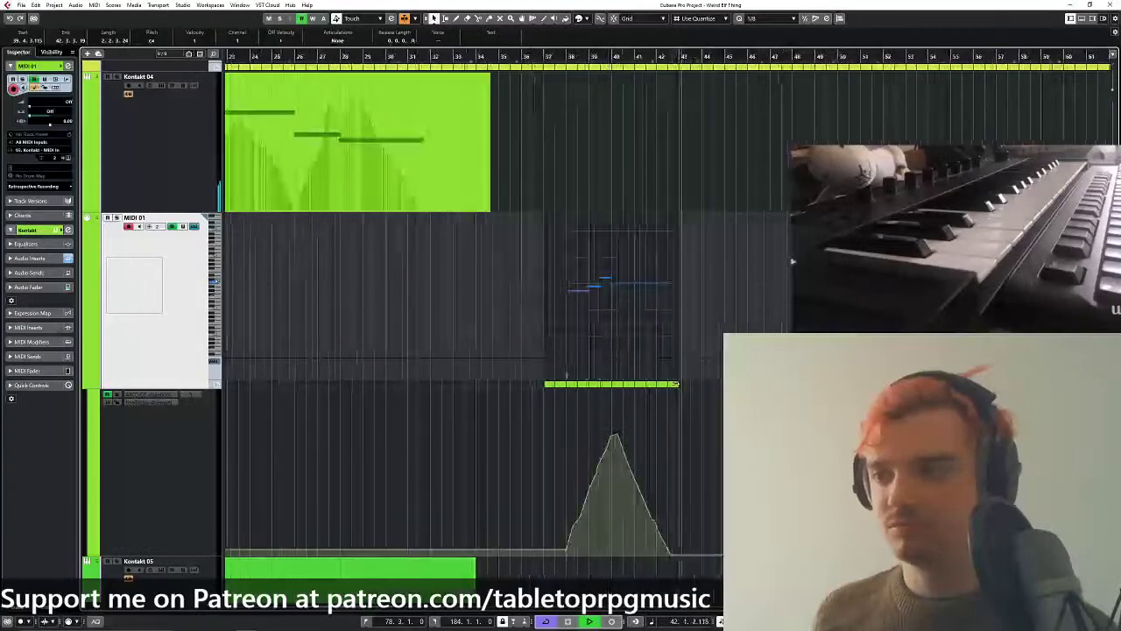
left_click_drag(676, 383, 795, 384)
left_click_drag(667, 282, 653, 282)
Listen to the melody's entrance around bar 38 against the Kontakt 03 chords, and place the cursor at bar 37, beat 4.
scroll(538, 108, "up", 4)
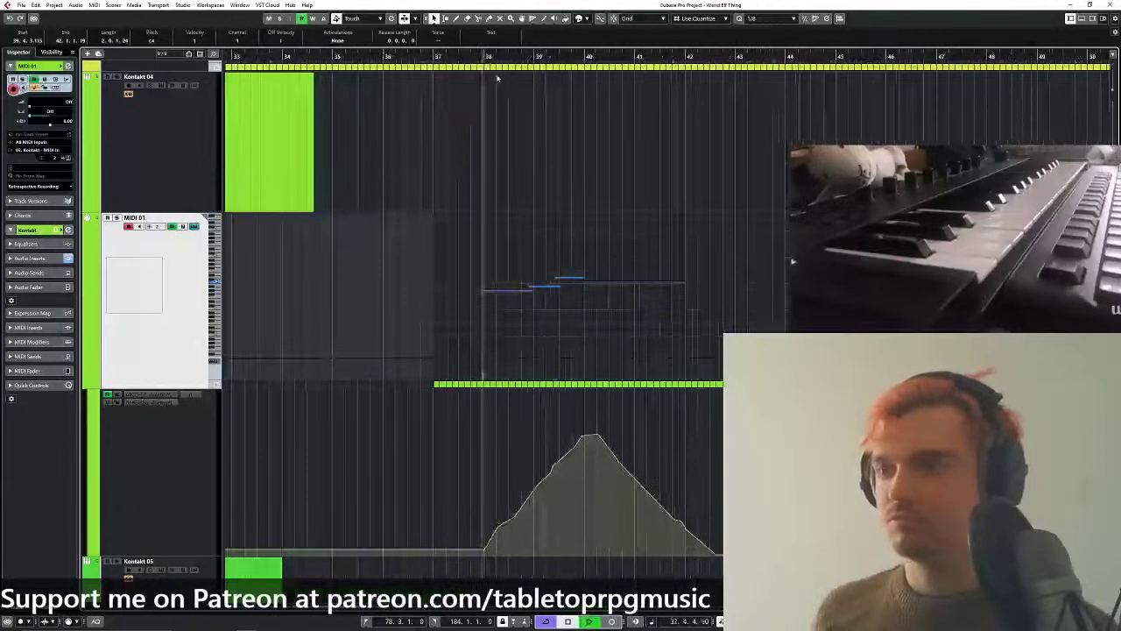
scroll(485, 73, "up", 5)
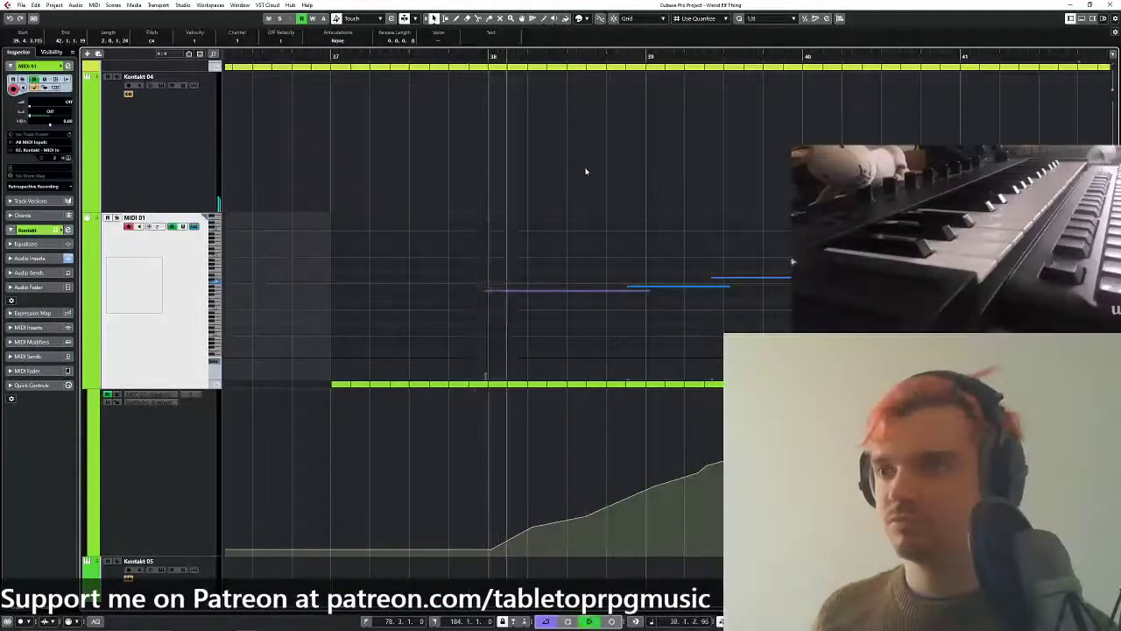
scroll(586, 170, "down", 2)
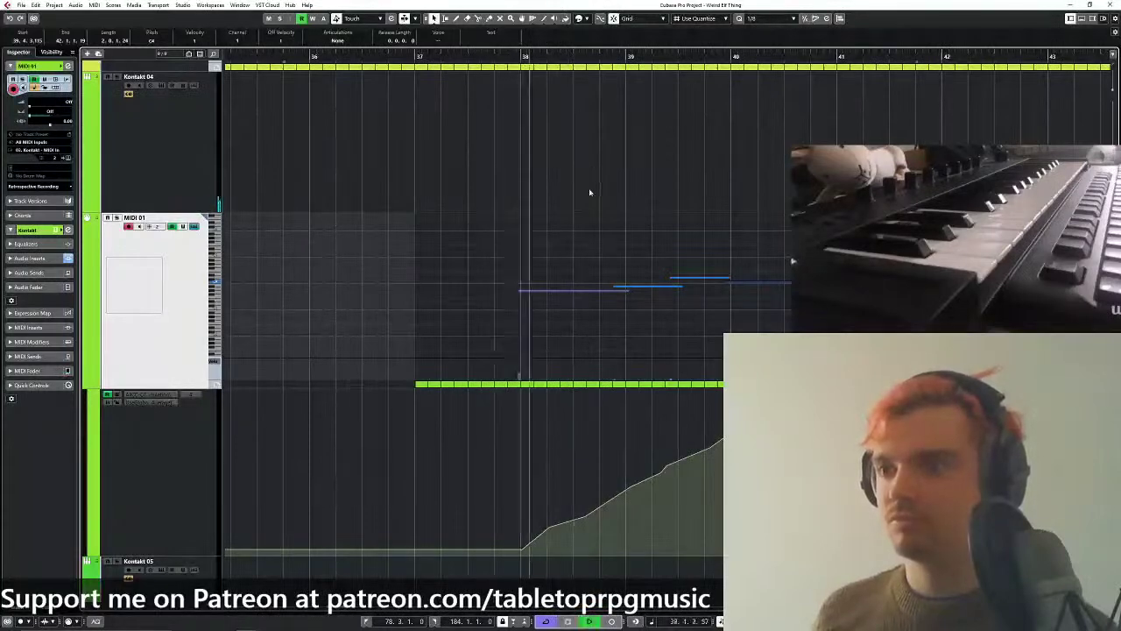
scroll(565, 219, "up", 3)
scroll(558, 271, "down", 2)
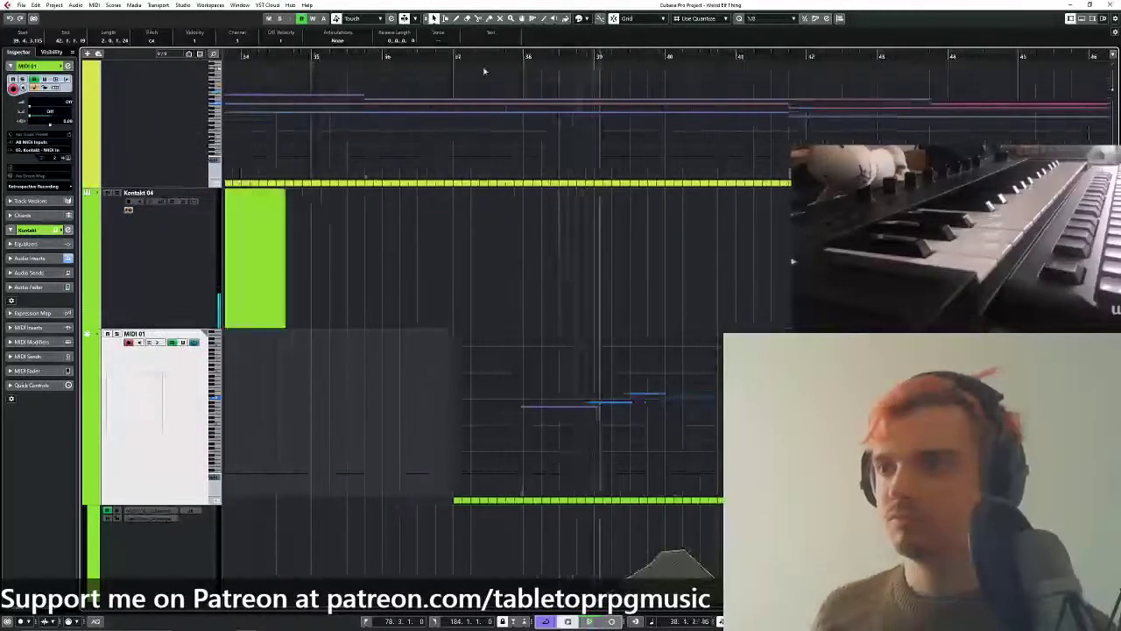
left_click(505, 56)
left_click_drag(538, 183, 544, 627)
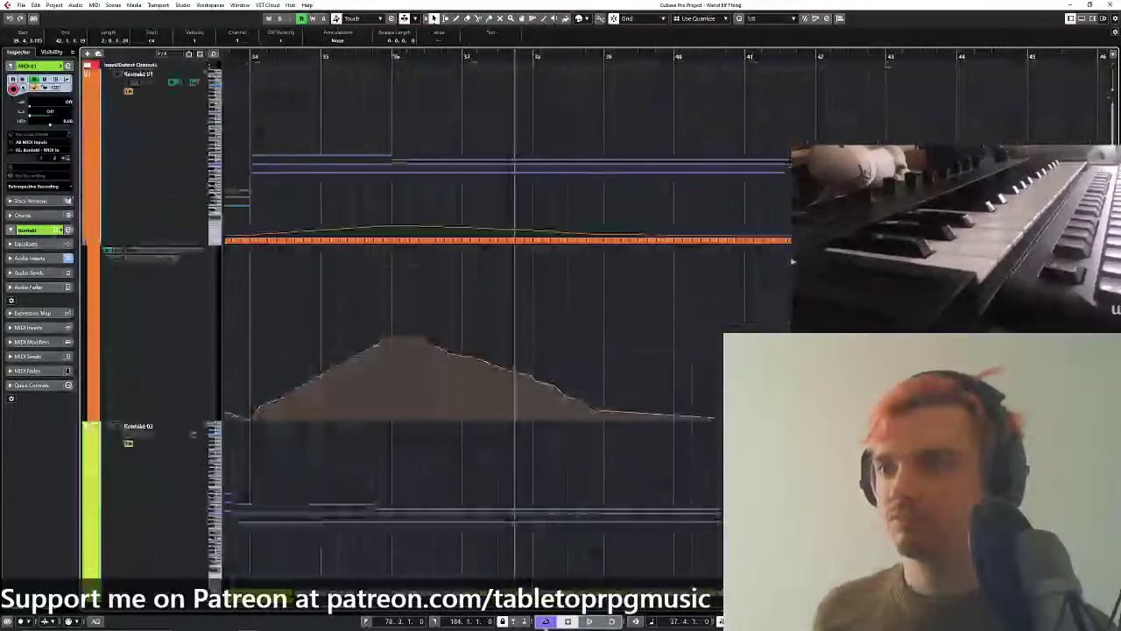
scroll(186, 242, "down", 5)
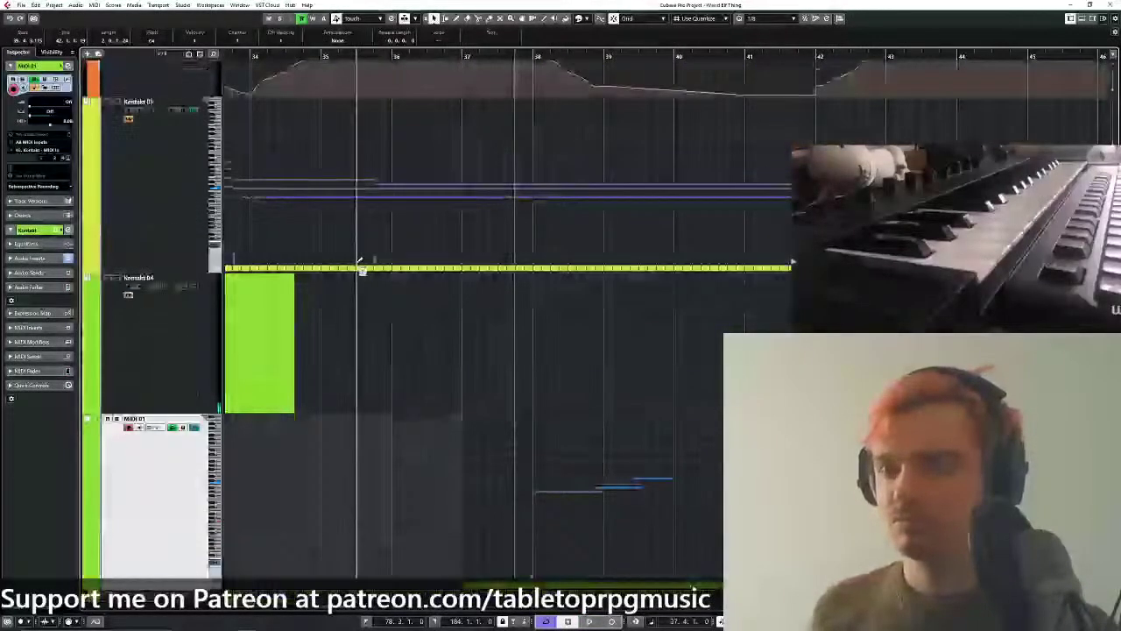
scroll(358, 270, "down", 3)
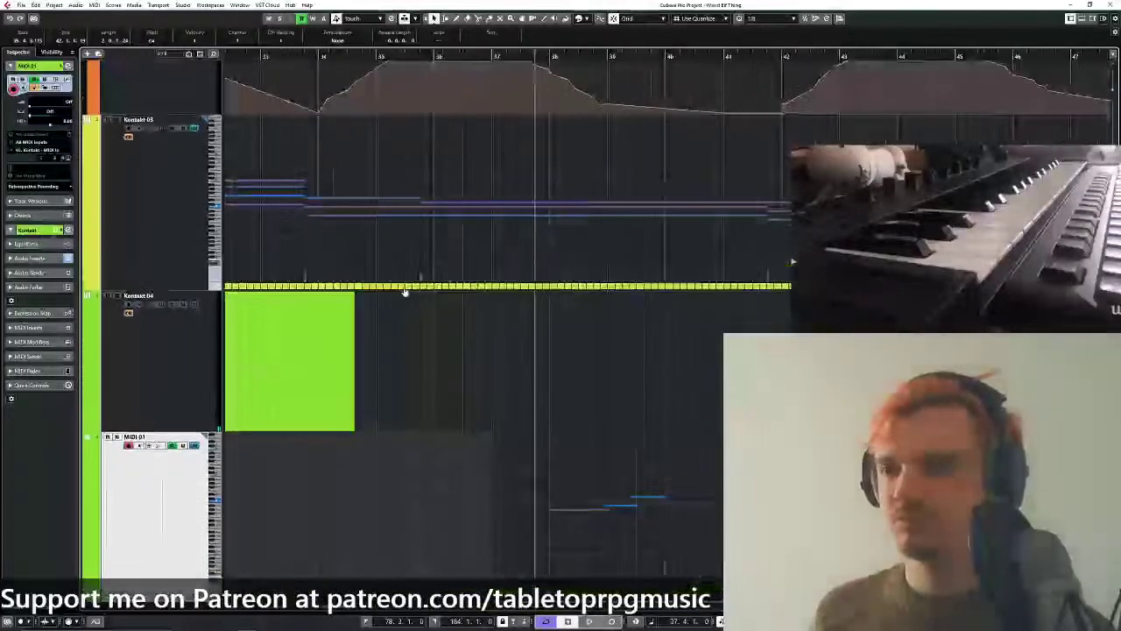
scroll(494, 319, "up", 3)
Set the quantize value to 1/4, play the passage from bar 37, beat 4, and inspect the MIDI 01 notes and modulation curve.
left_click(751, 18)
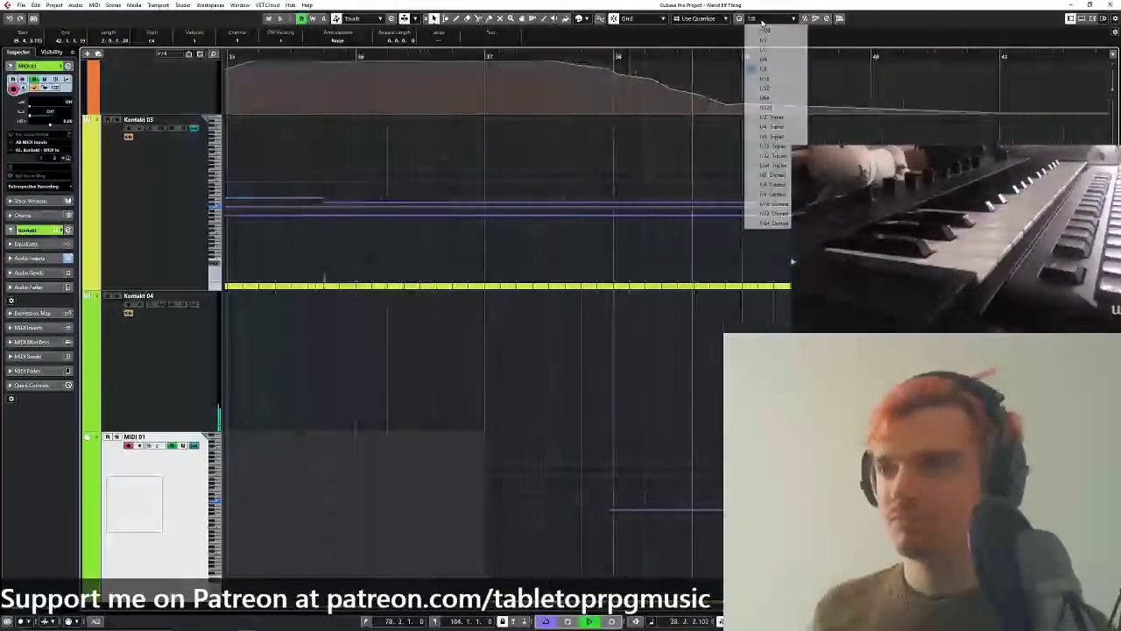
left_click(762, 55)
scroll(594, 307, "down", 4)
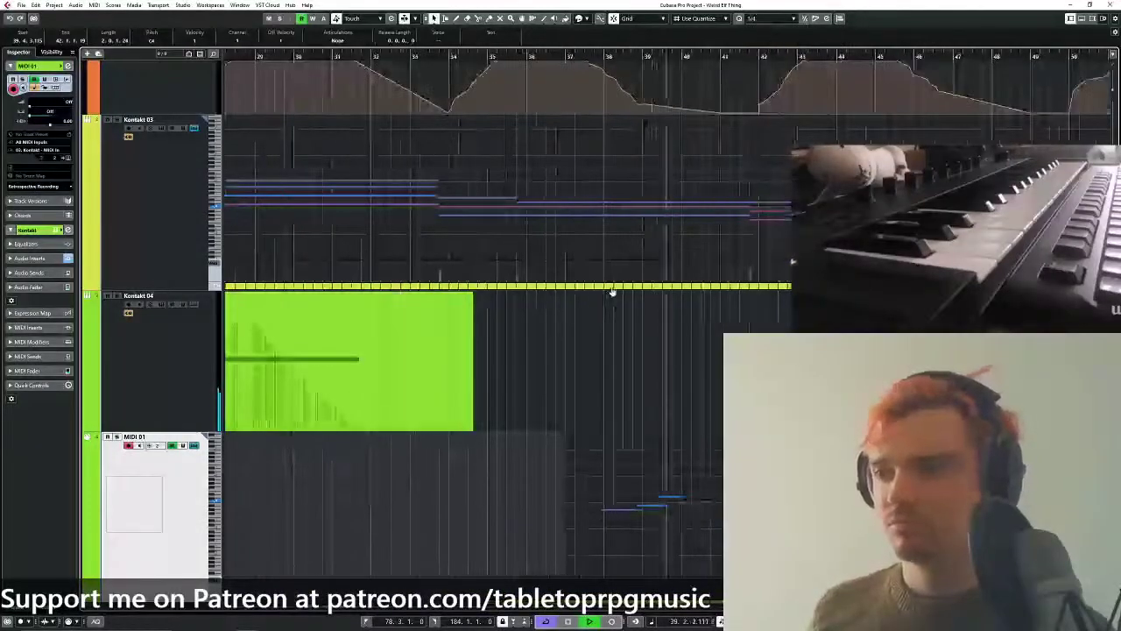
left_click_drag(613, 292, 418, 272)
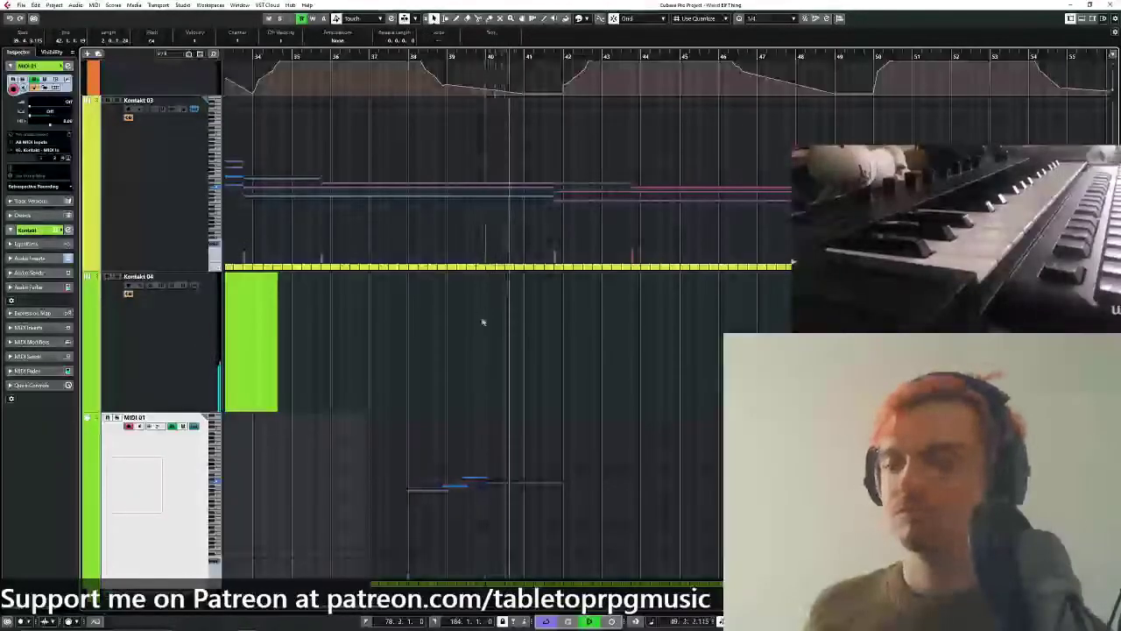
scroll(481, 322, "down", 4)
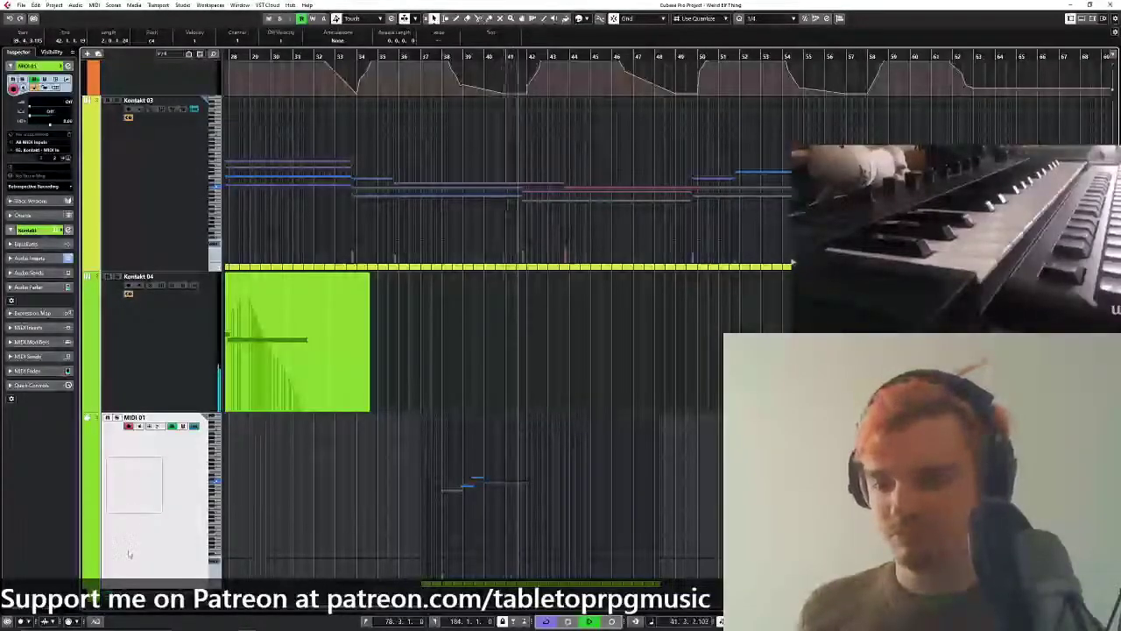
scroll(129, 554, "down", 5)
scroll(564, 294, "up", 7)
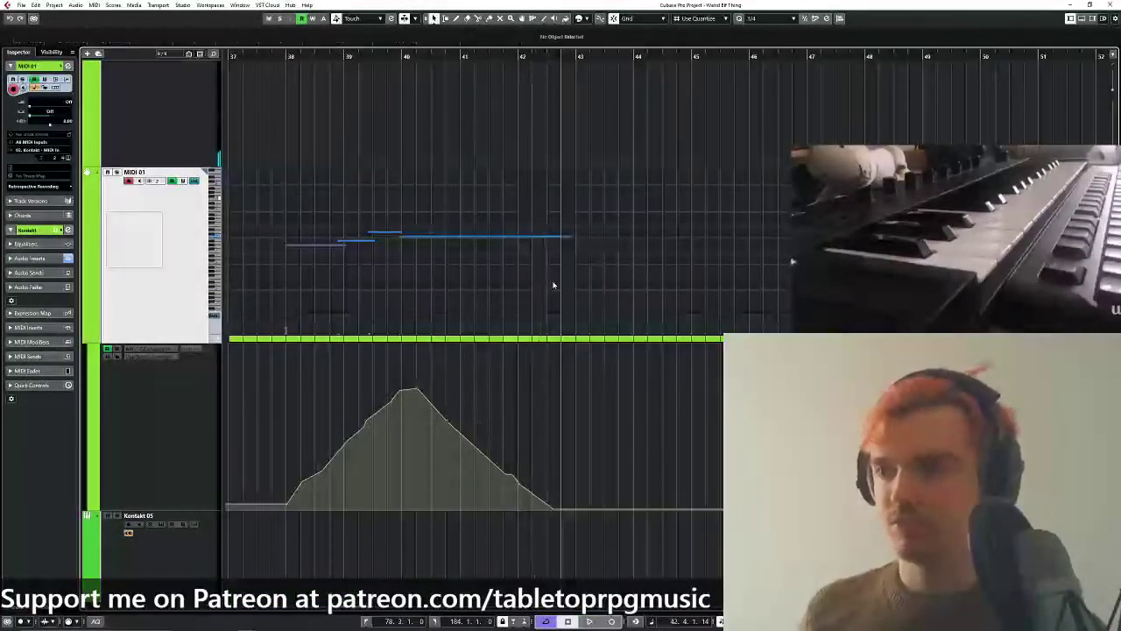
scroll(150, 475, "down", 3)
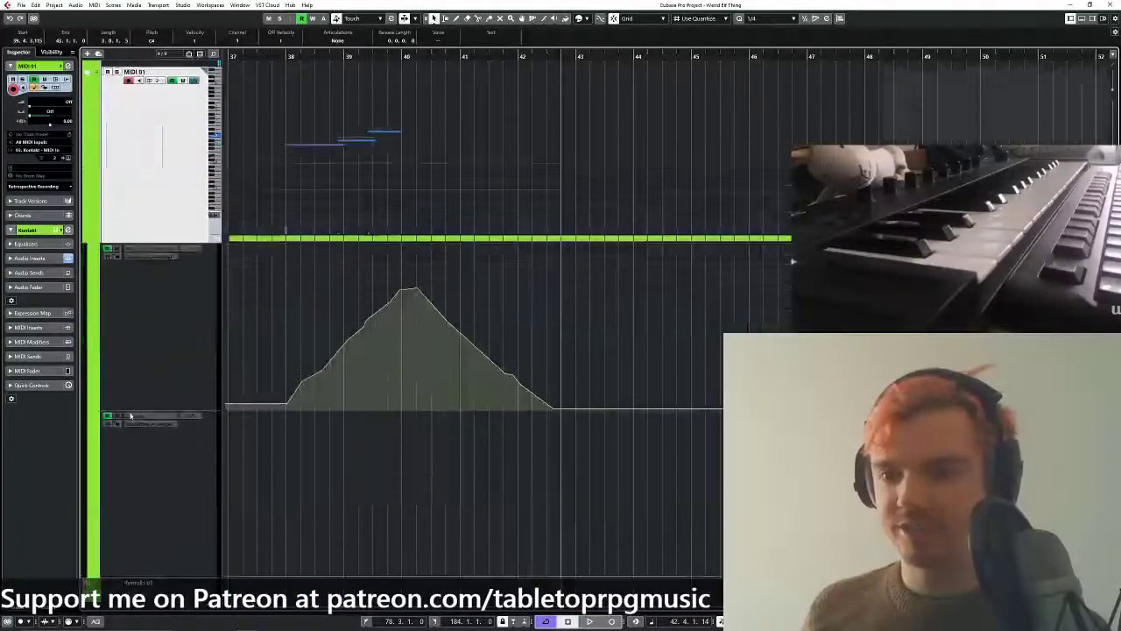
Add a CC 11 (Expression) automation lane below the modulation lane of the MIDI 01 track.
left_click(134, 419)
left_click(166, 570)
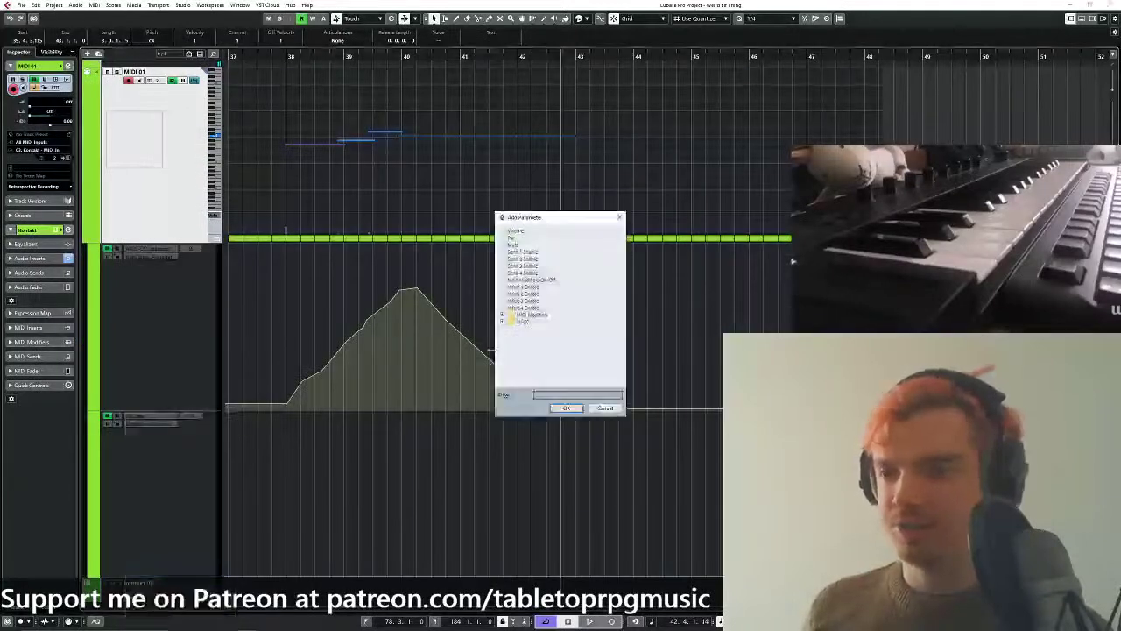
scroll(533, 345, "down", 2)
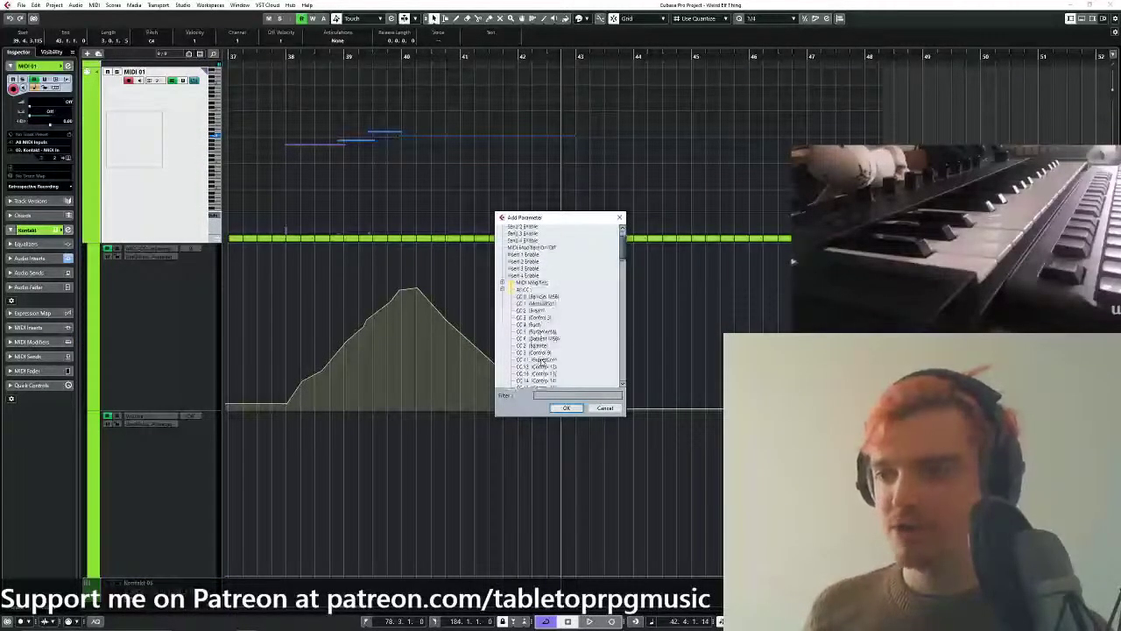
left_click(566, 409)
Set the MIDI 01 expression automation to 127 and fade it down to zero between bar 42 and about bar 43.
left_click_drag(523, 574, 522, 401)
scroll(605, 306, "down", 3)
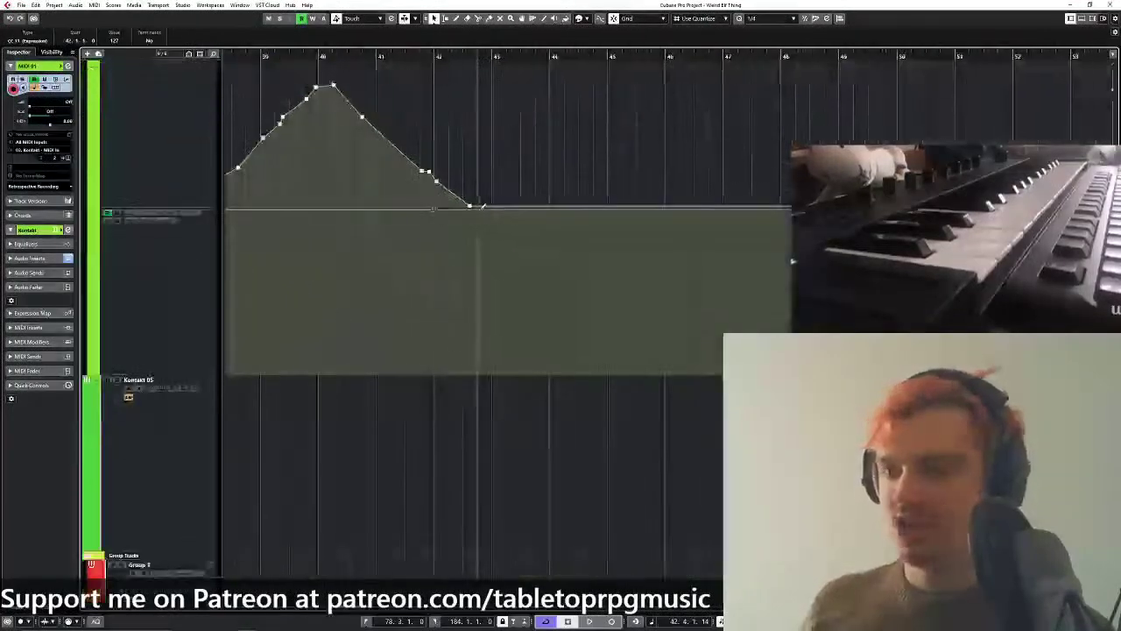
left_click_drag(481, 207, 500, 500)
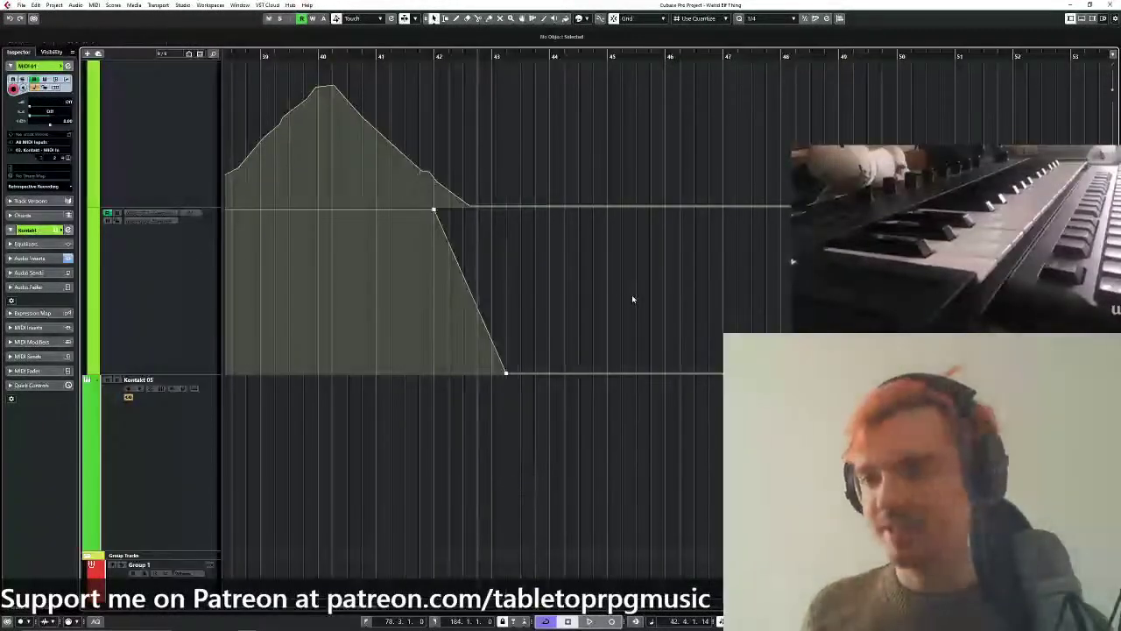
Play the first melody phrase from bar 36, beat 4 to listen to the expression fade-out against the chords.
scroll(559, 342, "up", 2)
scroll(526, 386, "left", 2)
scroll(613, 473, "up", 3)
scroll(624, 486, "down", 3)
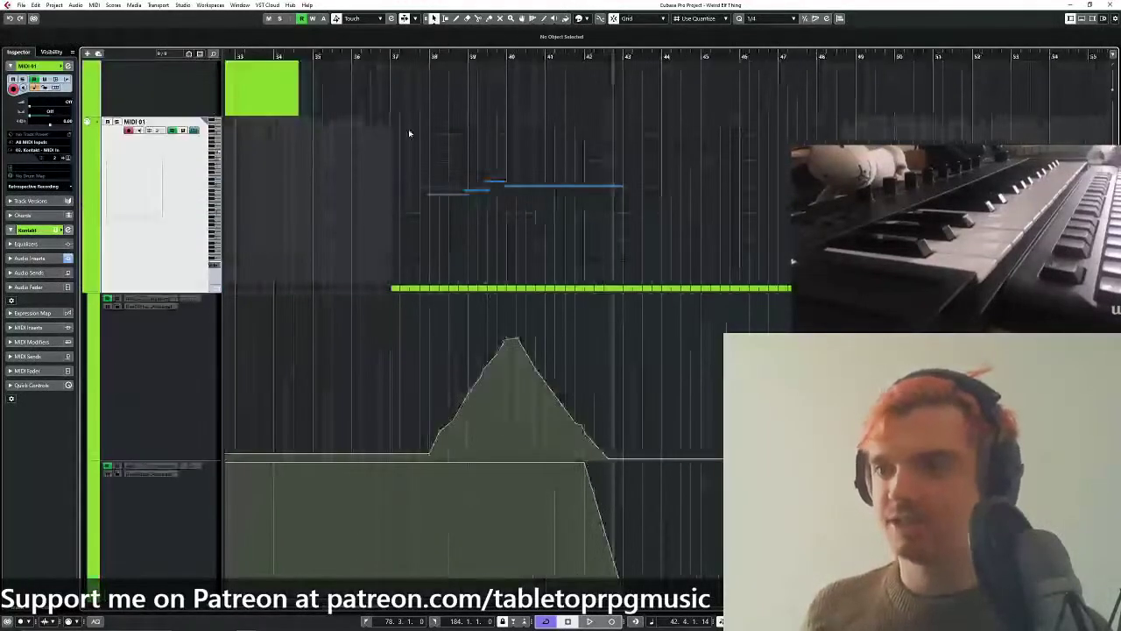
left_click(383, 59)
scroll(498, 280, "up", 3)
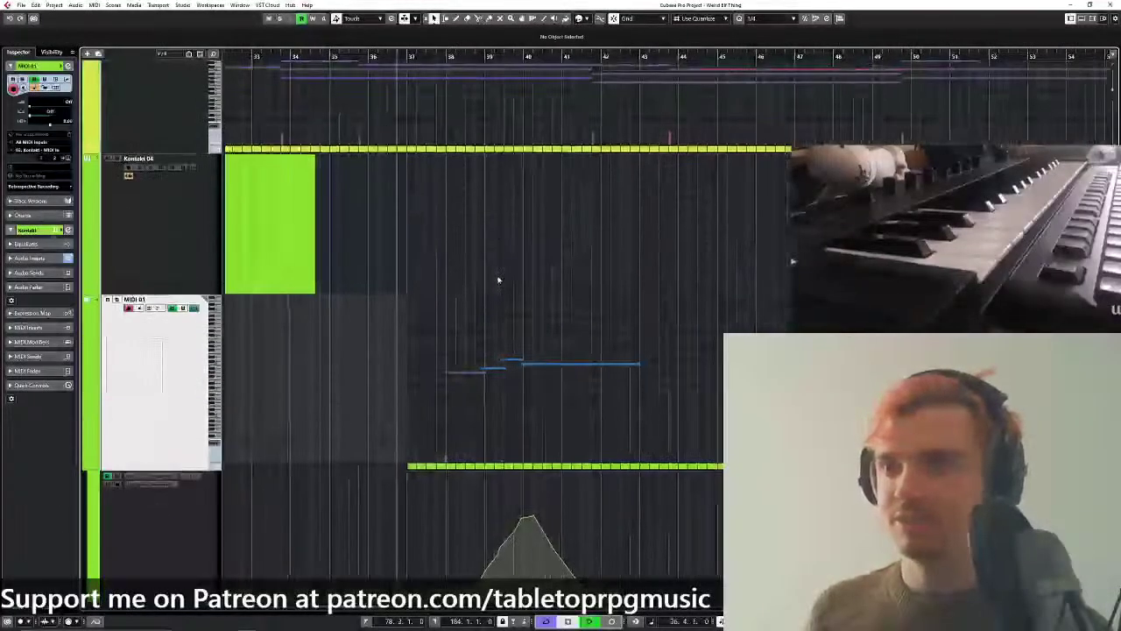
key("space")
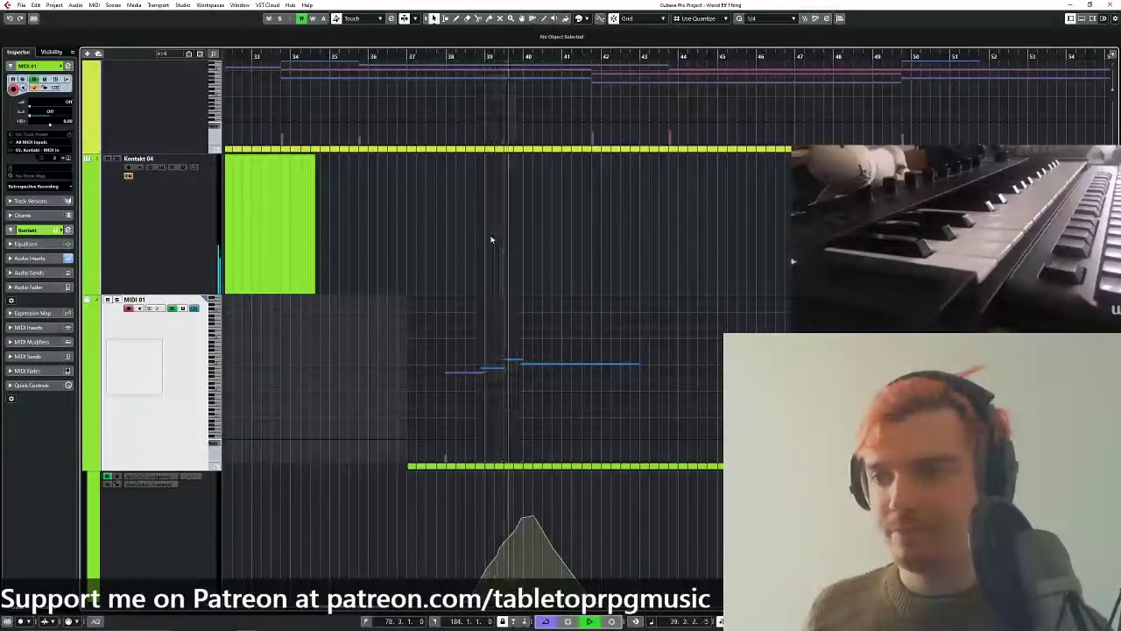
Extend the MIDI 01 part to bar 57 and bring its expression automation back up to 127 at bar 44, beat 4.
key("g")
key("g")
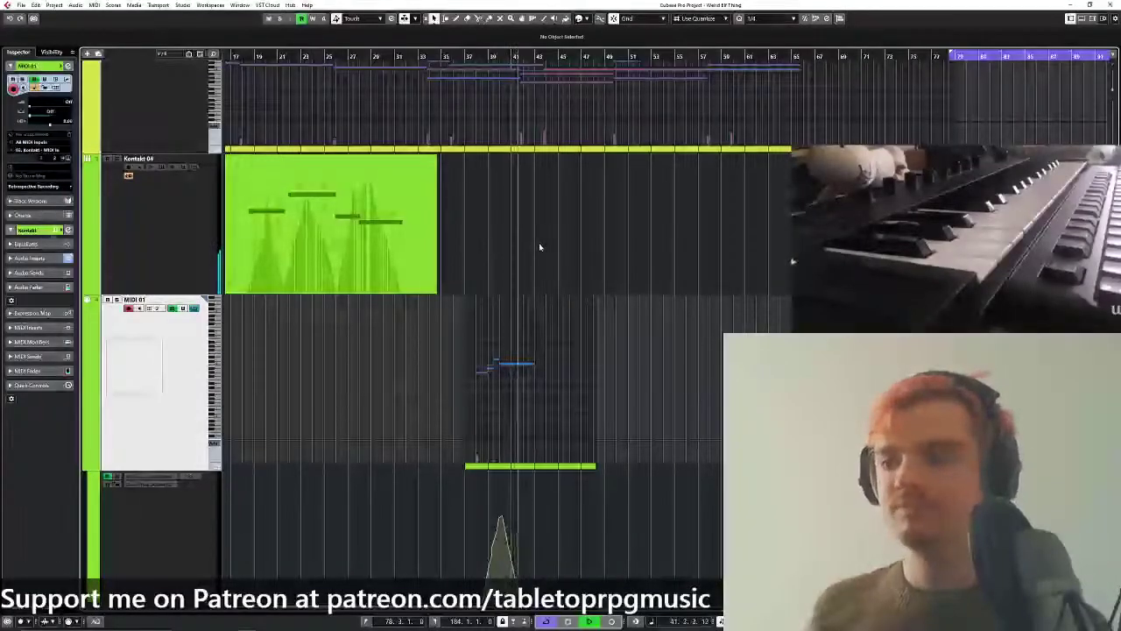
scroll(539, 247, "down", 2)
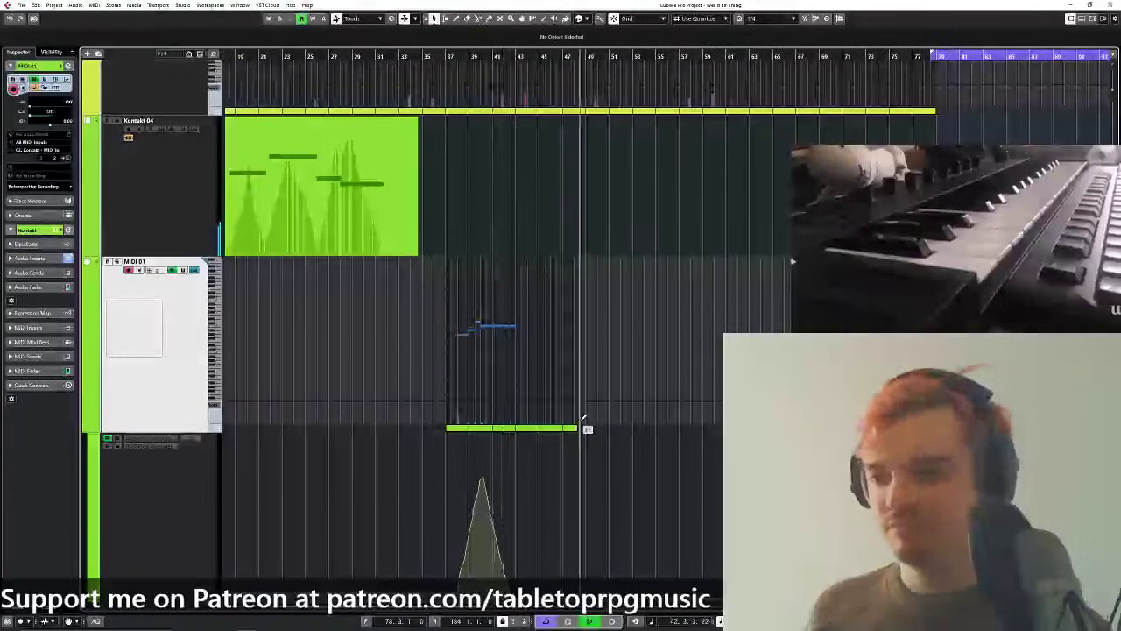
scroll(526, 403, "down", 3)
scroll(441, 391, "down", 2)
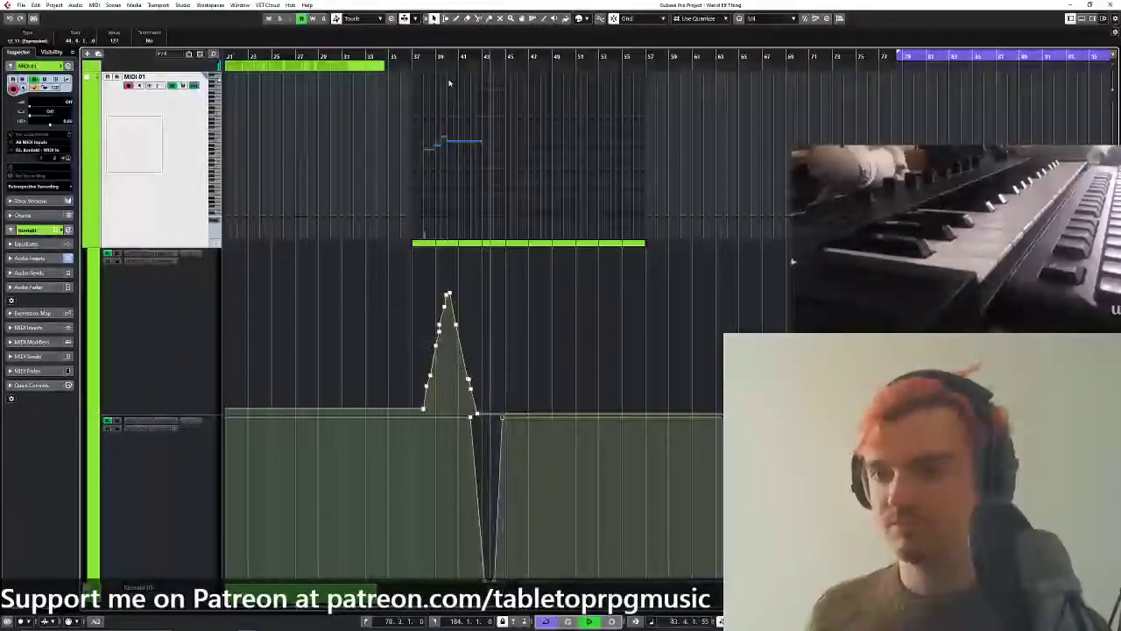
key("h")
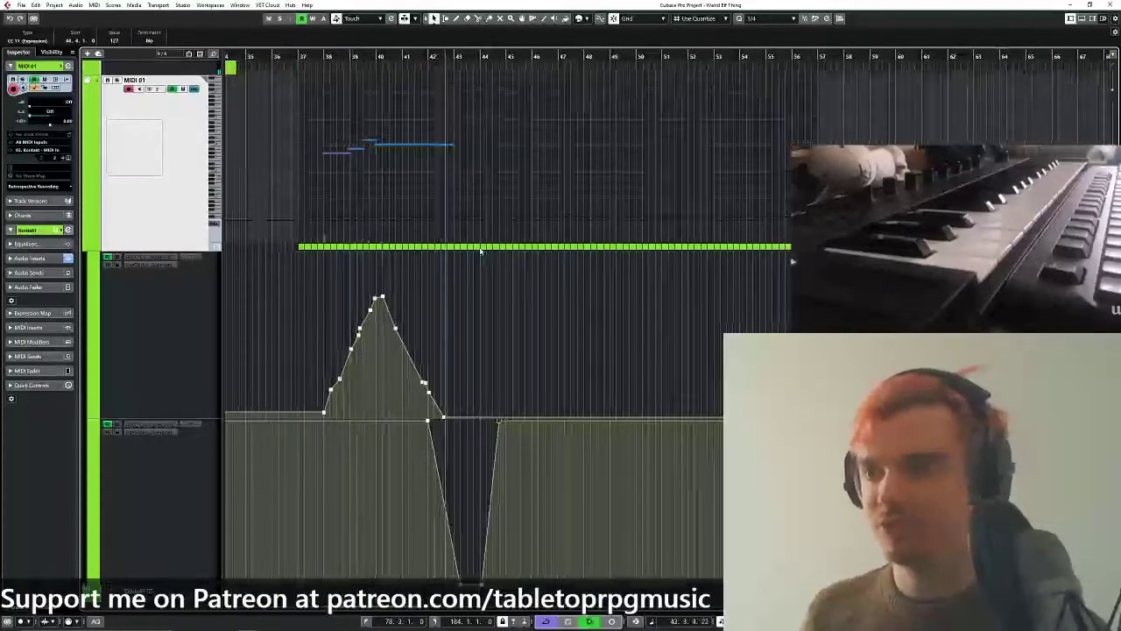
Mark the Kontakt 03 chord change at bar 41, beat 4, and rehearse the next melody phrase from there.
scroll(438, 246, "up", 6)
key("h")
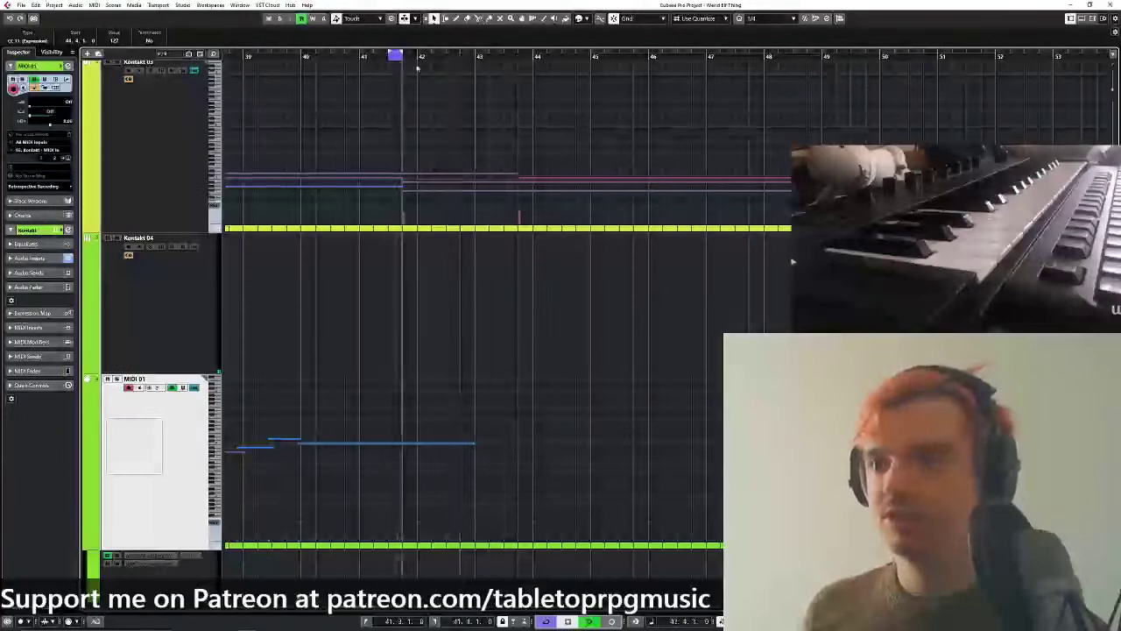
key("g")
key("g")
key("g")
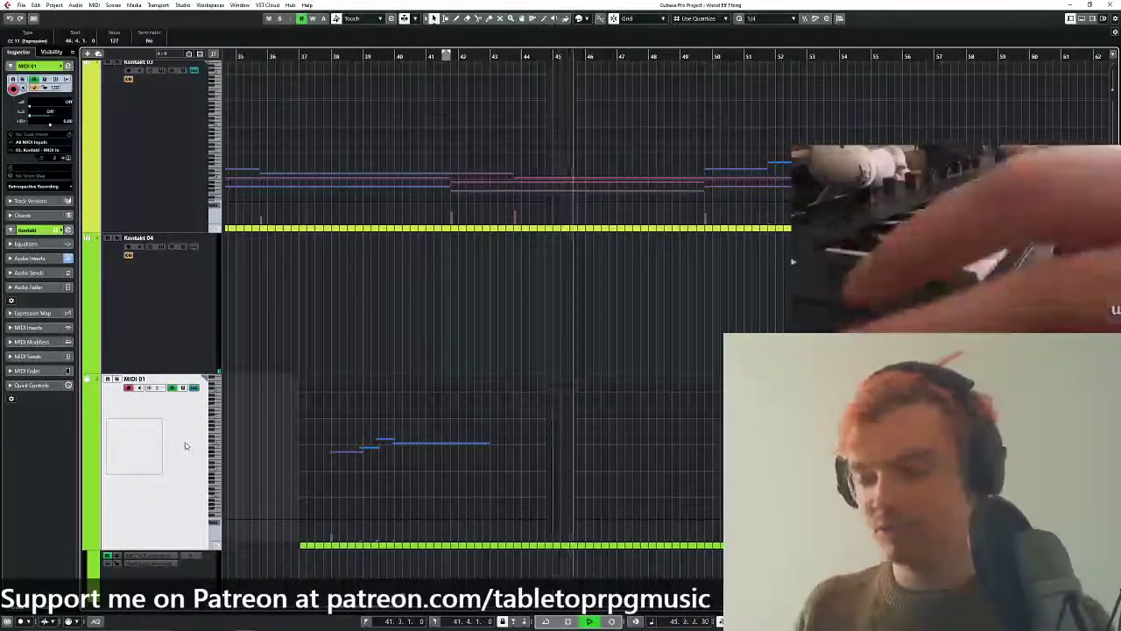
key("space")
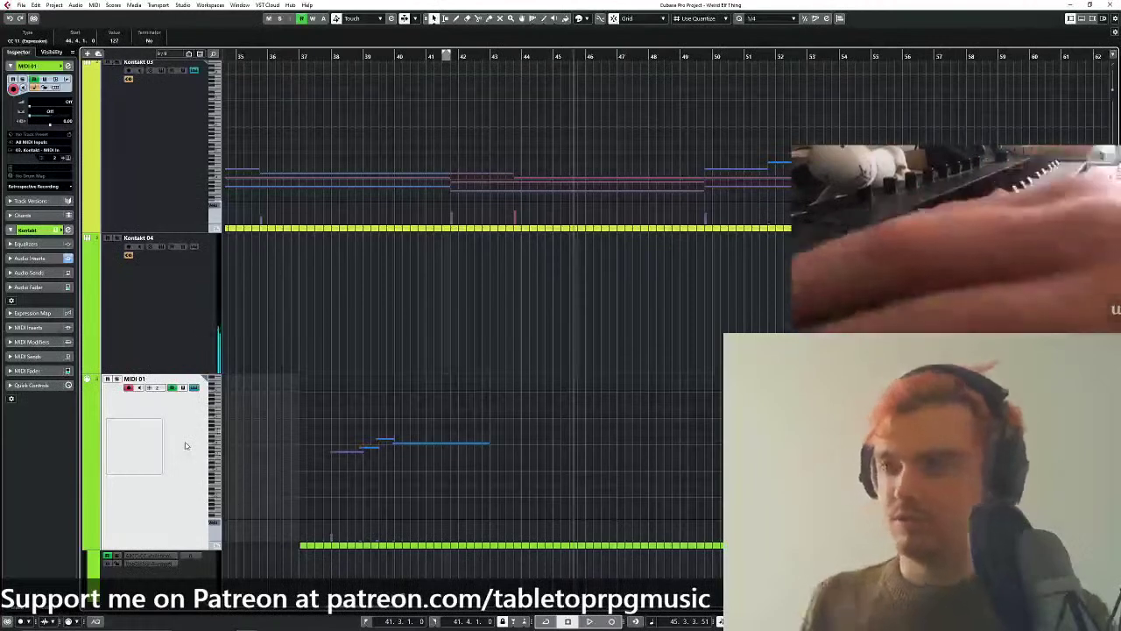
left_click(448, 56)
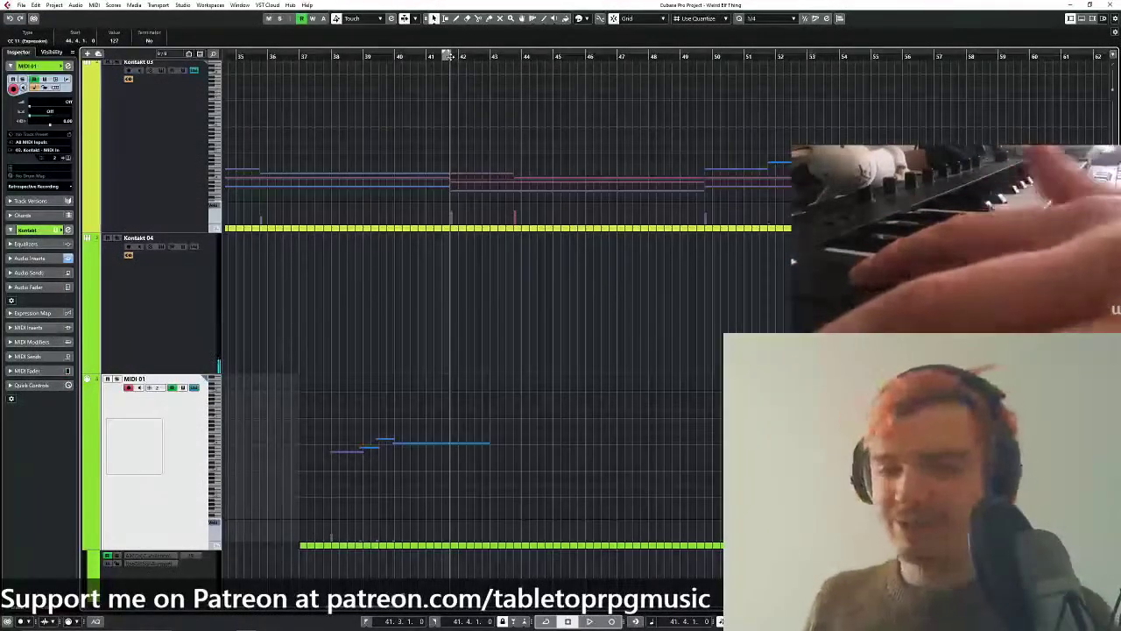
key("space")
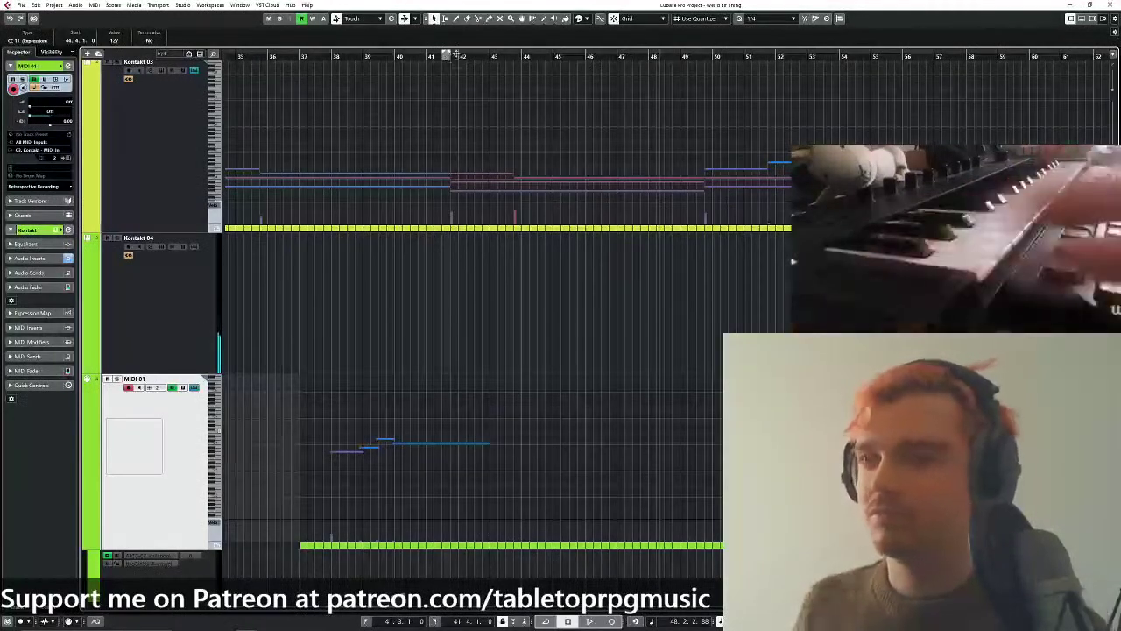
left_click(448, 55)
Perform the next strings melody phrase on MIDI 01 during playback from bar 41, beat 4 to bar 51.
key("h")
key("g")
key("g")
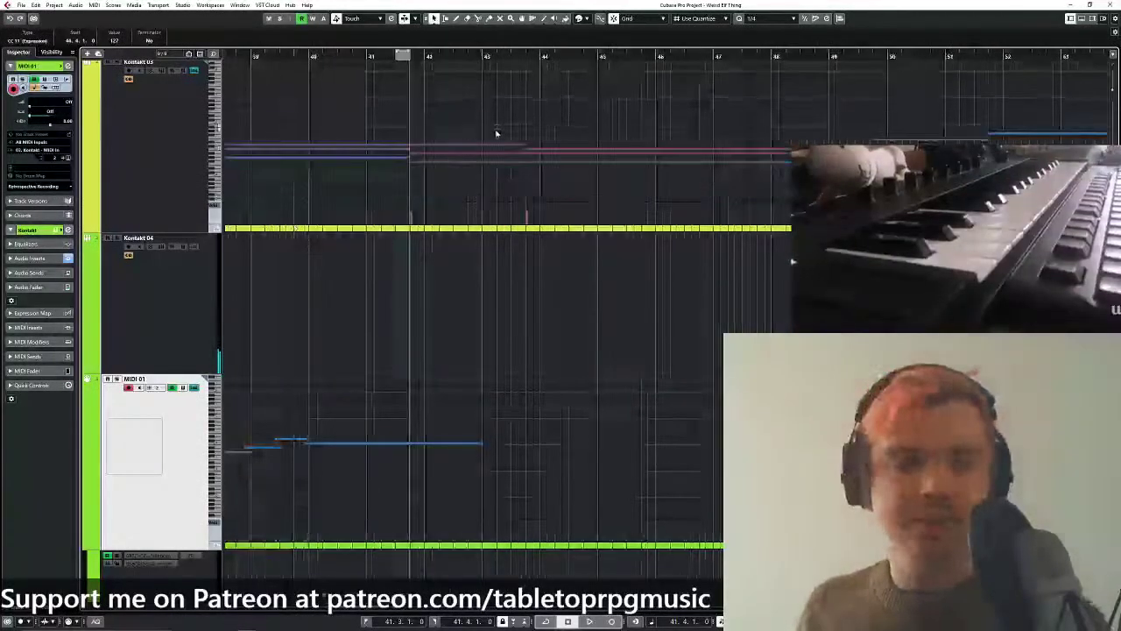
key("h")
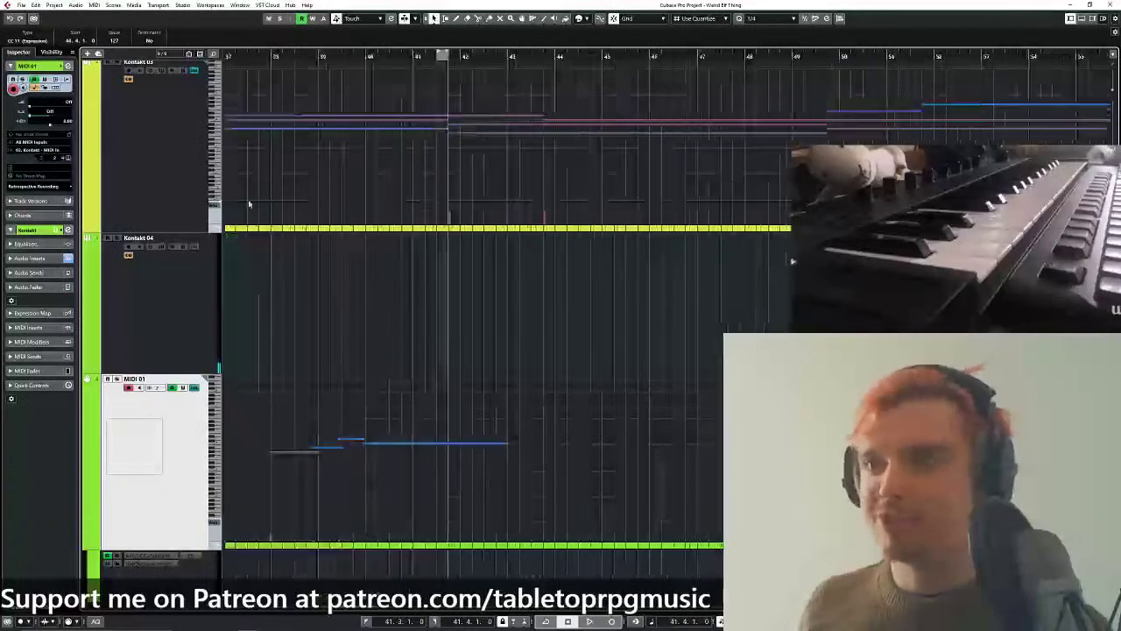
scroll(488, 263, "up", 5)
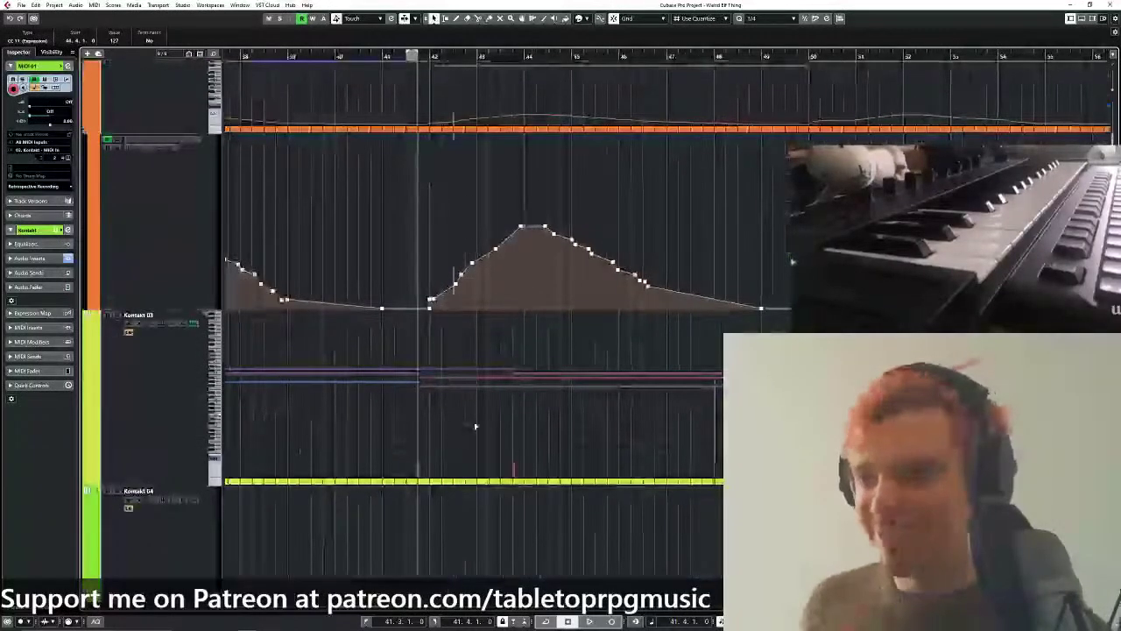
key("h")
key("h")
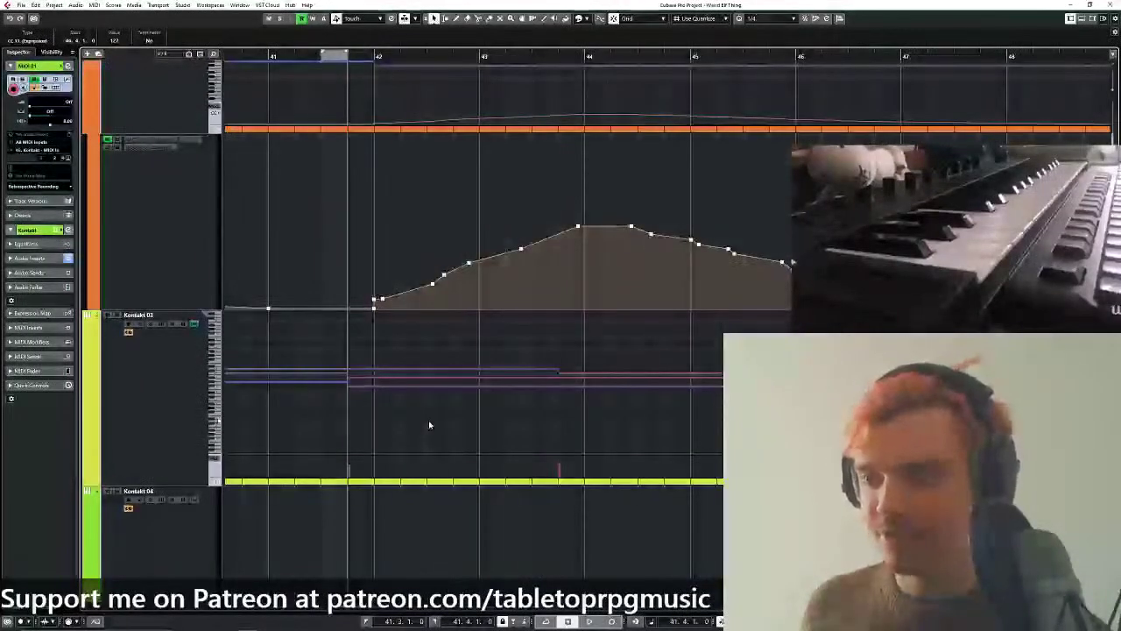
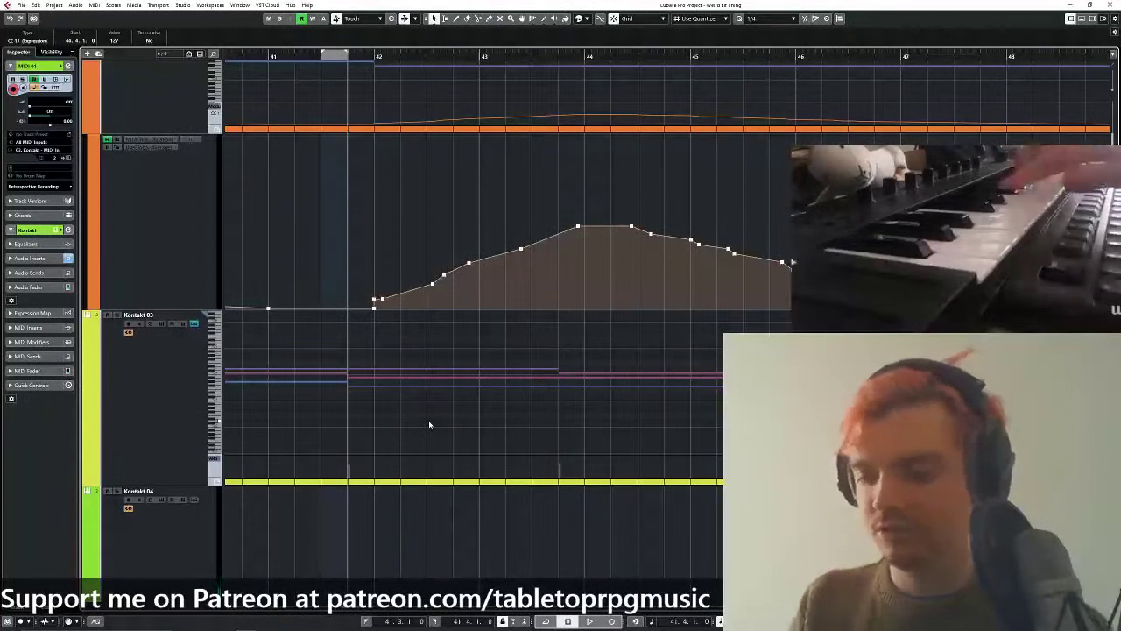
key("space")
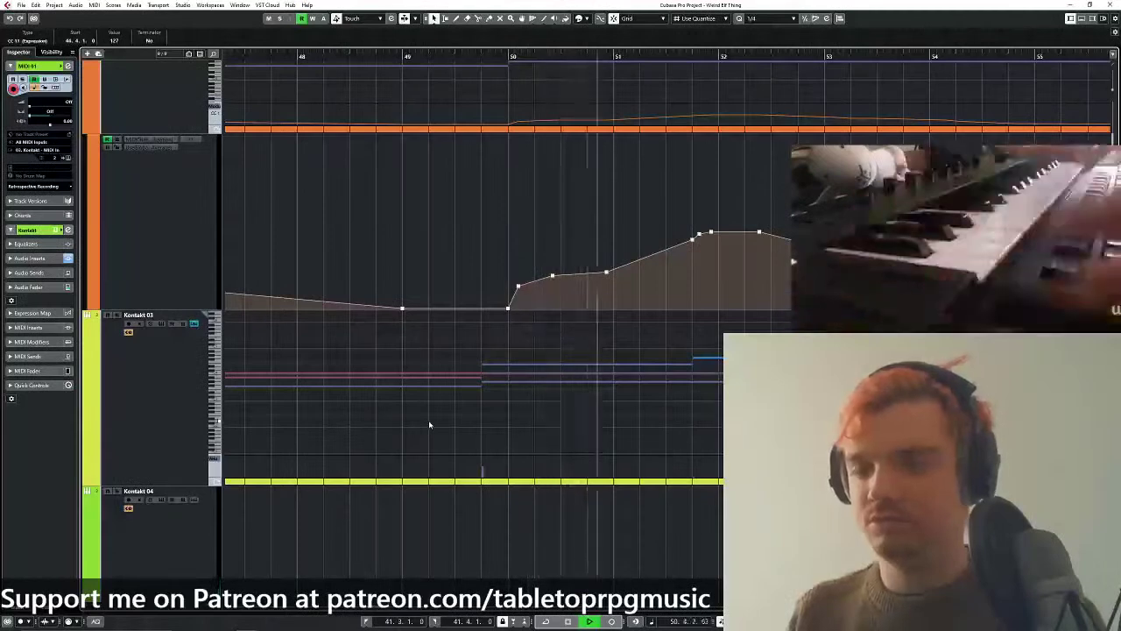
key("space")
Close the in-place editor of MIDI 01 and insert the retrospective recording of the new phrase into the track.
scroll(333, 281, "down", 5)
scroll(284, 192, "down", 3)
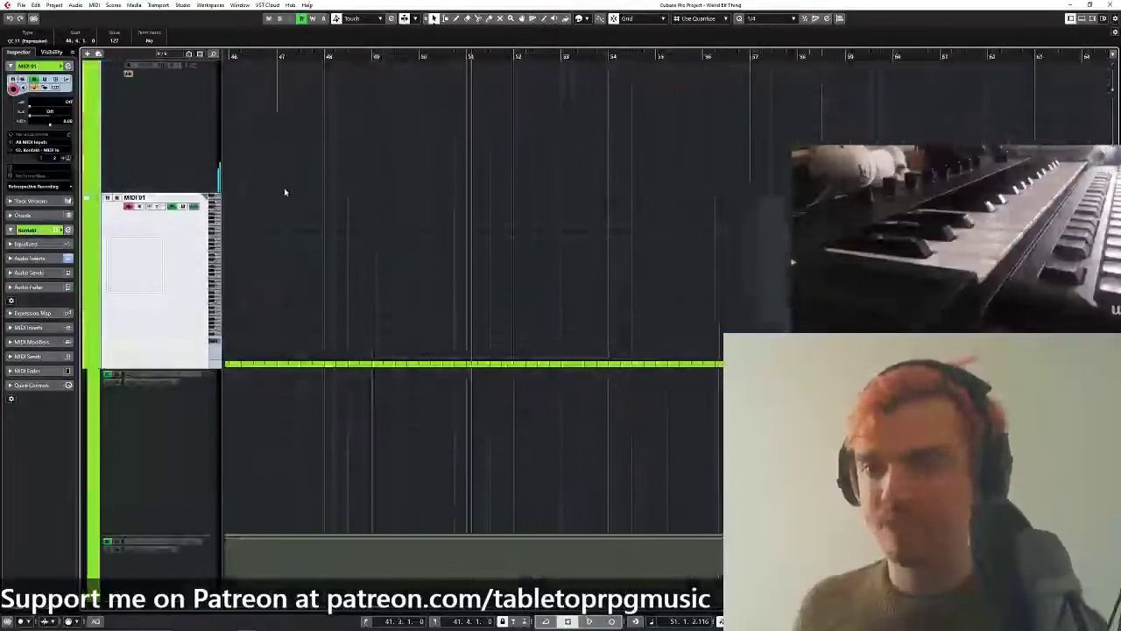
left_click(193, 207)
left_click(56, 187)
left_click(58, 199)
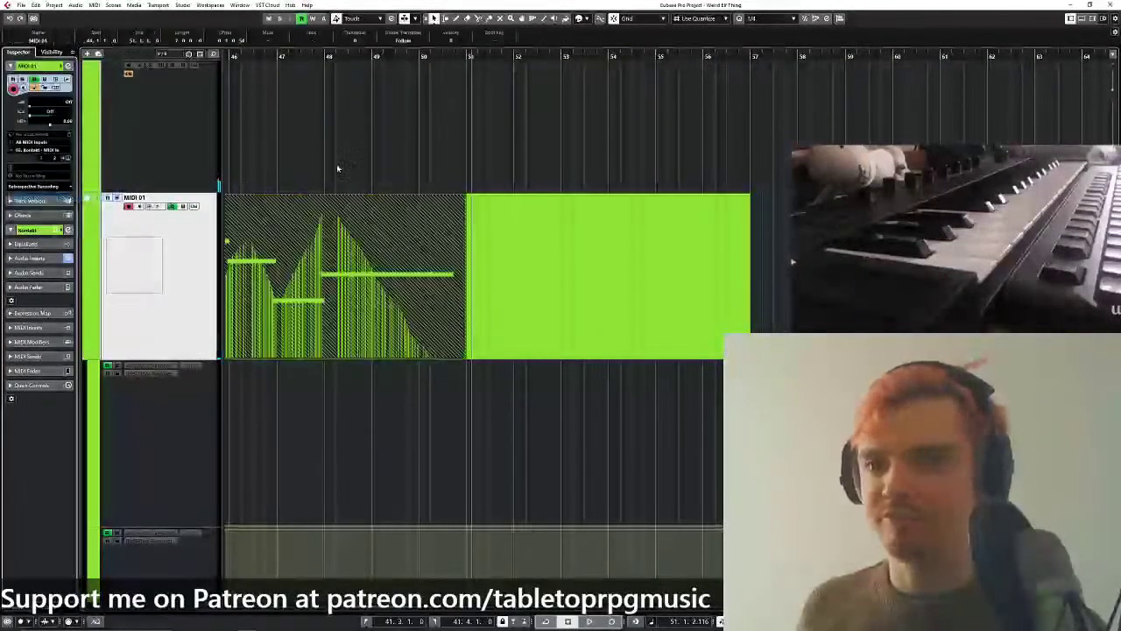
Display the new phrase's notes and CC 1 modulation data in the MIDI 01 in-place editor.
scroll(337, 168, "left", 5)
scroll(337, 168, "down", 2)
left_click(193, 138)
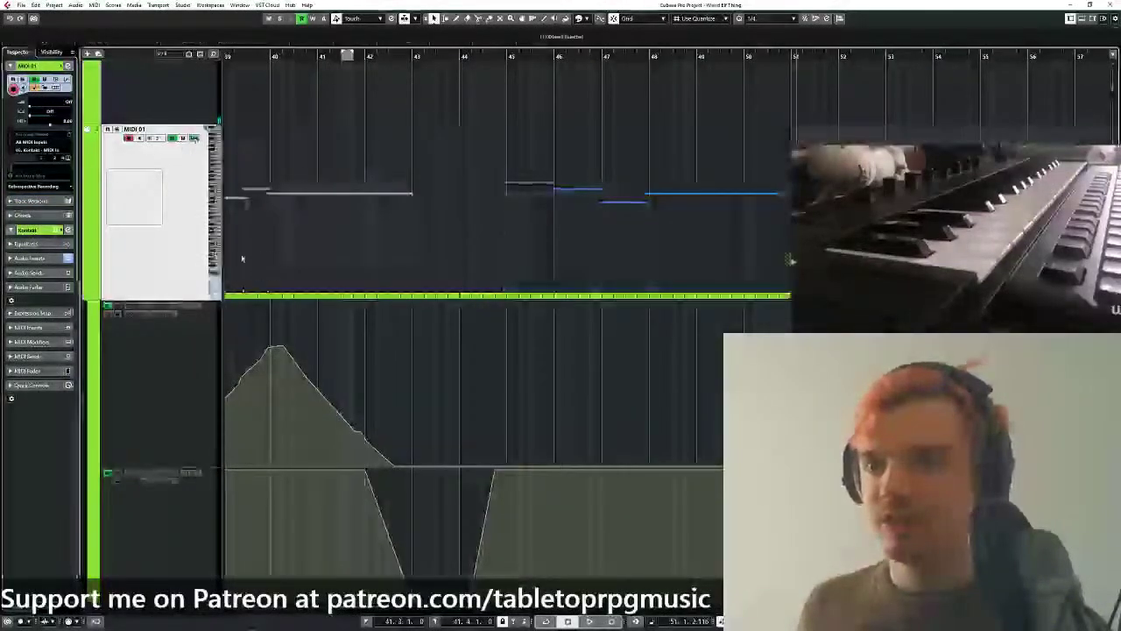
left_click(214, 273)
left_click(262, 335)
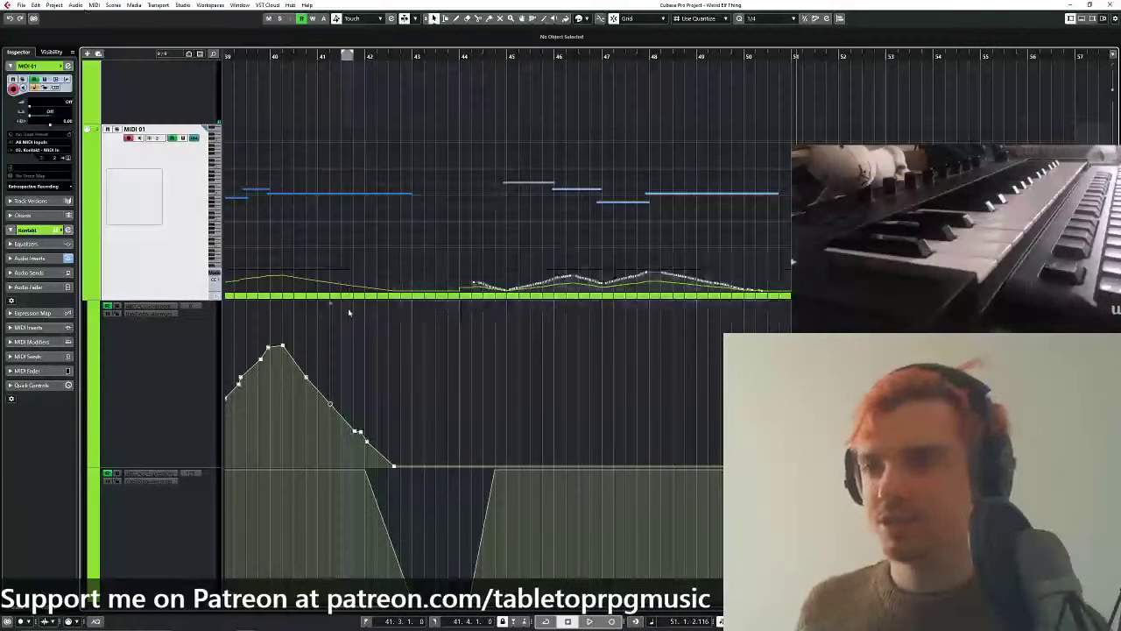
left_click(94, 6)
mouse_move(138, 147)
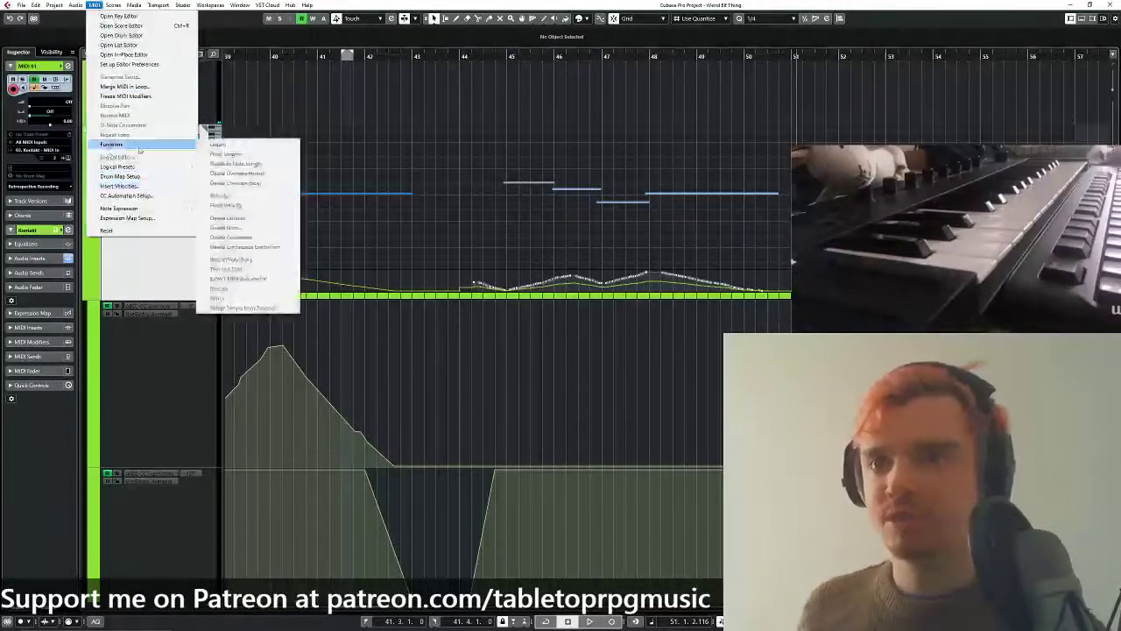
left_click(113, 5)
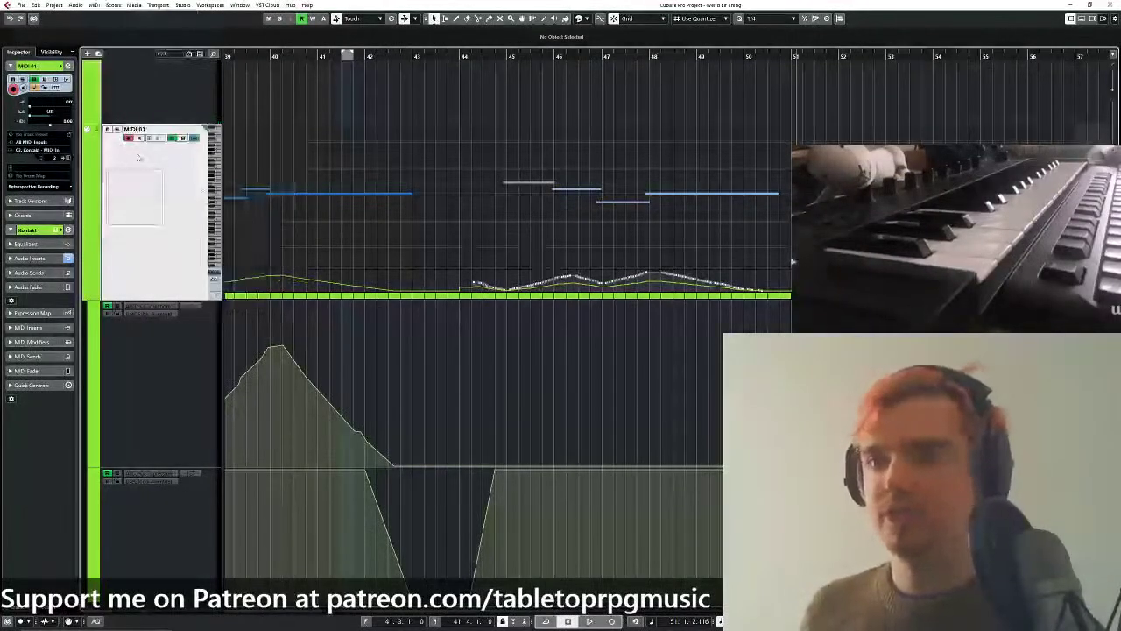
Glue the earlier MIDI 01 part to the newly recorded part and reopen the in-place editor.
left_click(191, 139)
right_click(487, 171)
left_click(511, 167)
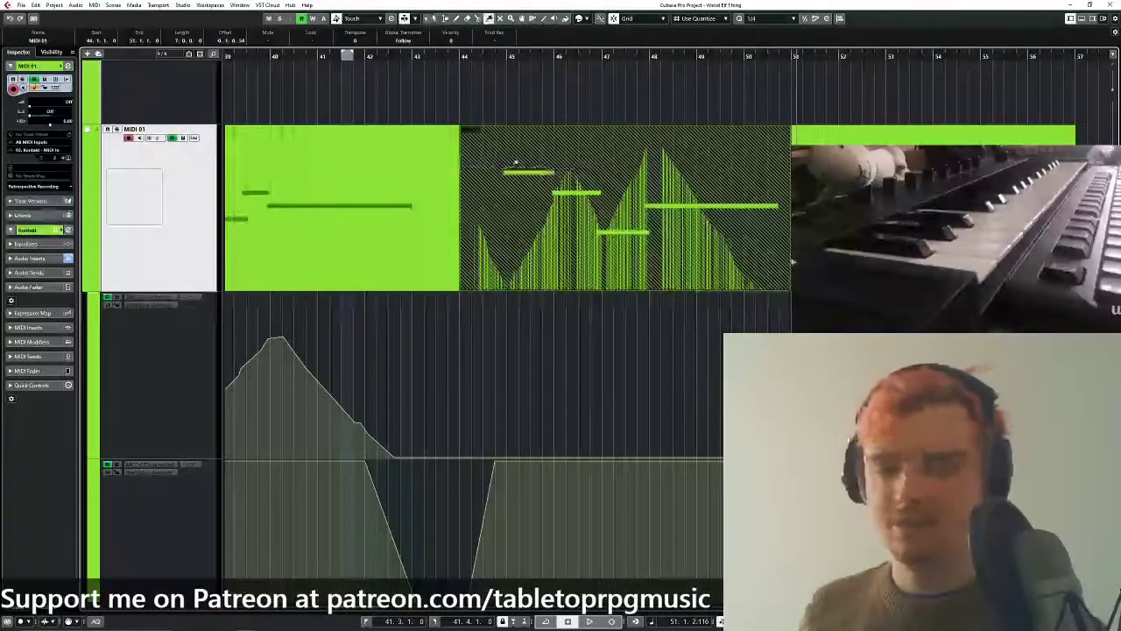
left_click(441, 181)
key("1")
left_click(192, 139)
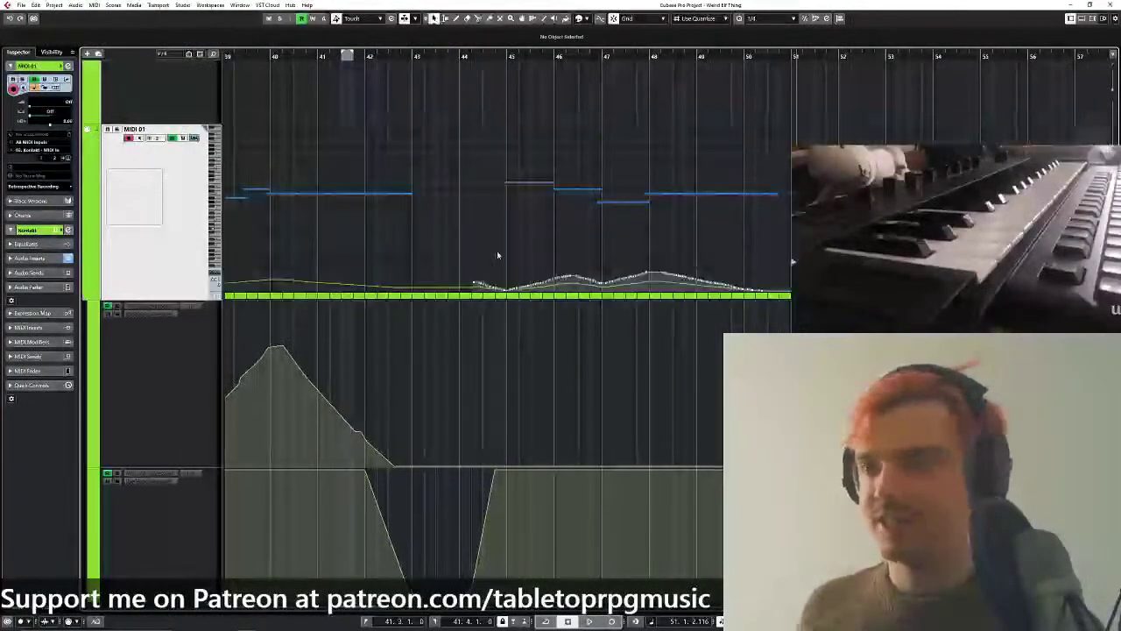
left_click_drag(442, 265, 763, 291)
left_click(94, 5)
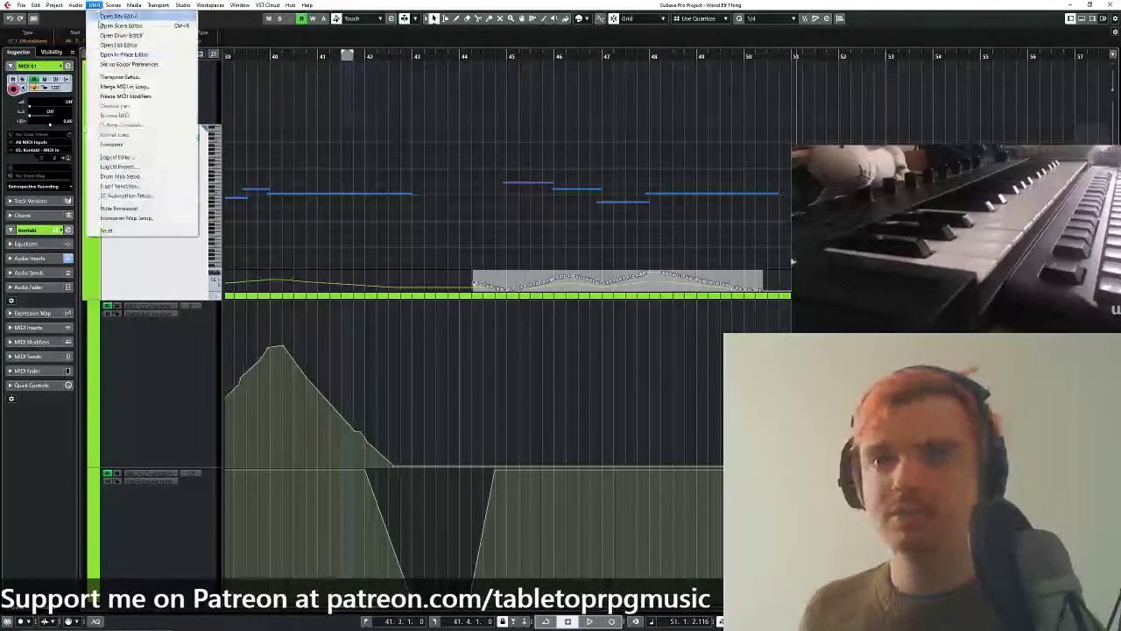
left_click(480, 113)
Switch the ruler to seconds and examine how far the chords and melody extend in the arrangement.
scroll(480, 112, "down", 3)
right_click(467, 56)
left_click(508, 73)
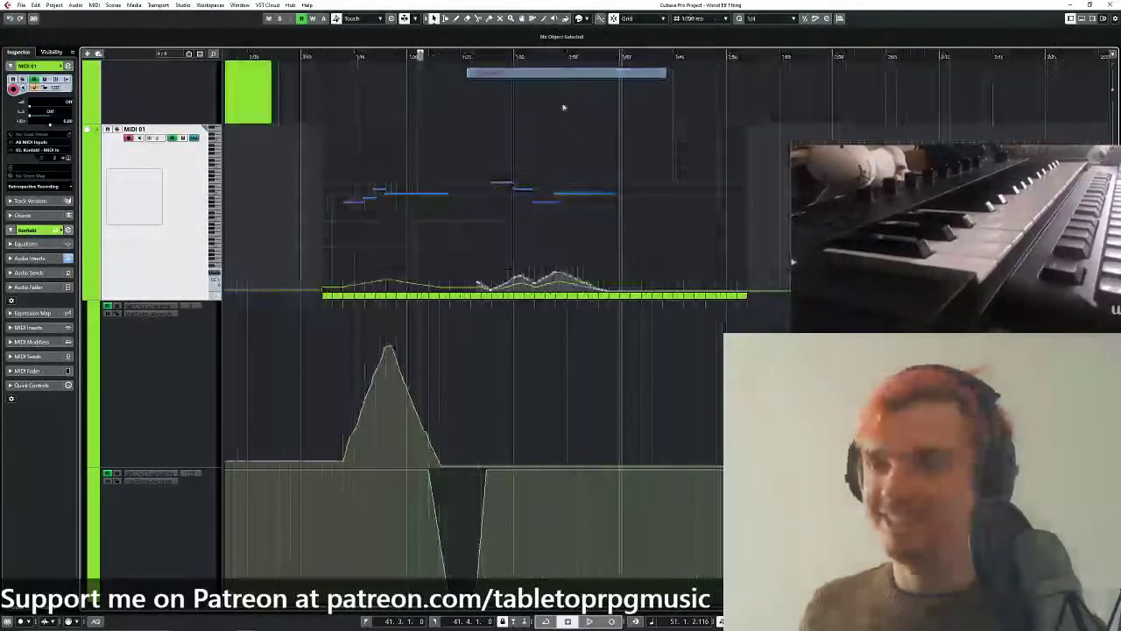
scroll(573, 108, "down", 6)
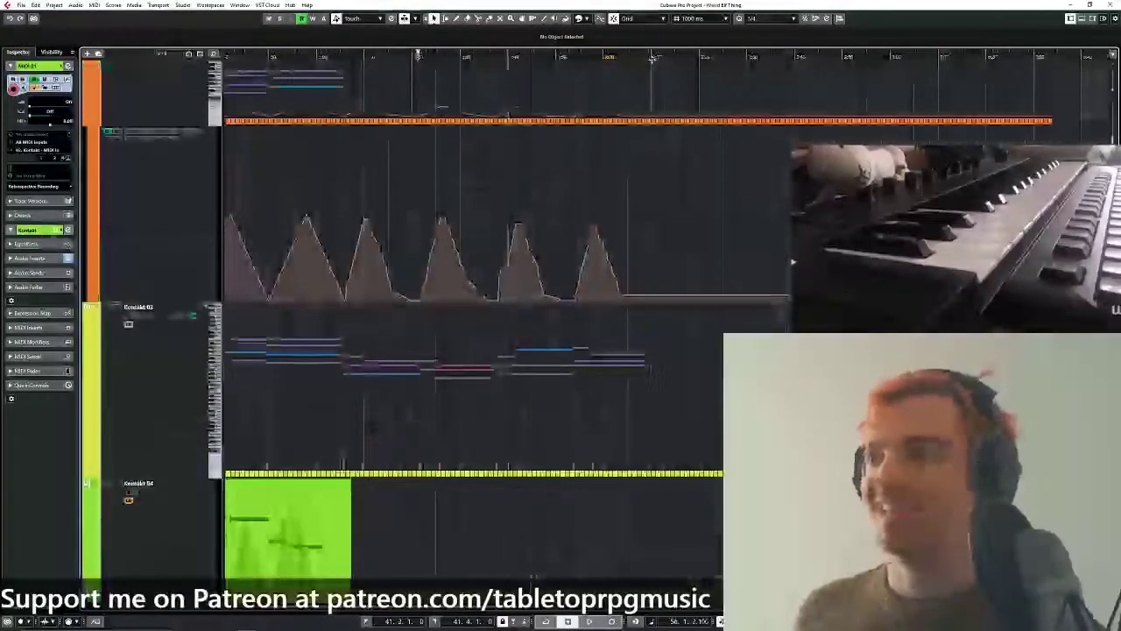
scroll(593, 114, "down", 5)
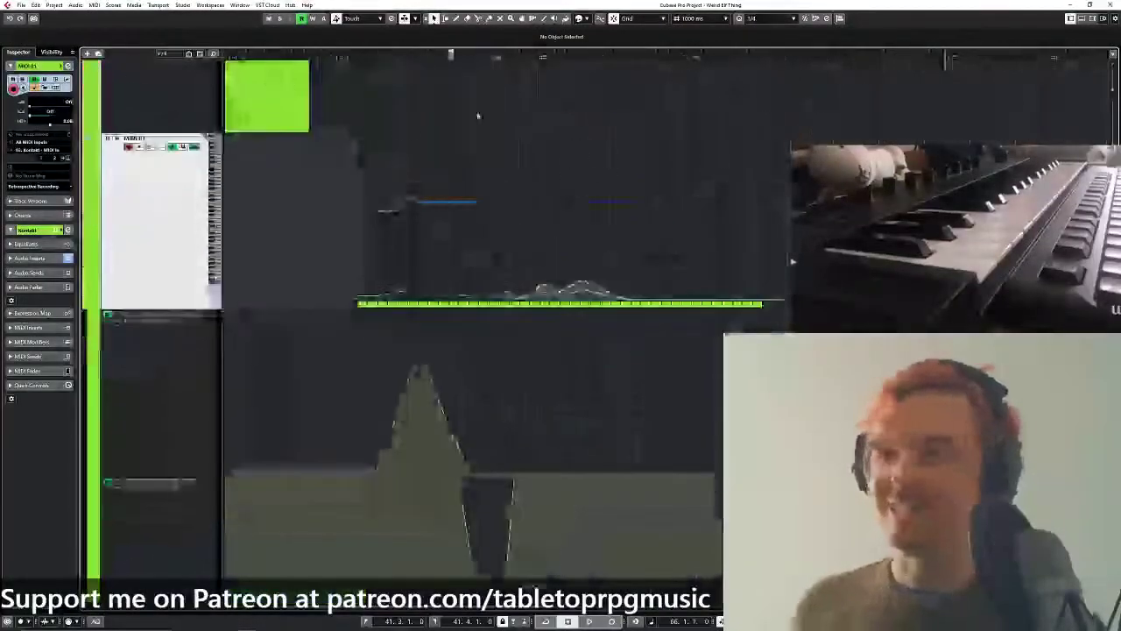
Select the second phrase's CC 1 modulation data in MIDI 01 and extract it to a track automation lane with Extract MIDI Automation.
left_click_drag(489, 242, 646, 321)
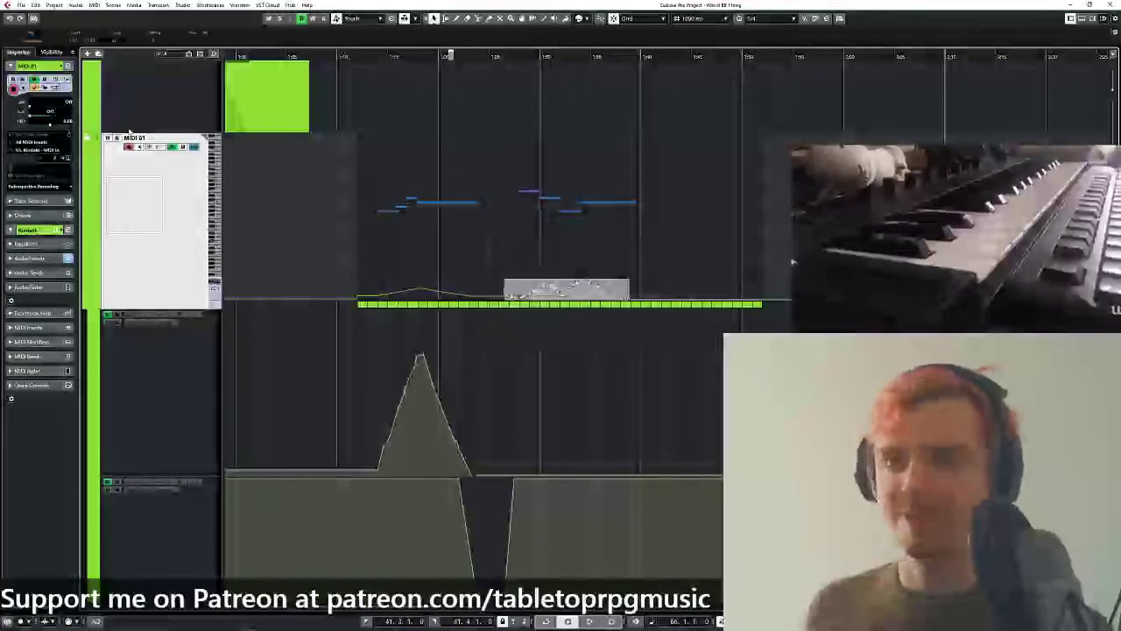
left_click(94, 4)
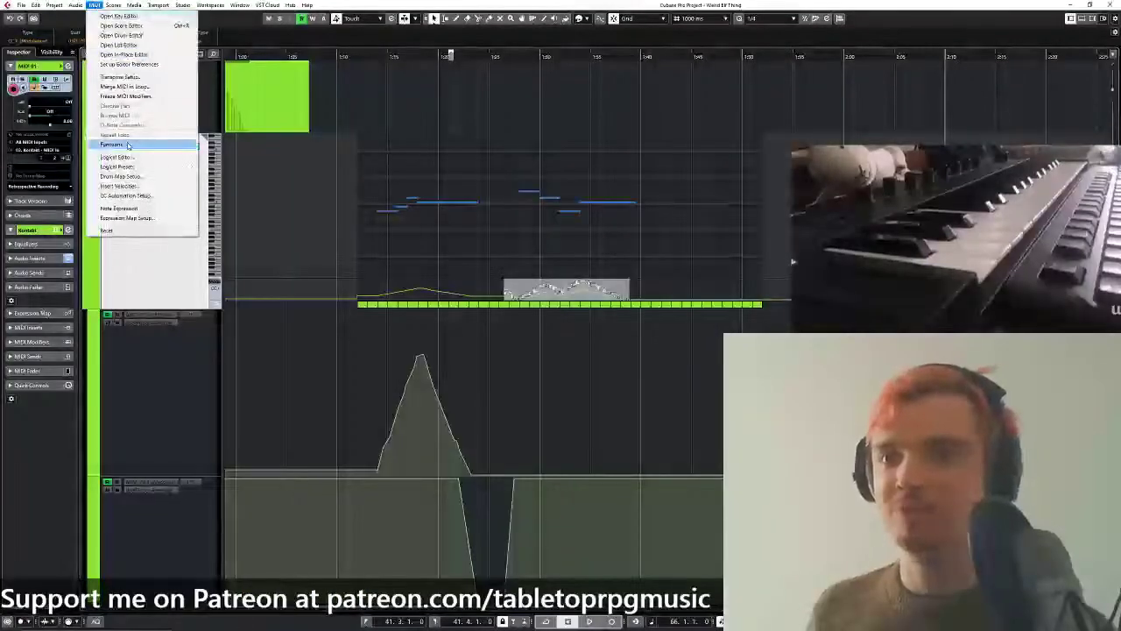
mouse_move(140, 143)
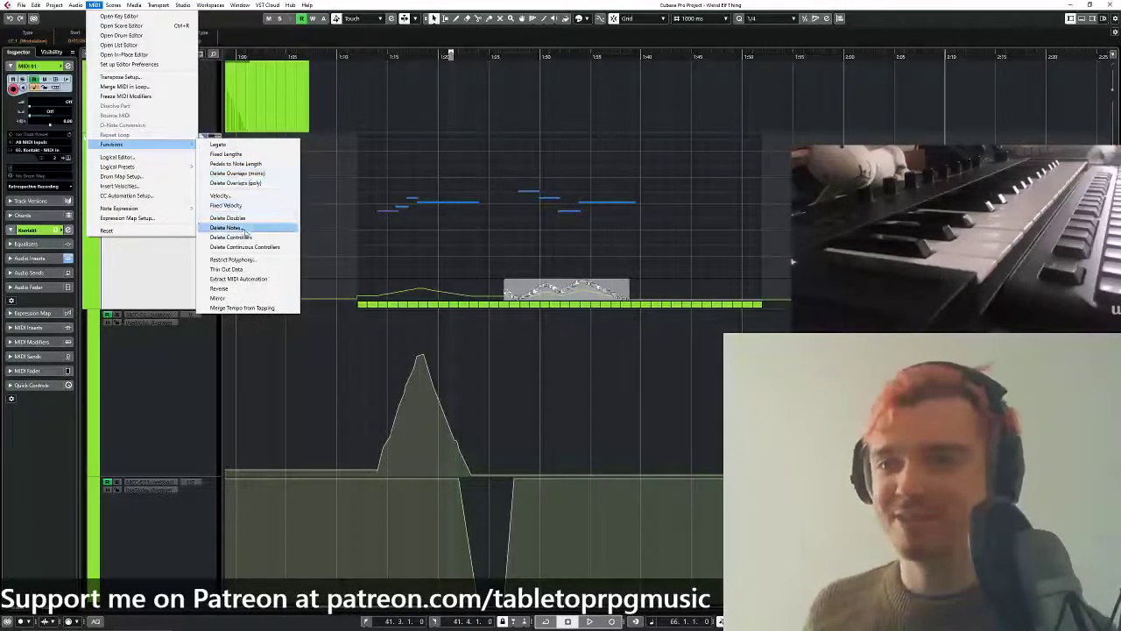
left_click(233, 287)
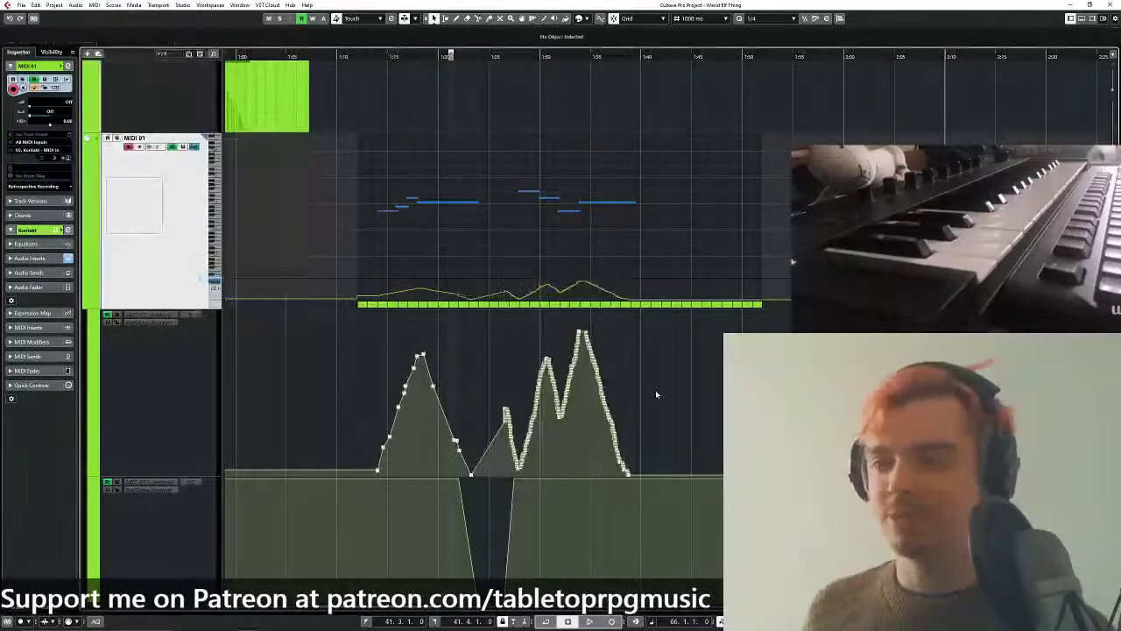
Examine the extracted modulation automation curve of MIDI 01 against the notes of both melody phrases.
scroll(656, 392, "up", 4)
left_click_drag(408, 312, 740, 302)
scroll(735, 303, "down", 2)
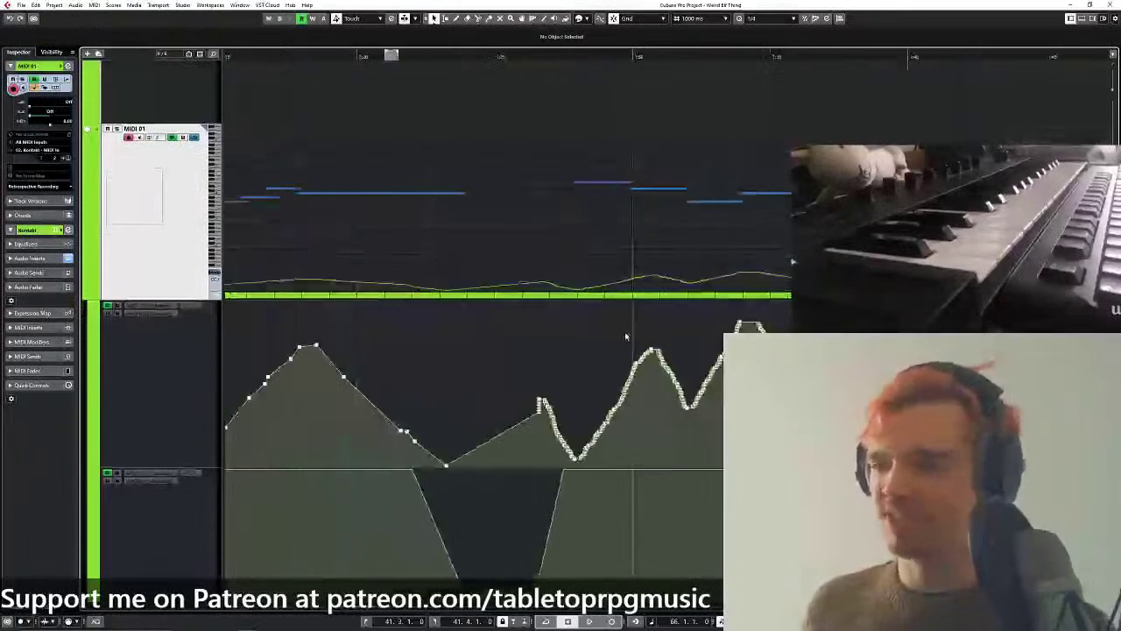
scroll(570, 349, "down", 1)
scroll(569, 350, "down", 1)
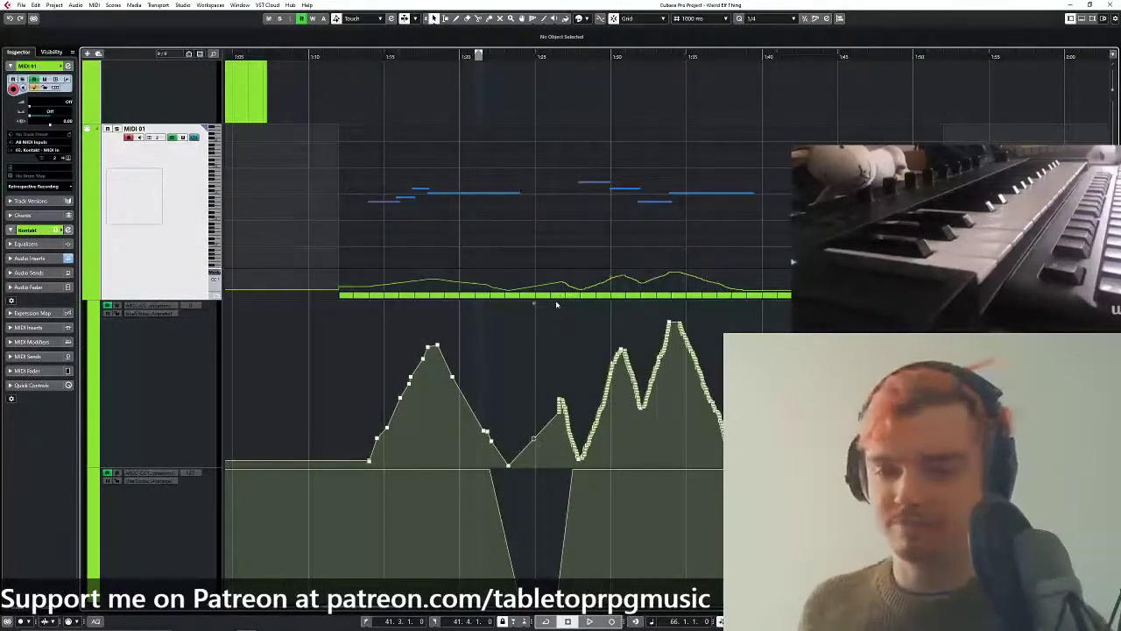
scroll(518, 345, "down", 1)
scroll(518, 345, "up", 2)
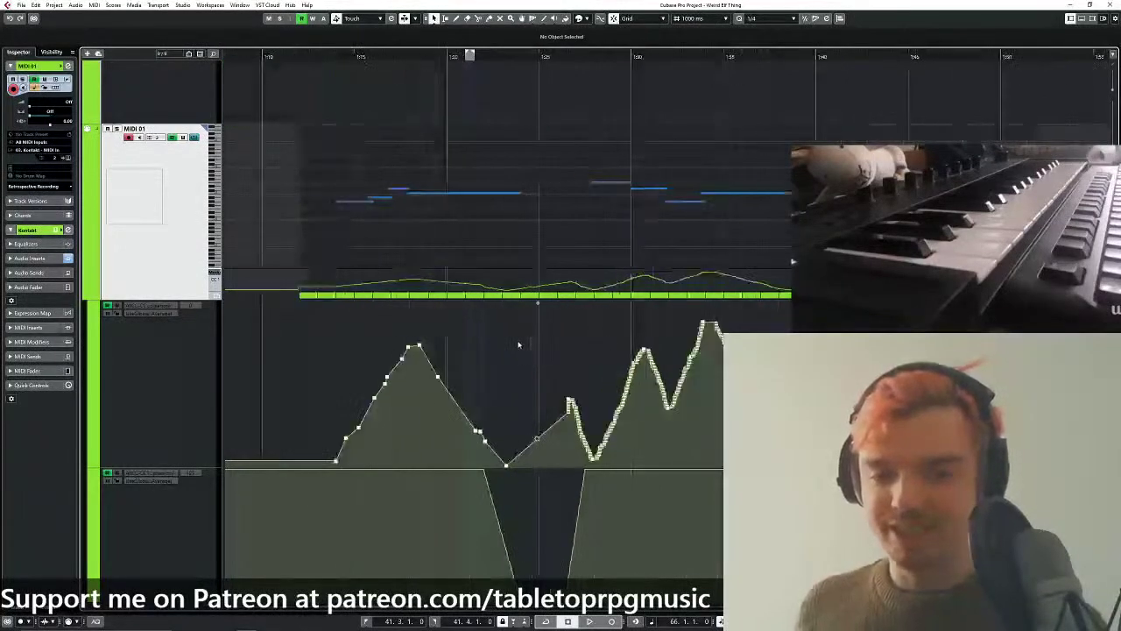
scroll(517, 341, "down", 2)
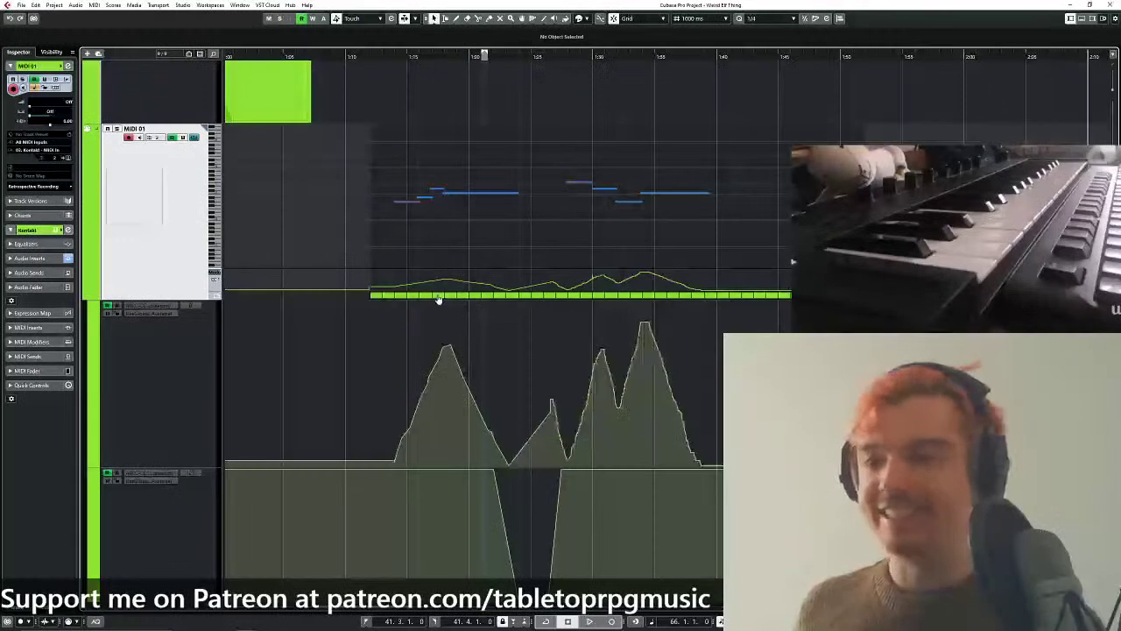
left_click_drag(439, 299, 483, 301)
scroll(473, 345, "down", 1)
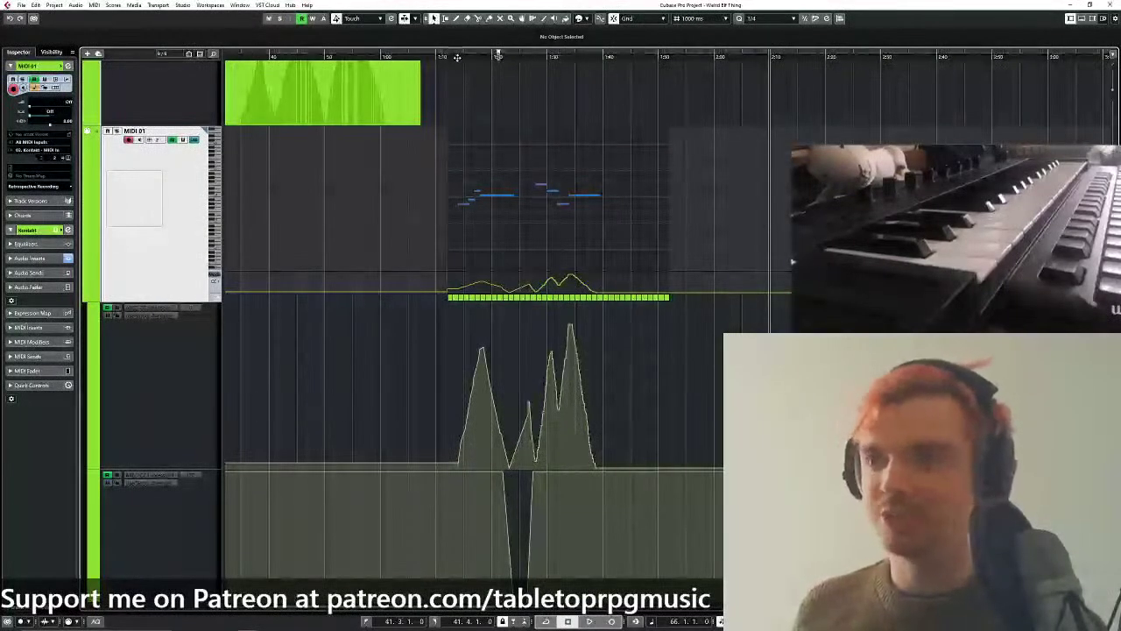
Close the in-place editors of Kontakt 03, Kontakt 01 and MIDI 01 and play the piece from the start.
scroll(457, 57, "down", 3)
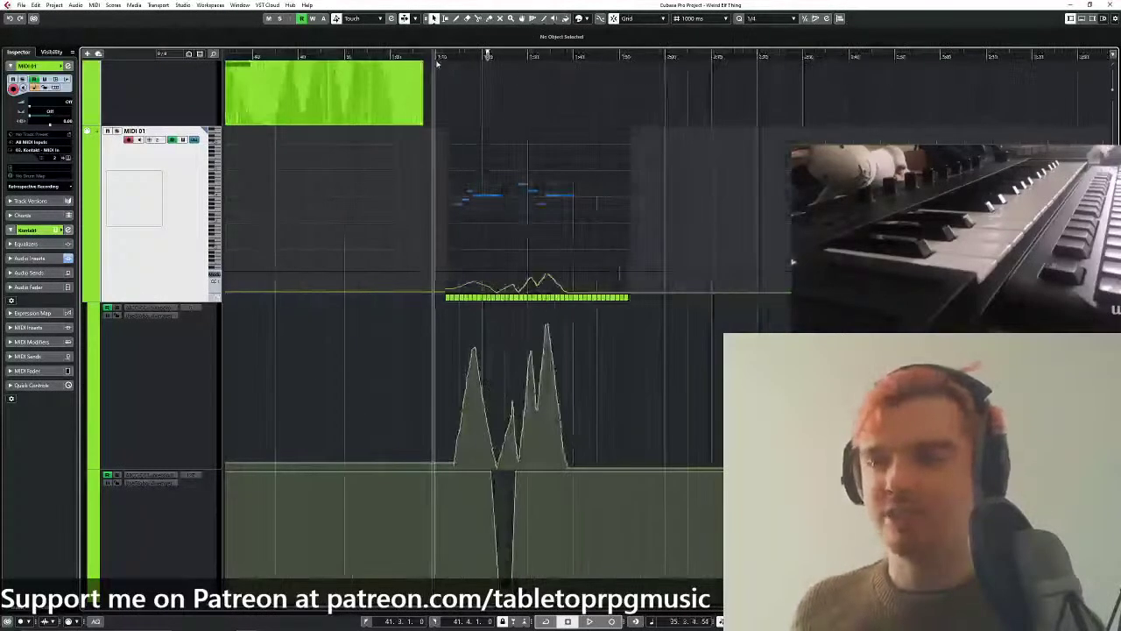
scroll(475, 54, "up", 1)
scroll(206, 410, "up", 3)
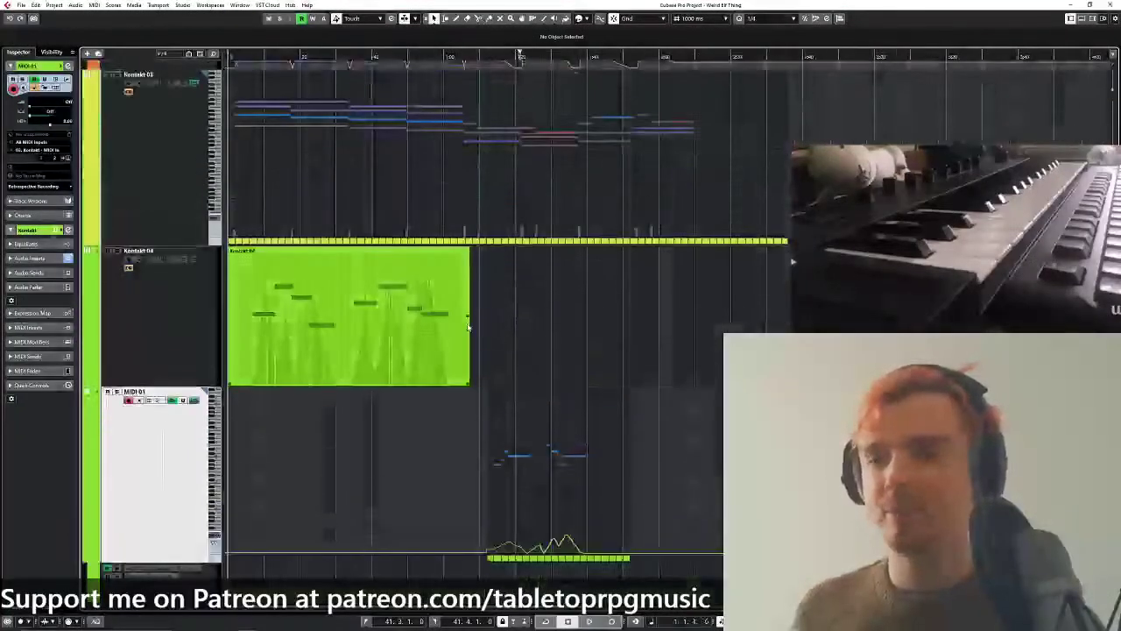
scroll(206, 410, "up", 5)
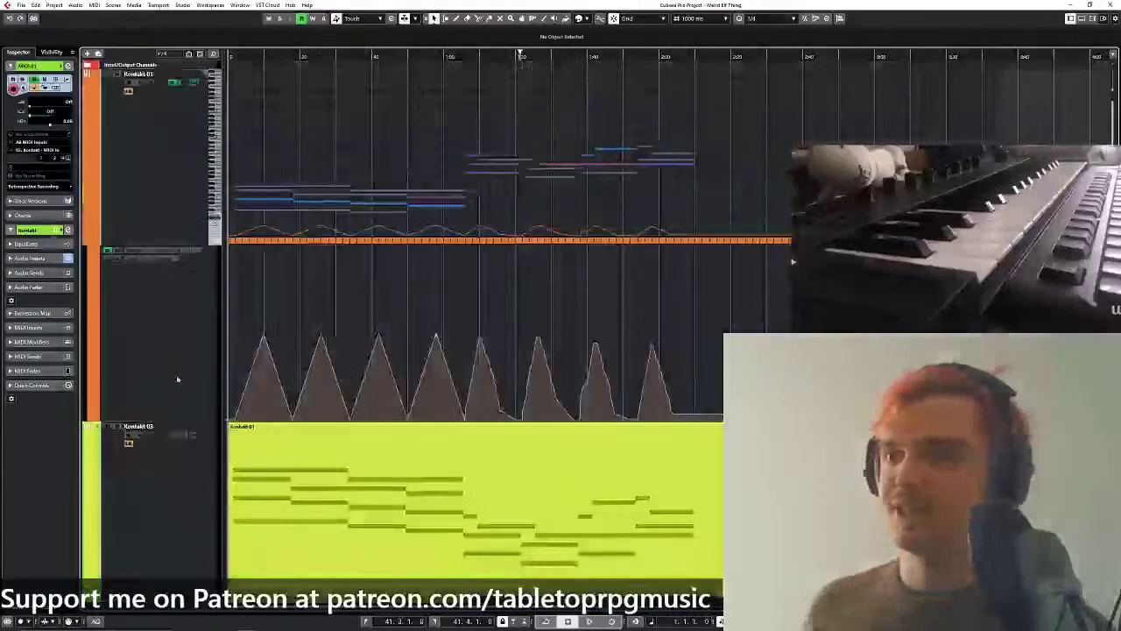
left_click_drag(179, 246, 194, 85)
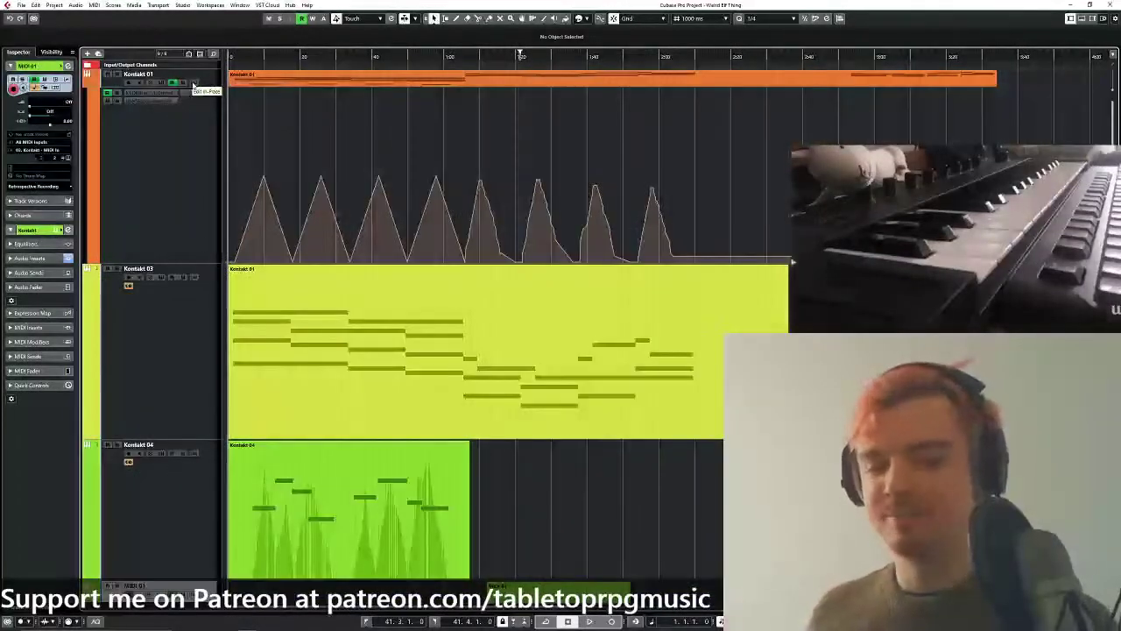
scroll(541, 236, "down", 2)
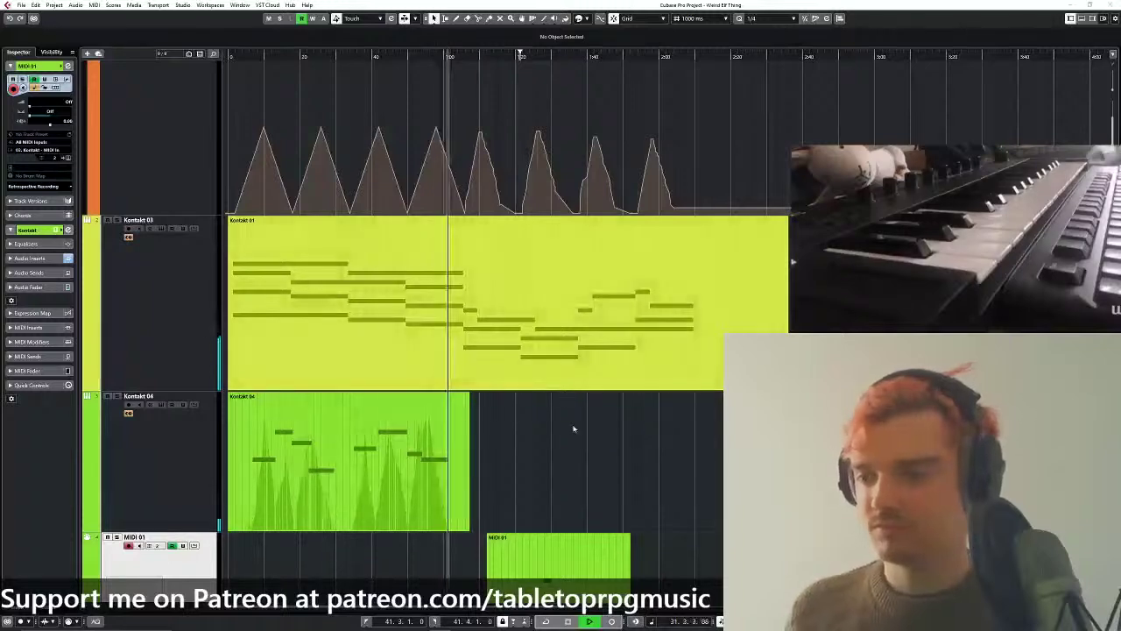
Reopen the MIDI 01 in-place editor and scale the second phrase's modulation automation down slightly during playback.
scroll(574, 428, "down", 3)
left_click(192, 341)
scroll(572, 420, "up", 3)
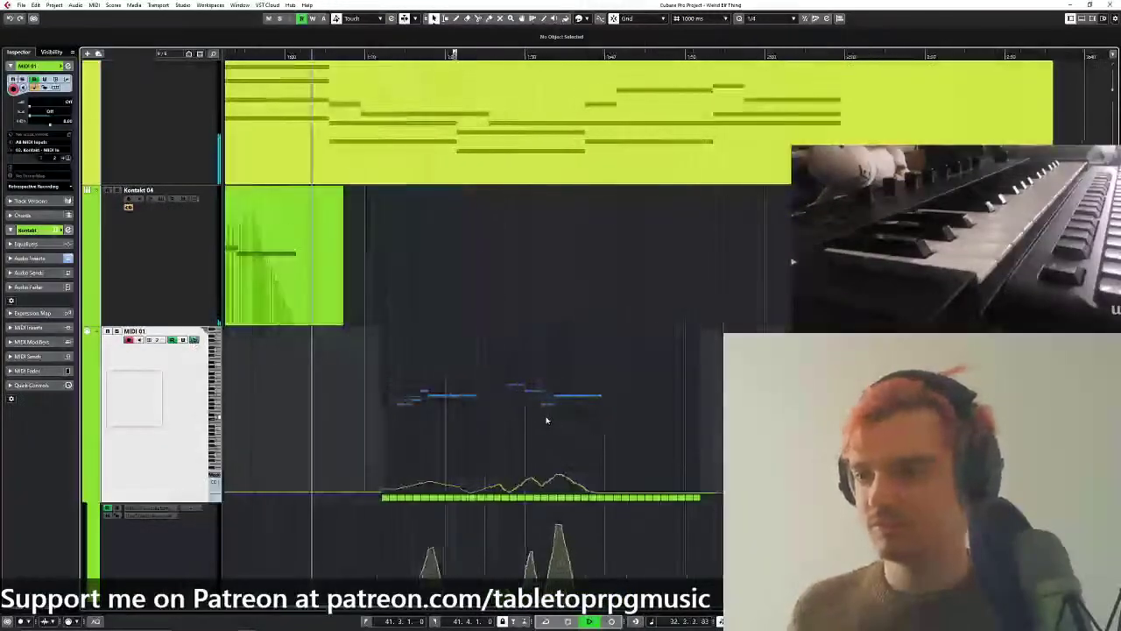
scroll(553, 243, "down", 3)
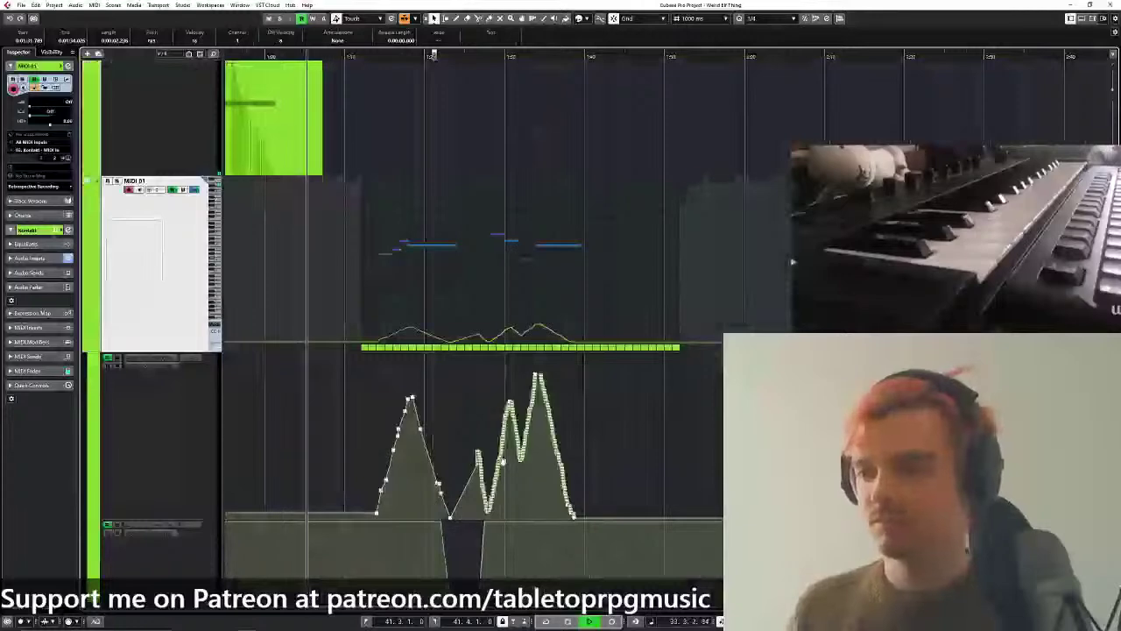
left_click_drag(481, 380, 596, 514)
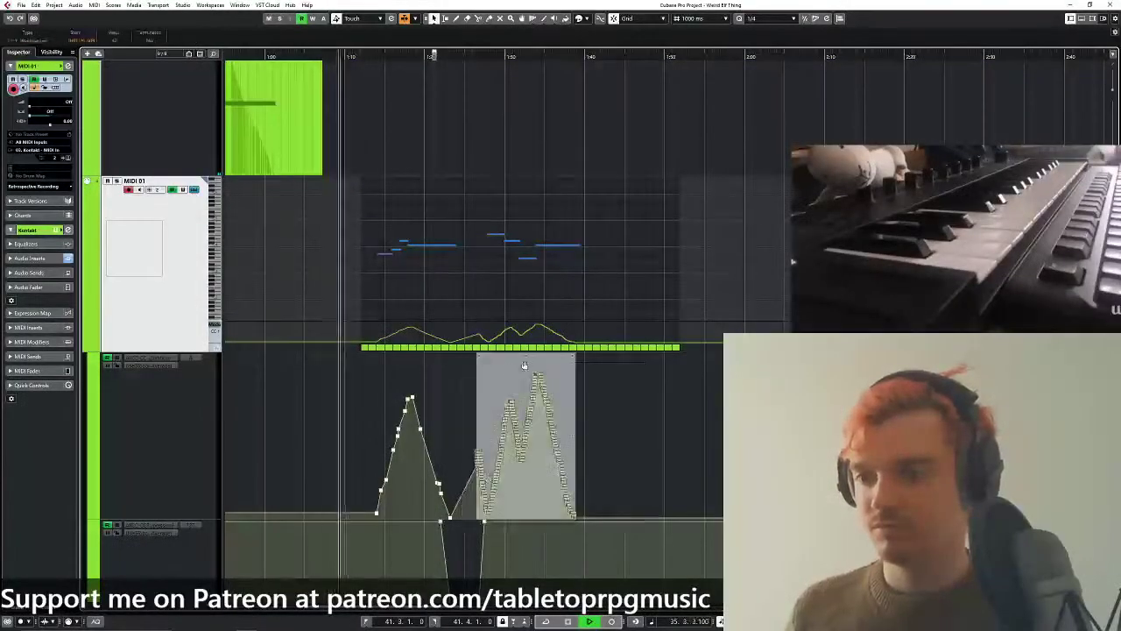
mouse_move(524, 365)
left_mouse_down()
mouse_move(523, 375)
mouse_move(527, 356)
left_mouse_up()
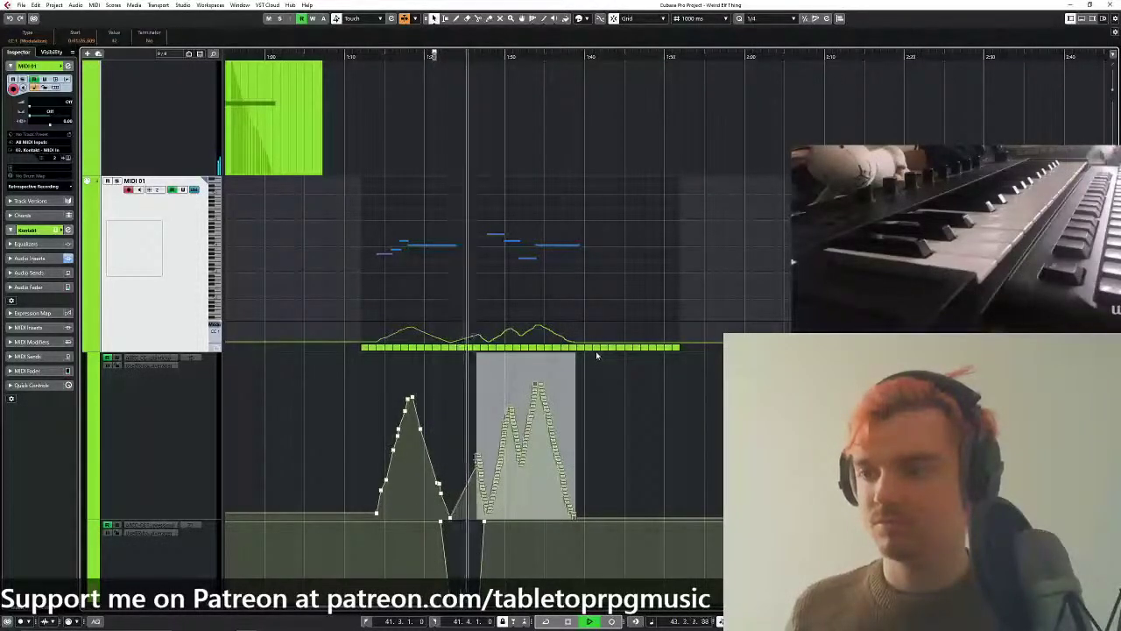
scroll(598, 364, "up", 1)
left_click(607, 393)
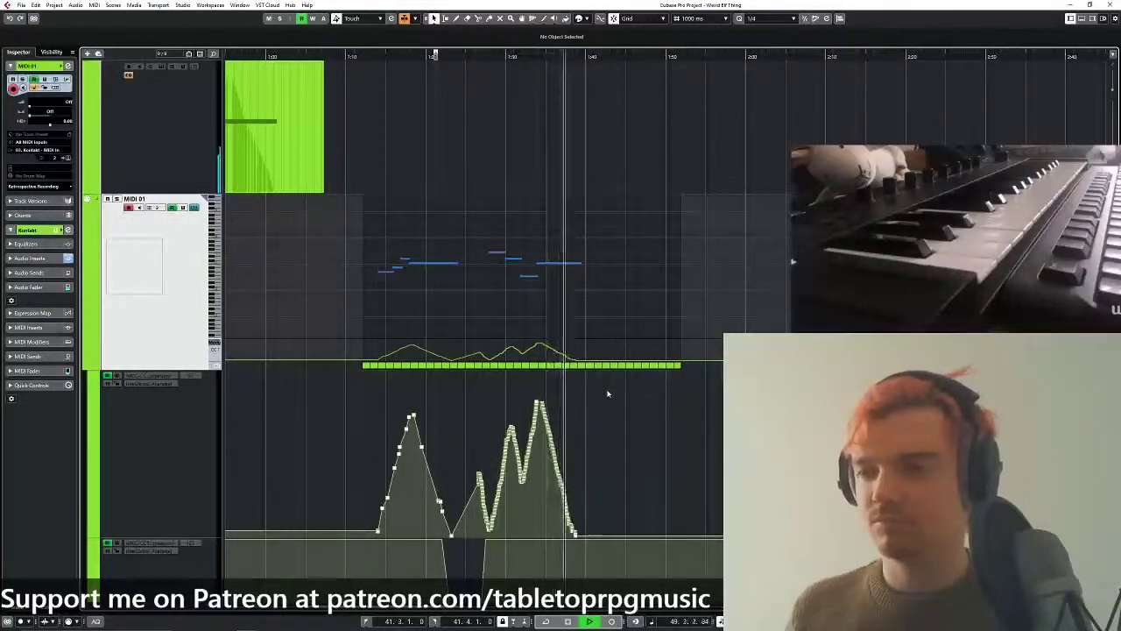
Open the Kontakt 03 in-place editor and examine its chord notes alongside the Kontakt 01 modulation peaks over the second half.
scroll(608, 393, "up", 5)
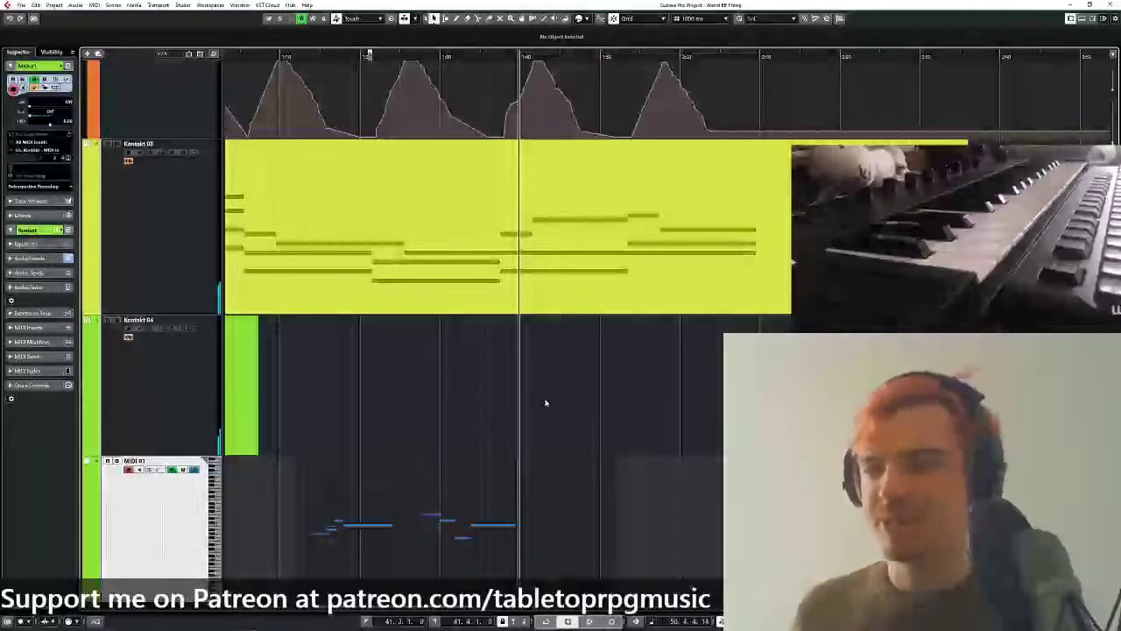
scroll(544, 403, "down", 2)
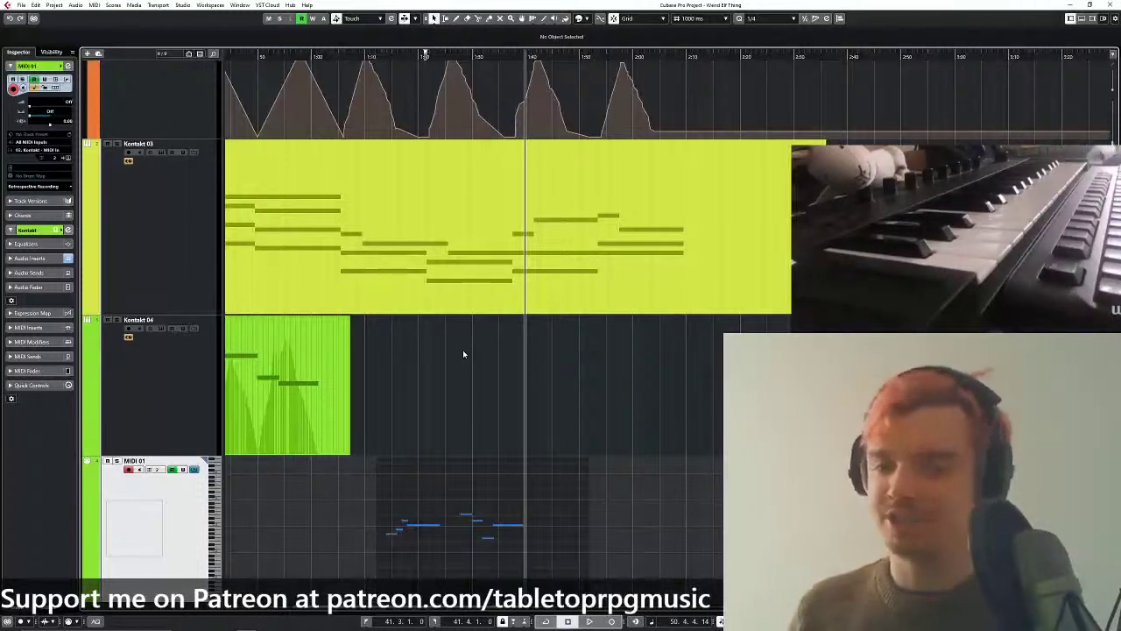
left_click(196, 153)
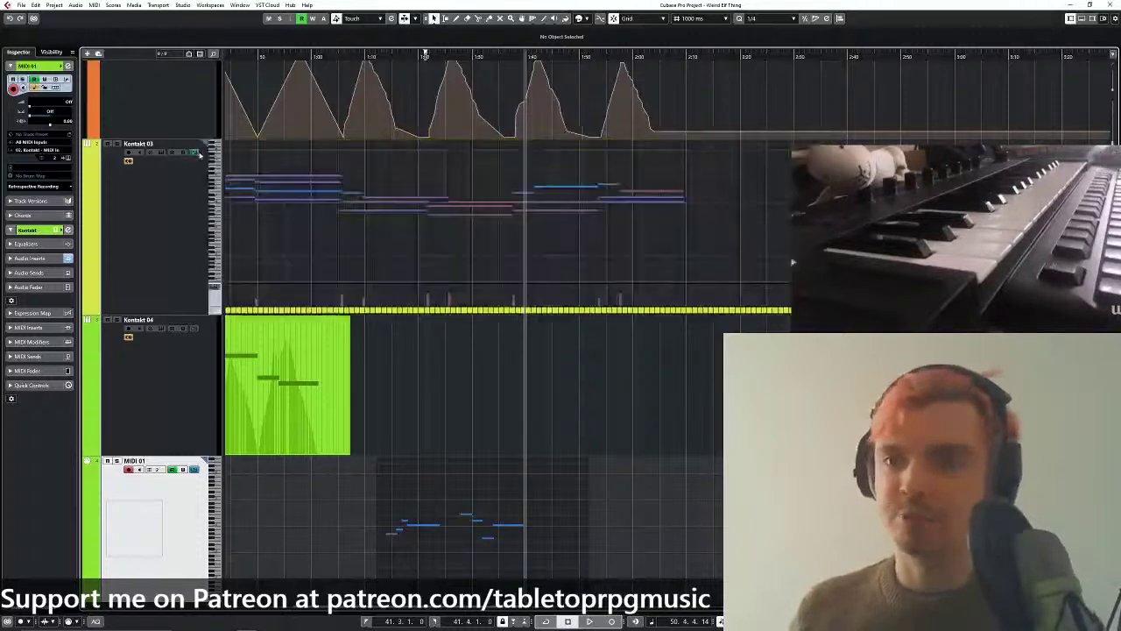
left_click_drag(360, 175, 608, 229)
left_click(205, 256)
scroll(182, 226, "up", 3)
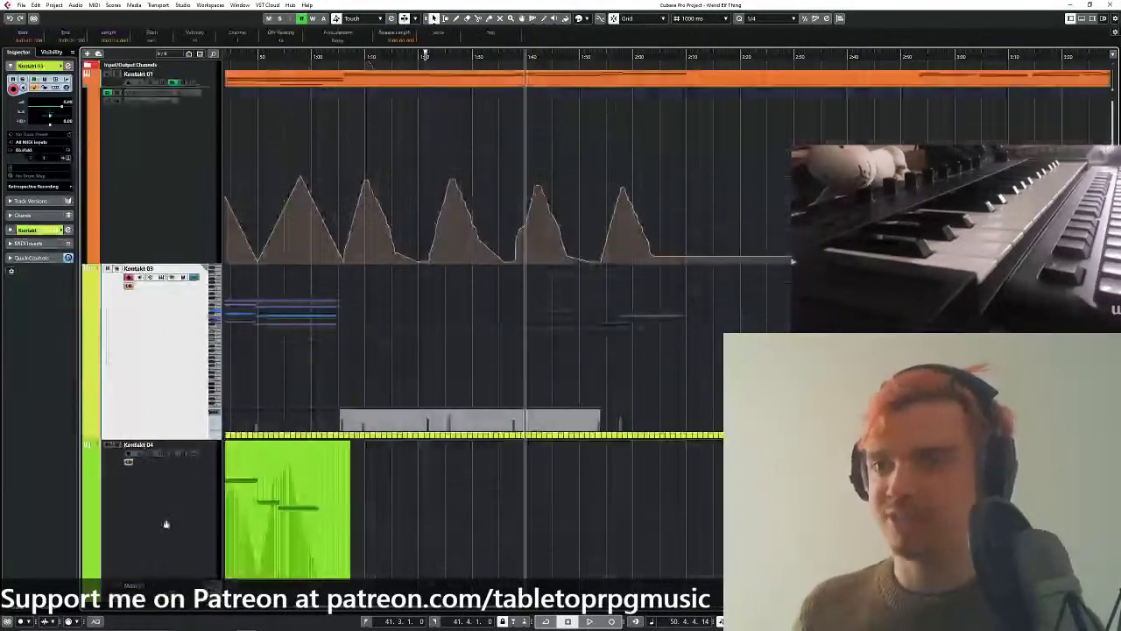
left_click_drag(731, 174, 330, 265)
left_click(846, 122)
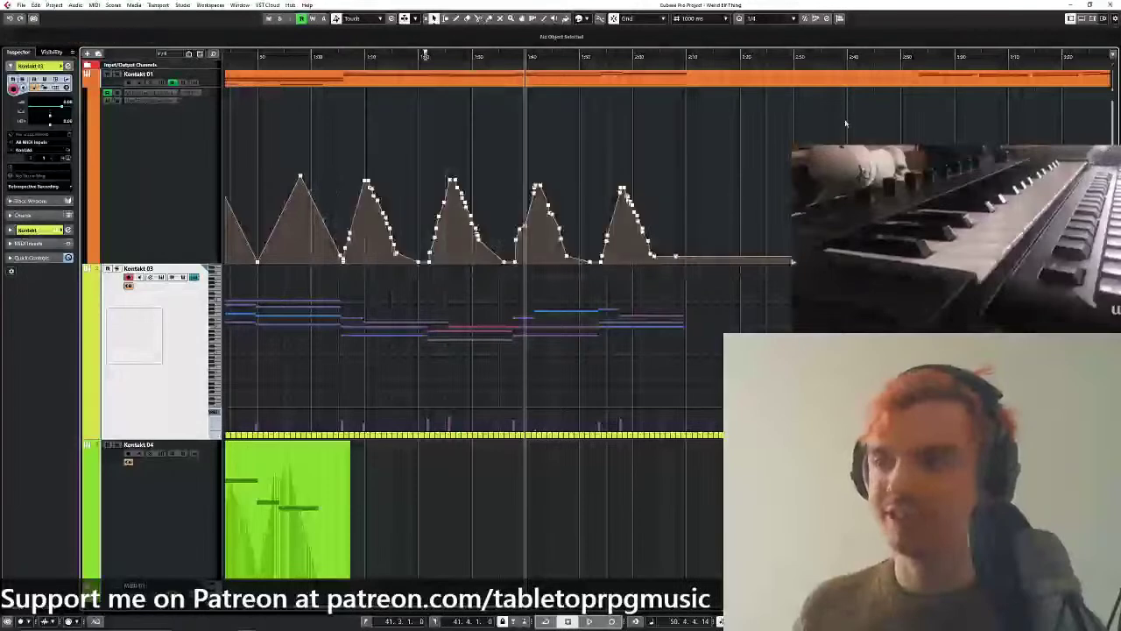
Compare the Kontakt 03 chords inside and outside the in-place editor, selecting the notes to review the progression.
scroll(737, 152, "down", 2)
scroll(736, 152, "left", 1)
scroll(736, 152, "down", 1)
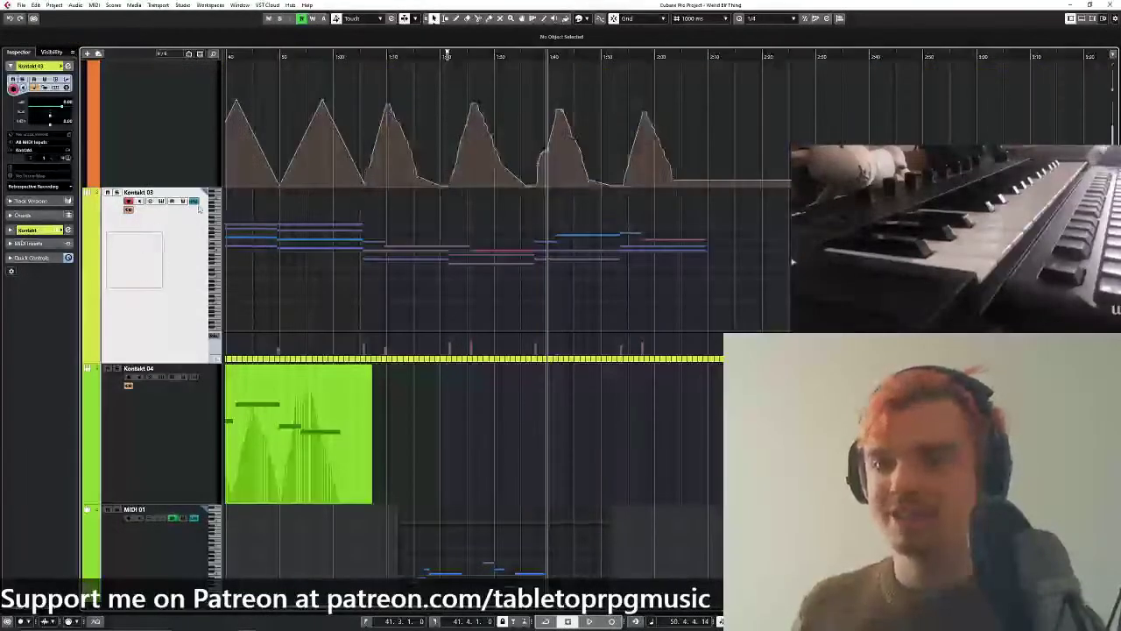
left_click(195, 203)
left_click(194, 203)
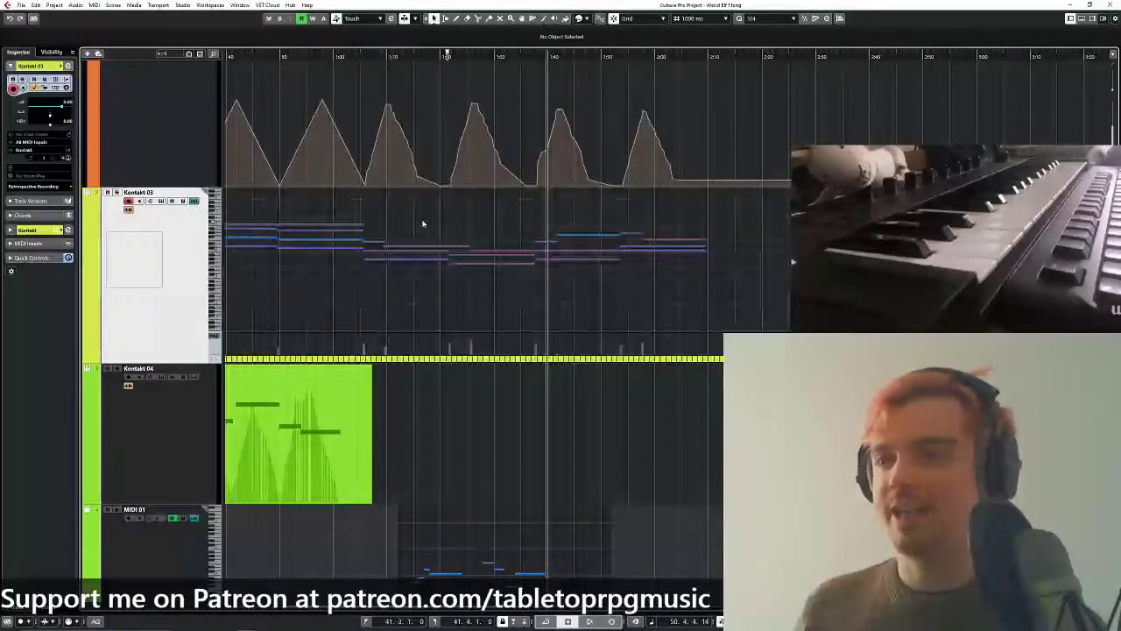
left_click_drag(714, 221, 247, 308)
left_click(527, 218)
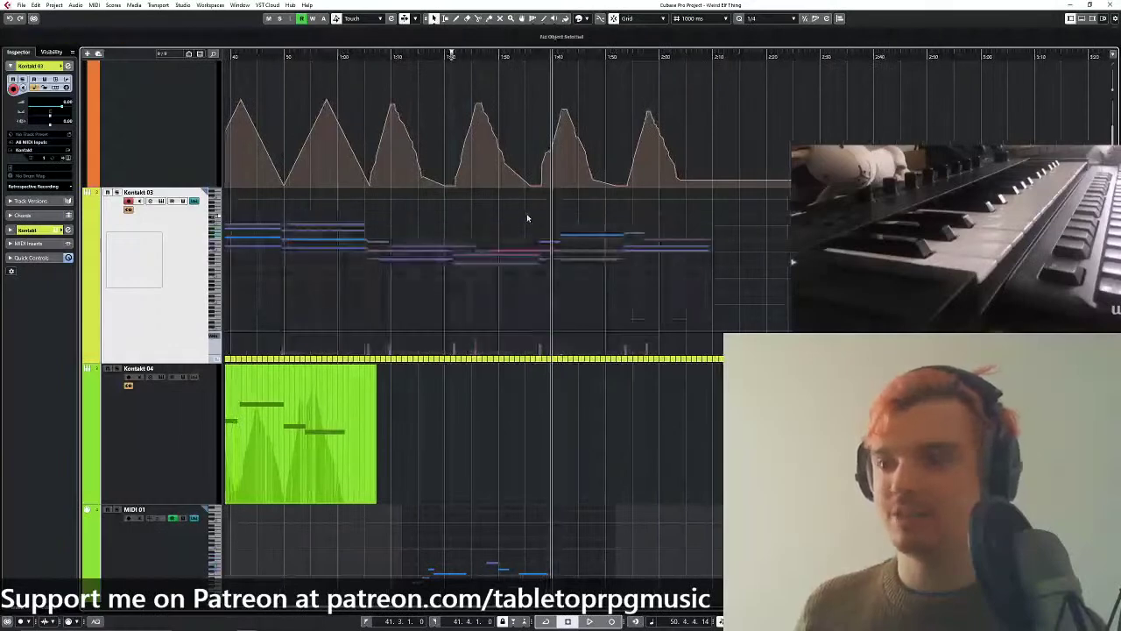
left_click(194, 203)
left_click(195, 203)
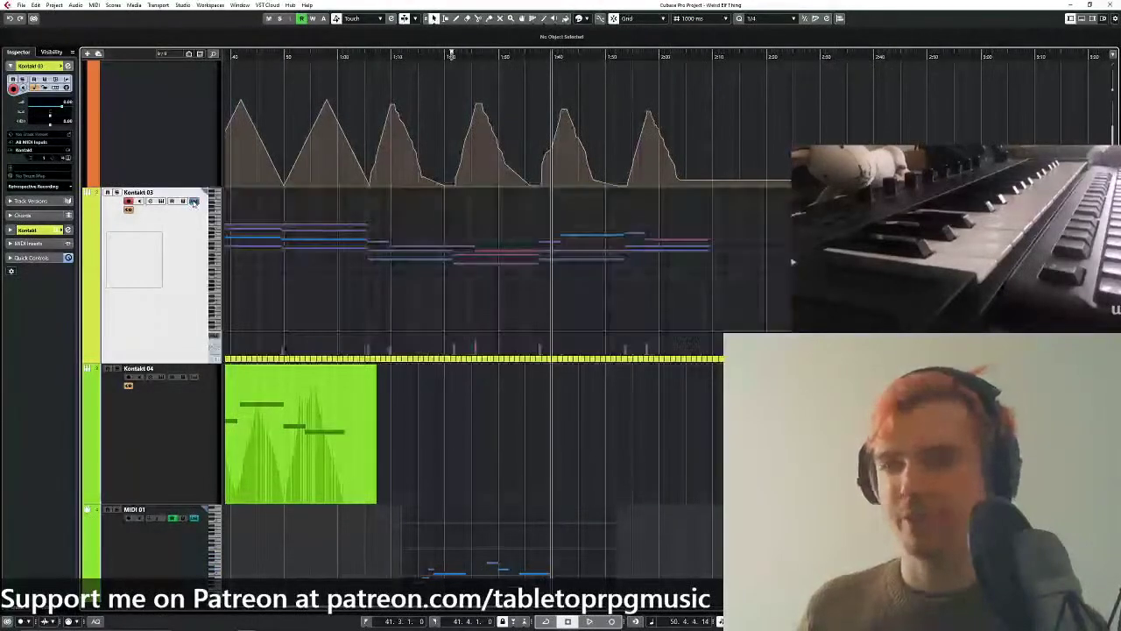
left_click_drag(780, 214, 311, 289)
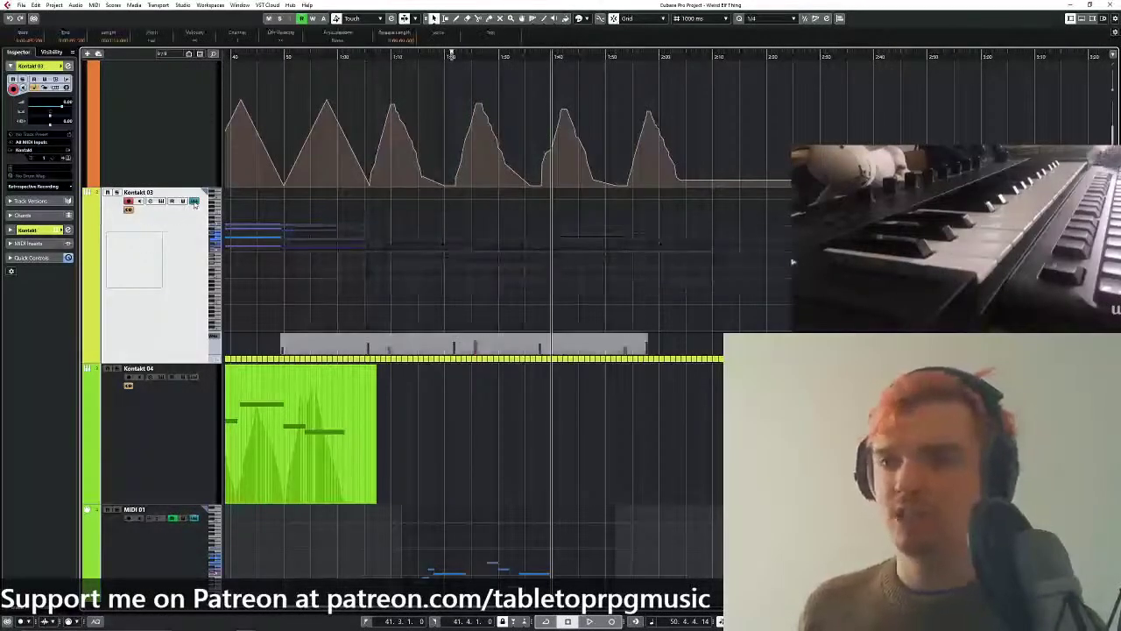
Close the in-place editors of Kontakt 03 and MIDI 01.
left_click(195, 202)
scroll(193, 293, "down", 3)
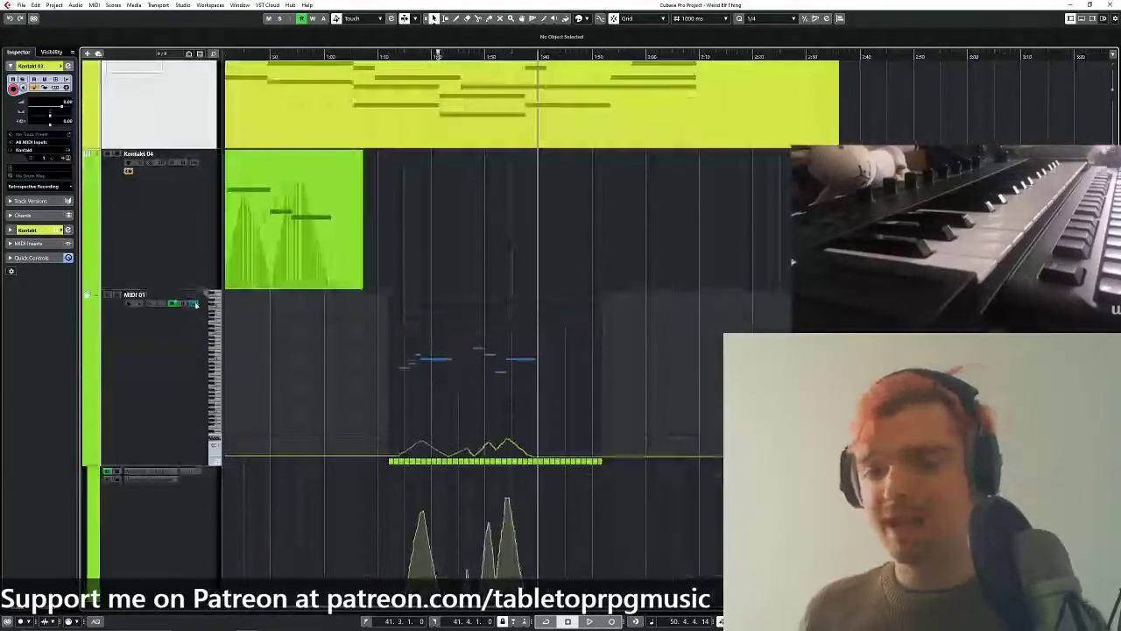
left_click(195, 303)
scroll(507, 220, "down", 3)
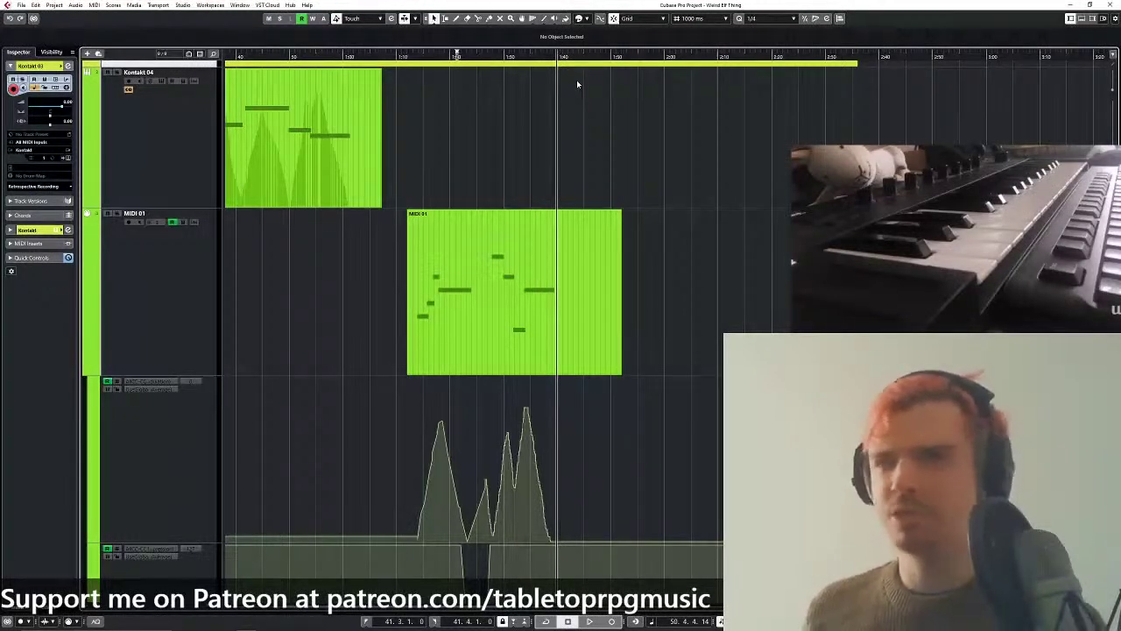
Place the playback cursor at bar 34, where the second set of Kontakt 03 chords begins.
left_click_drag(572, 149, 540, 220)
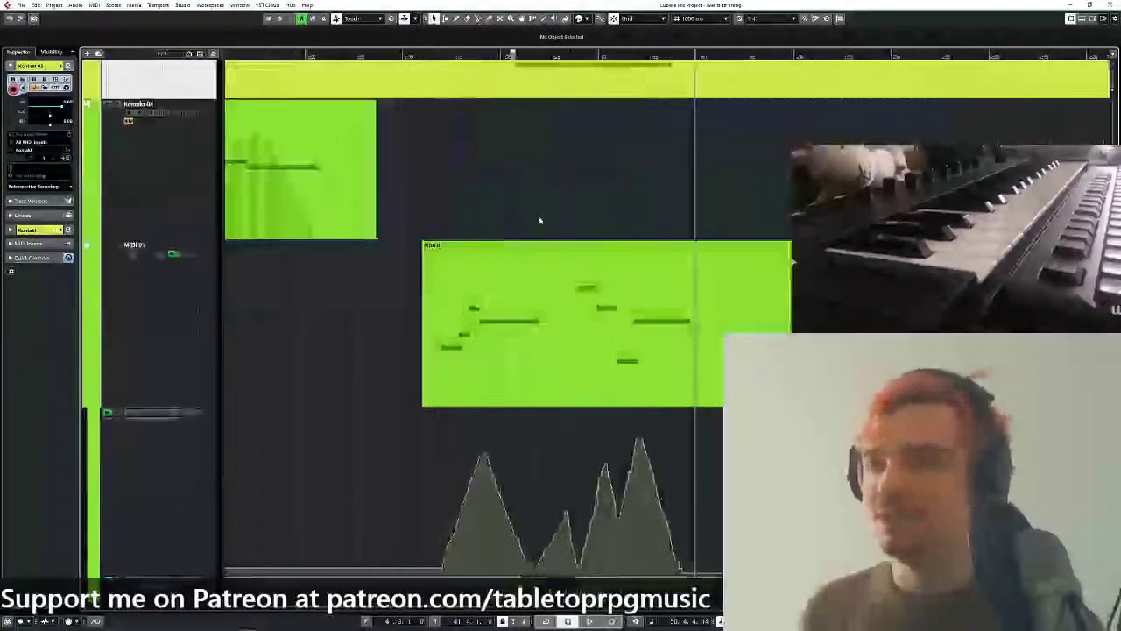
left_click_drag(485, 127, 499, 238)
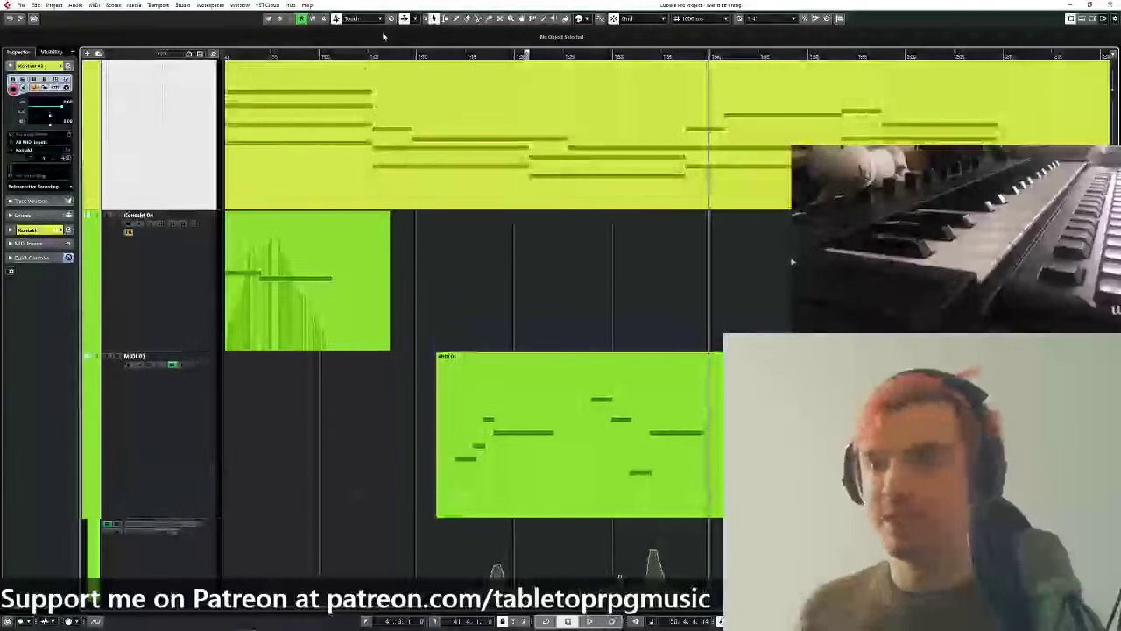
left_click_drag(369, 55, 392, 78)
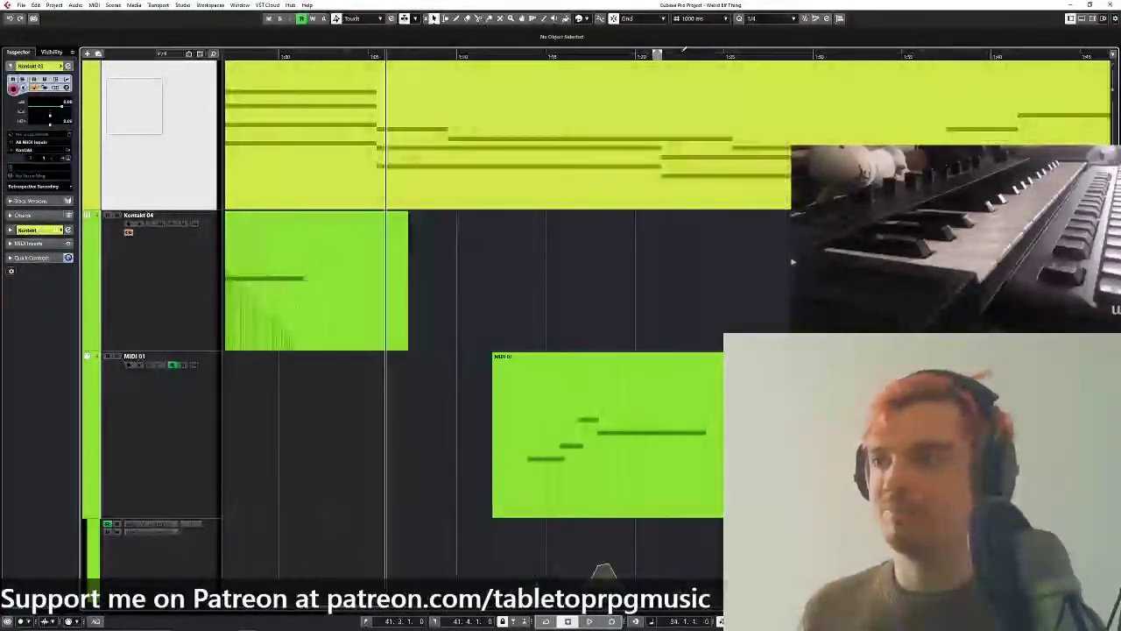
scroll(445, 166, "down", 3)
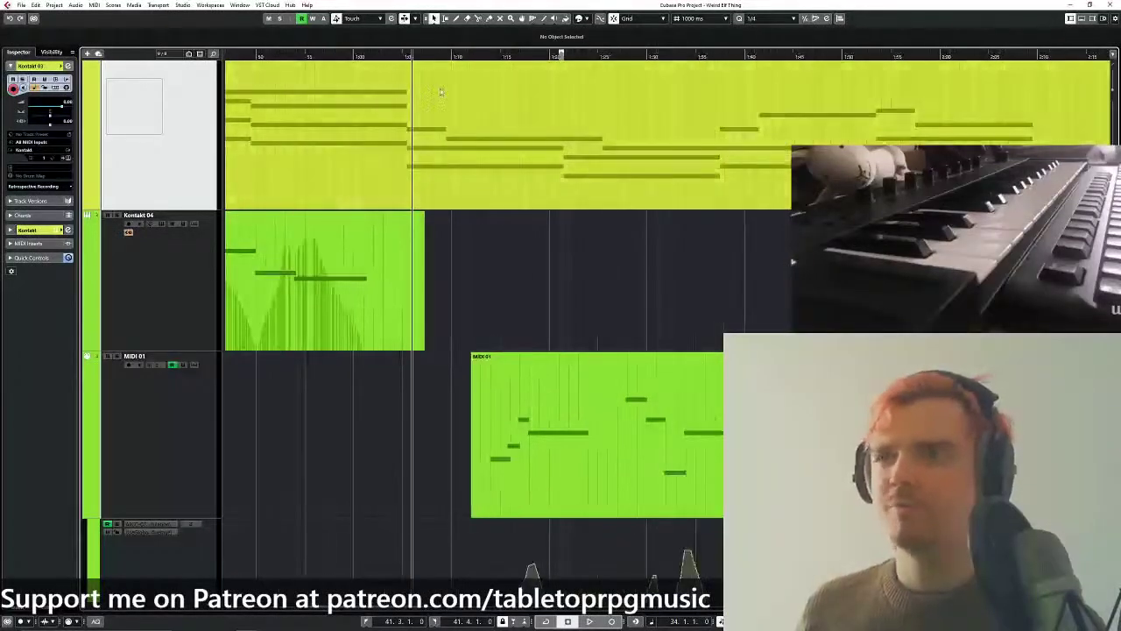
Switch the ruler display to bars and beats and set the quantize value to 1/8.
right_click(550, 58)
left_click(564, 68)
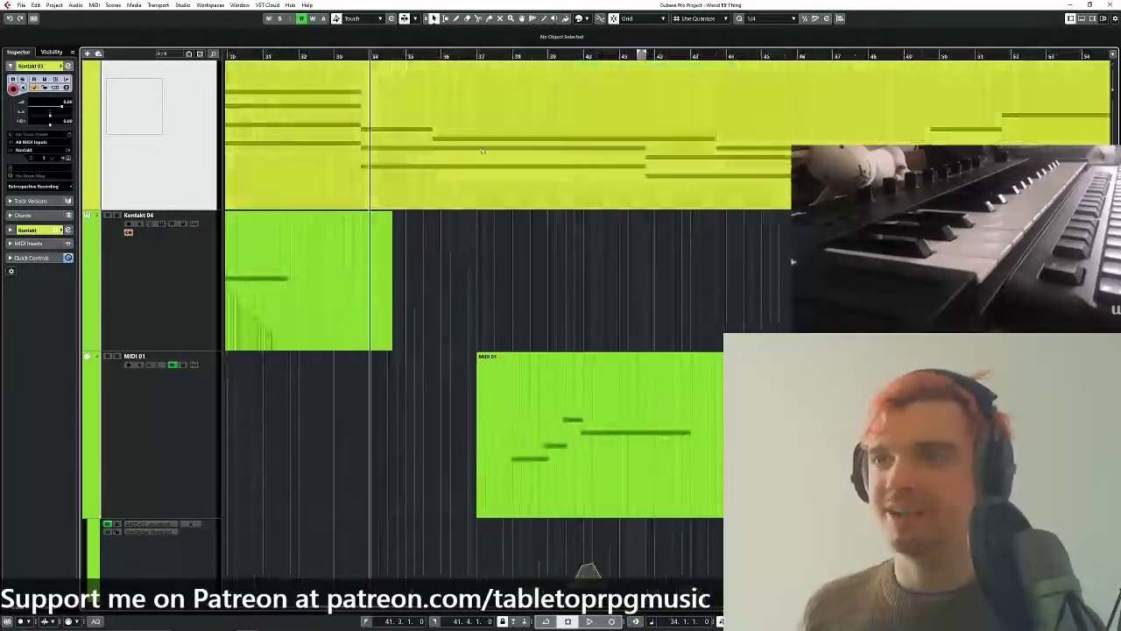
left_click(761, 19)
left_click(764, 68)
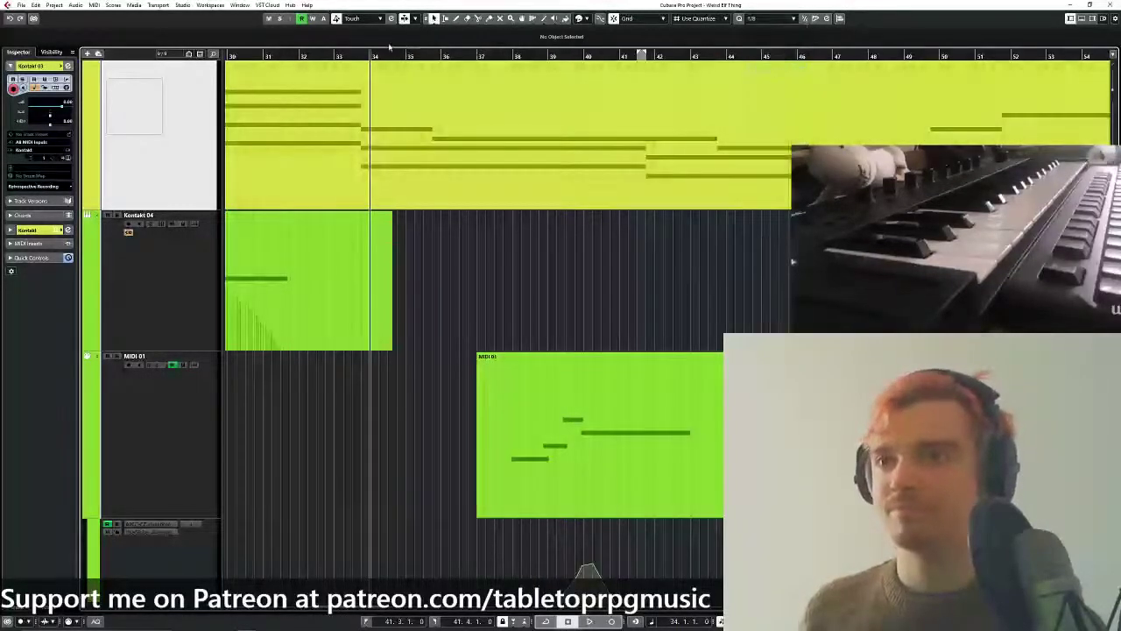
Open the MIDI 01 in-place editor and play the second half of the strings melody from about bar 45.
scroll(258, 117, "down", 3)
scroll(446, 103, "down", 2)
scroll(446, 103, "up", 2)
scroll(482, 170, "left", 3)
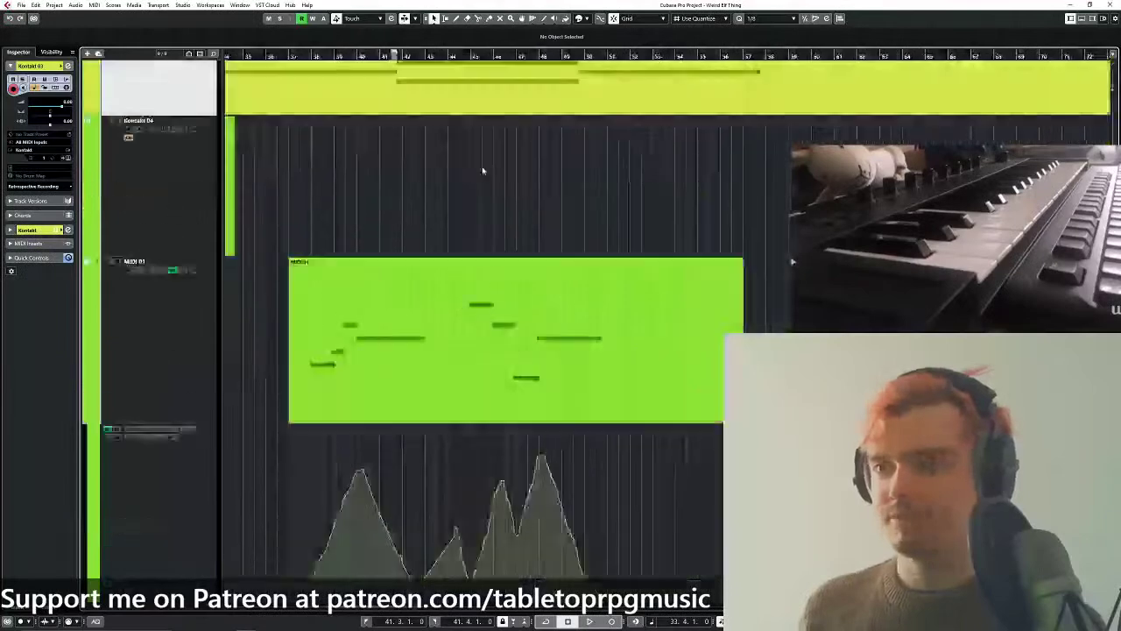
key("ctrl+shift+i")
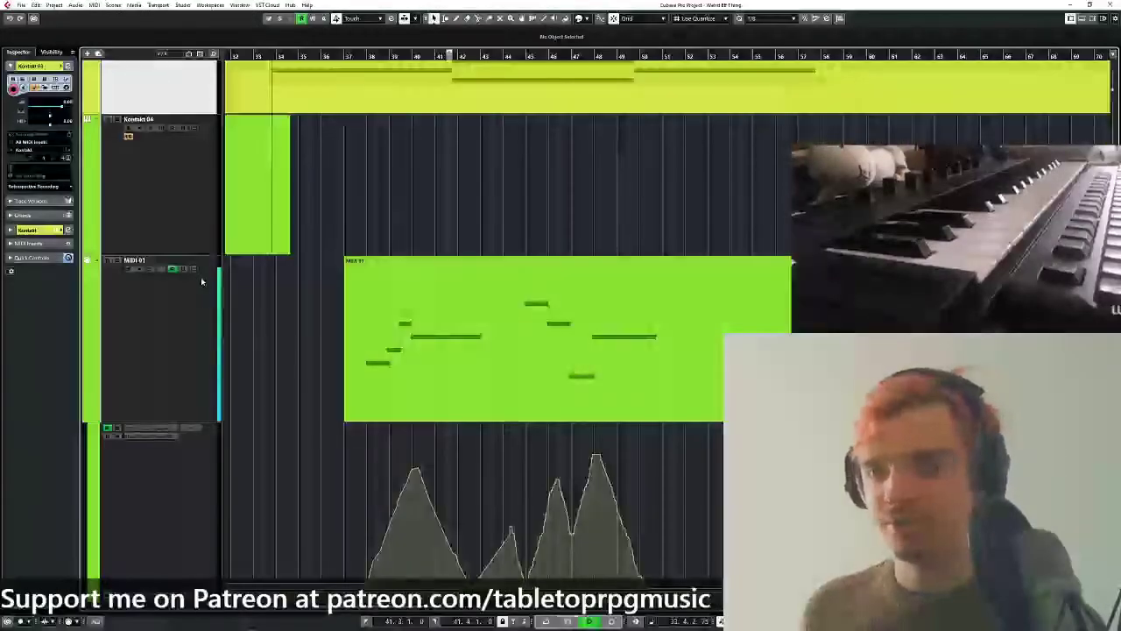
left_click(525, 58)
key("space")
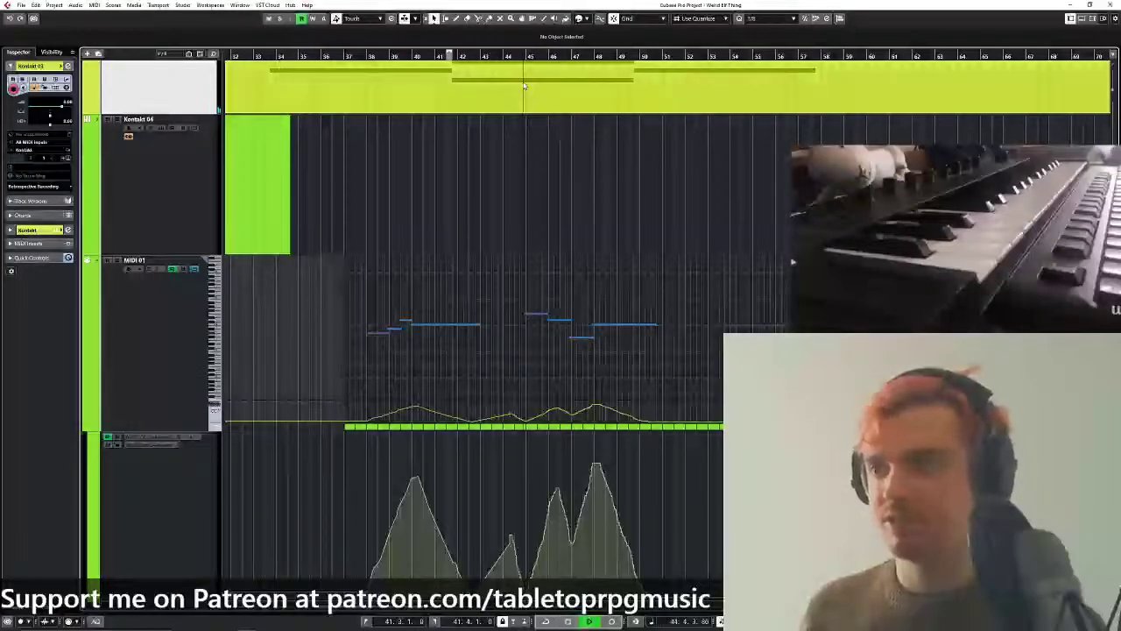
scroll(555, 214, "up", 3)
left_click_drag(544, 203, 429, 195)
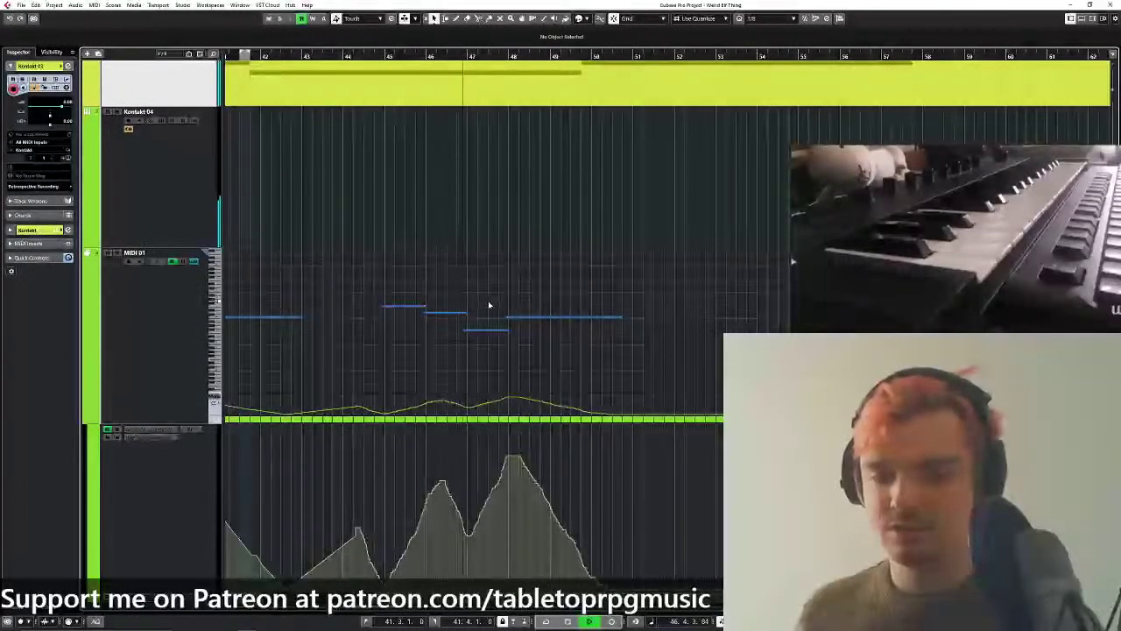
Lower the pitch of the long final MIDI 01 note near bar 48 to just below the preceding note, and audition it.
left_click(529, 316)
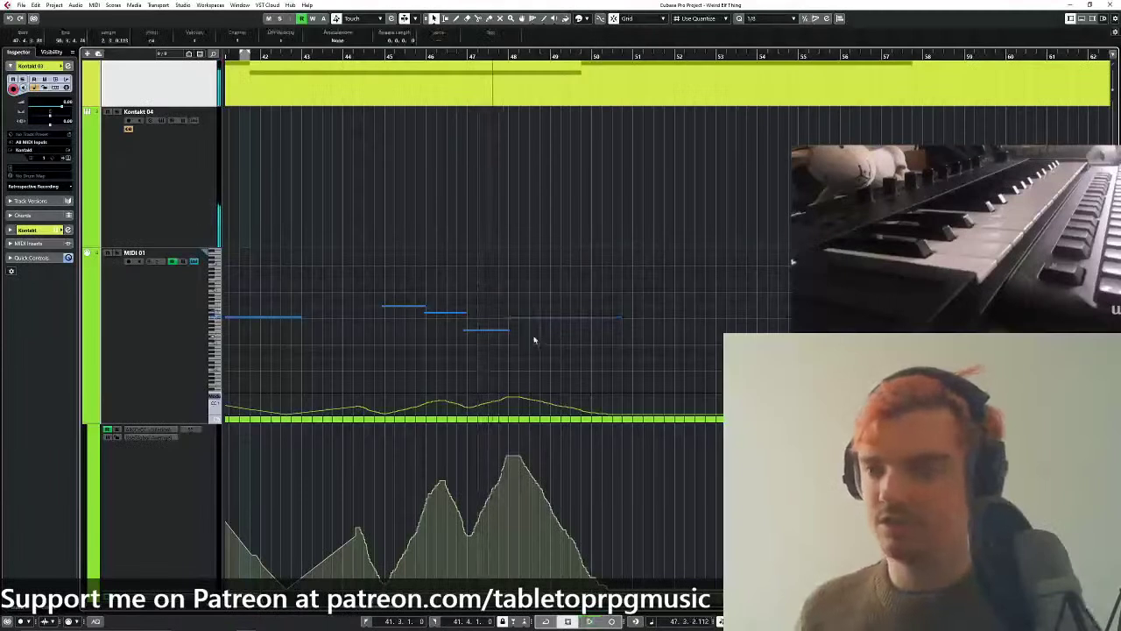
key("Down")
key("Down")
key("Down")
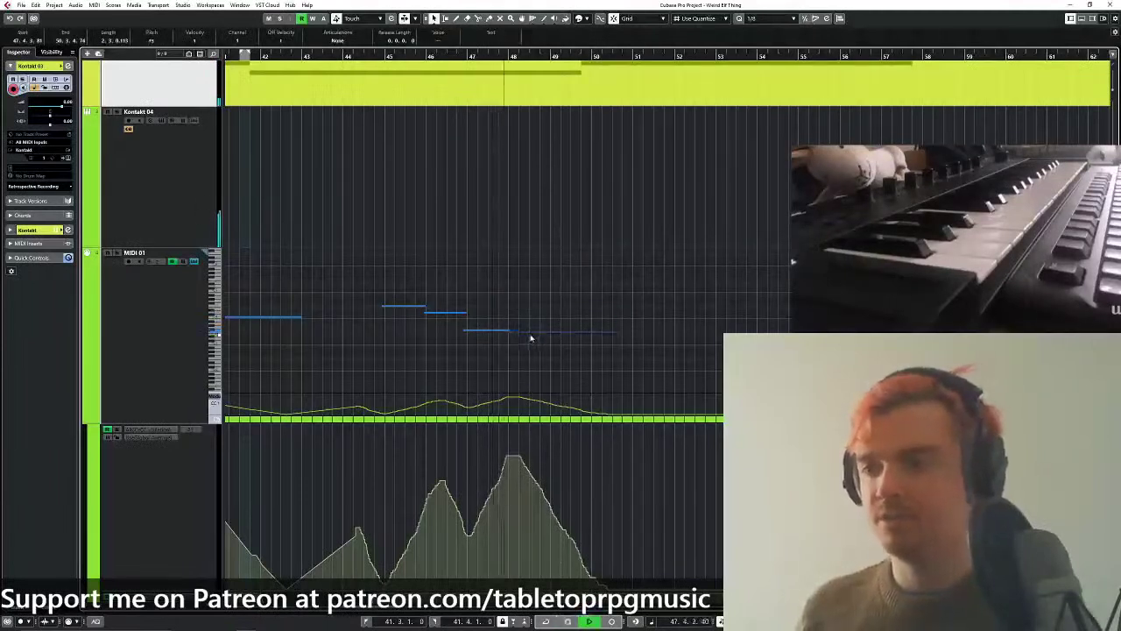
left_click(512, 210)
key("space")
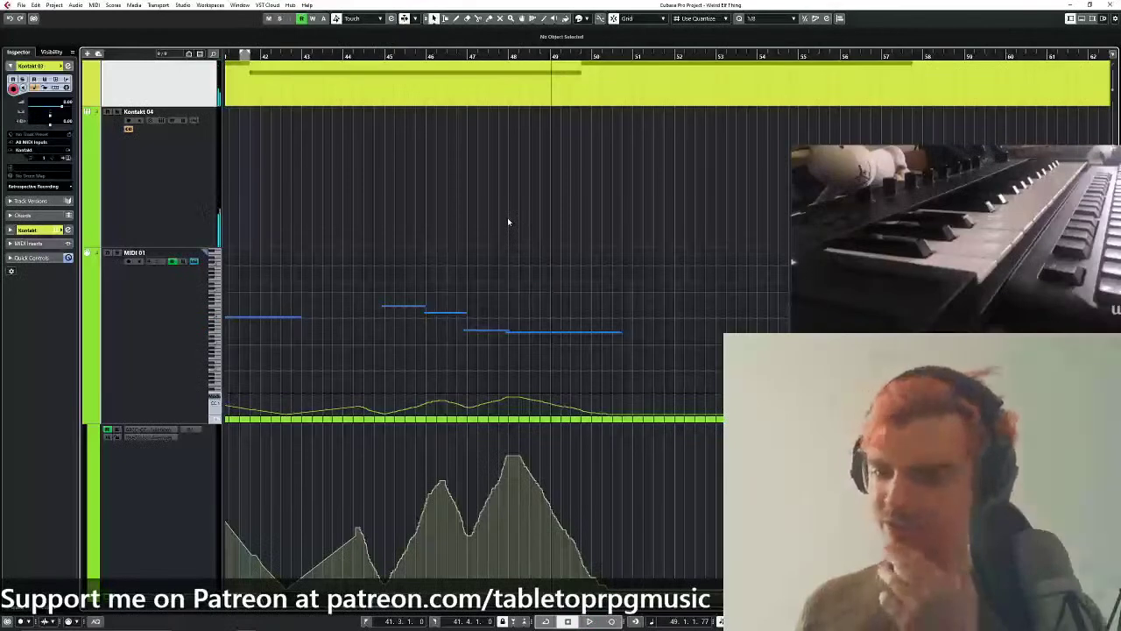
Close the MIDI 01 in-place editor and place the playback cursor at the start of the second set of chords.
left_click(195, 262)
left_click_drag(417, 229, 598, 284)
scroll(544, 251, "down", 2)
scroll(536, 236, "down", 1)
left_click_drag(404, 56, 411, 75)
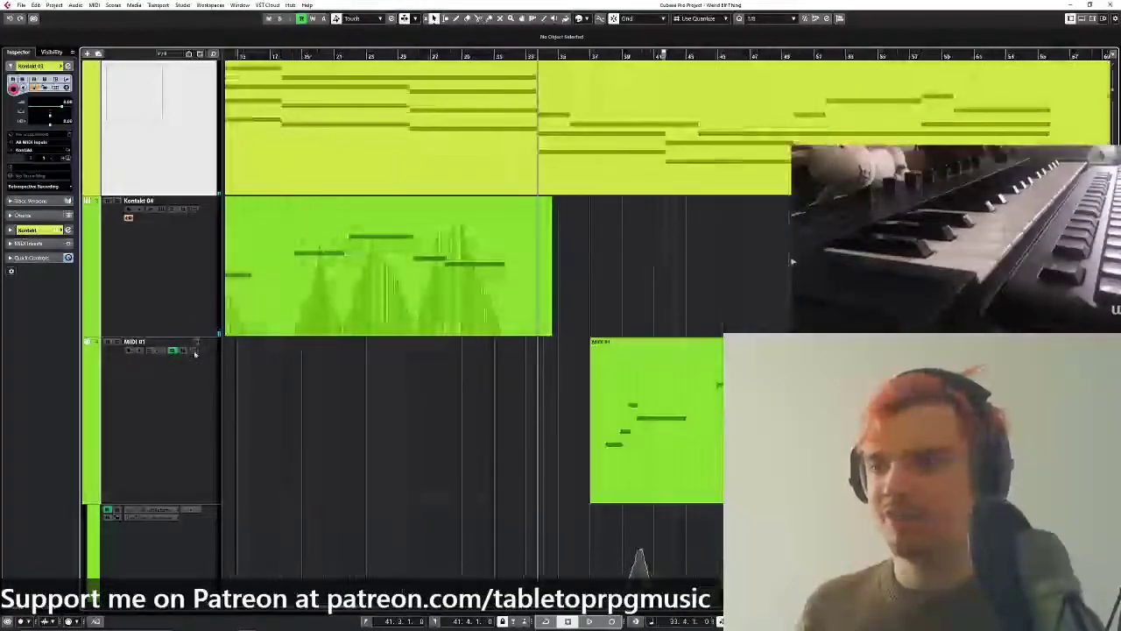
scroll(565, 262, "down", 3)
scroll(569, 342, "up", 3)
scroll(573, 353, "right", 2)
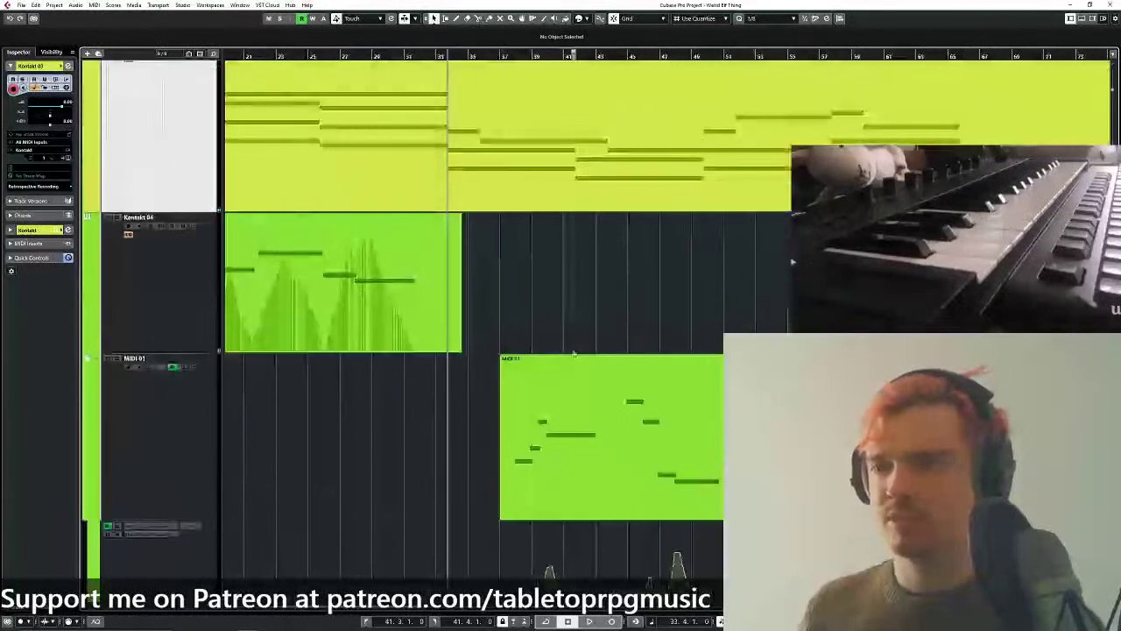
right_click(515, 311)
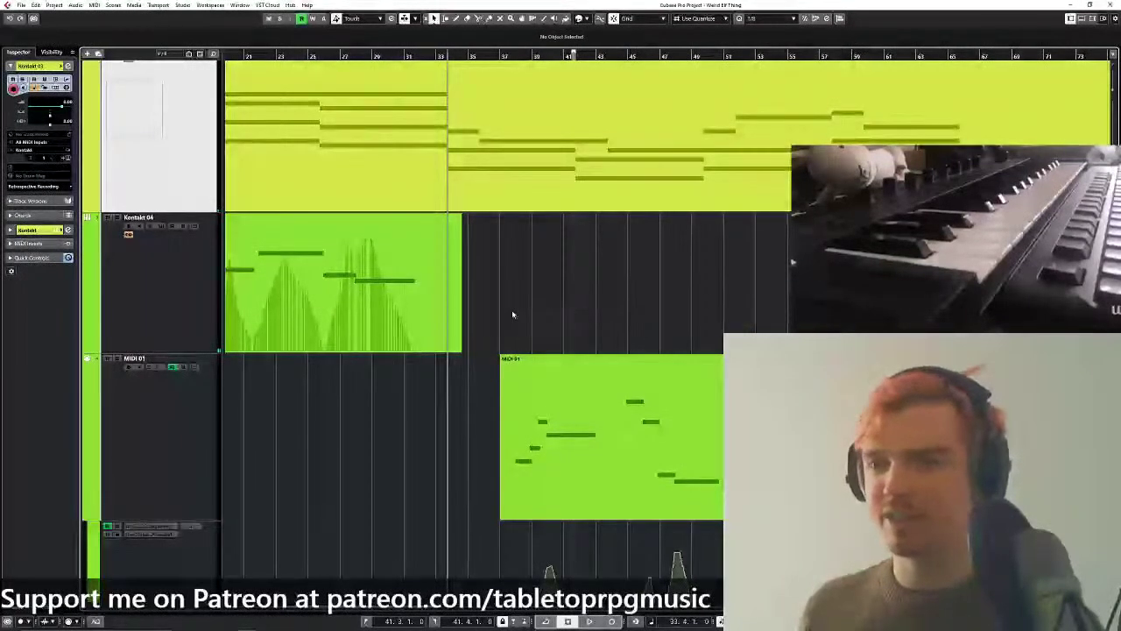
scroll(515, 313, "up", 2)
left_click_drag(529, 316, 581, 340)
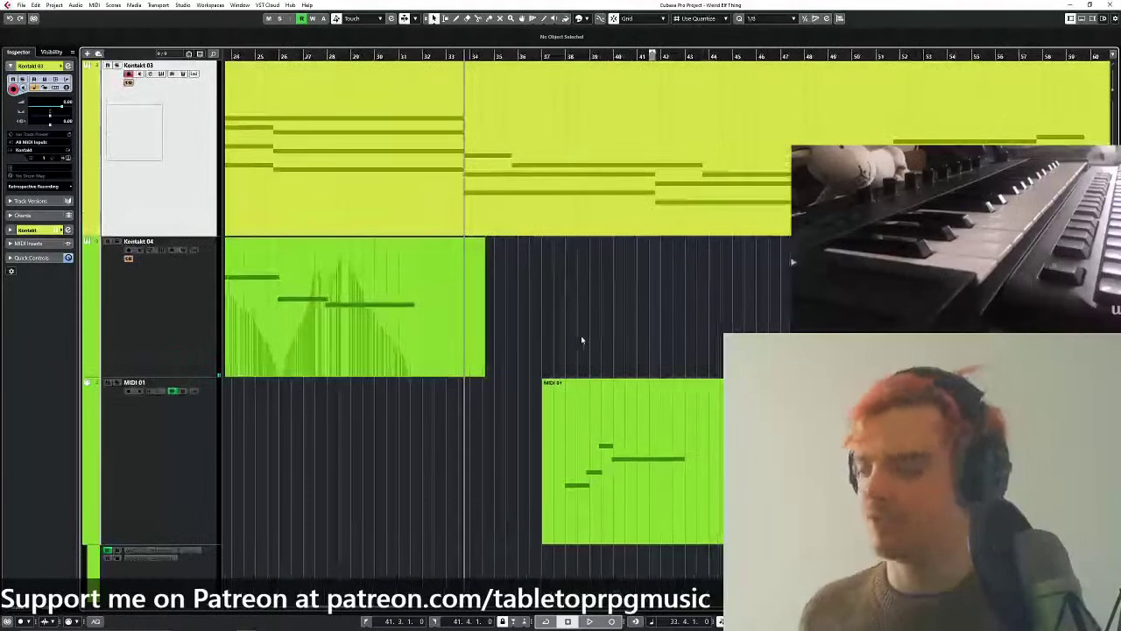
scroll(545, 315, "down", 2)
left_click_drag(545, 315, 488, 319)
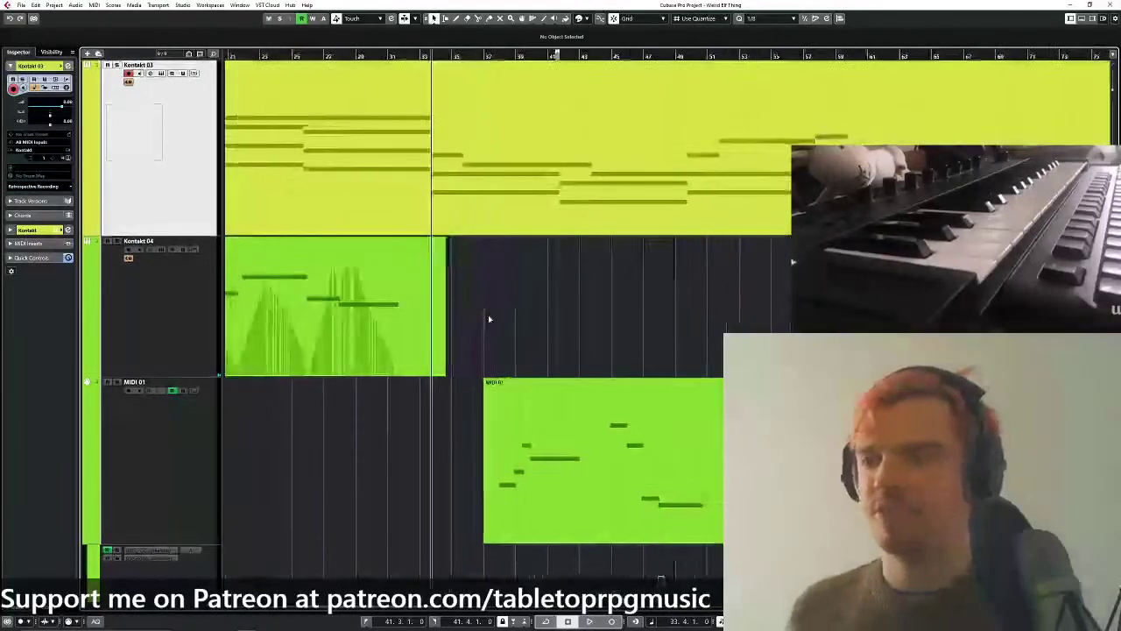
left_click_drag(608, 268, 528, 231)
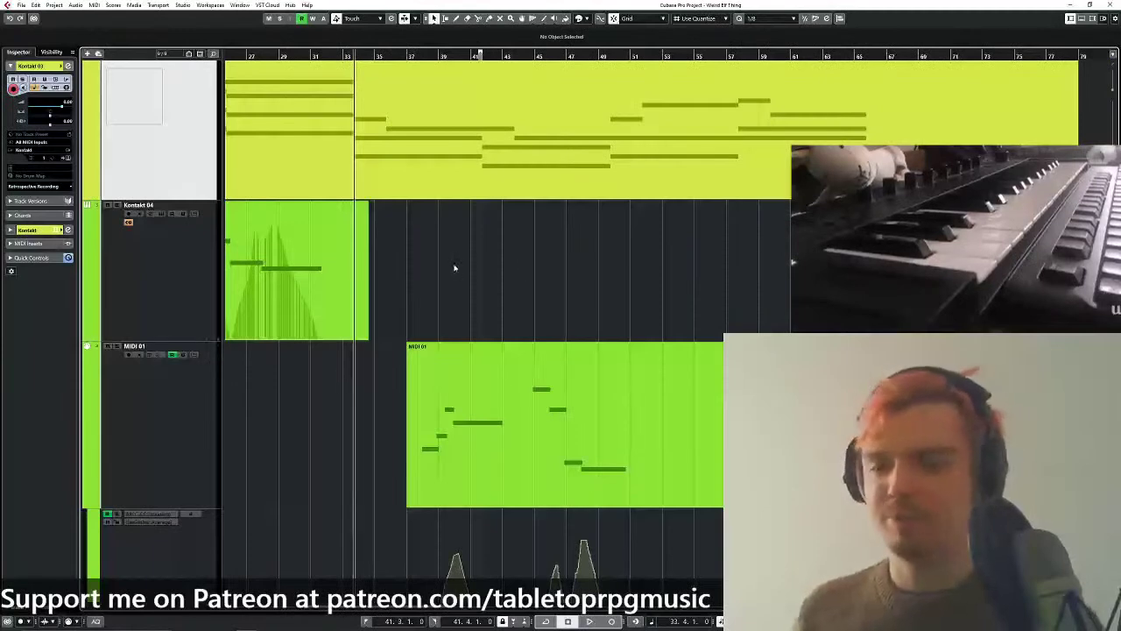
Play from the second set of chords and select the Kontakt 05 track to try out notes over the progression.
key("space")
left_click_drag(455, 267, 470, 255)
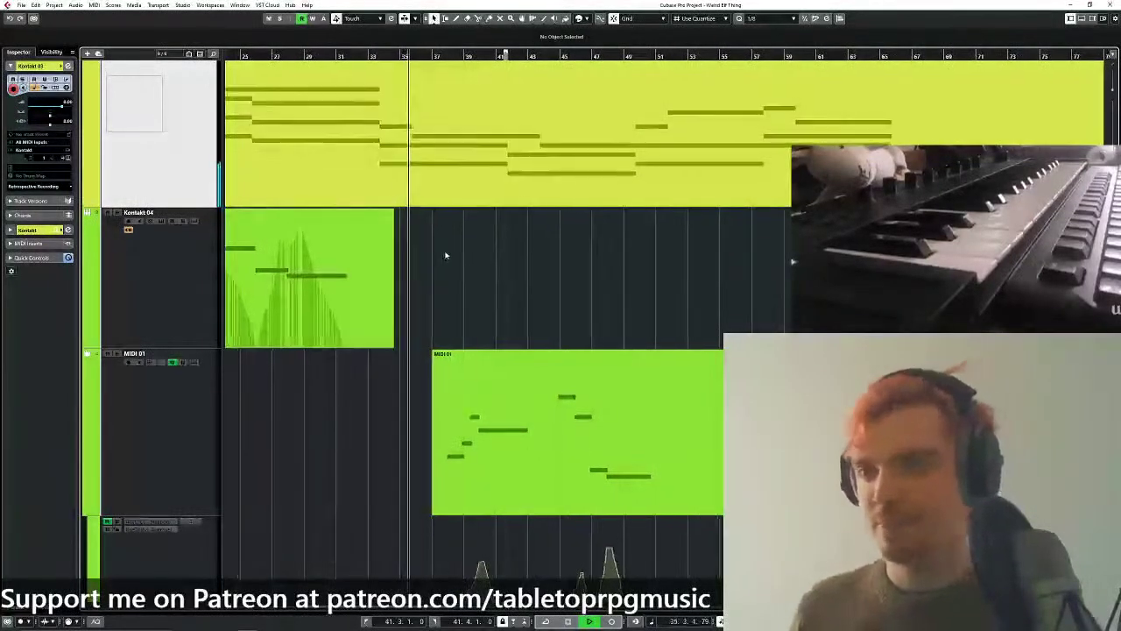
left_click_drag(445, 255, 483, 261)
key("g")
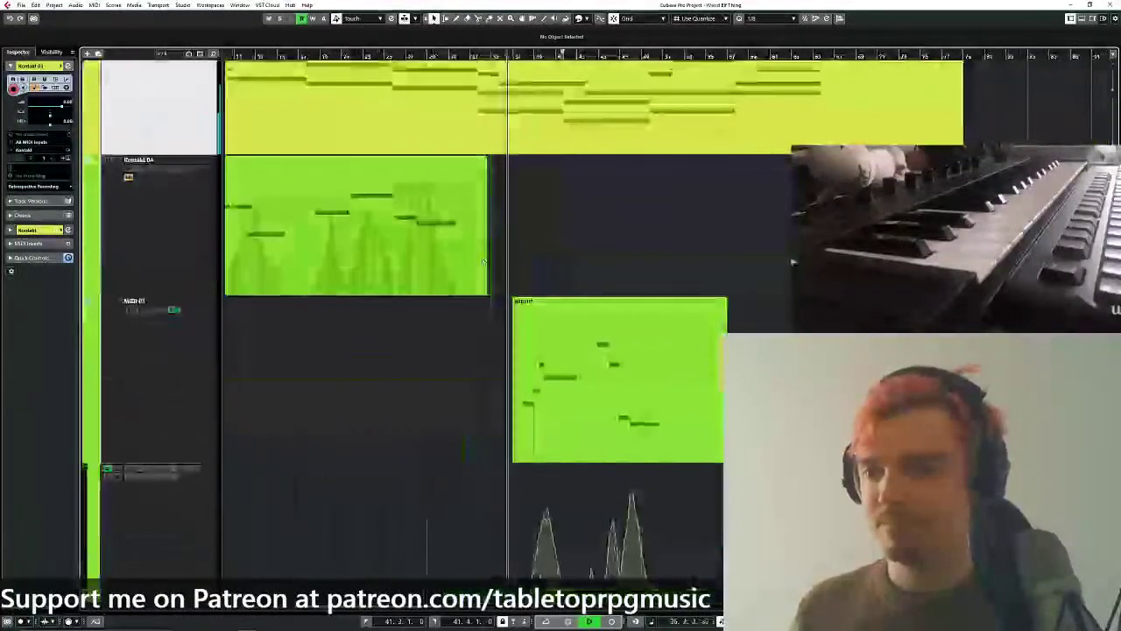
scroll(170, 394, "down", 5)
left_click(178, 387)
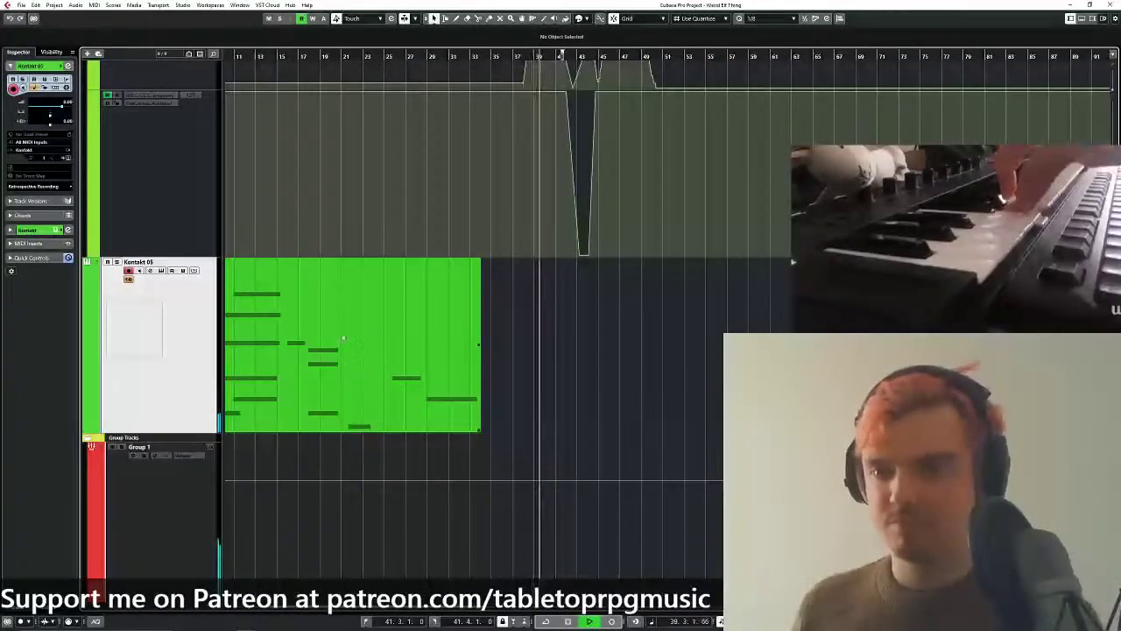
scroll(518, 346, "up", 1)
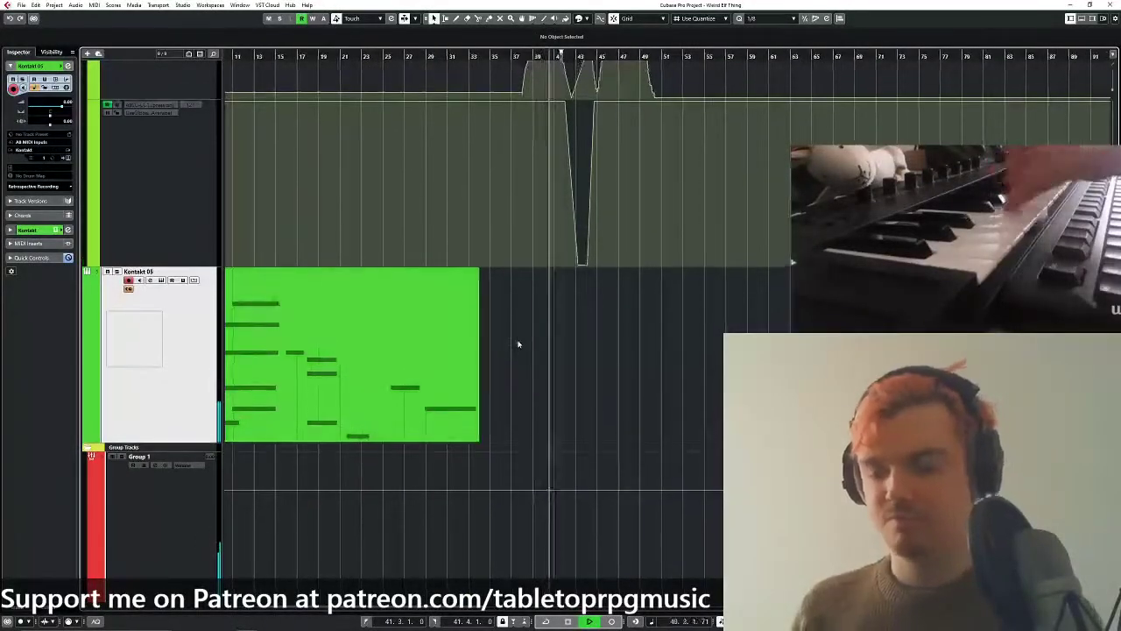
key("space")
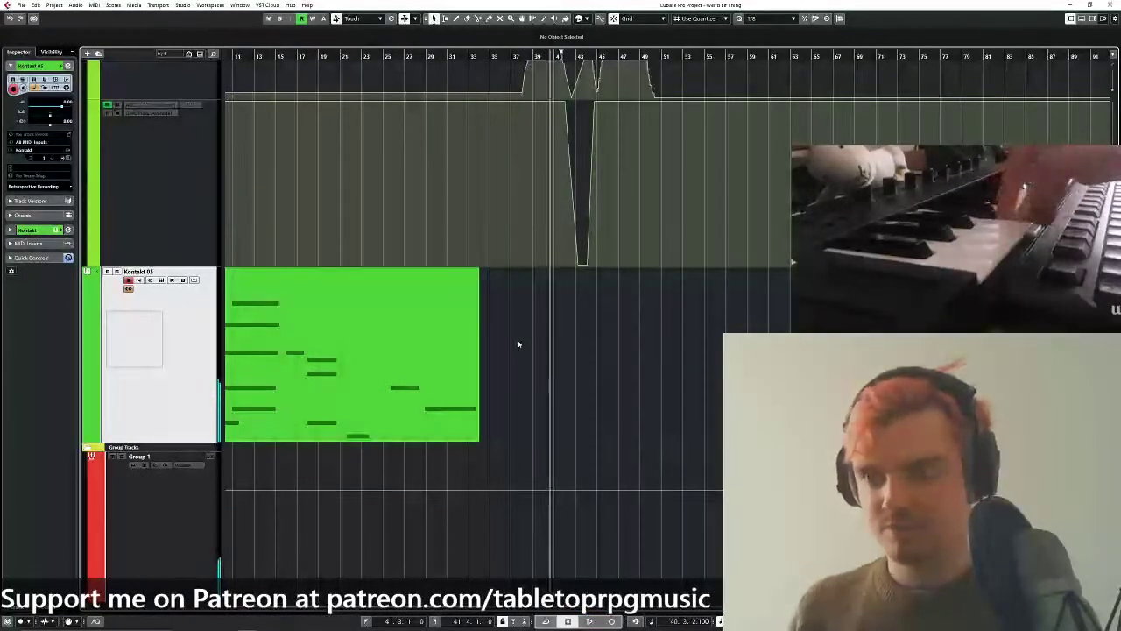
Play in from about bar 31 and record a new low part on Kontakt 05 from bar 37 to about bar 43.
left_click(447, 63)
scroll(456, 70, "down", 5)
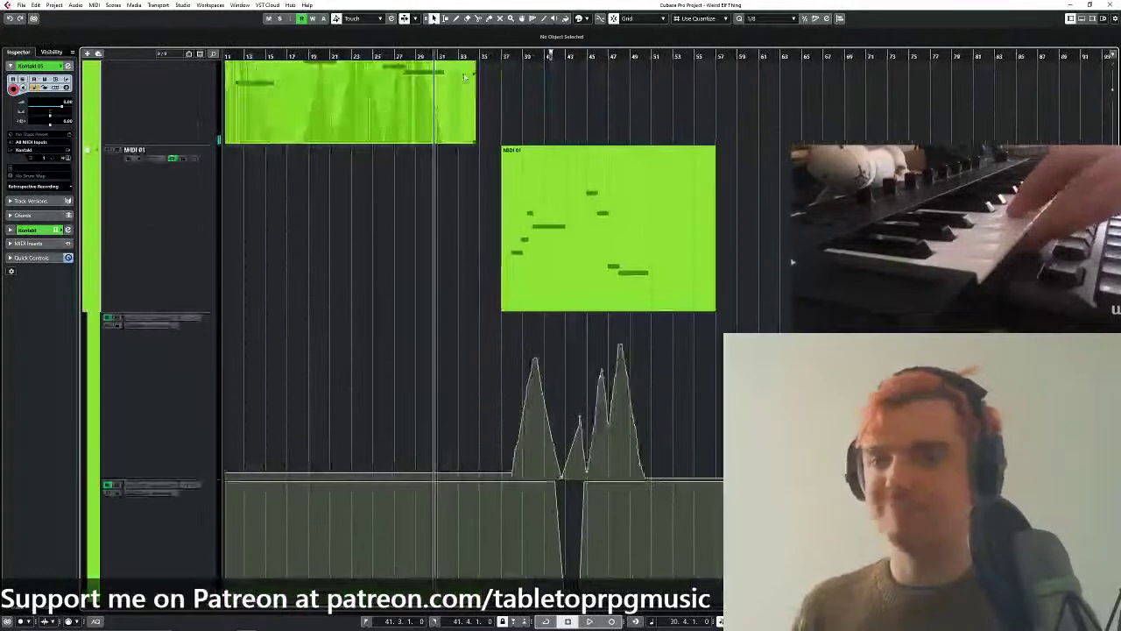
key("space")
scroll(402, 70, "up", 10)
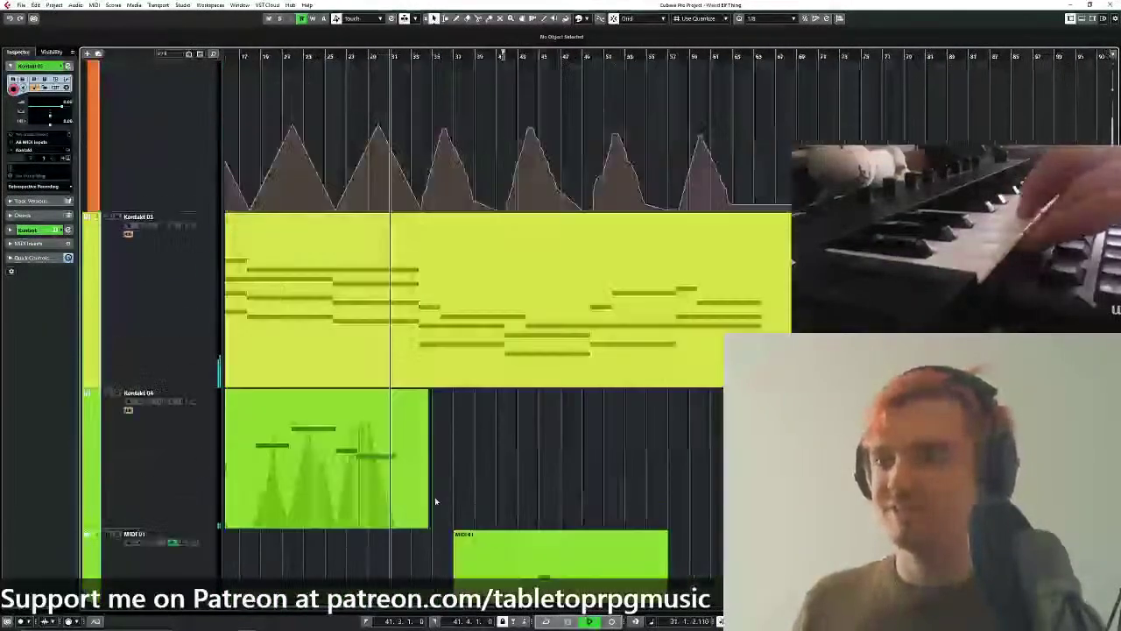
key("h")
scroll(469, 277, "down", 6)
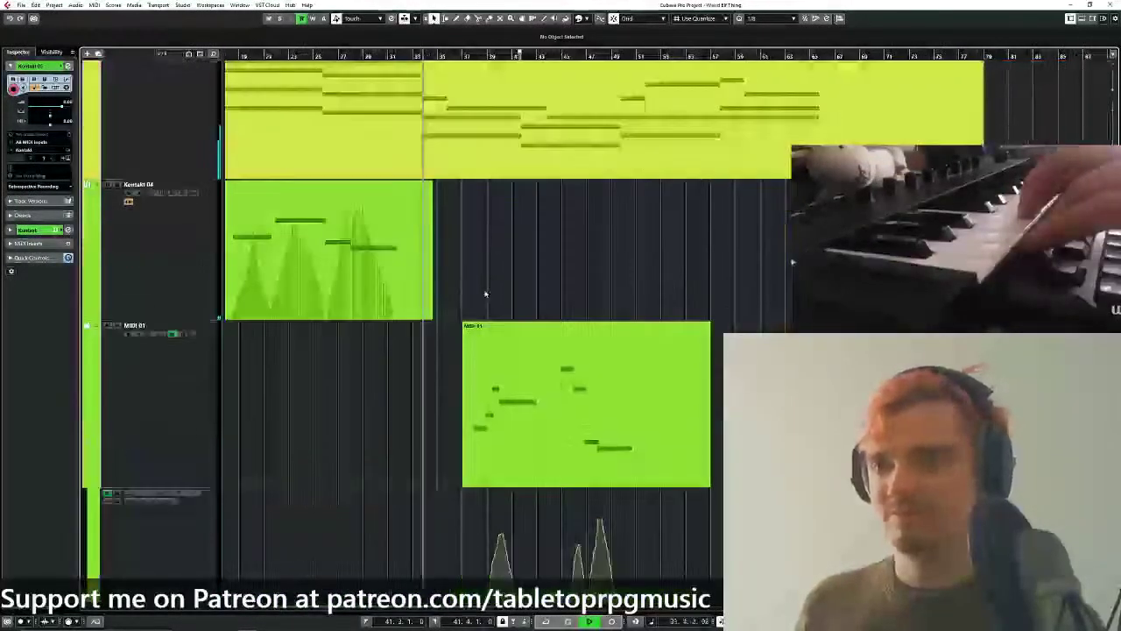
scroll(438, 302, "down", 1)
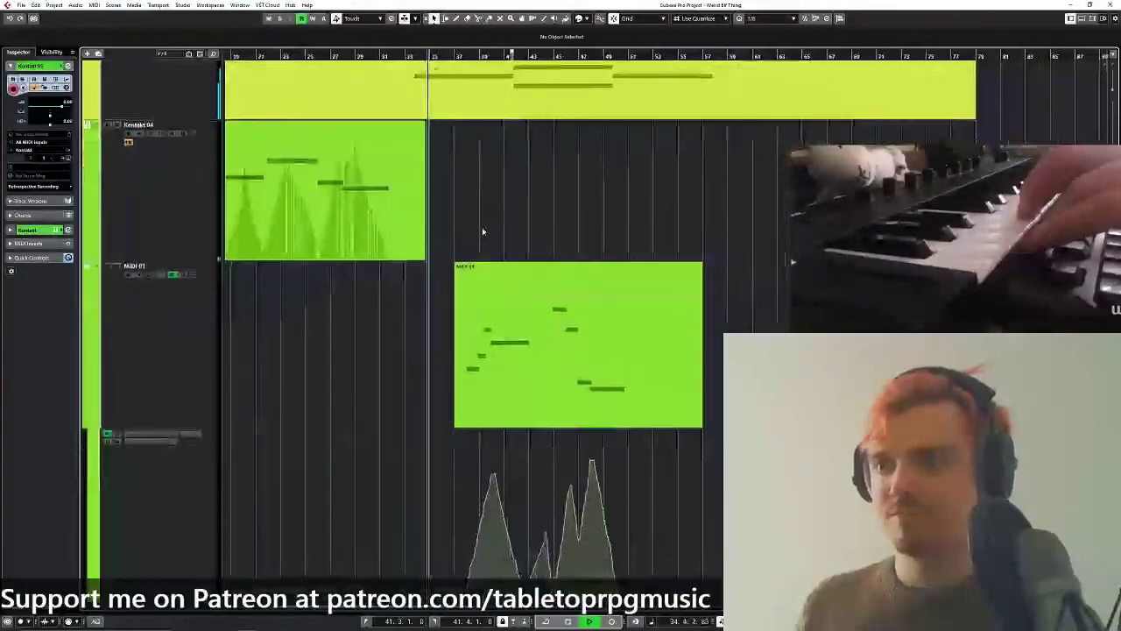
scroll(425, 342, "down", 1)
scroll(413, 355, "up", 1)
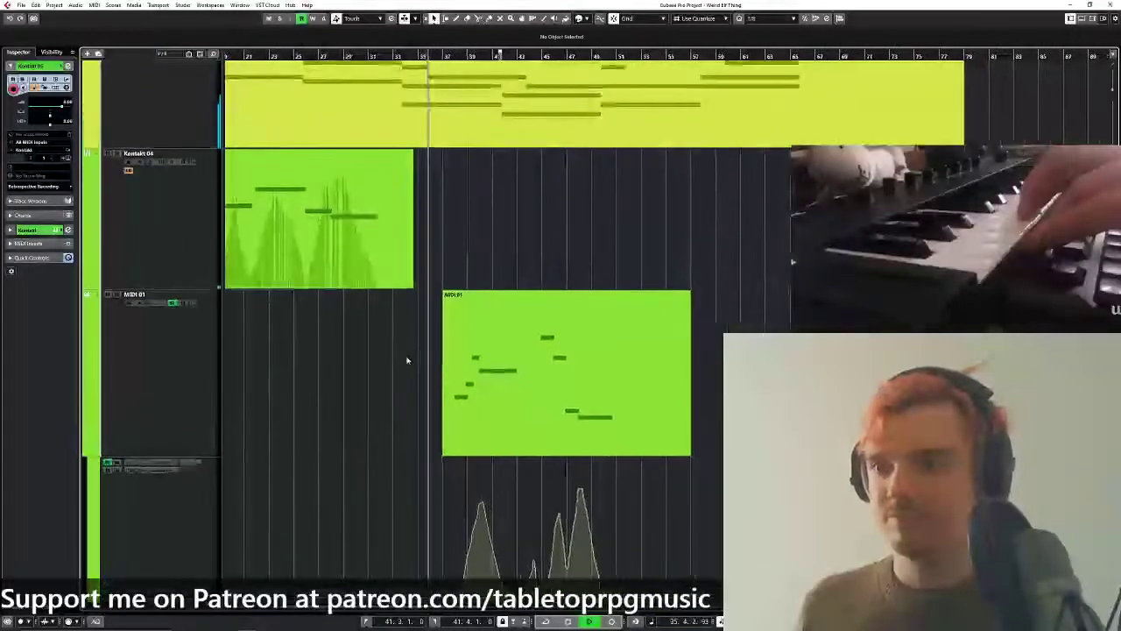
scroll(410, 315, "down", 2)
scroll(413, 281, "down", 1)
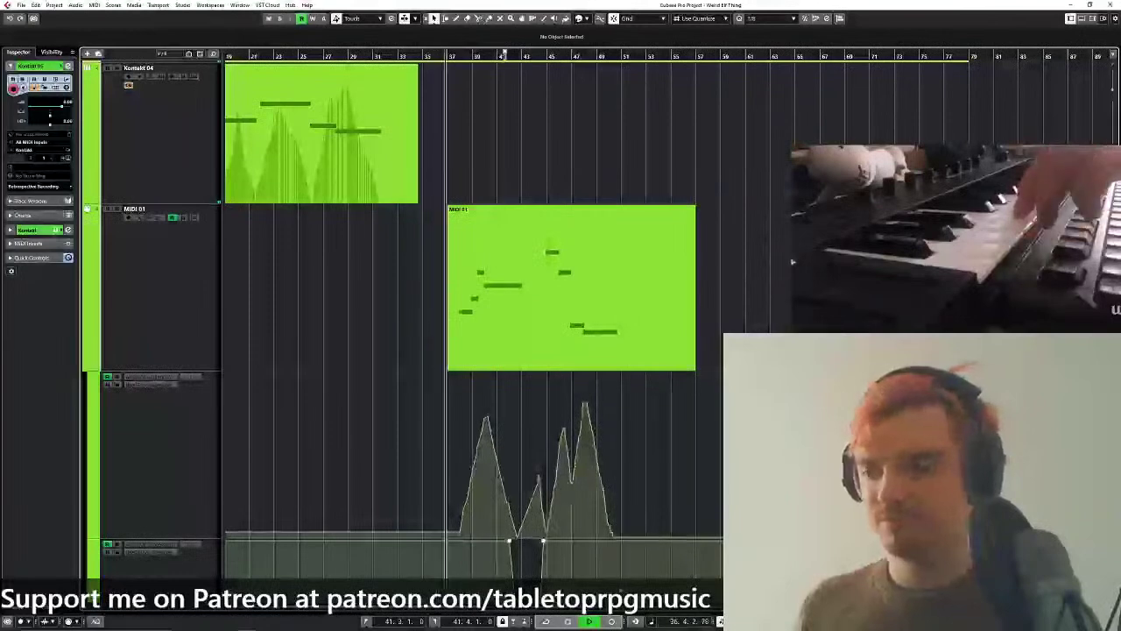
left_click(613, 620)
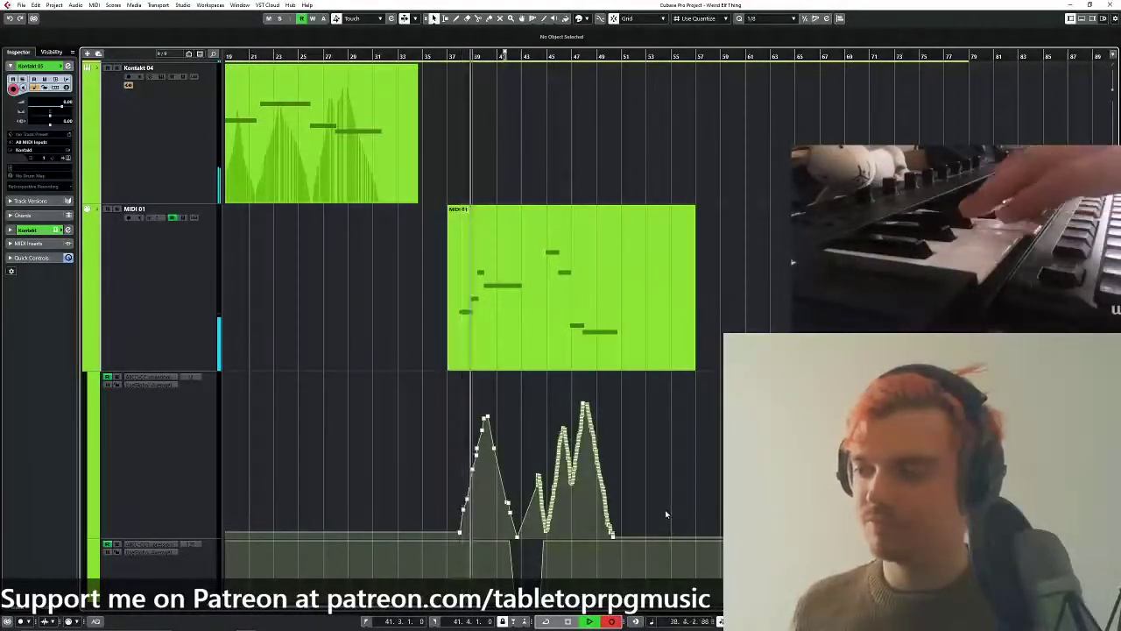
scroll(647, 505, "down", 5)
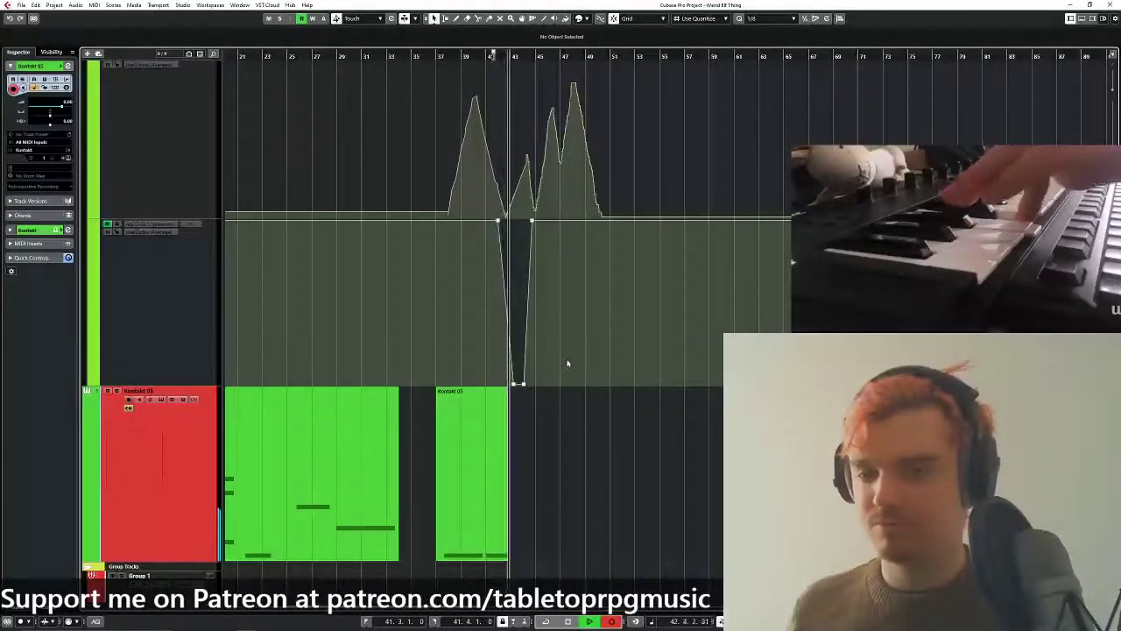
key("space")
Open the Kontakt 05 in-place editor, select the first note of the new part, and extend the part to about bar 53.
left_click(195, 399)
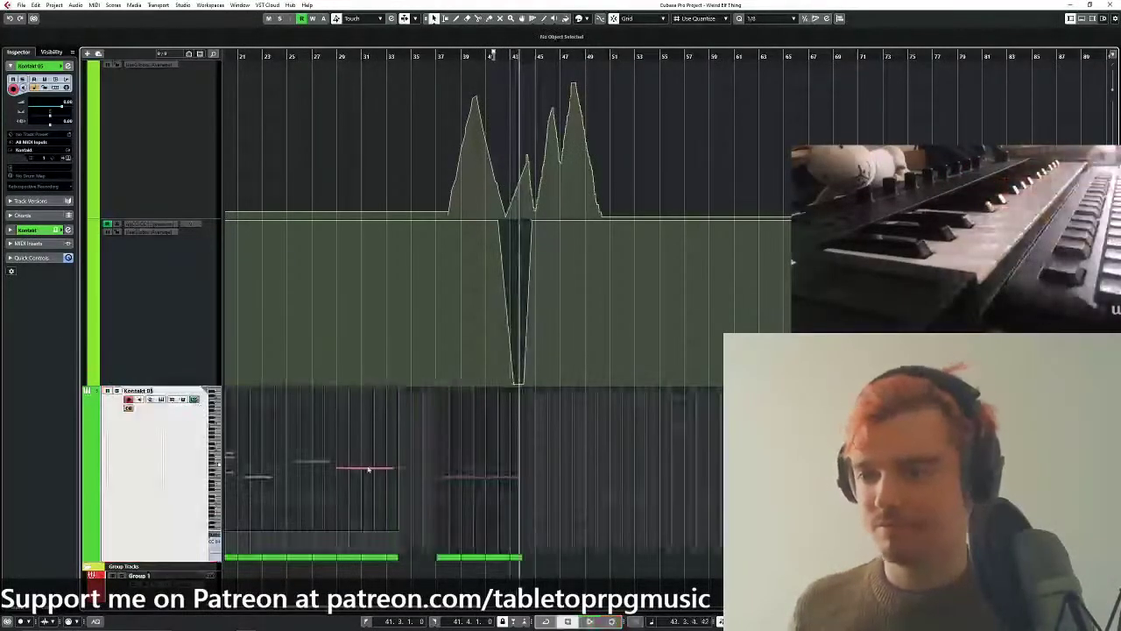
left_click(457, 480)
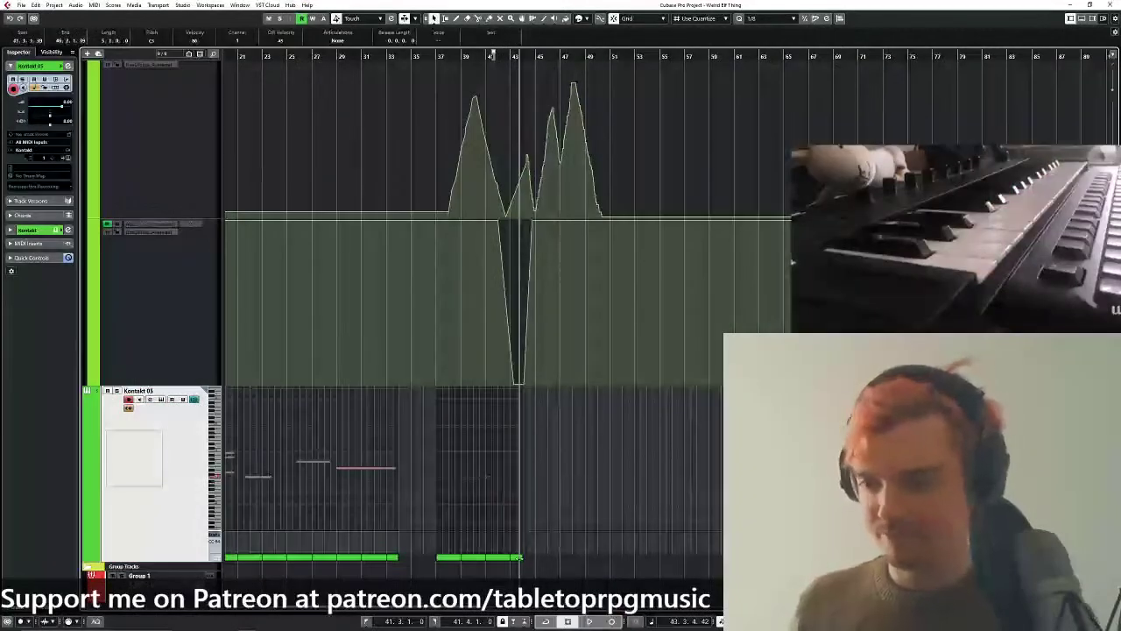
left_click_drag(519, 557, 630, 557)
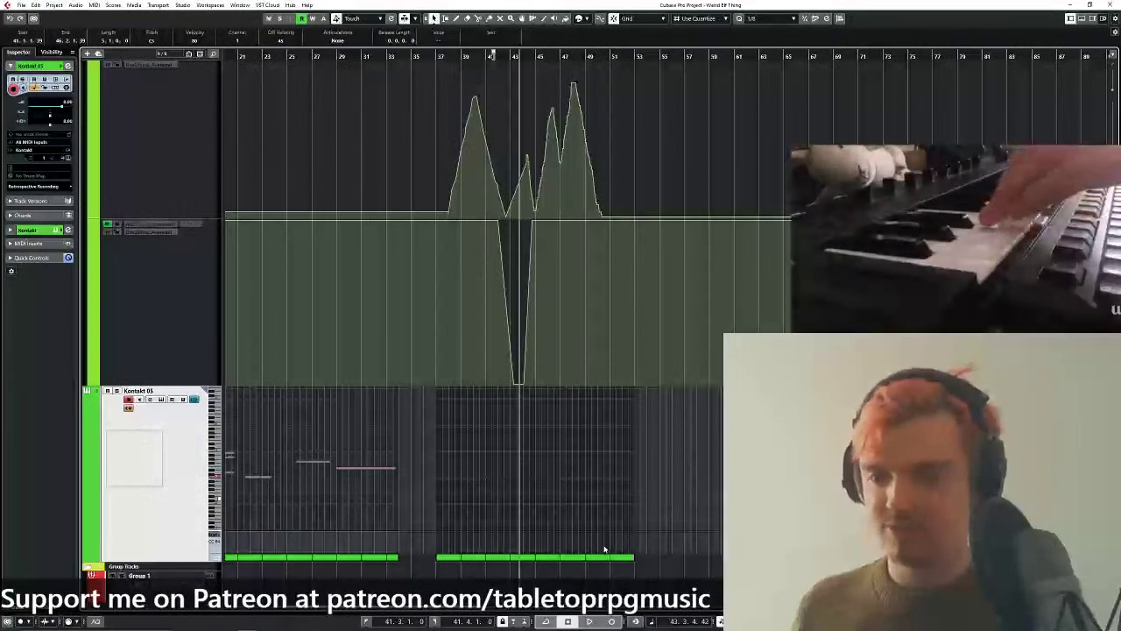
Play in from about bar 43 and record another low note on Kontakt 05 at about bar 49.
left_click_drag(540, 55, 518, 74)
scroll(543, 53, "up", 5)
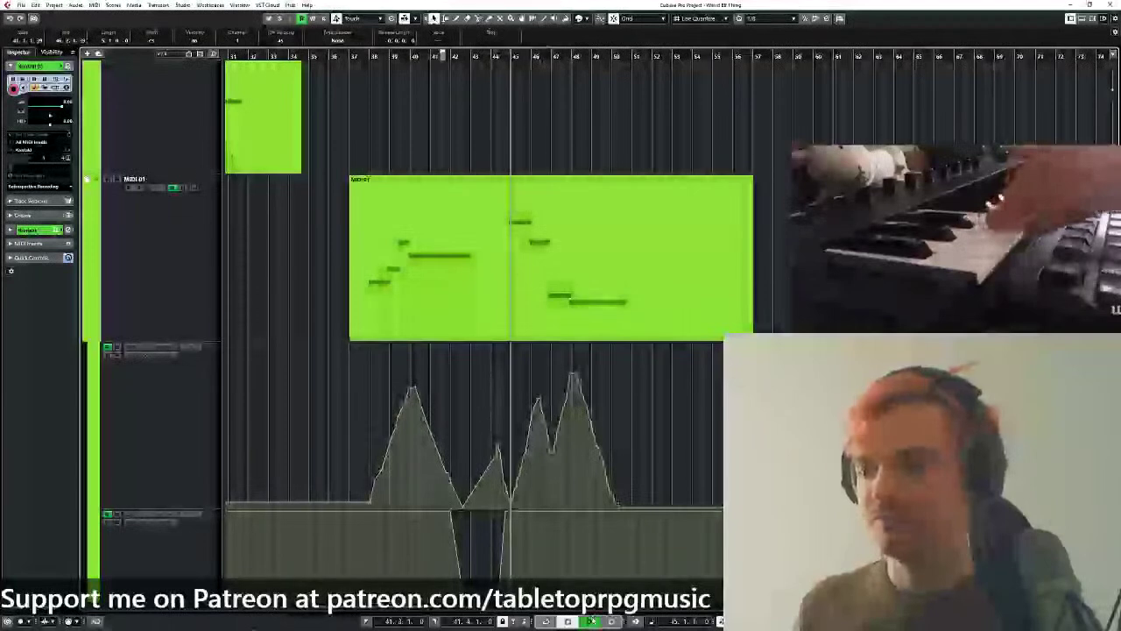
scroll(540, 182, "up", 5)
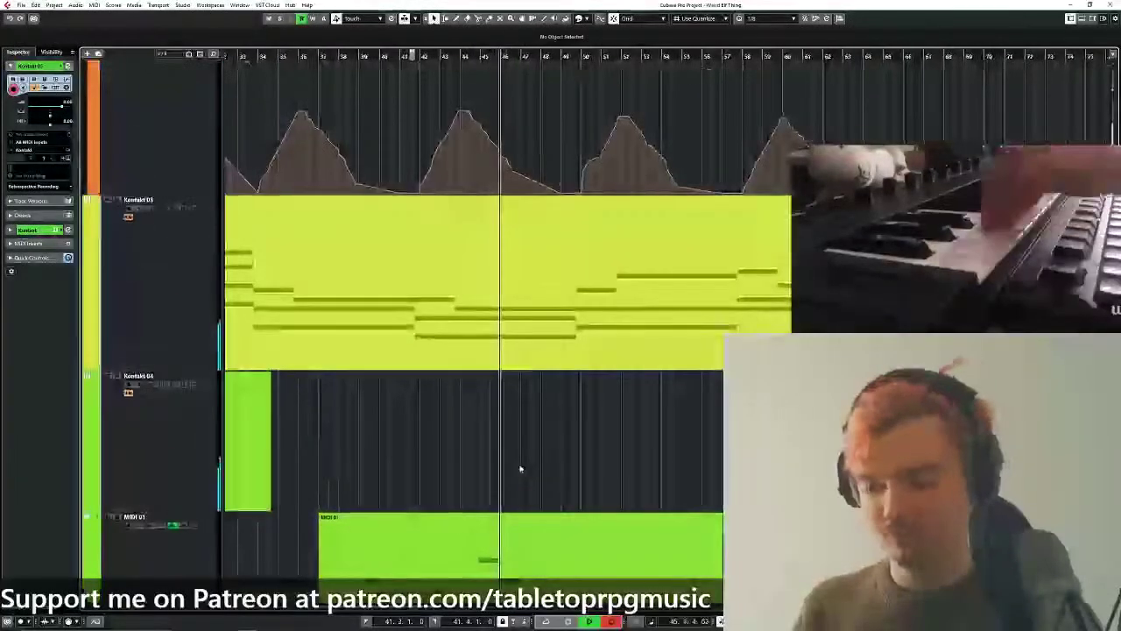
scroll(513, 336, "down", 3)
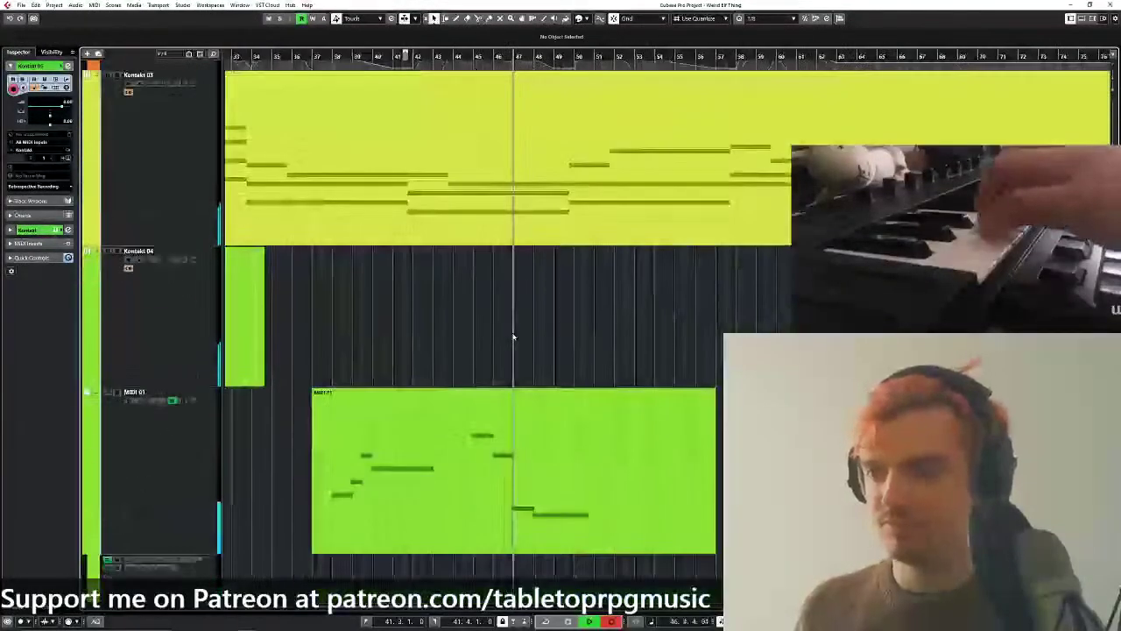
scroll(639, 433, "down", 3)
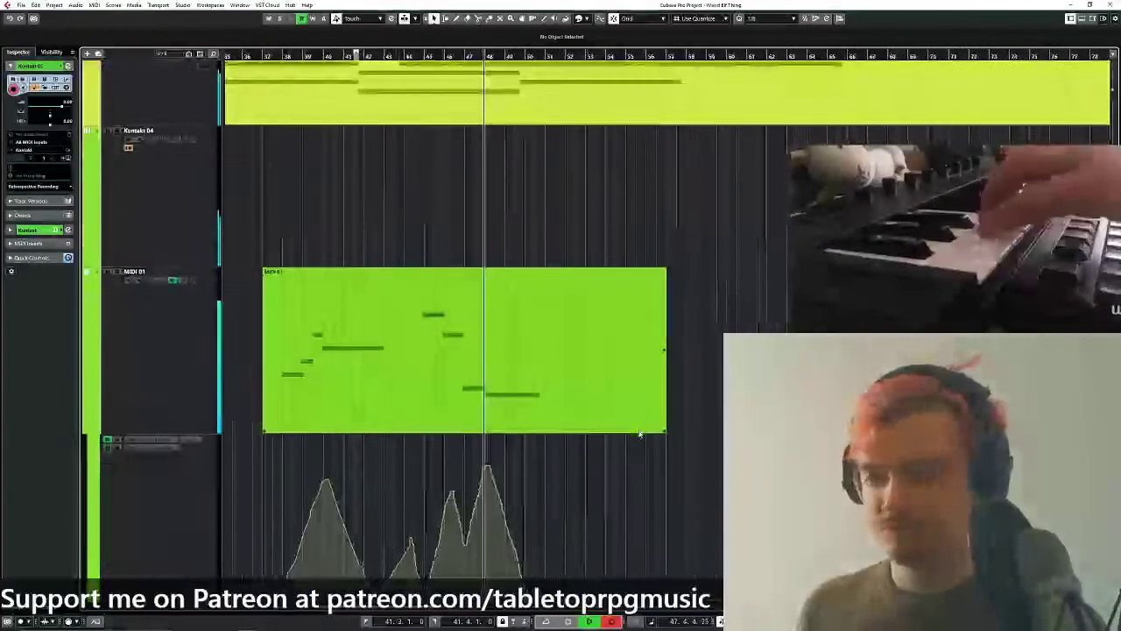
scroll(626, 475, "up", 2)
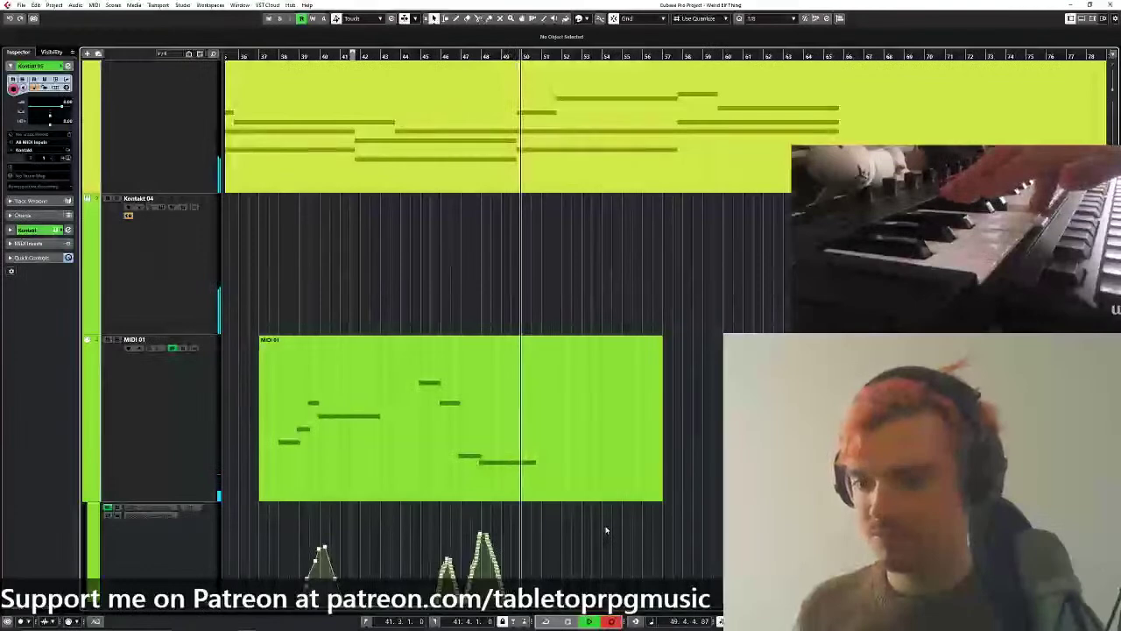
scroll(605, 530, "down", 8)
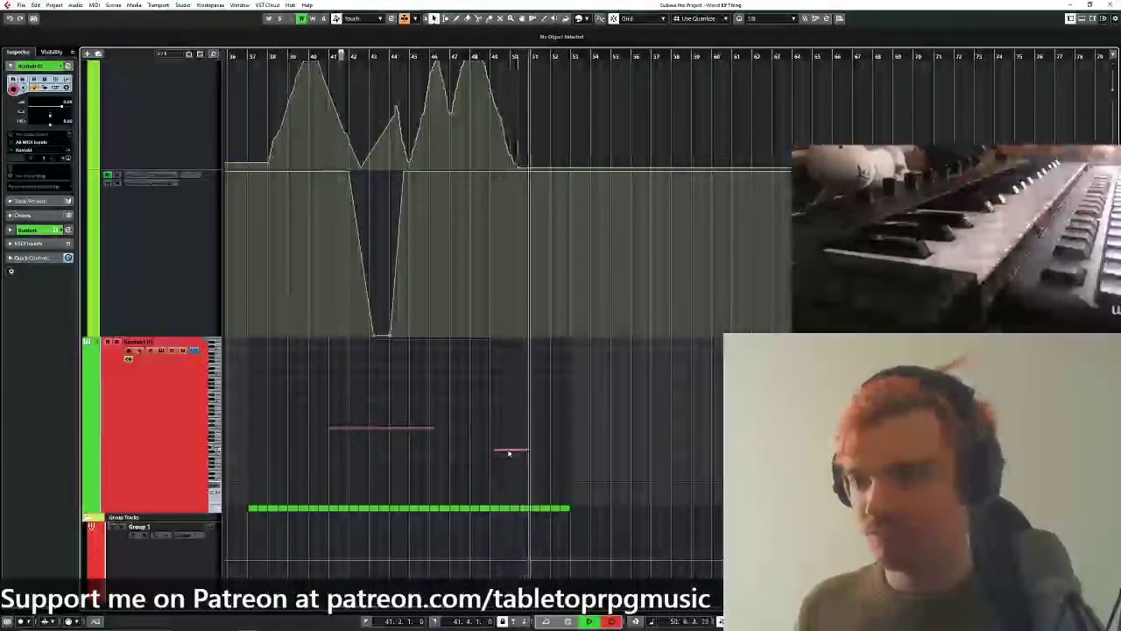
key("space")
Lengthen the Kontakt 05 note at bar 49 to about bar 53 and extend the part to about bar 56.
left_click(196, 351)
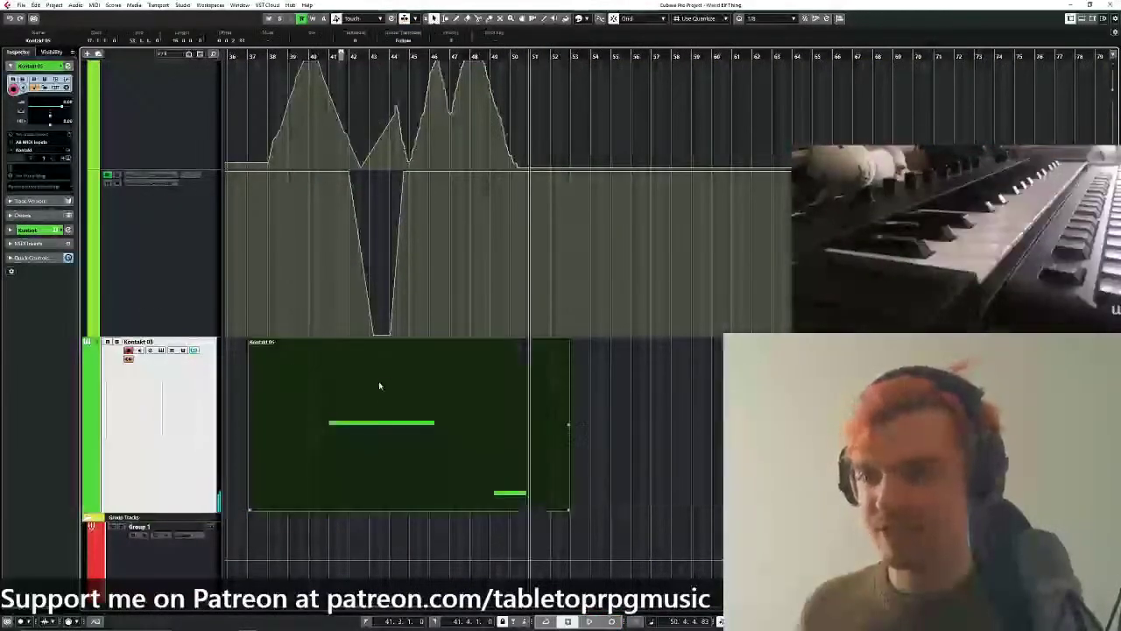
right_click(380, 385)
left_click(195, 352)
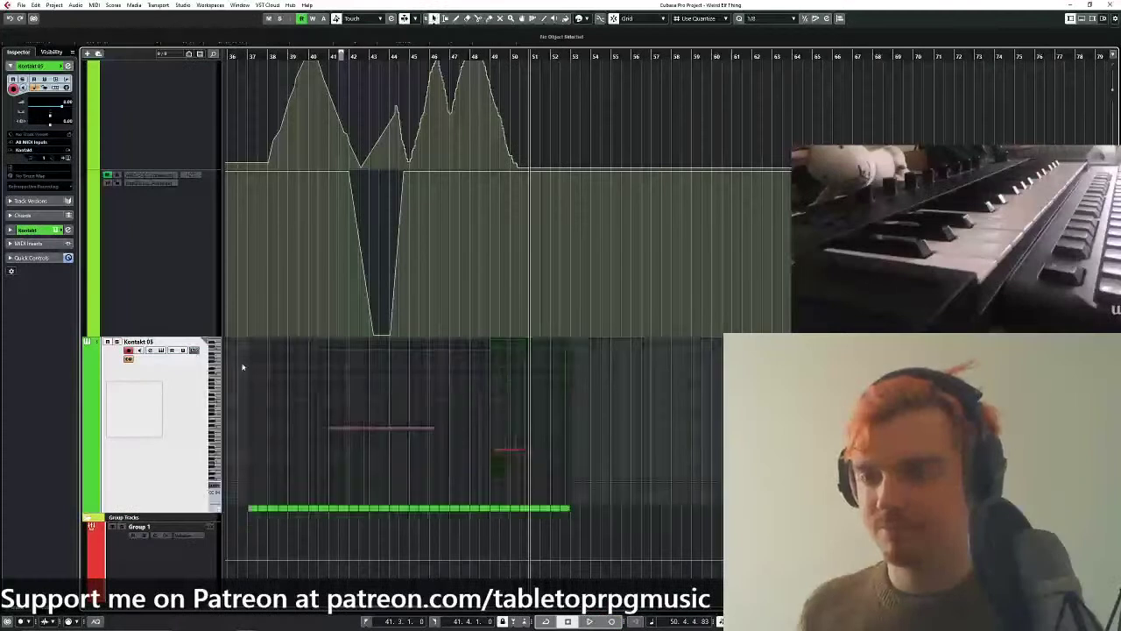
left_click(532, 454)
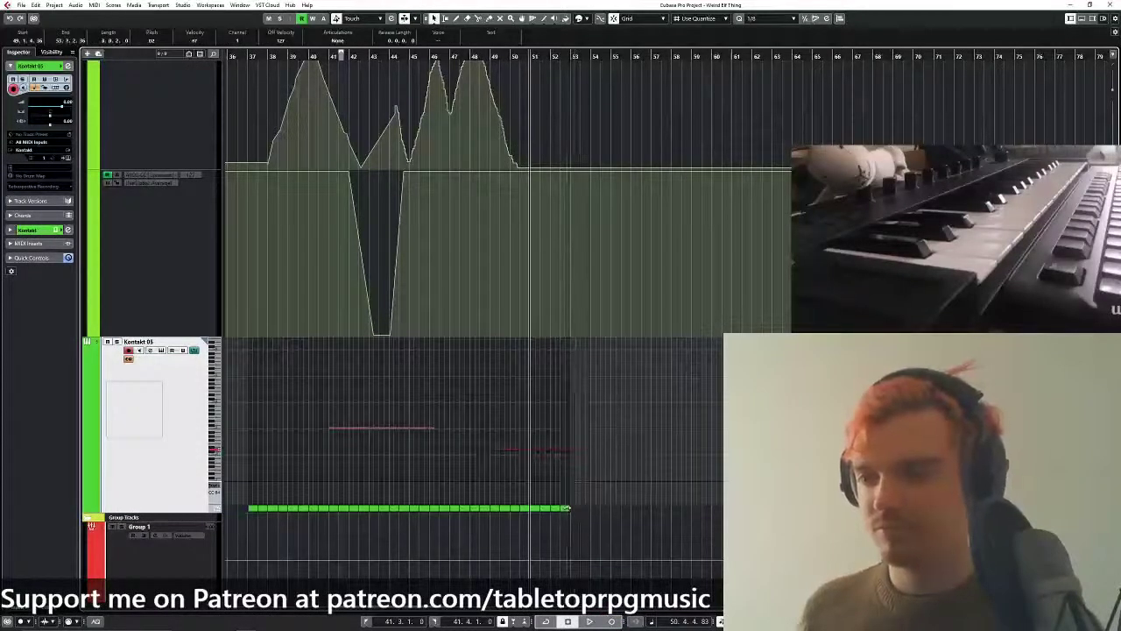
left_click_drag(569, 508, 642, 508)
scroll(469, 430, "down", 1)
left_click(492, 430)
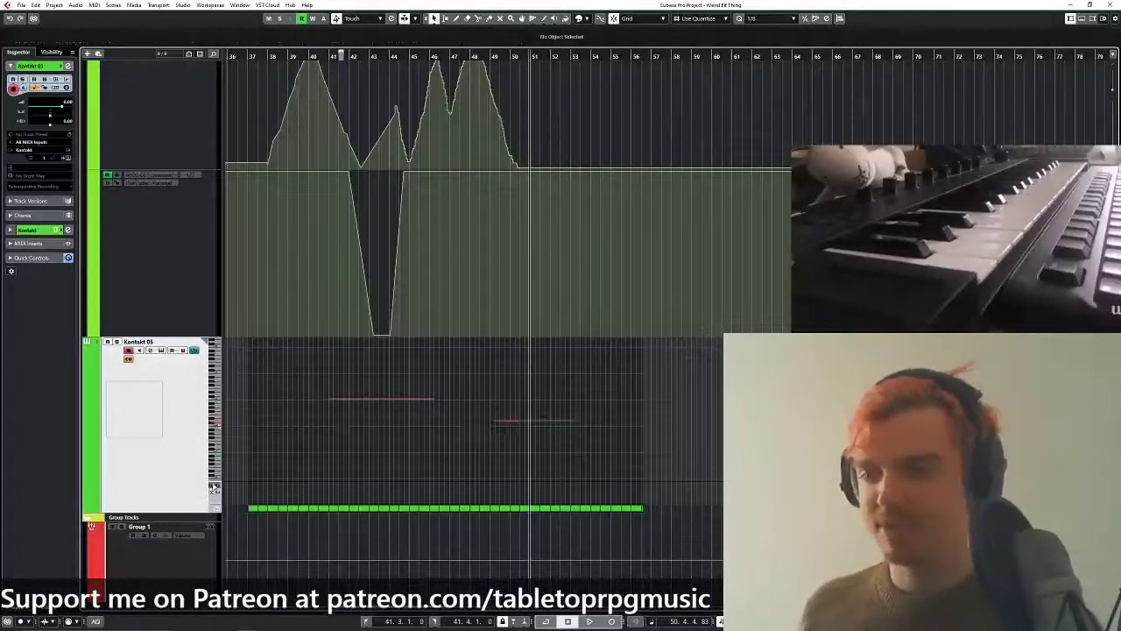
Switch the controller lane of the Kontakt 05 in-place editor from sustain to velocity.
left_click(213, 487)
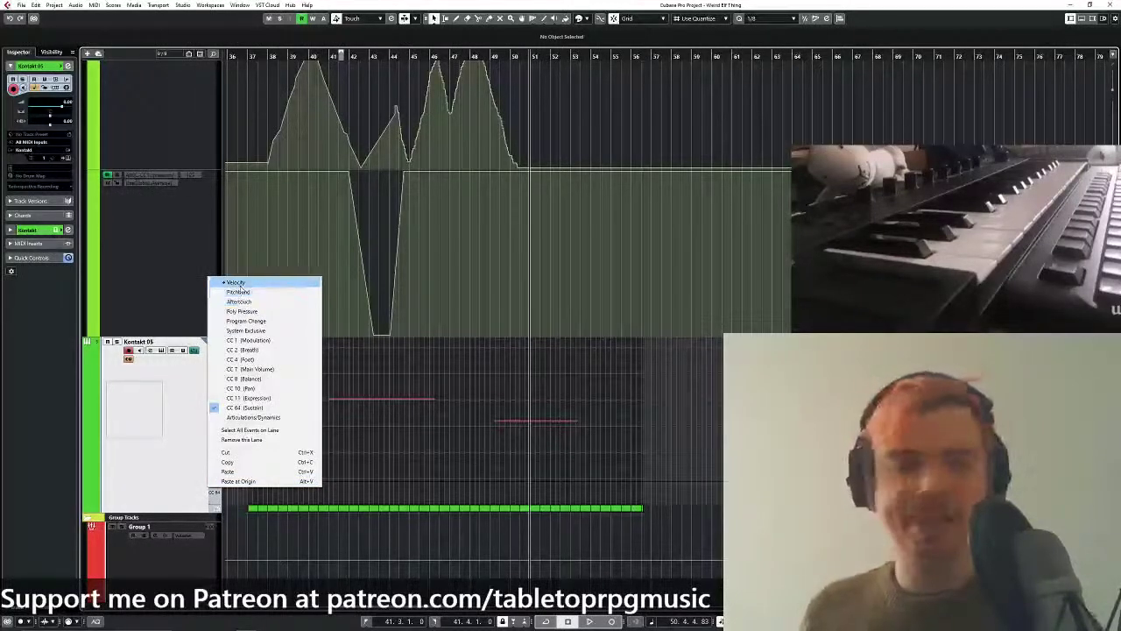
left_click(239, 284)
scroll(464, 429, "down", 3)
scroll(555, 174, "up", 1)
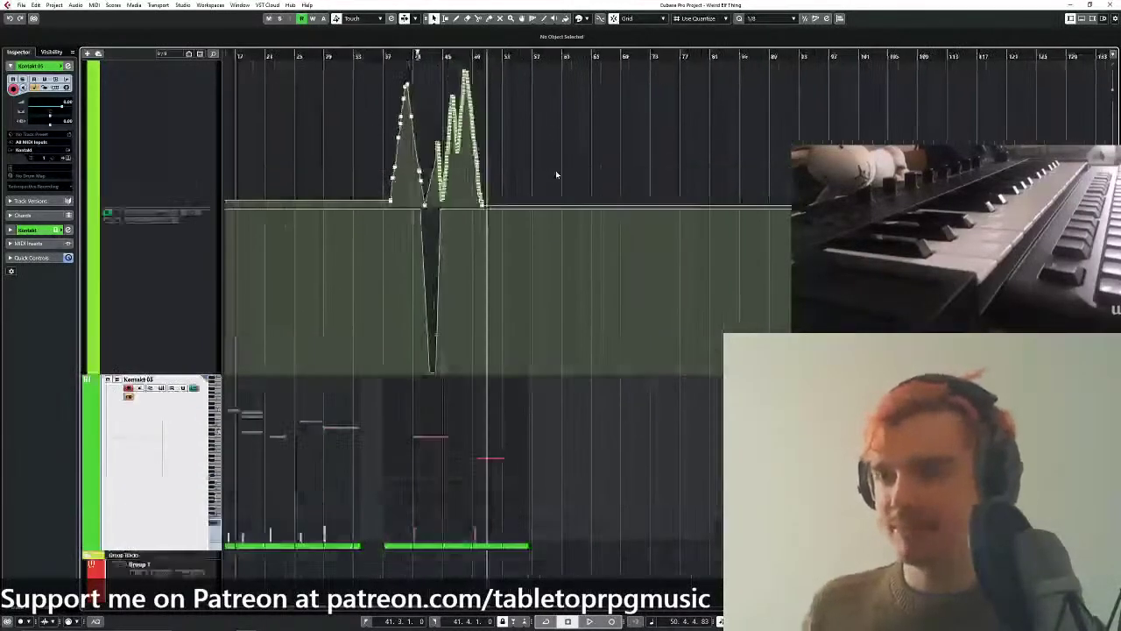
Solo the MIDI 01 track and listen to its melody from about bar 38 and again from about bar 45.
left_click_drag(556, 174, 599, 543)
scroll(521, 481, "up", 3)
left_click(336, 58)
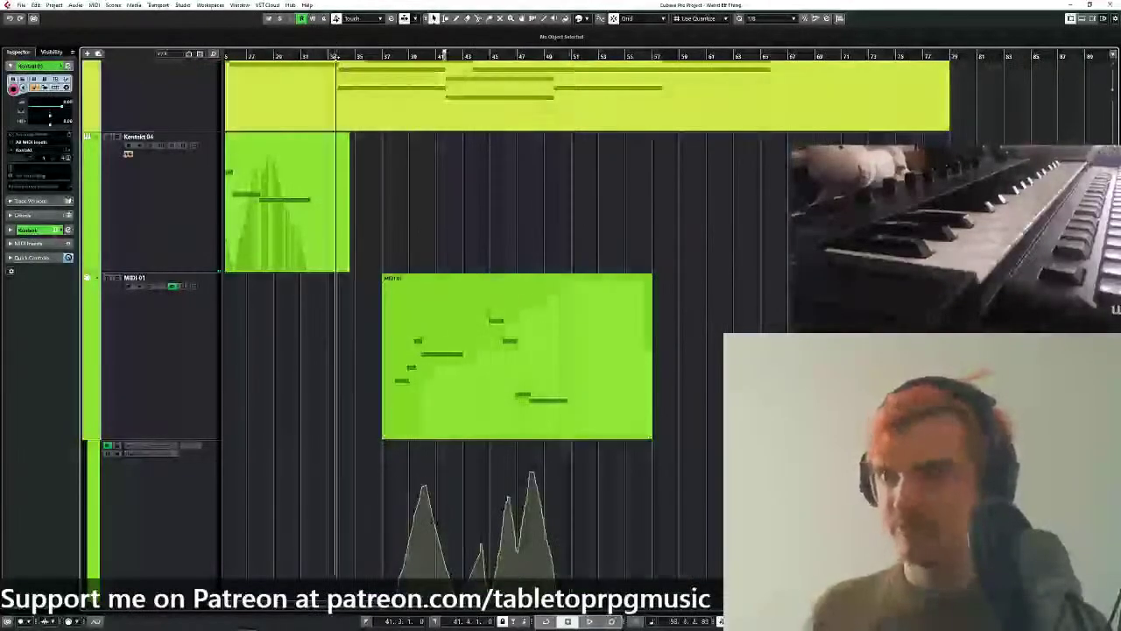
key("KP_Multiply")
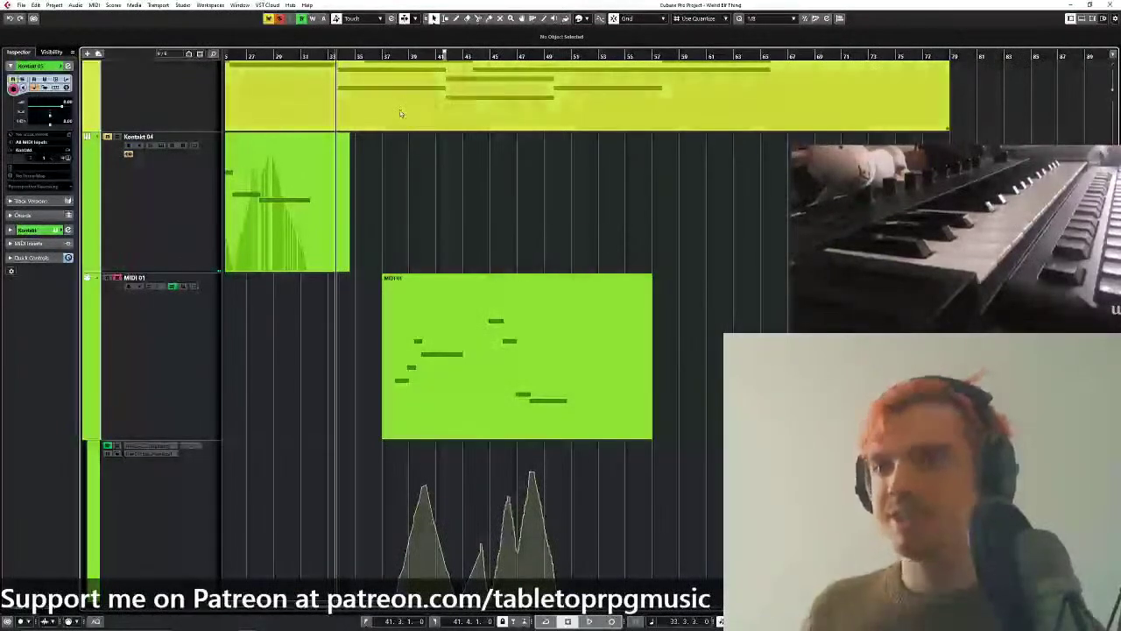
left_click(397, 55)
key("space")
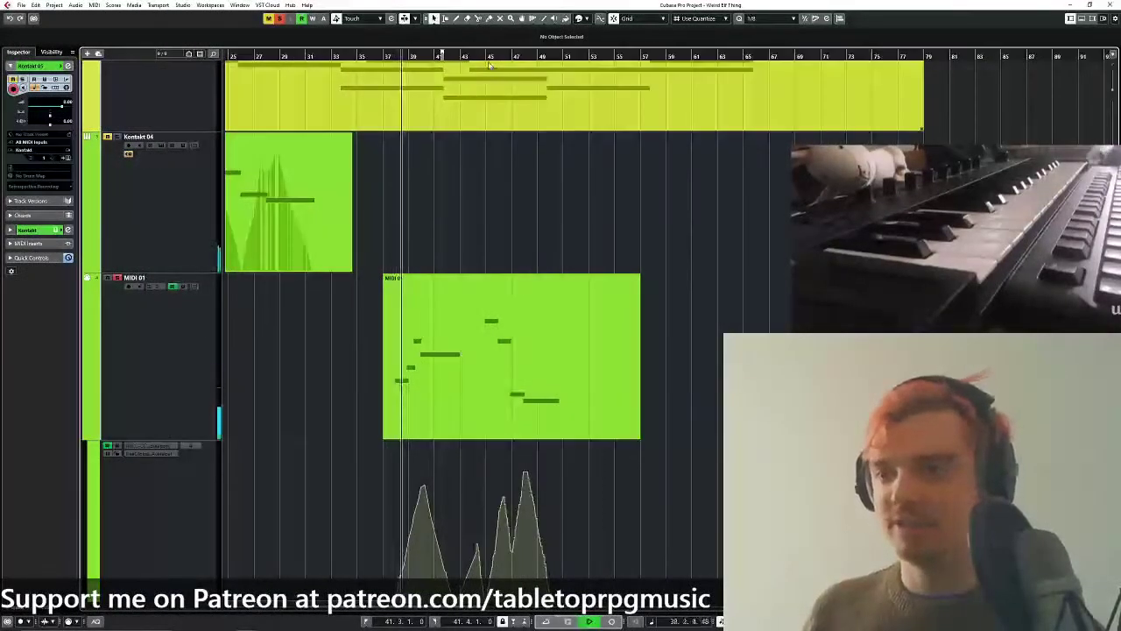
left_click(488, 56)
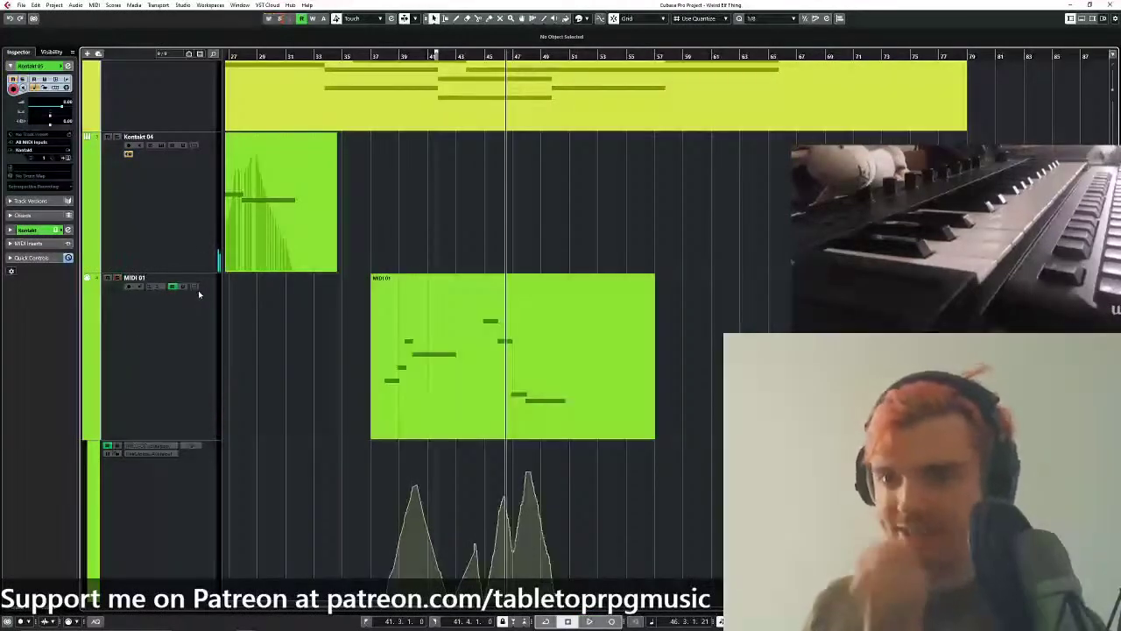
Select the MIDI 01 track and collapse its automation lanes.
left_click(198, 294)
scroll(205, 172, "down", 3)
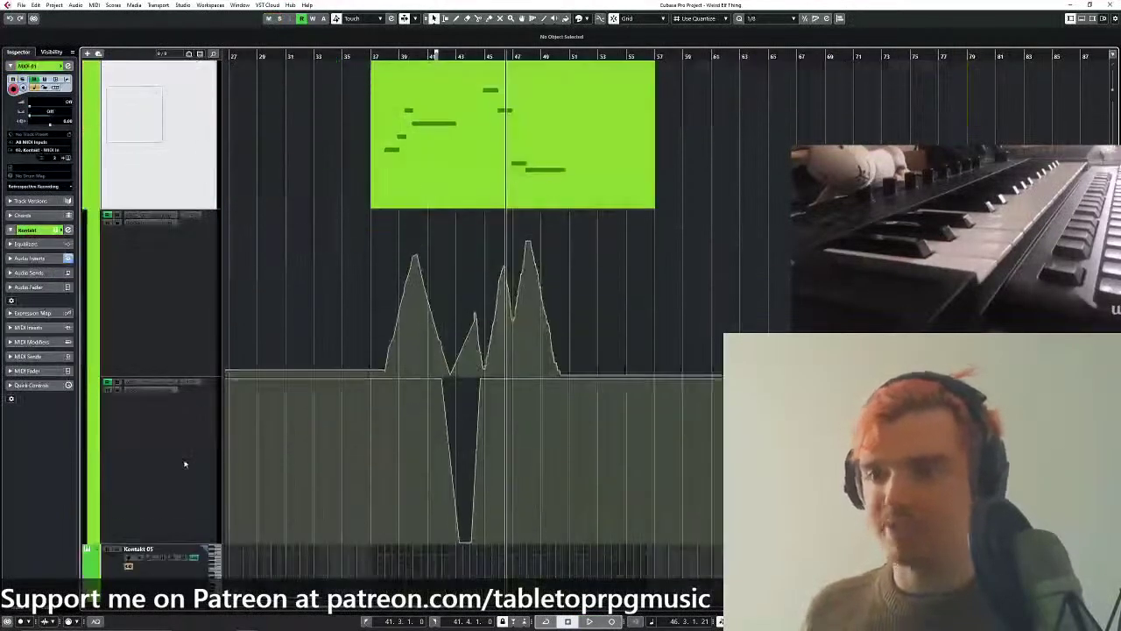
left_click(85, 208)
scroll(167, 336, "up", 4)
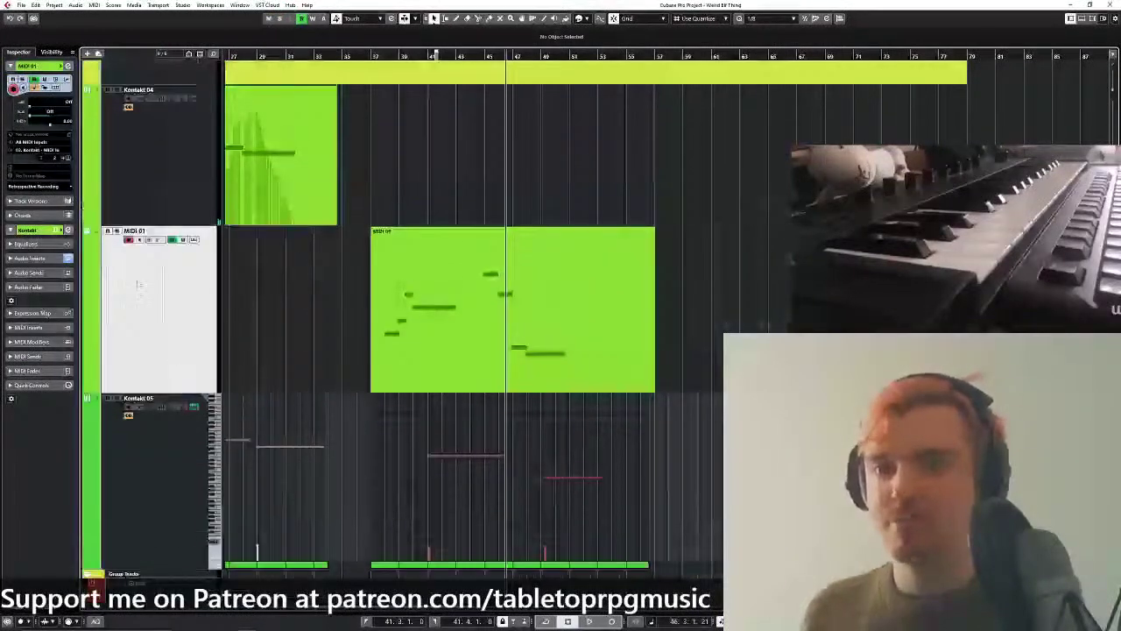
Add one new MIDI track directly below MIDI 01.
left_click(56, 5)
mouse_move(79, 26)
left_click(215, 38)
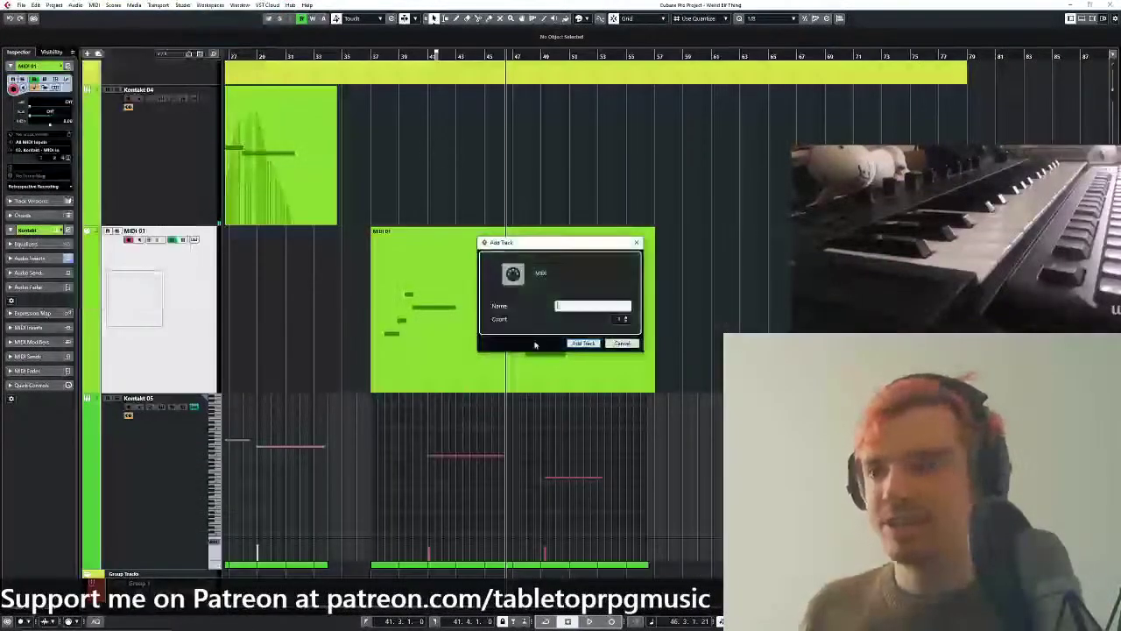
left_click(578, 343)
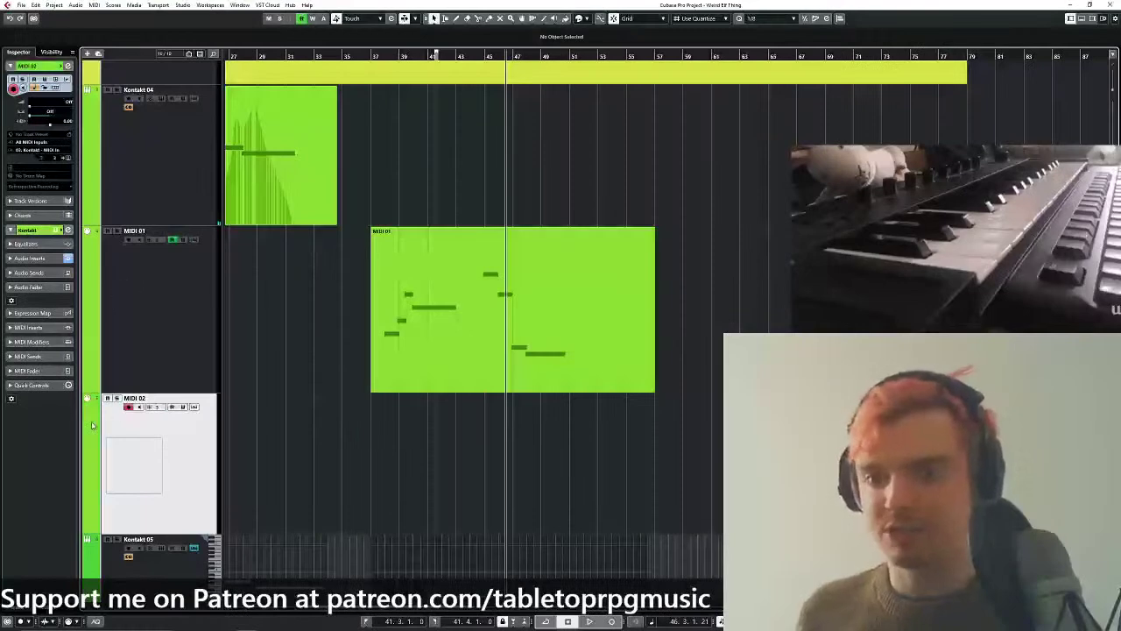
Open the Kontakt instrument from the MIDI 02 track, find the Arcane library with "arc" and load the Arcane 1.01 Voice patch.
left_click(69, 159)
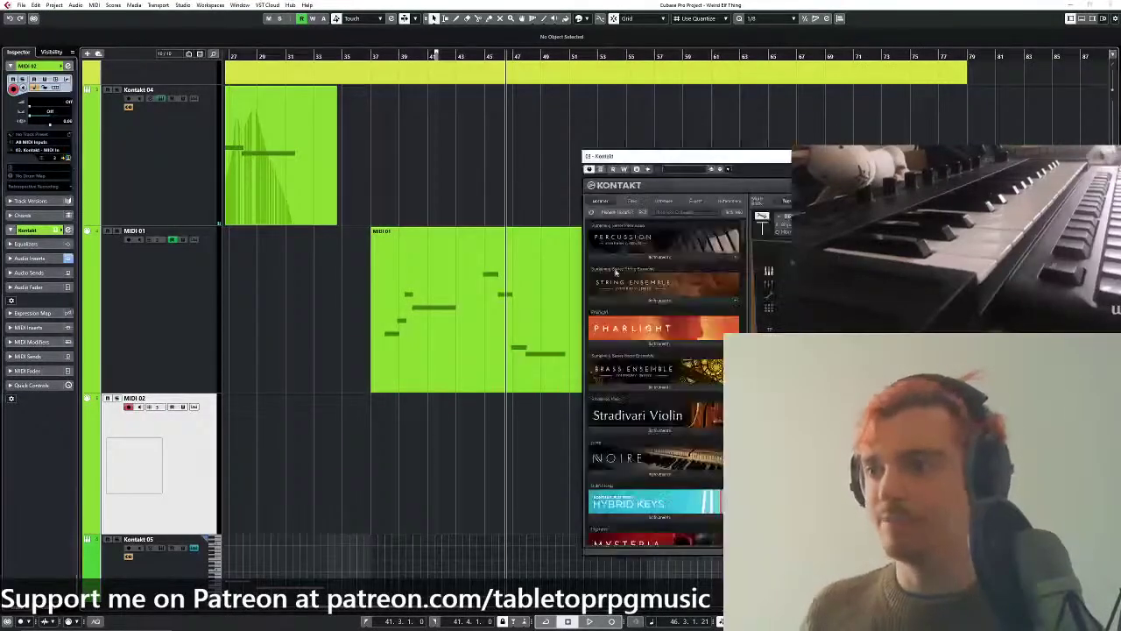
left_click_drag(675, 166, 413, 115)
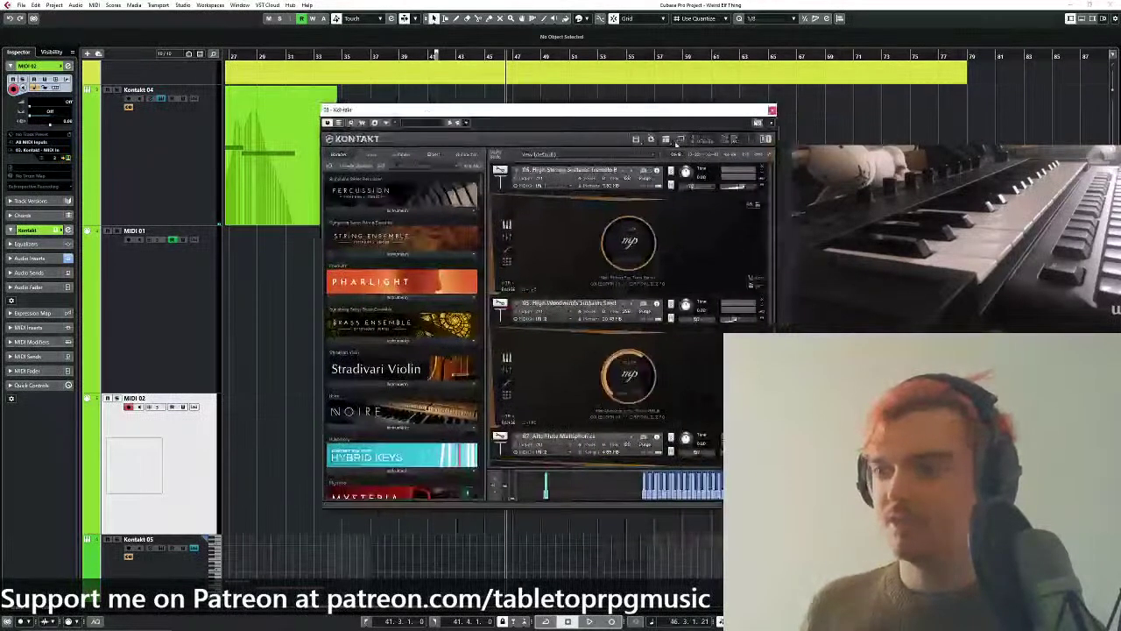
left_click(637, 141)
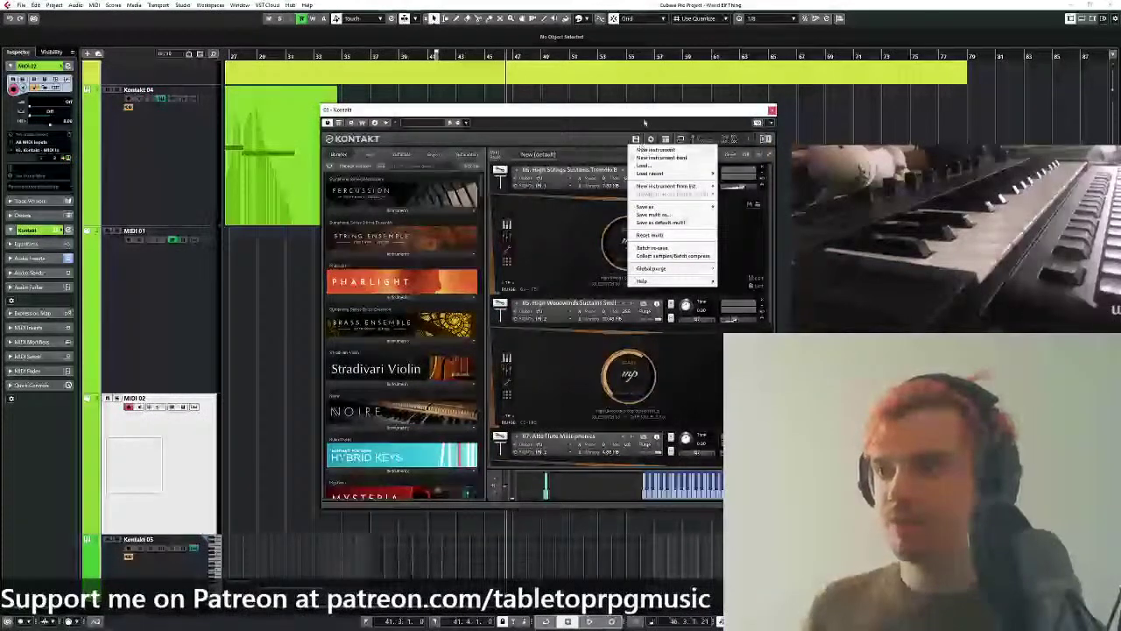
left_click(404, 167)
type("arc")
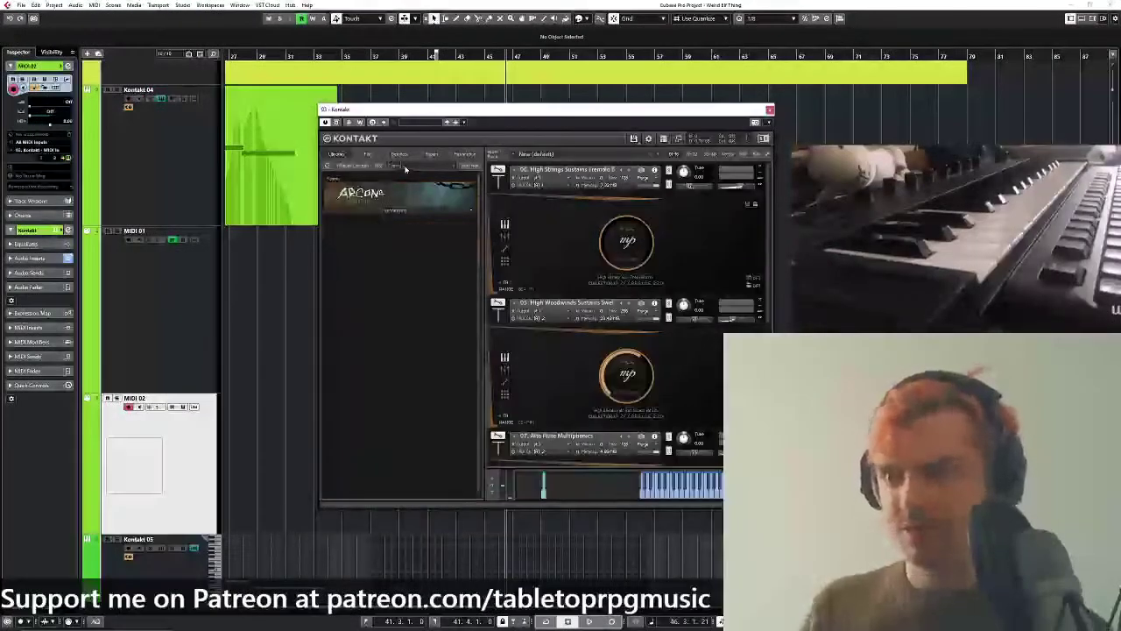
left_click(404, 211)
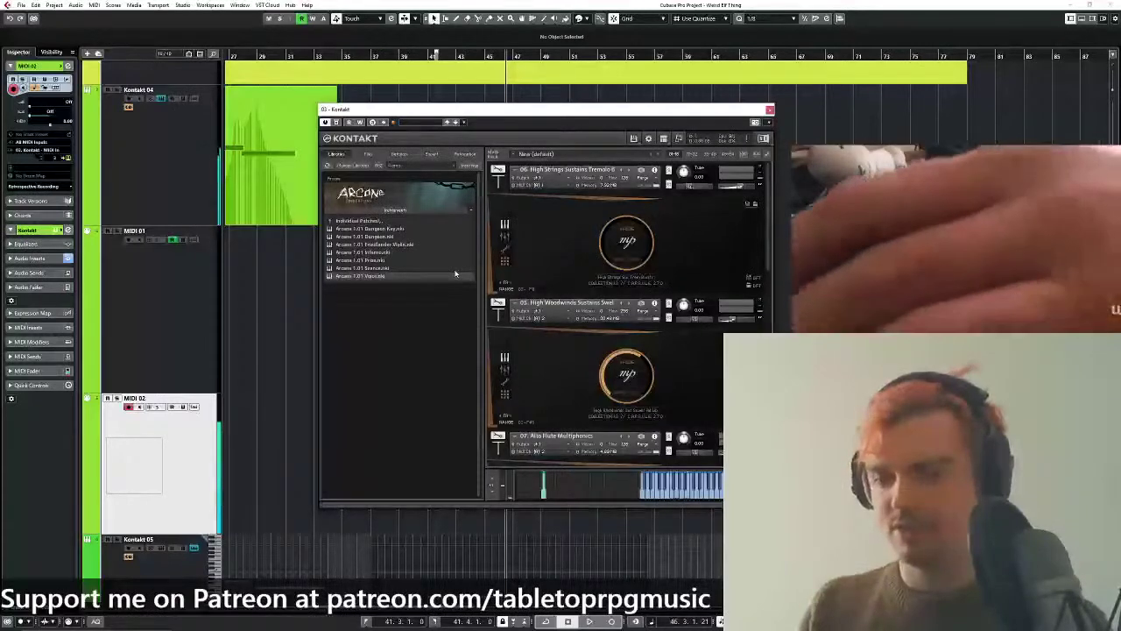
left_click_drag(768, 240, 768, 438)
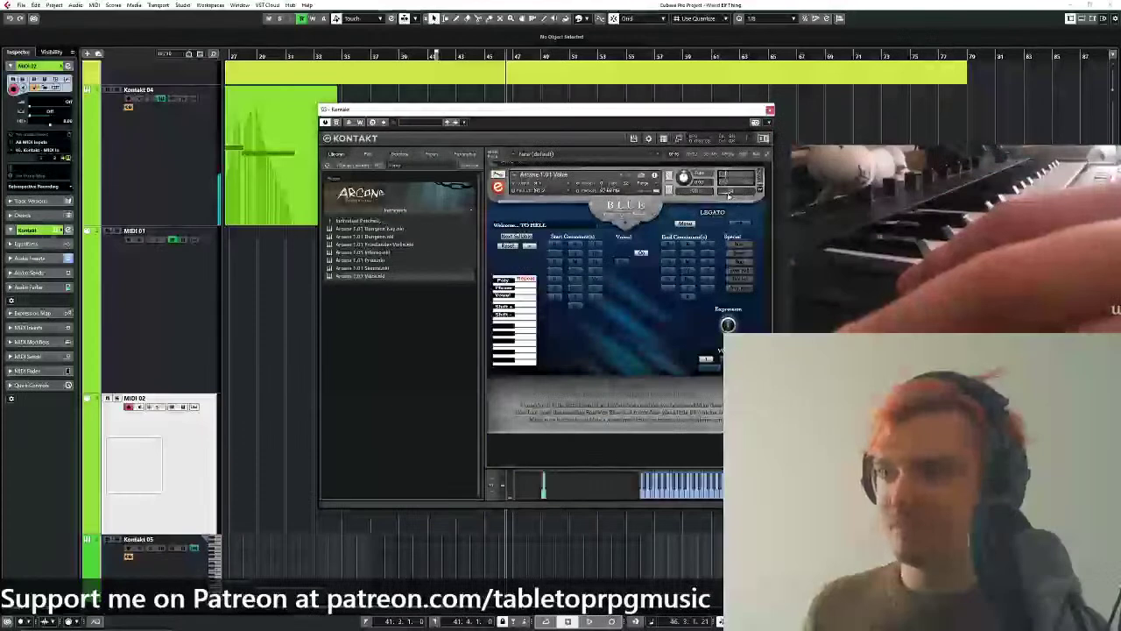
Collapse the Arcane library, clear the library search and search for "time" instead.
left_click(394, 210)
left_click(453, 165)
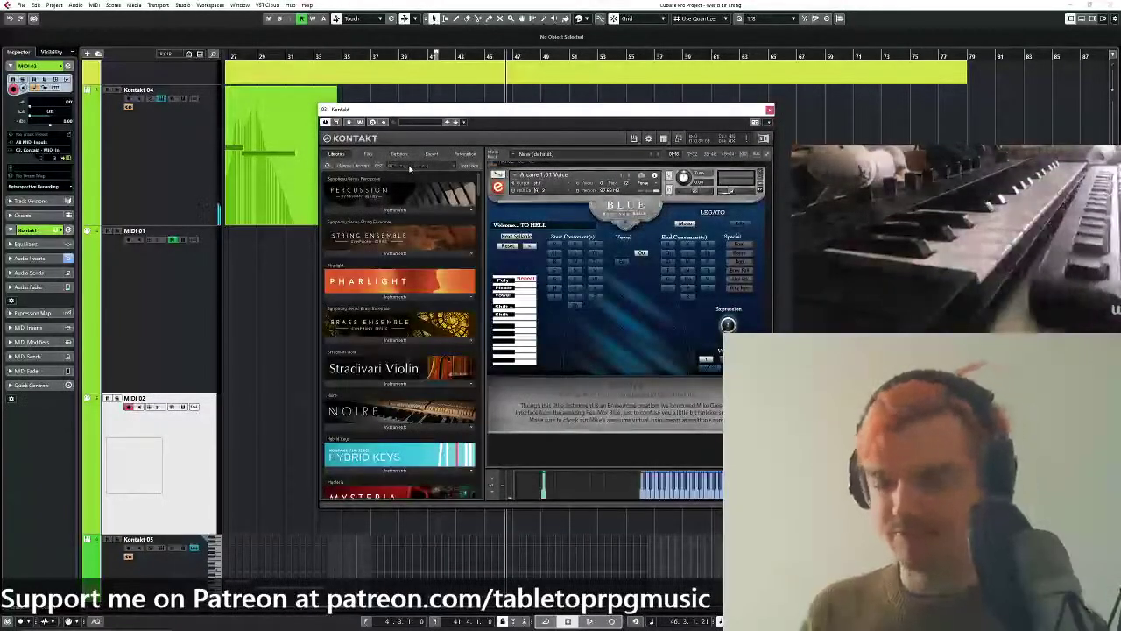
left_click(409, 168)
type("time")
Load High Strings Spiccato Stuttering from the first Time library's High Strings folder and assign its MIDI channel on port A.
left_click(395, 210)
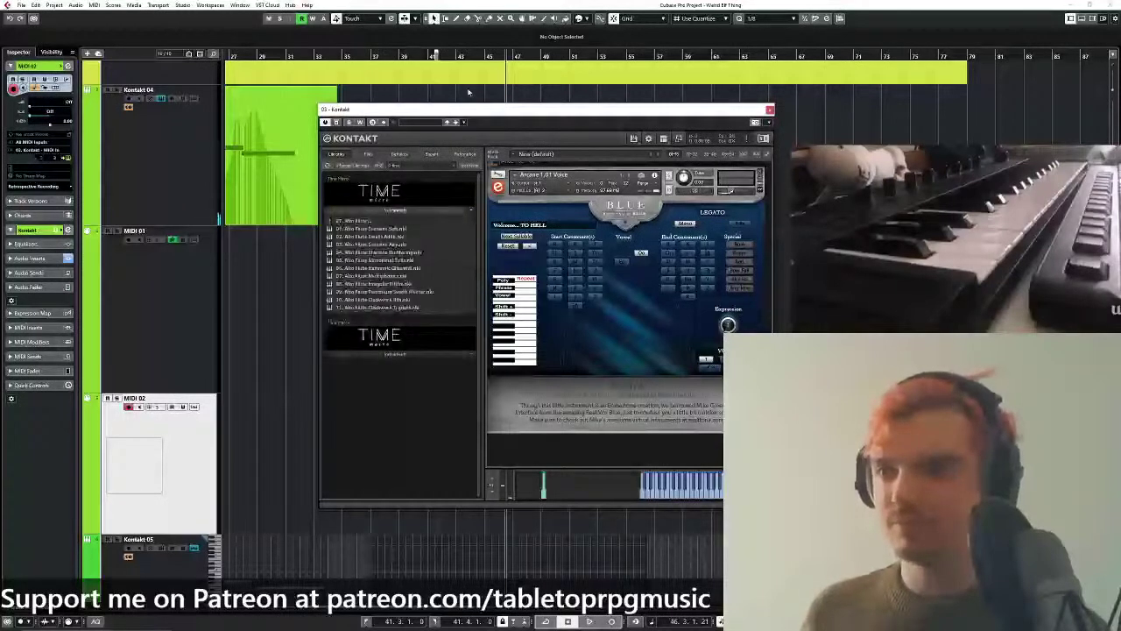
left_click(360, 221)
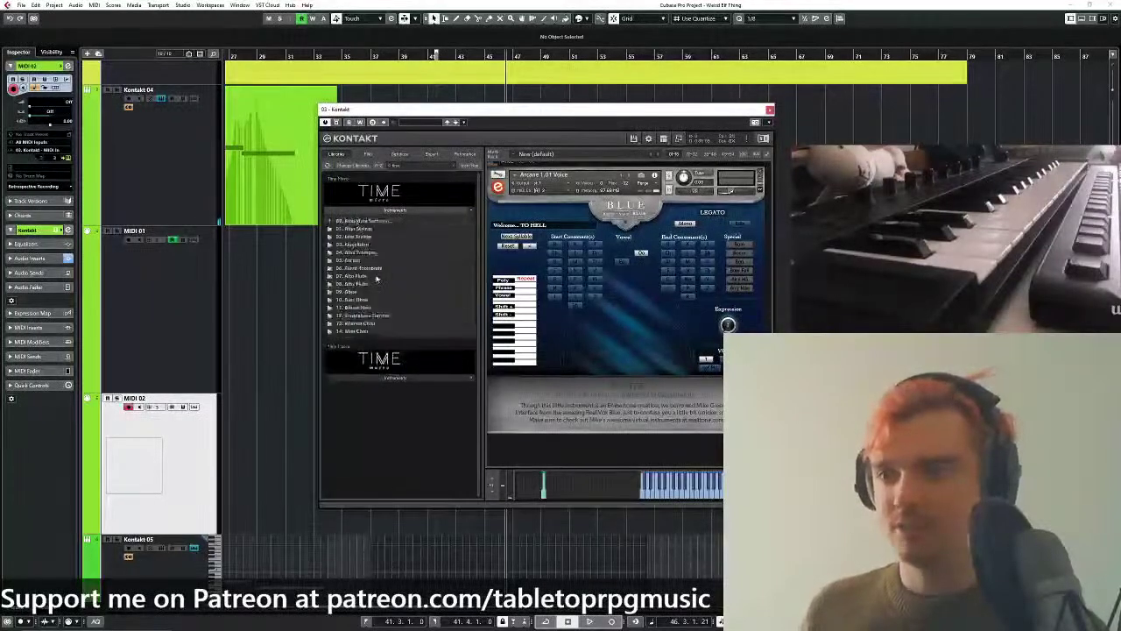
left_click(359, 230)
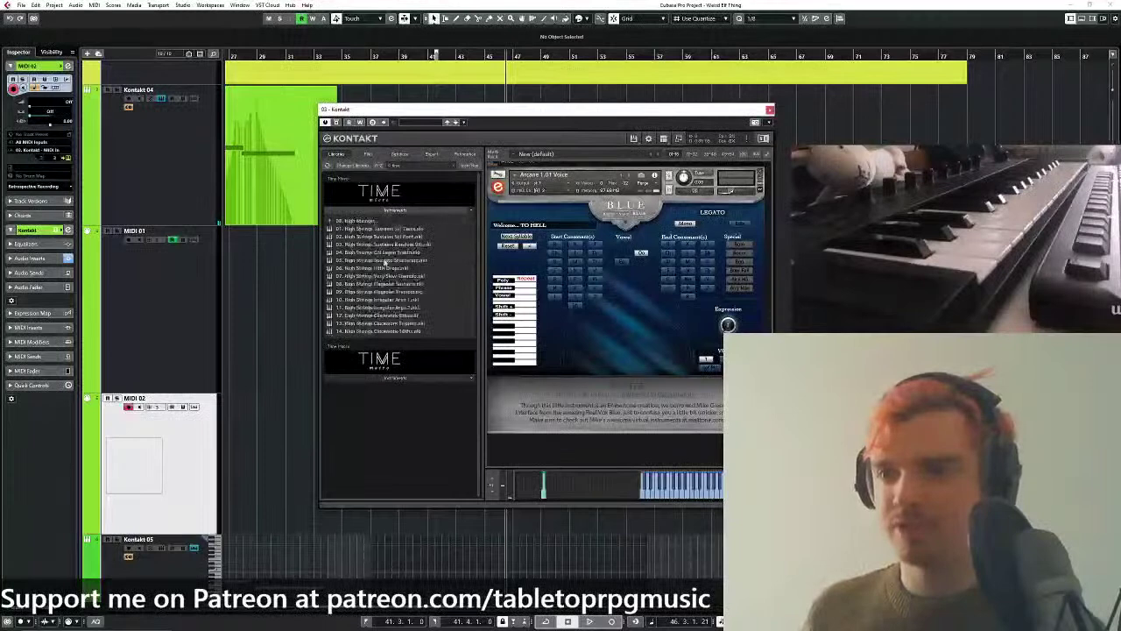
double_click(383, 262)
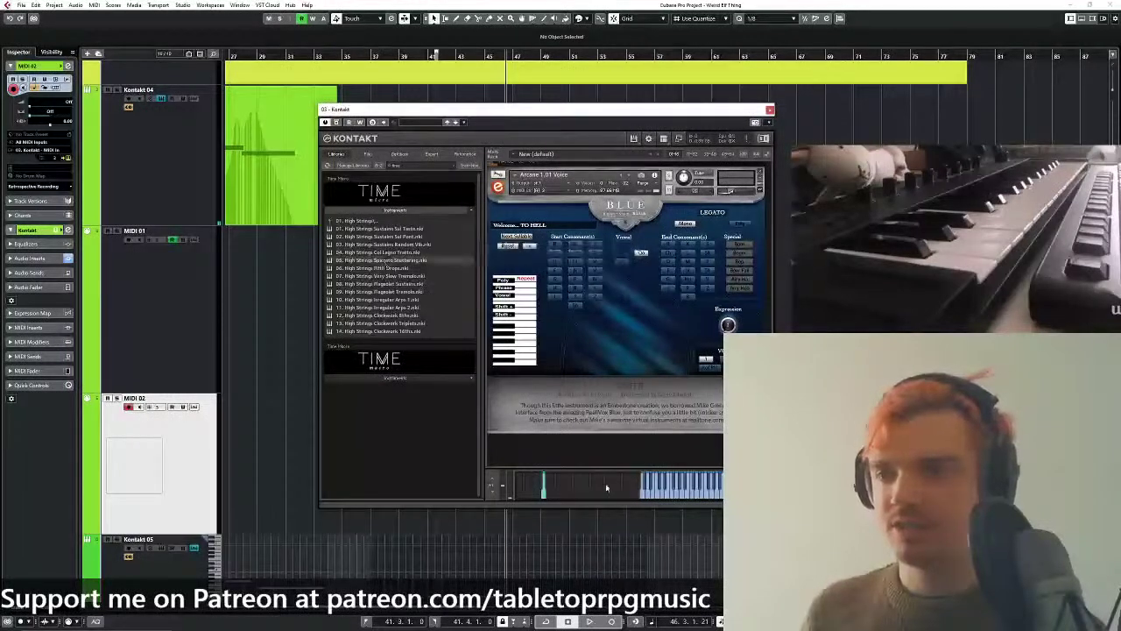
left_click(541, 444)
mouse_move(566, 462)
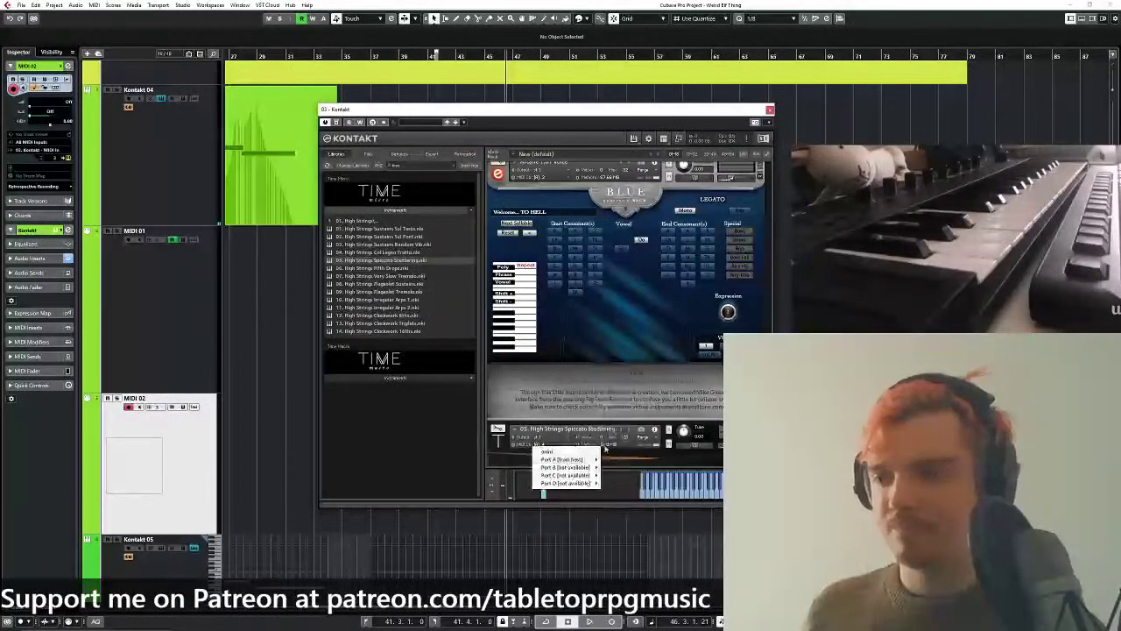
left_click(612, 406)
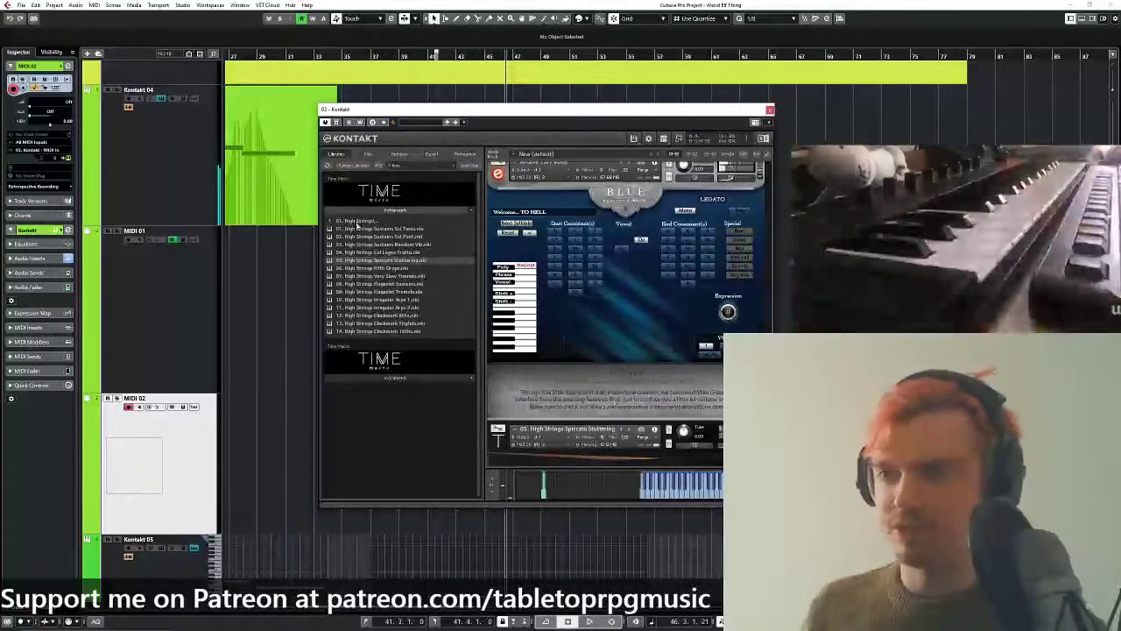
Open the High Strings folder of the second Time library and load the High Strings Sustains Swells Ad Lib patch.
left_click(383, 377)
left_click(375, 399)
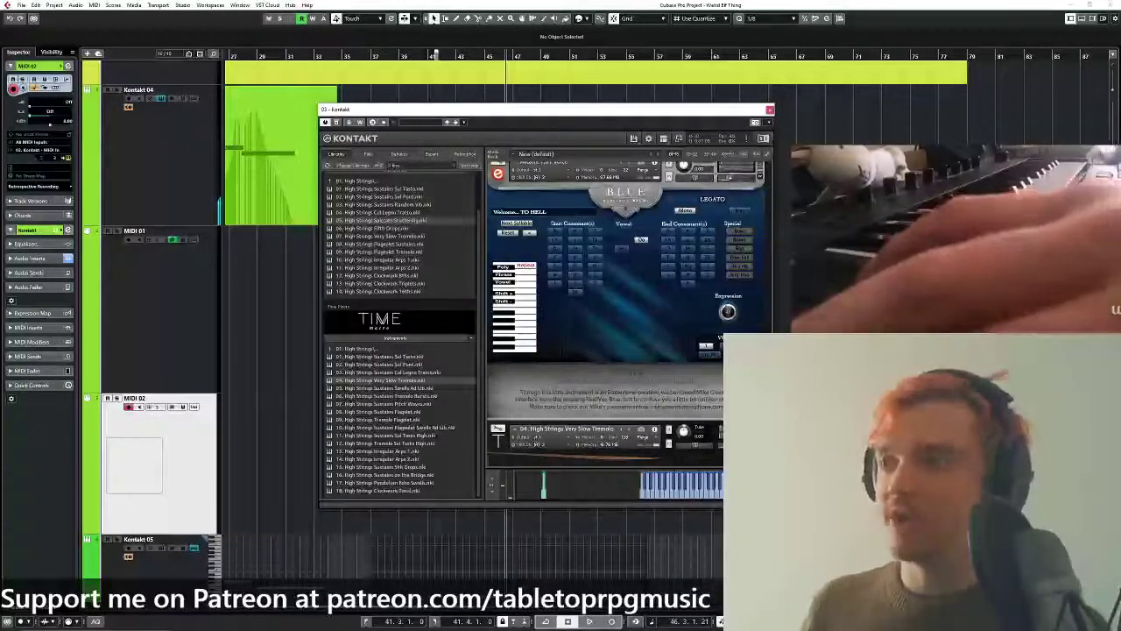
double_click(401, 454)
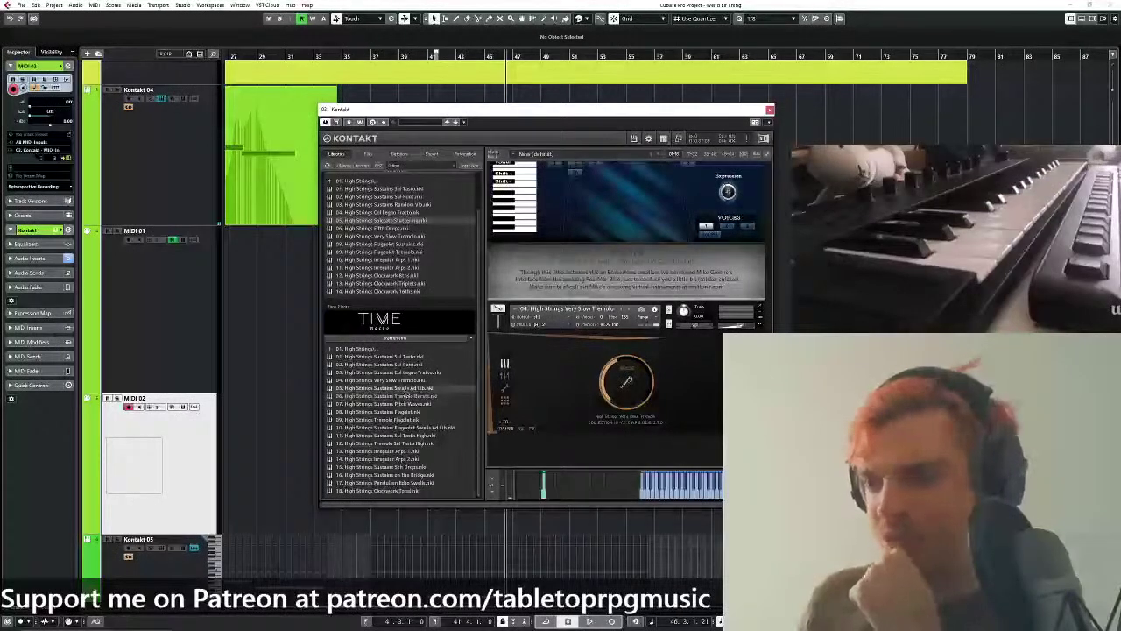
double_click(405, 390)
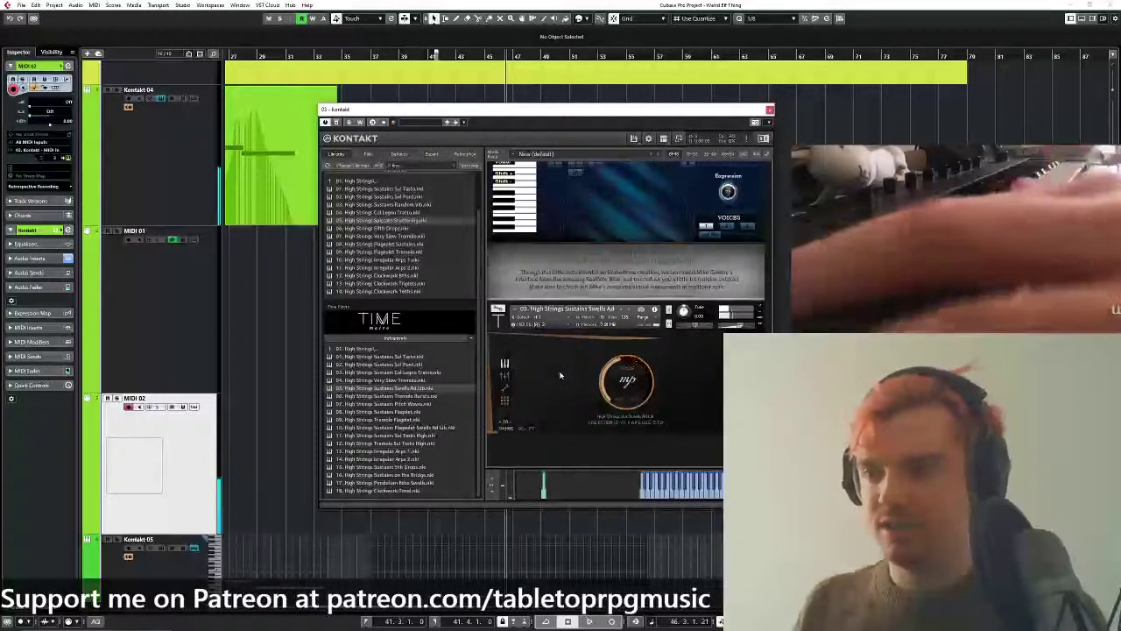
Search for "time" again and load Women Choir Sustains Uh Ad Lib Overtones from the first Time library's Women Choir folder.
left_click(425, 164)
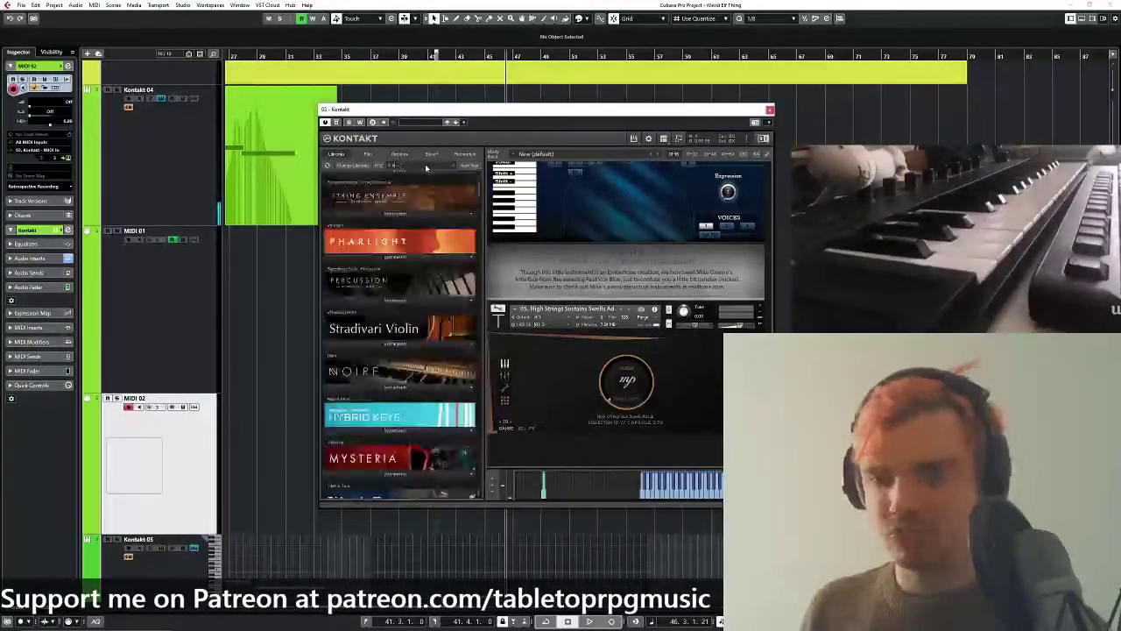
type("time")
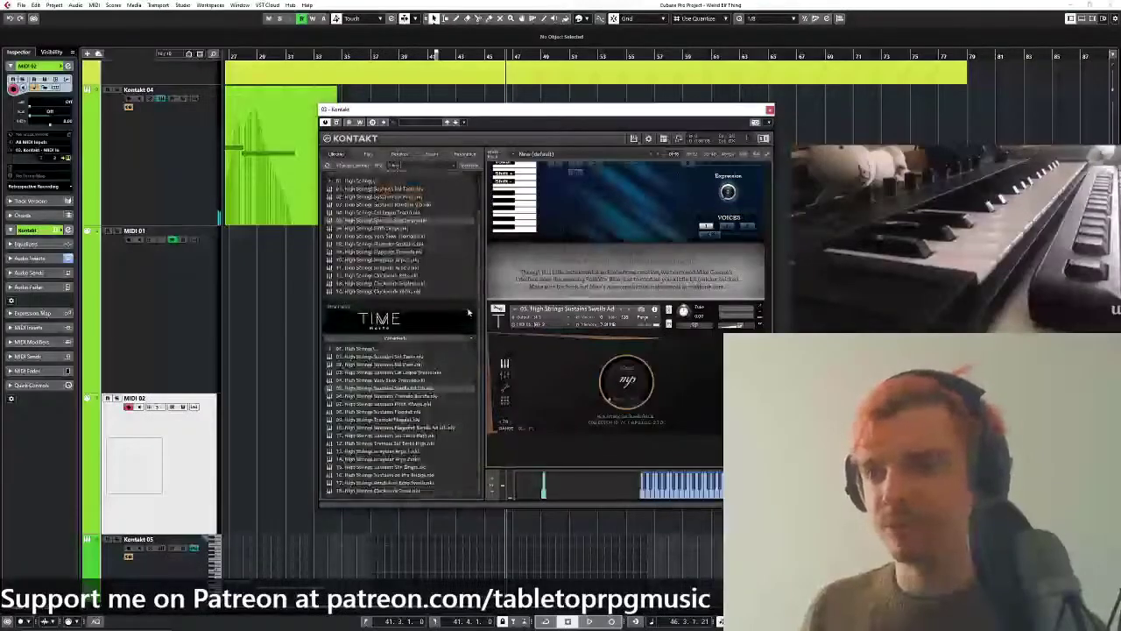
scroll(479, 219, "up", 2)
left_click(360, 221)
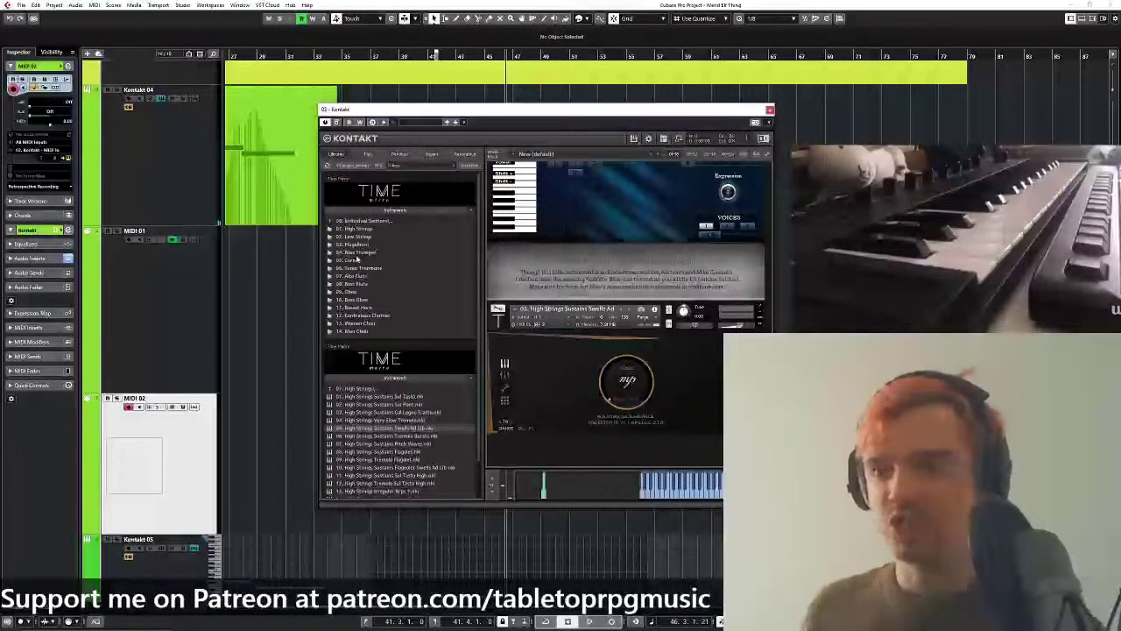
left_click(356, 324)
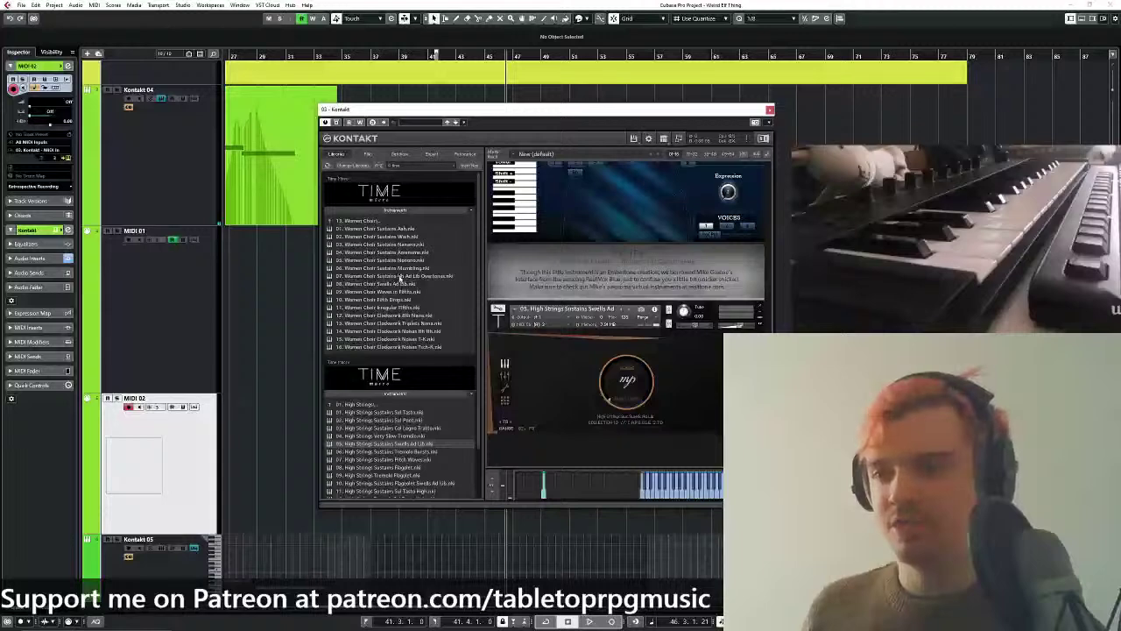
double_click(400, 277)
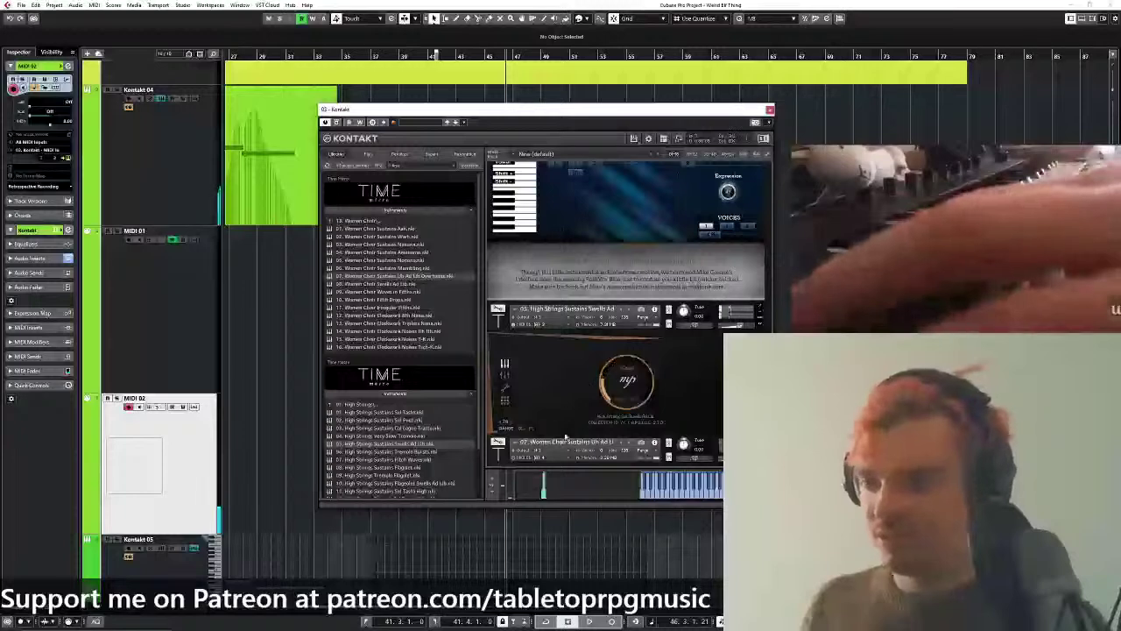
Assign the women choir patch to the same port A MIDI channel as the High Strings swells patch.
left_click(546, 458)
mouse_move(555, 472)
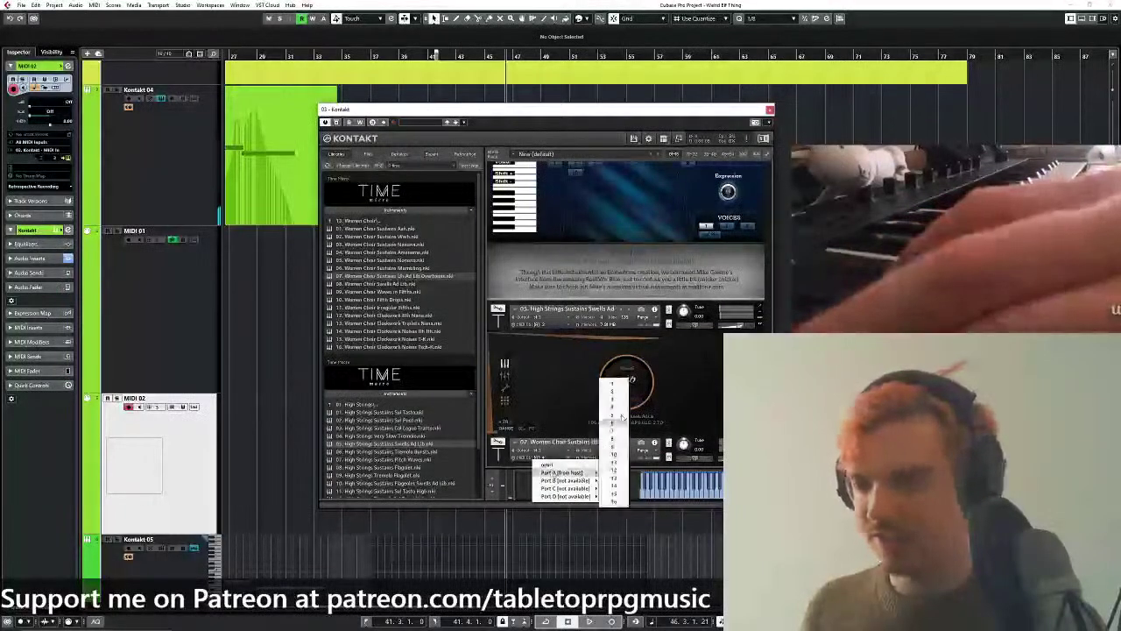
left_click(615, 402)
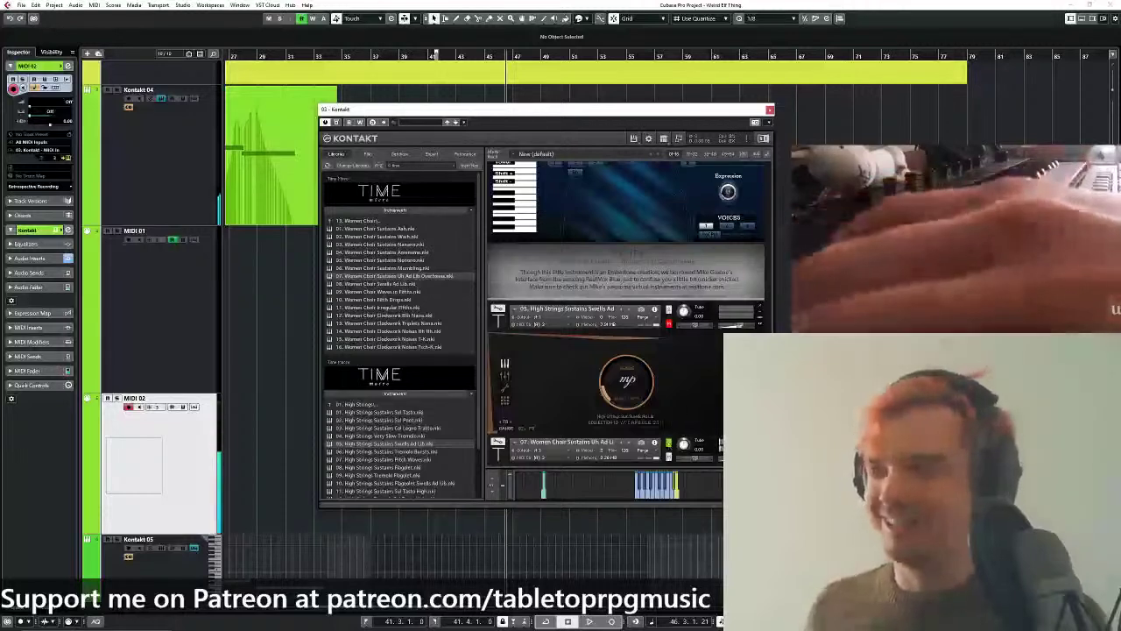
Look over the voice, strings and choir patches in the Kontakt rack and close its window.
scroll(543, 405, "down", 3)
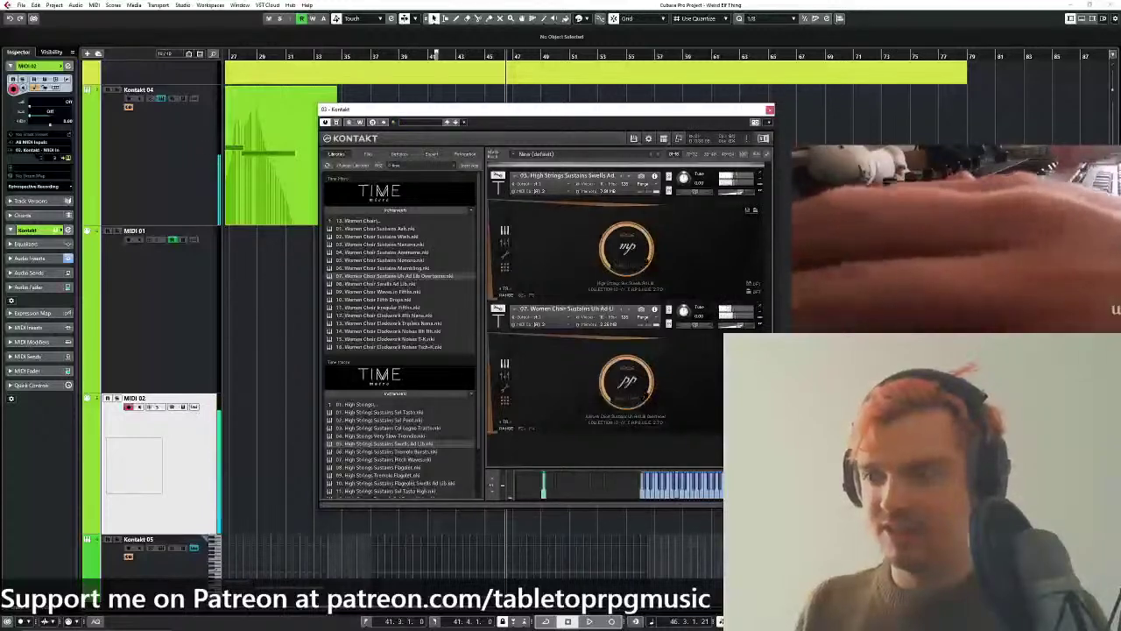
scroll(626, 315, "up", 2)
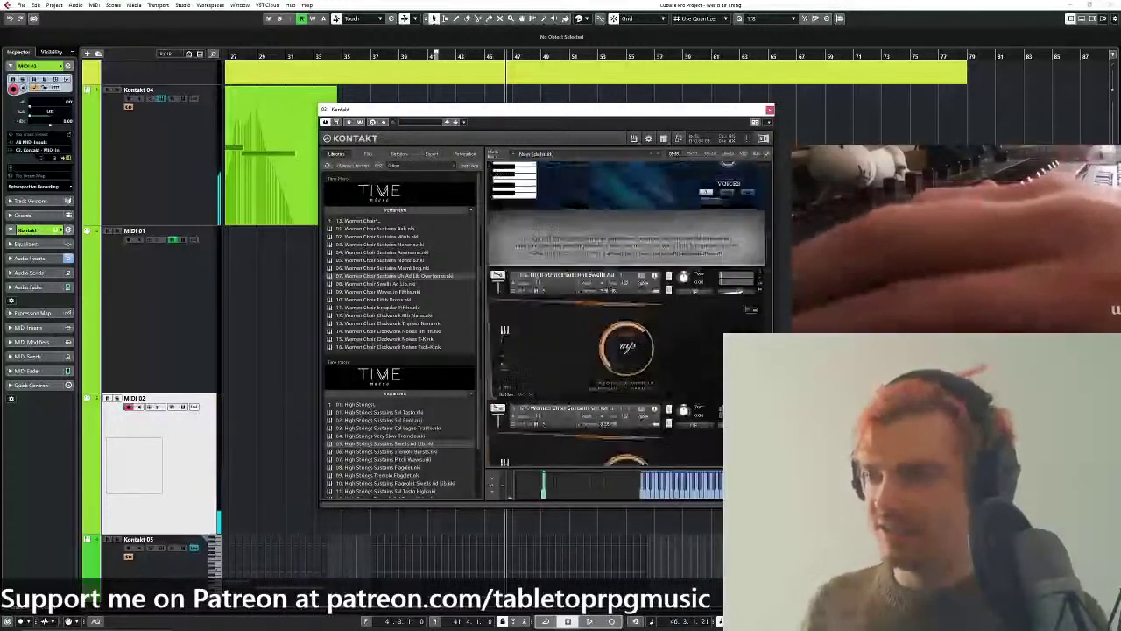
scroll(626, 315, "down", 1)
scroll(626, 315, "up", 2)
scroll(626, 315, "up", 1)
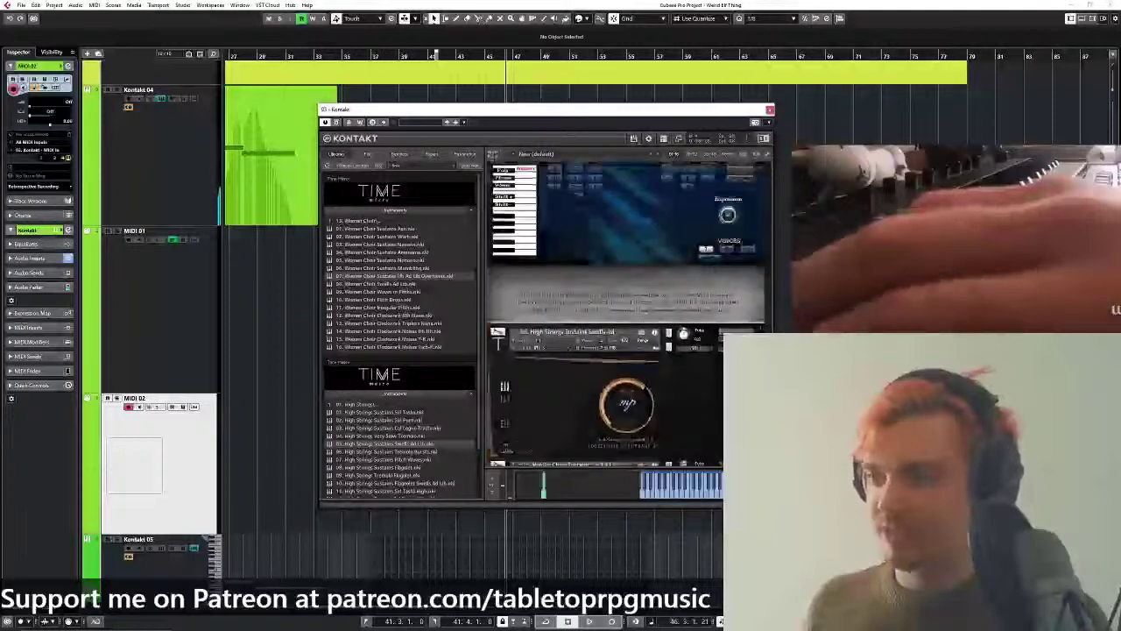
scroll(626, 316, "up", 5)
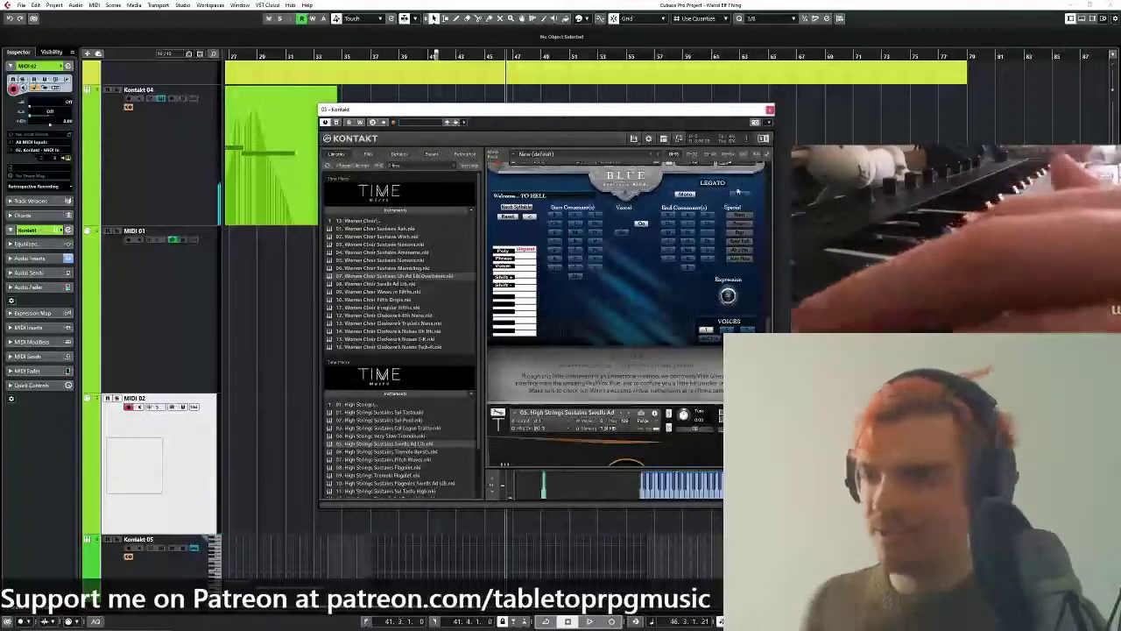
left_click(770, 110)
Play the arrangement from around bar 37 to hear the MIDI 01 phrase in context.
left_click_drag(700, 175, 709, 303)
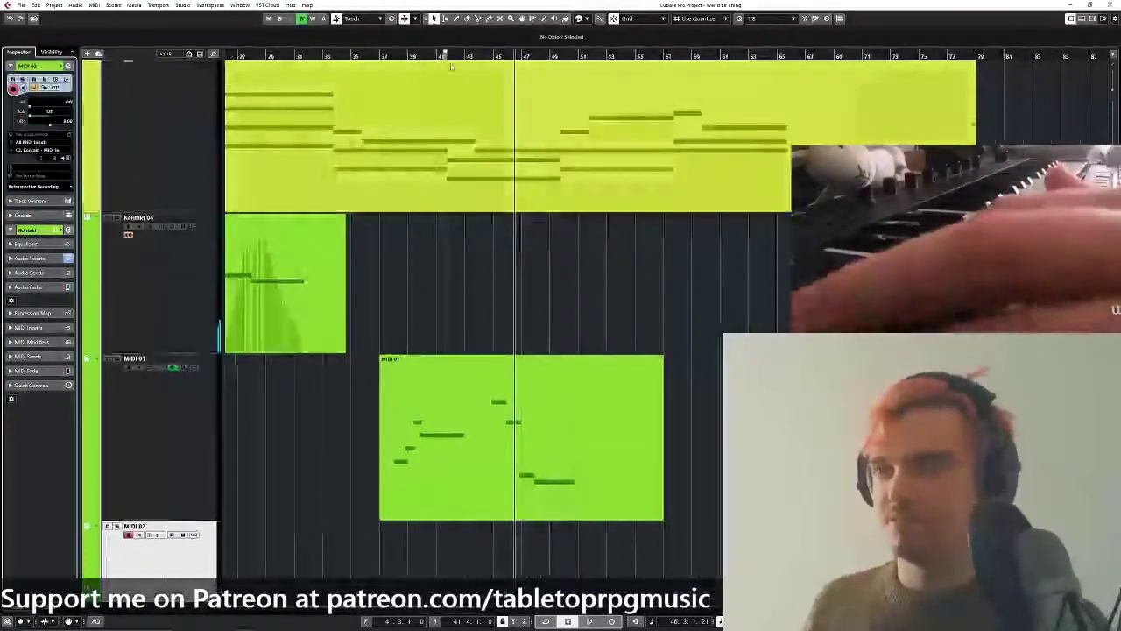
left_click_drag(449, 57, 394, 58)
key("space")
scroll(441, 289, "down", 1)
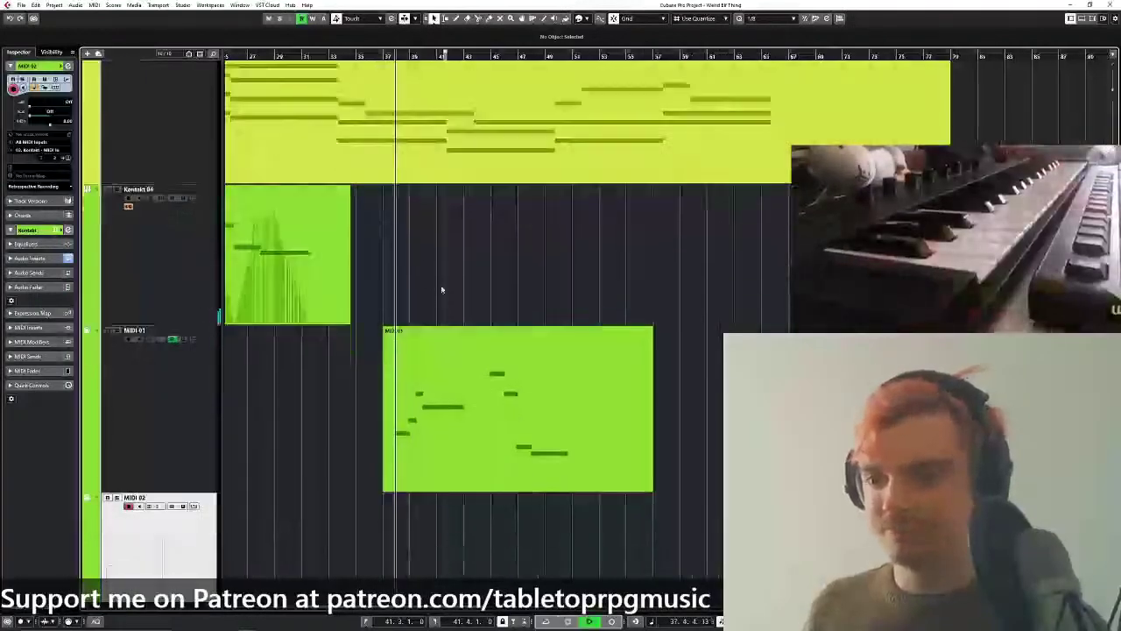
scroll(441, 289, "down", 2)
scroll(433, 254, "up", 2)
scroll(427, 218, "up", 1)
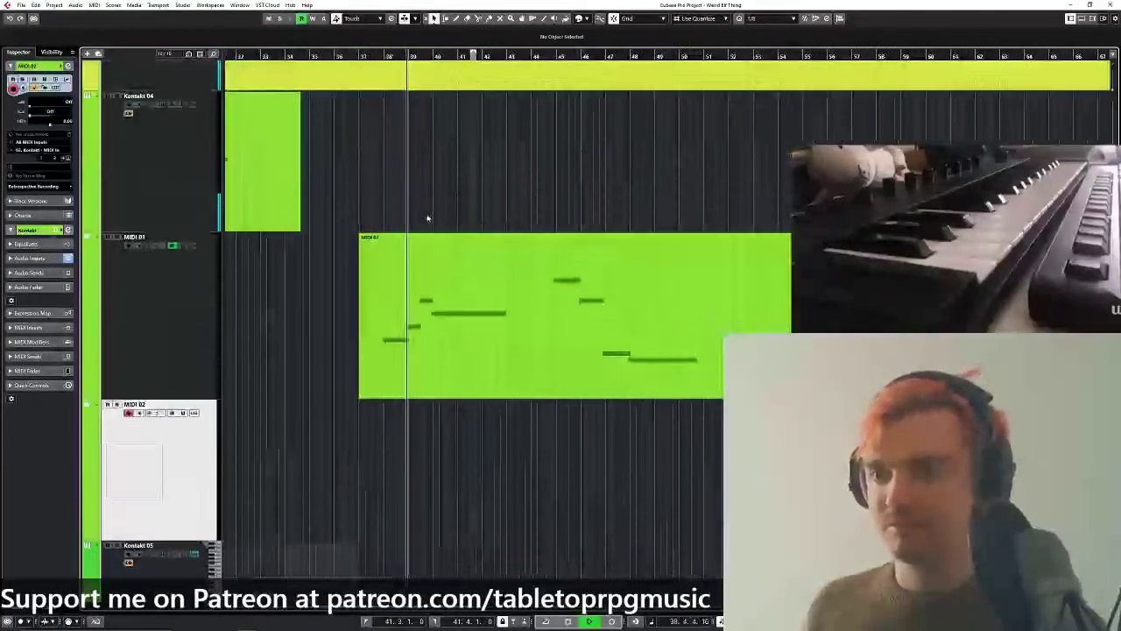
scroll(429, 195, "up", 1)
scroll(429, 194, "up", 2)
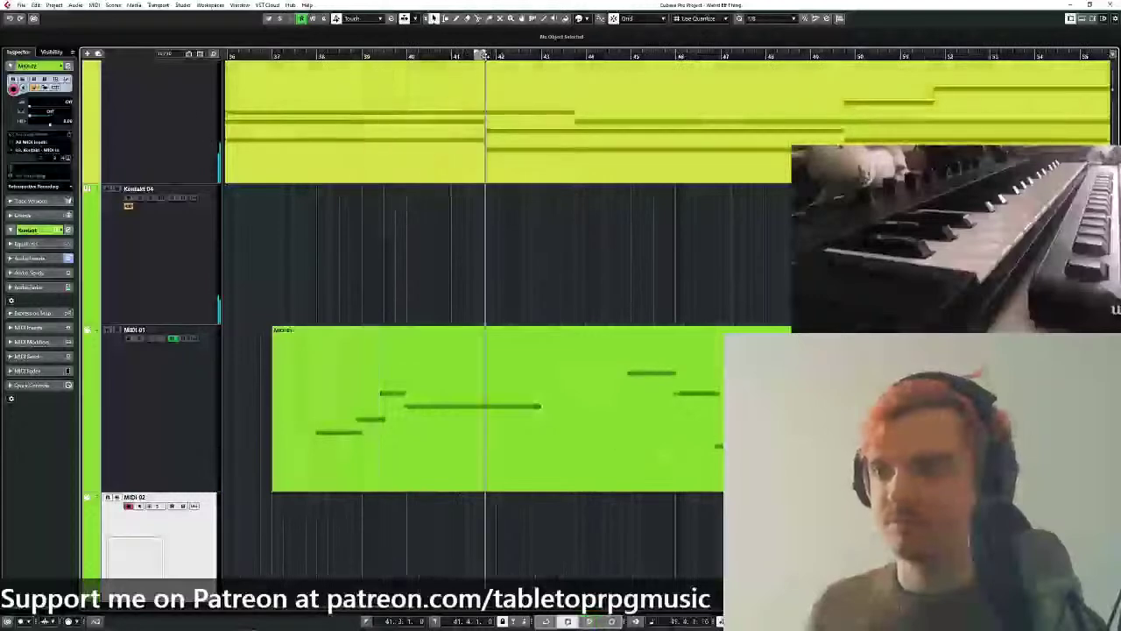
Open the Kontakt 03 part for in-place editing and follow its chord notes and the MIDI 01 phrase during playback.
scroll(443, 237, "right", 2)
scroll(455, 172, "down", 1)
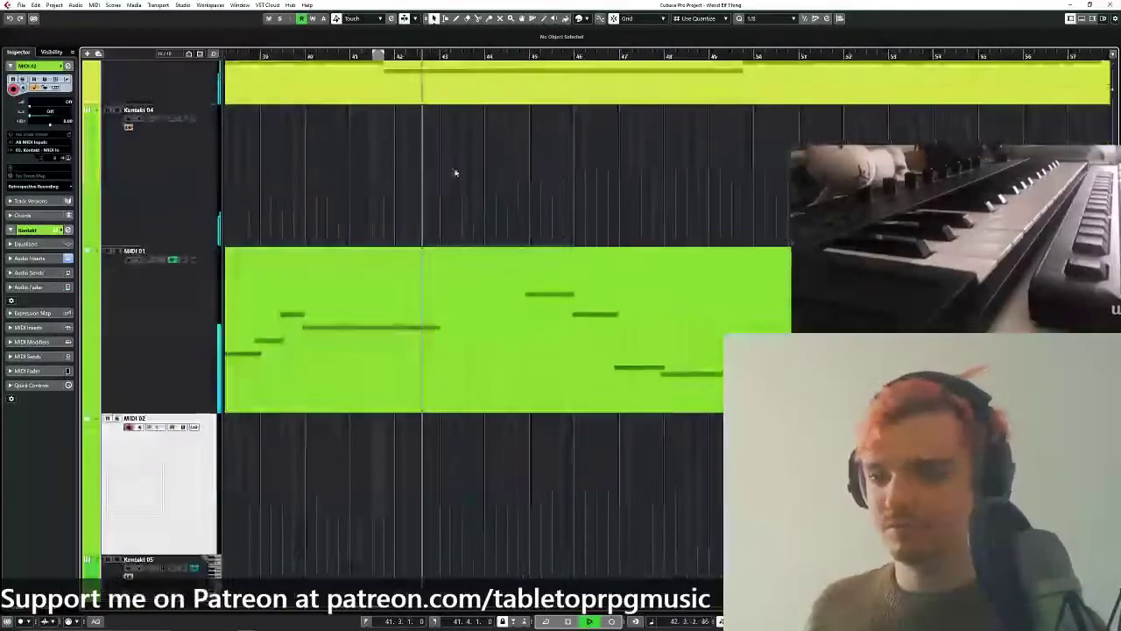
scroll(454, 173, "down", 2)
scroll(288, 258, "right", 2)
scroll(349, 326, "up", 2)
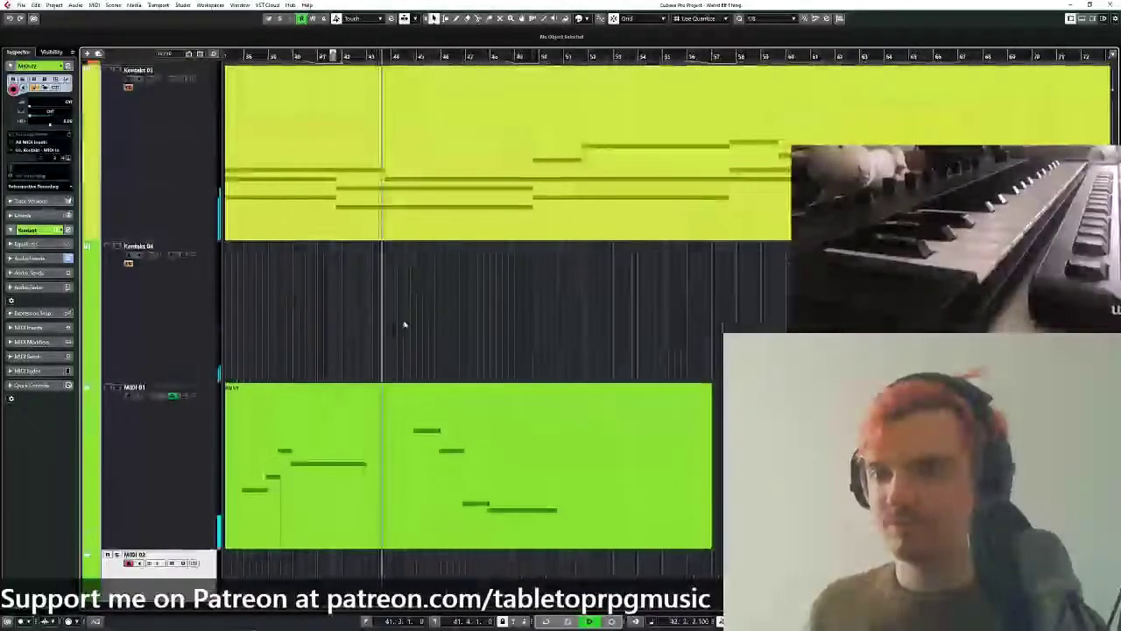
key("ctrl+shift+i")
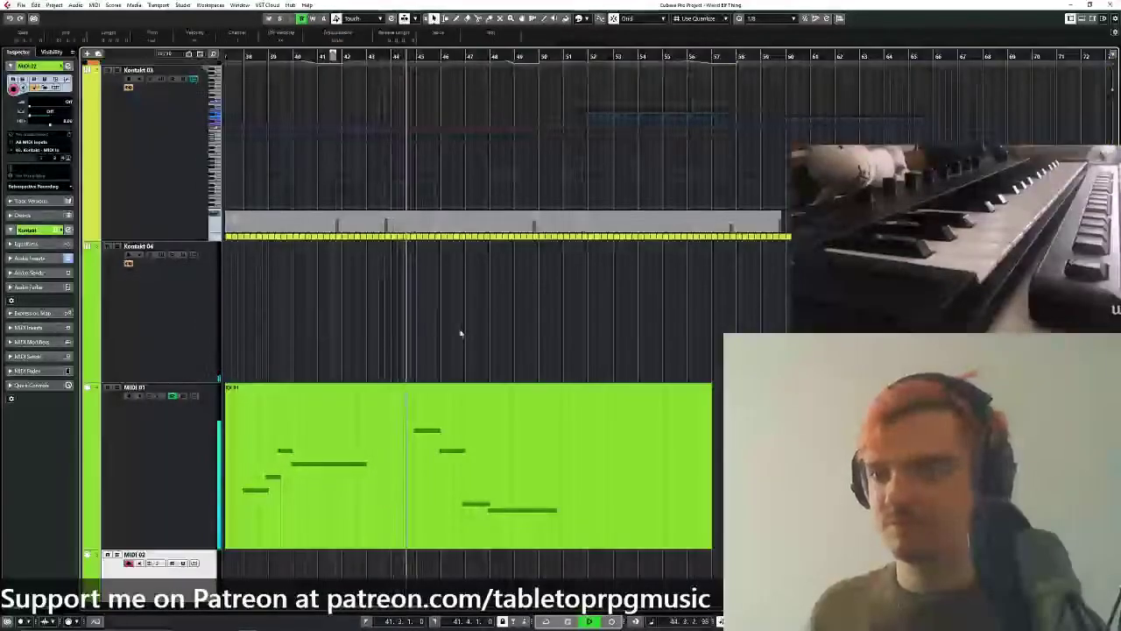
scroll(464, 337, "down", 1)
scroll(450, 345, "up", 1)
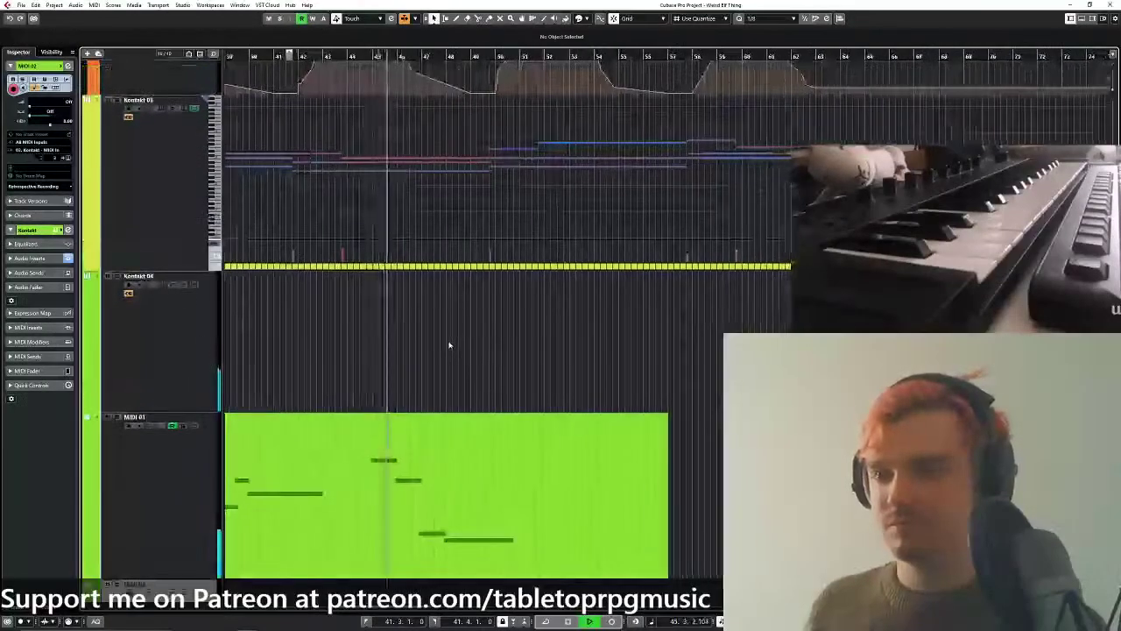
scroll(449, 345, "down", 2)
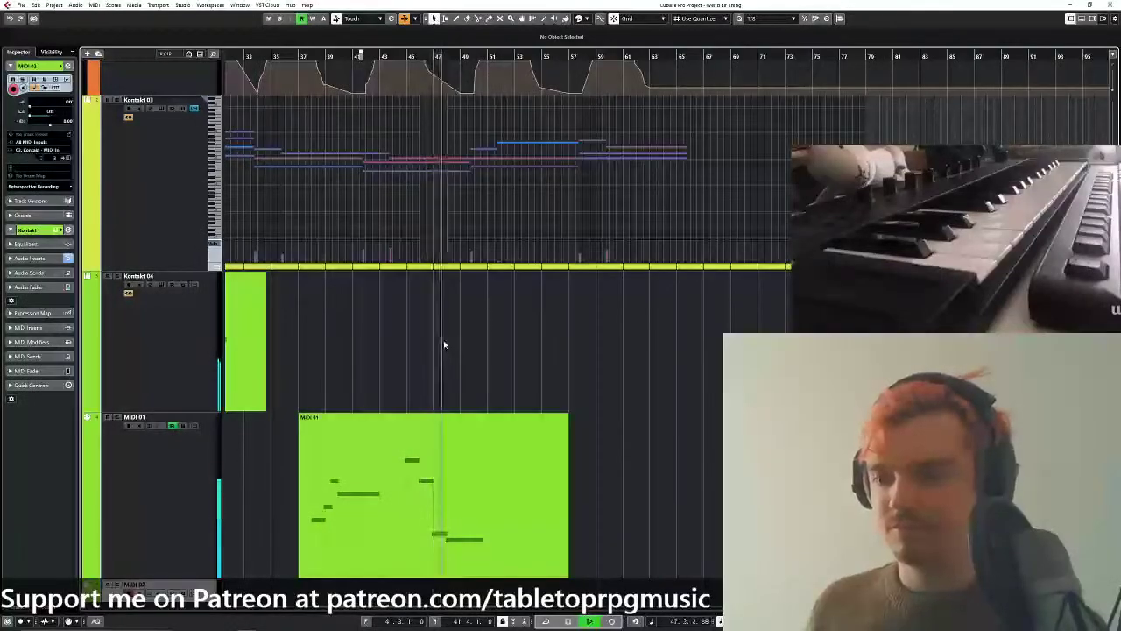
scroll(443, 344, "up", 2)
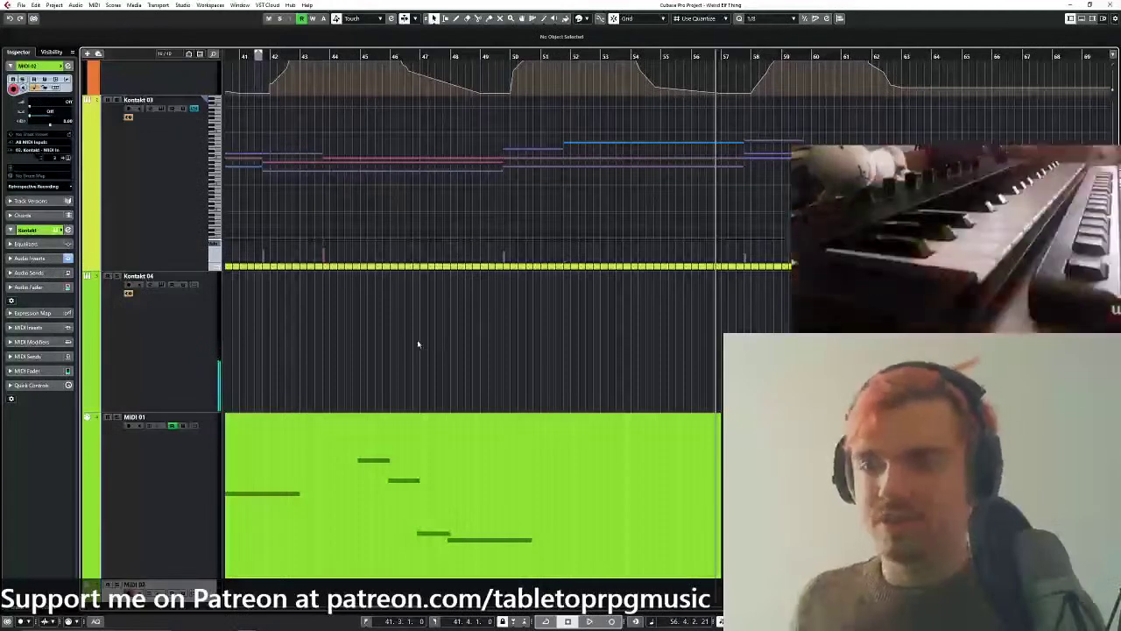
Check the patches in the Kontakt rack feeding the MIDI 02 track and close its window.
scroll(418, 342, "down", 5)
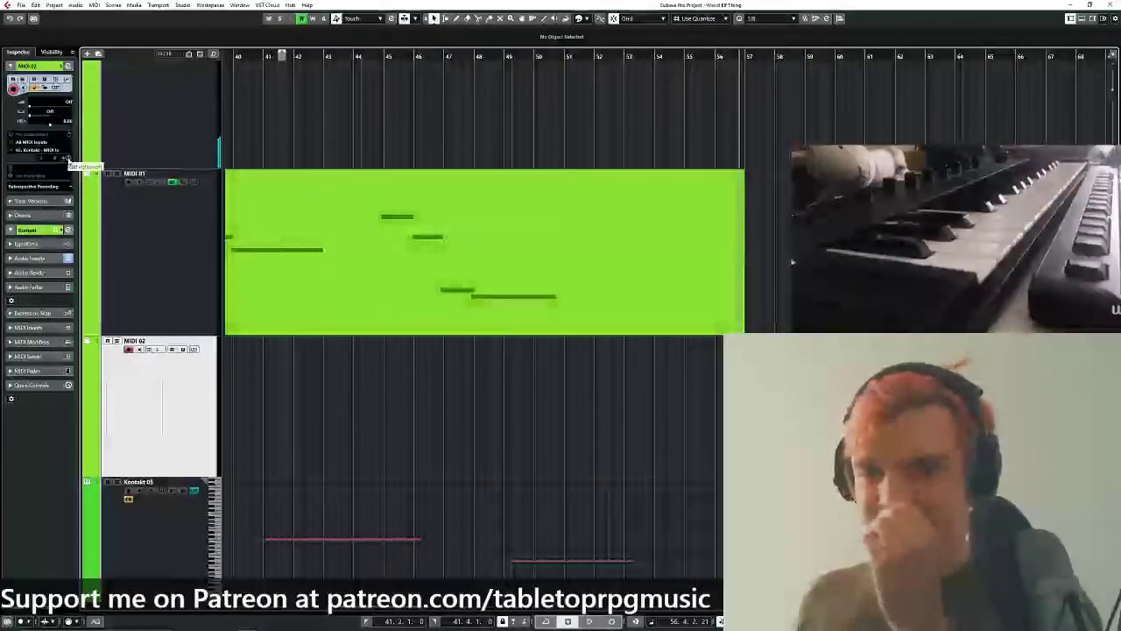
left_click(66, 157)
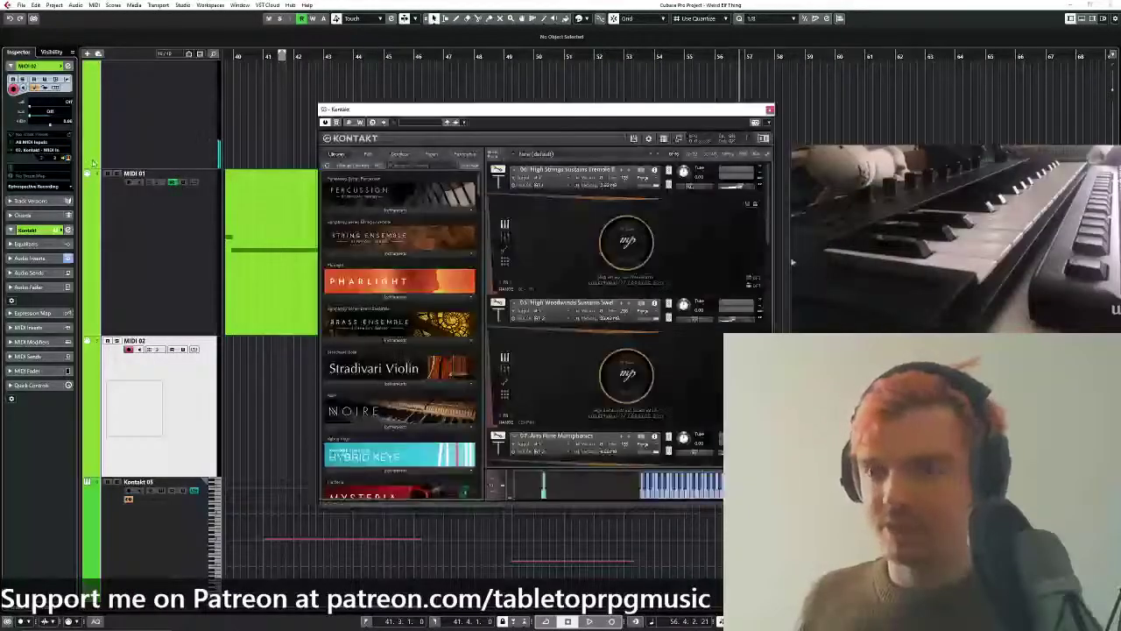
left_click(769, 111)
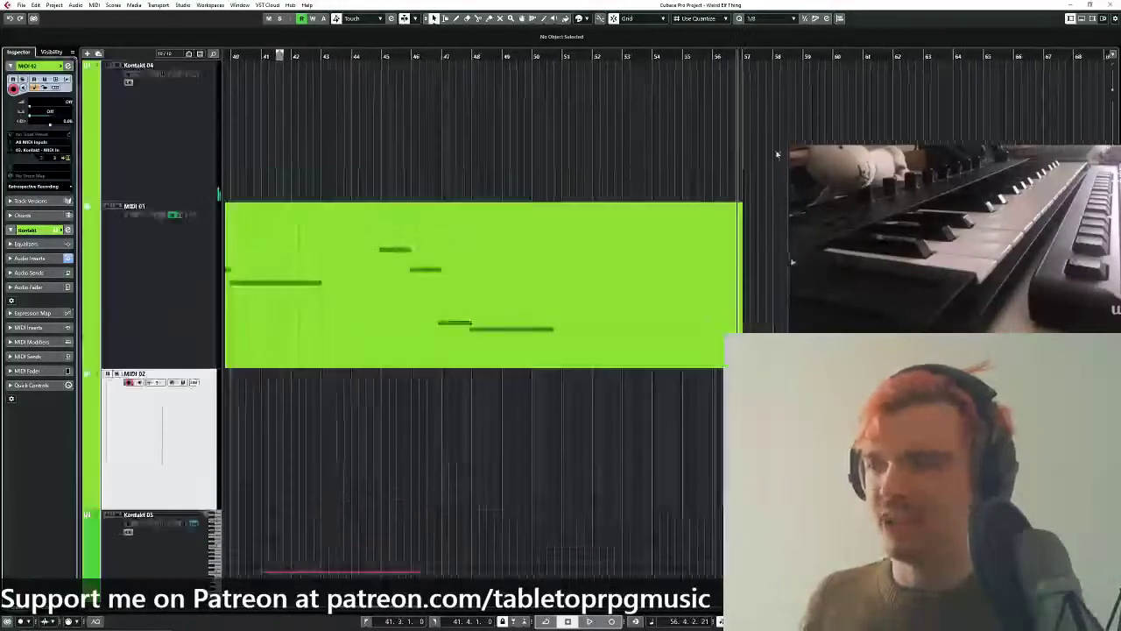
Play the arrangement from around bar 50 and capture a rising three-note phrase on MIDI 02 between about bars 54 and 58.
scroll(587, 264, "up", 5)
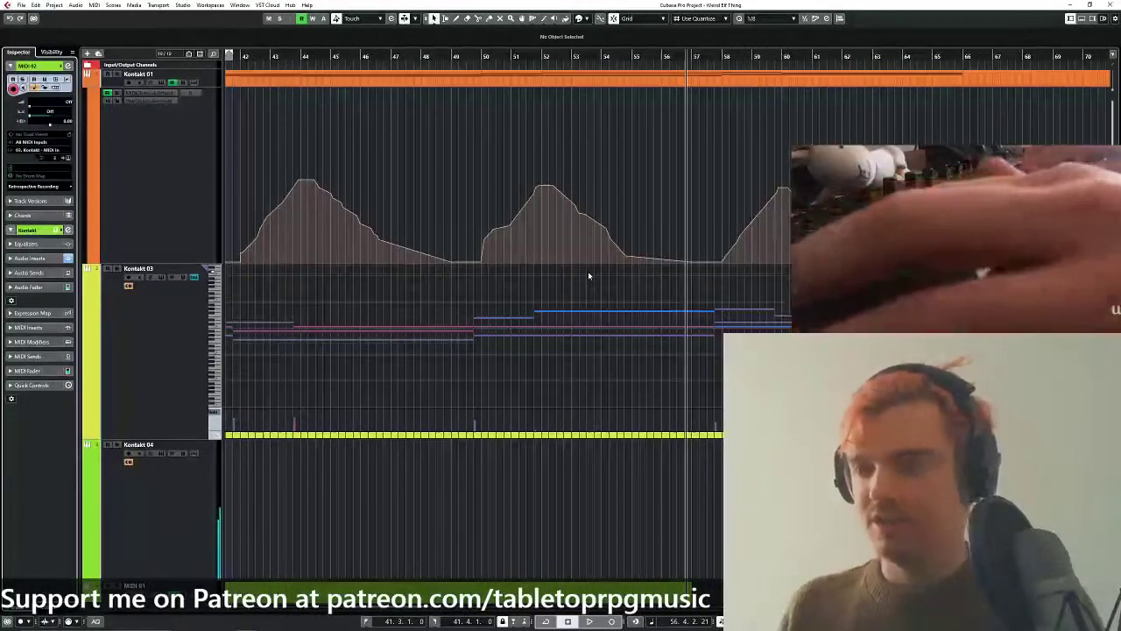
left_click(474, 56)
key("space")
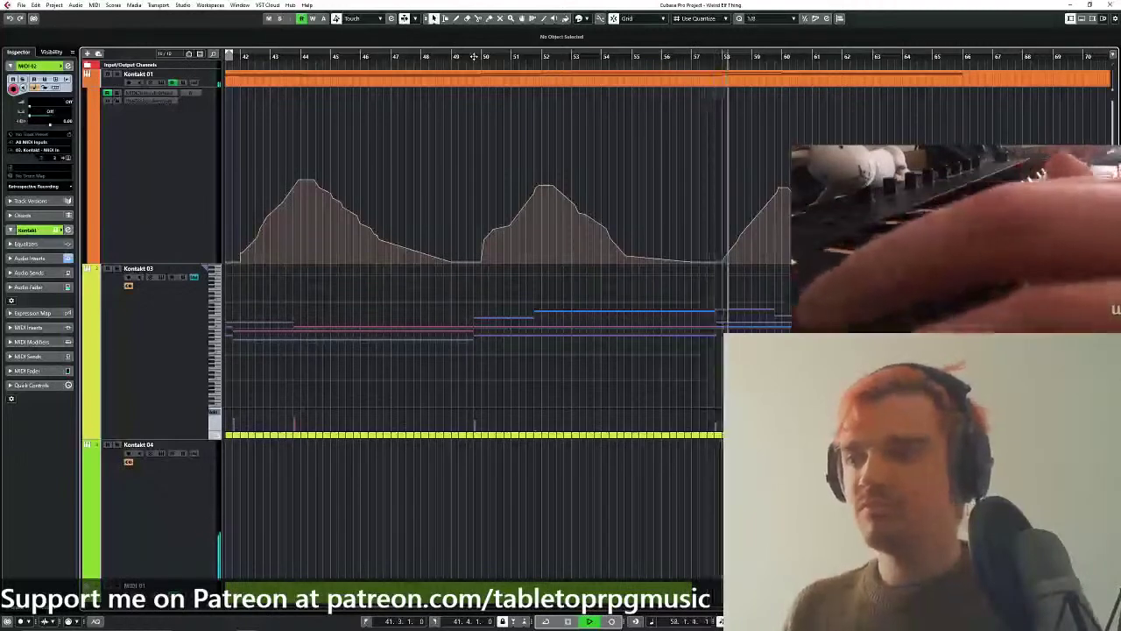
scroll(523, 139, "down", 5)
scroll(528, 140, "down", 1)
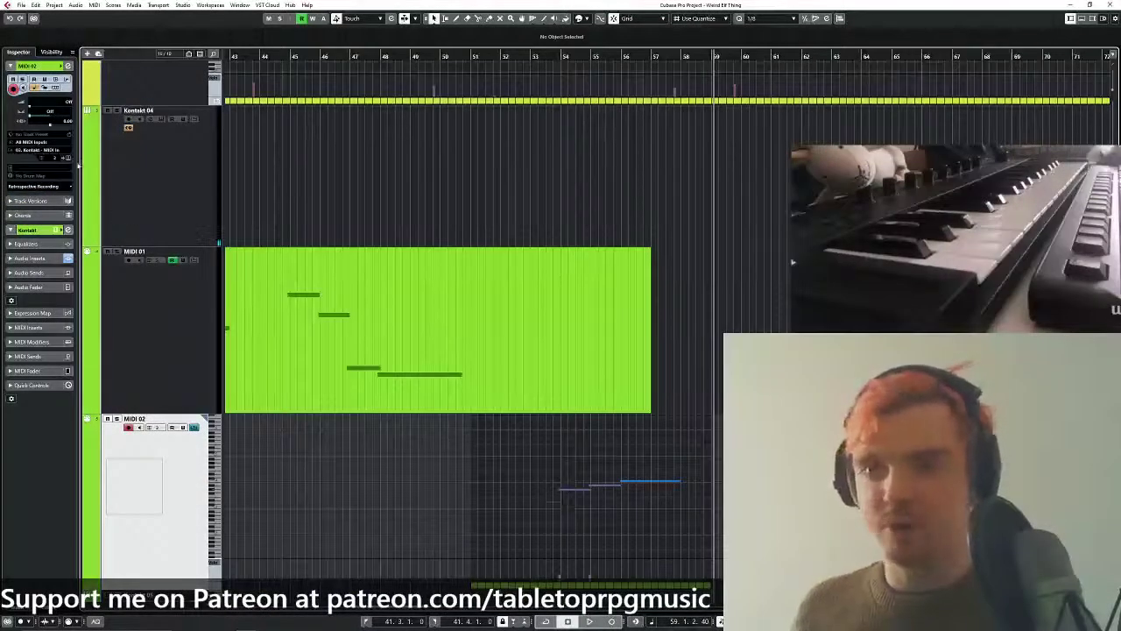
Open MIDI 02's Kontakt rack at the High Strings and Women Choir patches and move the window clear of the arrangement.
left_click(68, 156)
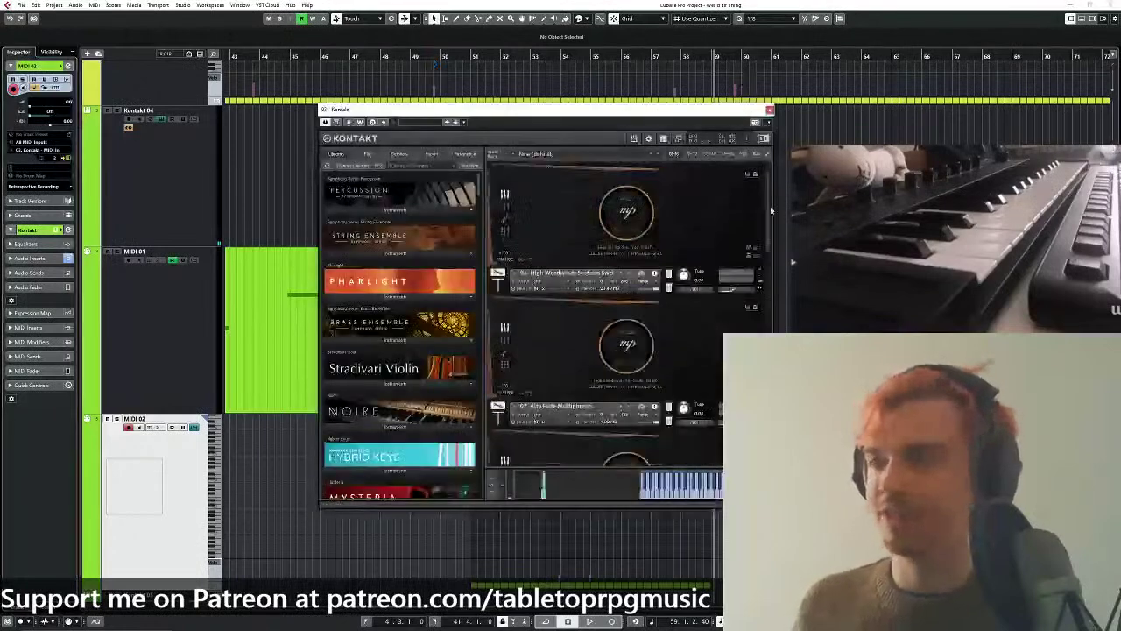
scroll(771, 210, "down", 2)
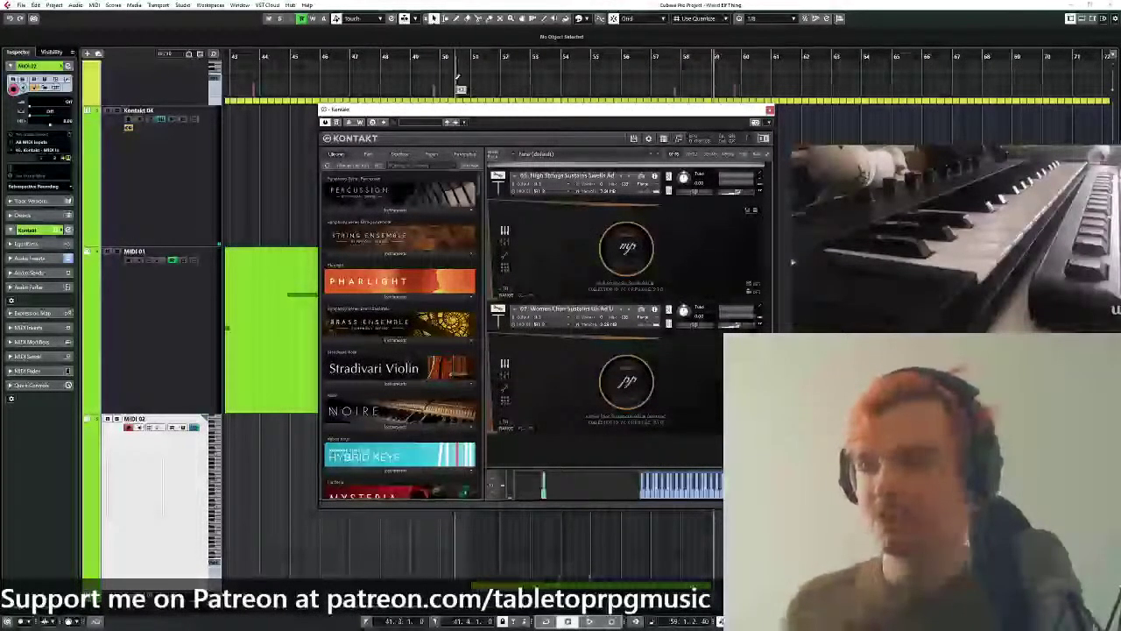
left_click_drag(451, 109, 962, 99)
Solo MIDI 02, close its in-place editor and play the phrase from about bar 54 with the Kontakt patches in view.
left_click(556, 55)
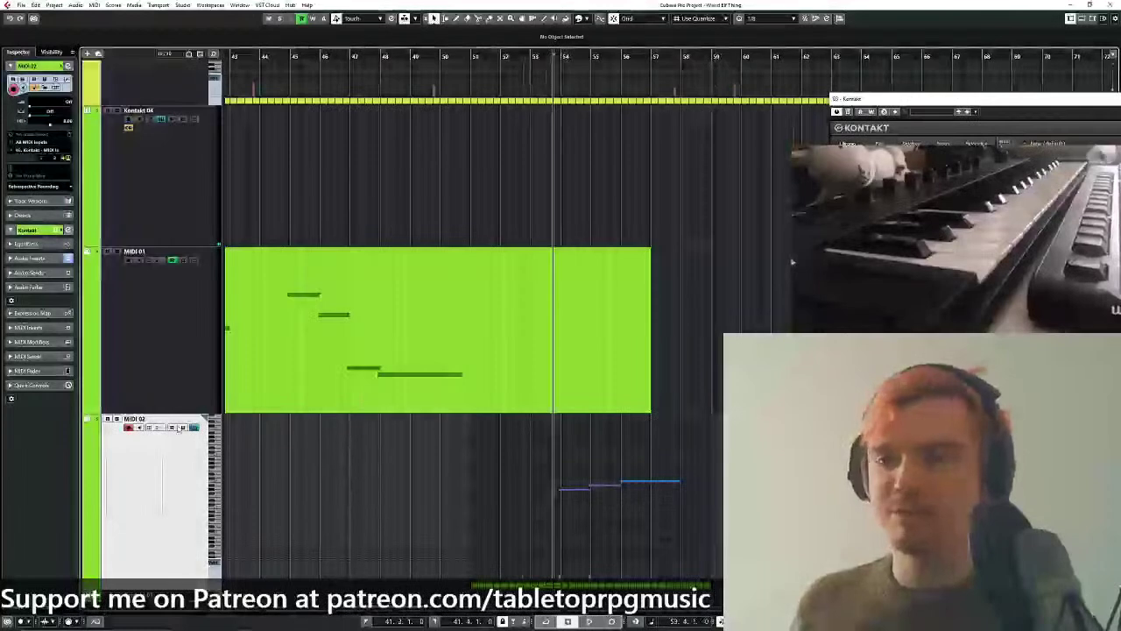
key("s")
key("space")
left_click(195, 427)
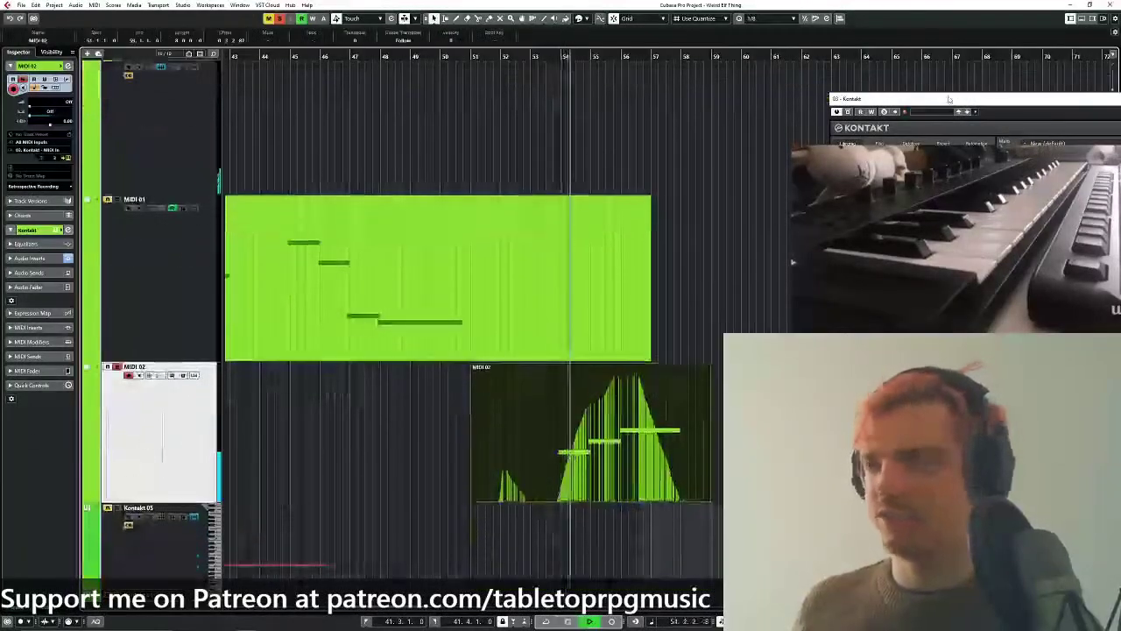
left_click_drag(919, 99, 526, 90)
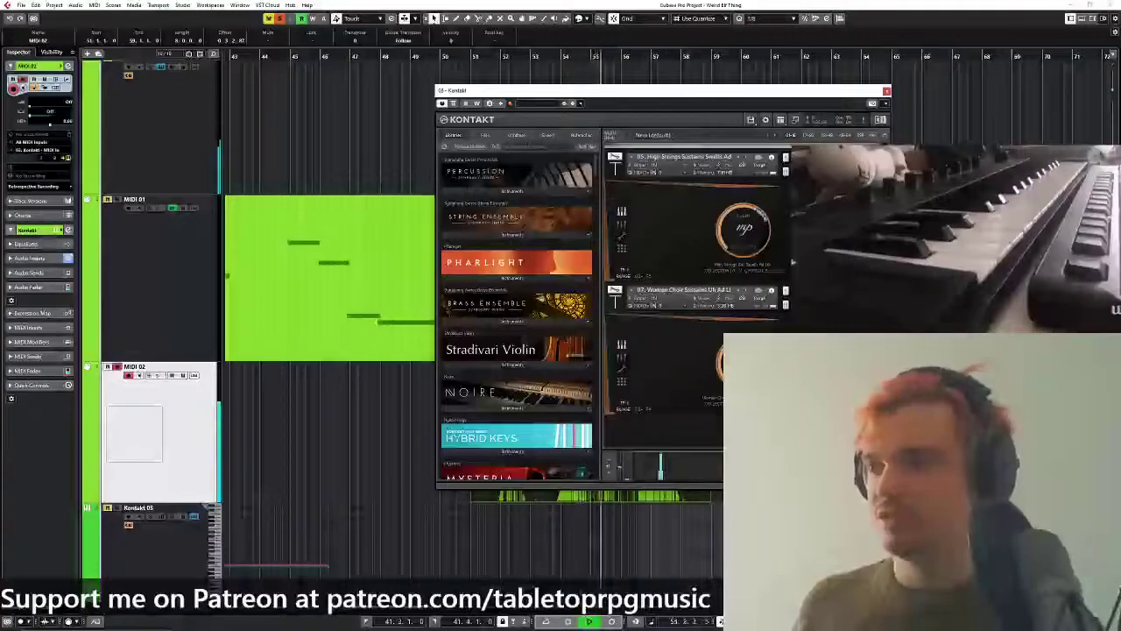
key("space")
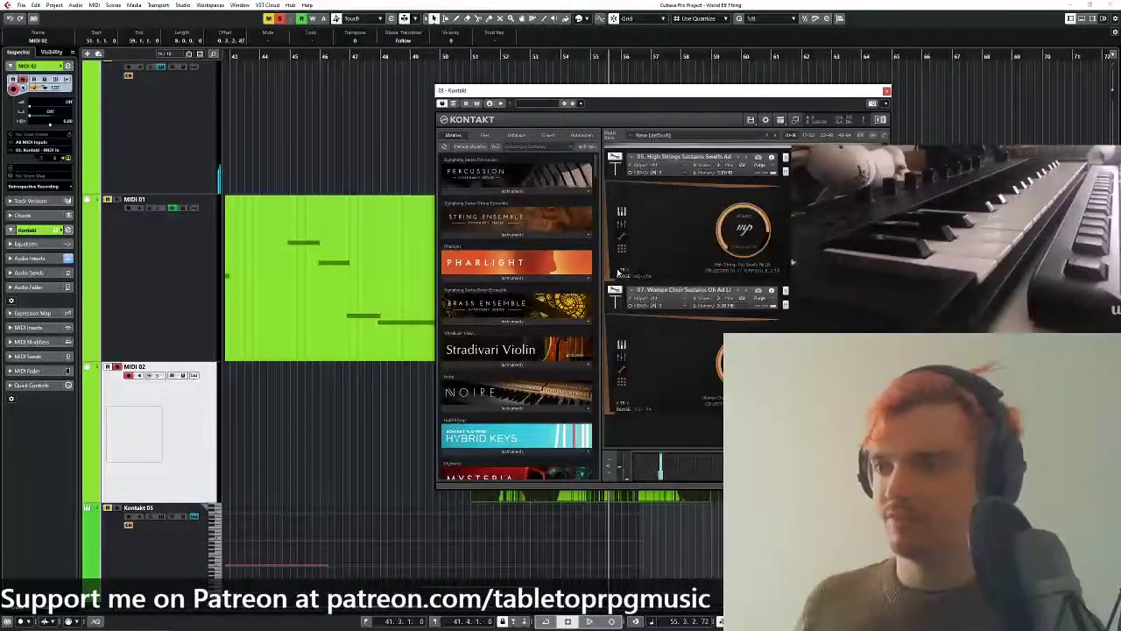
Replay the soloed MIDI 02 phrase from about bar 54 while watching the Kontakt patches, and move the window back aside.
left_click_drag(578, 90, 873, 81)
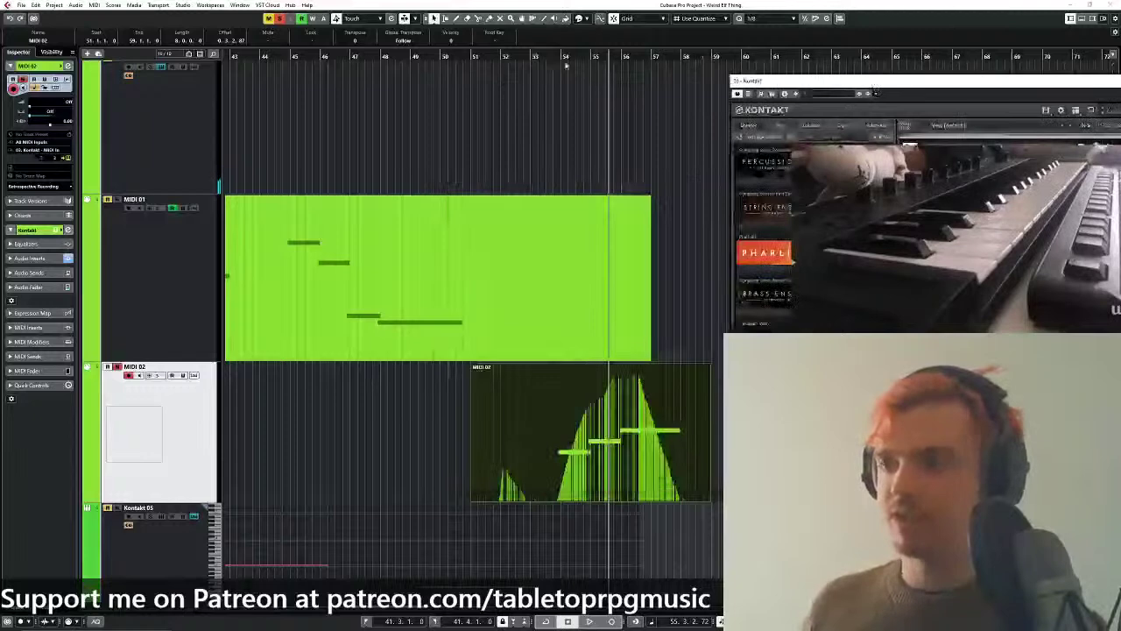
left_click(558, 55)
key("space")
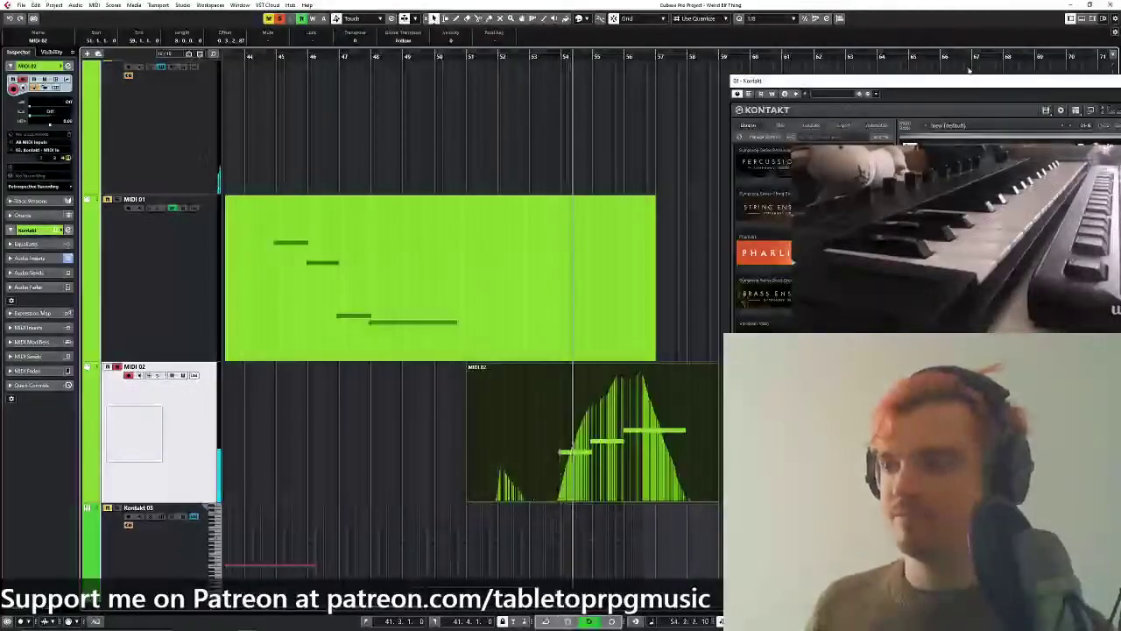
left_click_drag(952, 81, 770, 89)
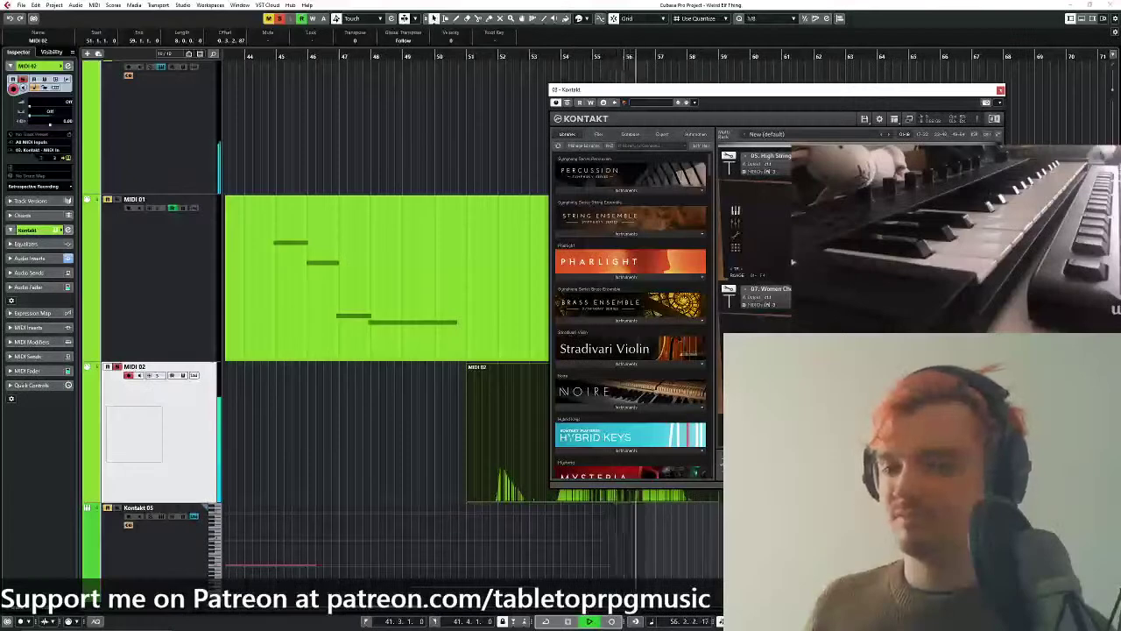
left_click_drag(769, 90, 925, 79)
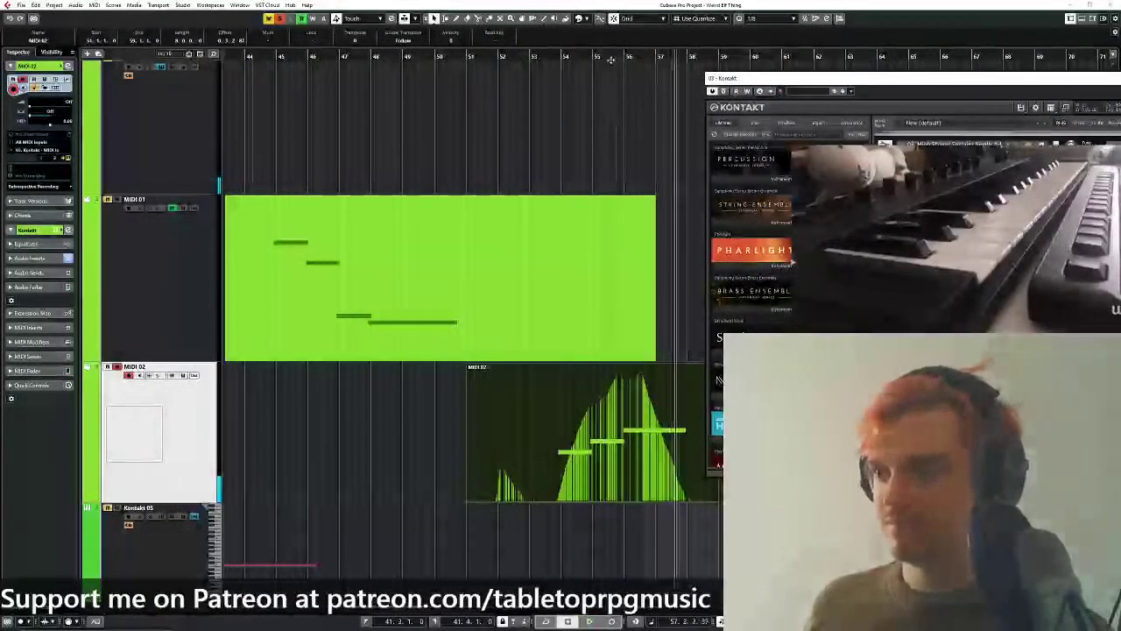
Play the soloed phrase again with MIDI 02 opened for in-place editing and inspect its last note.
left_click(549, 61)
key("space")
key("ctrl+shift+i")
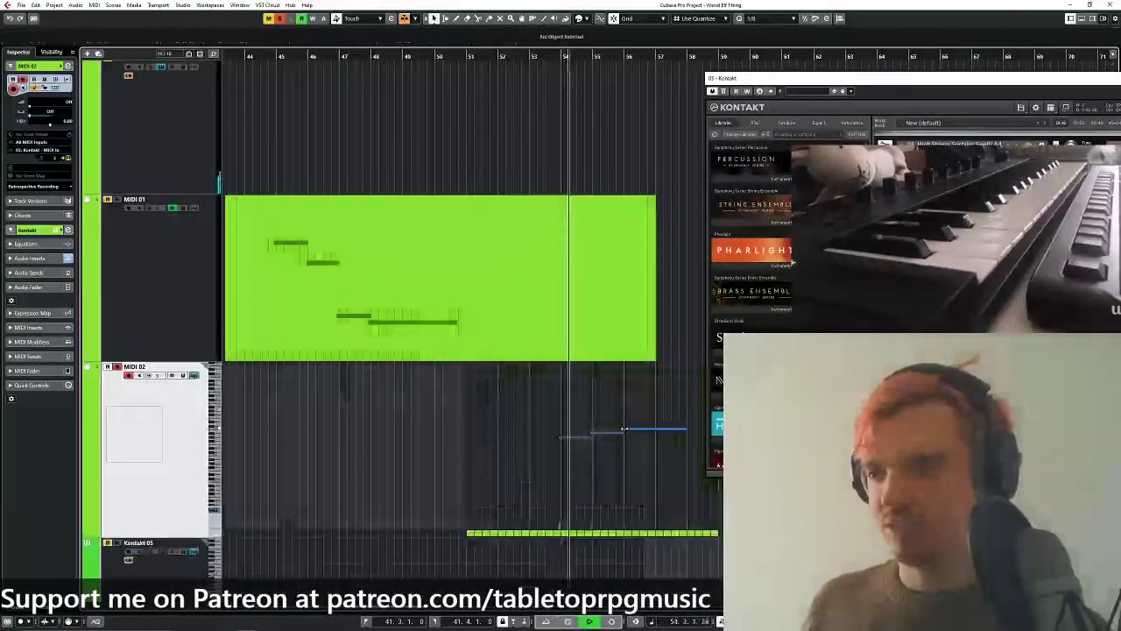
left_click(639, 430)
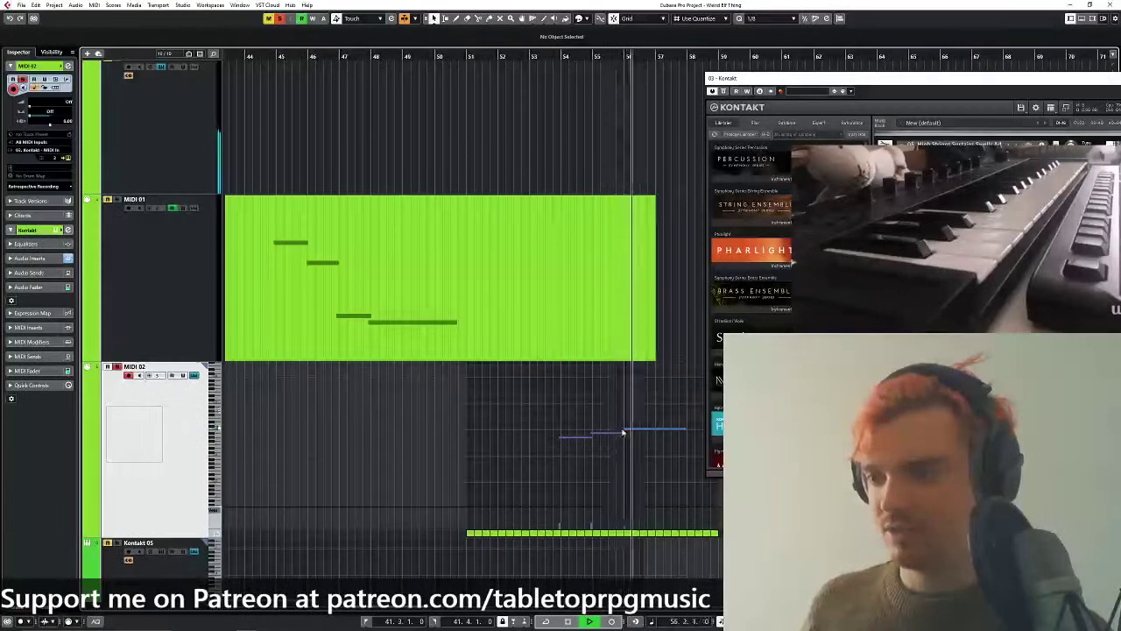
left_click(625, 430)
scroll(626, 401, "down", 3)
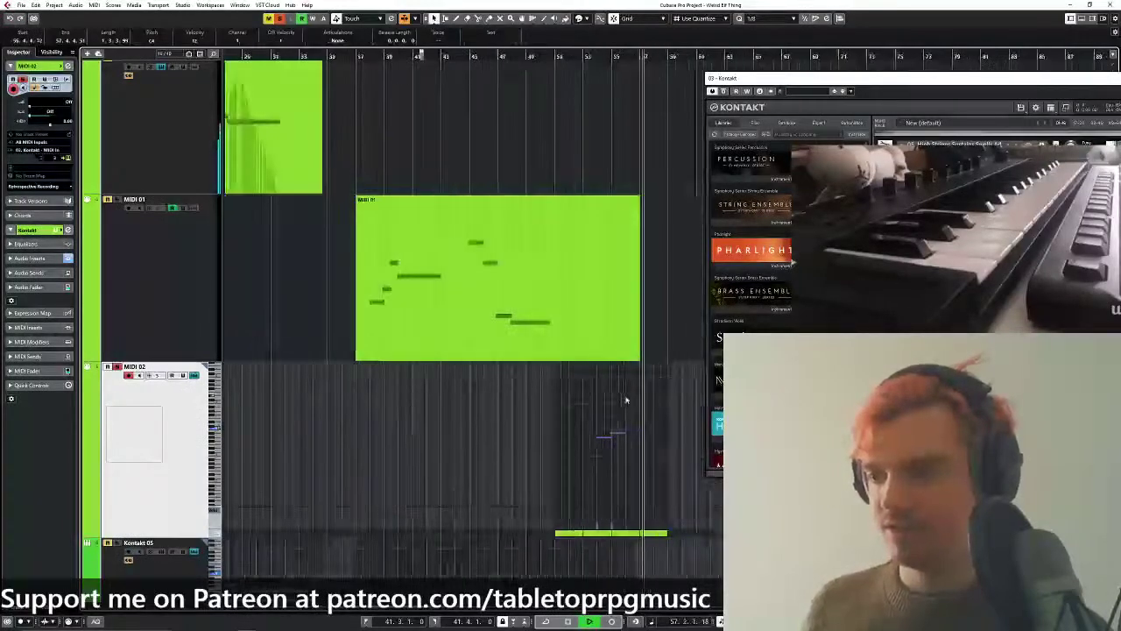
left_click(626, 400)
Turn off the MIDI 02 solo and play its phrase with the full arrangement from about bar 54.
left_click_drag(645, 275, 568, 259)
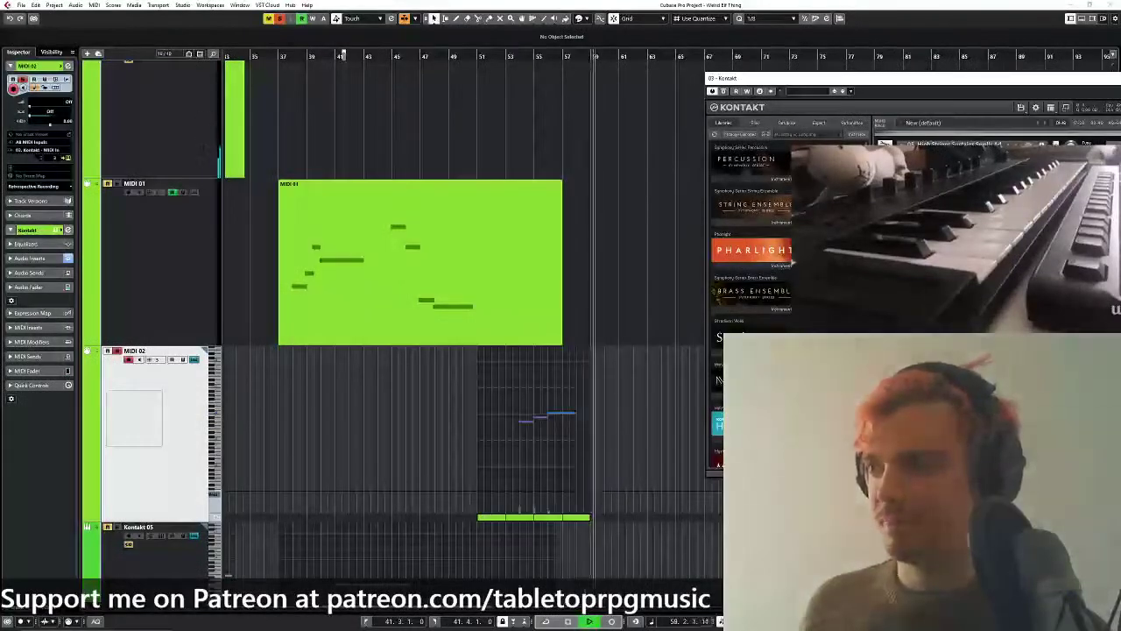
key("space")
left_click(520, 58)
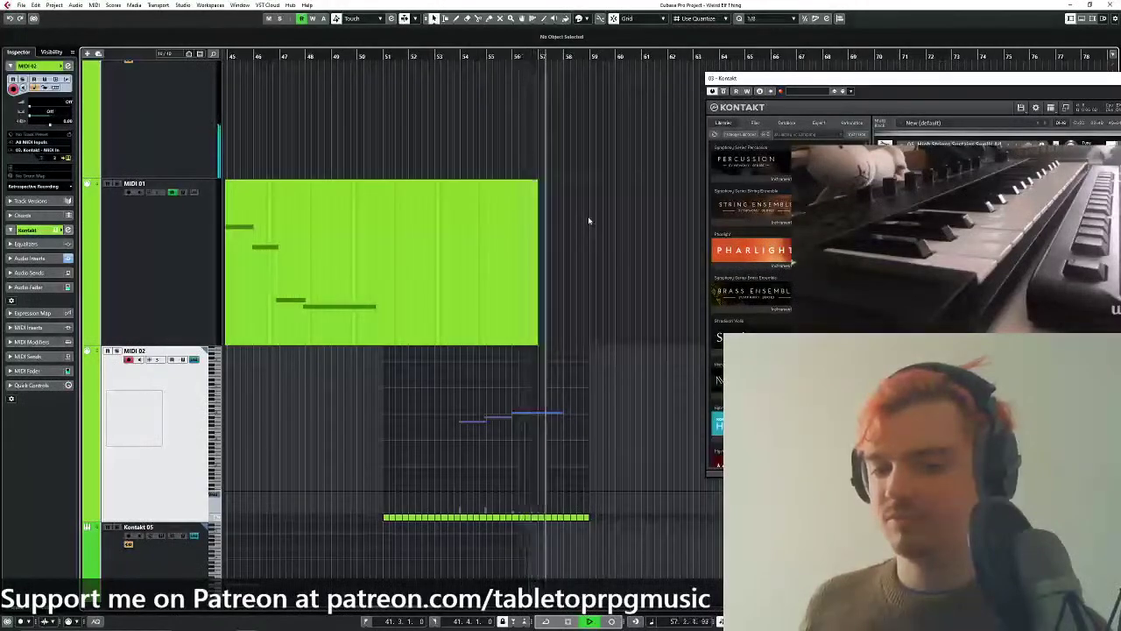
left_click_drag(589, 221, 635, 276)
Play the full arrangement from around bar 33 to hear the strings and the MIDI 01 phrase in context.
scroll(635, 275, "down", 3)
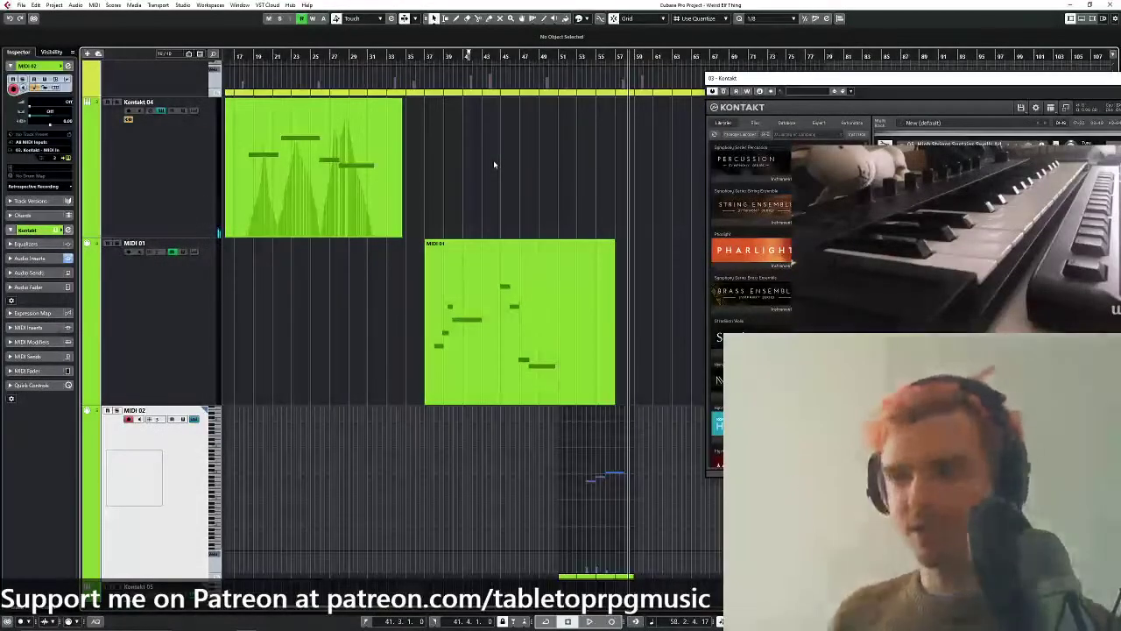
scroll(435, 138, "up", 5)
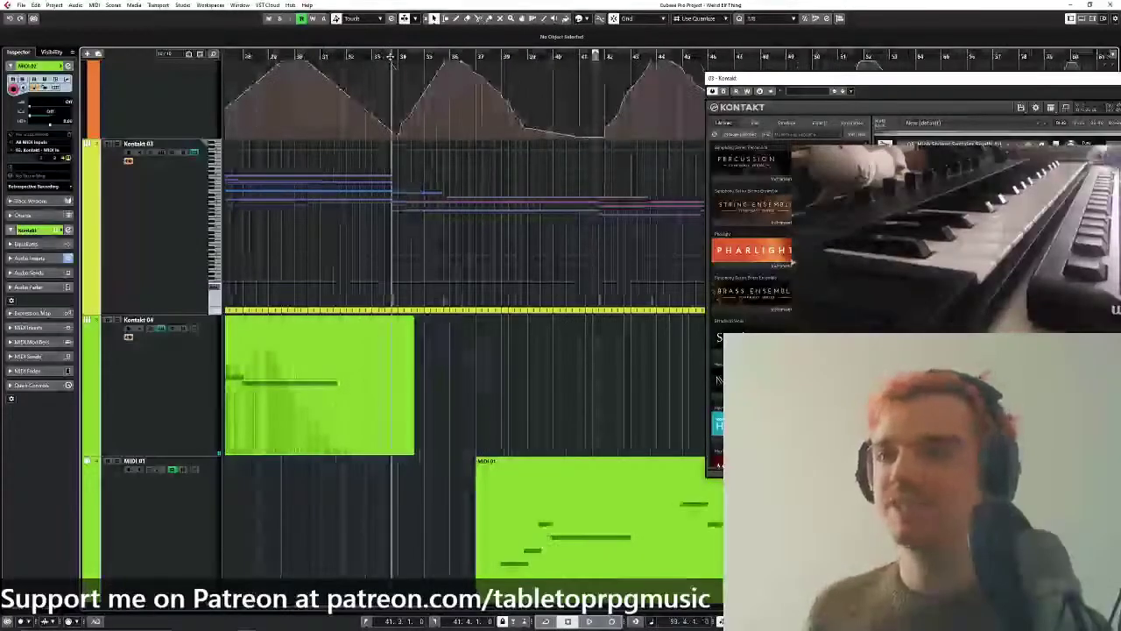
left_click_drag(494, 359, 453, 422)
scroll(478, 264, "down", 3)
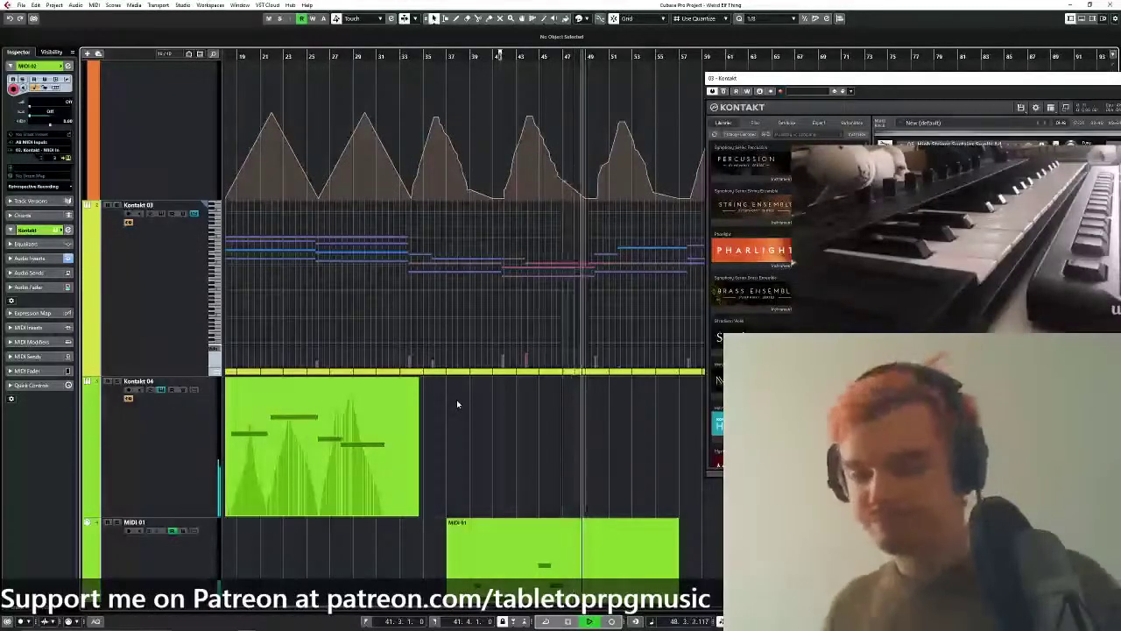
Open the MIDI 01 part for in-place editing and fine-adjust its last long note near bar 48.
scroll(525, 462, "down", 3)
scroll(563, 438, "up", 3)
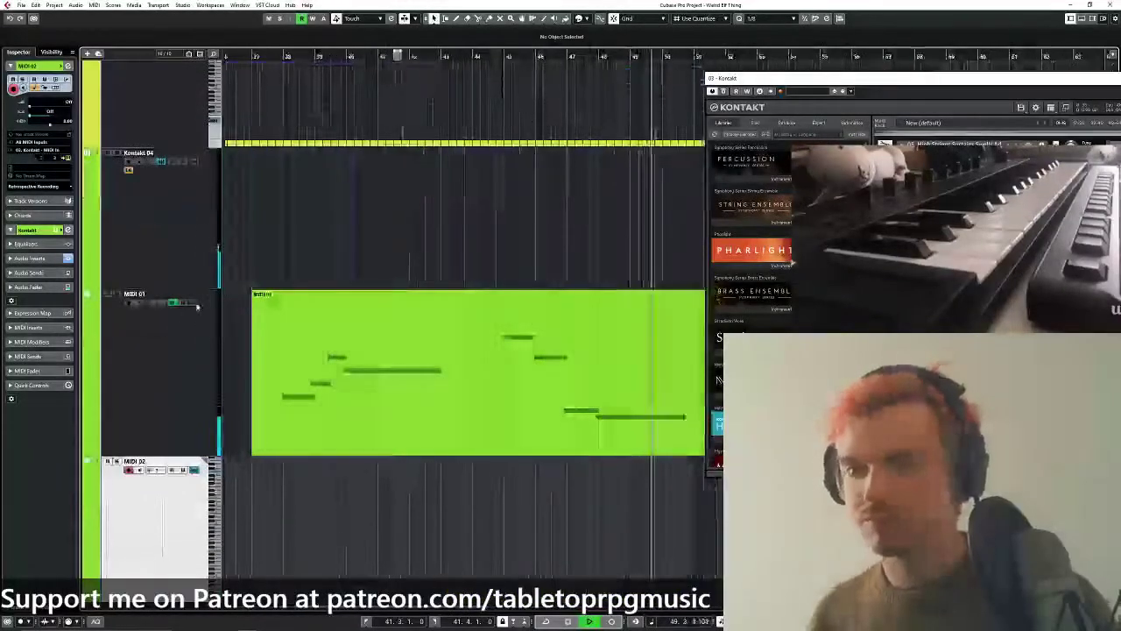
left_click(196, 305)
scroll(604, 342, "up", 3)
left_click_drag(588, 375, 585, 374)
scroll(601, 216, "down", 3)
left_click_drag(595, 216, 261, 212)
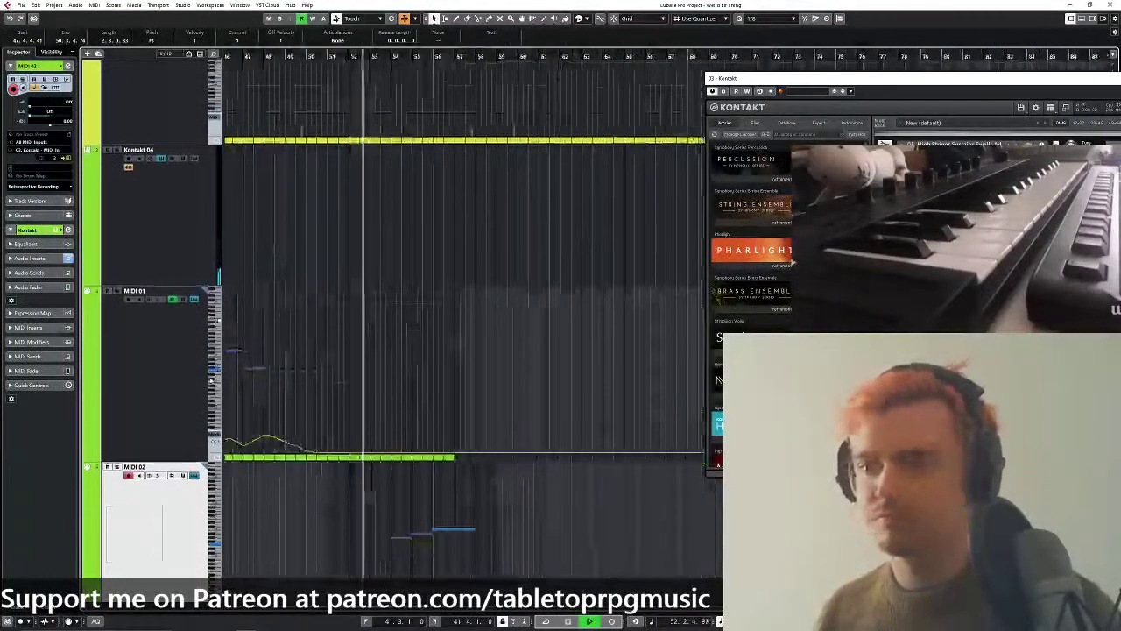
Close the in-place editors of MIDI 02 and MIDI 01 and keep listening through the end of the MIDI 02 phrase.
left_click(191, 476)
left_click(193, 301)
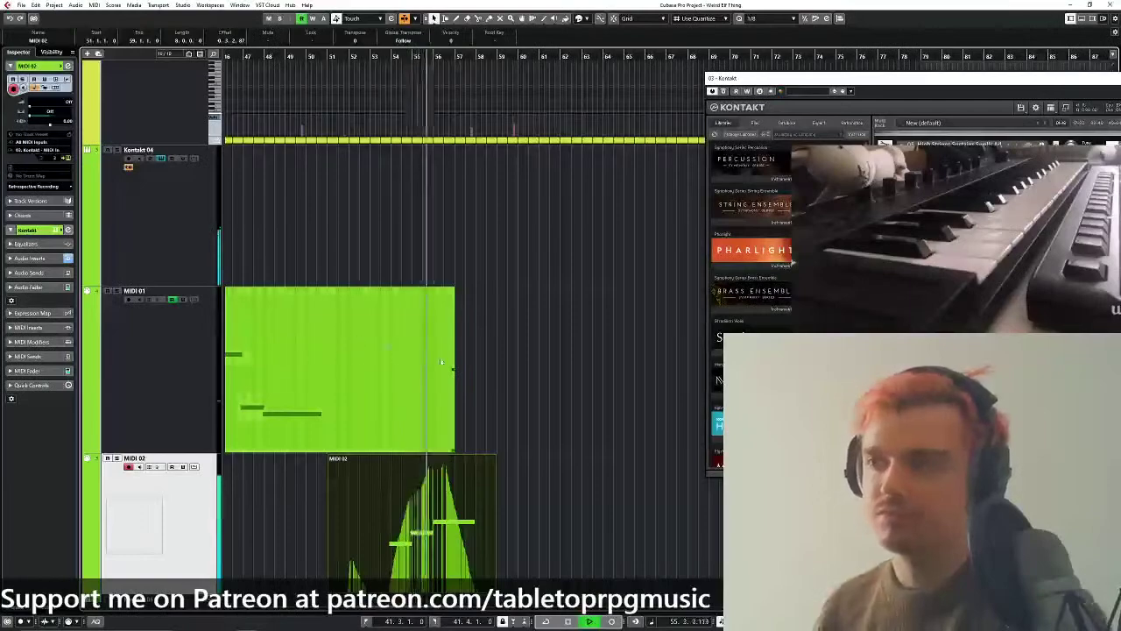
scroll(441, 376, "up", 5)
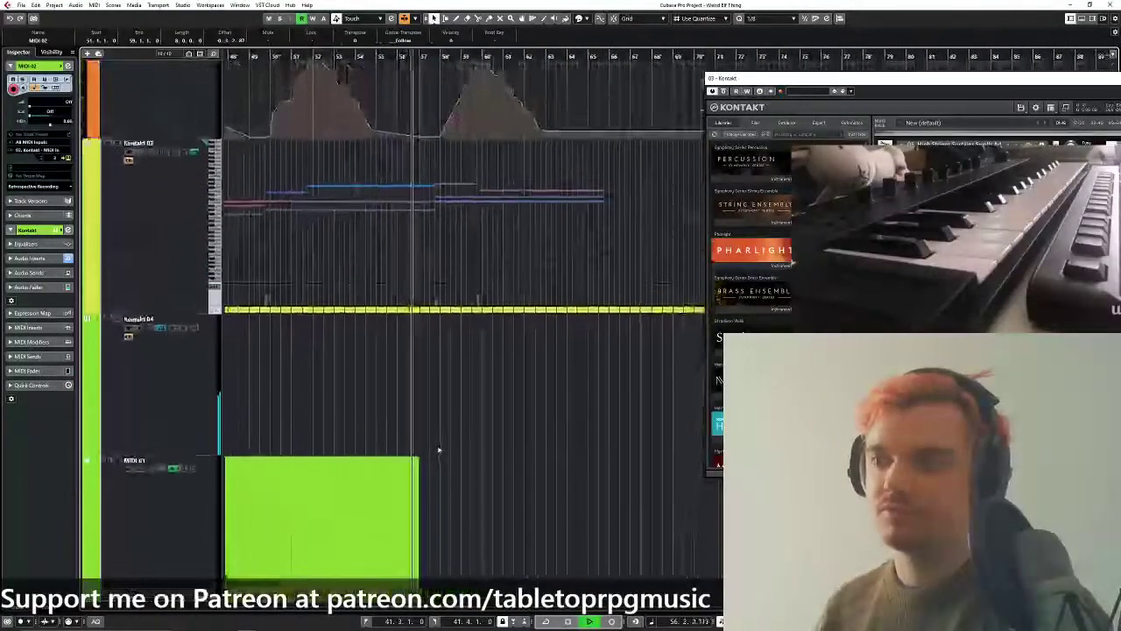
scroll(439, 449, "down", 5)
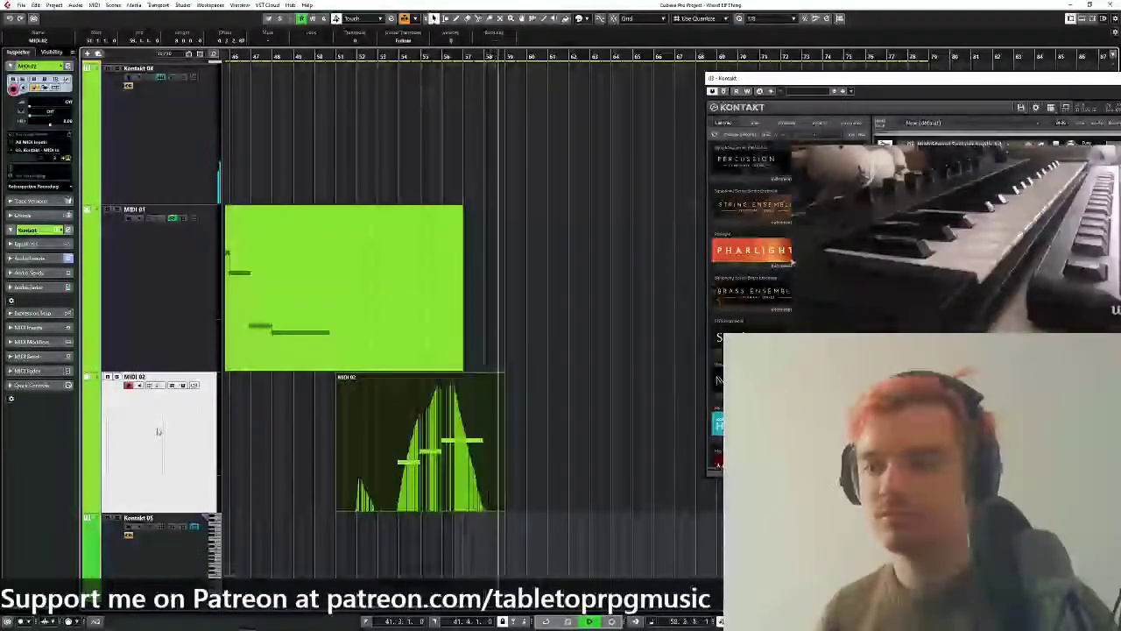
Open the MIDI 02 part for in-place editing and try out a follow-up phrase over the arrangement up to about bar 65.
left_click(181, 440)
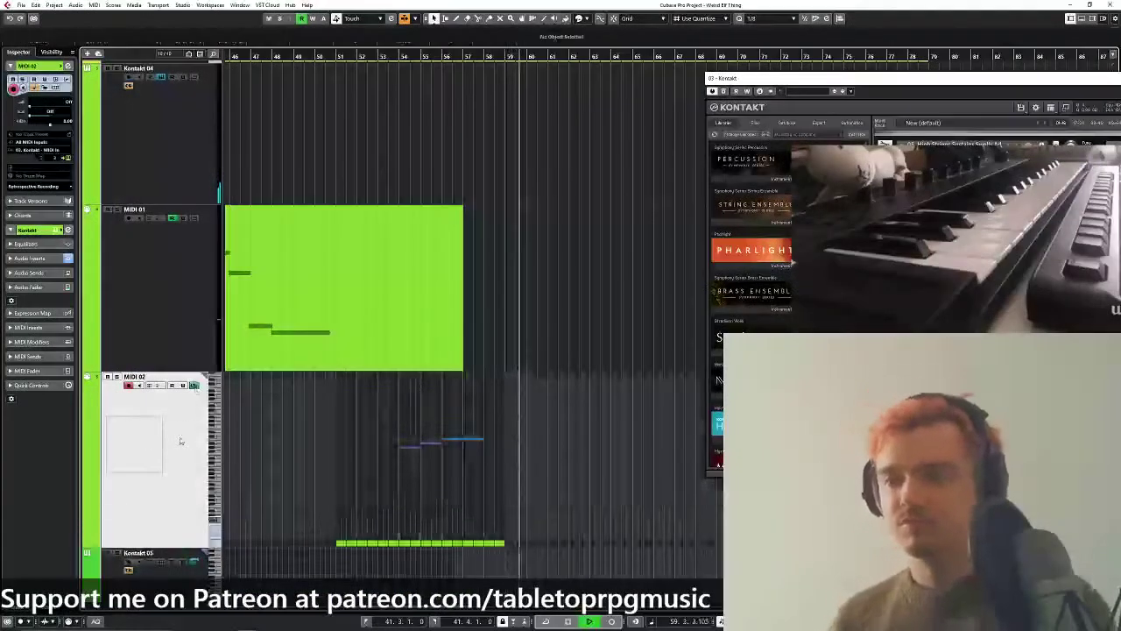
scroll(482, 471, "up", 5)
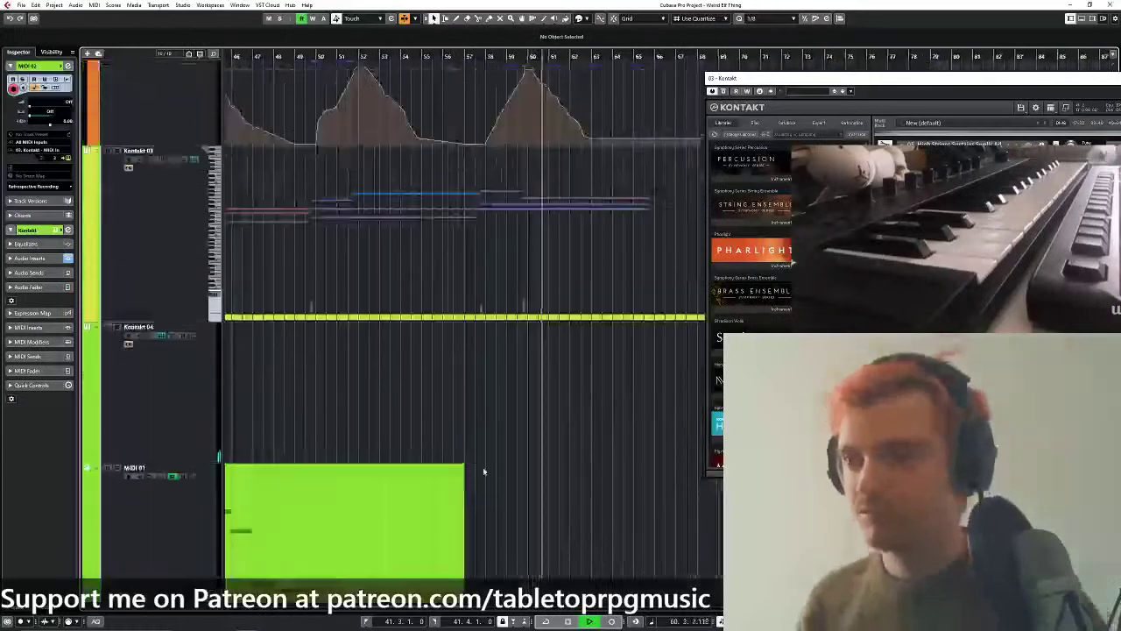
scroll(483, 471, "down", 5)
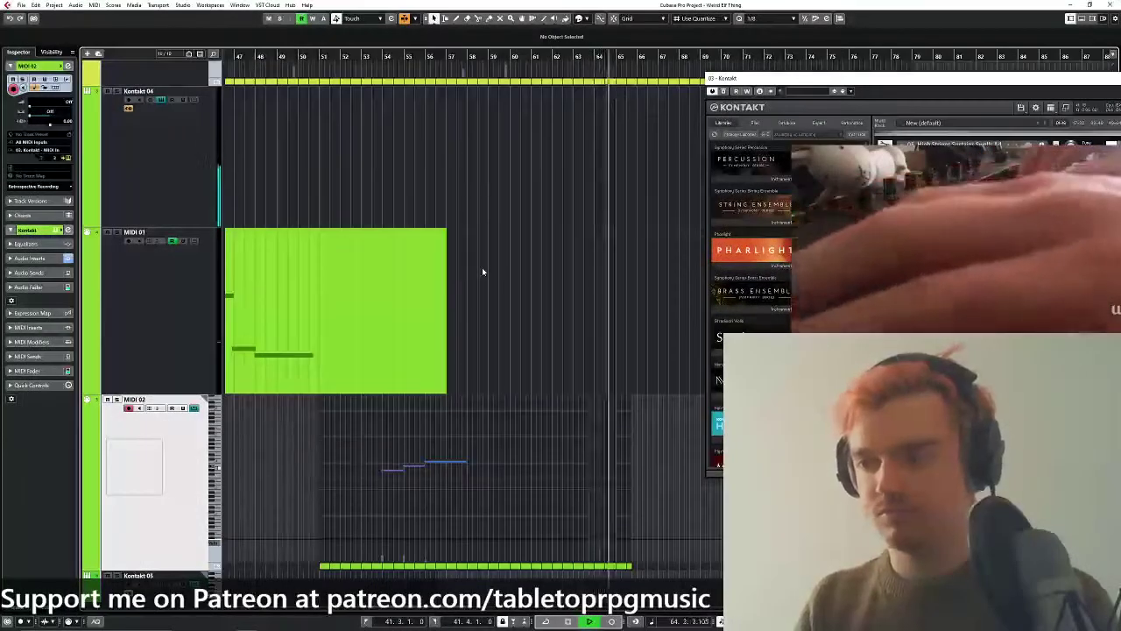
scroll(504, 398, "up", 3)
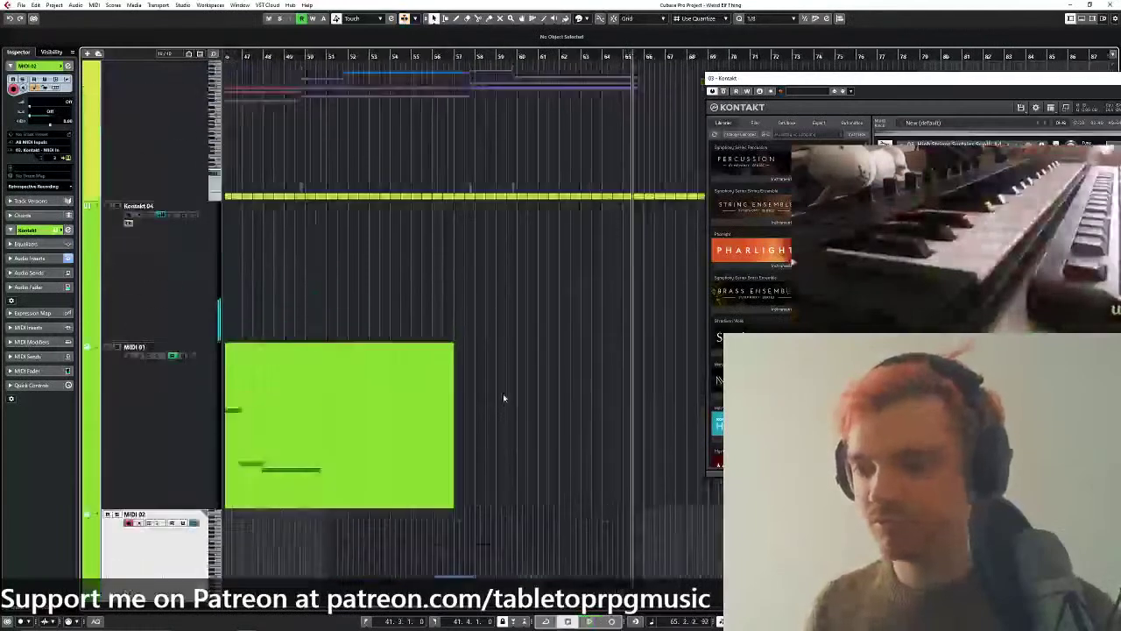
scroll(503, 399, "up", 1)
Play the arrangement again from about bar 57 and capture a second three-note phrase on MIDI 02 around bars 62 to 66.
scroll(534, 267, "down", 3)
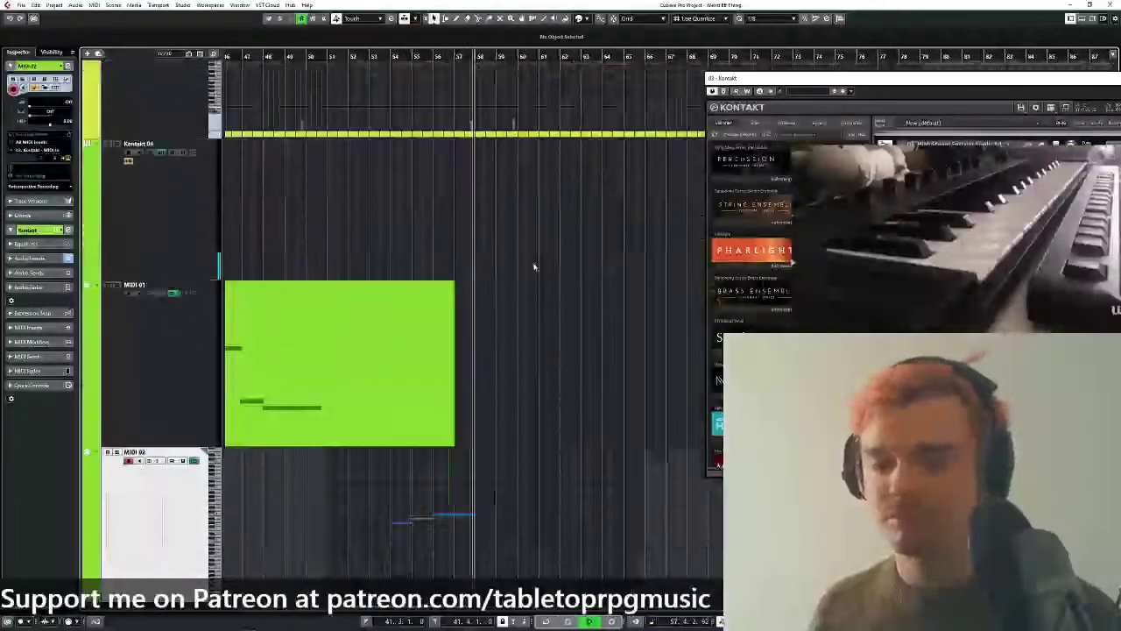
scroll(534, 267, "down", 1)
scroll(521, 351, "up", 3)
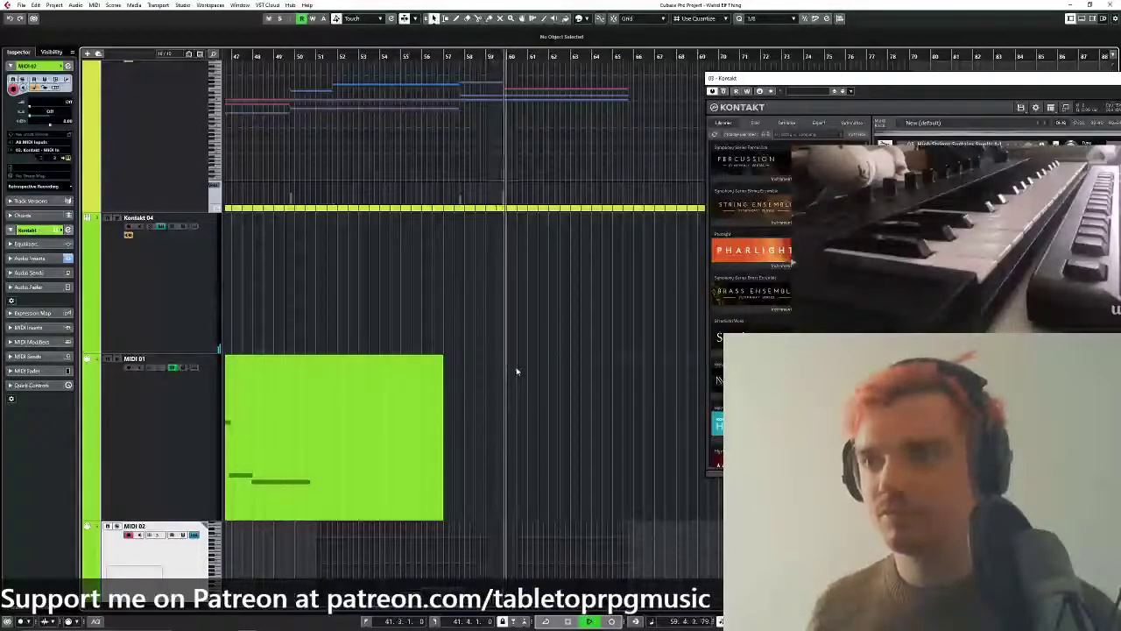
scroll(501, 224, "down", 4)
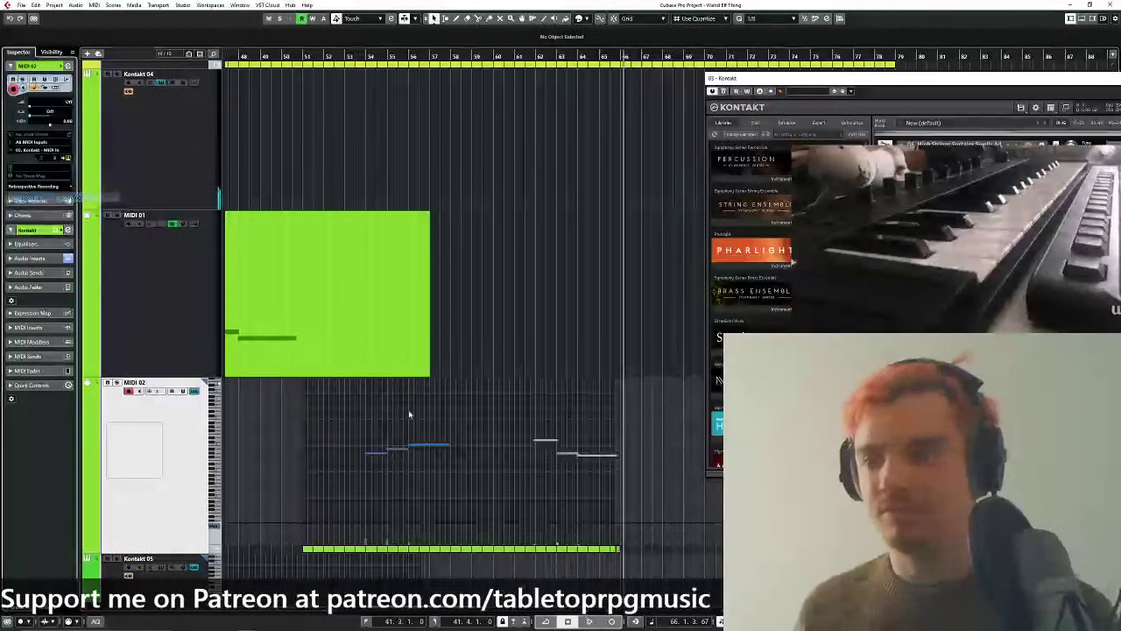
Close the MIDI 02 in-place editor and glue the new part to the preceding one so both phrases form one part.
scroll(528, 438, "down", 1, "ctrl")
scroll(557, 466, "up", 4, "ctrl")
key("ctrl+shift+i")
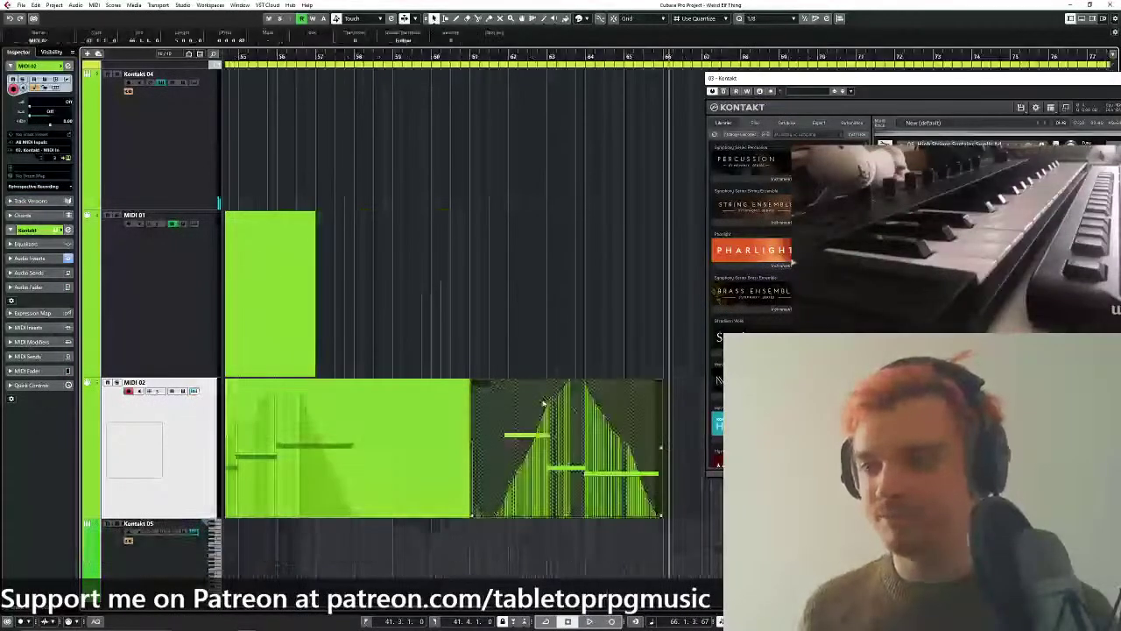
left_click(578, 402)
left_click(499, 402)
scroll(501, 404, "down", 4, "ctrl")
key("1")
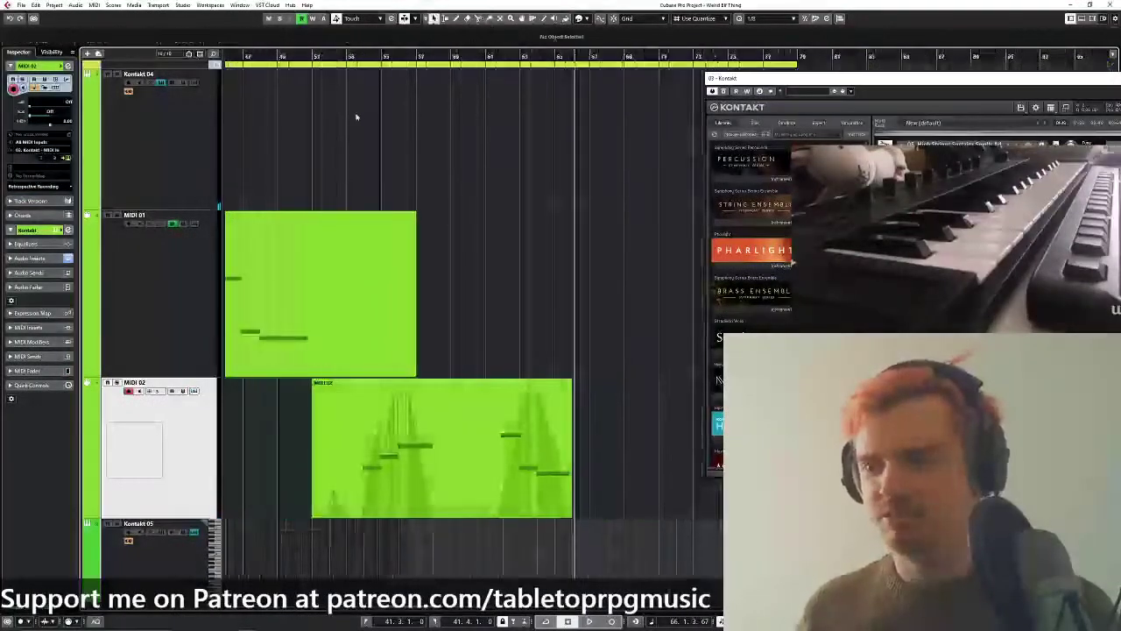
Solo MIDI 02, play it from about bar 54 and inspect the High Strings and Women Choir patches in the Kontakt rack.
left_click(361, 58)
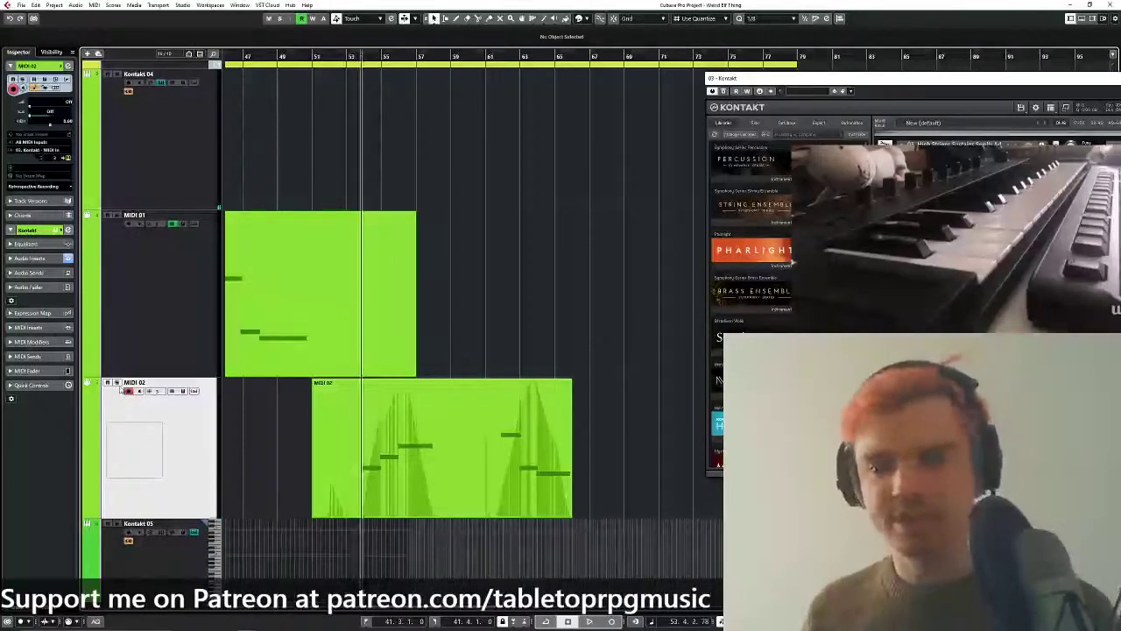
key("space")
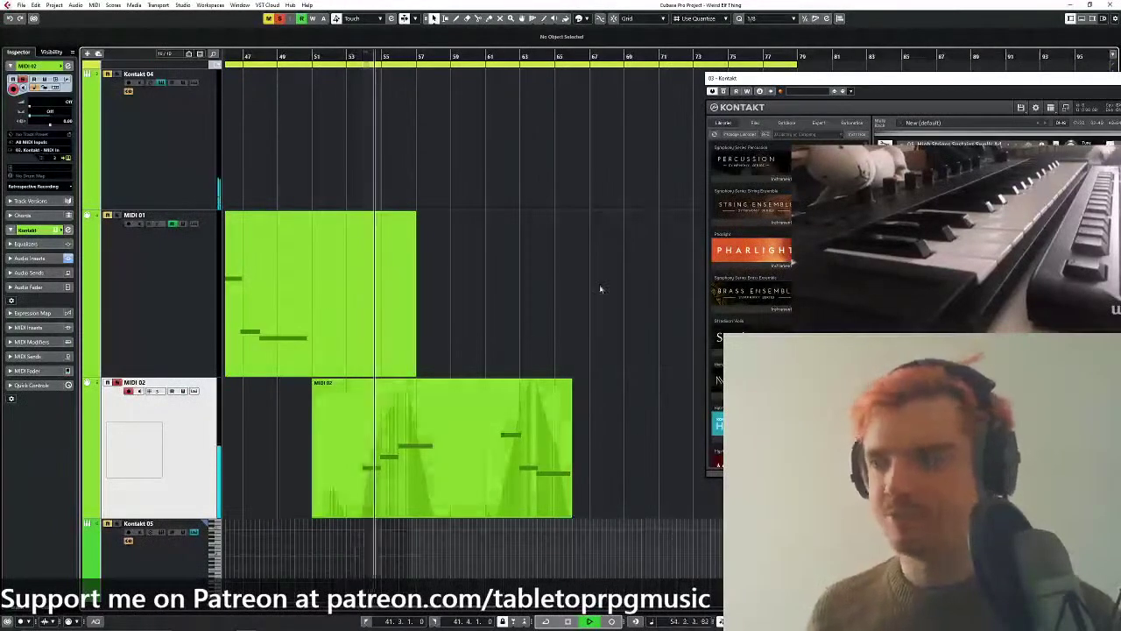
left_click_drag(916, 77, 650, 111)
scroll(793, 262, "up", 3)
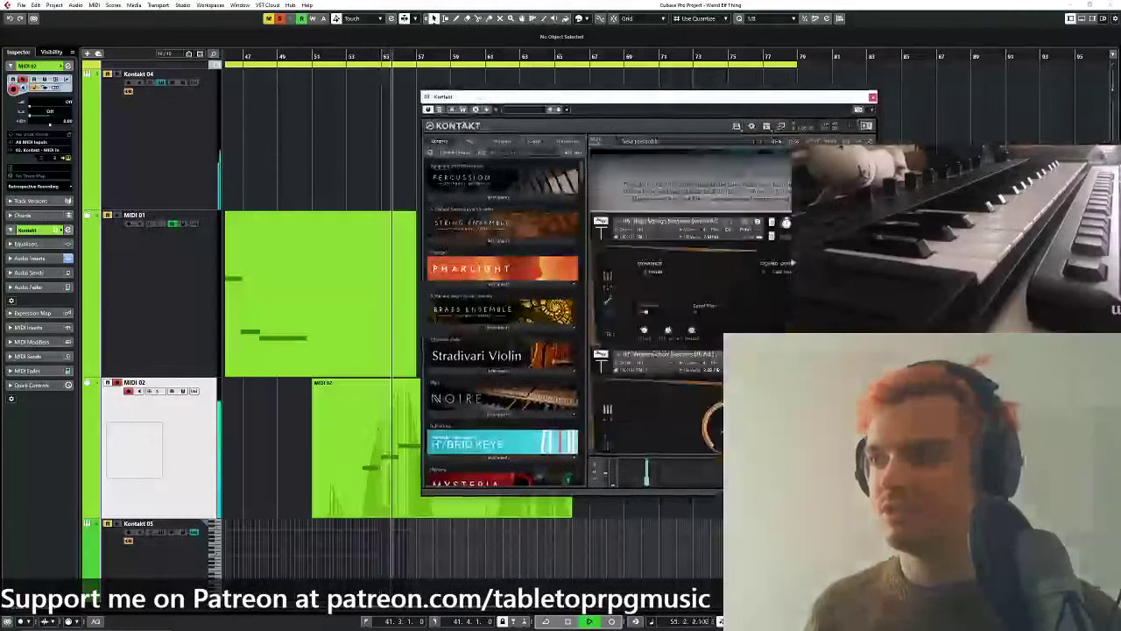
key("space")
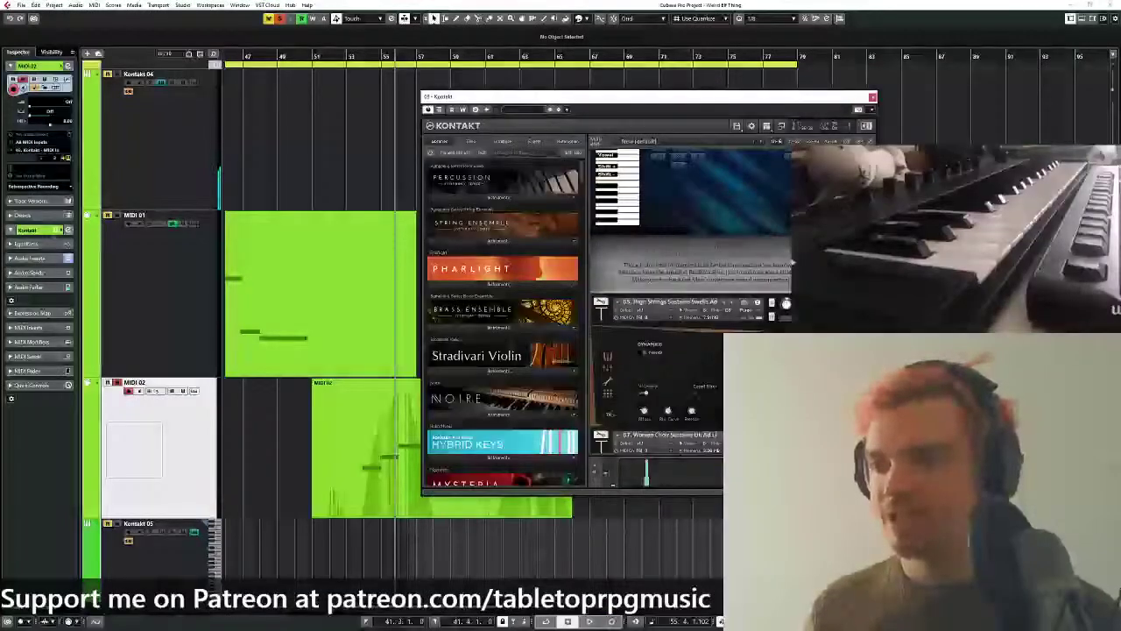
scroll(793, 262, "down", 3)
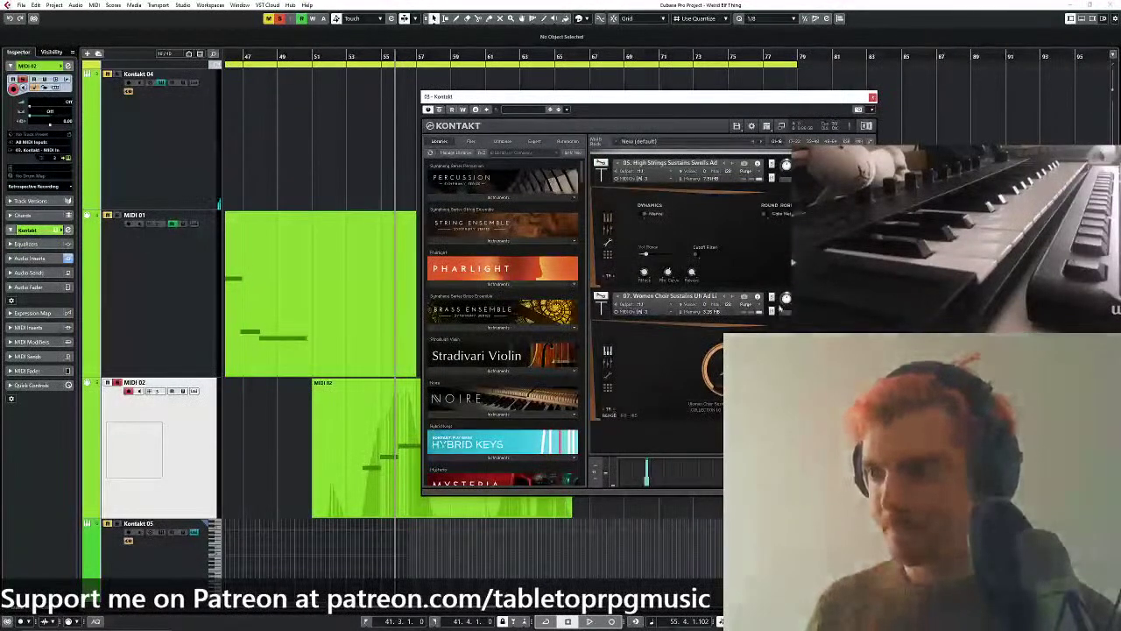
Replay the soloed MIDI 02 part from about bar 54 and move the Kontakt window clear of its notes.
key("space")
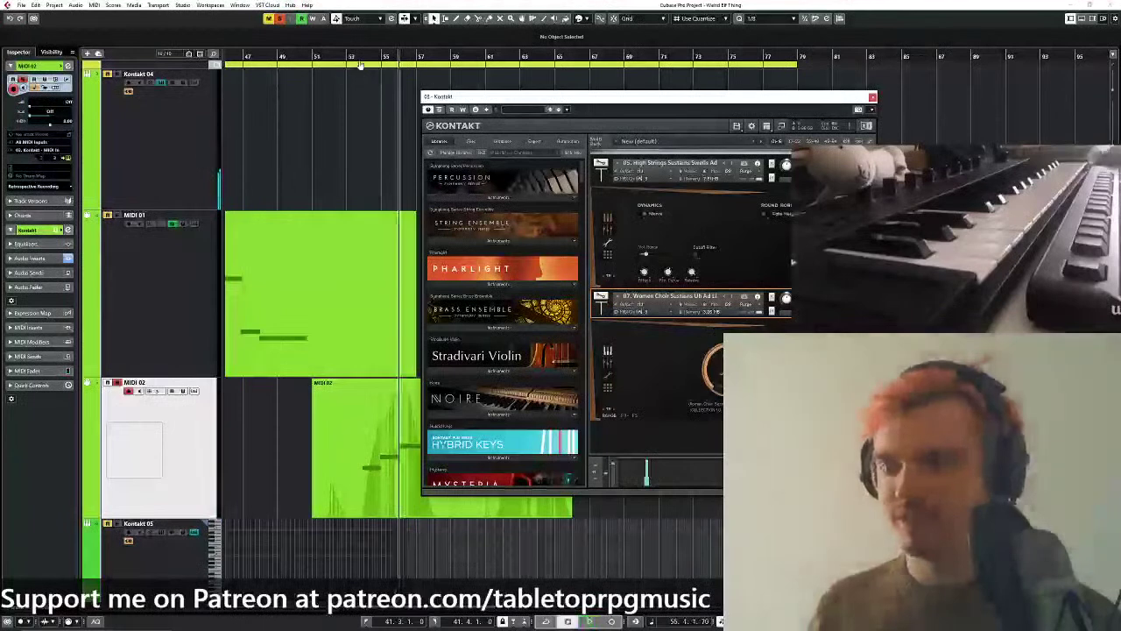
key("space")
left_click_drag(364, 56, 366, 65)
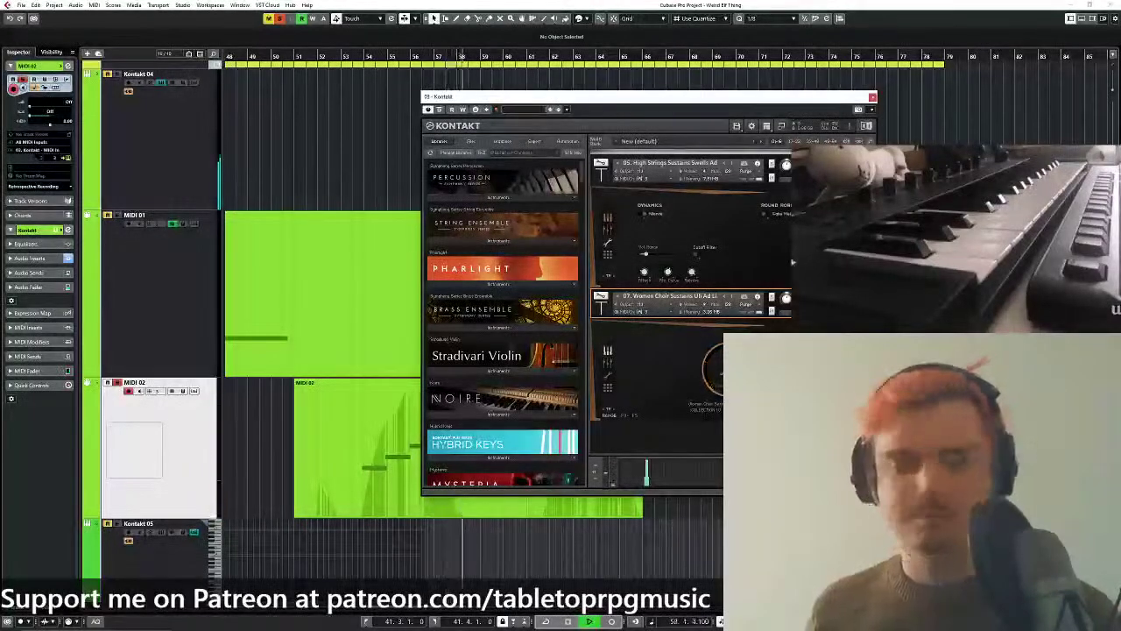
left_click_drag(590, 113, 812, 111)
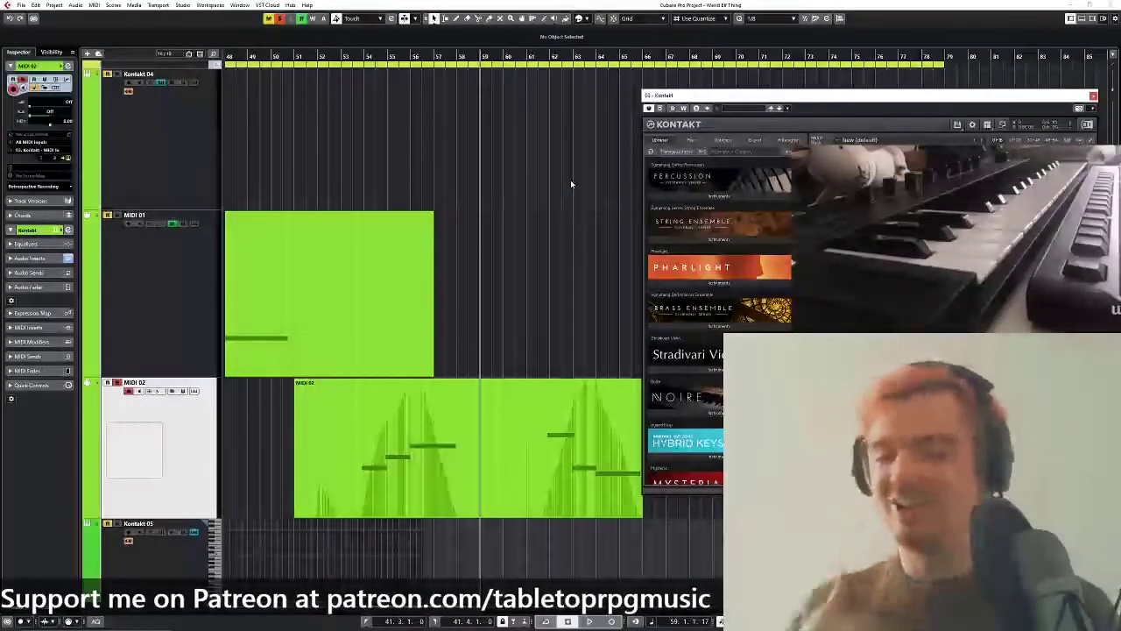
scroll(570, 184, "down", 2)
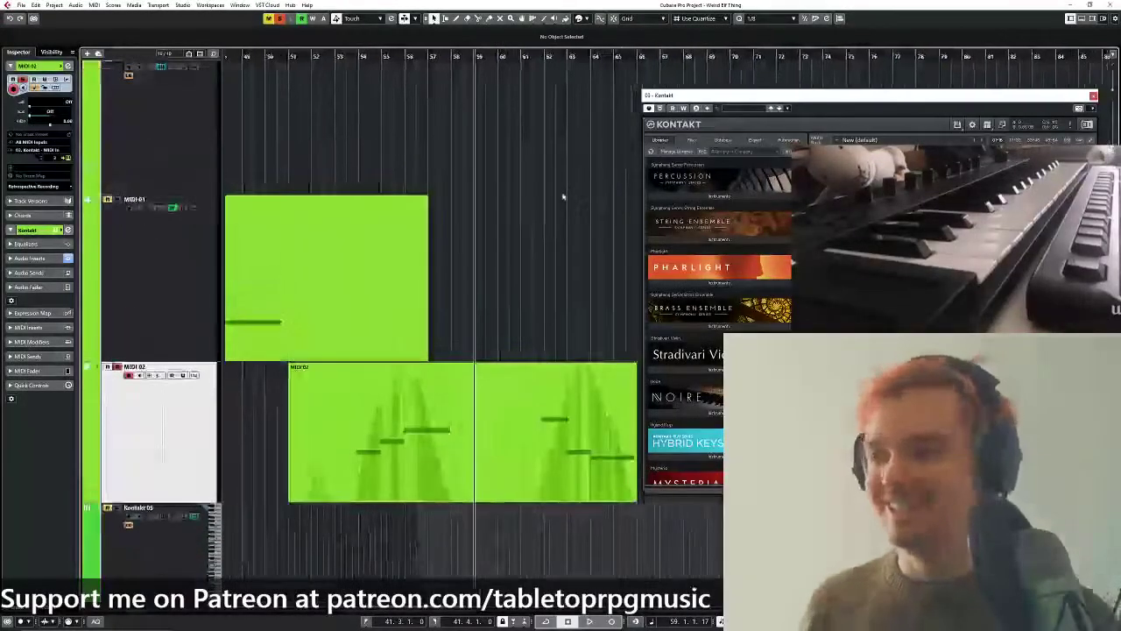
scroll(506, 241, "up", 2)
scroll(490, 228, "down", 4)
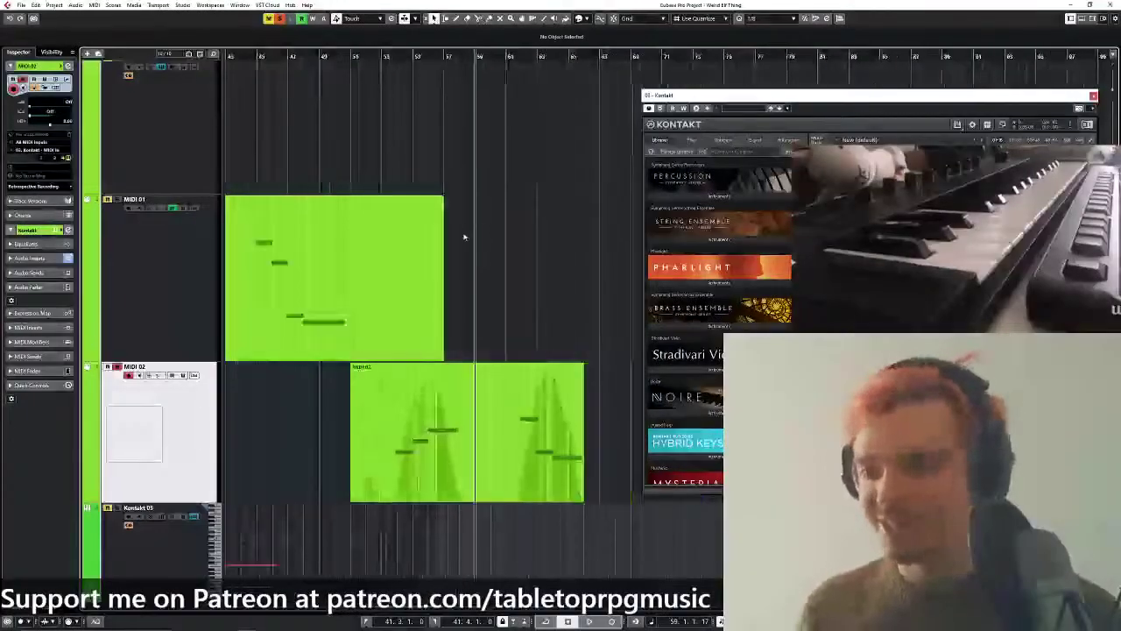
scroll(473, 228, "up", 3)
scroll(481, 185, "up", 5)
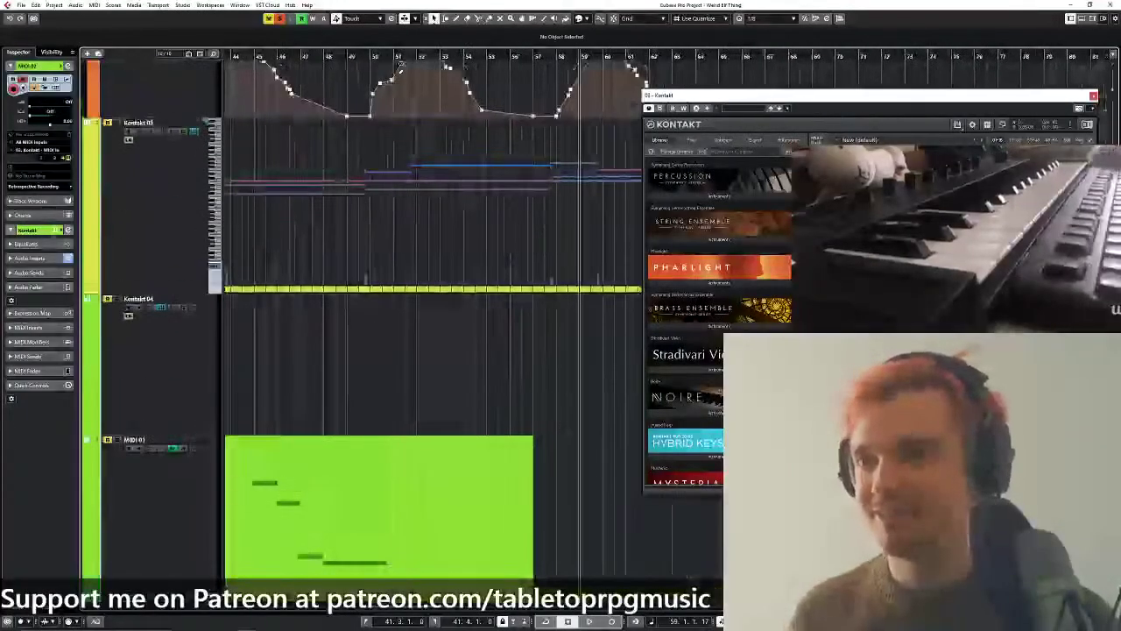
scroll(482, 246, "up", 2)
scroll(415, 303, "left", 1)
scroll(415, 303, "up", 1)
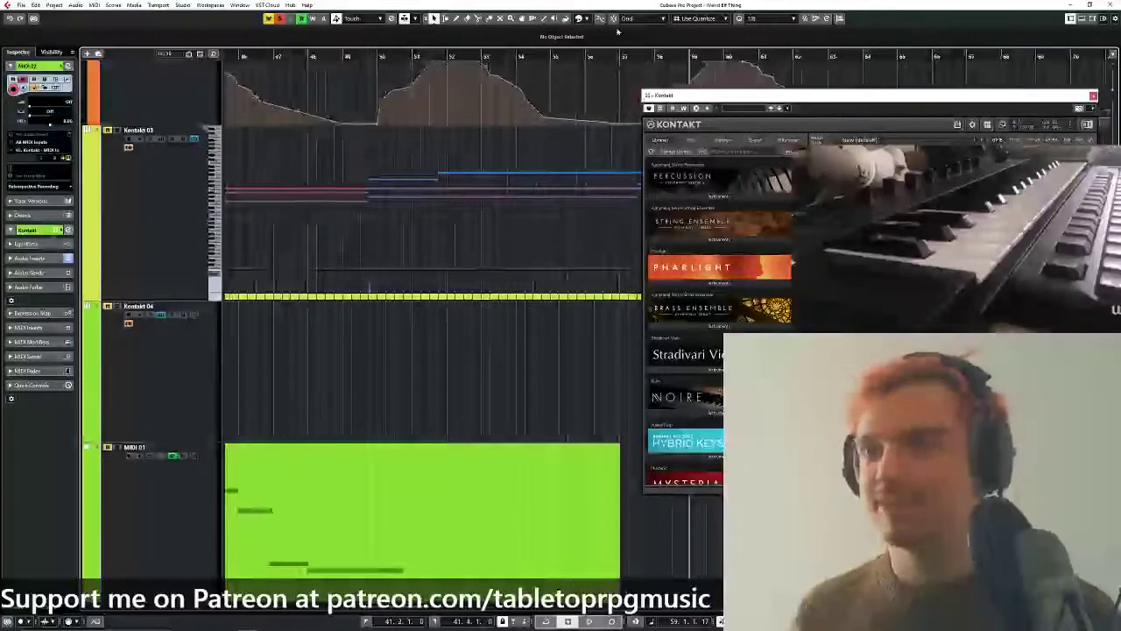
Turn off all solos and play the full arrangement from about bar 49 into the MIDI 02 phrases.
left_click(368, 57)
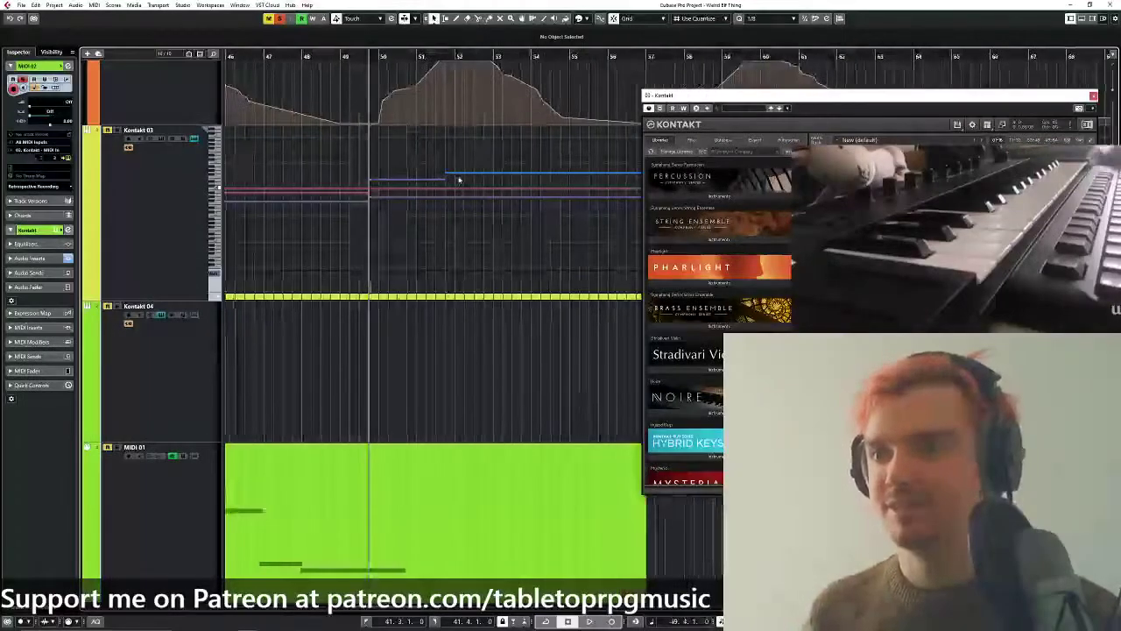
scroll(478, 265, "down", 3)
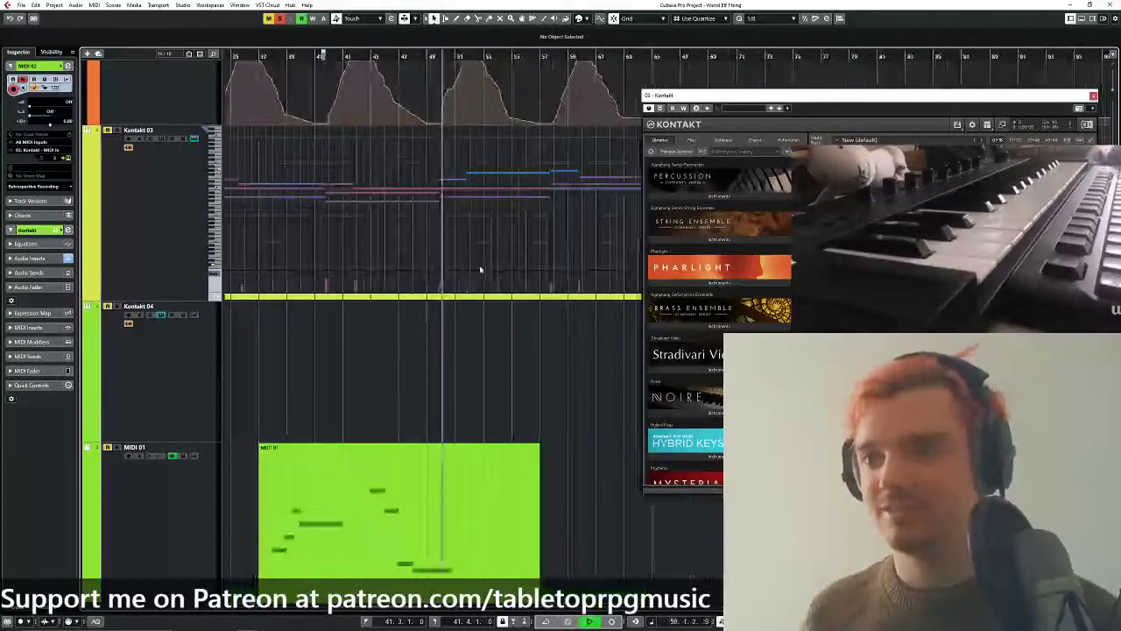
key("space")
left_click(279, 19)
scroll(438, 72, "up", 3)
left_click(425, 64)
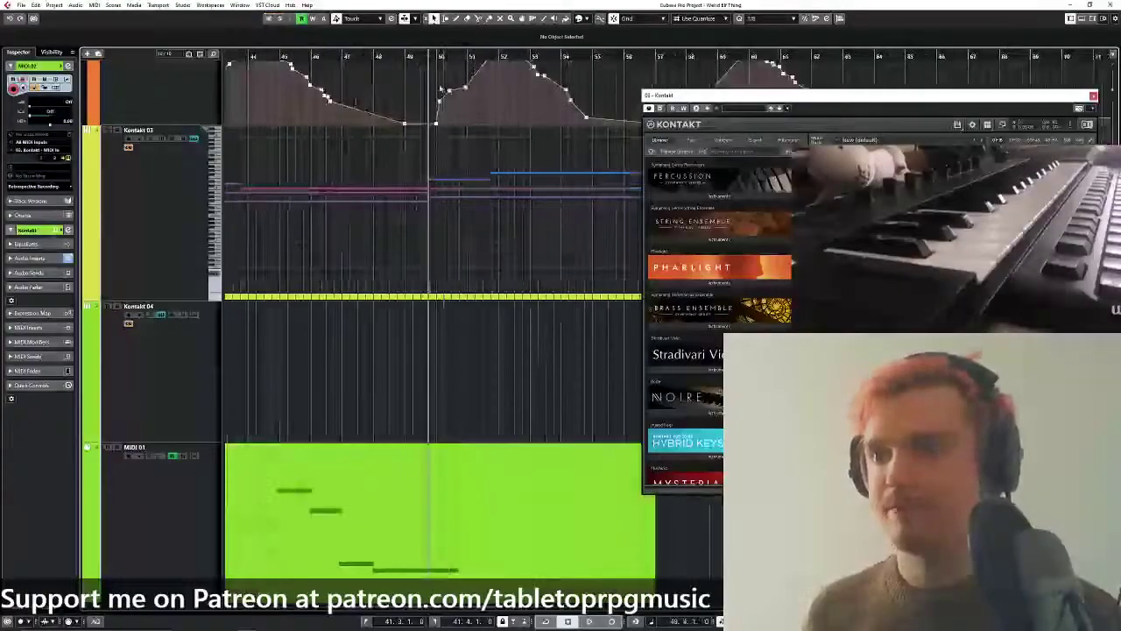
scroll(481, 306, "down", 2)
key("space")
scroll(429, 219, "down", 3)
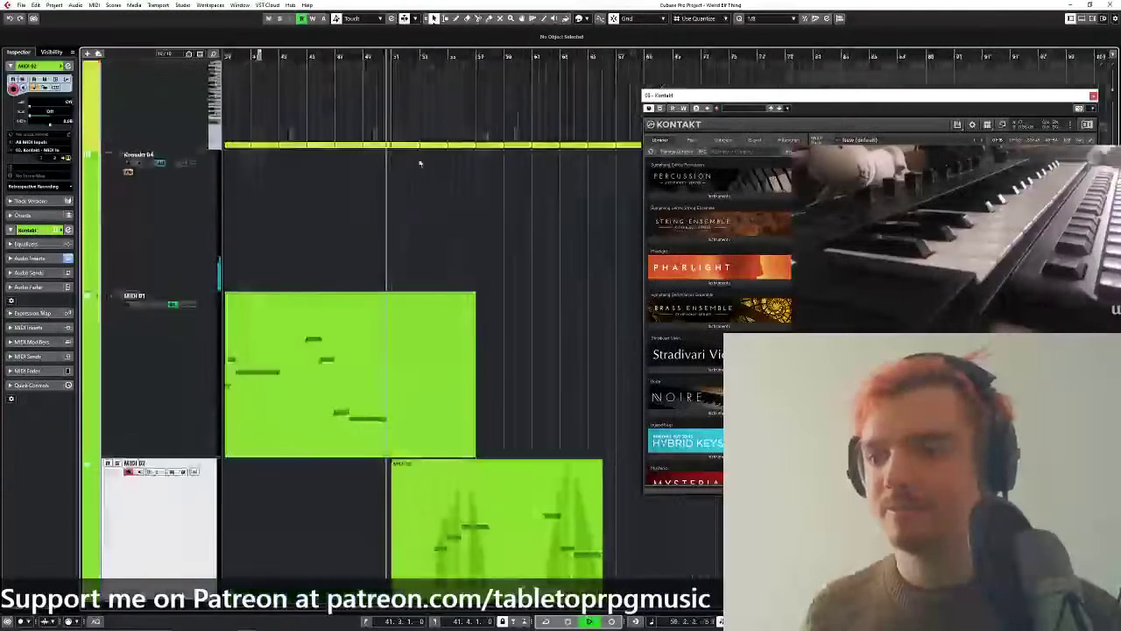
Show the CC 1 (Modulation) lane in the MIDI 02 in-place editor and select the second swell's curve.
scroll(470, 261, "down", 4)
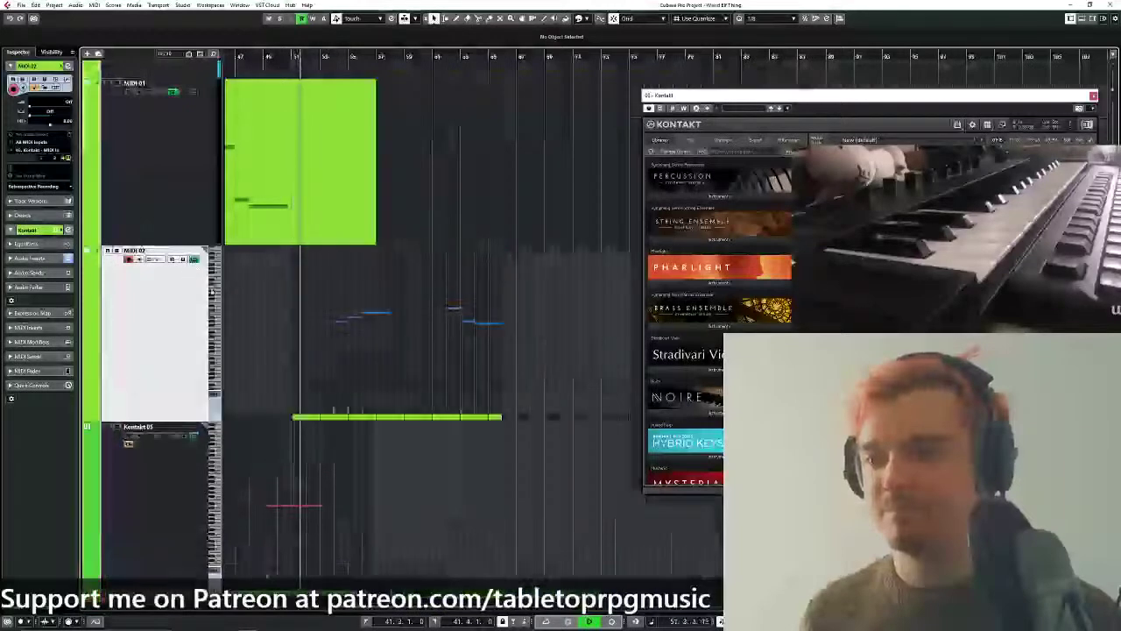
left_click(211, 393)
left_click(249, 470)
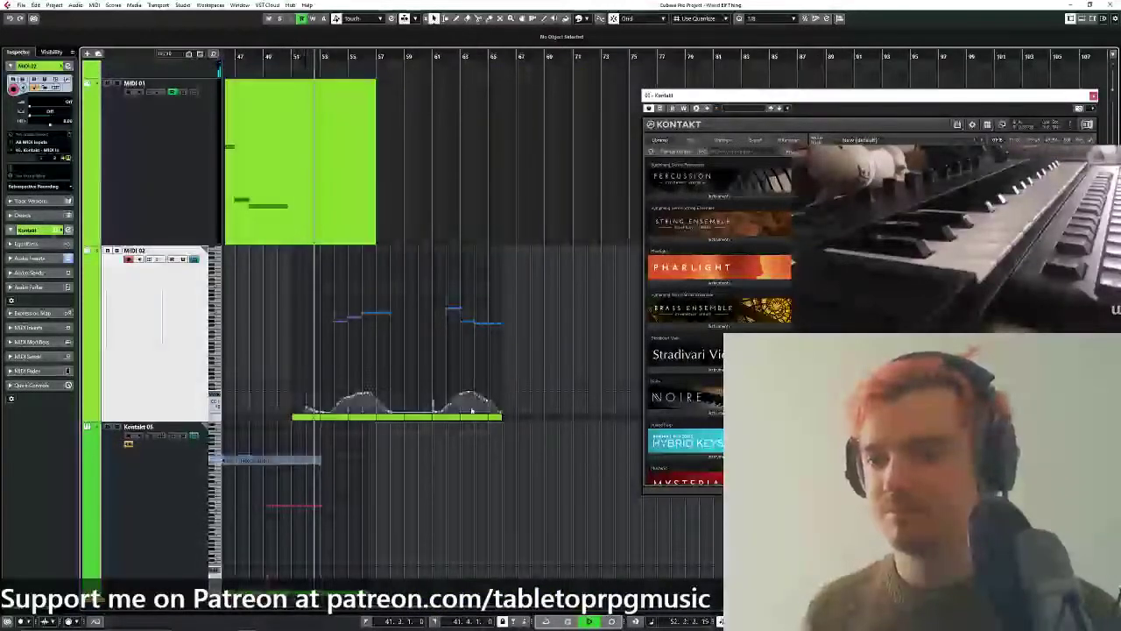
left_click_drag(509, 435, 516, 429)
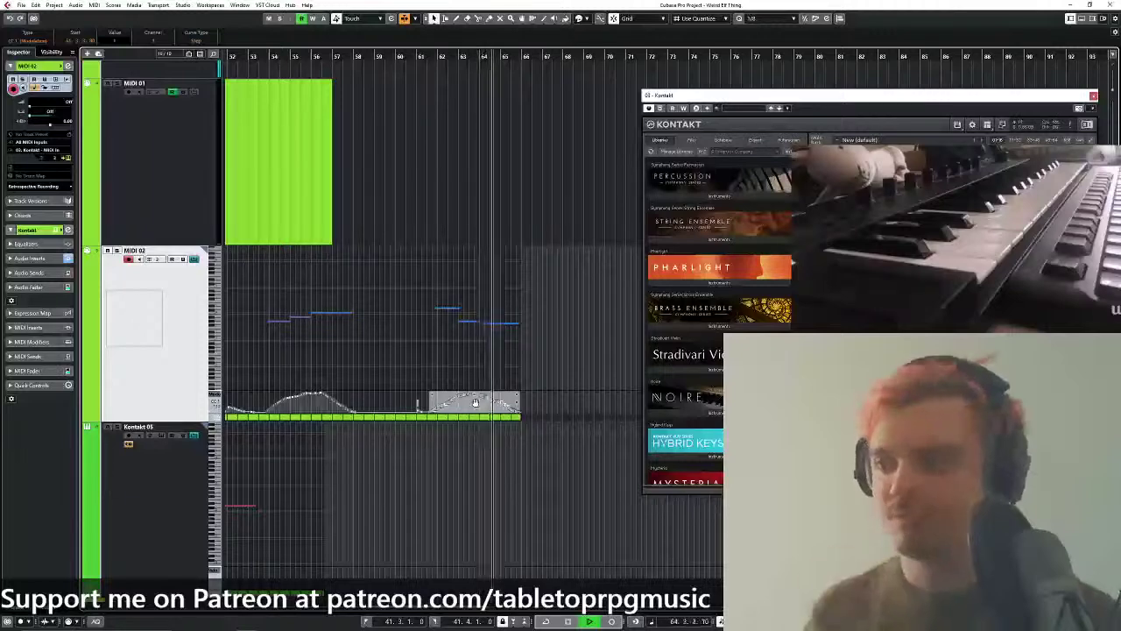
Raise the second and third notes of MIDI 02's second phrase, auditioning the soloed track from about bar 62.
key("space")
left_click(465, 326)
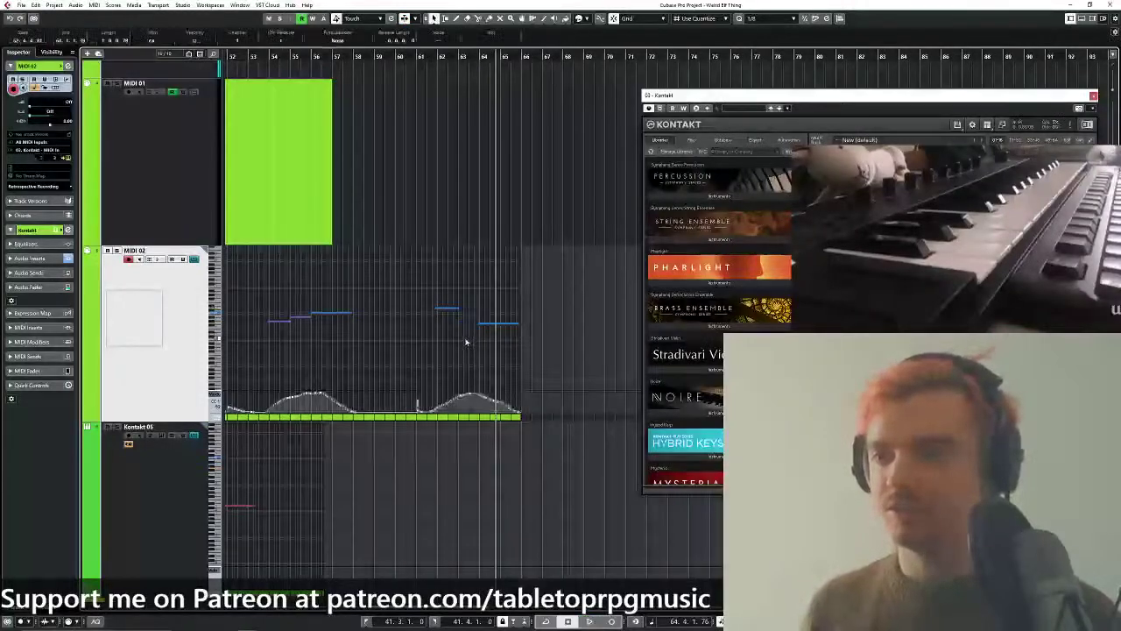
left_click(434, 56)
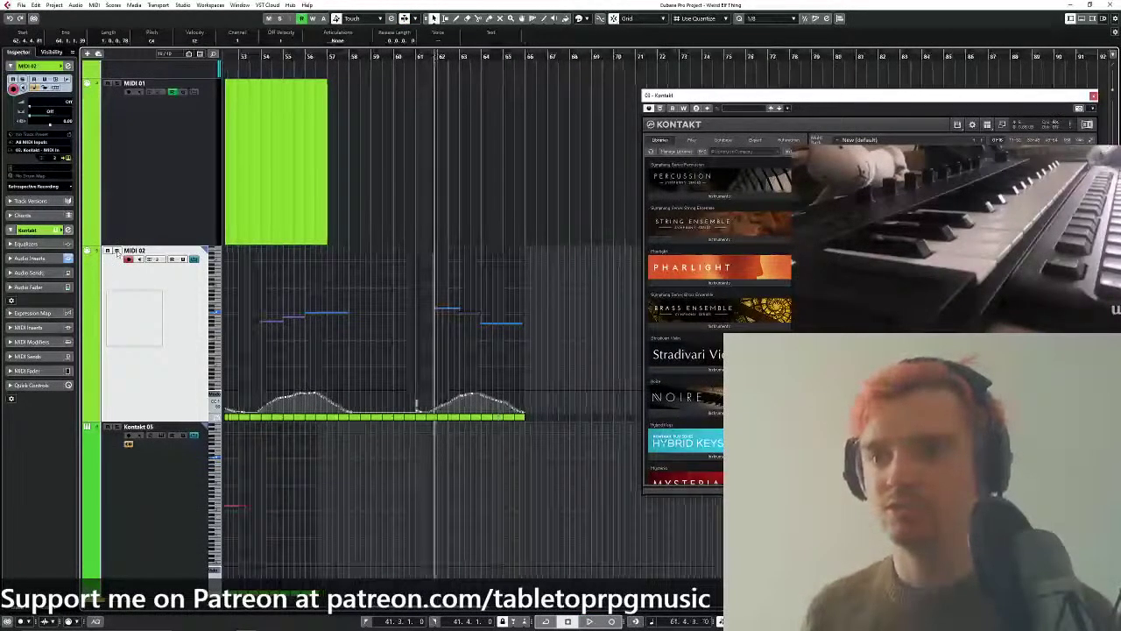
key("space")
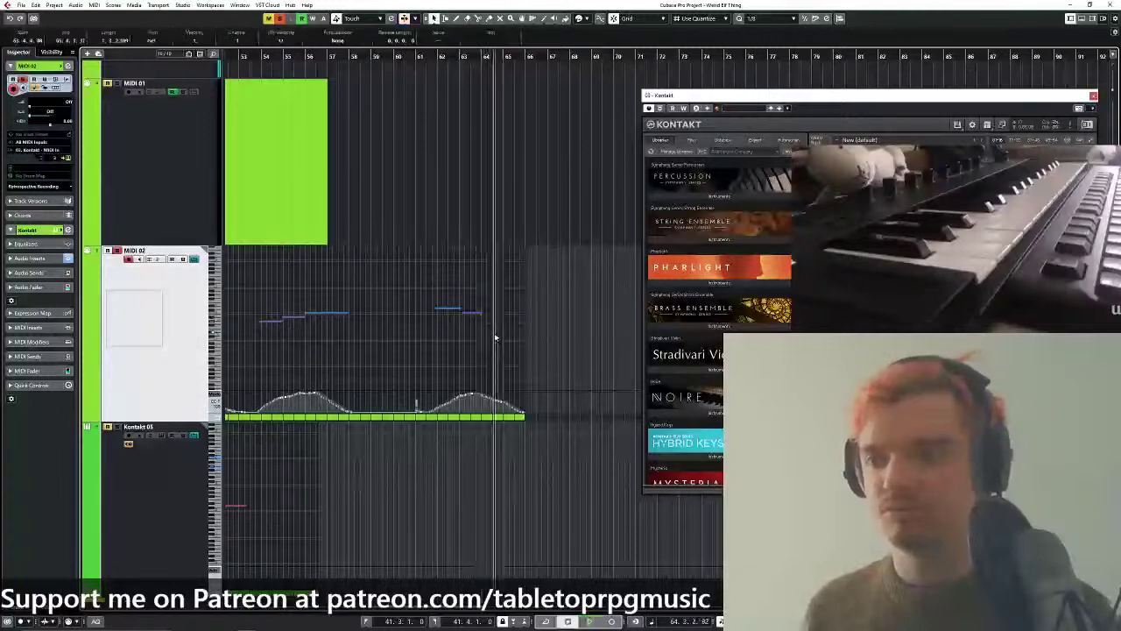
key("space")
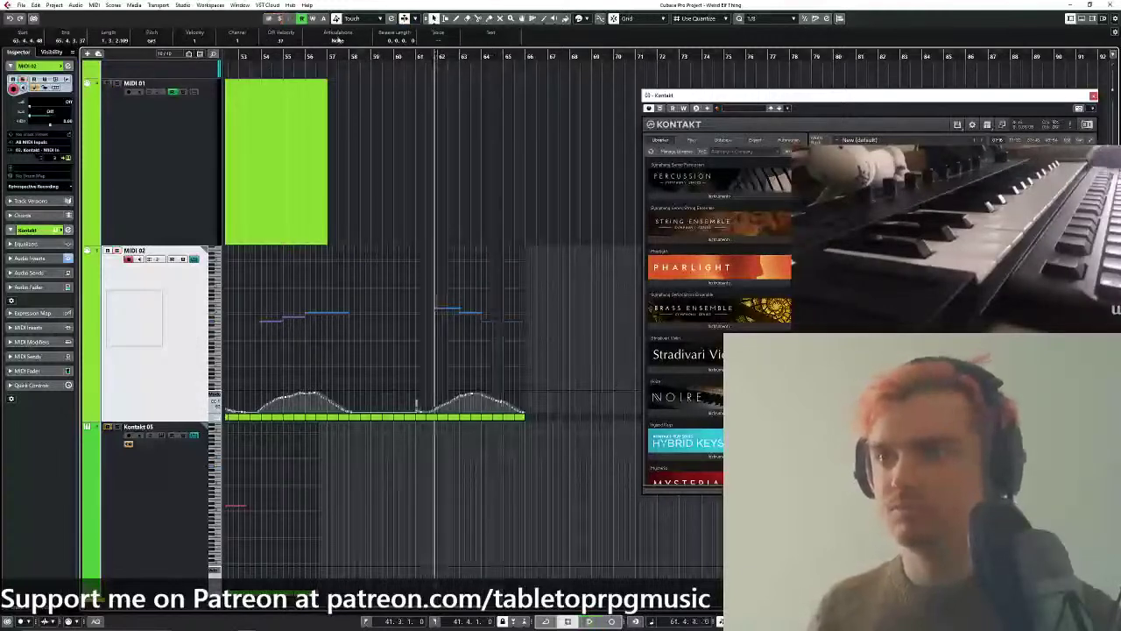
Turn off the MIDI 02 solo and play the adjusted second phrase with the full arrangement from about bar 62.
key("space")
scroll(465, 221, "up", 2)
left_click_drag(458, 197, 393, 226)
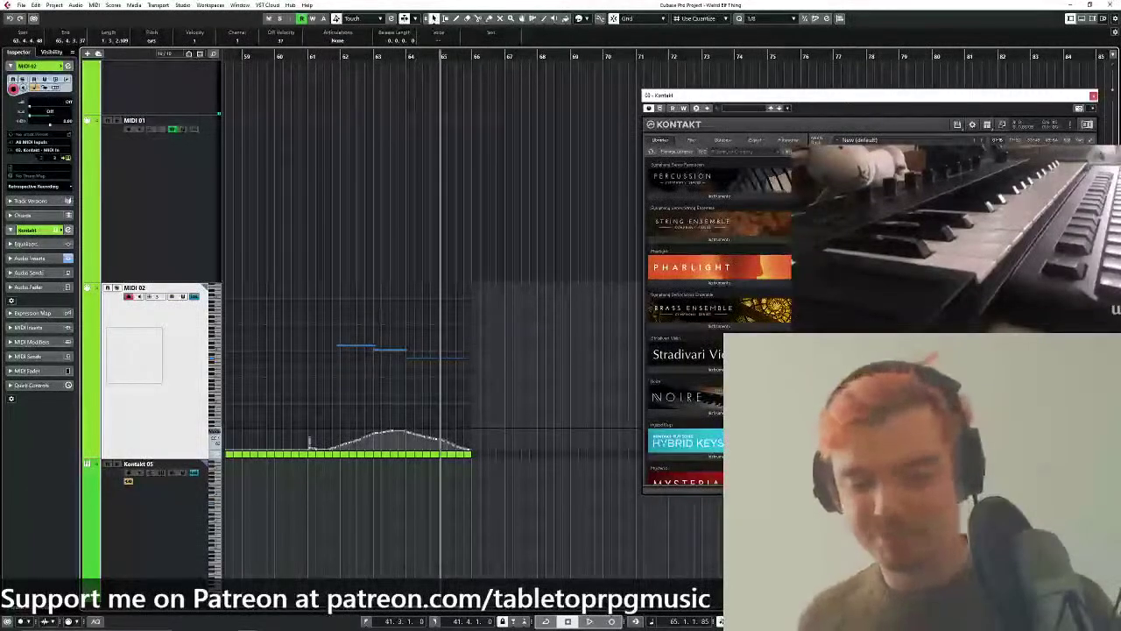
key("alt+Tab")
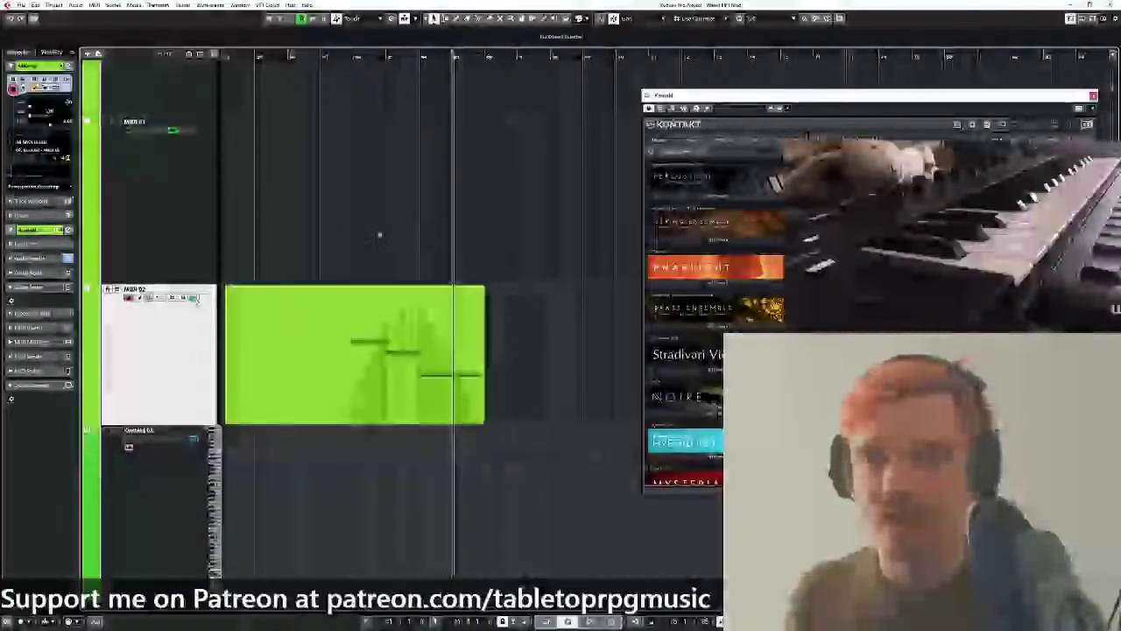
left_click_drag(379, 234, 527, 173)
scroll(443, 228, "down", 2)
scroll(454, 220, "up", 2)
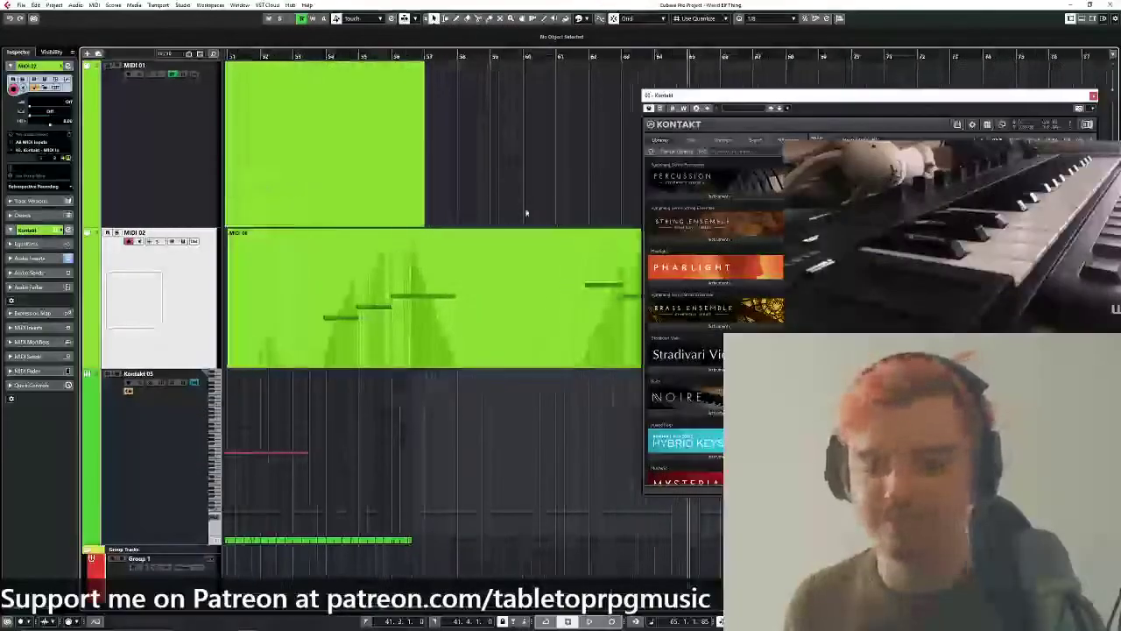
Play the full arrangement again from about bar 49, following the end of the MIDI 01 melody into MIDI 02.
scroll(518, 192, "up", 1)
scroll(519, 189, "down", 2)
left_click_drag(468, 189, 530, 175)
scroll(454, 175, "up", 2)
left_click_drag(398, 170, 446, 443)
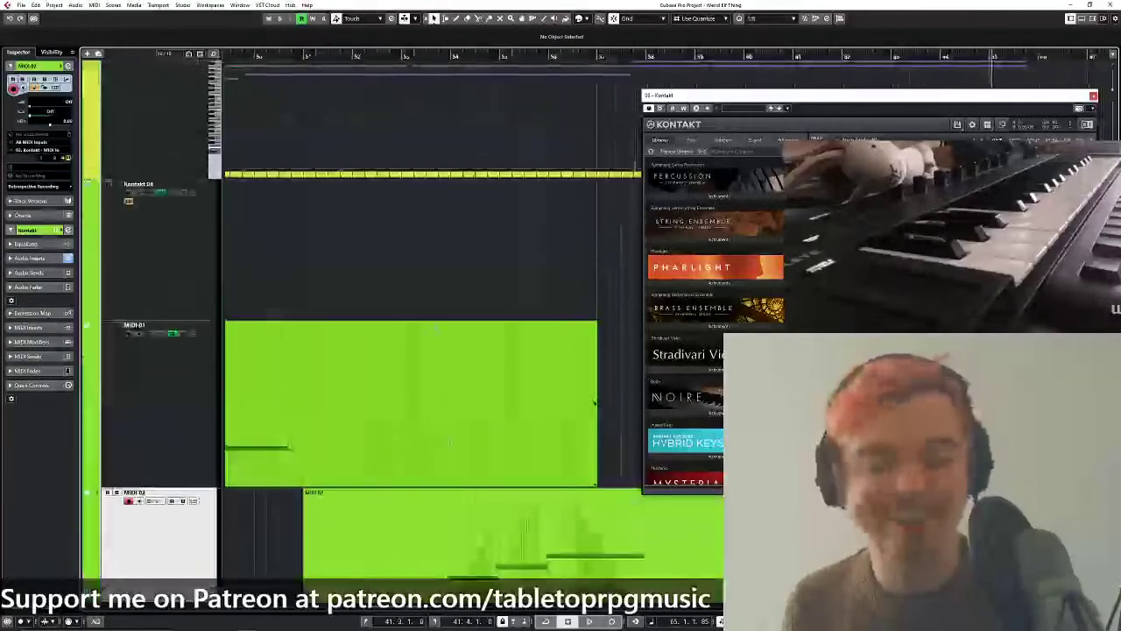
left_click_drag(408, 275, 411, 414)
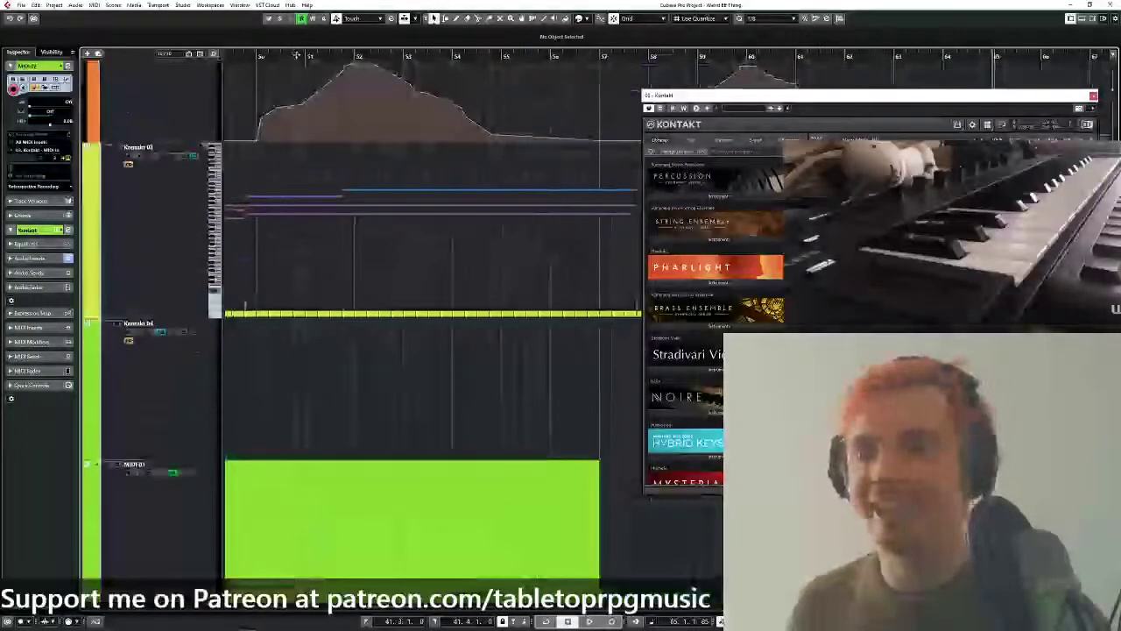
scroll(353, 60, "left", 2)
left_click(361, 57)
scroll(412, 392, "down", 5)
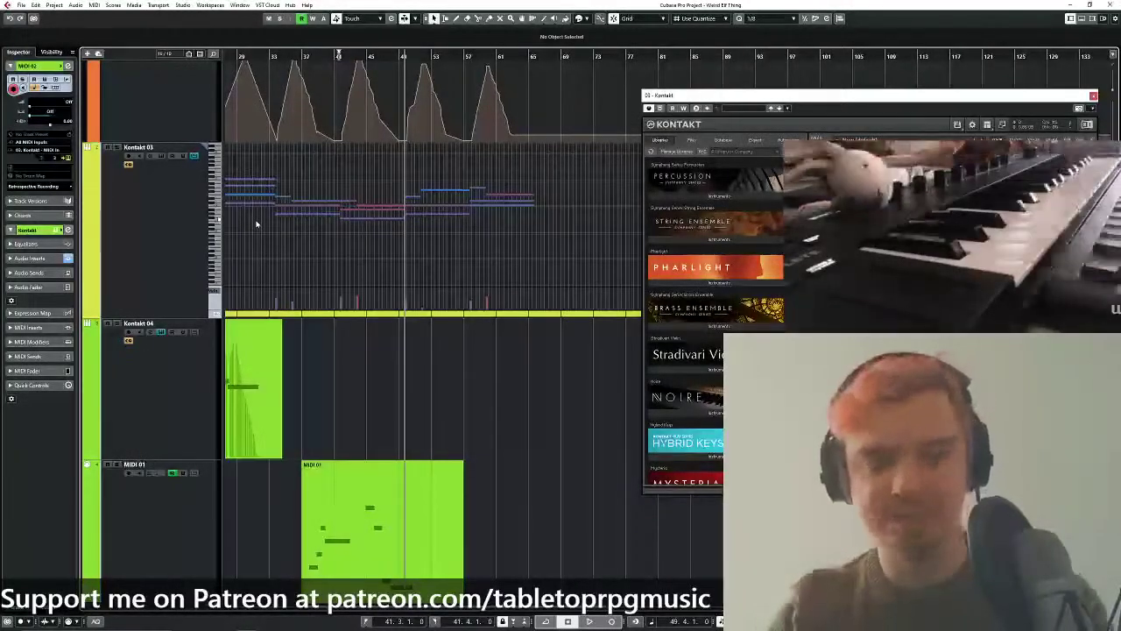
scroll(436, 287, "down", 1)
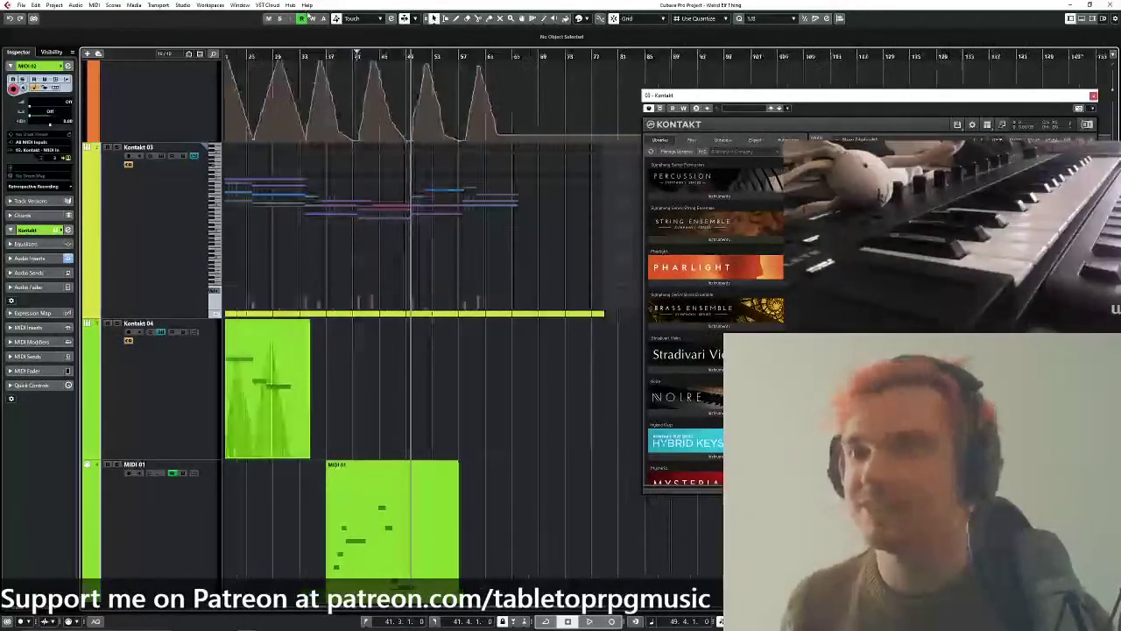
left_click_drag(390, 329, 461, 196)
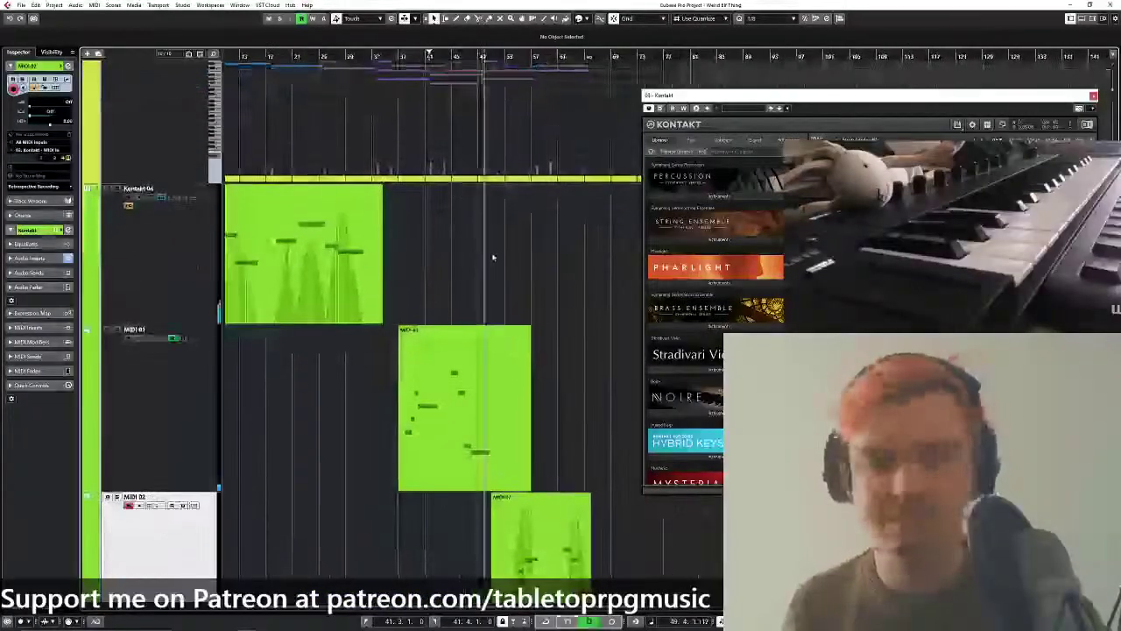
scroll(463, 275, "down", 1)
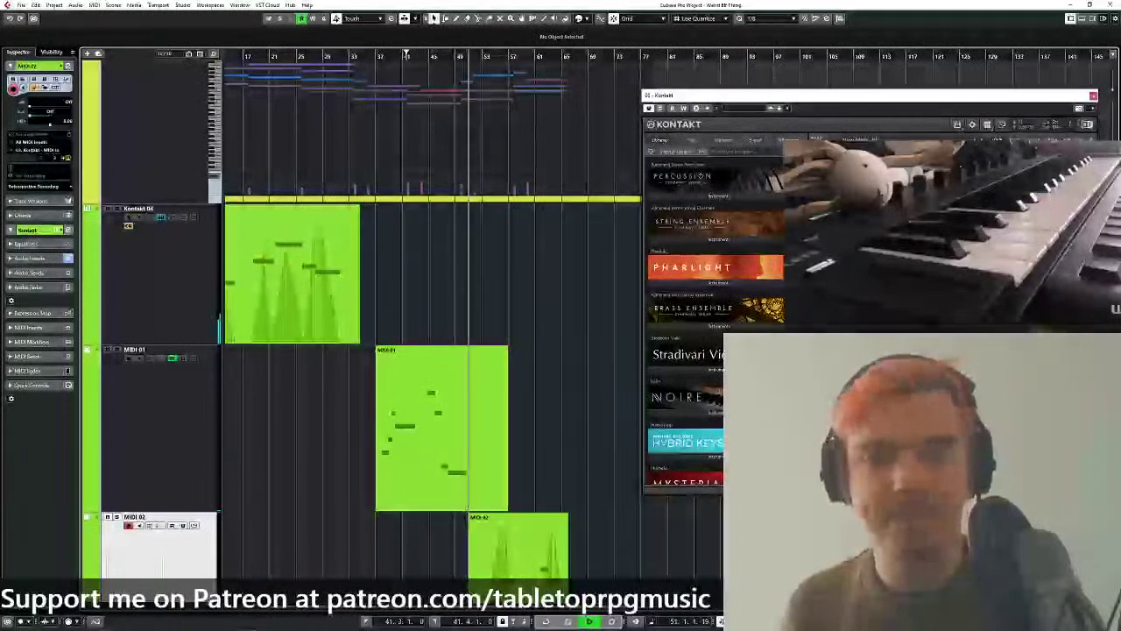
Listen through both MIDI 02 phrases in the full mix and stop playback at about bar 65.
key("super")
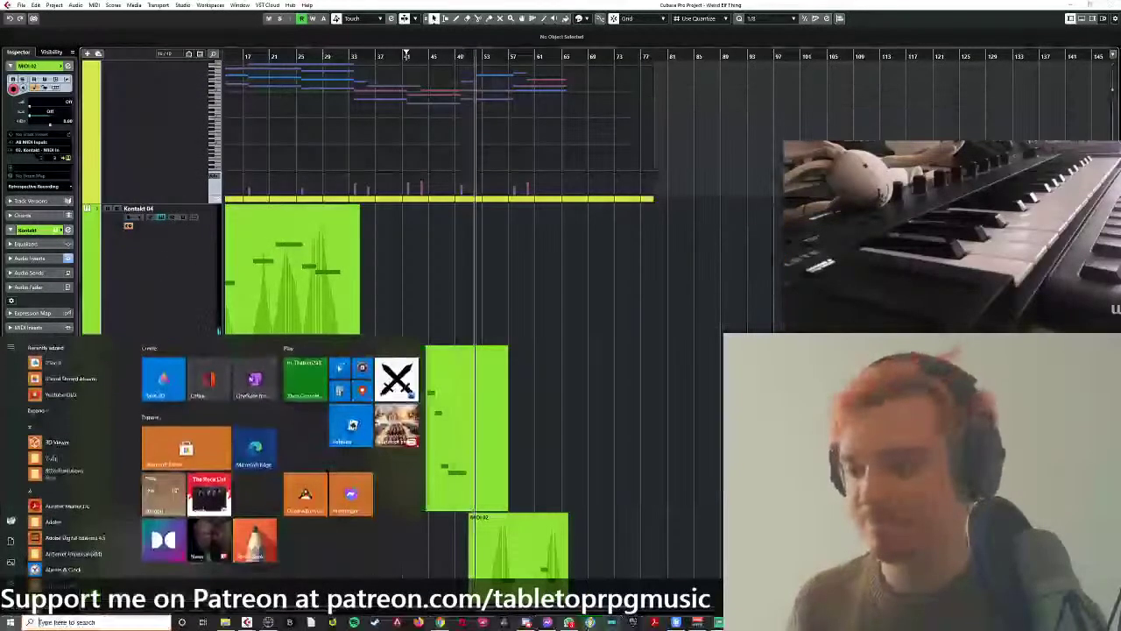
left_click(443, 622)
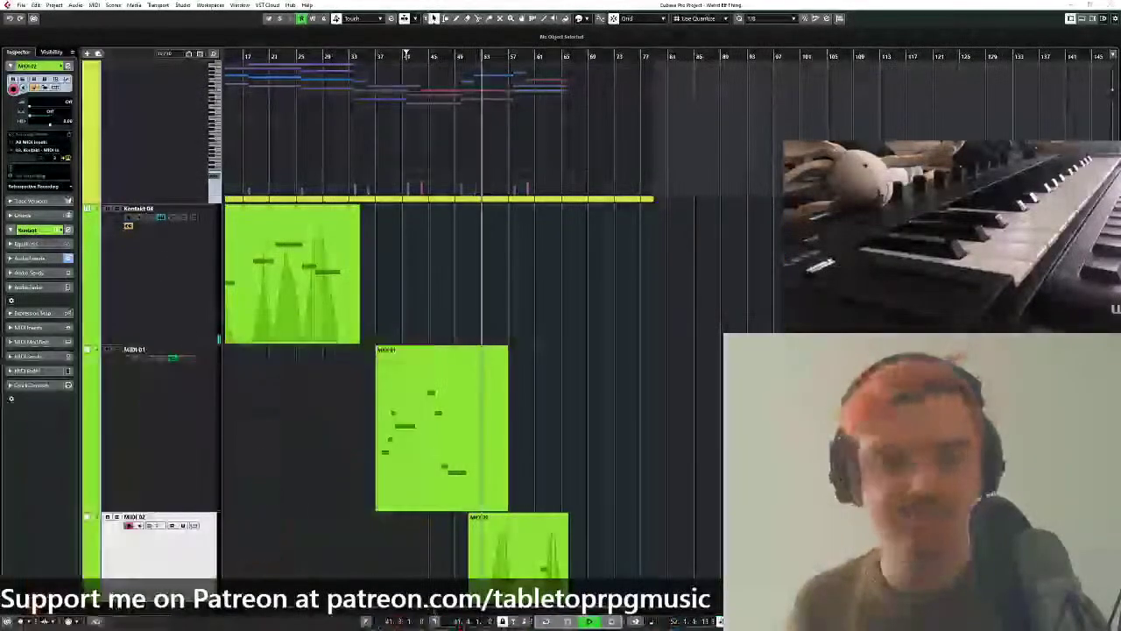
scroll(567, 344, "up", 3)
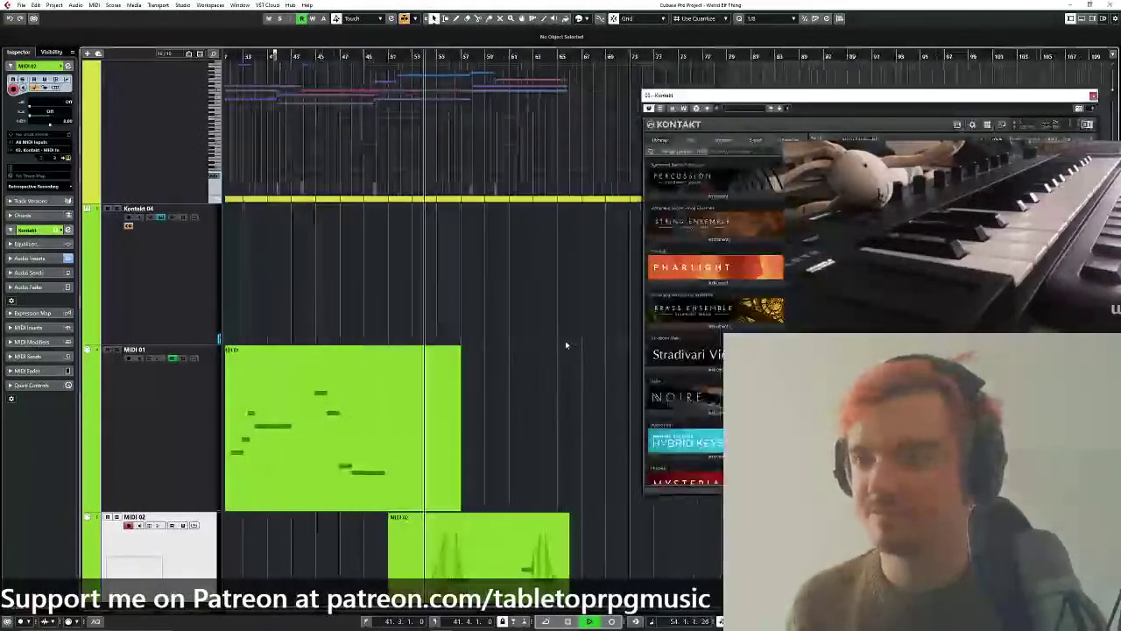
left_click_drag(563, 338, 519, 229)
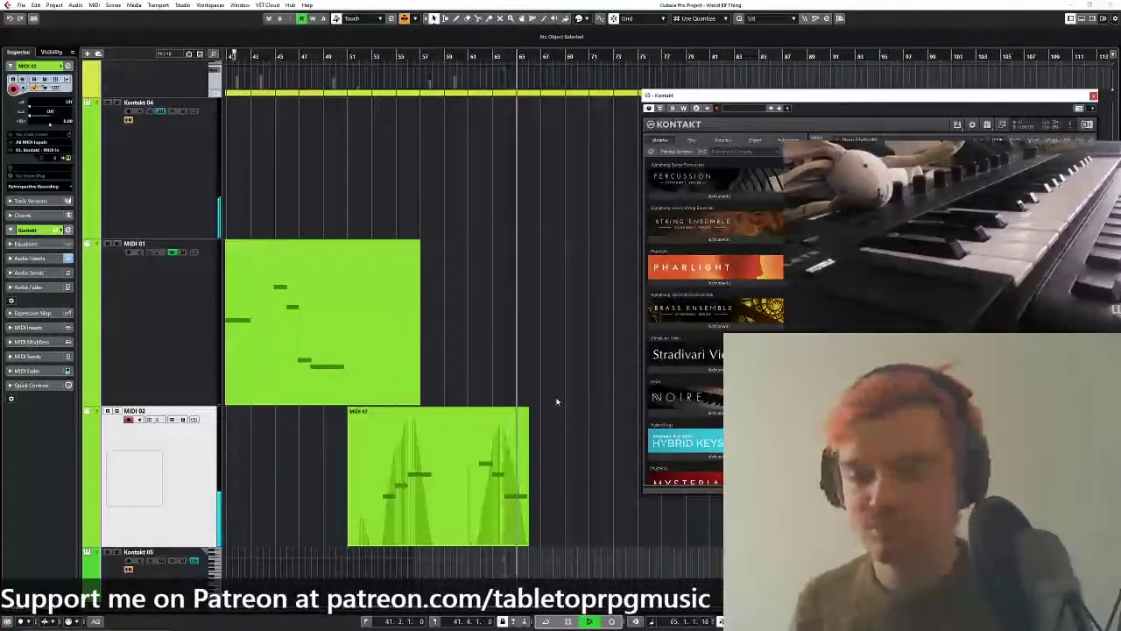
scroll(537, 411, "up", 3)
scroll(488, 361, "up", 1)
key("space")
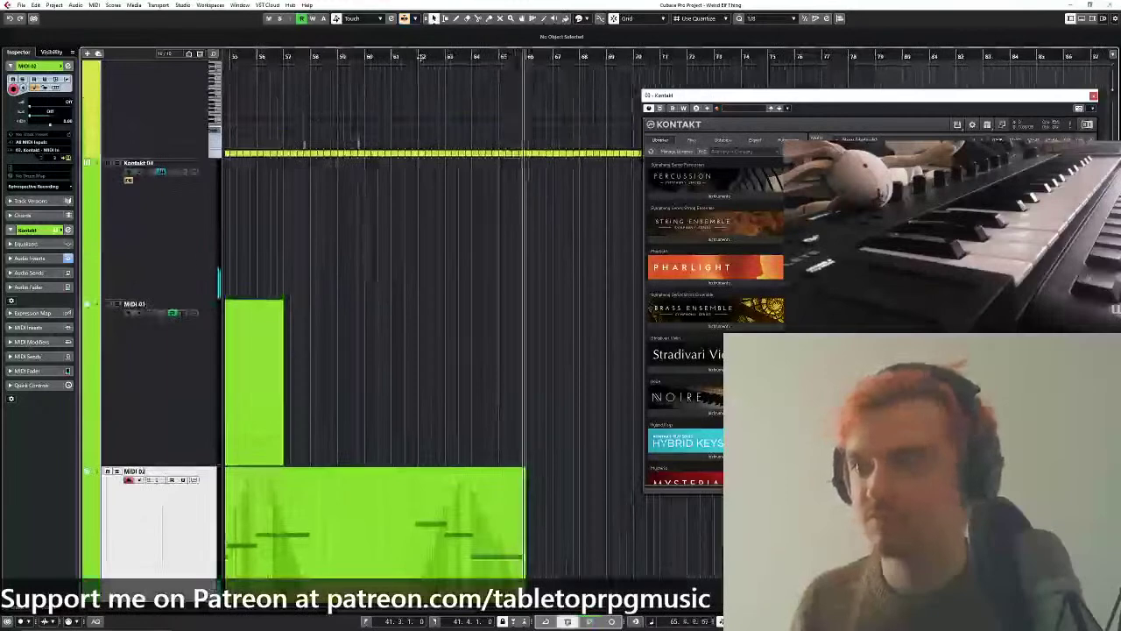
Audition MIDI 02's second phrase soloed from about bar 62, checking its notes and modulation curve in the in-place editor.
left_click(421, 55)
key("space")
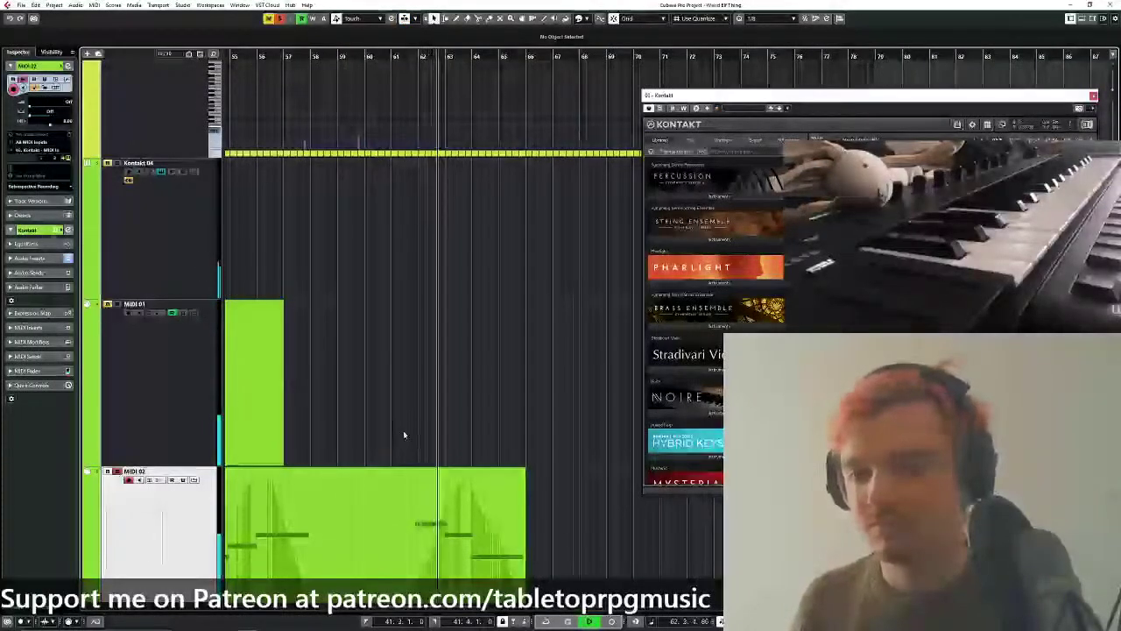
scroll(464, 377, "down", 4)
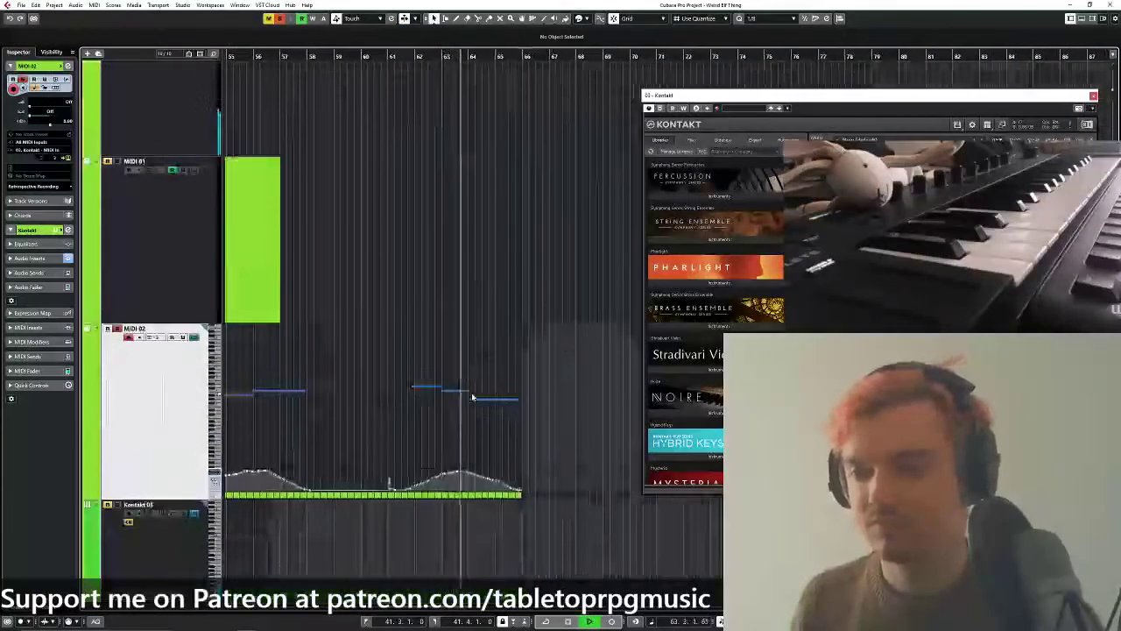
scroll(472, 397, "up", 2)
scroll(440, 344, "down", 1)
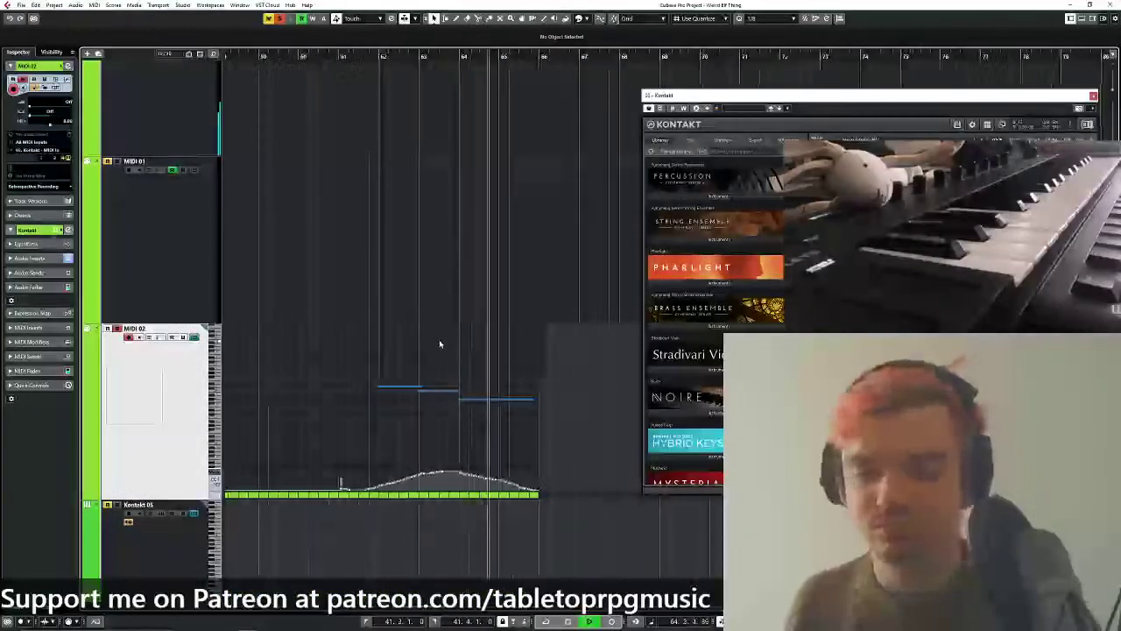
scroll(440, 345, "down", 1)
left_click(193, 338)
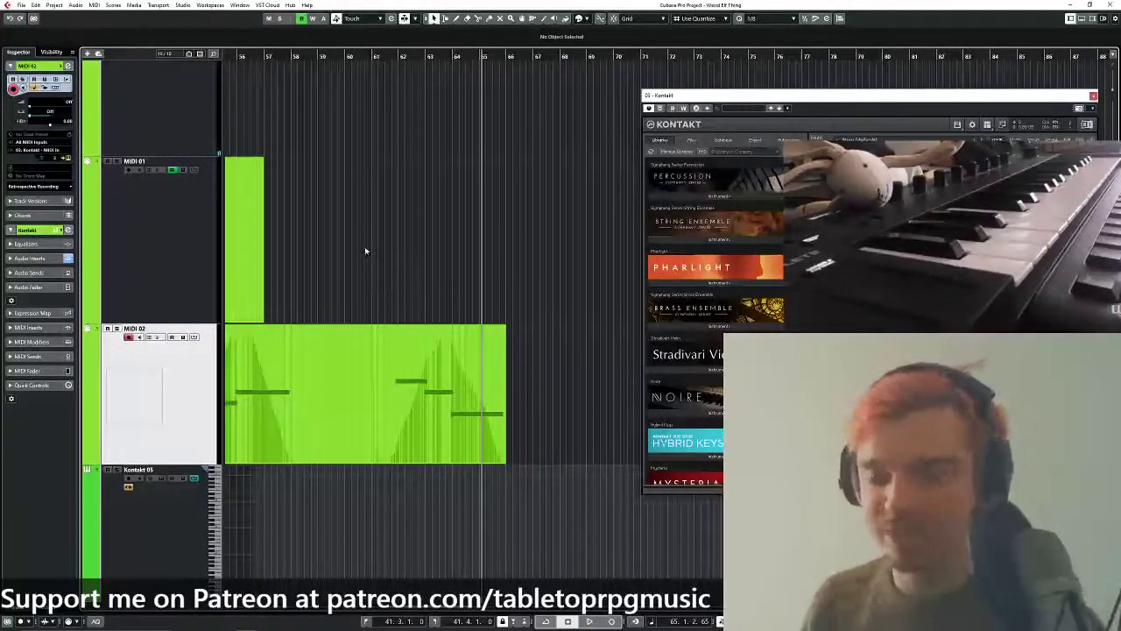
Locate the chord change in Kontakt 03 and place the playhead on it at about bar 57.
scroll(453, 435, "up", 5)
scroll(452, 424, "up", 1)
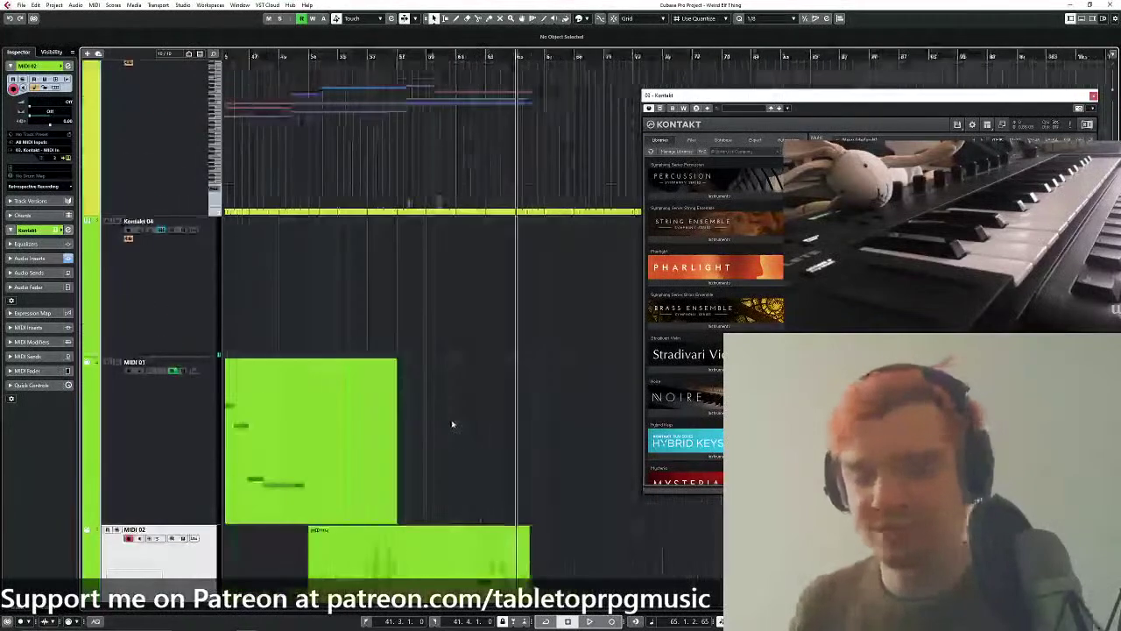
scroll(443, 419, "up", 2)
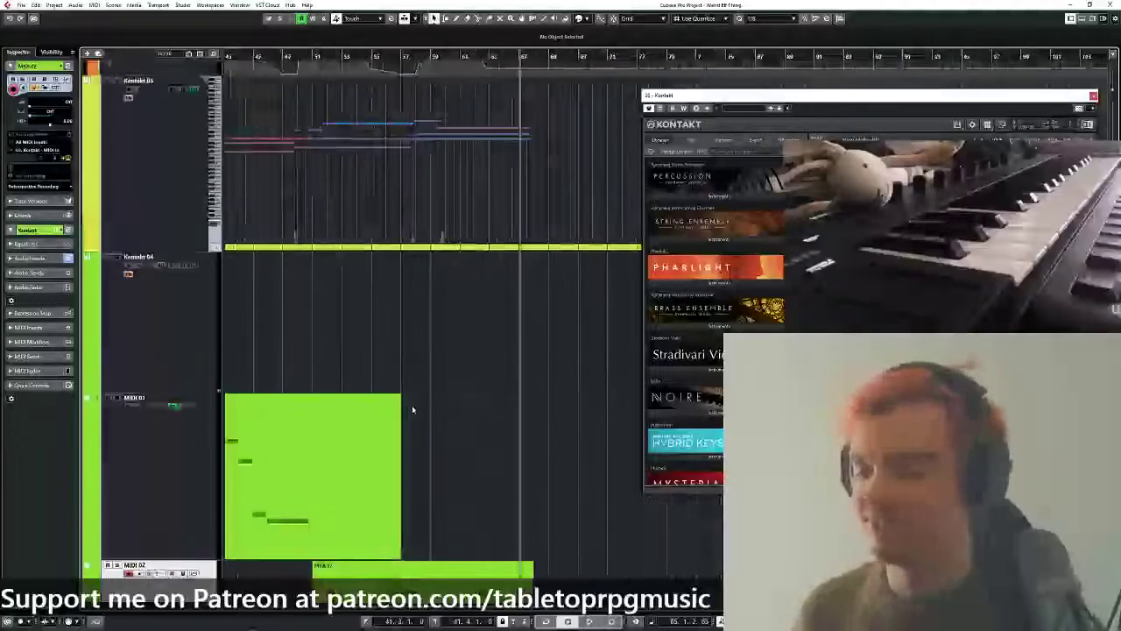
scroll(438, 438, "down", 3)
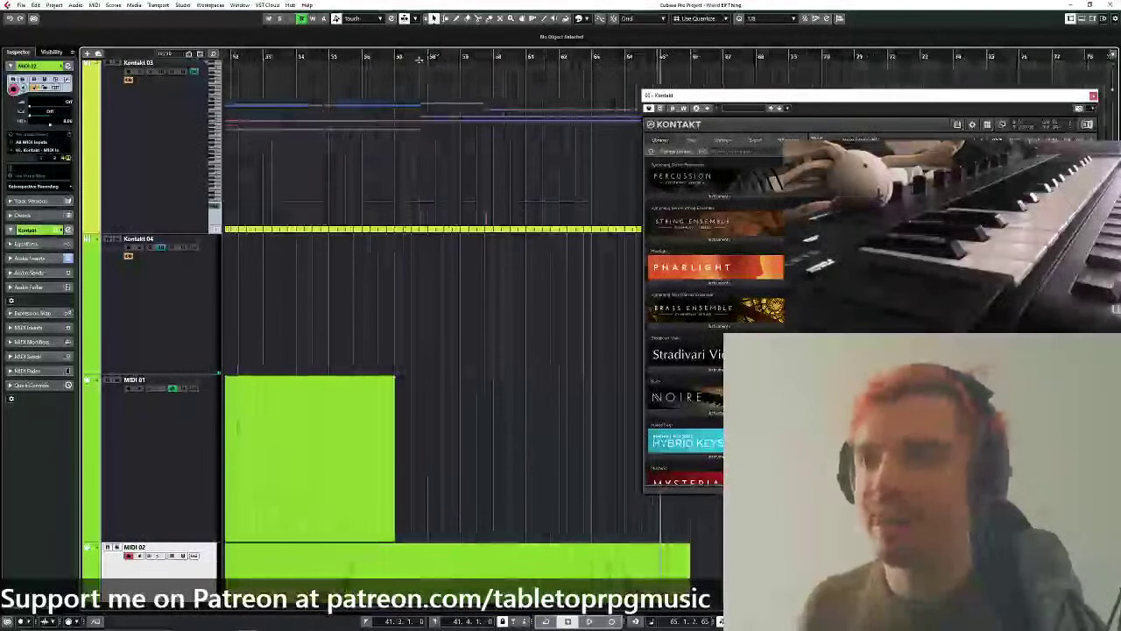
left_click(419, 59)
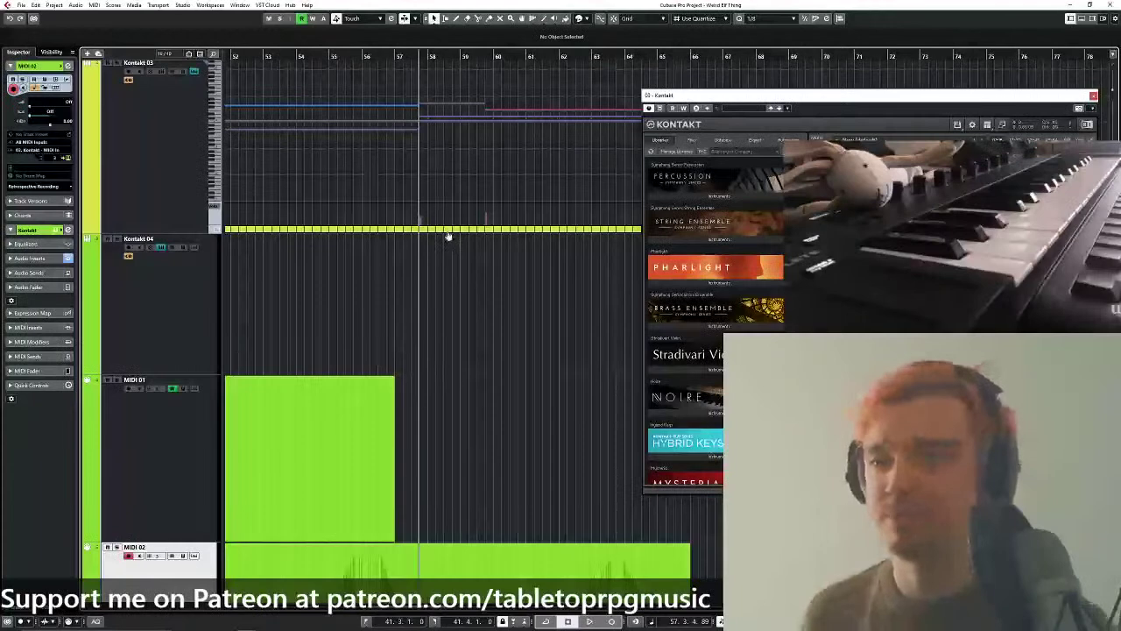
Close the in-place editor on the Kontakt 03 track.
scroll(448, 237, "up", 1)
scroll(459, 279, "down", 4)
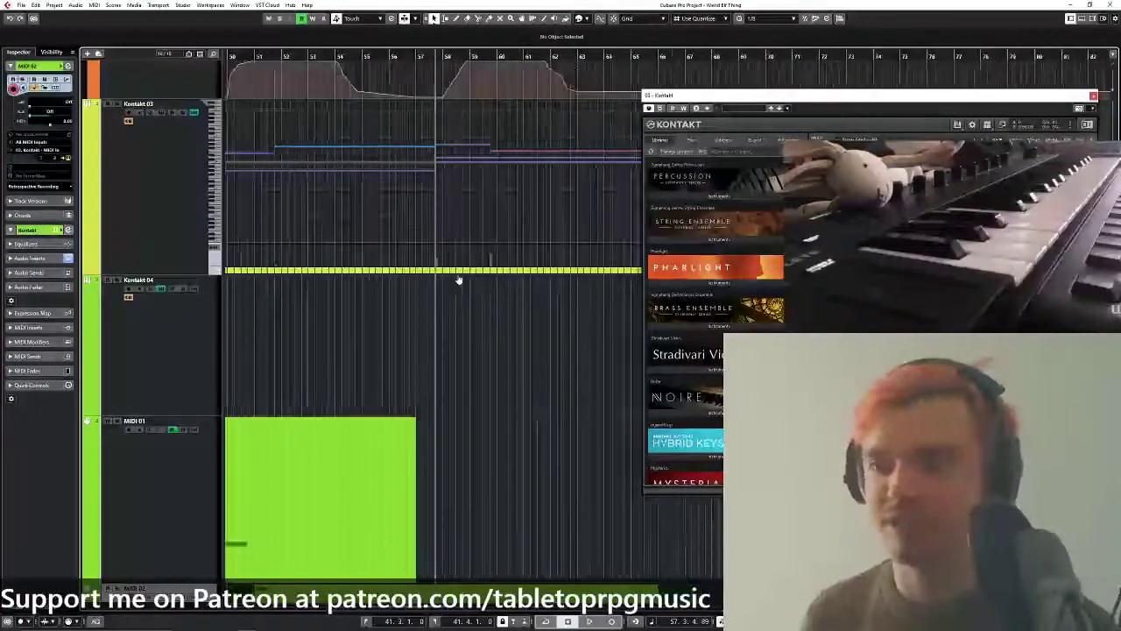
scroll(452, 319, "up", 3)
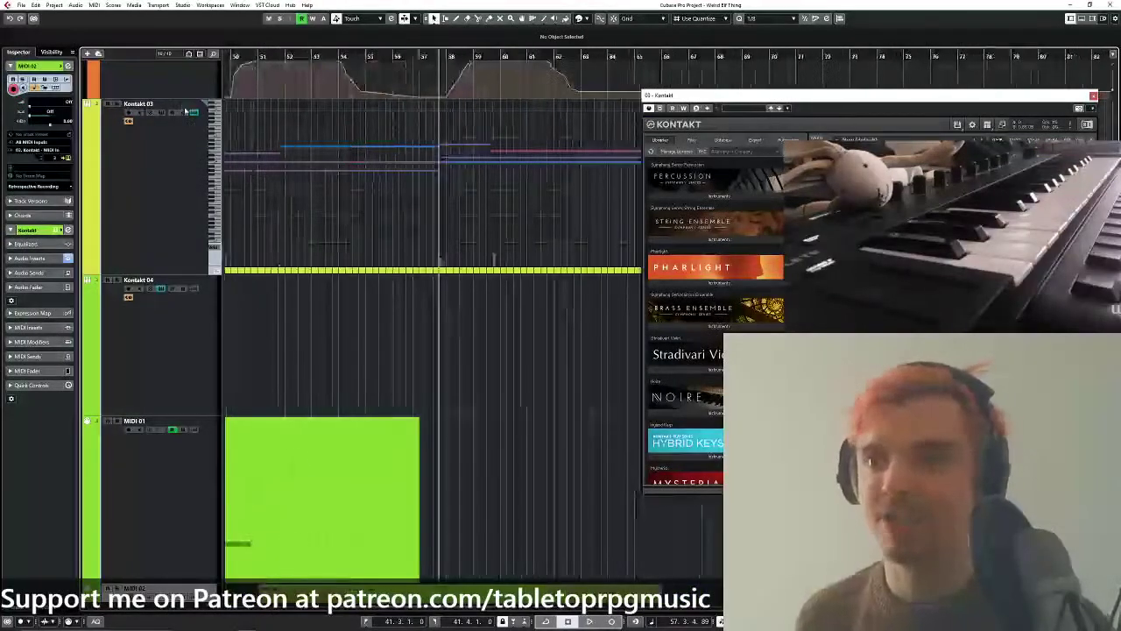
scroll(528, 258, "up", 2)
scroll(473, 316, "down", 2)
scroll(413, 381, "up", 2)
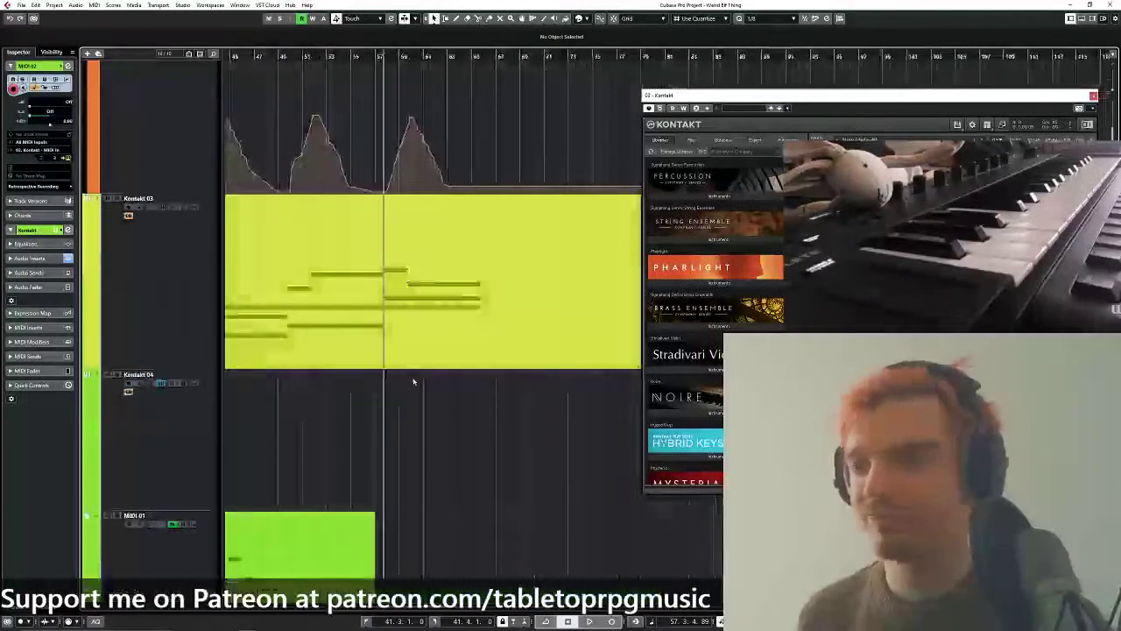
scroll(413, 381, "down", 5)
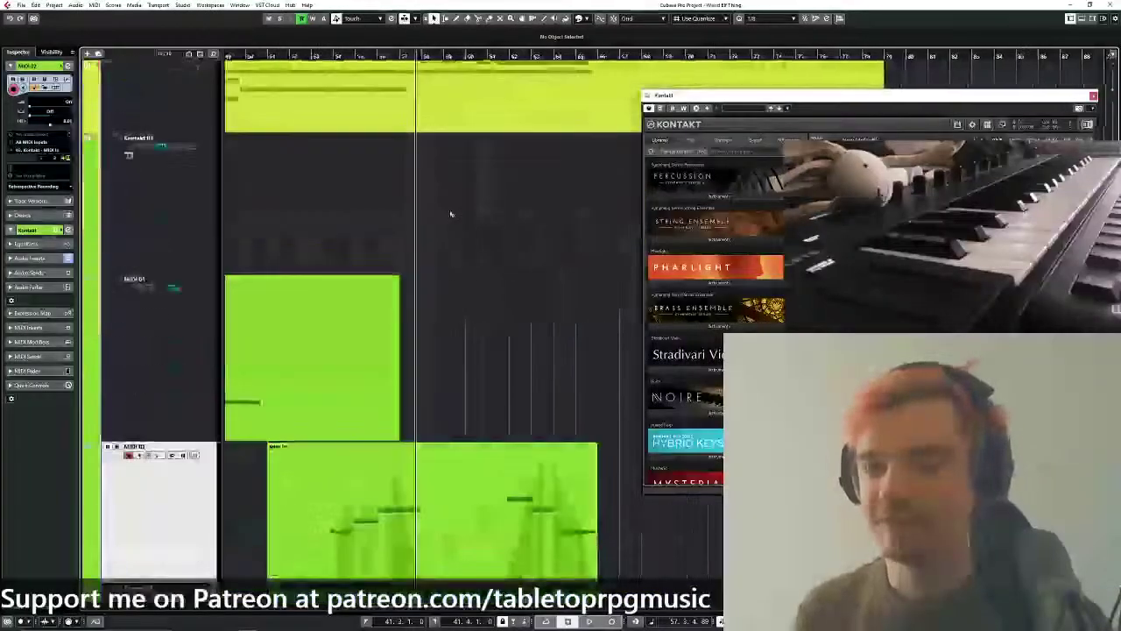
scroll(435, 390, "up", 3)
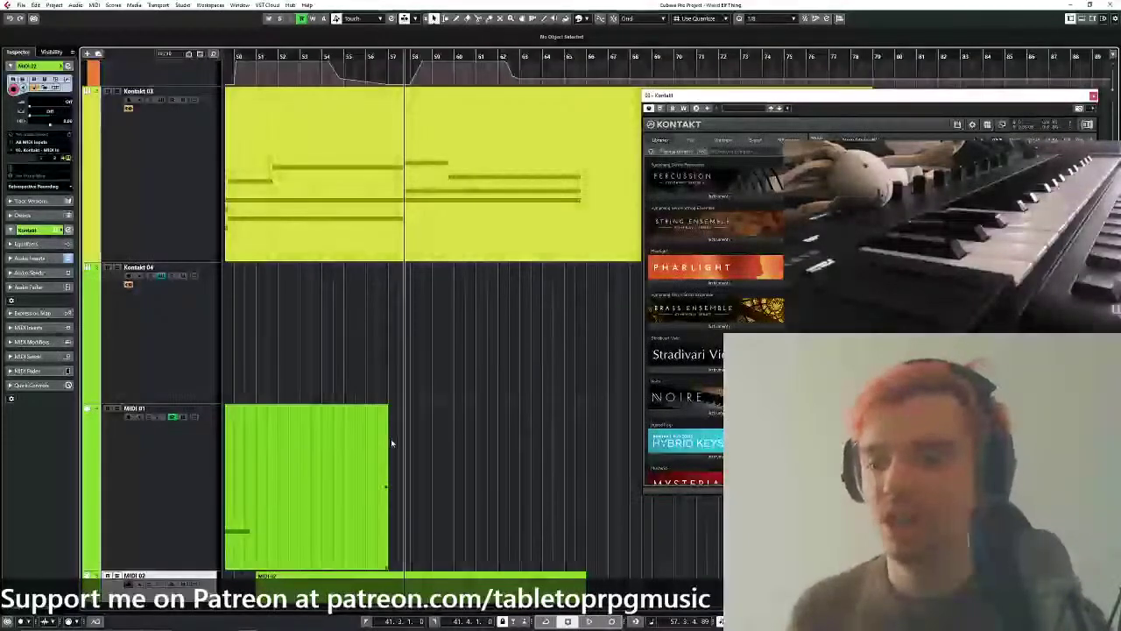
Select the Kontakt 05 track below MIDI 02 to play on it around its second sustained note.
left_click_drag(393, 443, 514, 63)
scroll(441, 270, "down", 4)
scroll(440, 255, "up", 3)
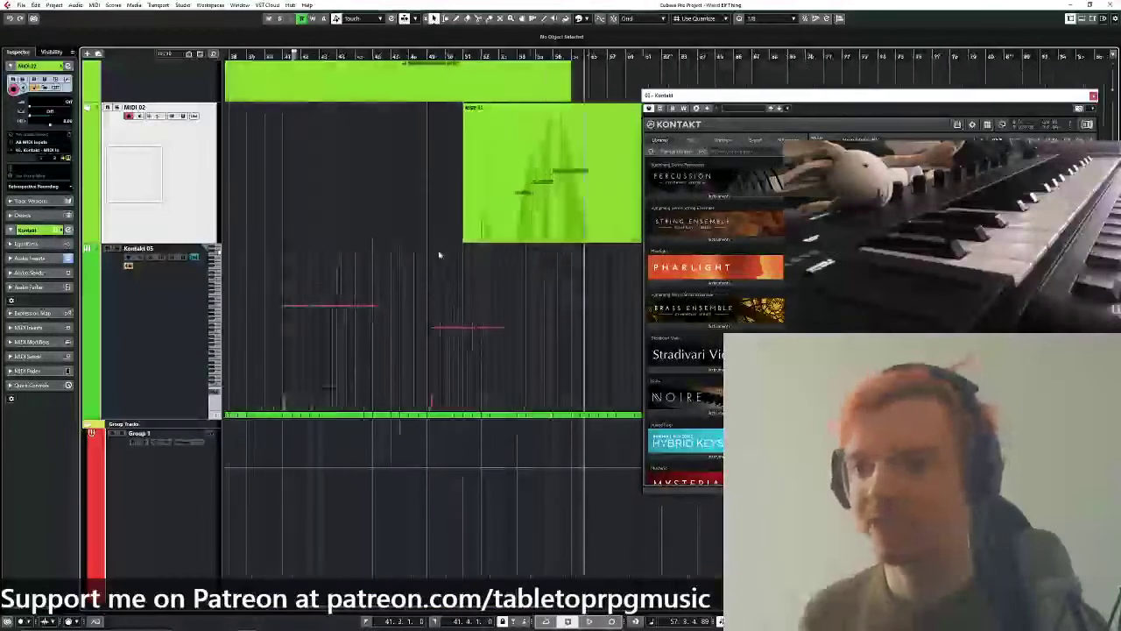
left_click(143, 345)
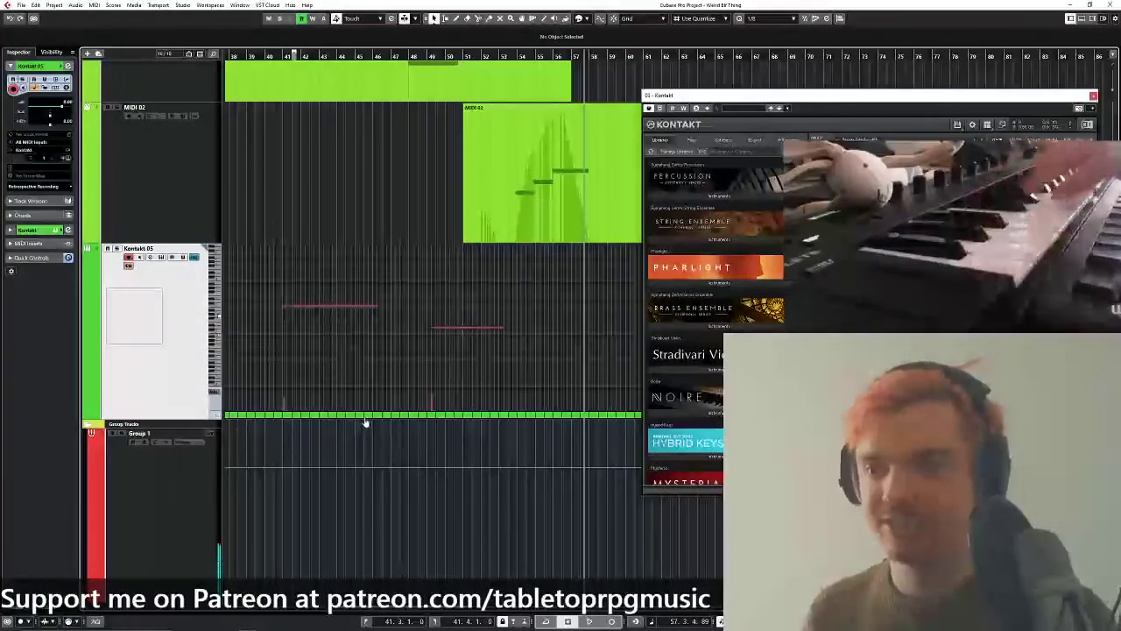
left_click_drag(370, 421, 310, 427)
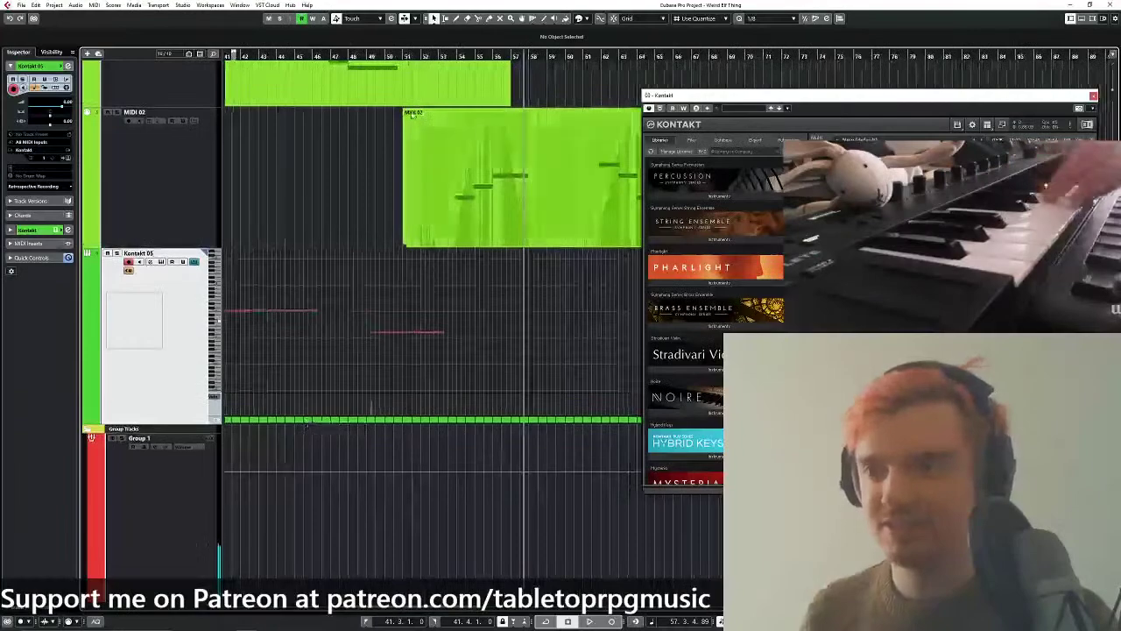
Record a sustained note on Kontakt 05 at the bar 57 chord change, starting the take from about bar 56.
left_click_drag(461, 56, 488, 63)
left_click_drag(515, 113, 337, 413)
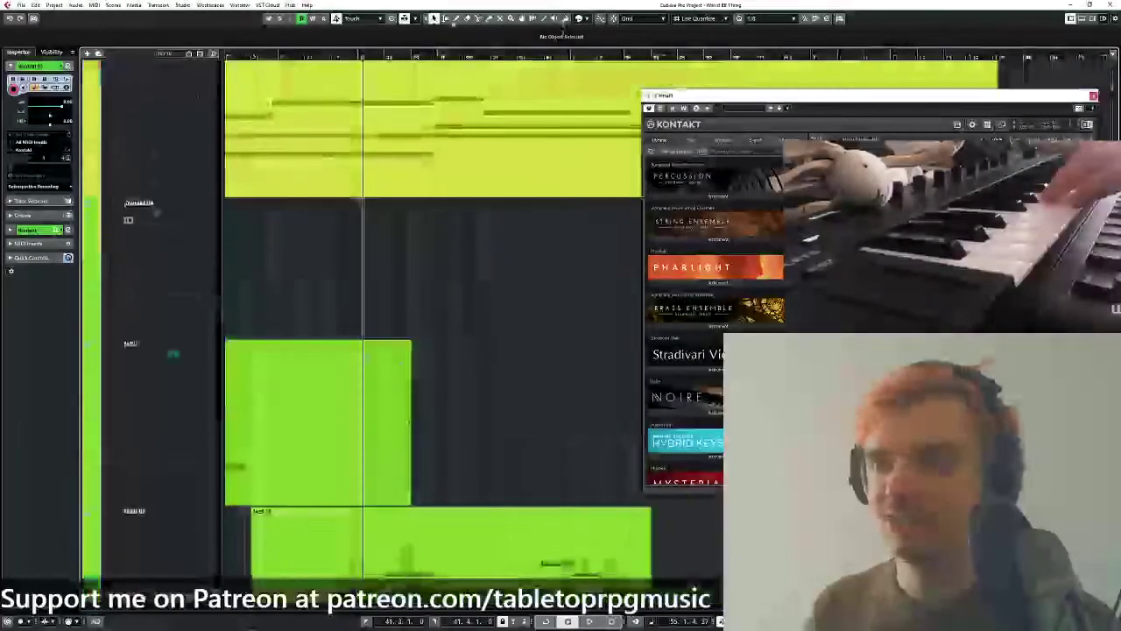
left_click(394, 57)
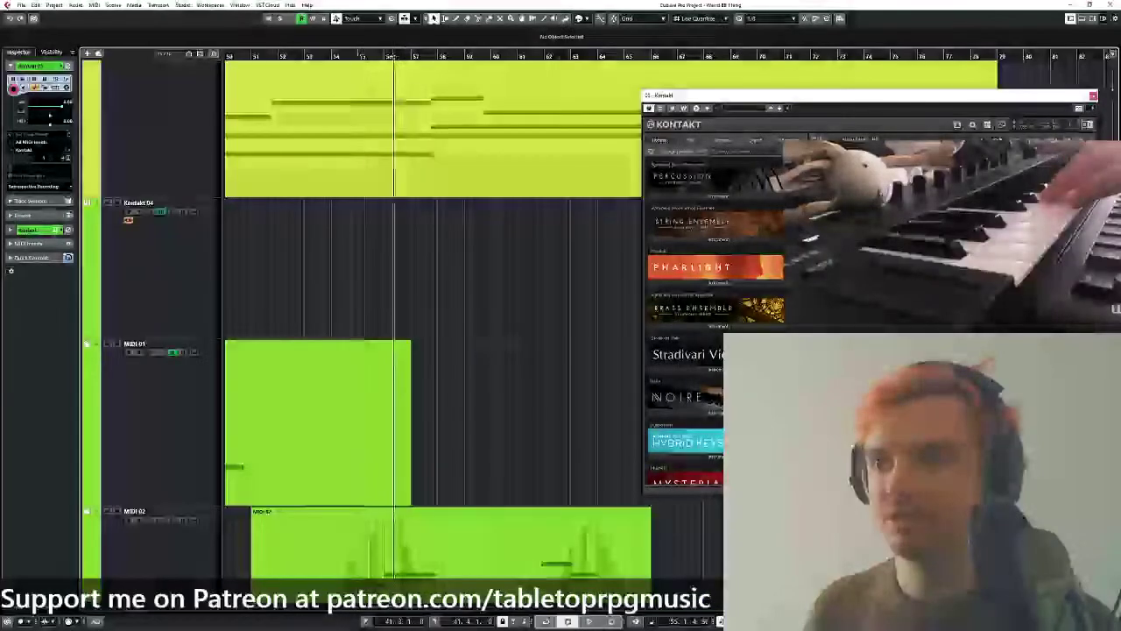
left_click(611, 621)
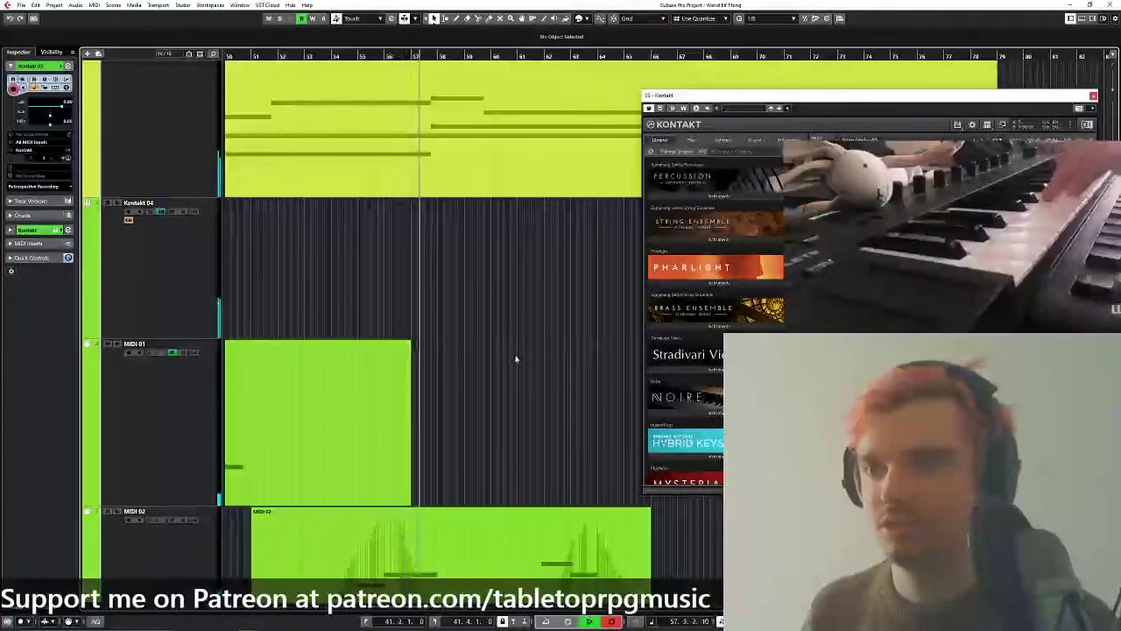
left_click_drag(511, 395, 498, 139)
key("space")
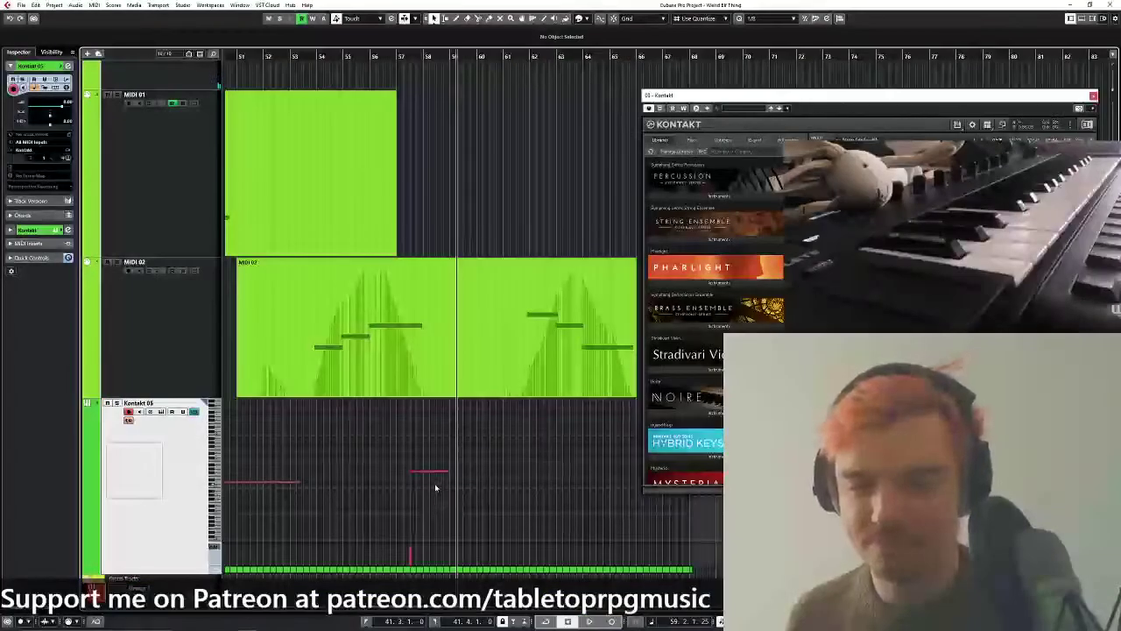
Lengthen the newly recorded Kontakt 05 note to about three bars and start it on beat 3 of bar 57.
left_click(444, 474)
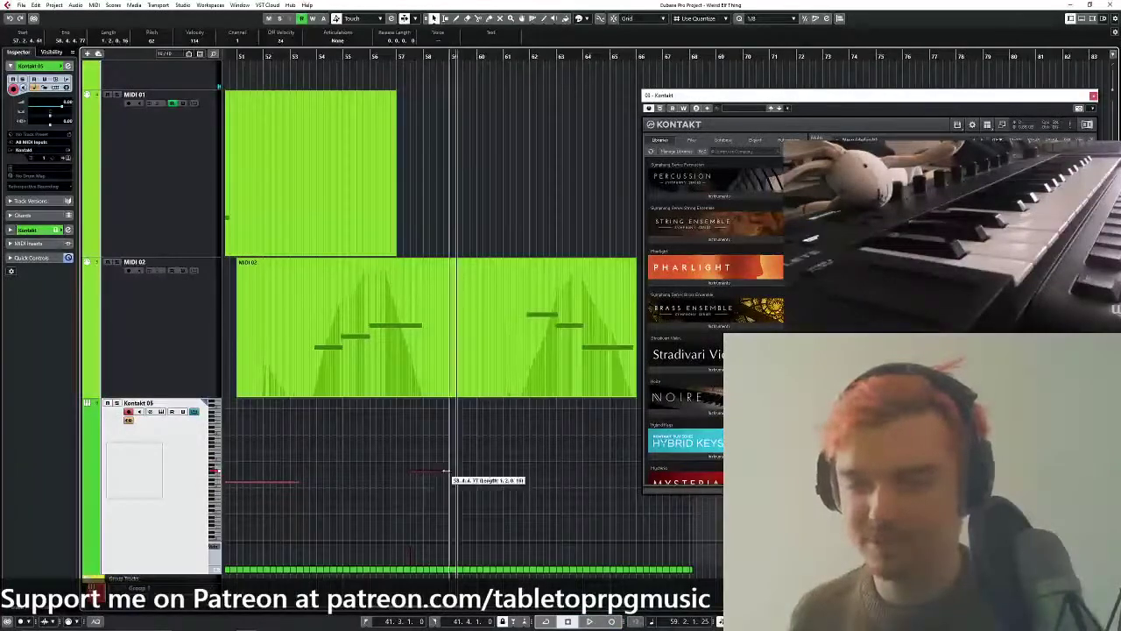
left_click_drag(445, 473, 414, 471)
scroll(384, 482, "up", 3)
scroll(384, 483, "down", 3)
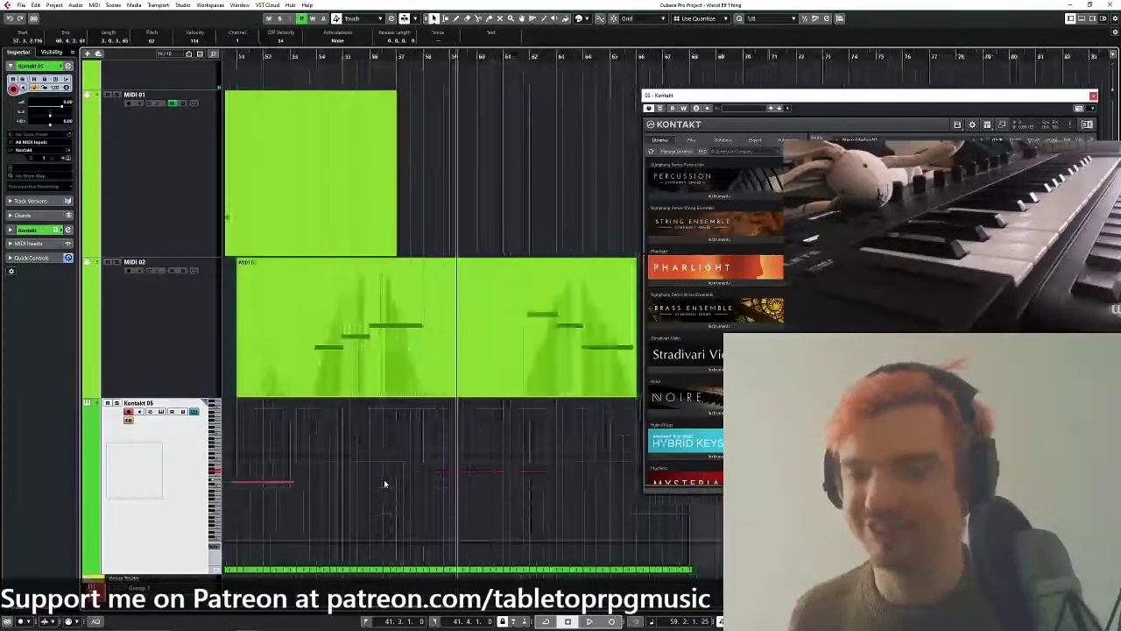
Close Kontakt 05's in-place editor and glue the new take to the track's existing part.
scroll(384, 483, "down", 1)
key("ctrl+shift+i")
right_click(385, 481)
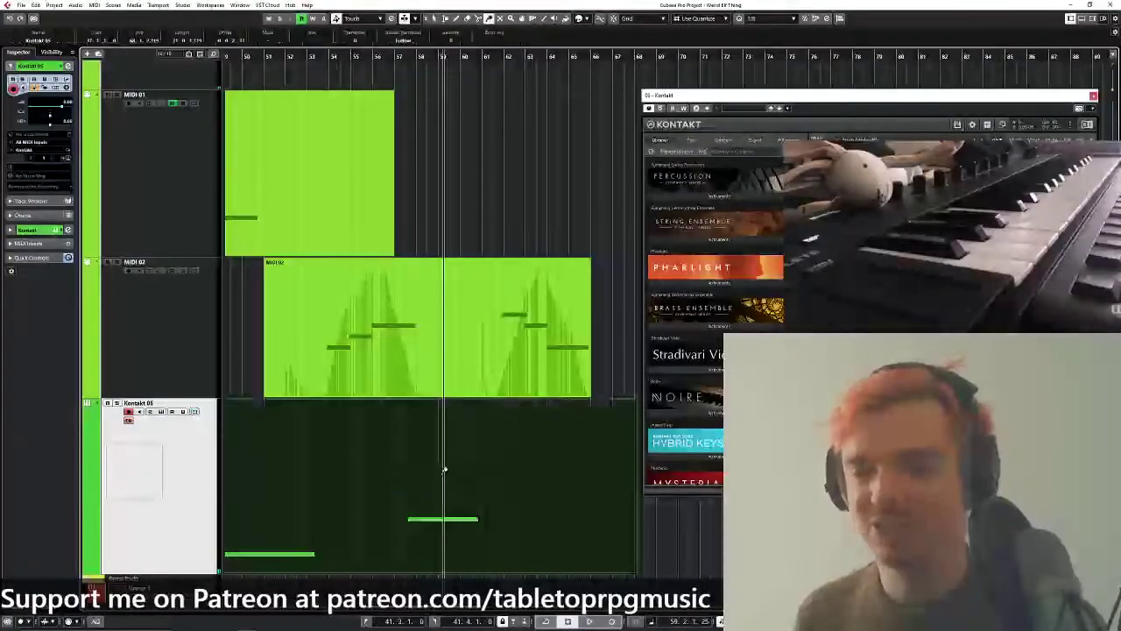
scroll(360, 454, "down", 2)
scroll(543, 370, "down", 3)
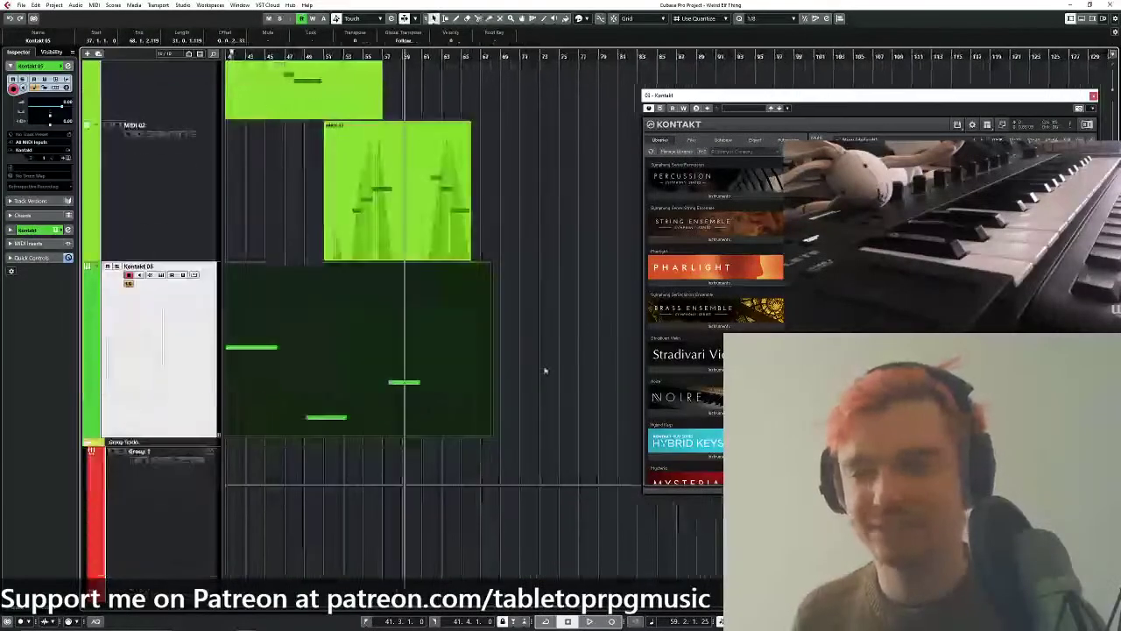
Extend the end of the Kontakt 05 part to about bar 74 and open the part for in-place editing.
left_click(514, 388)
scroll(496, 395, "up", 2)
double_click(479, 432)
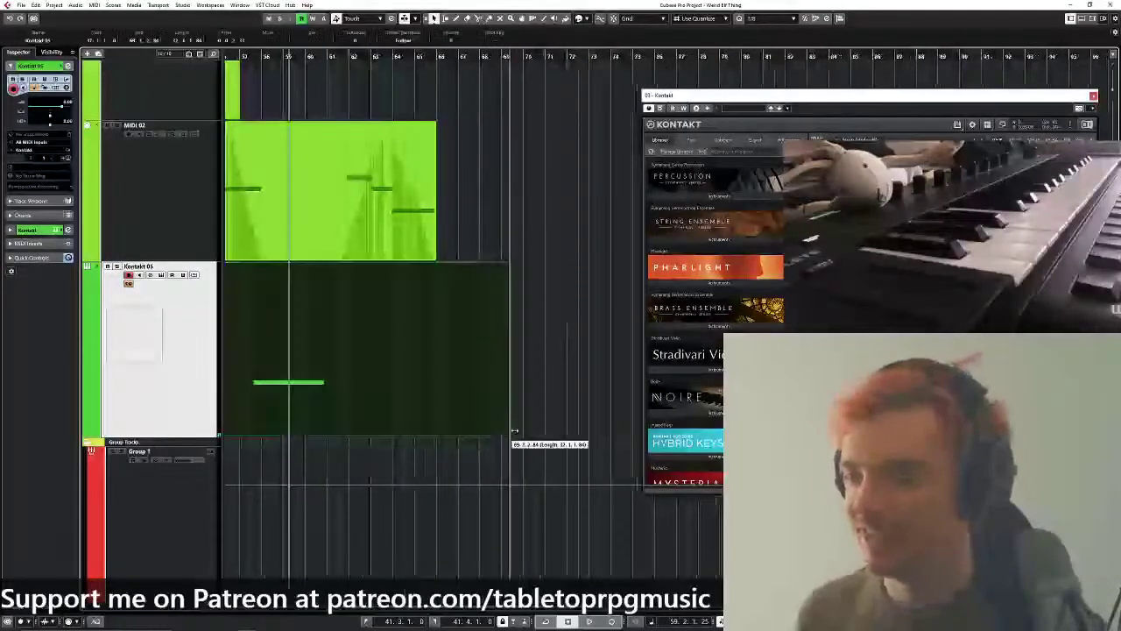
scroll(465, 263, "left", 2)
scroll(423, 400, "up", 5)
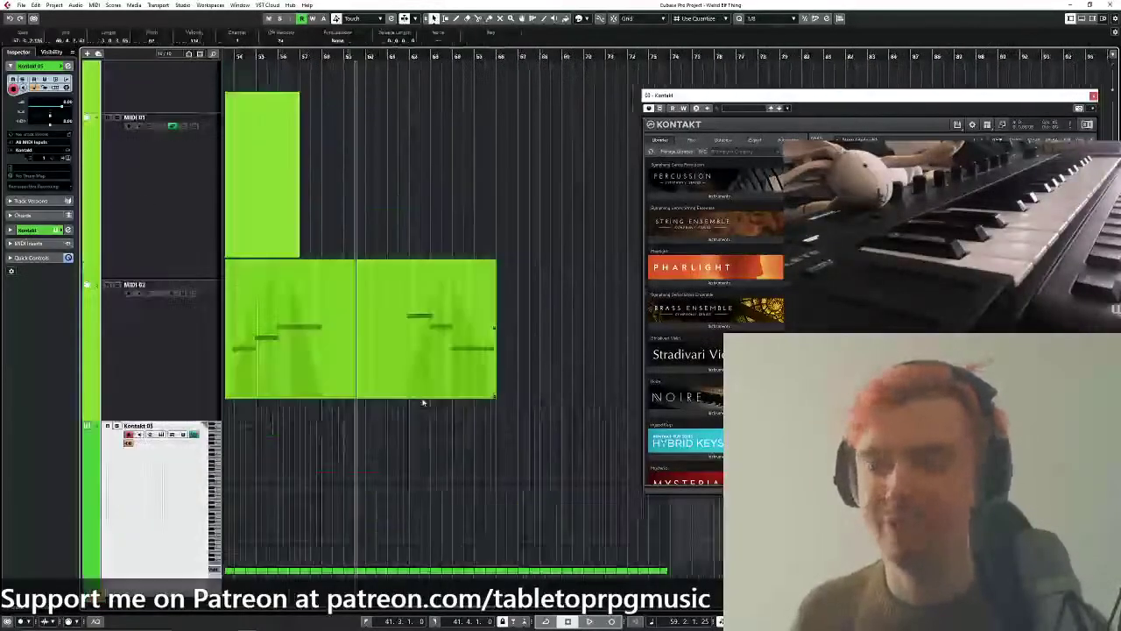
Copy Kontakt 05's sustained note from bar 57 to just before bar 65 at a slightly lower pitch.
scroll(382, 426, "down", 4)
scroll(380, 426, "up", 2)
left_click(396, 404)
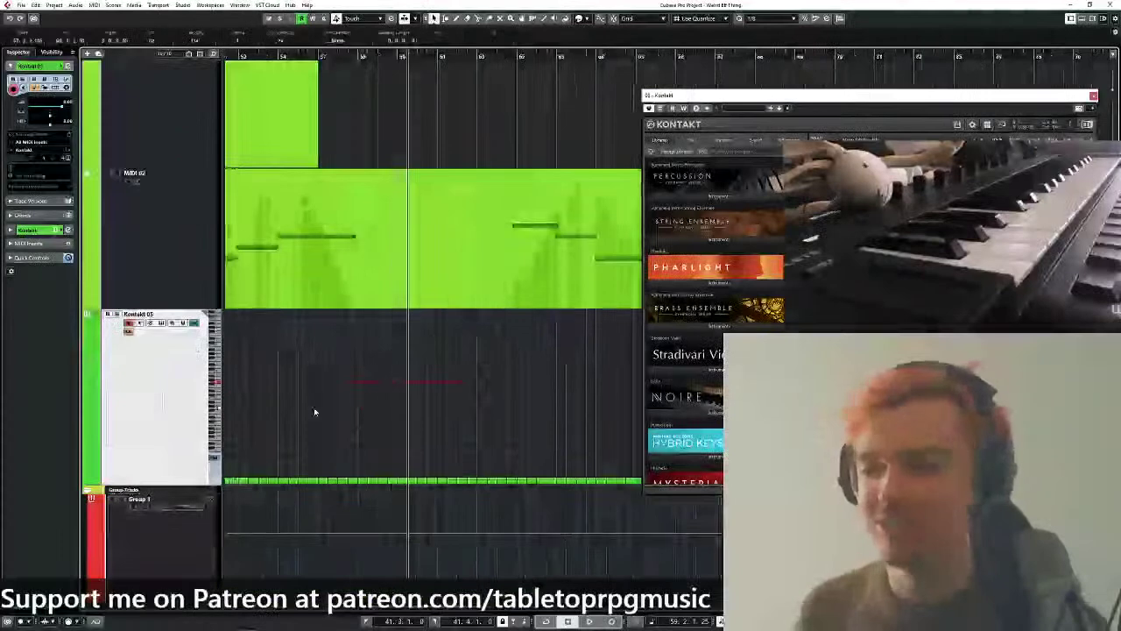
scroll(307, 412, "down", 2)
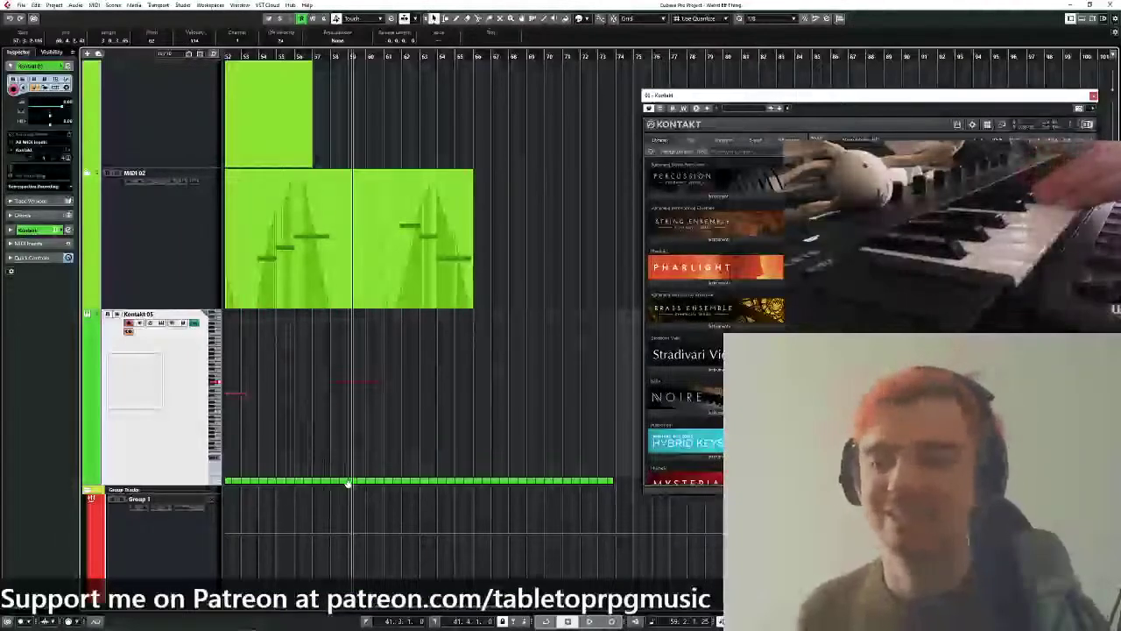
left_click_drag(348, 482, 461, 484)
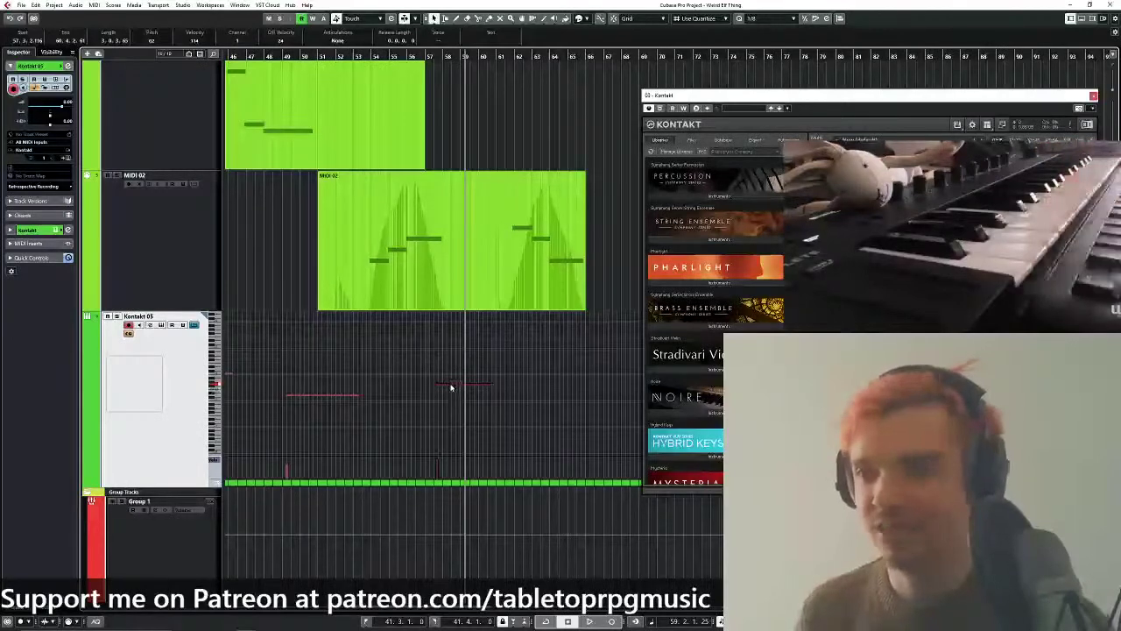
left_click_drag(451, 384, 583, 391)
scroll(383, 430, "down", 2)
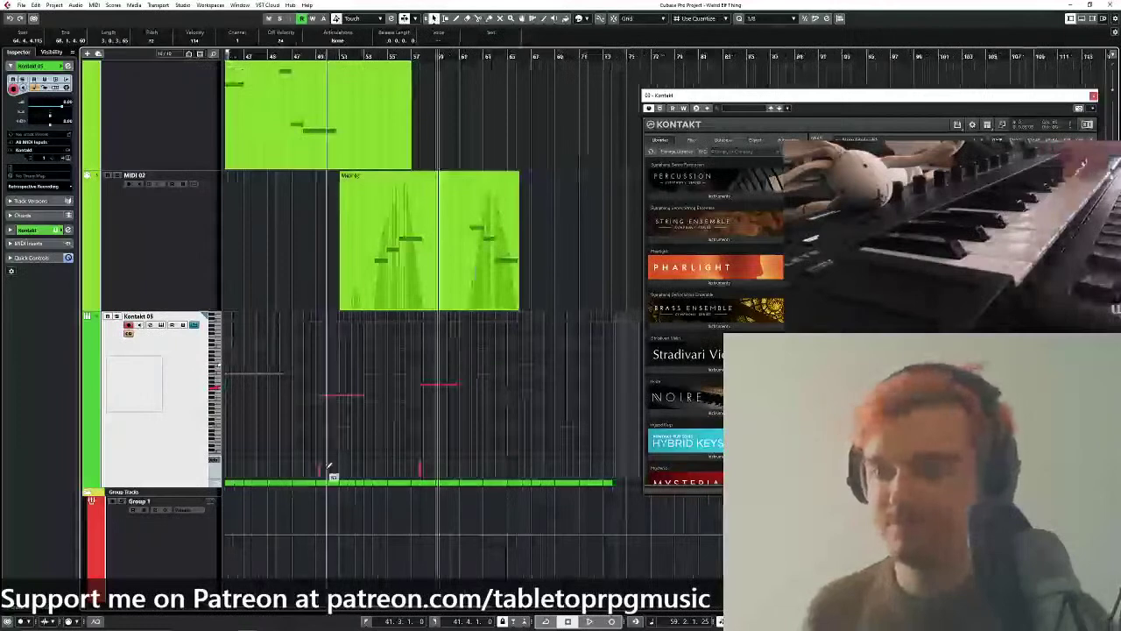
Record higher supporting notes on Kontakt 05 between about bars 39 and 49, starting the take from about bar 37.
left_click_drag(334, 476, 465, 482)
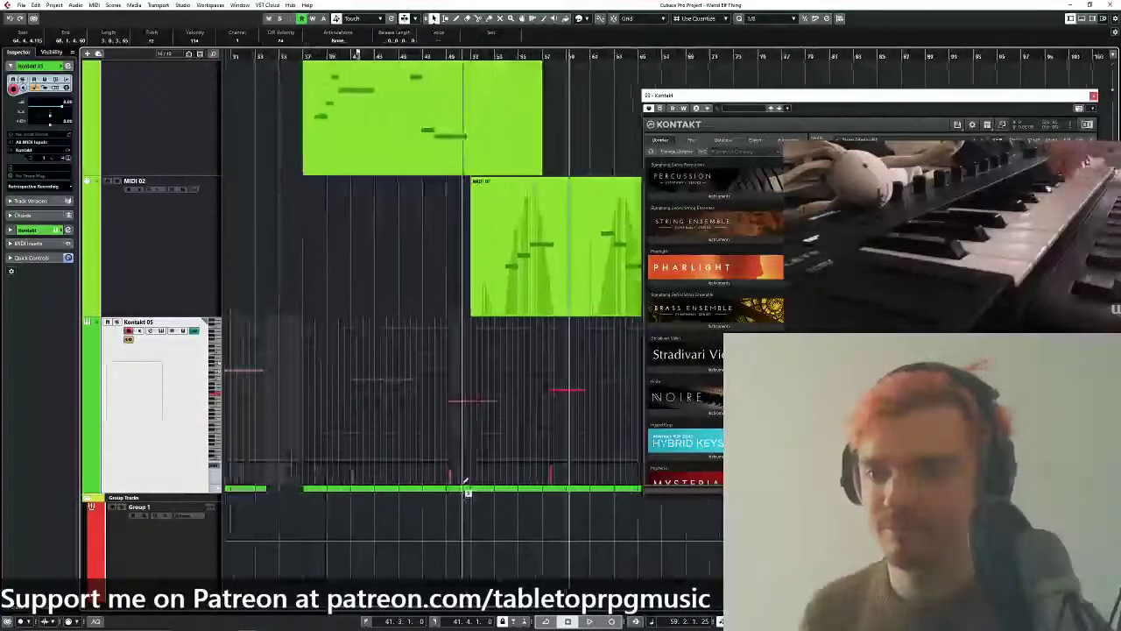
left_click(319, 55)
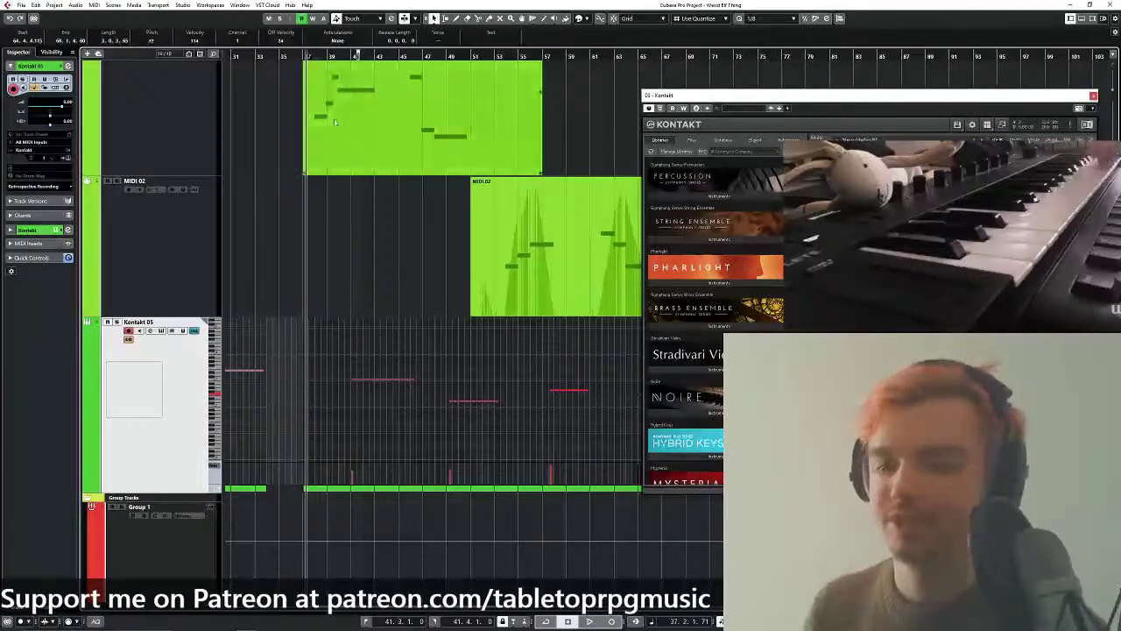
left_click(303, 56)
left_click_drag(361, 250, 519, 235)
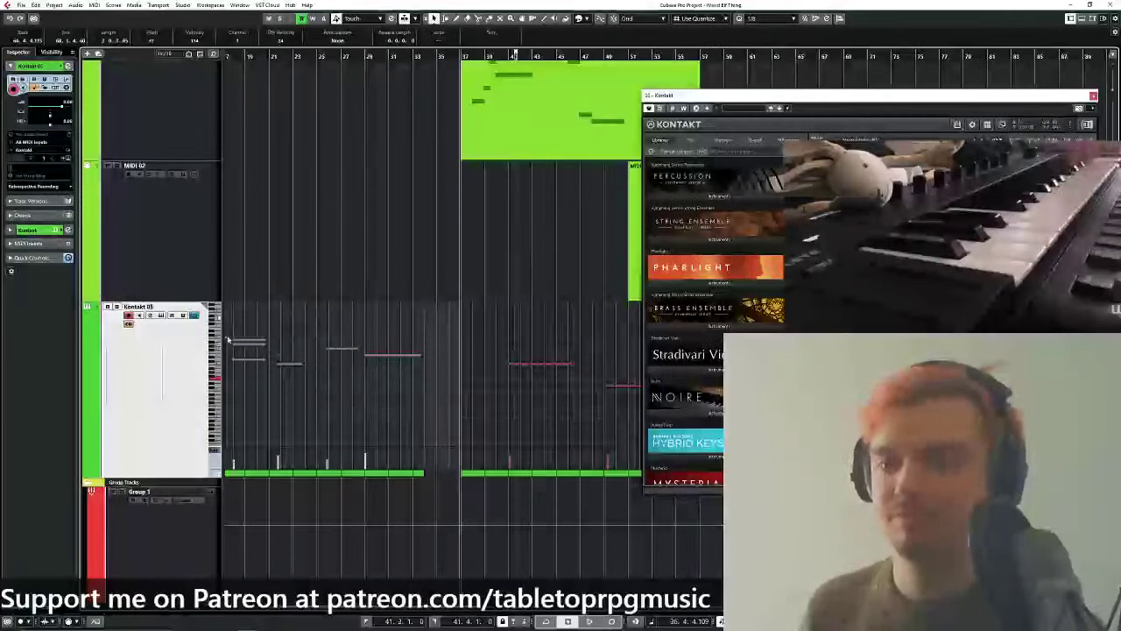
left_click(327, 404)
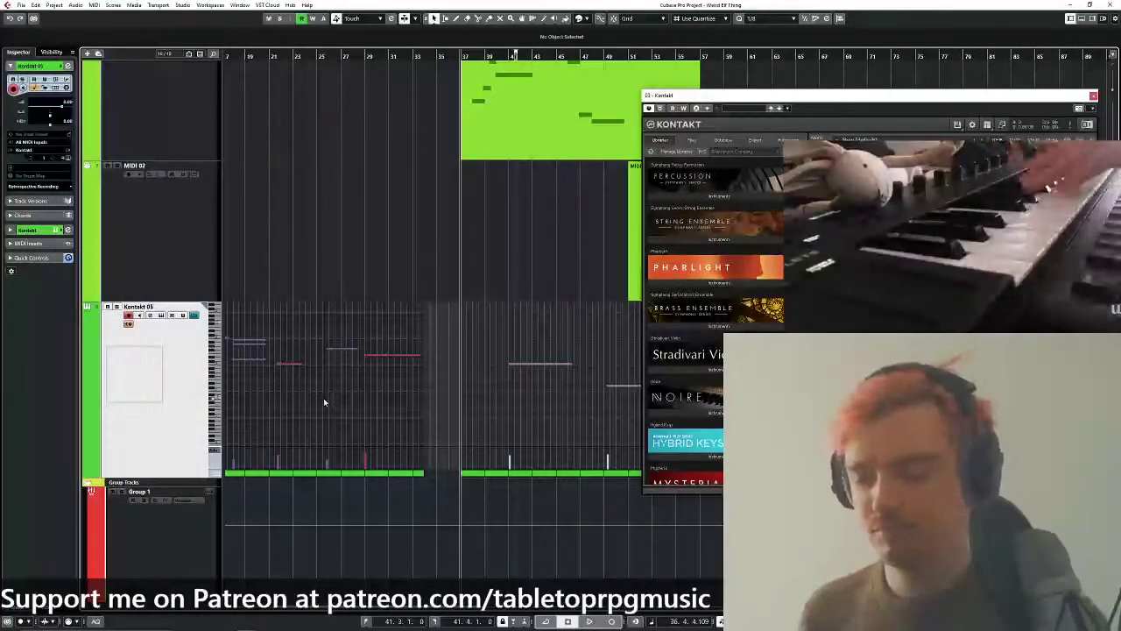
left_click_drag(303, 333, 377, 338)
left_click_drag(359, 232, 310, 179)
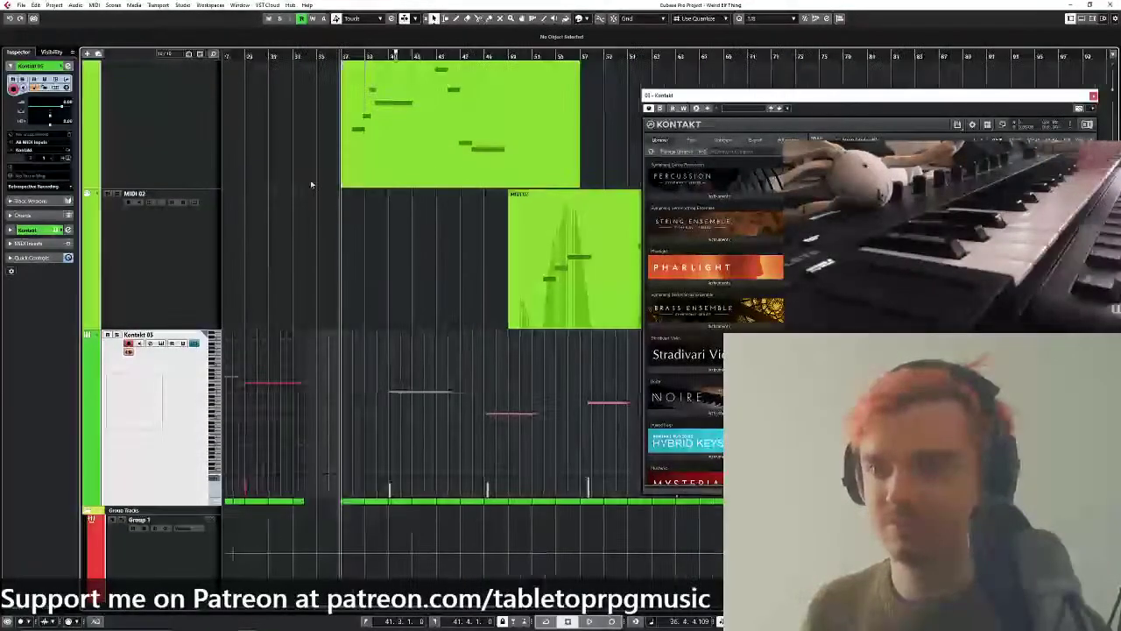
left_click(611, 622)
left_click_drag(417, 237, 444, 456)
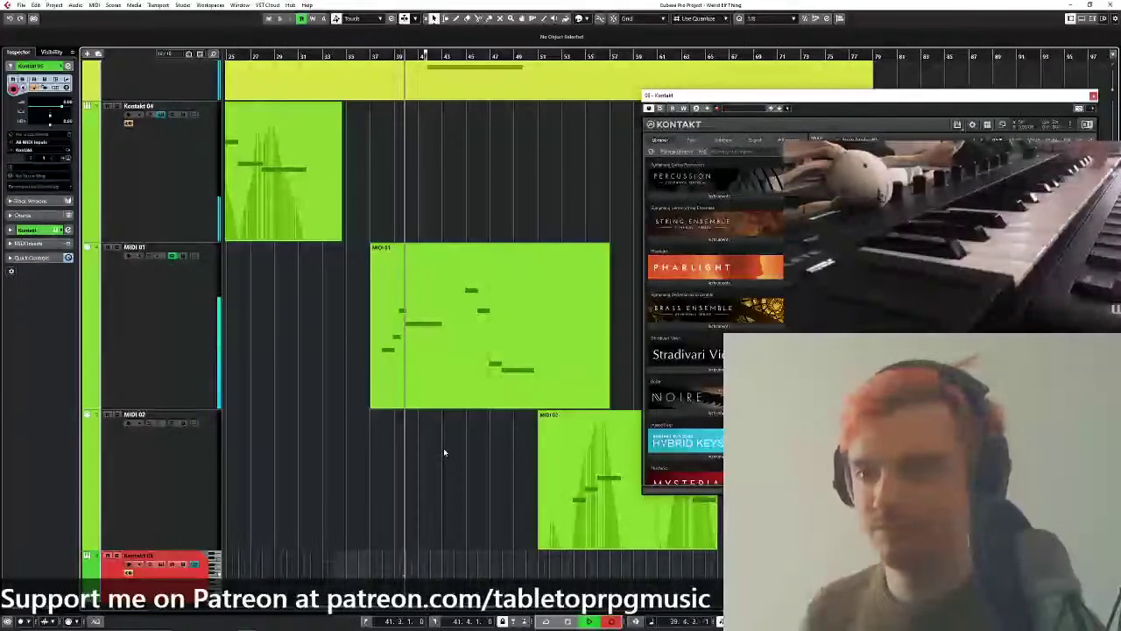
left_click_drag(443, 447, 430, 334)
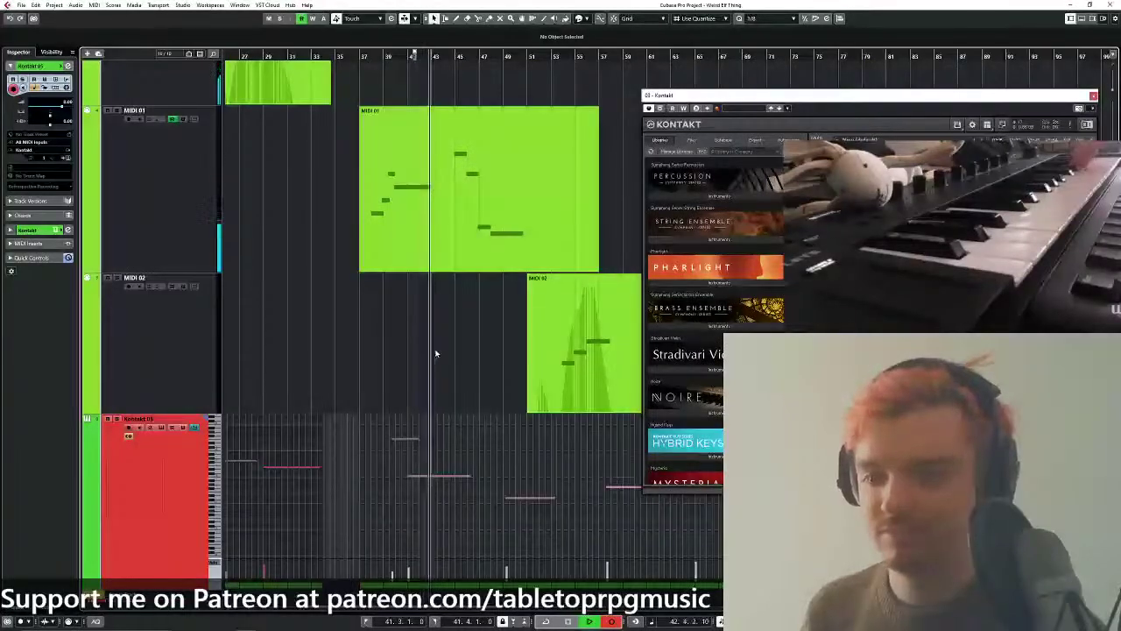
left_click_drag(435, 354, 385, 382)
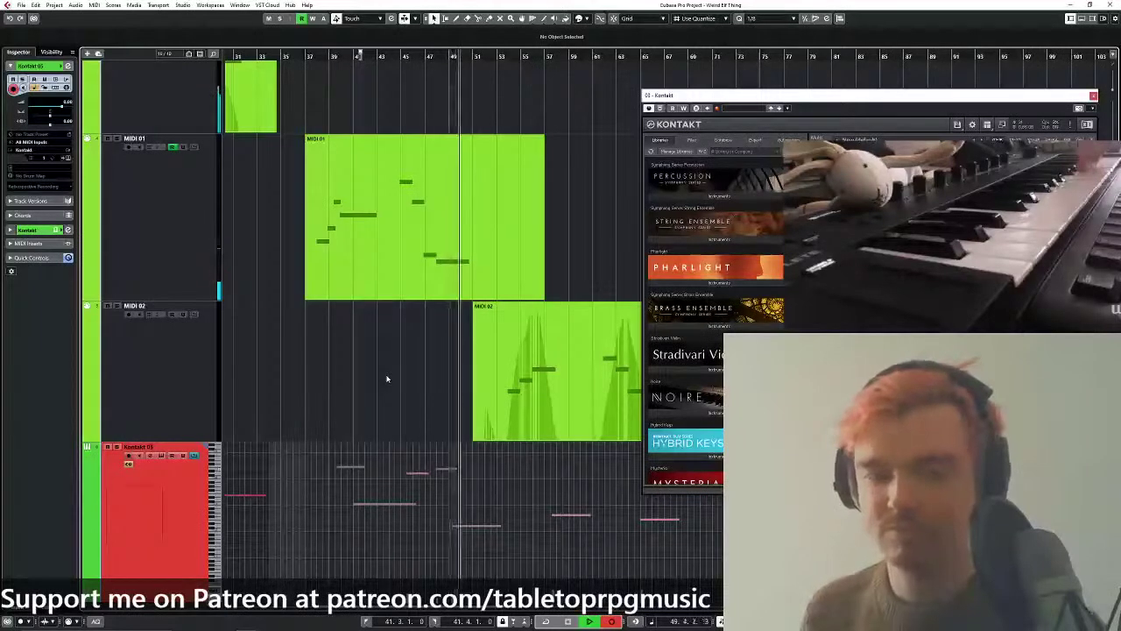
key("space")
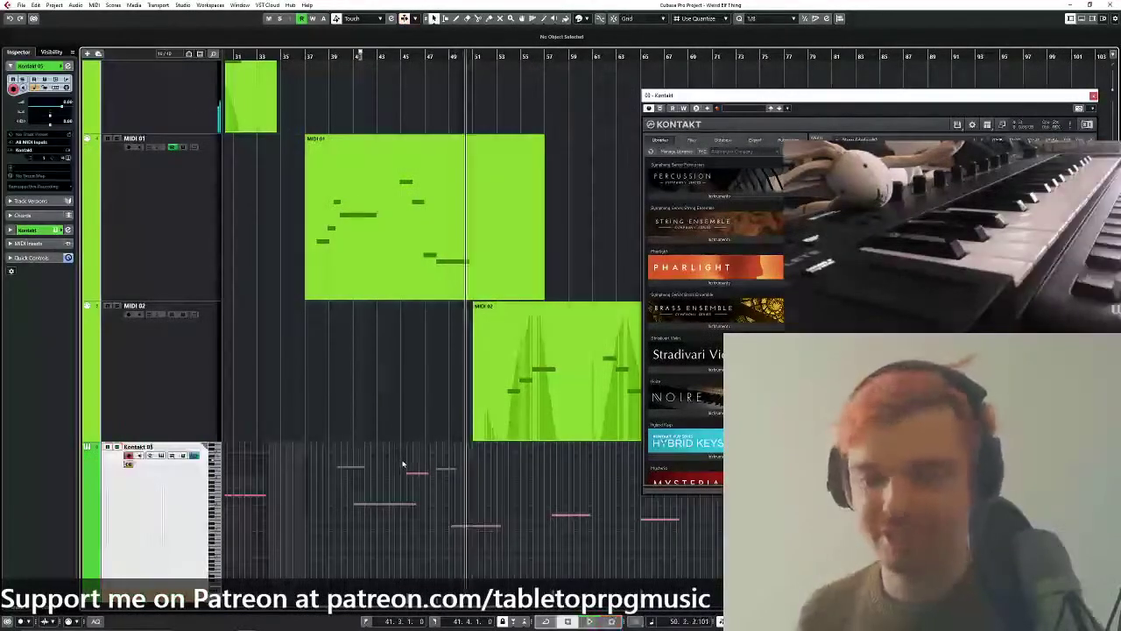
Remove the newly recorded Kontakt 05 note at bar 45 and close the track's in-place editor.
scroll(455, 280, "down", 3)
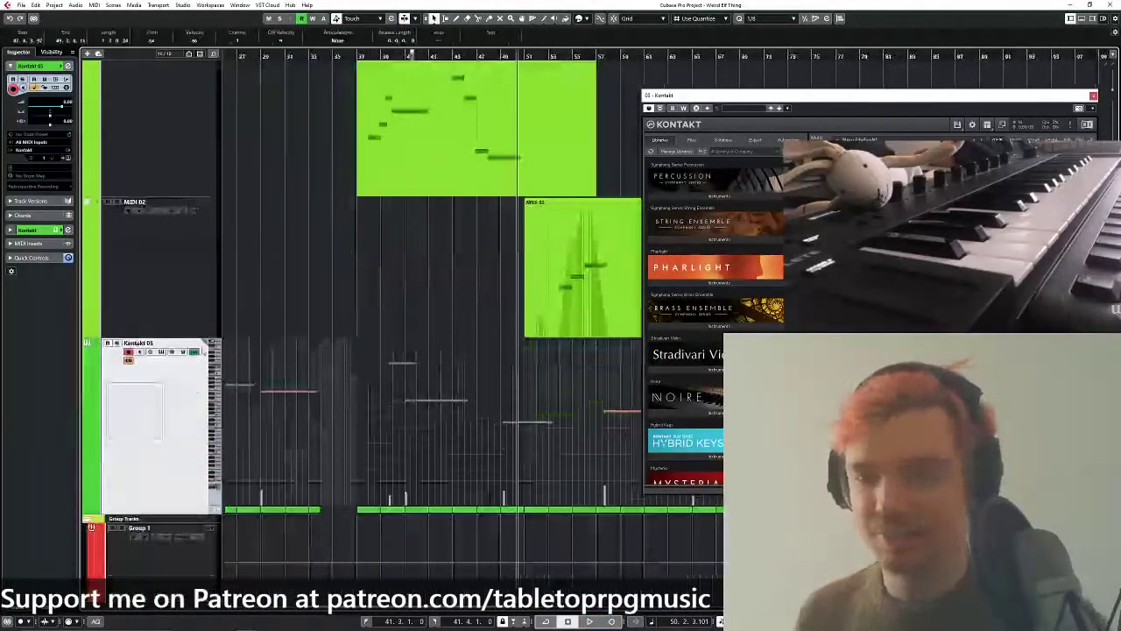
scroll(434, 337, "down", 2)
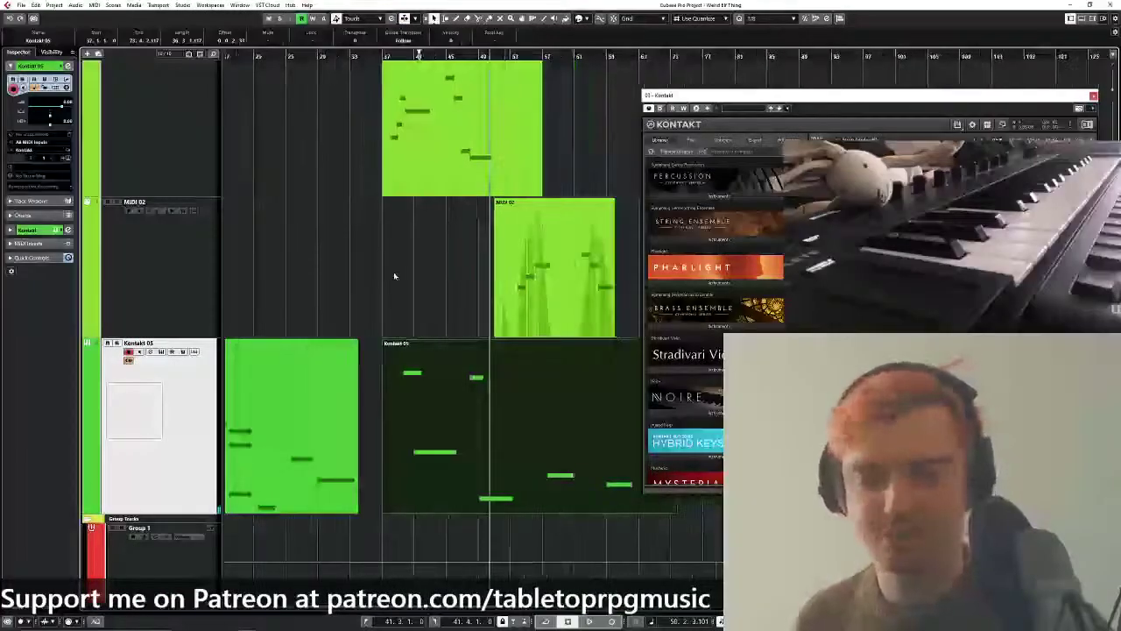
right_click(415, 303)
left_click_drag(414, 300, 307, 344)
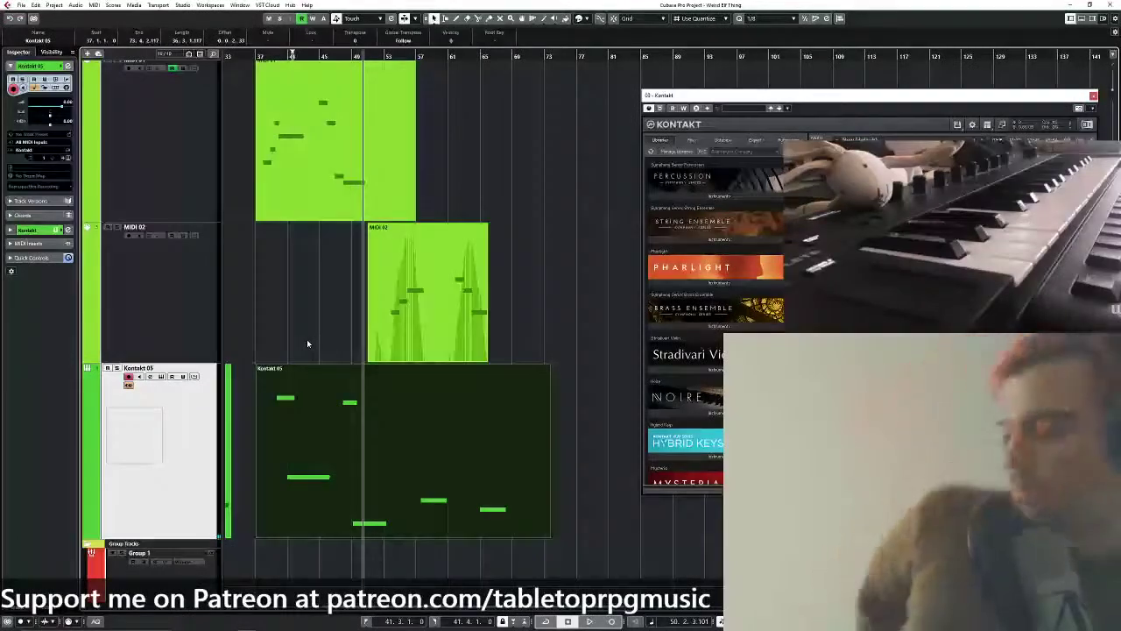
Place the project cursor just before bar 45 and examine how MIDI 01's second phrase lines up with the Kontakt 05 notes and the chords.
scroll(307, 343, "up", 3)
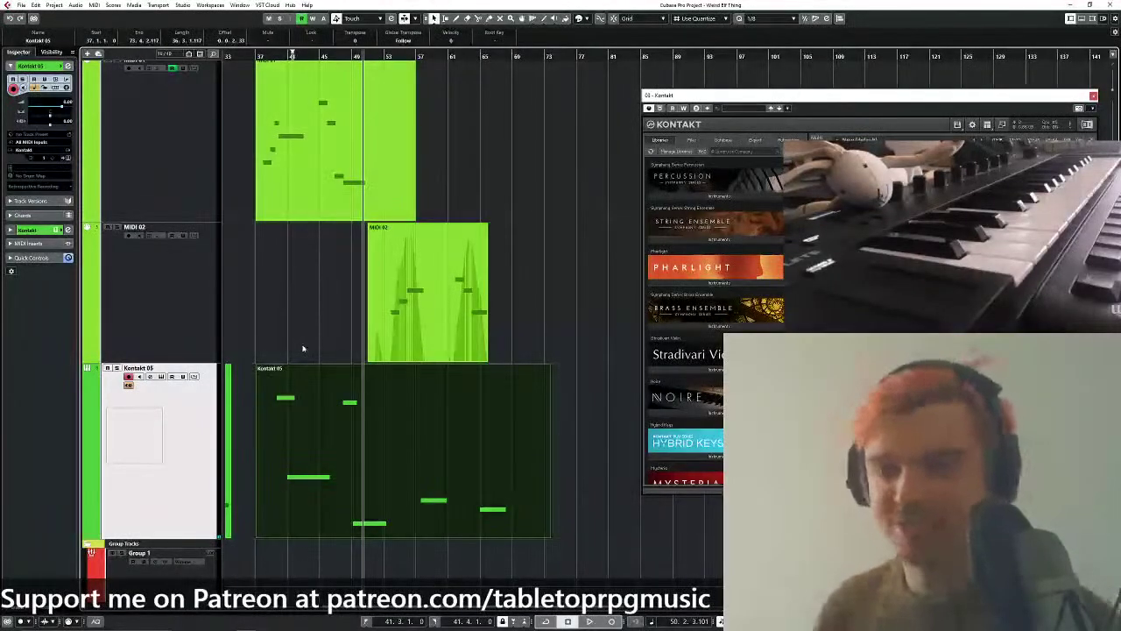
scroll(353, 343, "up", 2)
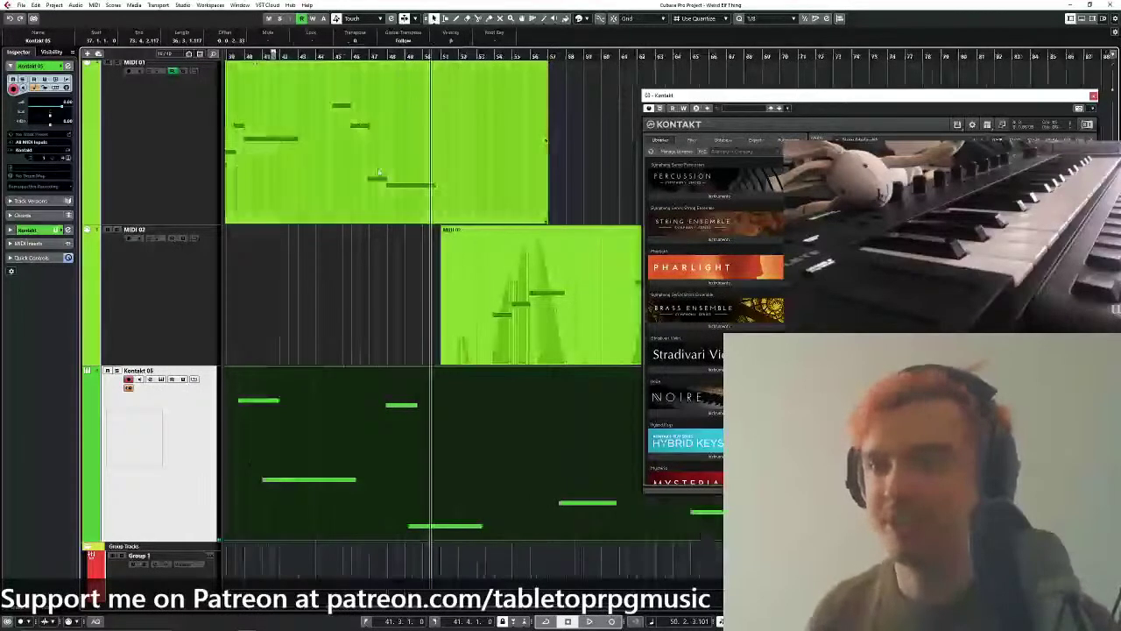
scroll(393, 318, "left", 2)
scroll(392, 318, "up", 1)
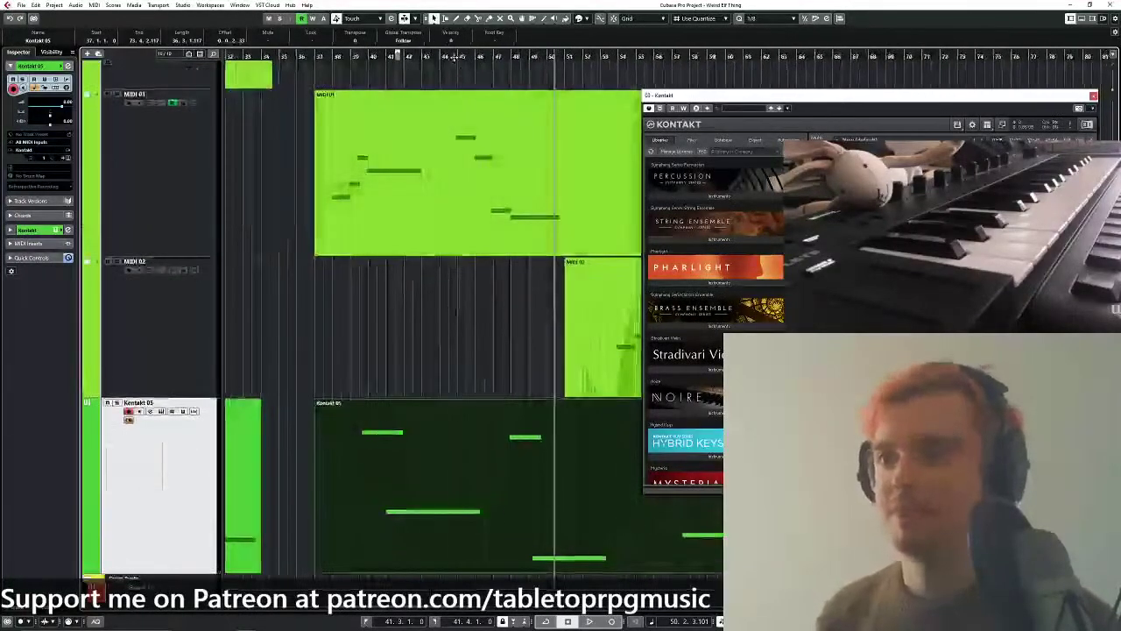
left_click(455, 57)
scroll(505, 327, "right", 2)
scroll(505, 327, "up", 1)
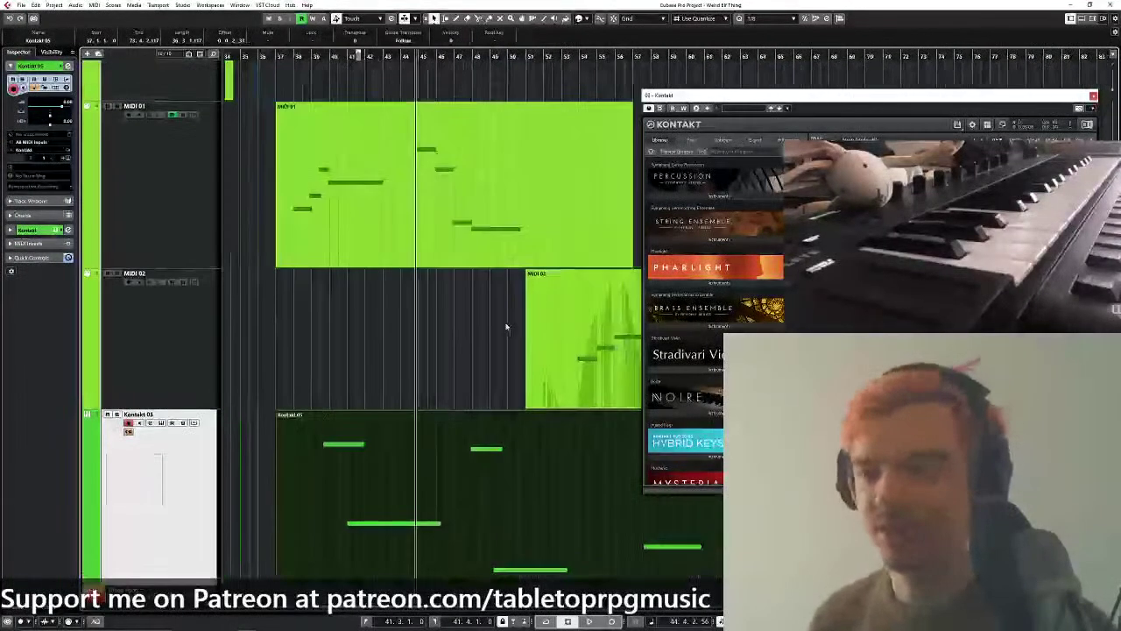
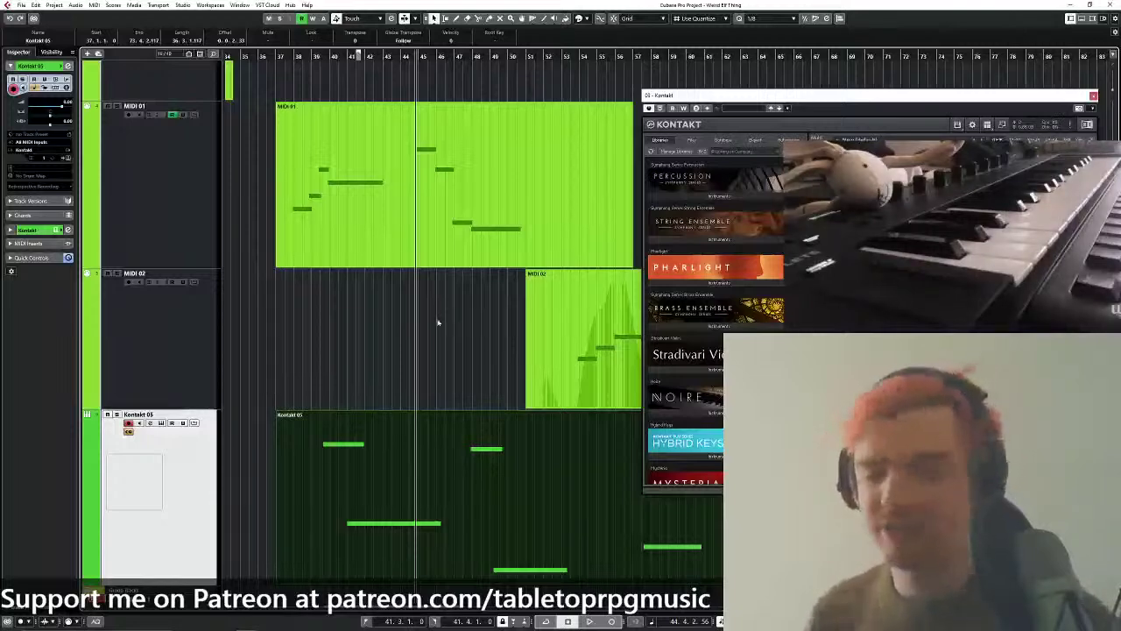
scroll(438, 322, "up", 6)
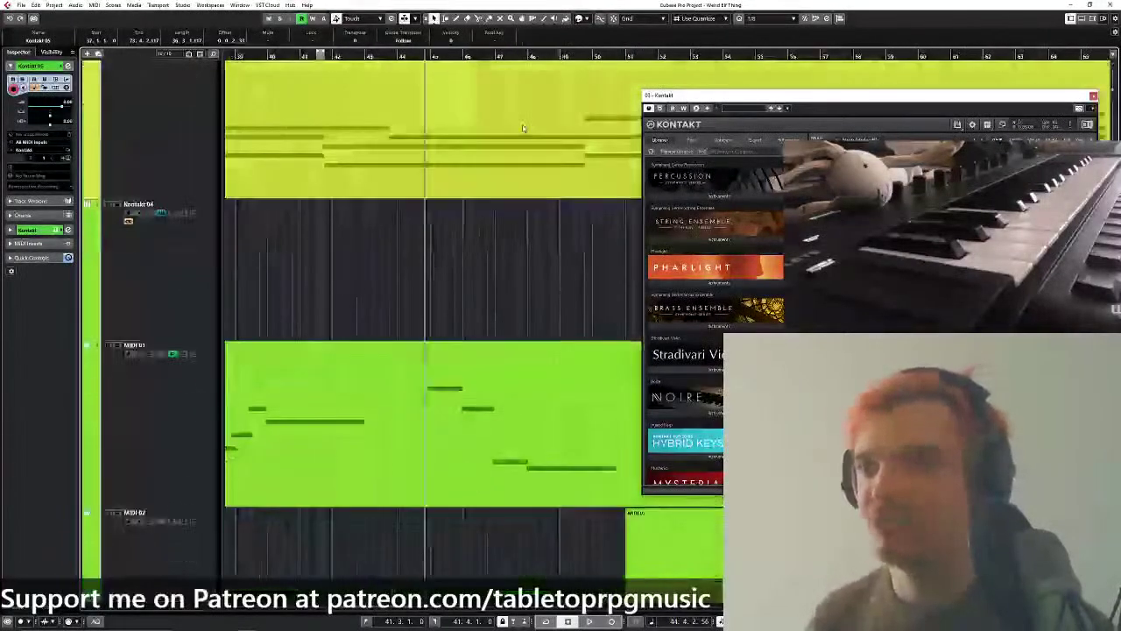
left_click(449, 344)
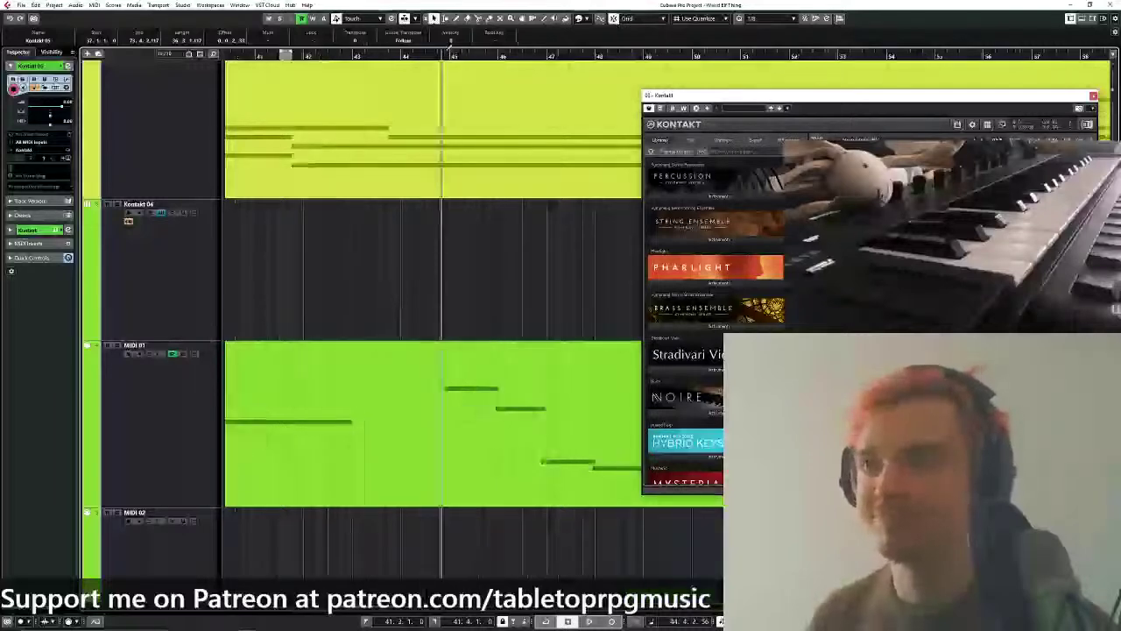
scroll(447, 132, "down", 3)
scroll(453, 194, "down", 3)
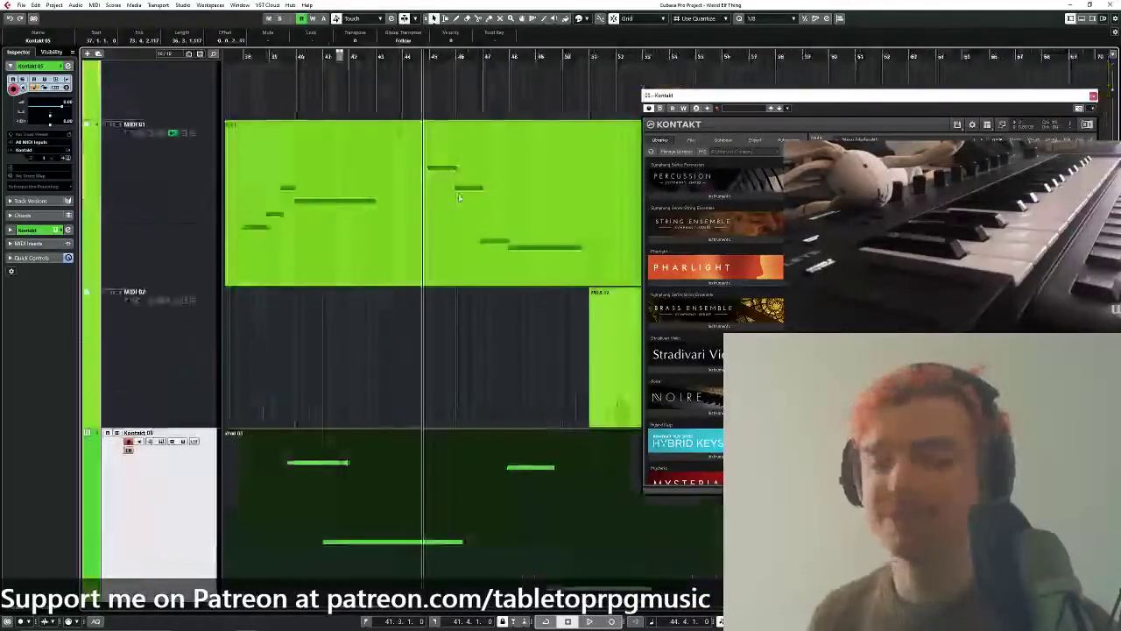
Compare the MIDI 01, MIDI 02 and Kontakt 05 phrases with the sustained chords and automation from about bar 37 onward.
scroll(470, 219, "up", 6)
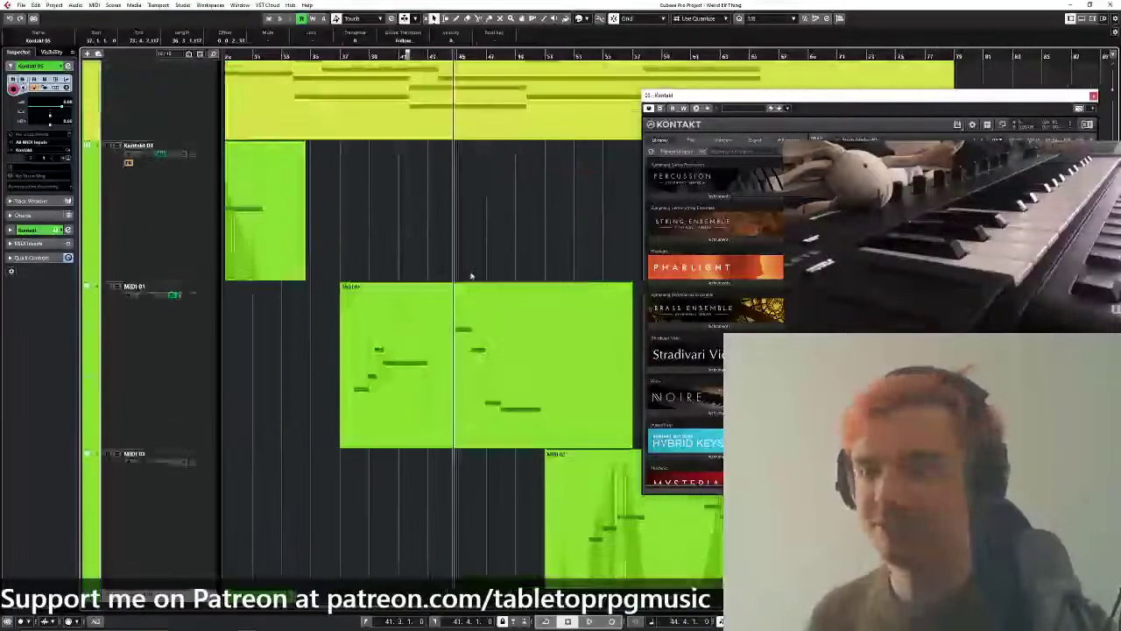
scroll(483, 333, "down", 5)
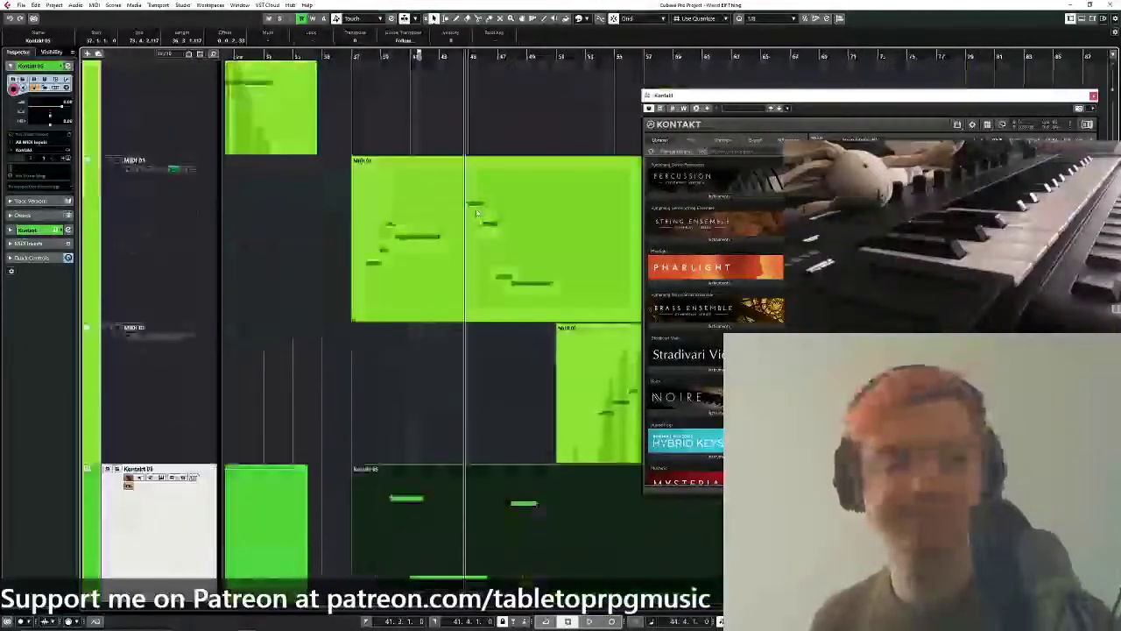
scroll(456, 365, "down", 2)
scroll(454, 303, "down", 2)
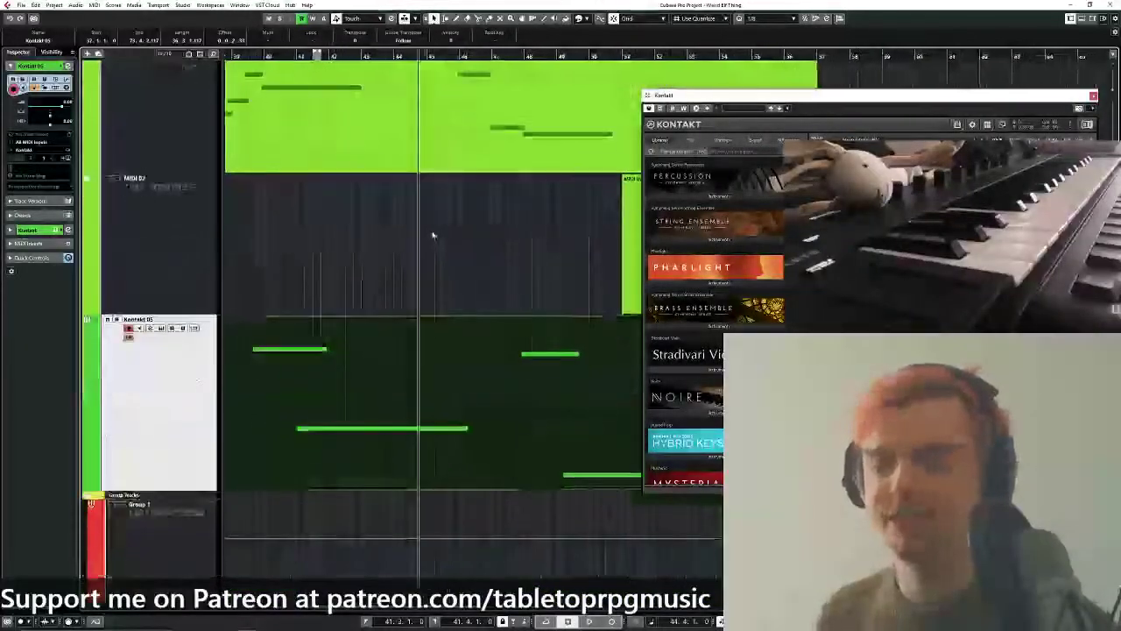
scroll(338, 320, "up", 5)
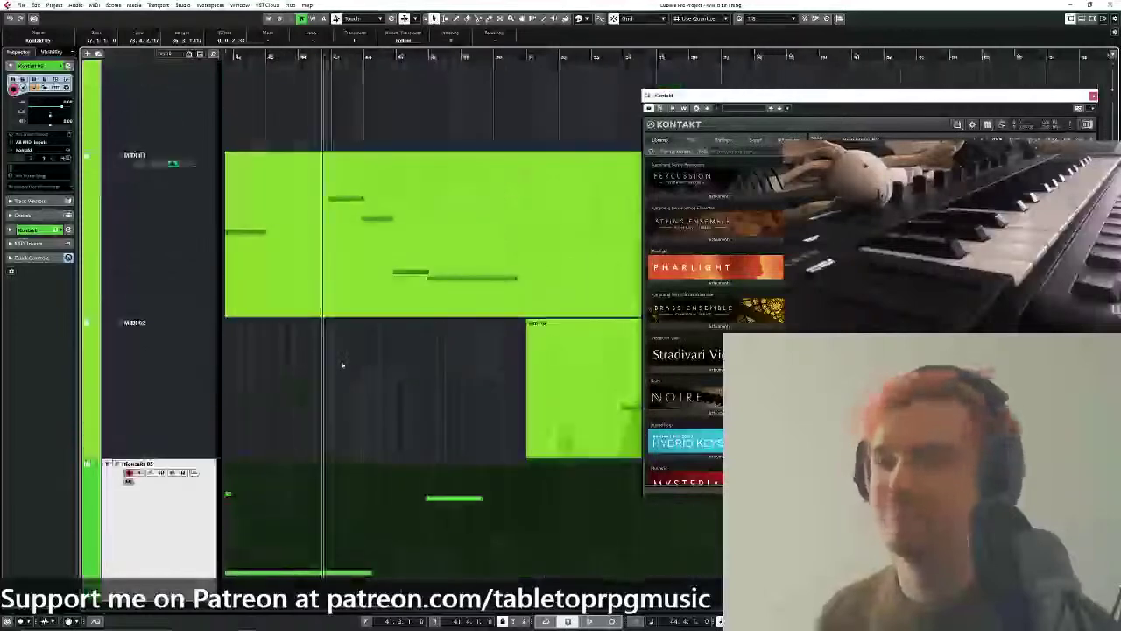
scroll(381, 402, "down", 4)
scroll(425, 456, "up", 13)
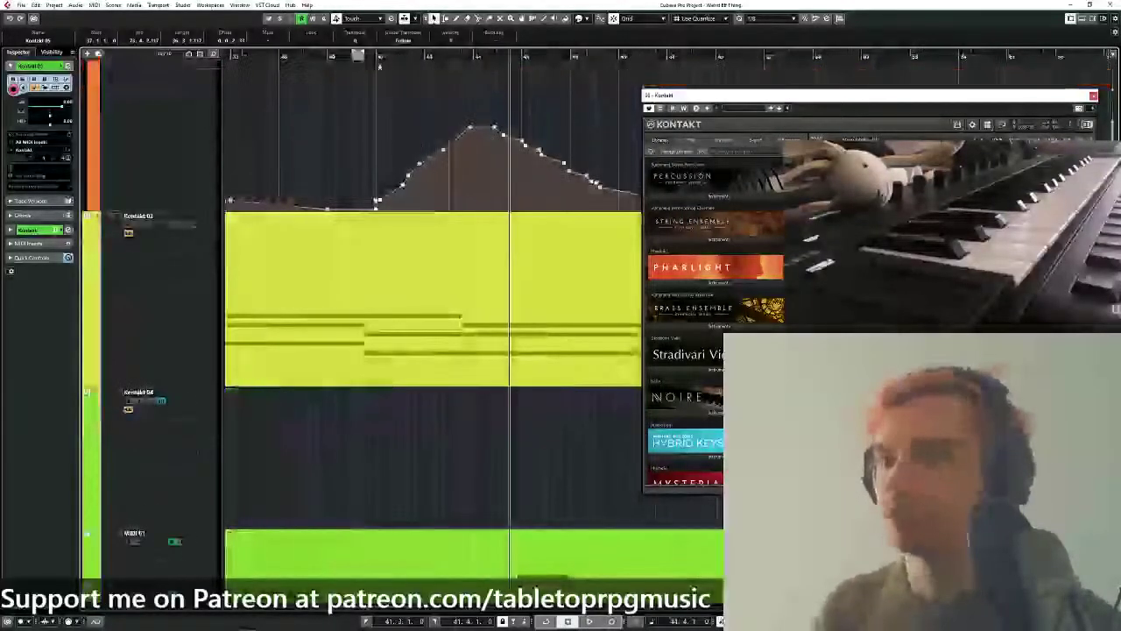
scroll(471, 380, "down", 13)
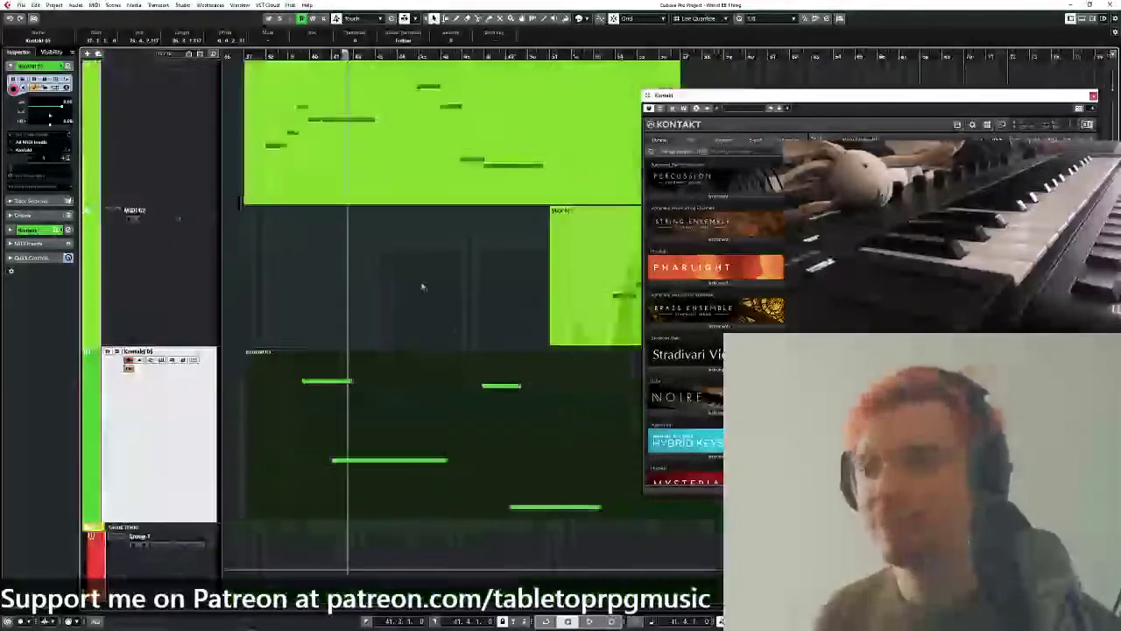
scroll(368, 245, "up", 8)
scroll(385, 376, "down", 8)
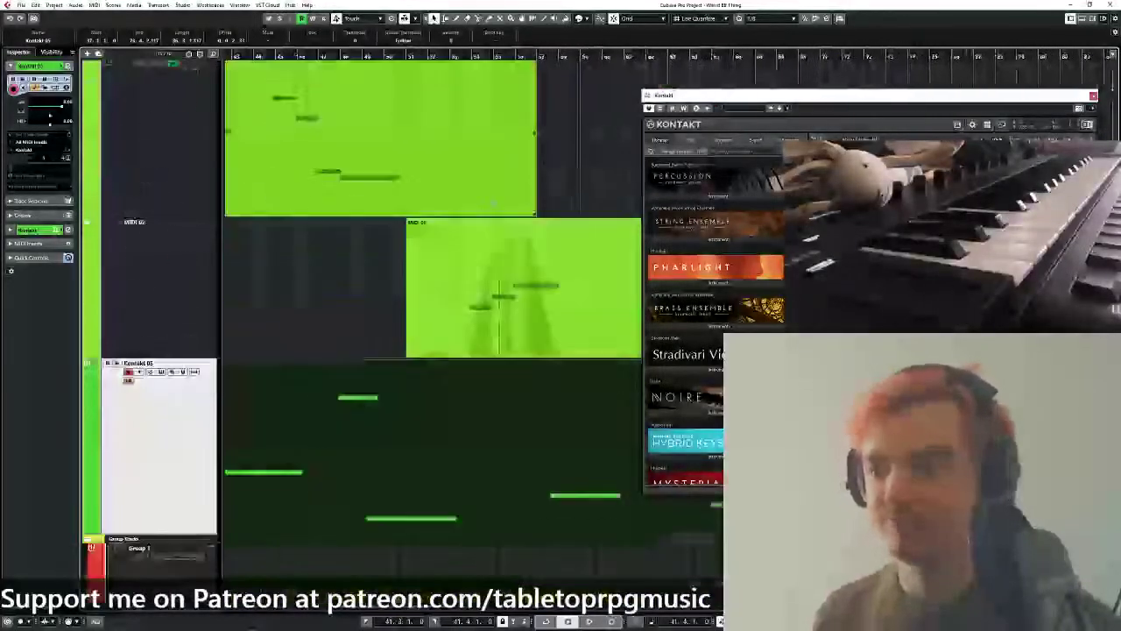
scroll(481, 317, "down", 3)
scroll(480, 318, "down", 2)
scroll(420, 394, "up", 6)
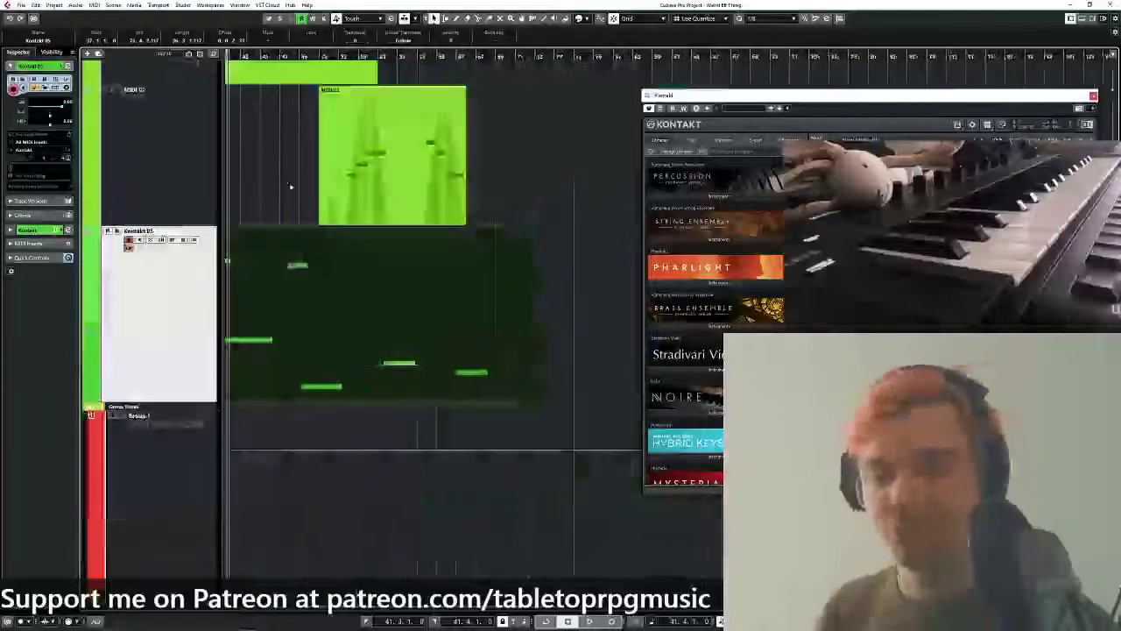
scroll(332, 529, "down", 1)
left_click_drag(342, 489, 644, 212)
left_click_drag(565, 229, 499, 362)
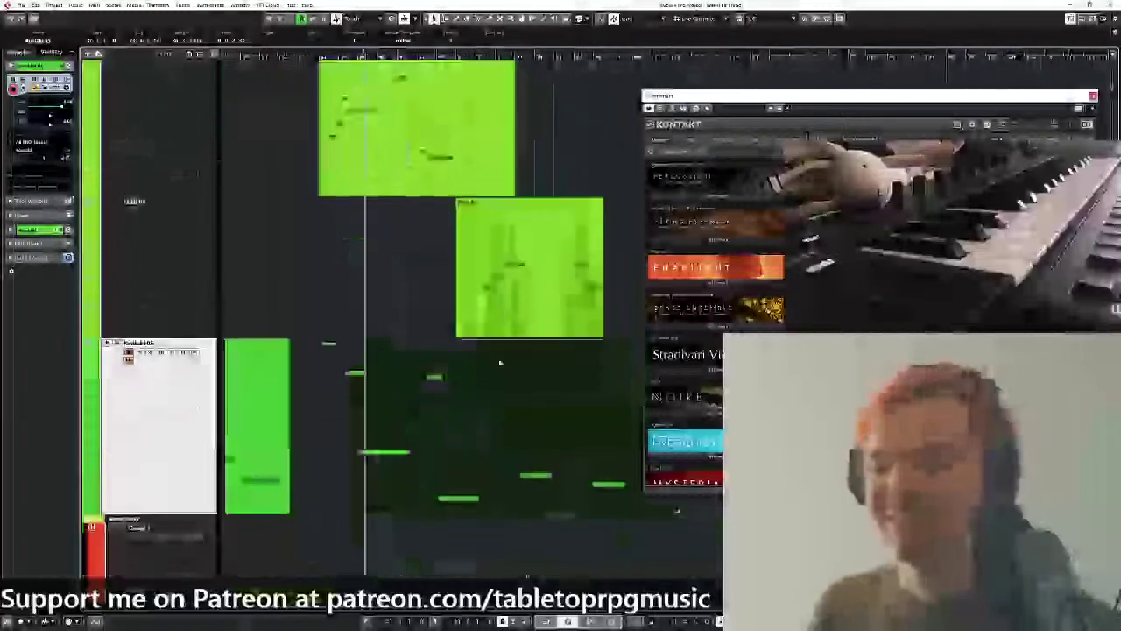
Open the Kontakt 05 part in the in-place editor to show its notes from about bar 37 onward.
left_click_drag(372, 267, 363, 287)
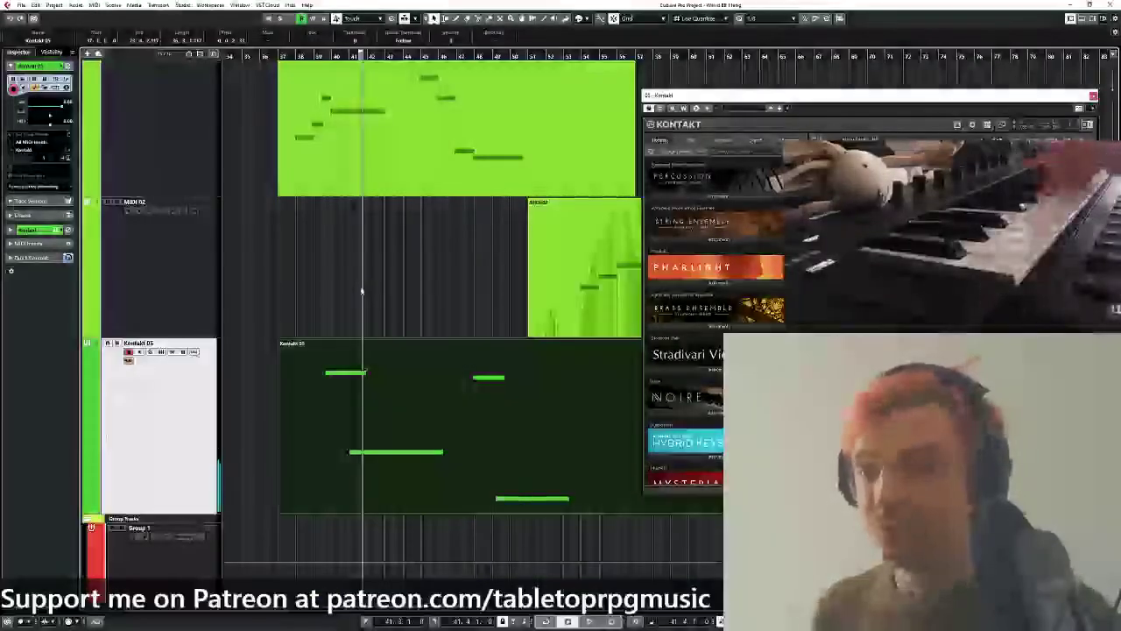
left_click(193, 352)
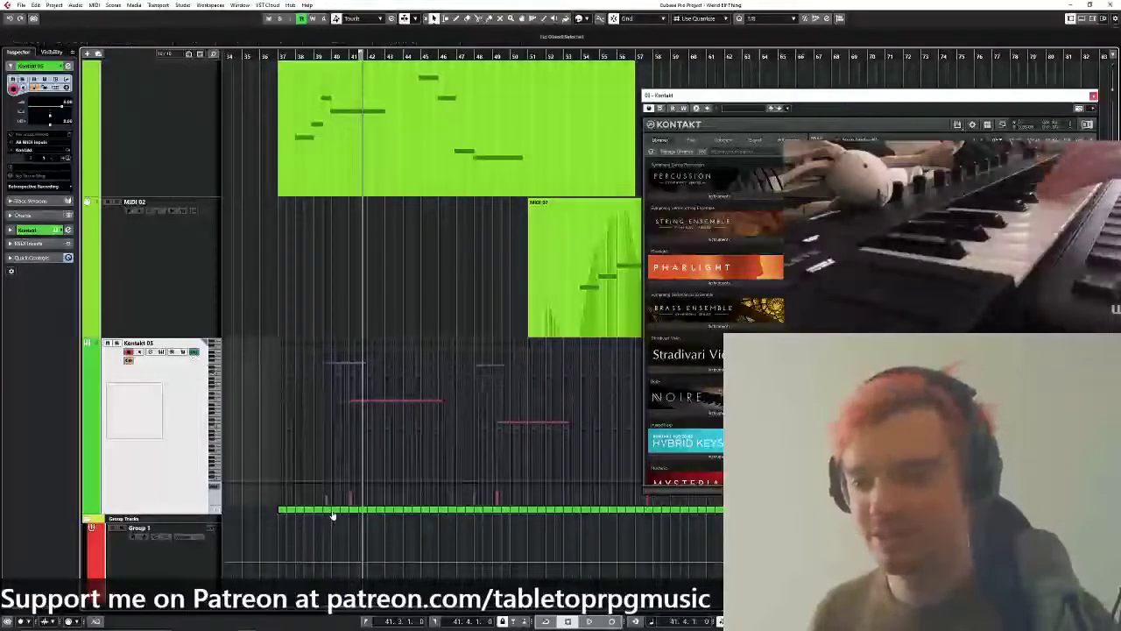
left_click_drag(333, 516, 443, 526)
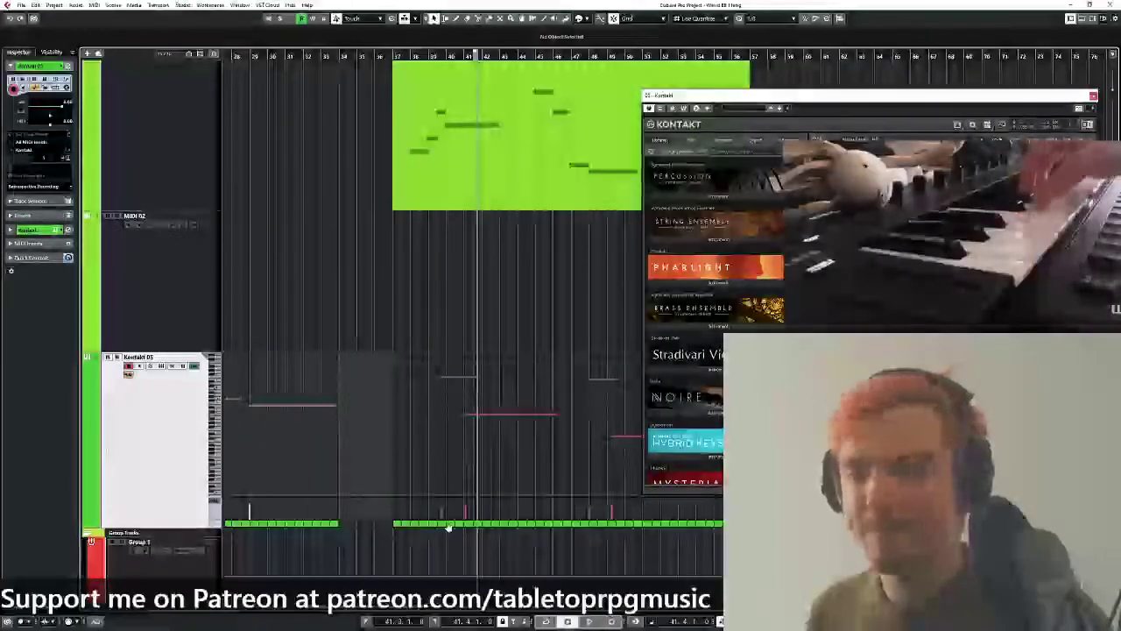
left_click_drag(443, 526, 351, 527)
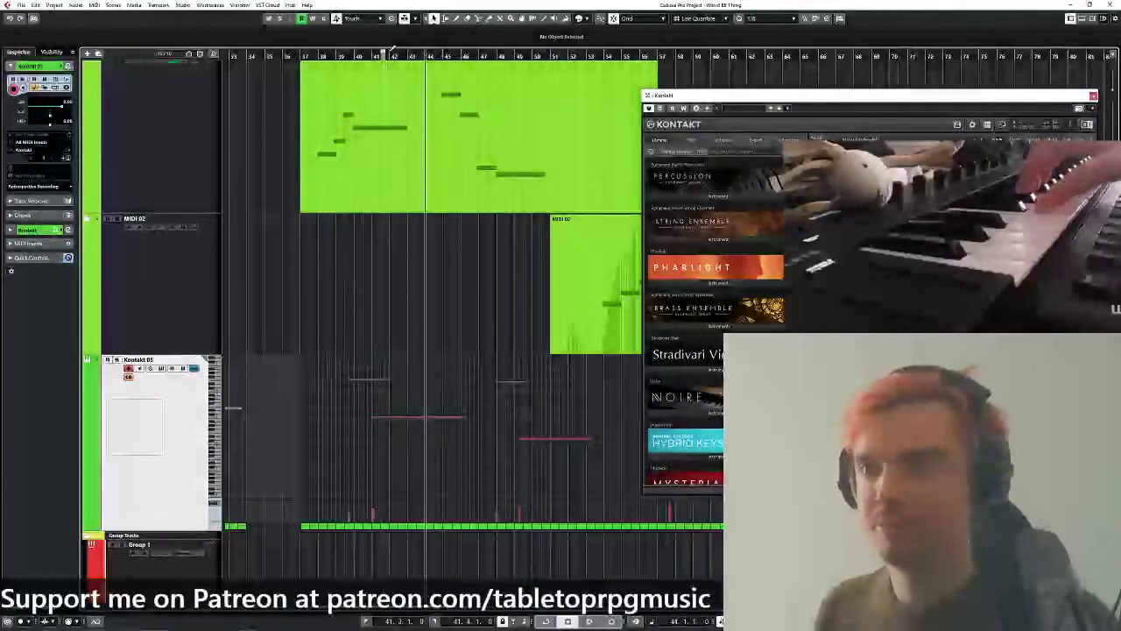
Record a higher supporting note on Kontakt 05 late in bar 45, starting playback from about bar 42.
left_click_drag(428, 56, 396, 57)
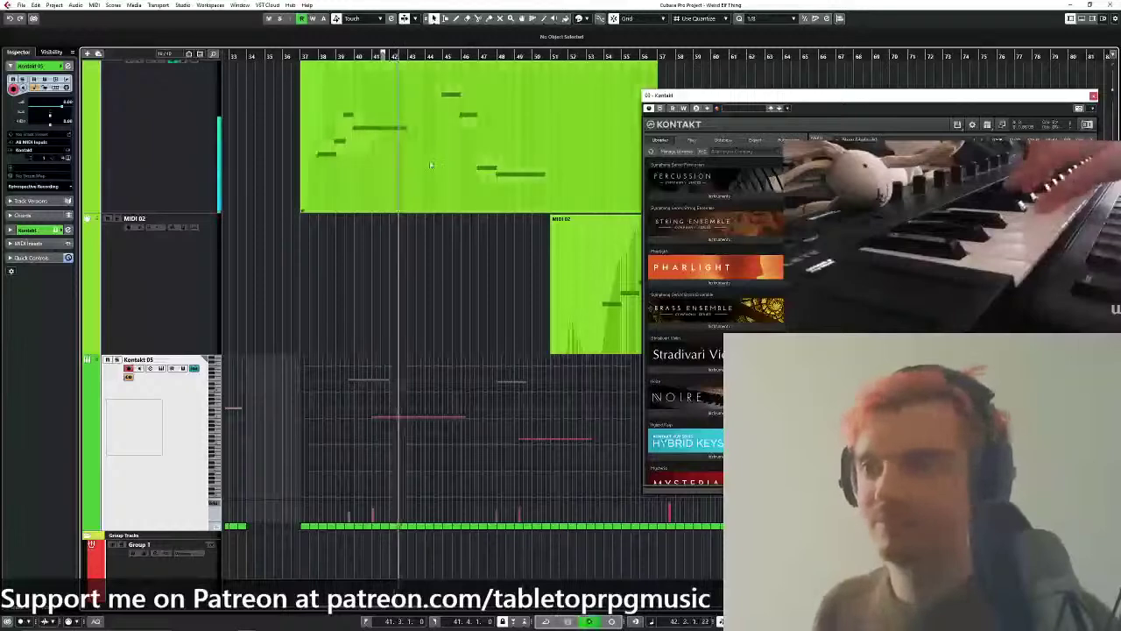
left_click_drag(455, 226, 445, 288)
key("KP_Multiply")
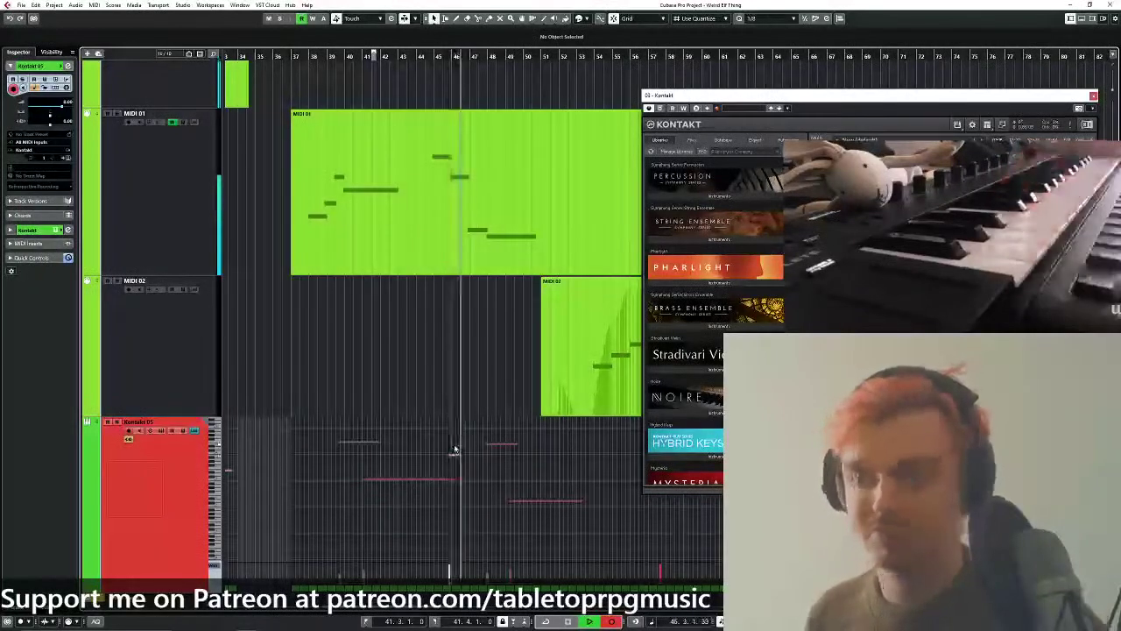
key("space")
key("h")
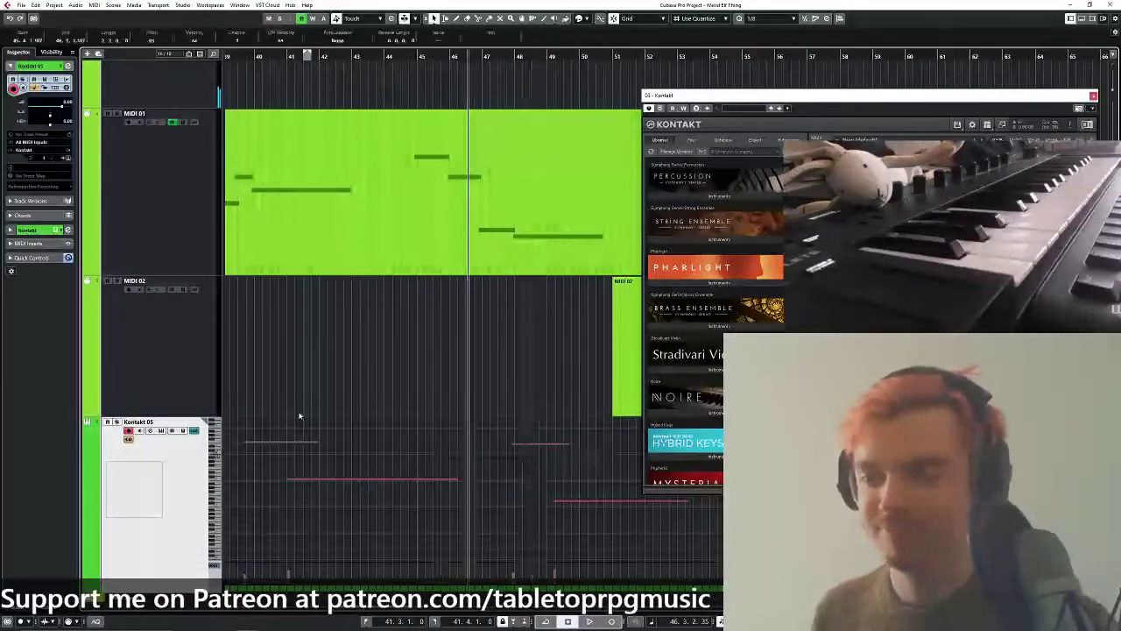
Extend the recorded Kontakt 05 note into bar 48 and play it back from about bar 43.
left_click_drag(396, 62, 357, 64)
key("space")
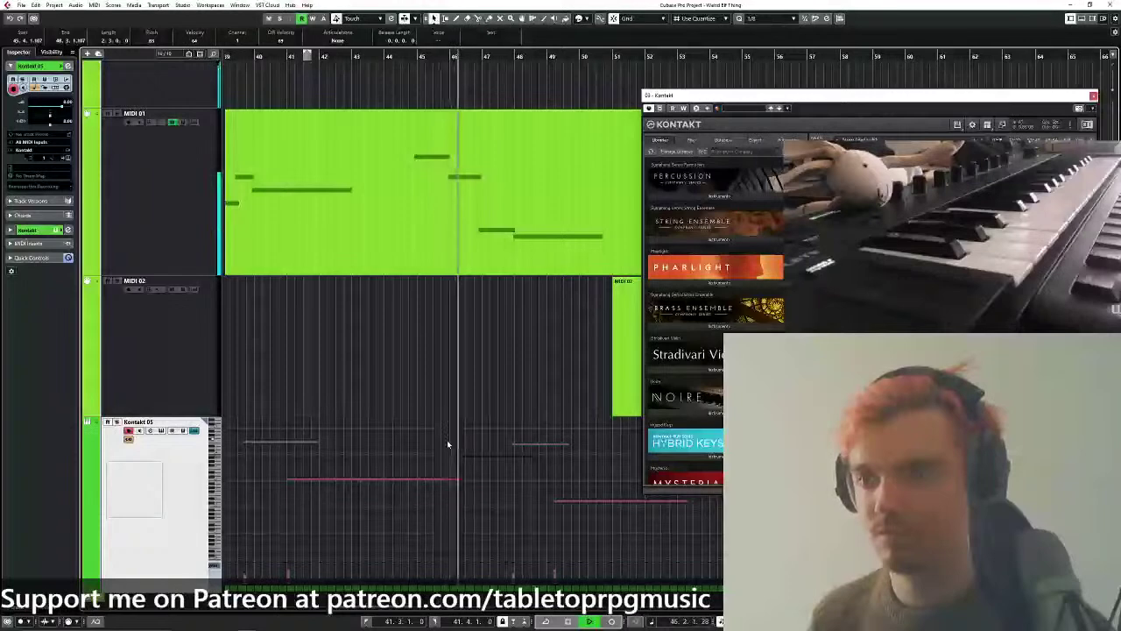
scroll(447, 440, "up", 1)
key("space")
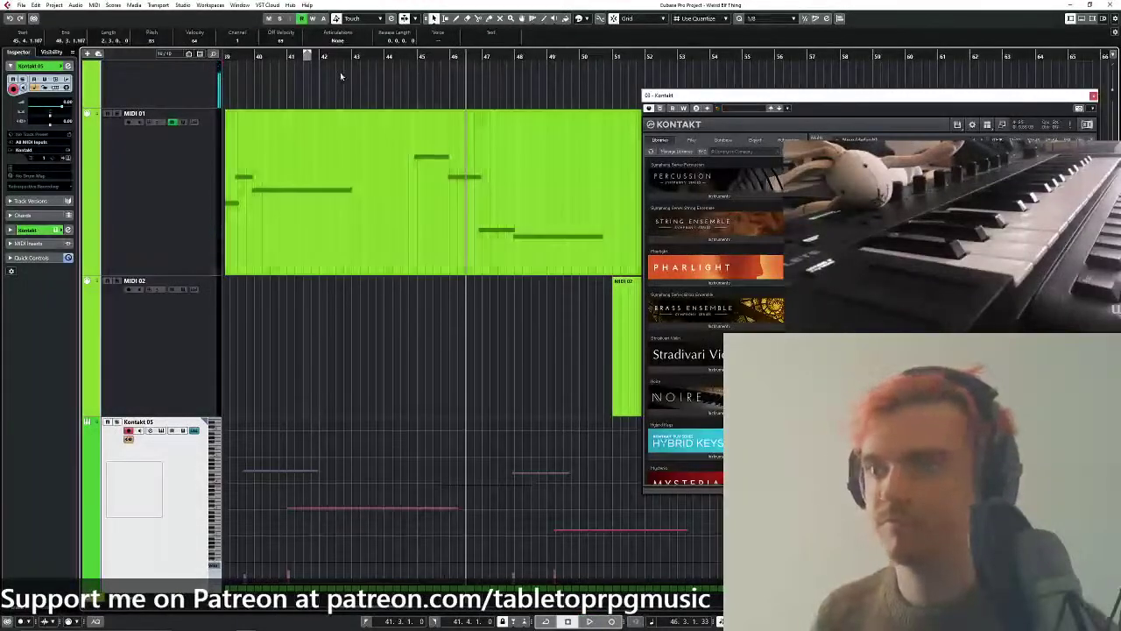
Set the quantize value to 1/4 and play the passage from about bar 44.
scroll(342, 77, "up", 2)
left_click(787, 18)
left_click(778, 59)
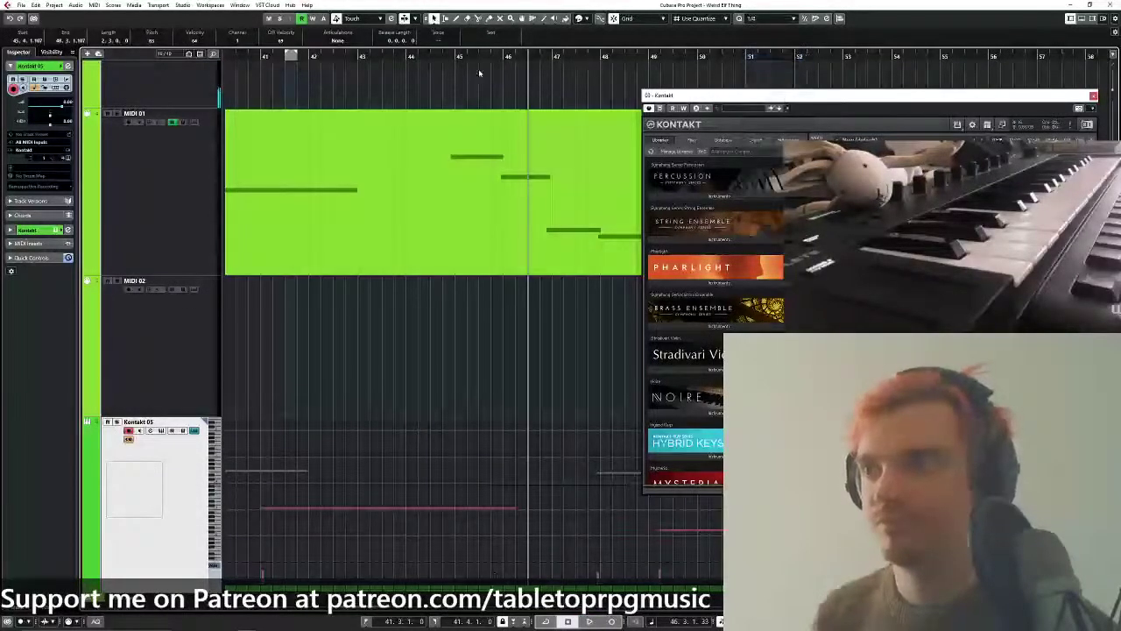
left_click(430, 58)
key("space")
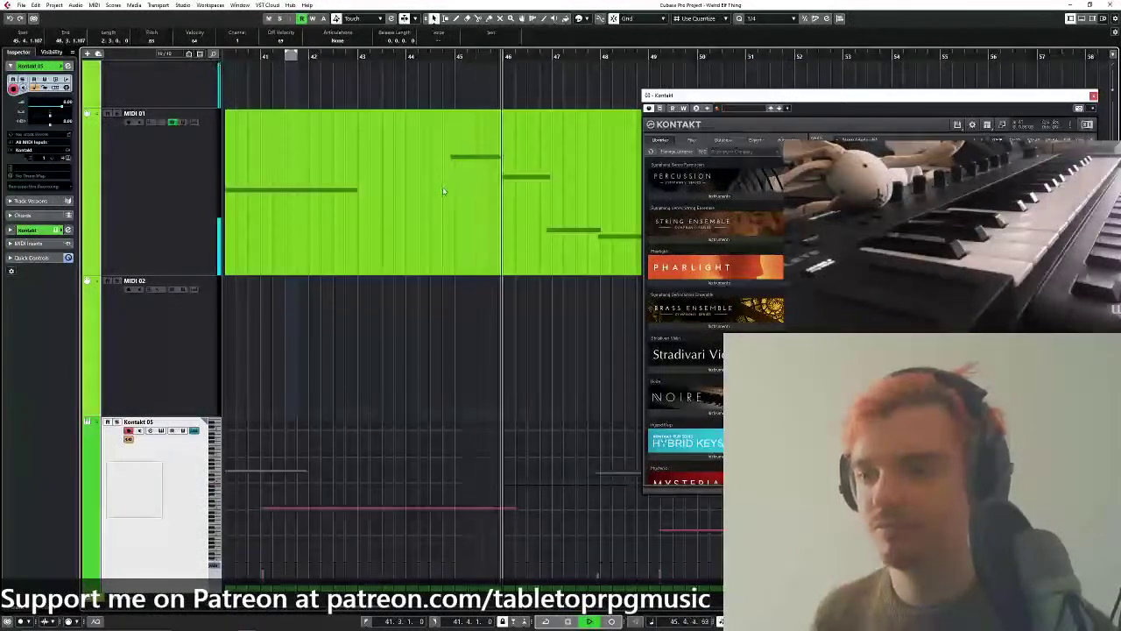
Record two supporting notes on Kontakt 05 between about bars 54 and 57, under MIDI 02's first phrase.
scroll(493, 498, "down", 4)
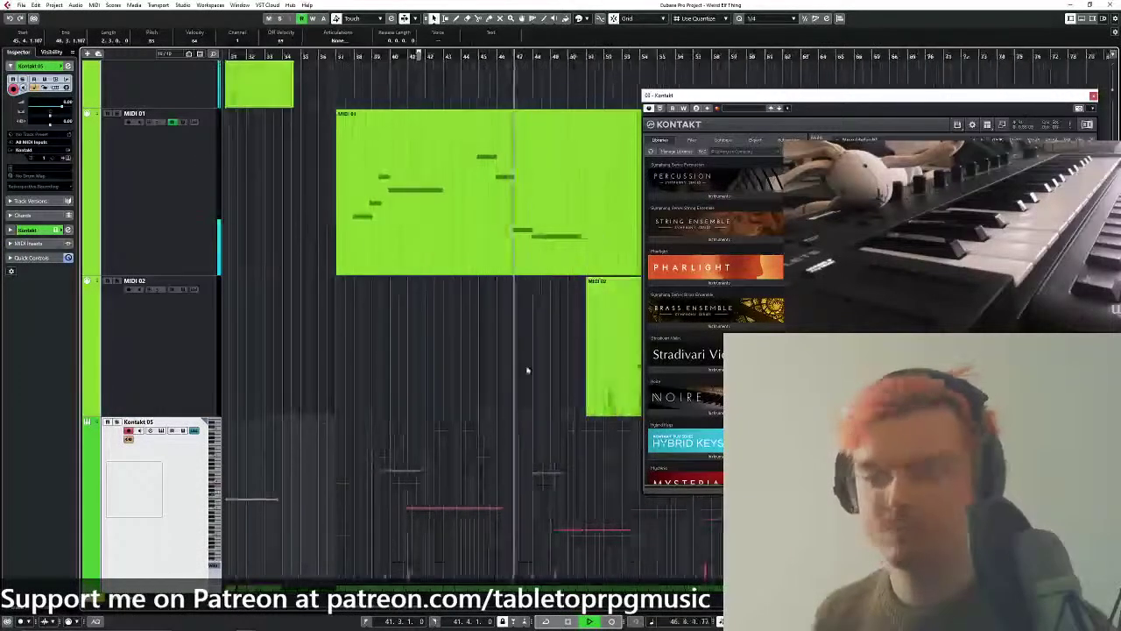
left_click_drag(527, 370, 382, 323)
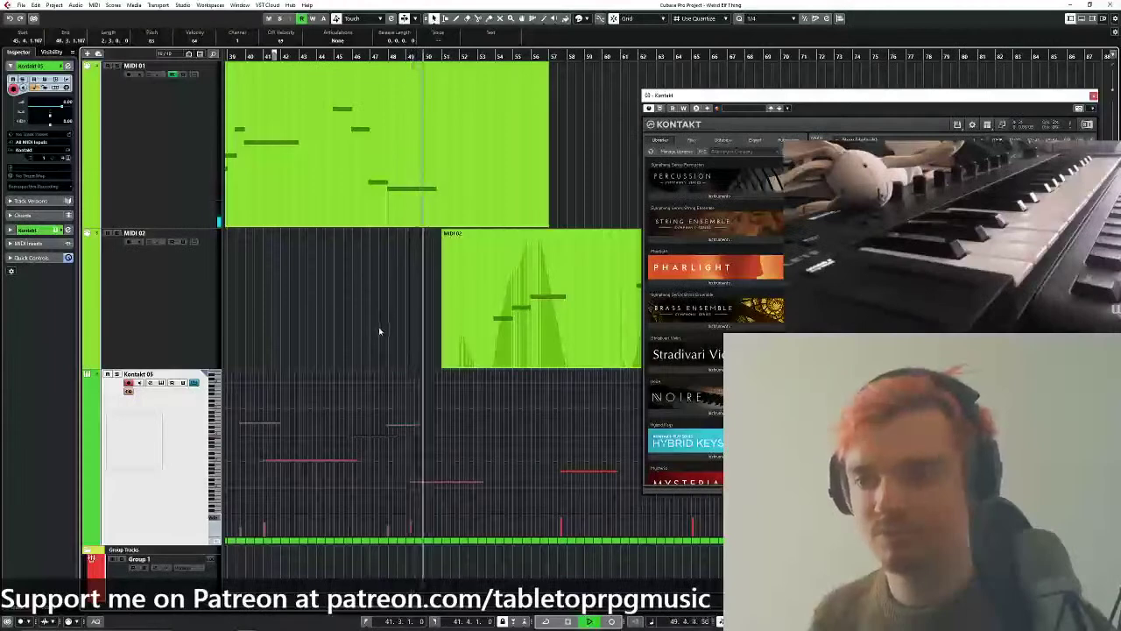
scroll(380, 330, "down", 2)
scroll(401, 358, "up", 2)
scroll(402, 360, "up", 2)
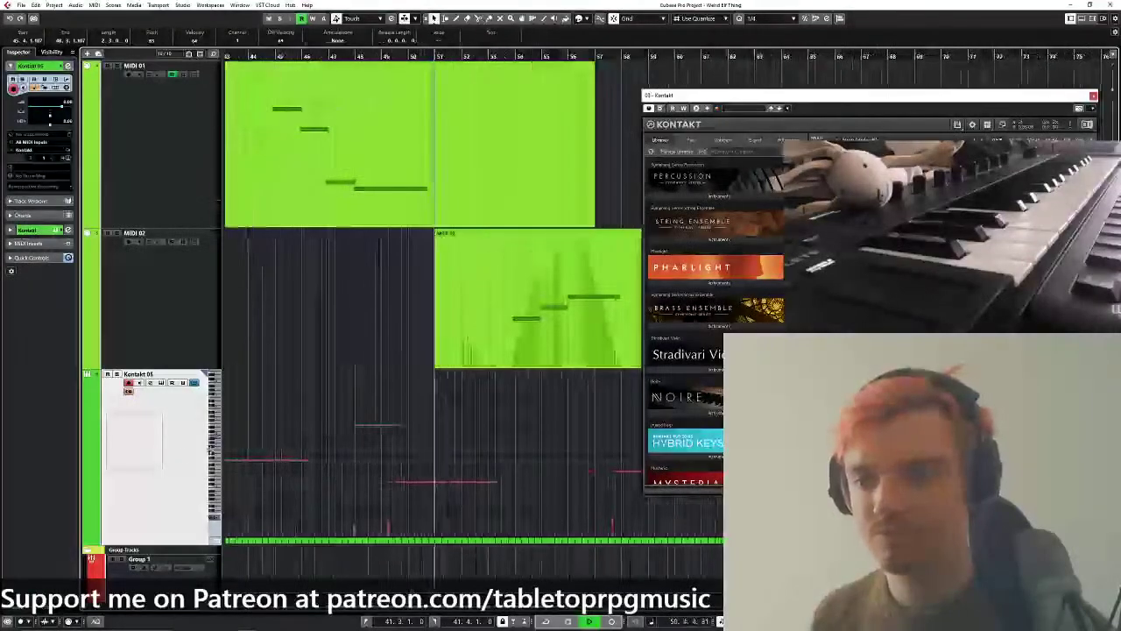
left_click_drag(342, 358, 270, 367)
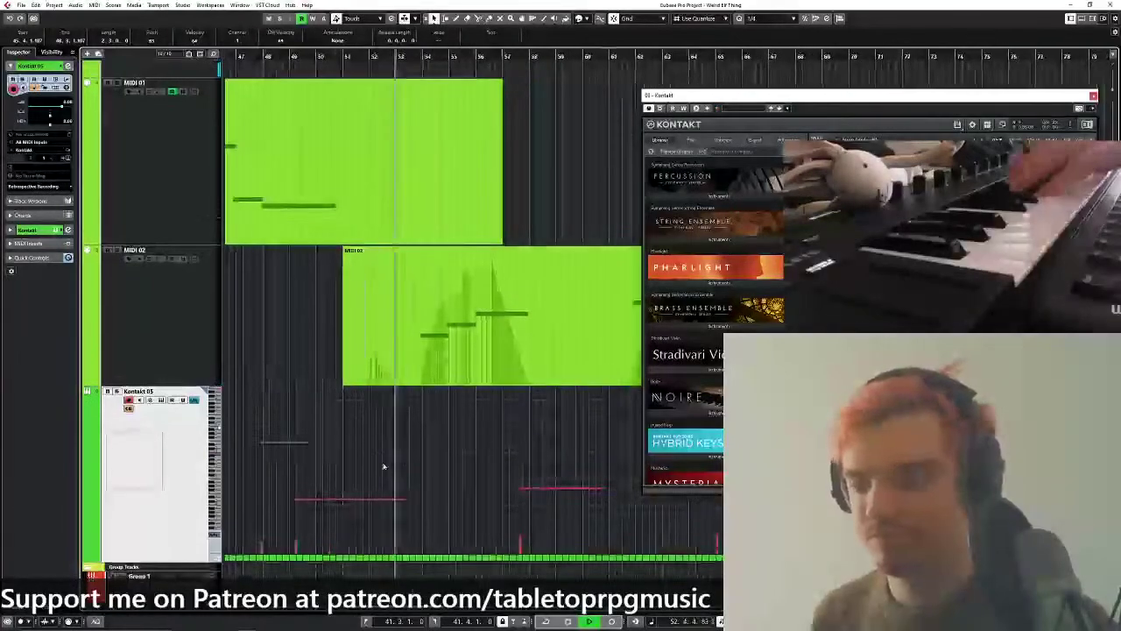
left_click(612, 621)
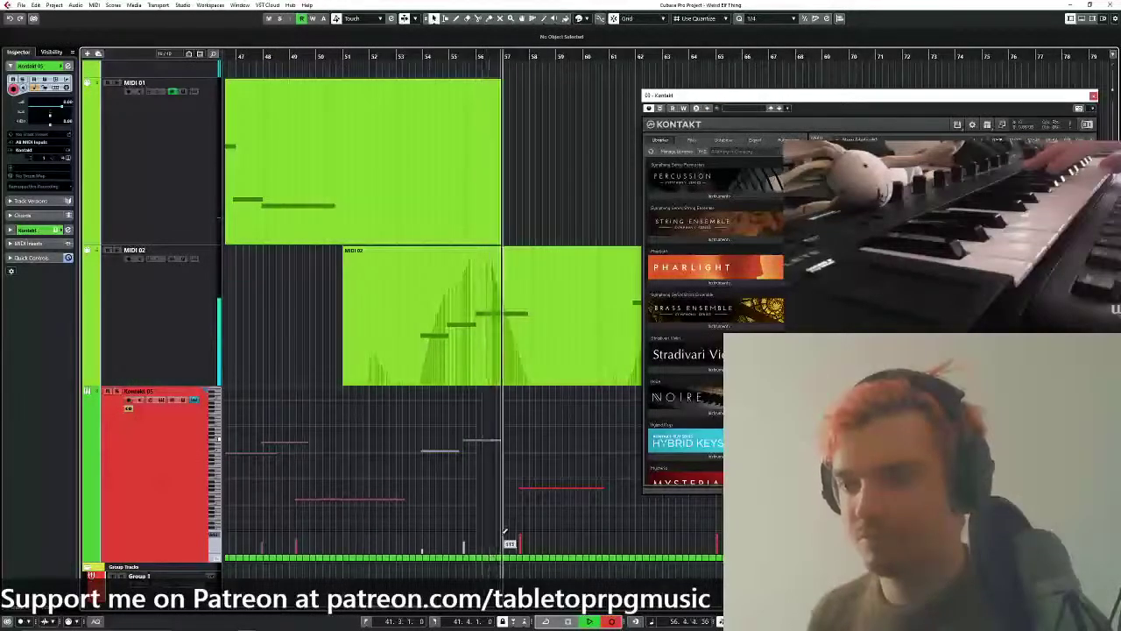
key("space")
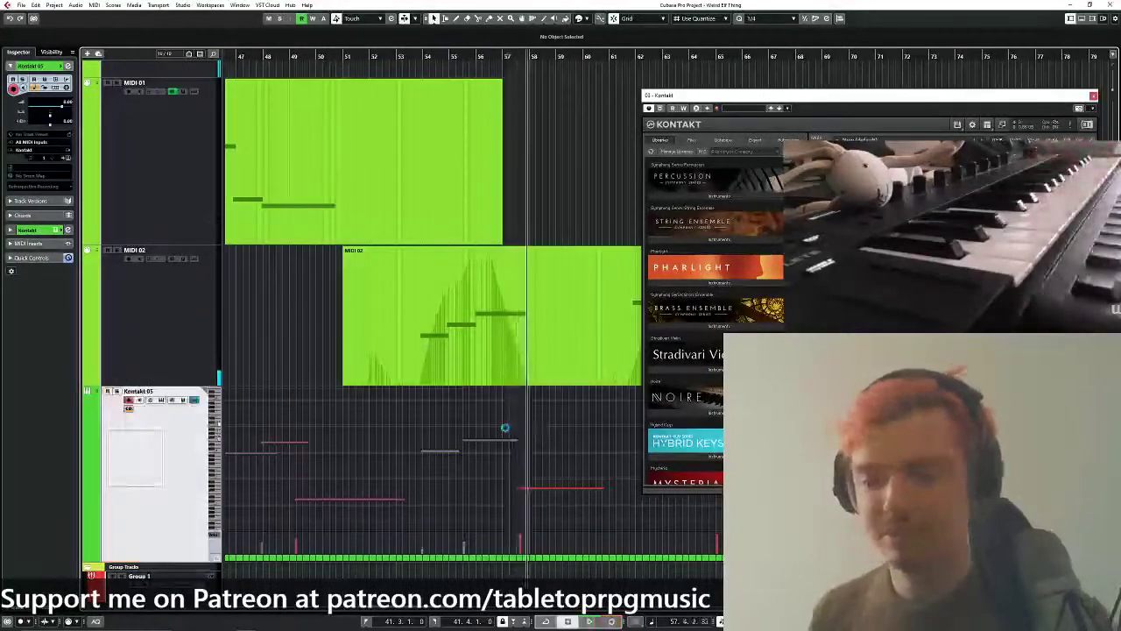
left_click_drag(504, 433, 414, 472)
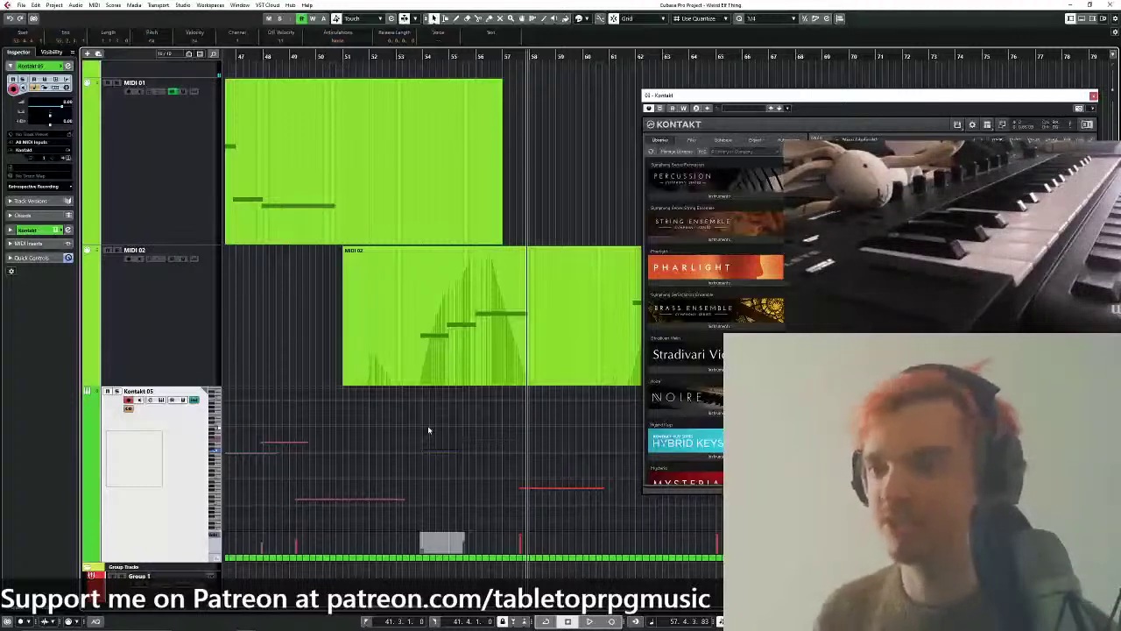
Solo MIDI 02 and Kontakt 05 and play them together from just before bar 54.
left_click(463, 59)
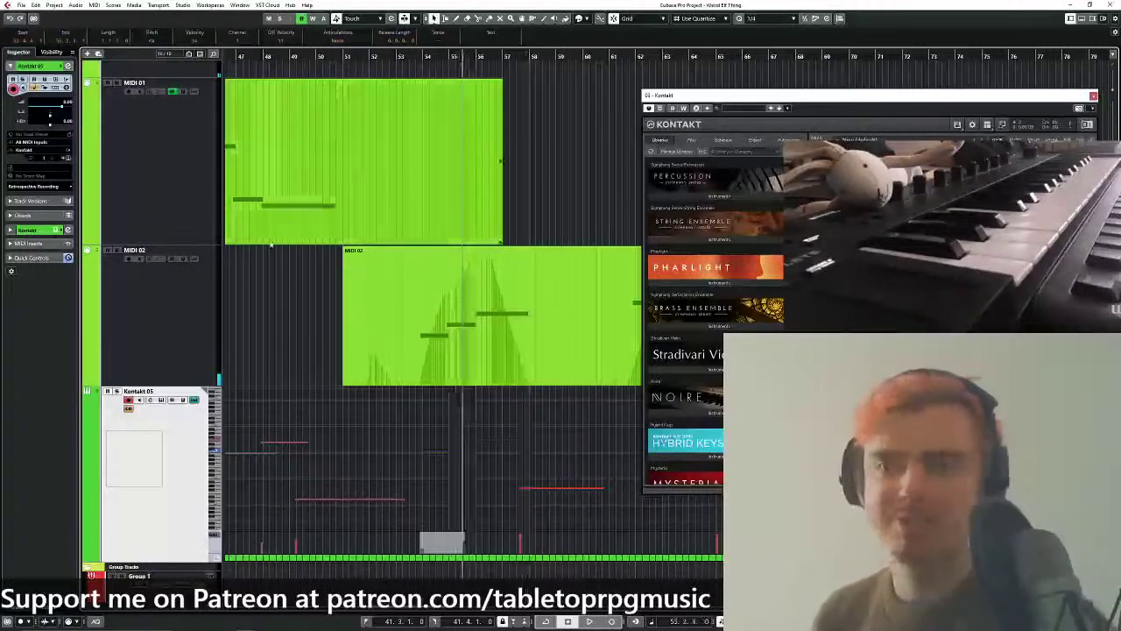
left_click(118, 250)
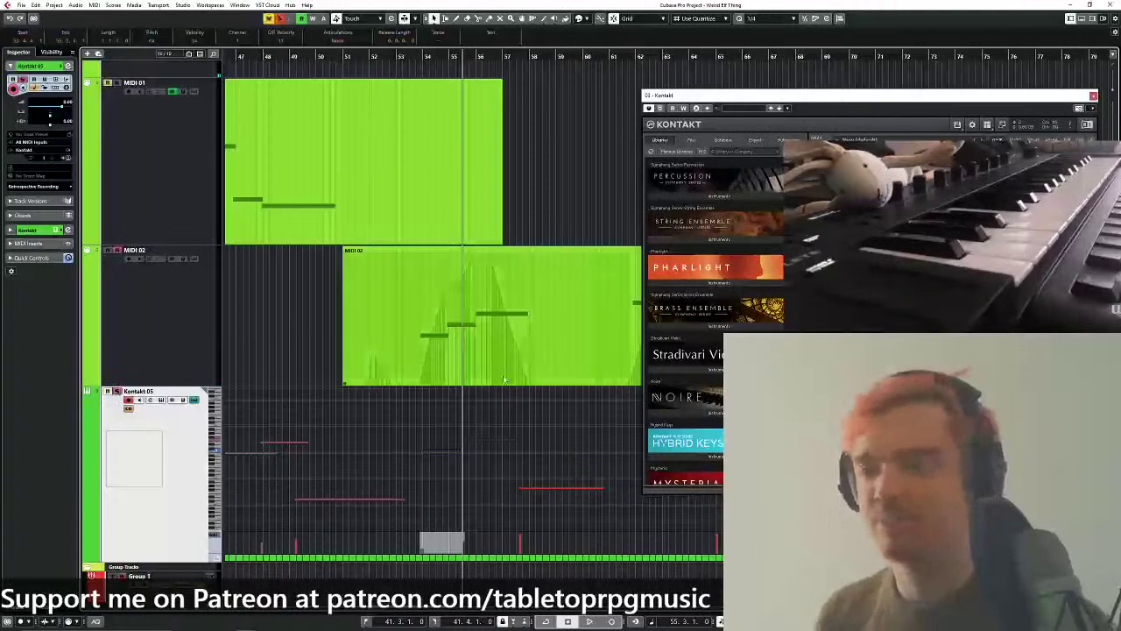
scroll(502, 298, "up", 3)
left_click(613, 19)
left_click_drag(367, 63, 357, 64)
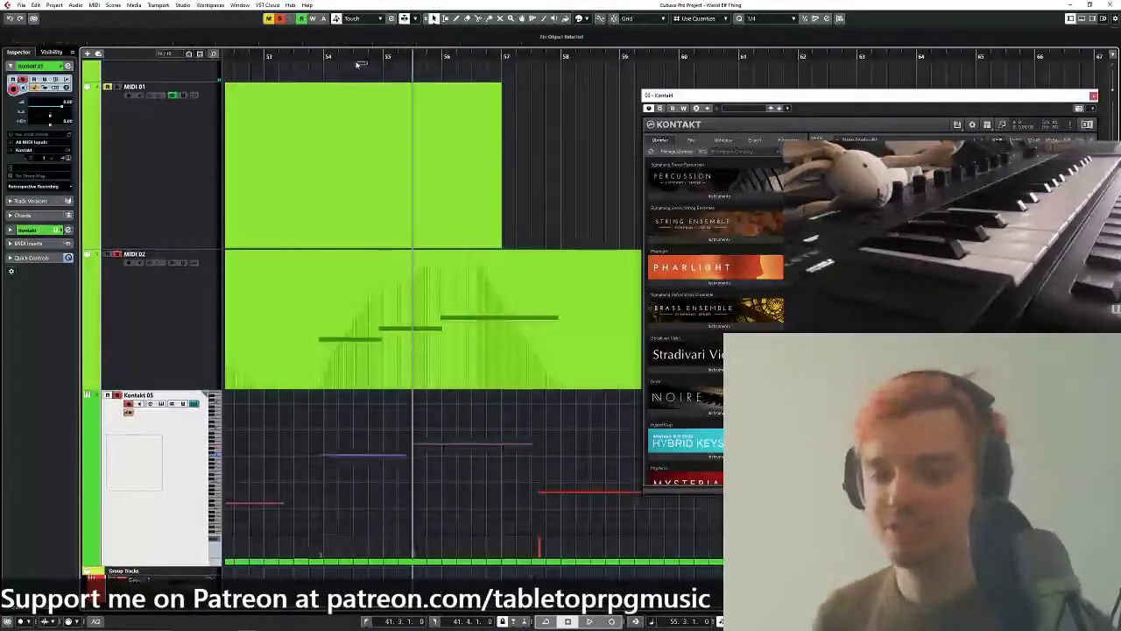
left_click(338, 56)
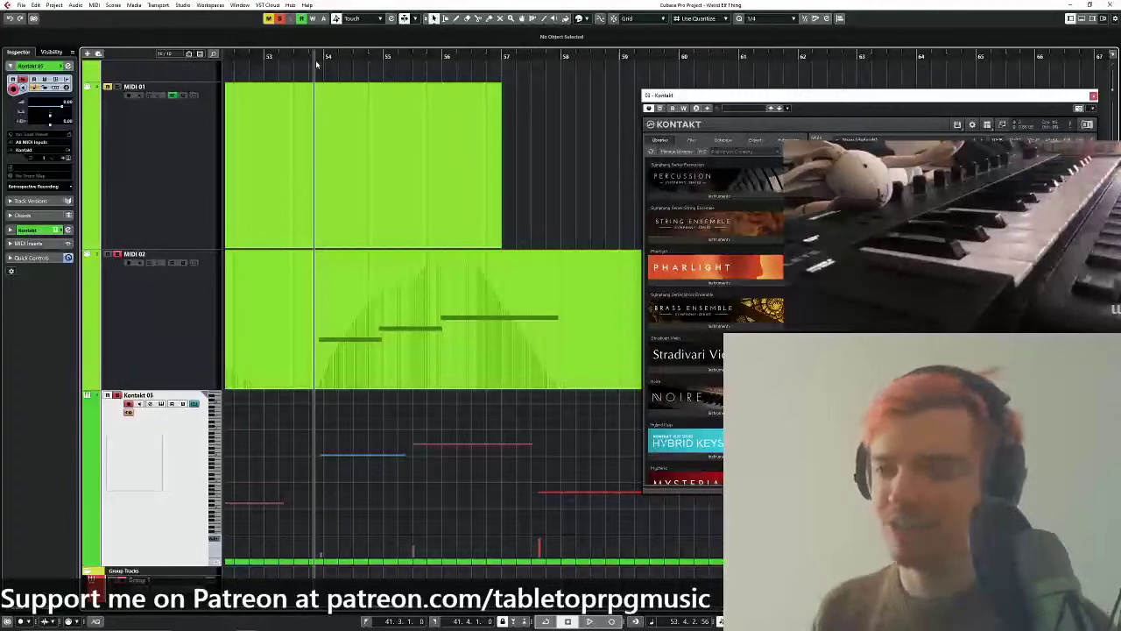
key("space")
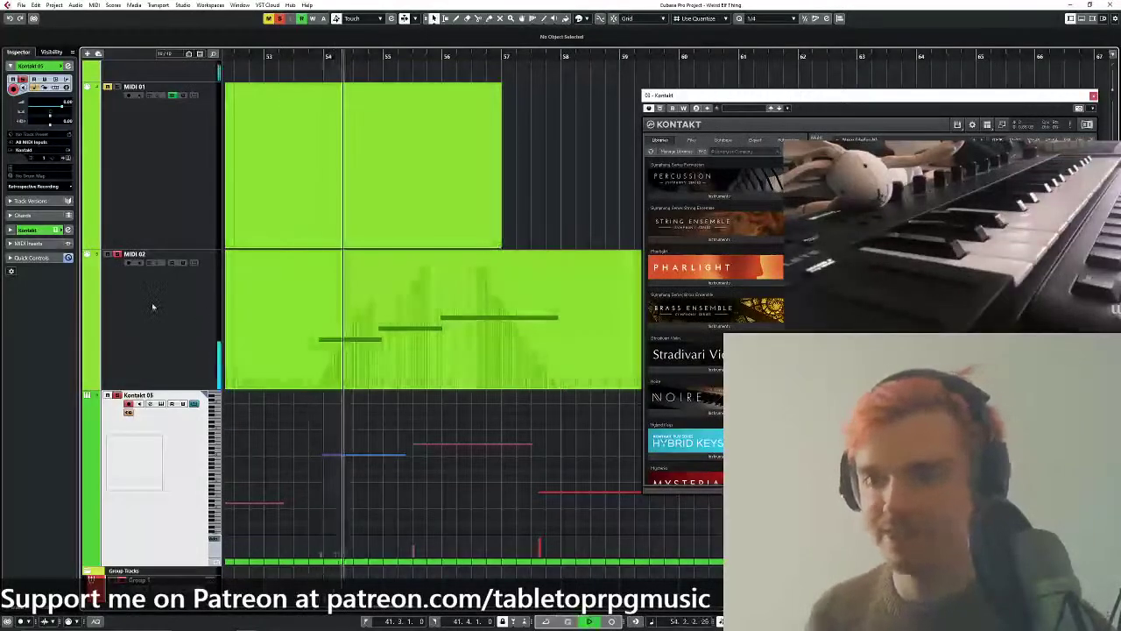
Open MIDI 02 in the in-place editor and replay bars 55 to 56 against the Kontakt 05 notes.
left_click(194, 263)
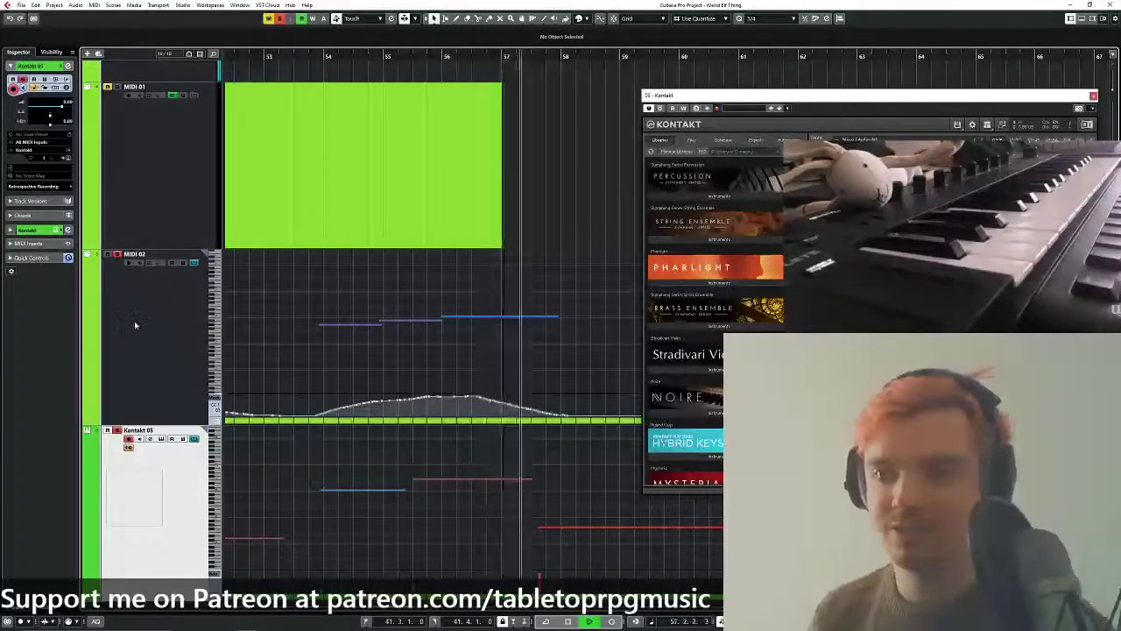
left_click(418, 71)
key("space")
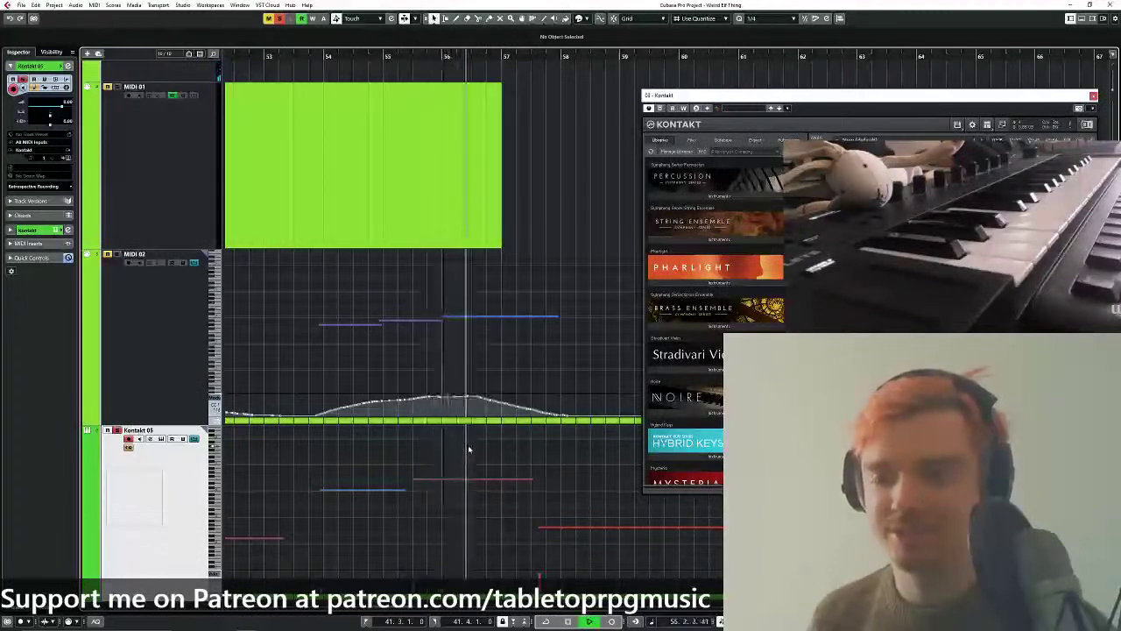
left_click(437, 55)
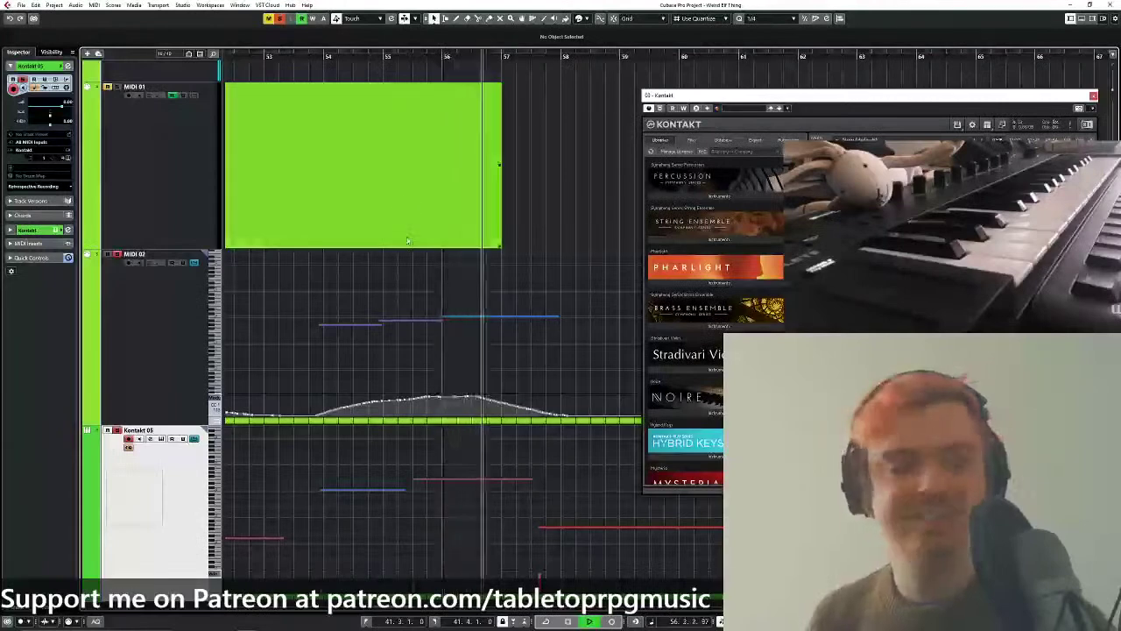
Turn off the solos on MIDI 02 and Kontakt 05 and continue playback from about bar 57.
scroll(468, 462, "down", 3)
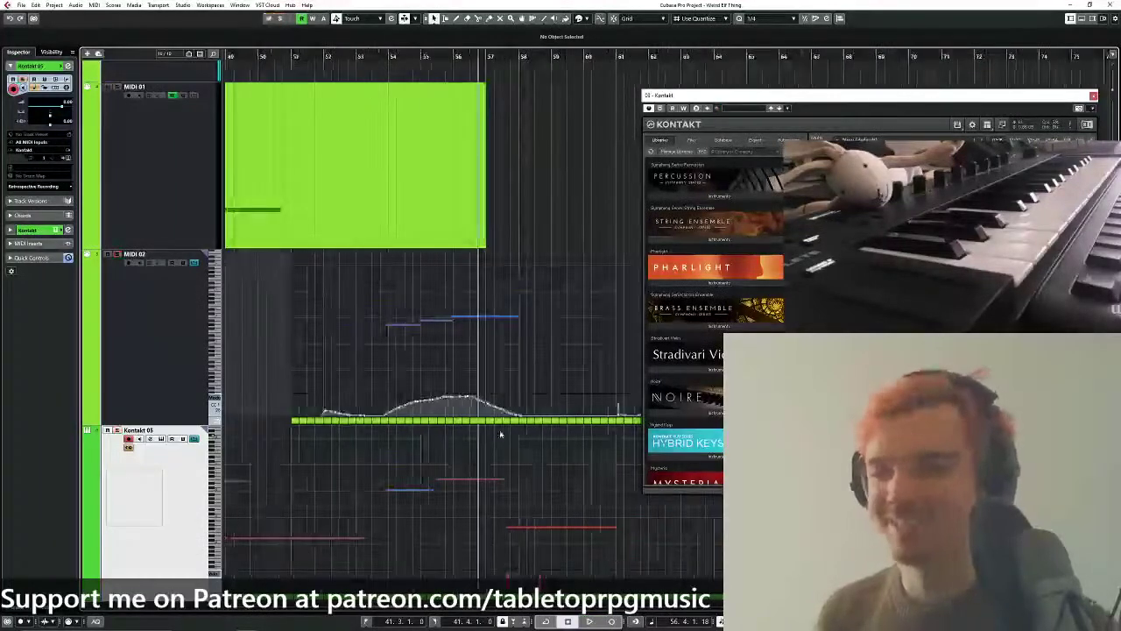
left_click_drag(500, 433, 383, 363)
scroll(391, 377, "down", 5)
key("space")
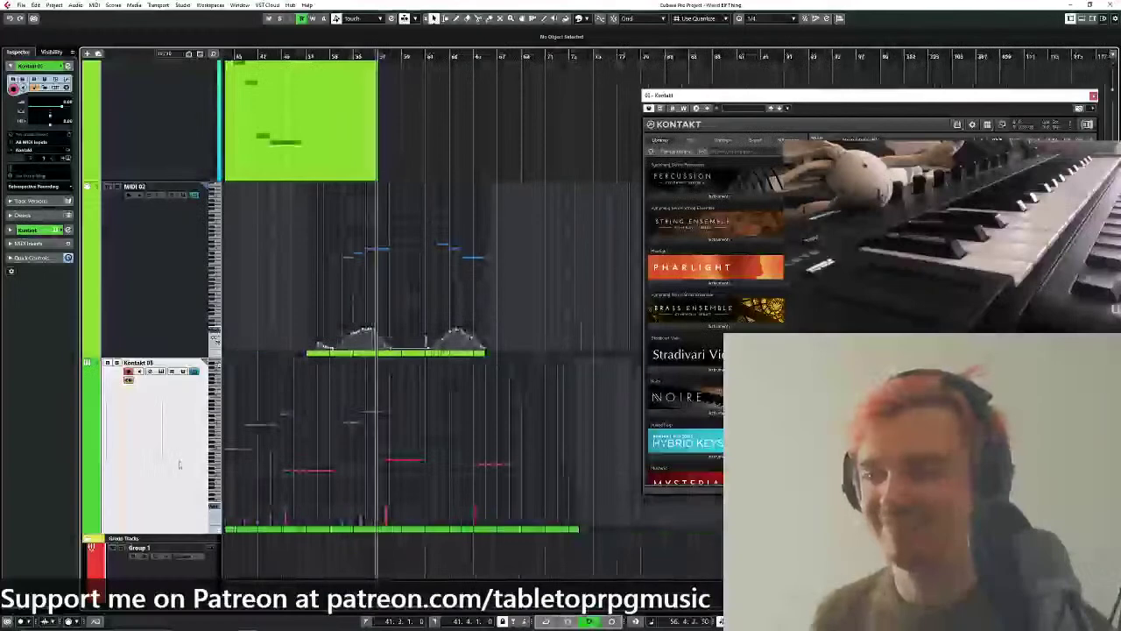
scroll(227, 333, "up", 3)
key("space")
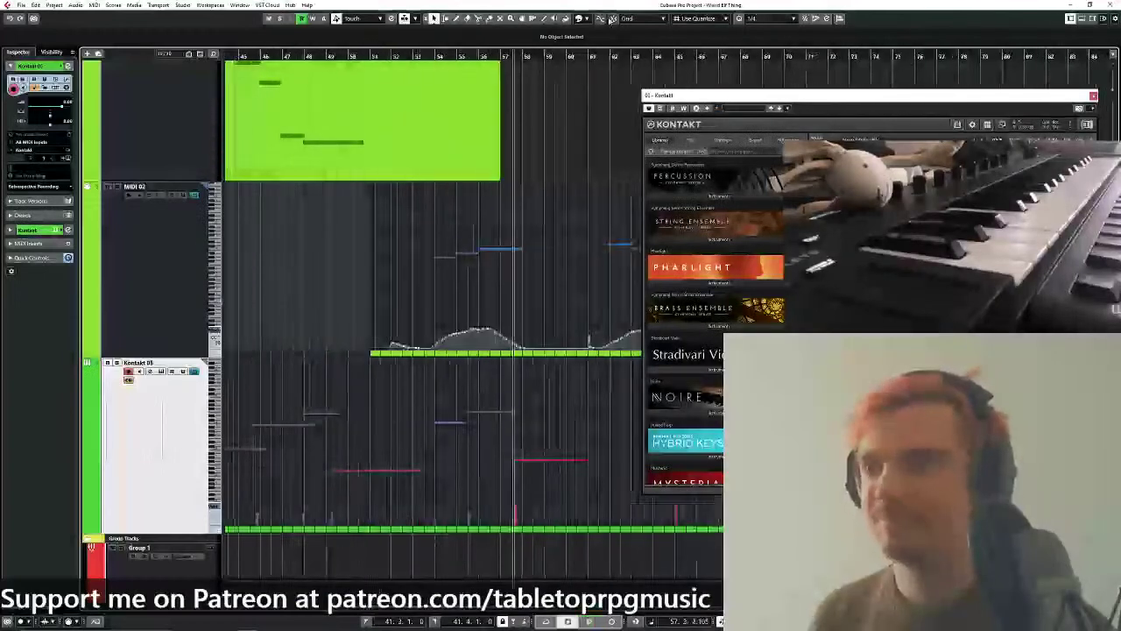
Insert the notes played under MIDI 02's second phrase from Kontakt 05's retrospective recording and remove them.
key("h")
key("h")
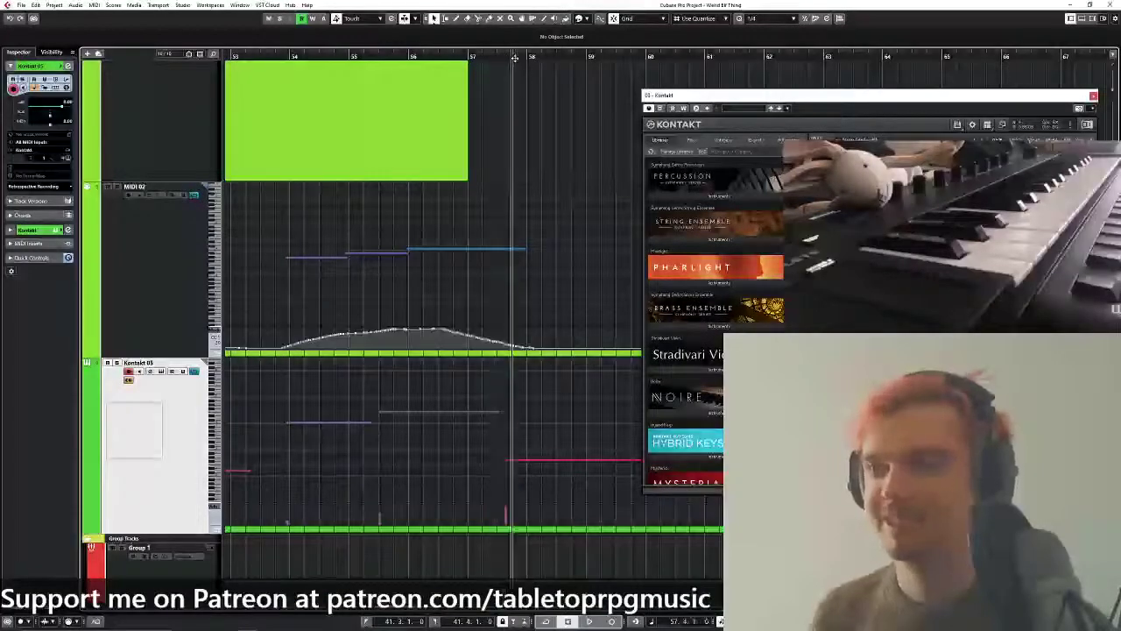
key("space")
scroll(551, 333, "up", 2)
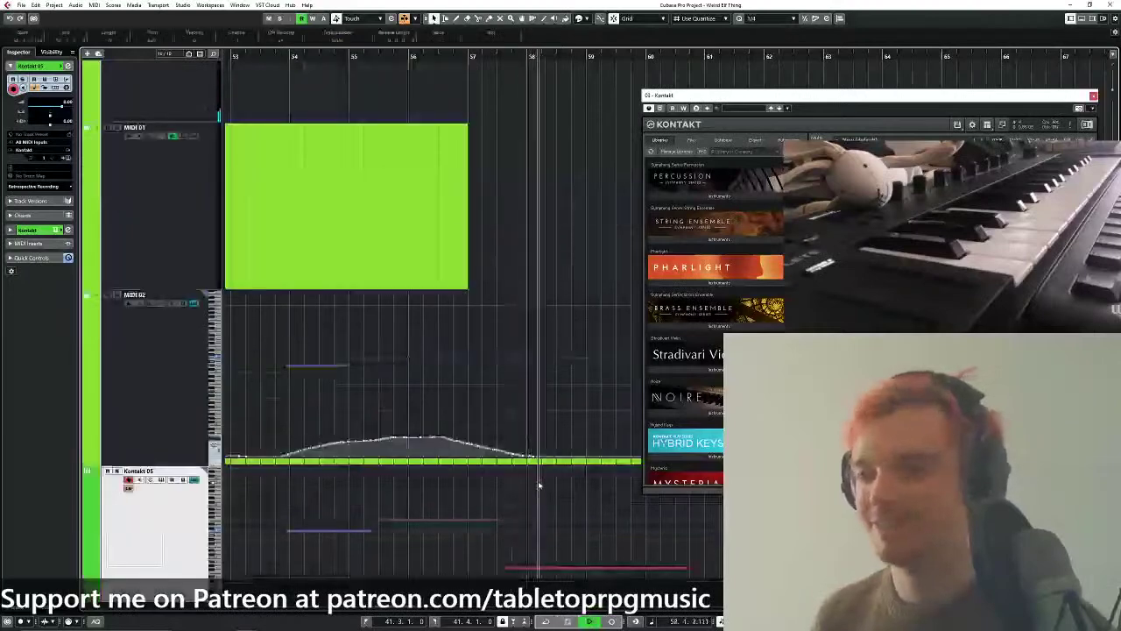
scroll(368, 412, "right", 3)
key("g")
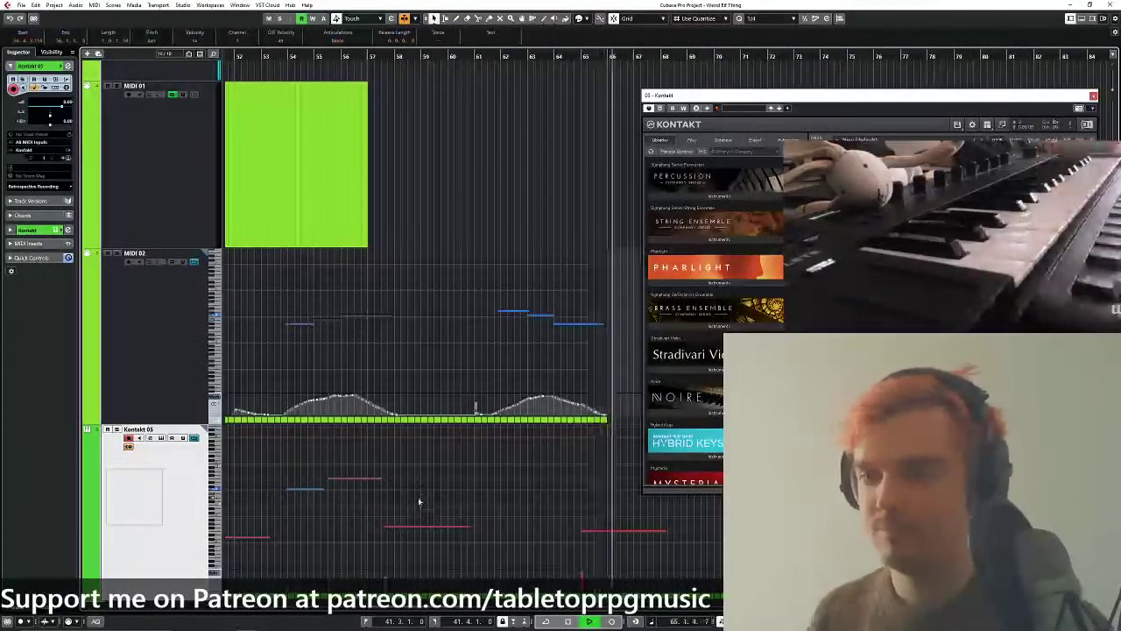
scroll(426, 490, "down", 2)
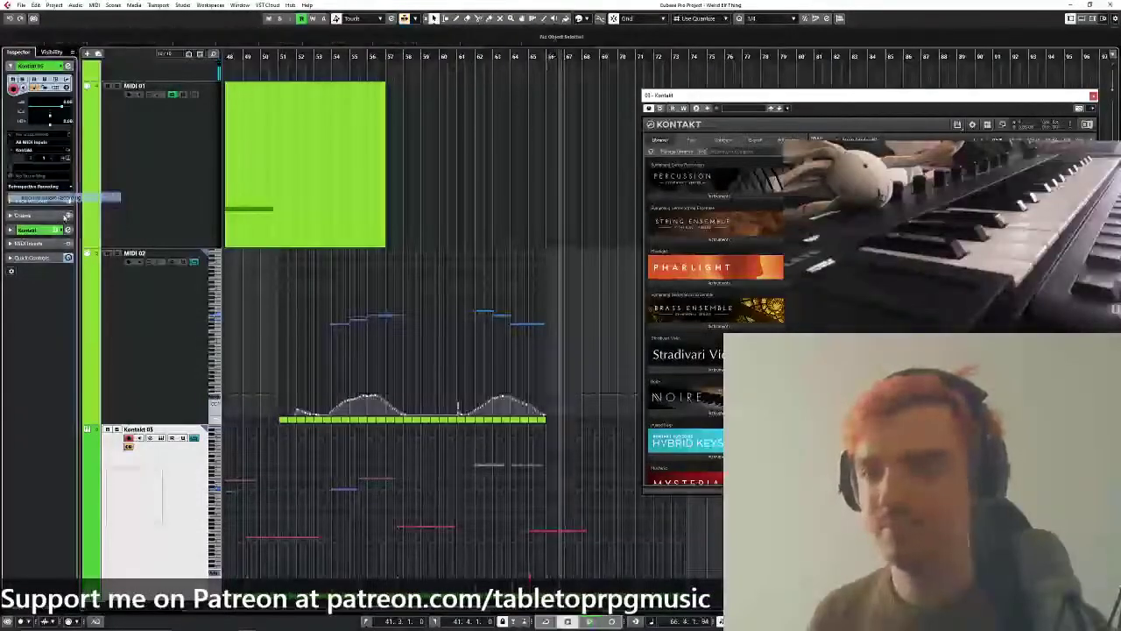
left_click(478, 470)
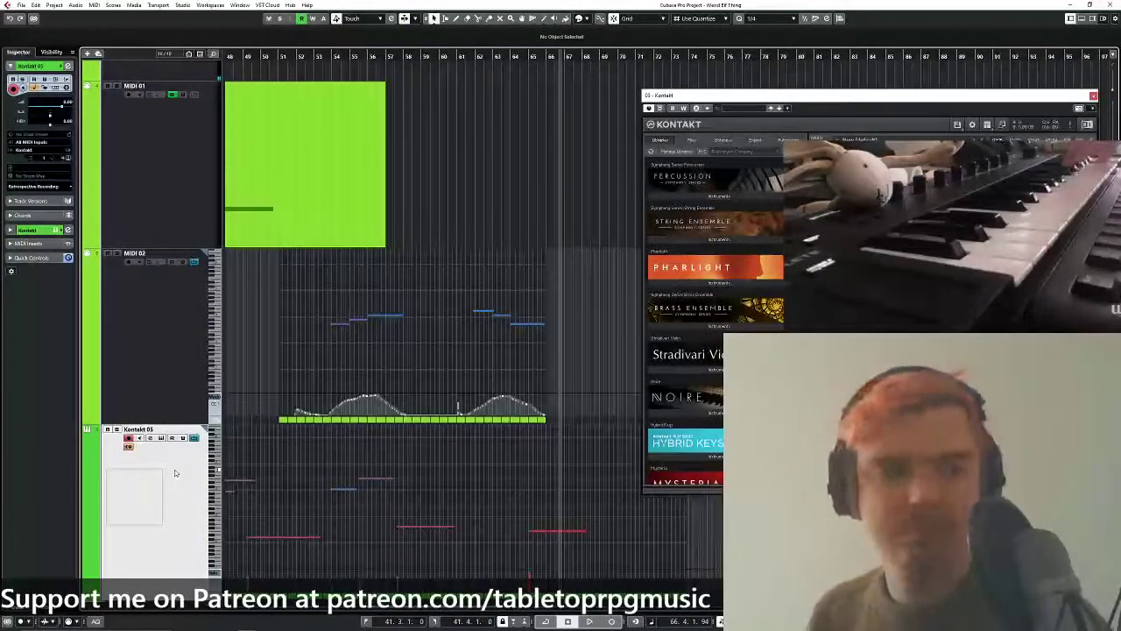
Record a sustained Kontakt 05 note from about bar 62 to bar 66 against MIDI 02's second phrase, with both tracks soloed.
mouse_move(474, 59)
left_mouse_down()
mouse_move(477, 74)
mouse_move(464, 67)
left_mouse_up()
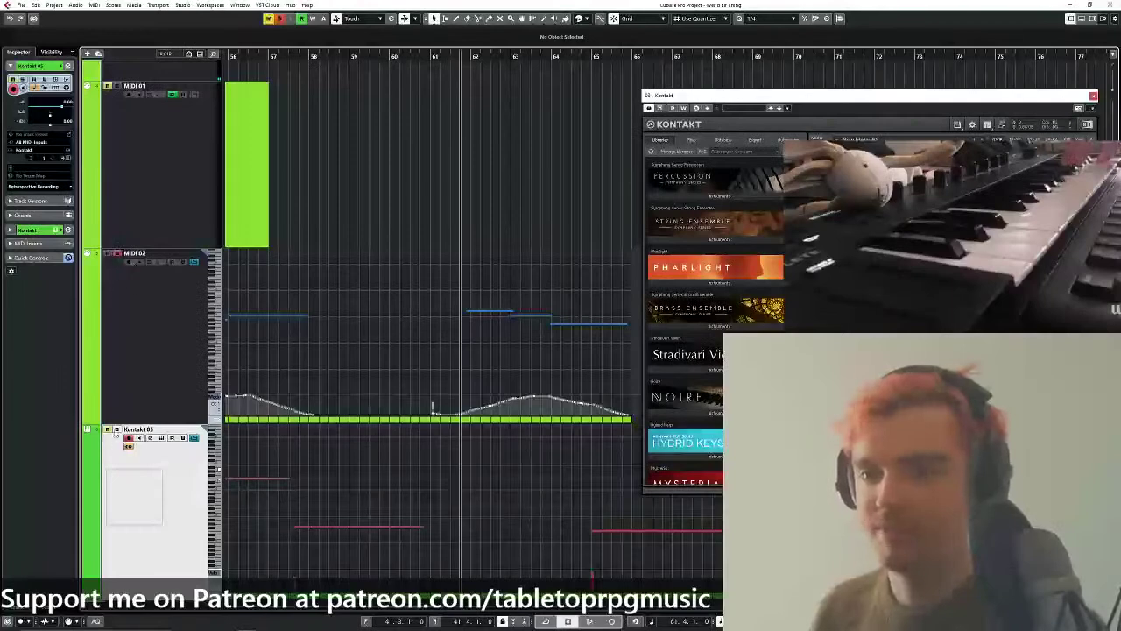
key("KP_Multiply")
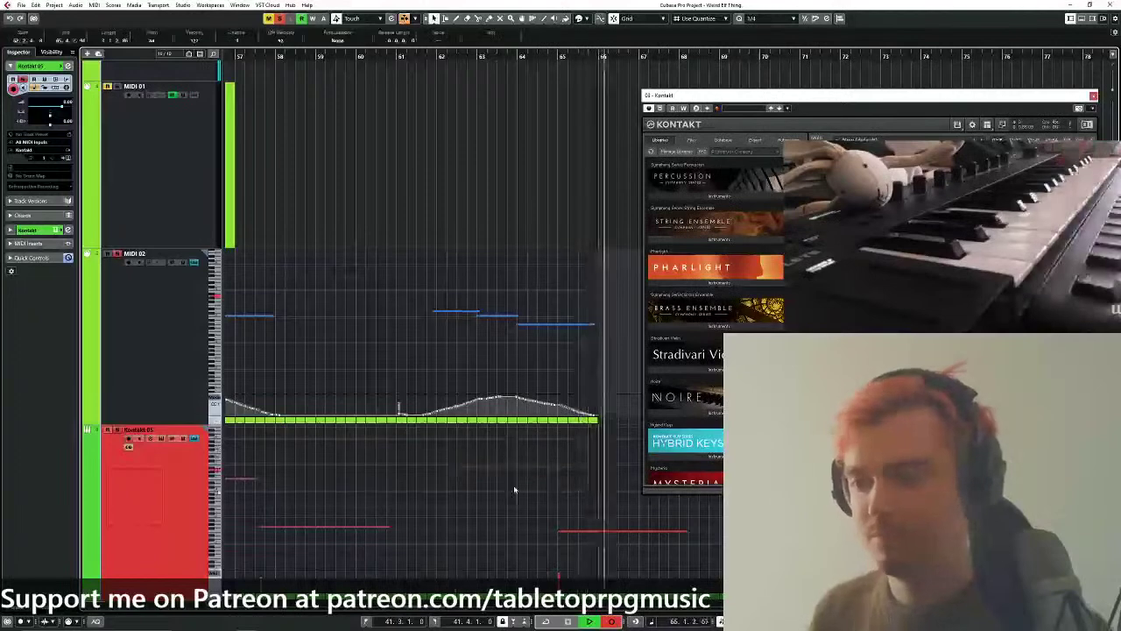
left_click_drag(508, 470, 506, 515)
key("space")
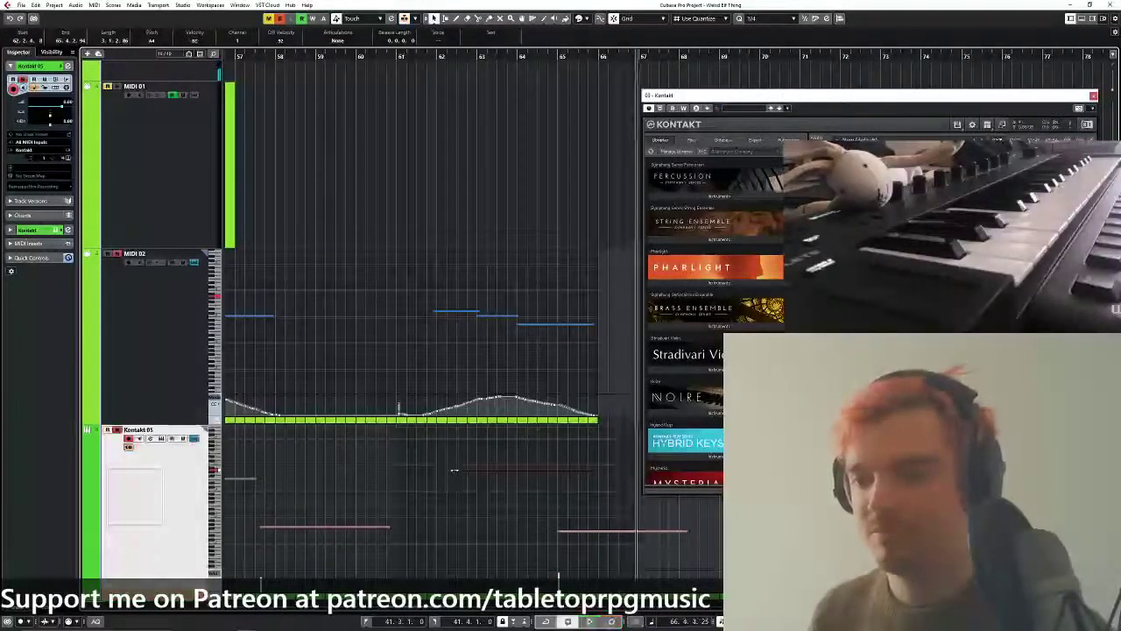
Replay the newly recorded passage and lower the velocity of Kontakt 05's low note at bar 65.
key("space")
scroll(478, 323, "down", 3)
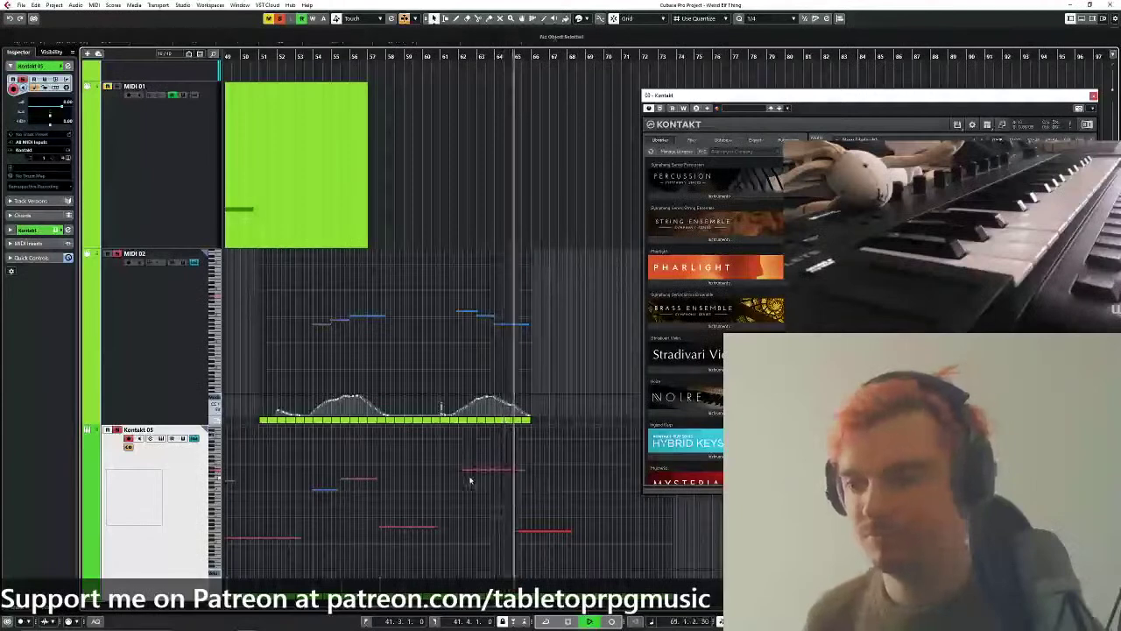
key("h")
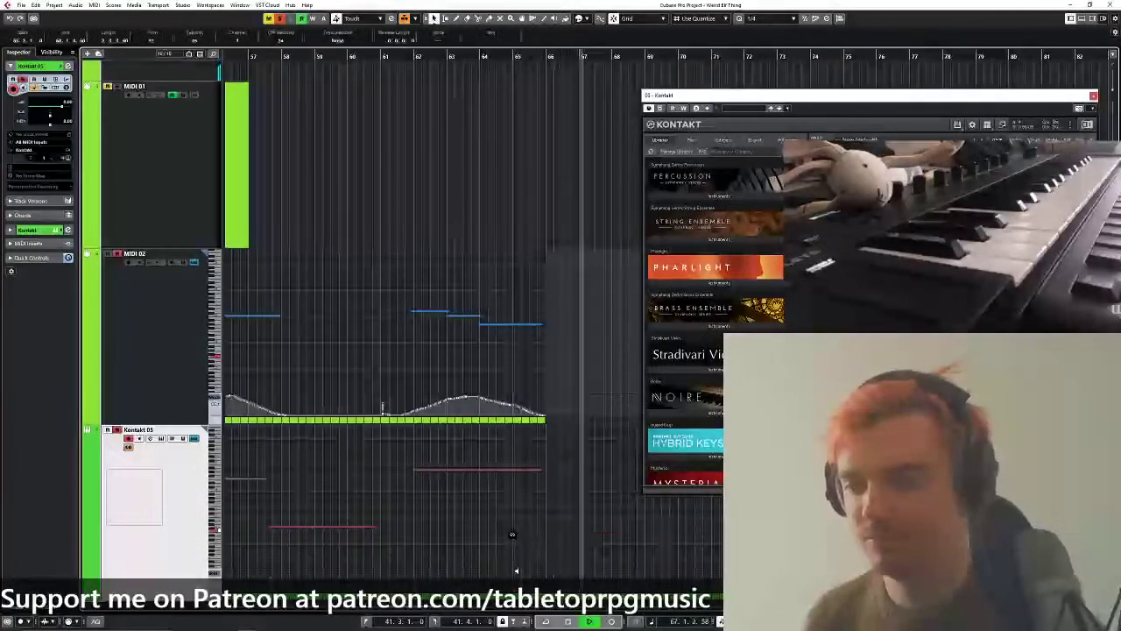
scroll(517, 561, "down", 4)
key("space")
Turn off all solos and play the whole piece from bar 1.
scroll(451, 228, "up", 5)
scroll(467, 292, "up", 2)
key("g")
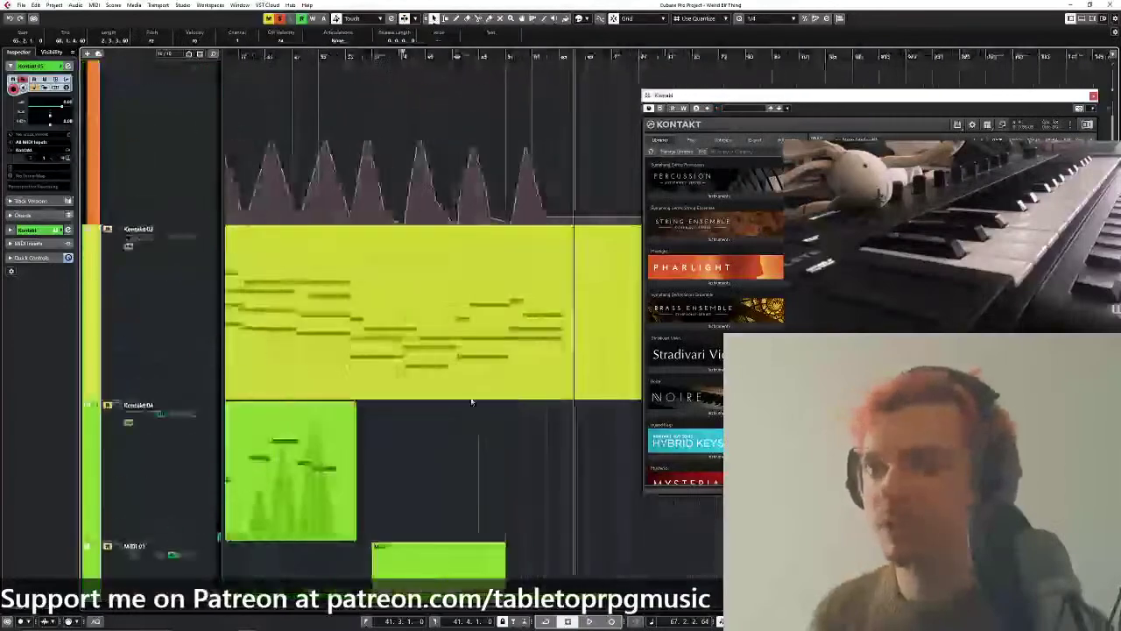
scroll(470, 350, "left", 2)
left_click(425, 57)
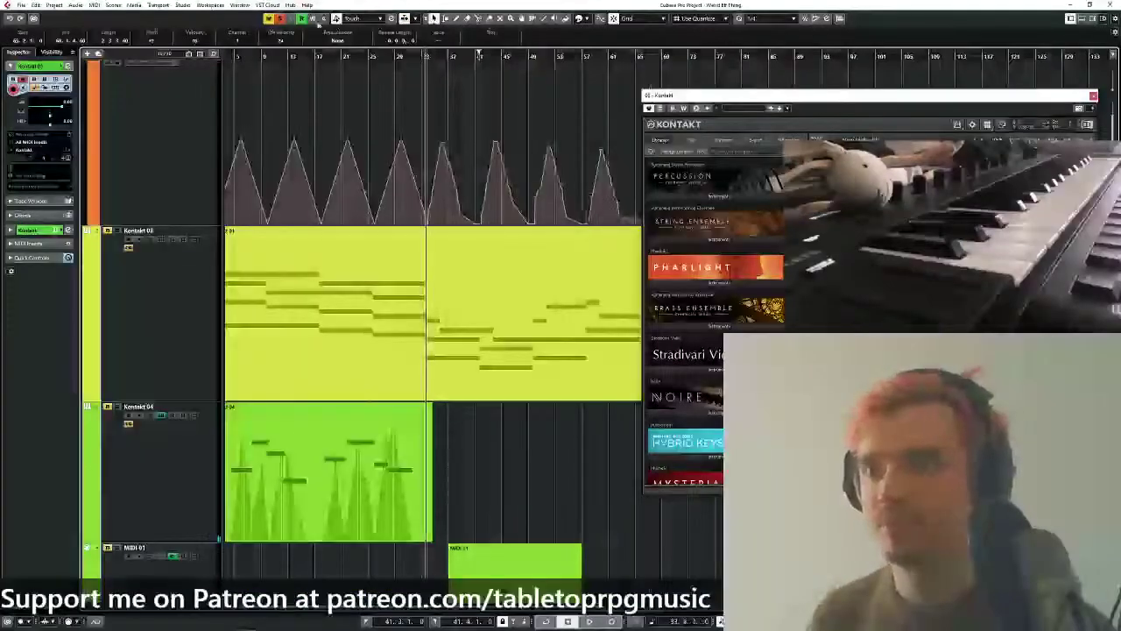
left_click(279, 20)
key("period")
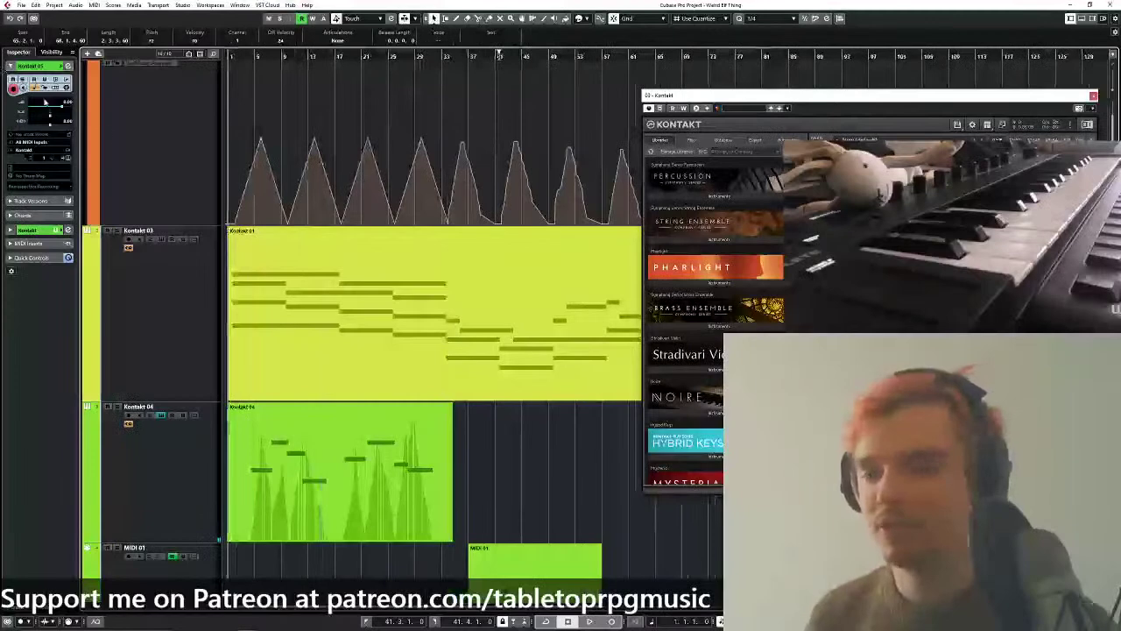
key("g")
scroll(127, 133, "up", 1)
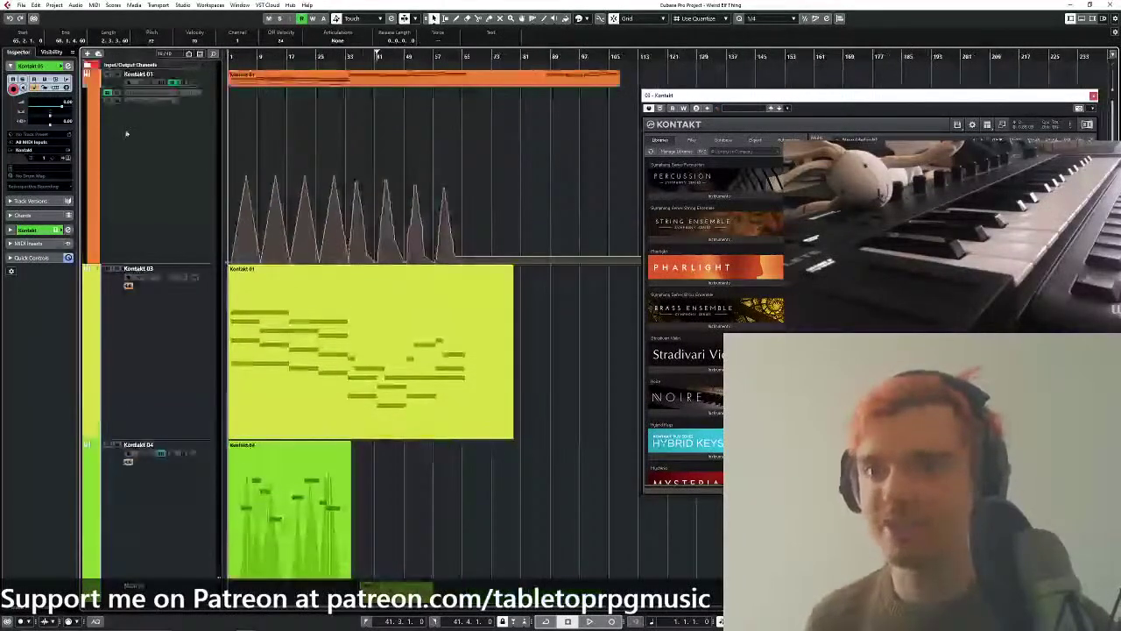
scroll(380, 194, "up", 2)
scroll(378, 188, "left", 1)
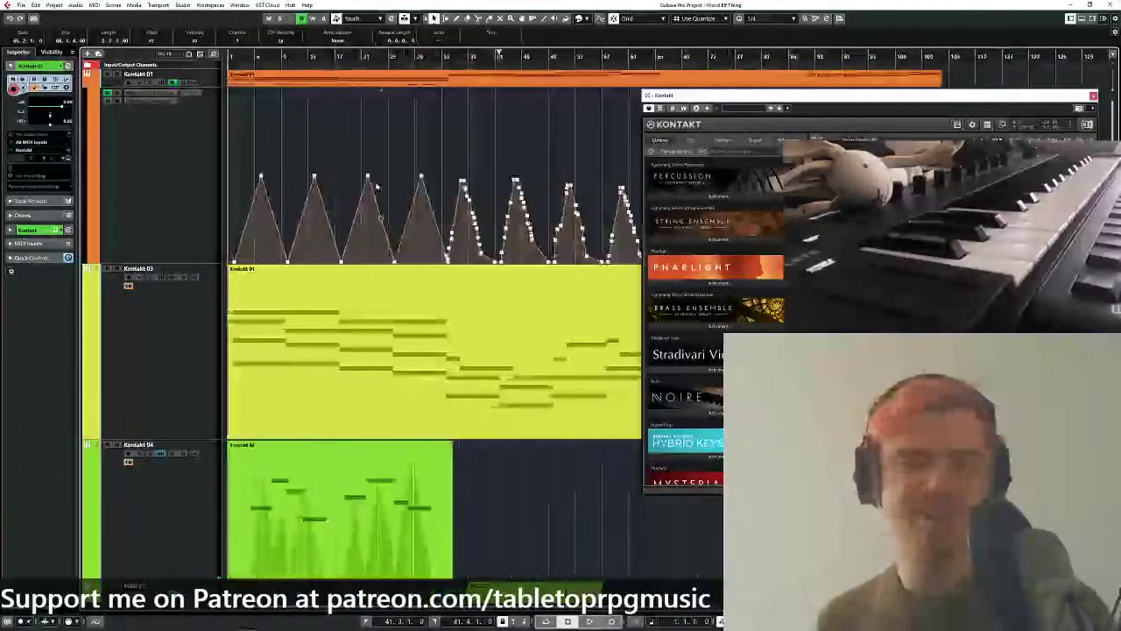
key("space")
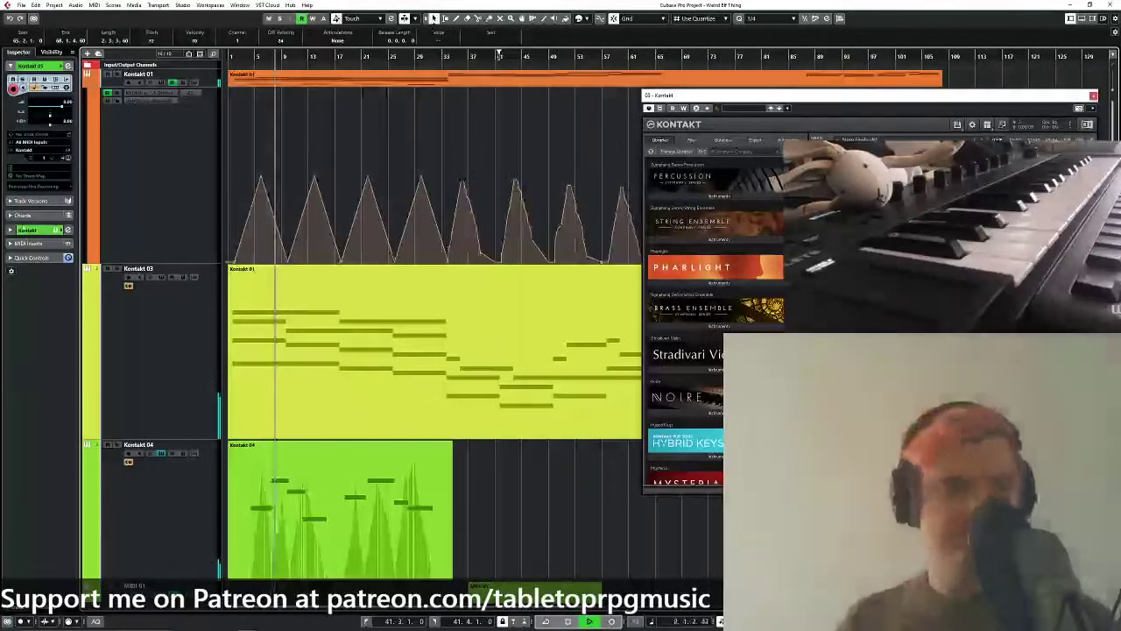
key("alt+Tab")
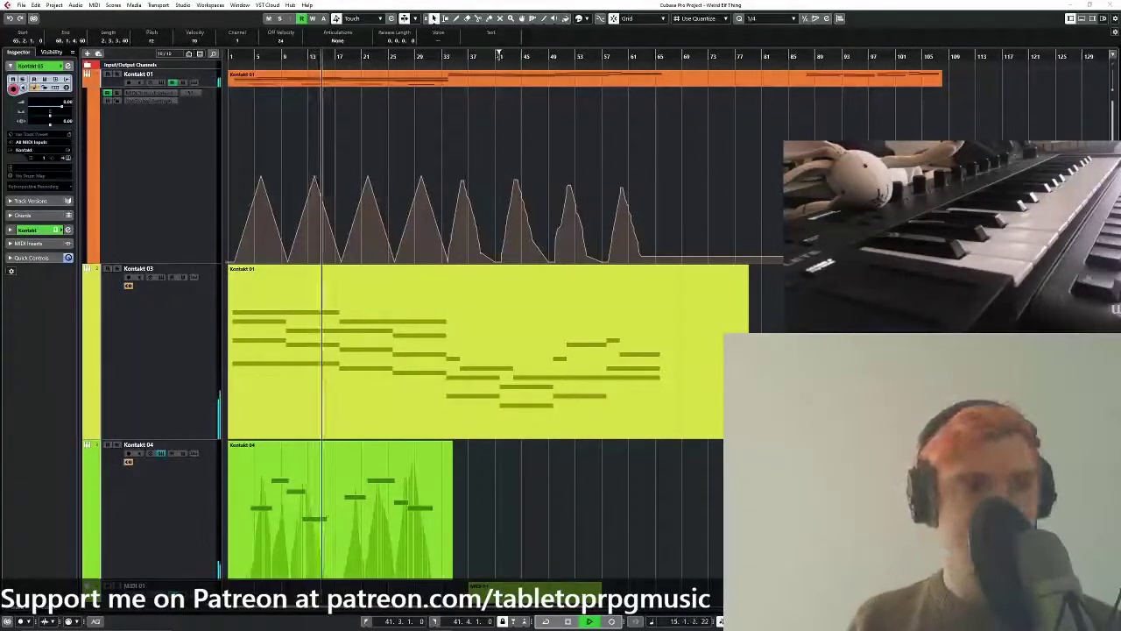
key("super")
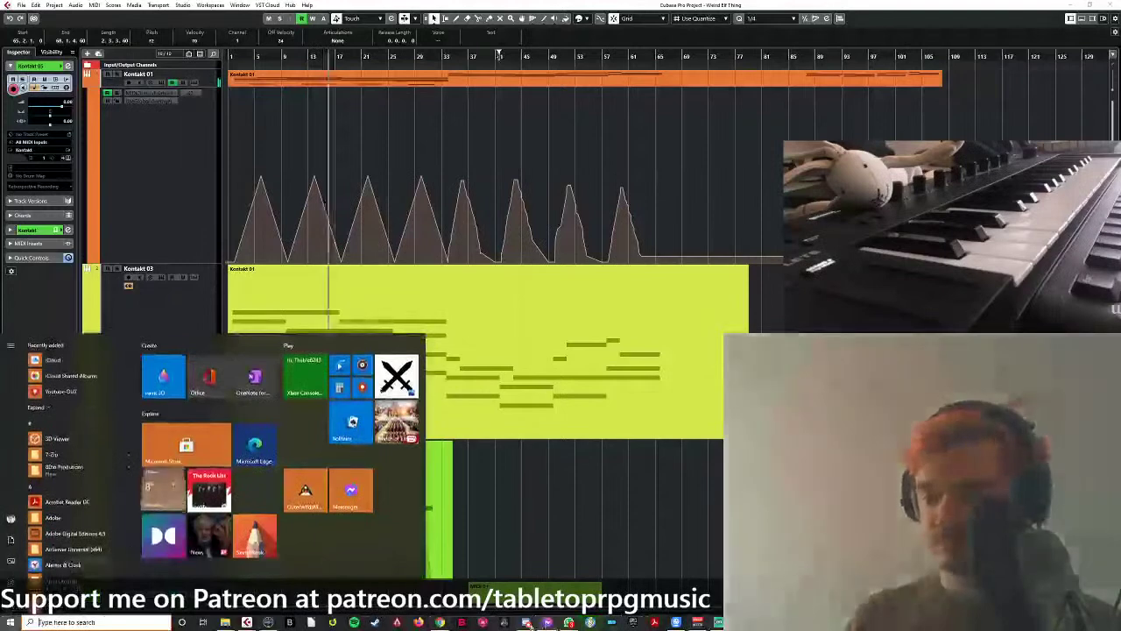
left_click(574, 623)
key("alt+Tab")
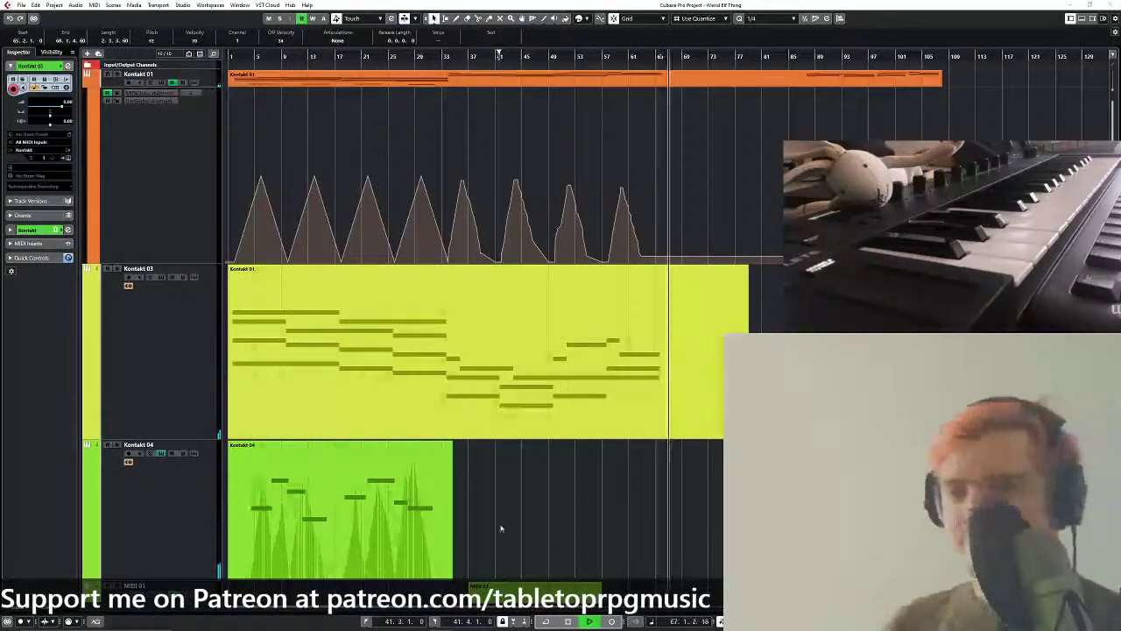
Stop playback at about bar 69 and show the ruler in seconds to check the length of the piece.
left_click(502, 527)
key("g")
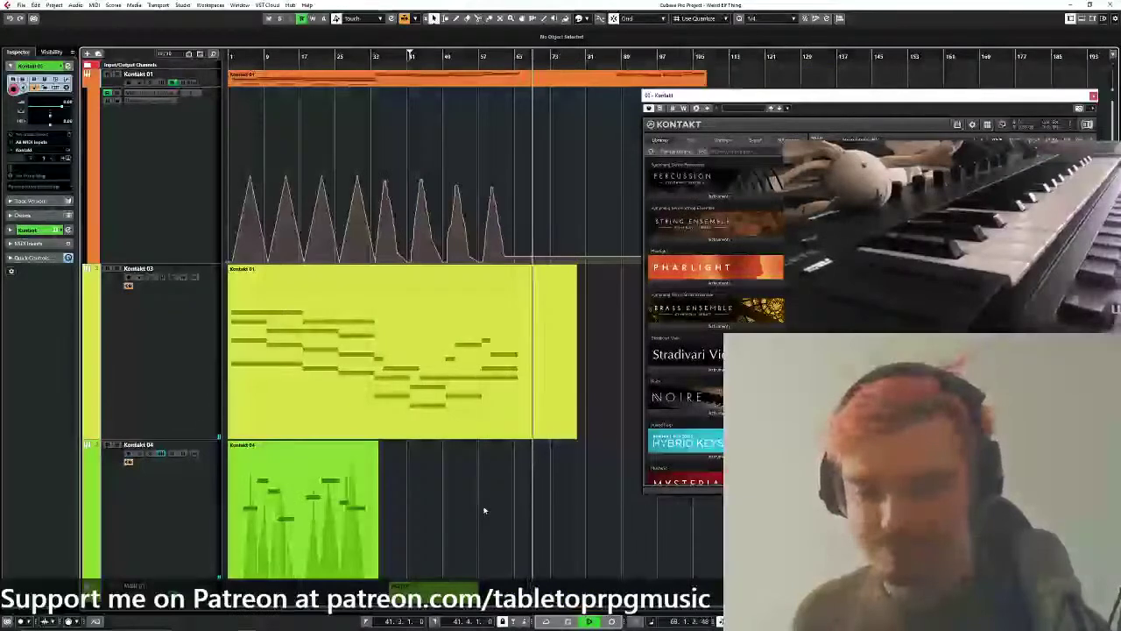
scroll(481, 457, "down", 1)
scroll(481, 457, "down", 1)
scroll(480, 457, "up", 1, "ctrl")
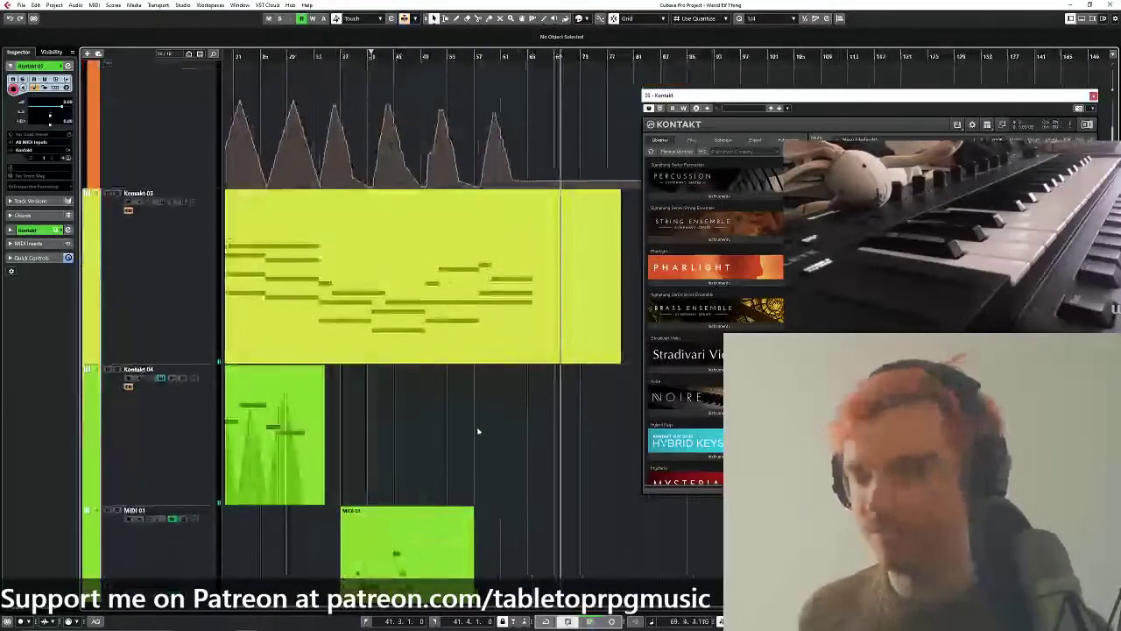
scroll(481, 549, "up", 2)
right_click(545, 56)
left_click(561, 73)
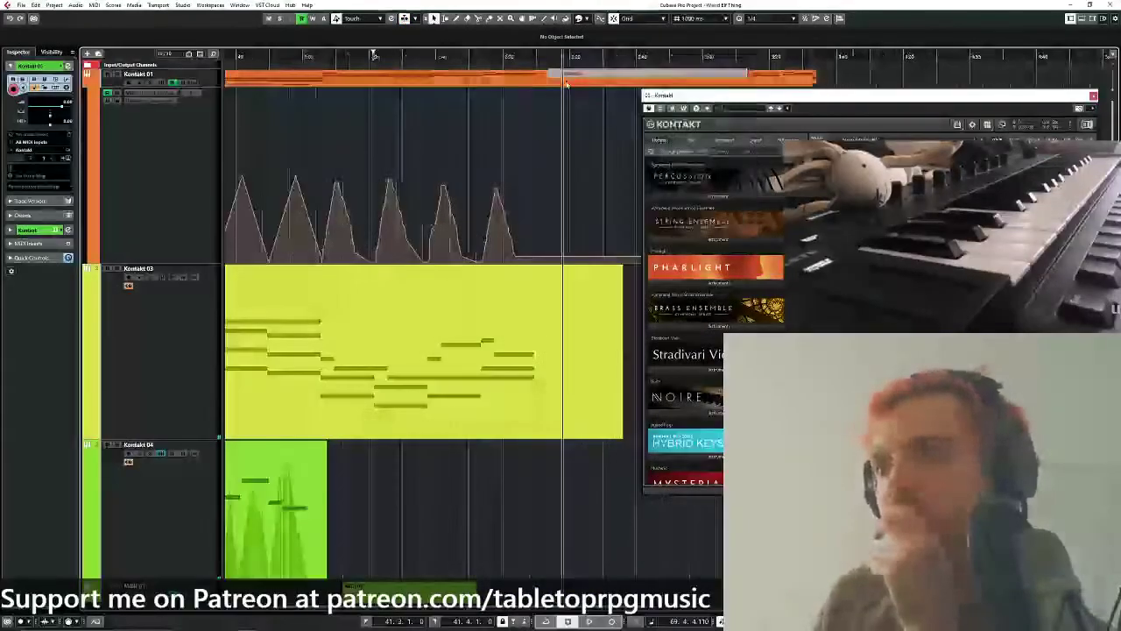
scroll(518, 192, "right", 2)
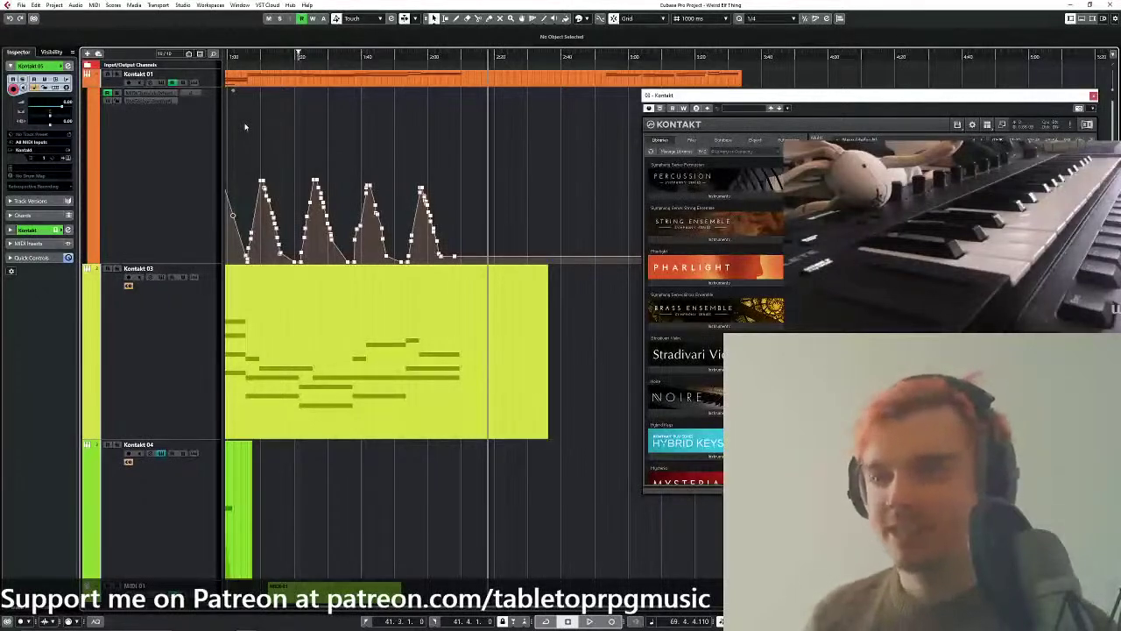
Return the ruler to bars and beats, play from about bar 34, and close the Kontakt instrument window.
left_click_drag(249, 128, 418, 188)
left_click_drag(415, 56, 415, 74)
right_click(420, 57)
scroll(429, 107, "up", 4)
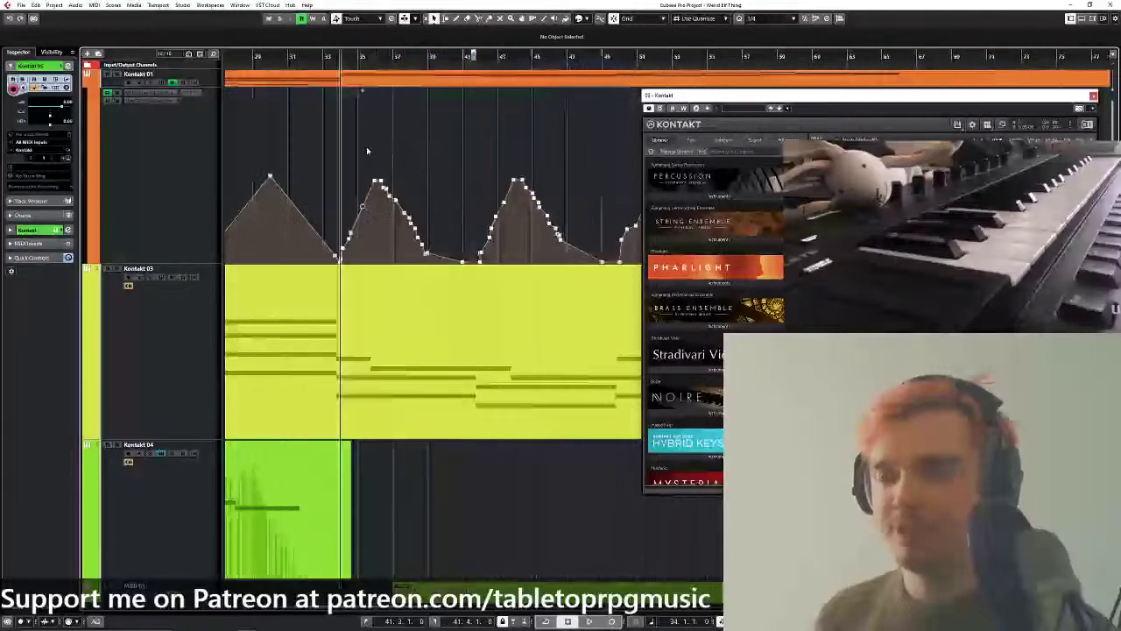
scroll(330, 140, "down", 3)
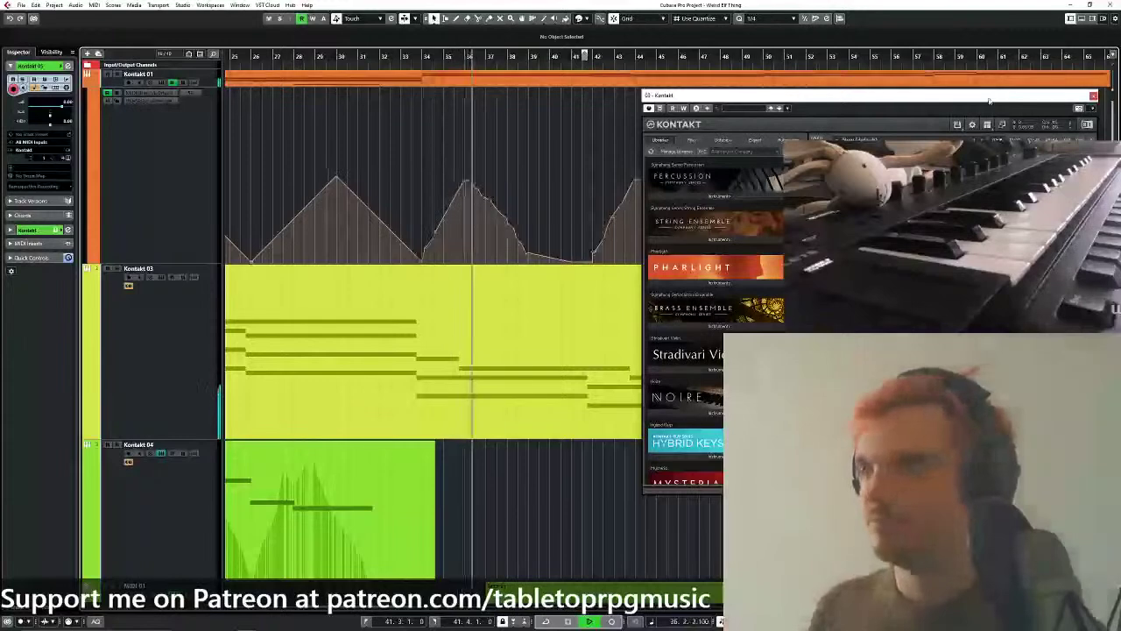
left_click(1093, 95)
scroll(584, 152, "right", 5)
scroll(578, 151, "right", 1)
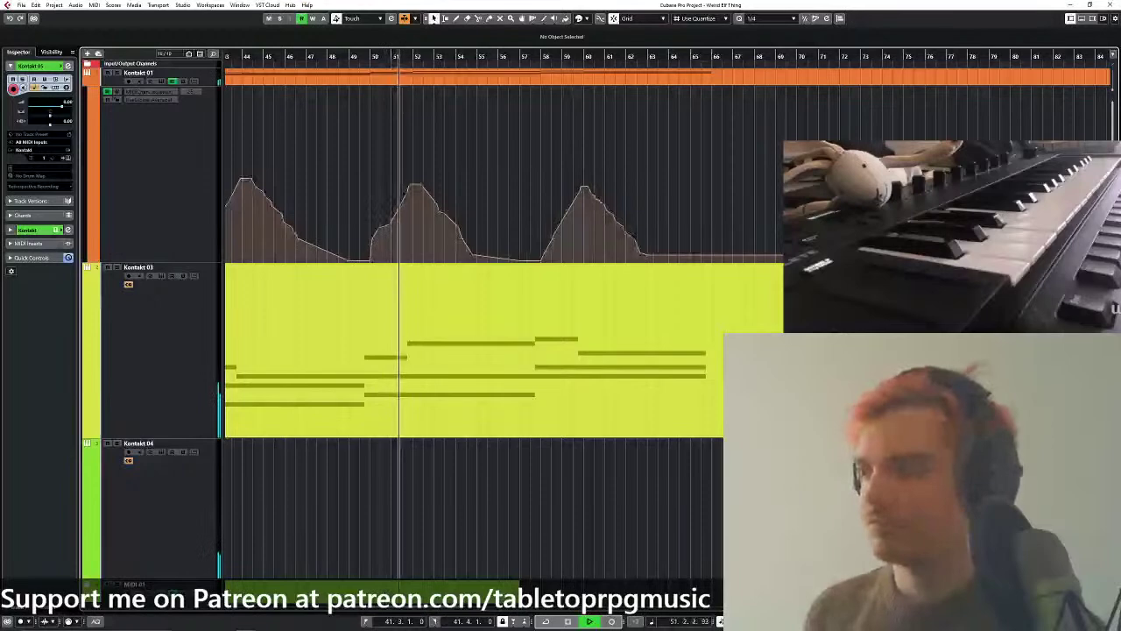
Adjust the start of Kontakt 05's low note near bar 49 and close the in-place editors of Kontakt 05 and MIDI 02.
scroll(548, 403, "down", 10)
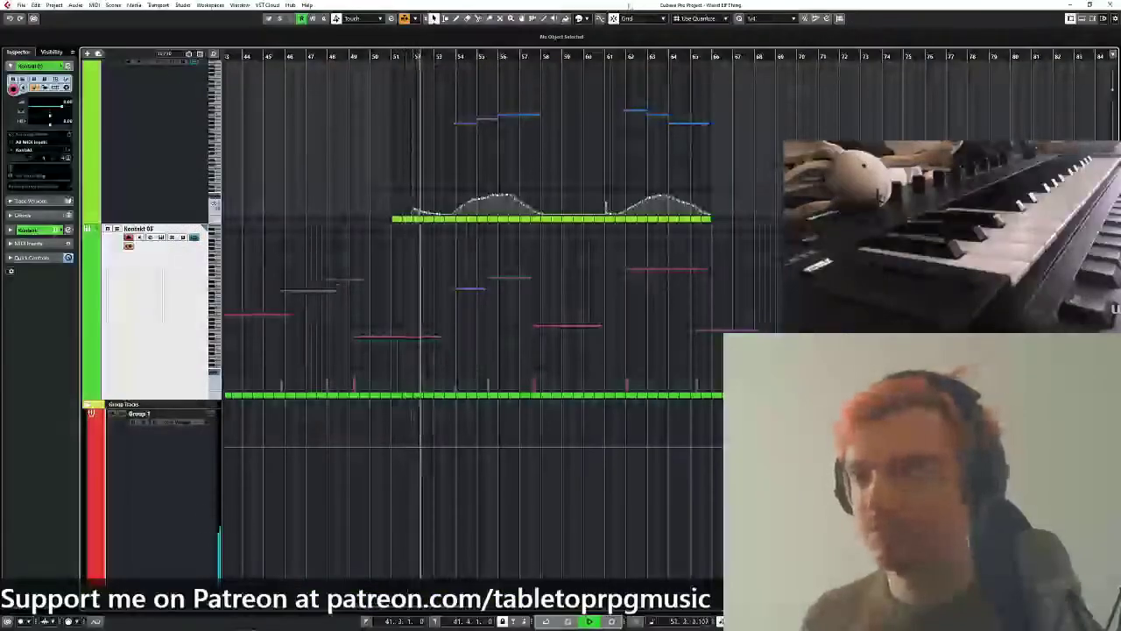
left_click(358, 336)
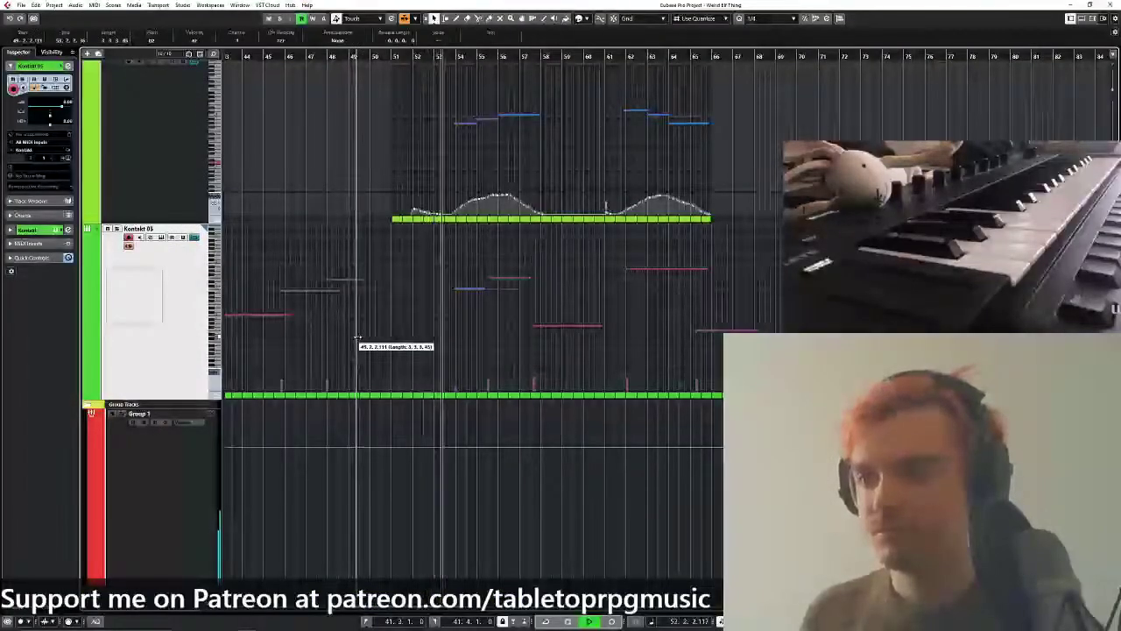
left_click(194, 237)
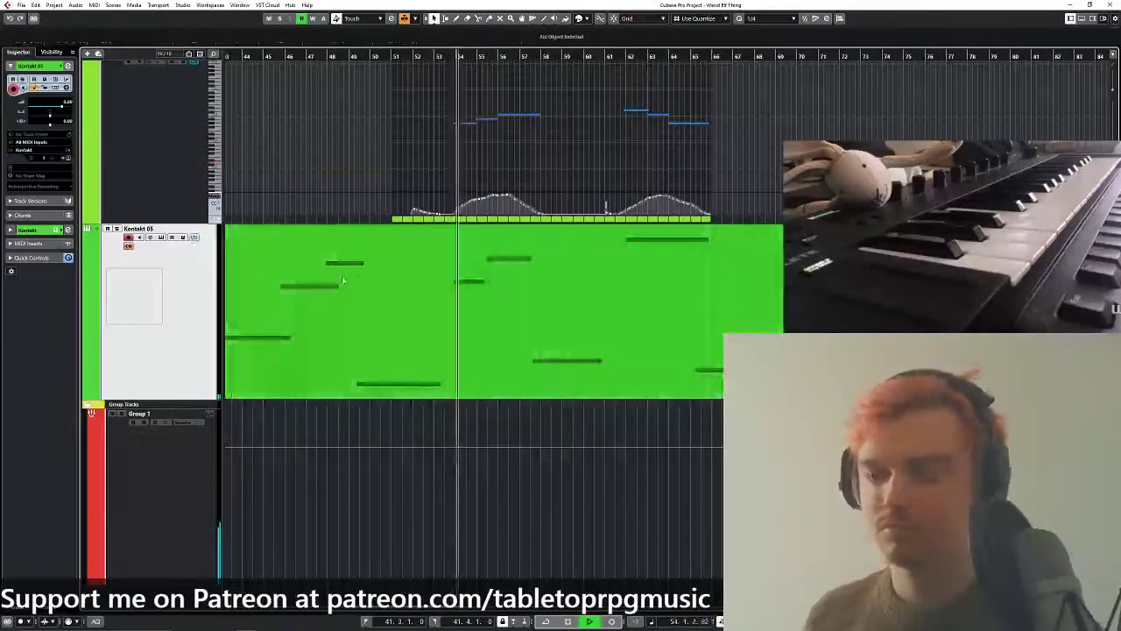
left_click(444, 233)
scroll(152, 167, "up", 2)
left_click(194, 202)
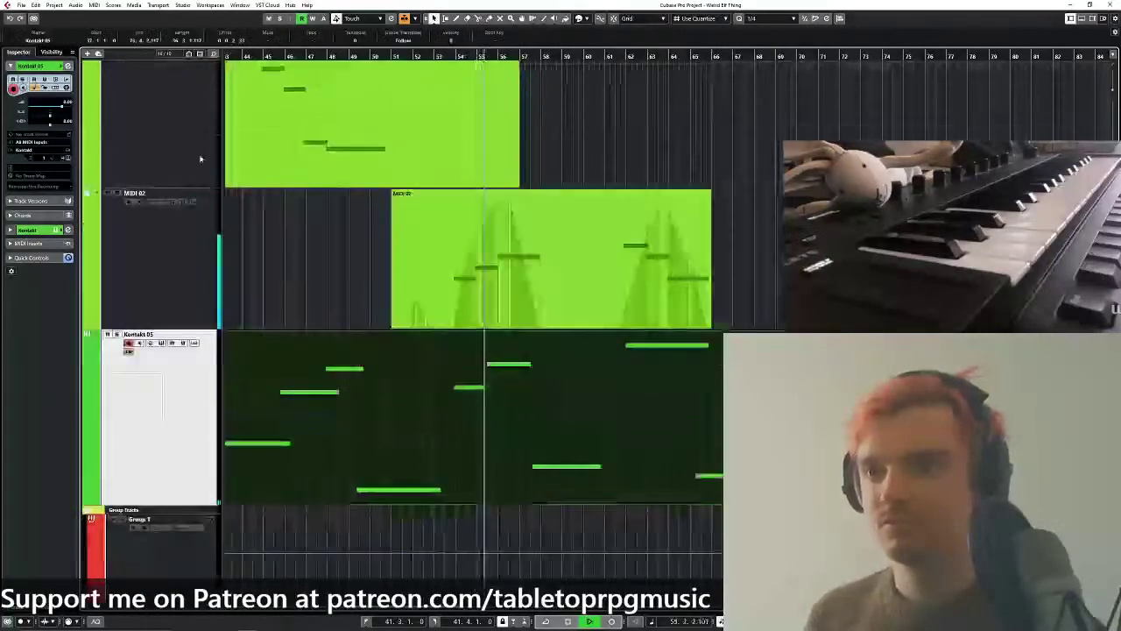
Reopen MIDI 02 in the in-place editor and extend the last note of its first phrase to about bar 59.
scroll(193, 262, "up", 3)
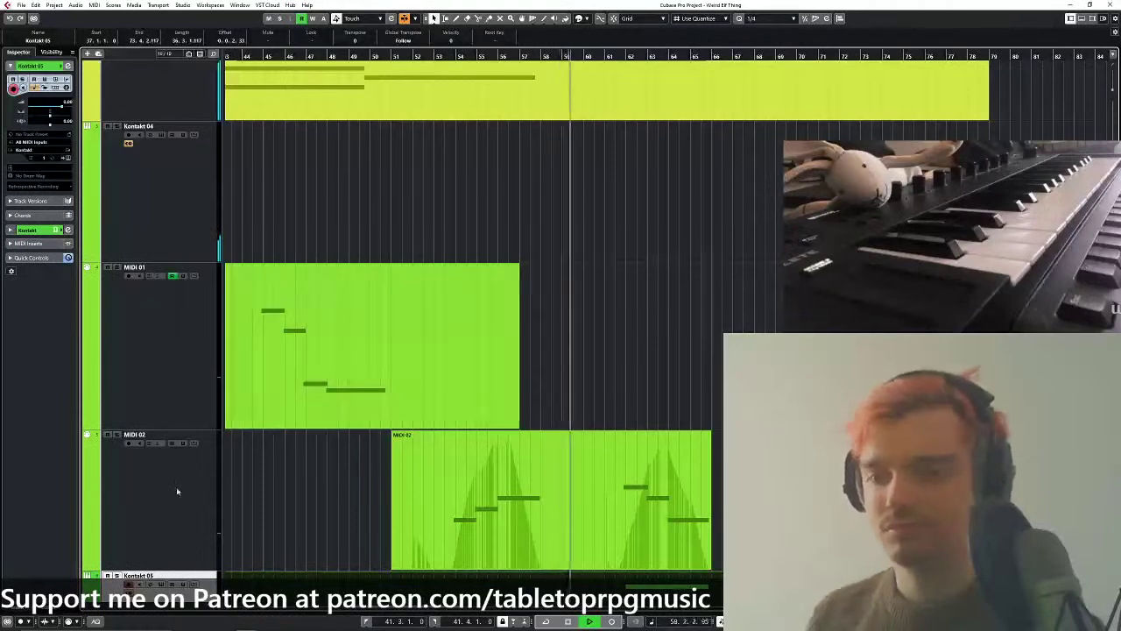
double_click(536, 490)
scroll(124, 345, "down", 2)
scroll(125, 350, "down", 2)
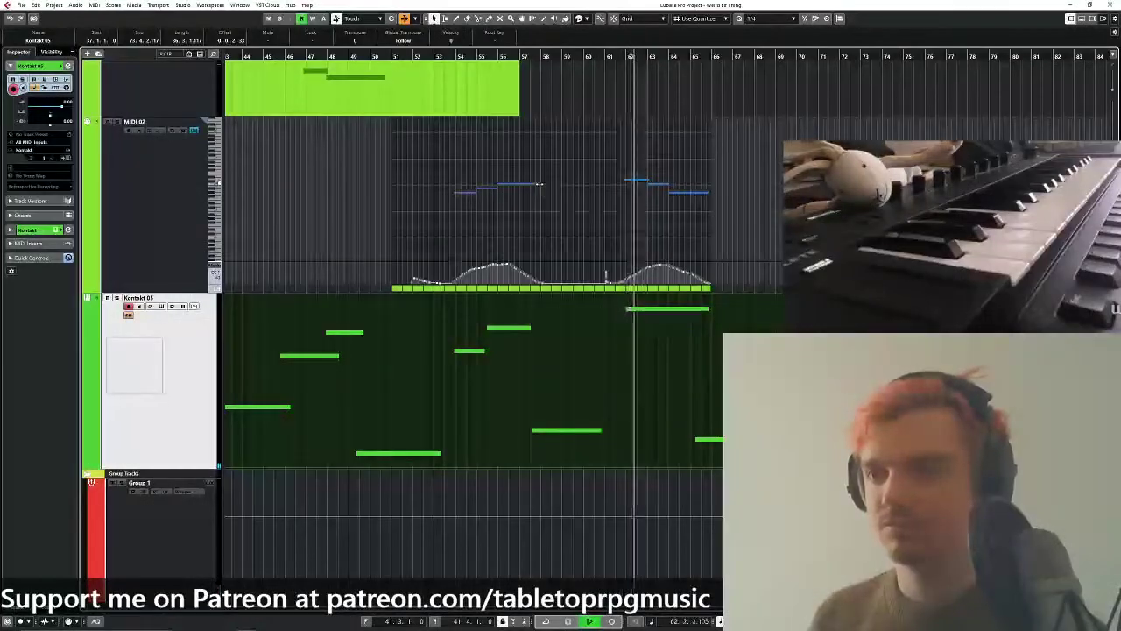
left_click_drag(540, 188, 563, 196)
Show MIDI 02's automation lane and assign it to CC 11 (Expression).
left_click(87, 290)
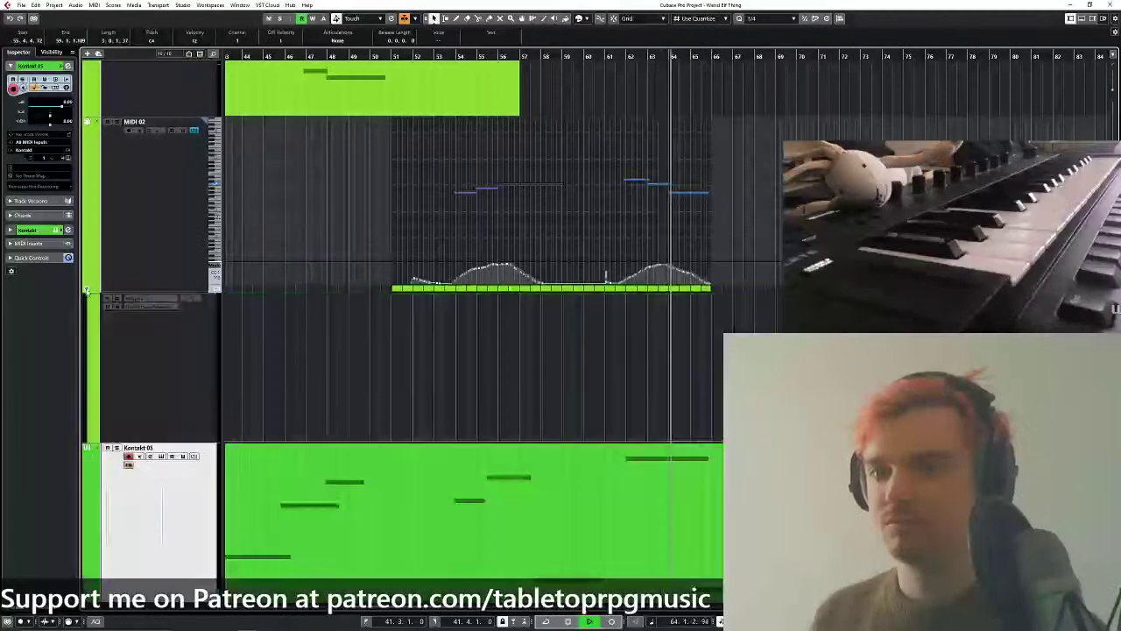
left_click(133, 298)
left_click(188, 444)
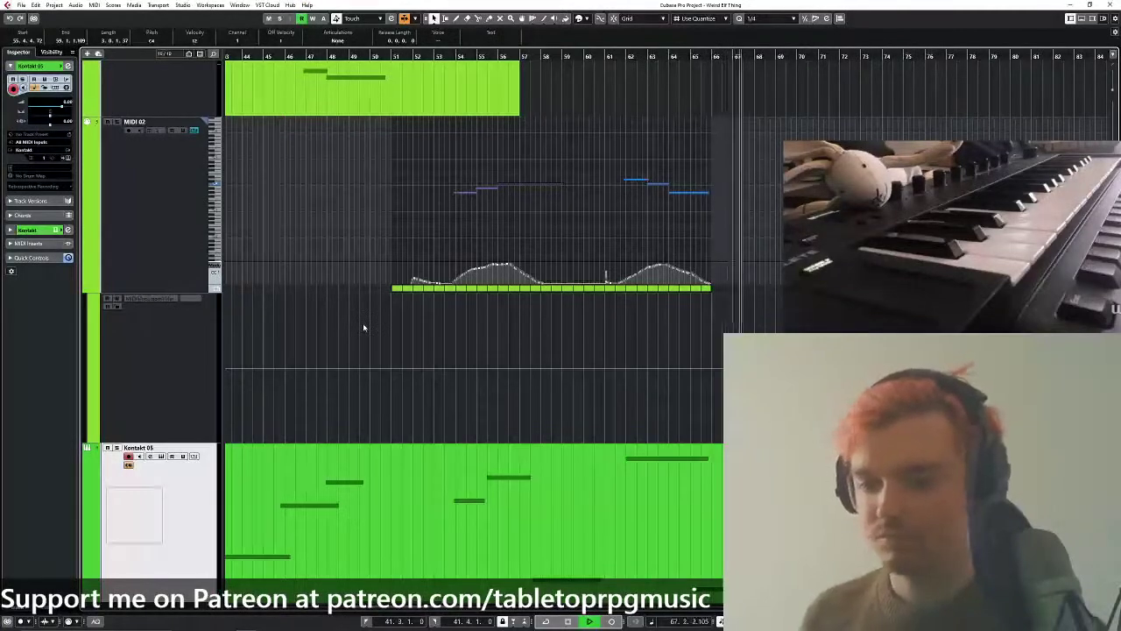
left_click(129, 300)
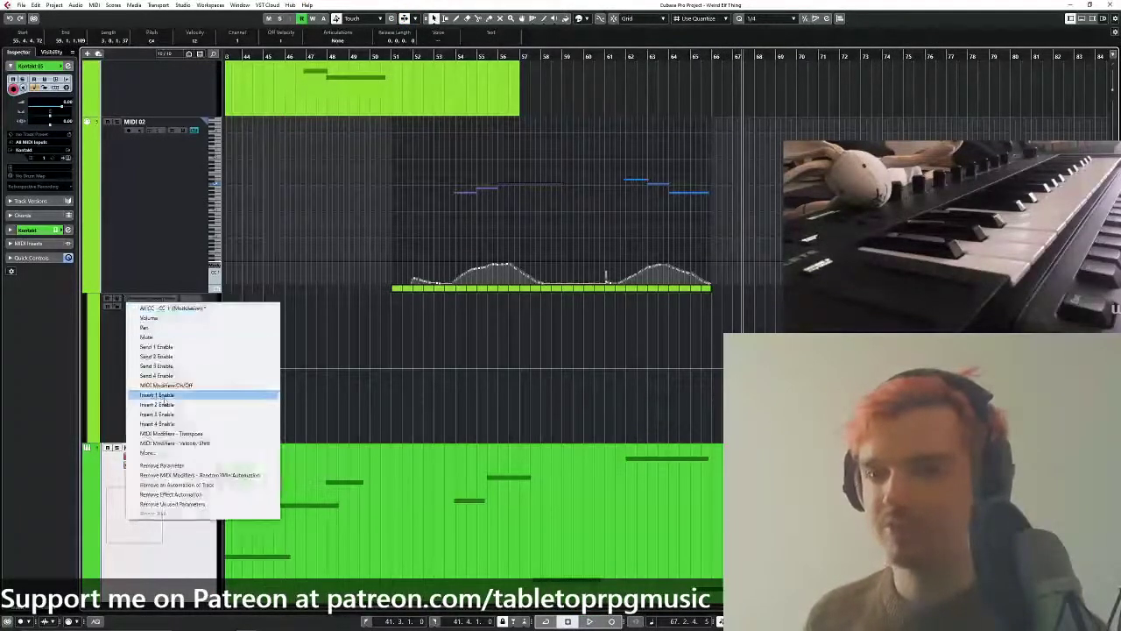
left_click(163, 461)
left_click(502, 321)
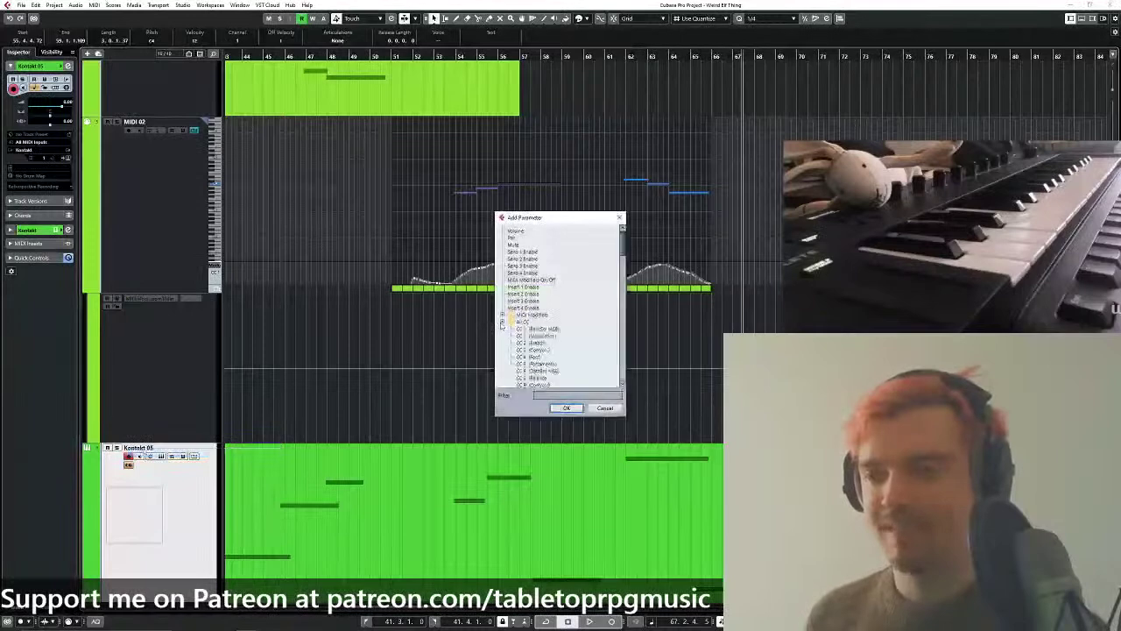
scroll(536, 349, "down", 2)
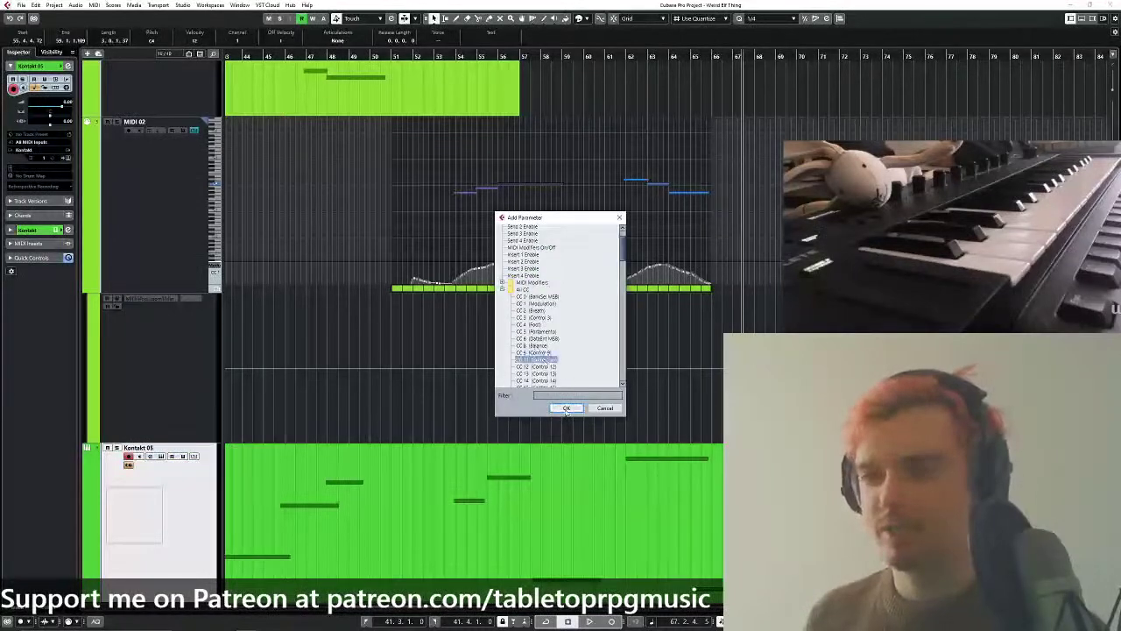
left_click(565, 408)
Draw an Expression fade on MIDI 02 from 122 near bar 58 to 0 in bar 59, and place the playhead near bar 56.
left_click(570, 380)
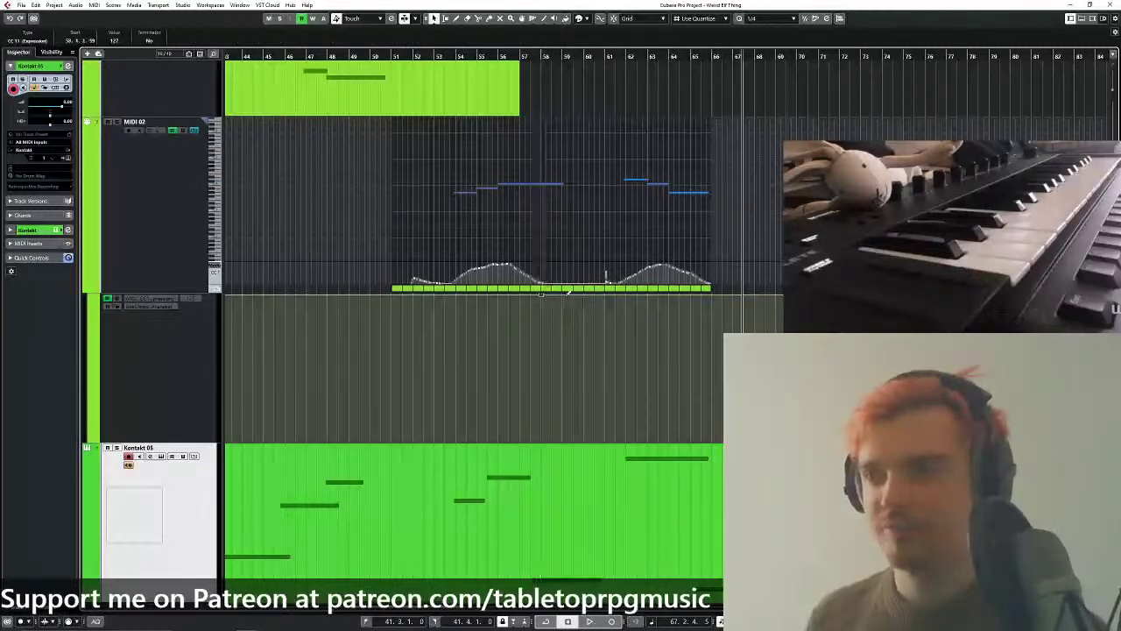
left_click_drag(568, 291, 566, 441)
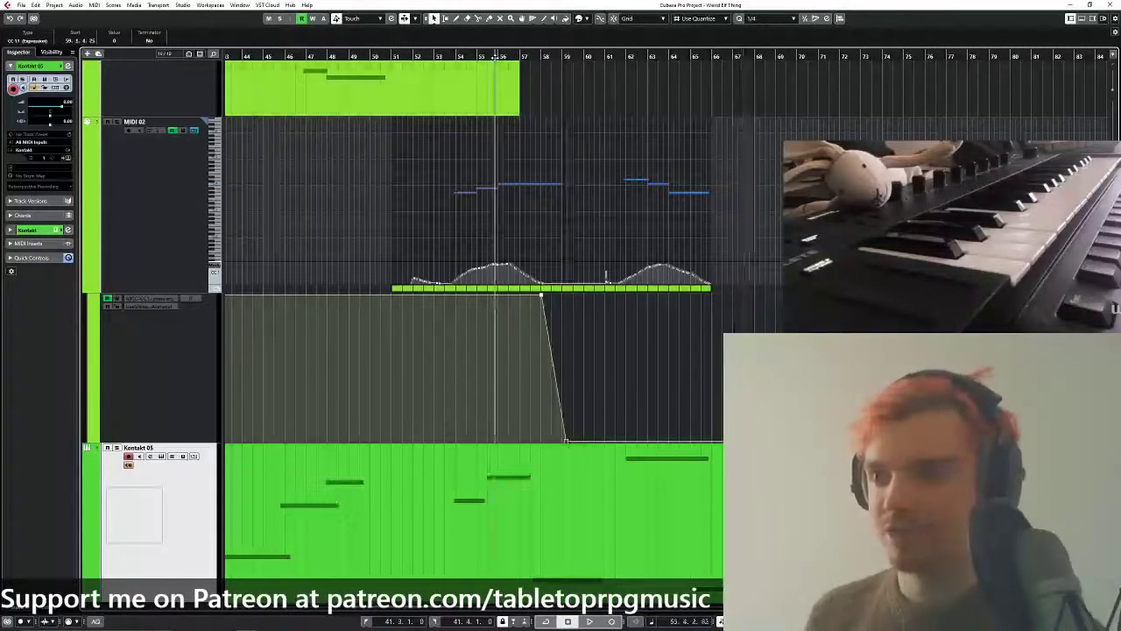
left_click_drag(495, 57, 496, 60)
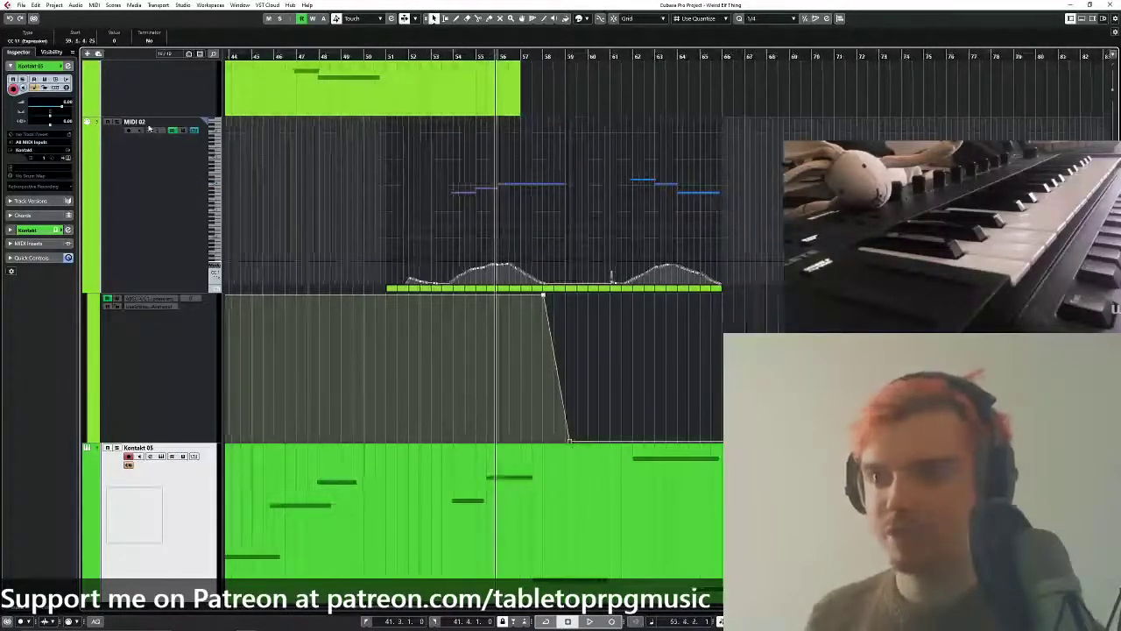
Extend MIDI 02's last note to bar 67 and shape its Expression from 0 up to 127 in bar 61 and down to 0 at bar 66.
left_click(622, 437)
left_click_drag(627, 438, 624, 296)
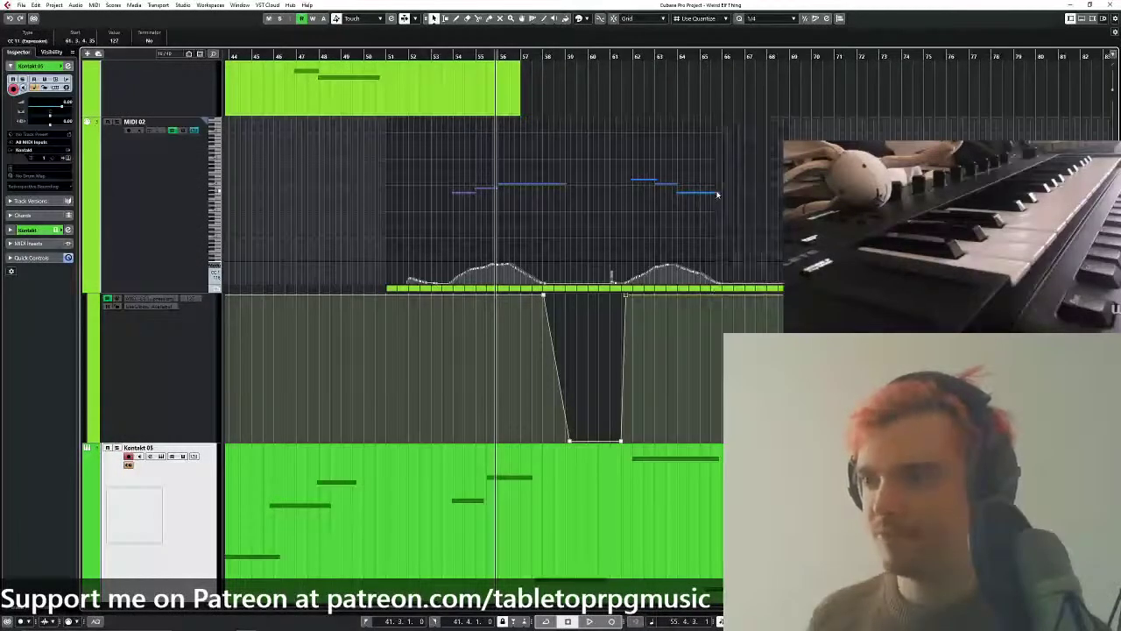
left_click_drag(716, 194, 743, 198)
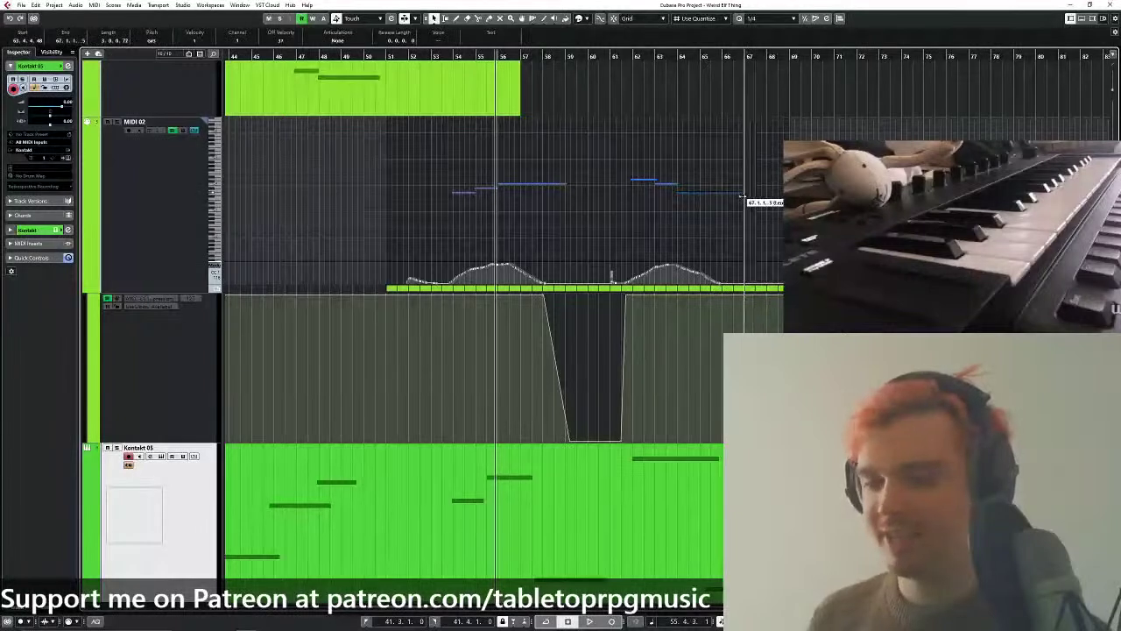
left_click(699, 294)
left_click_drag(721, 295, 722, 444)
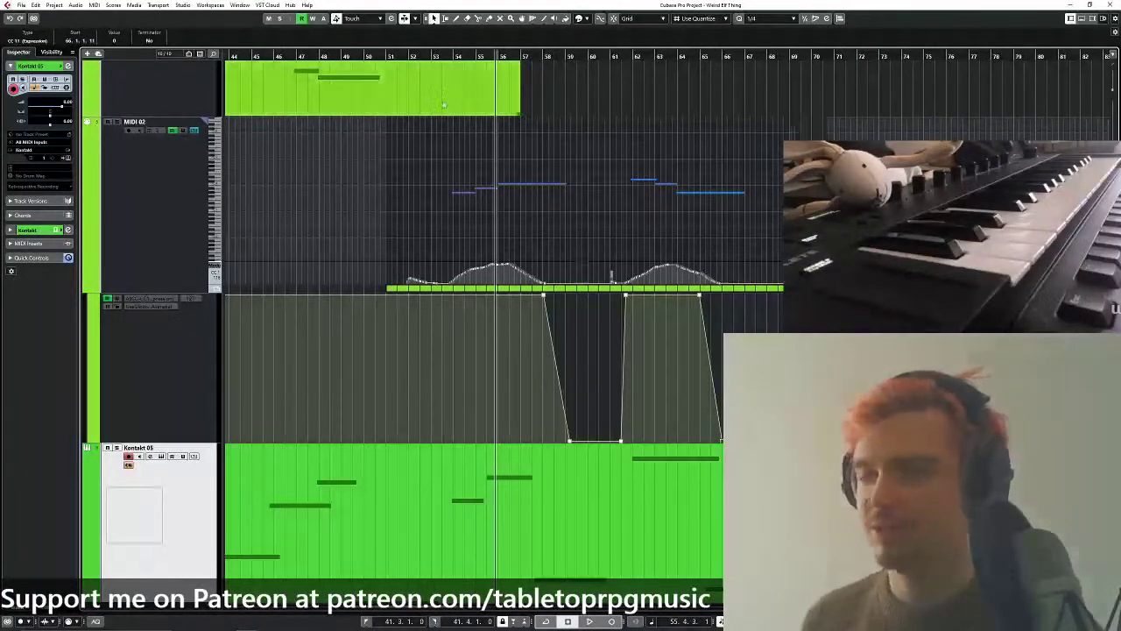
Play the arrangement from near bar 56 to listen to MIDI 02's Expression fades together with the other tracks.
key("space")
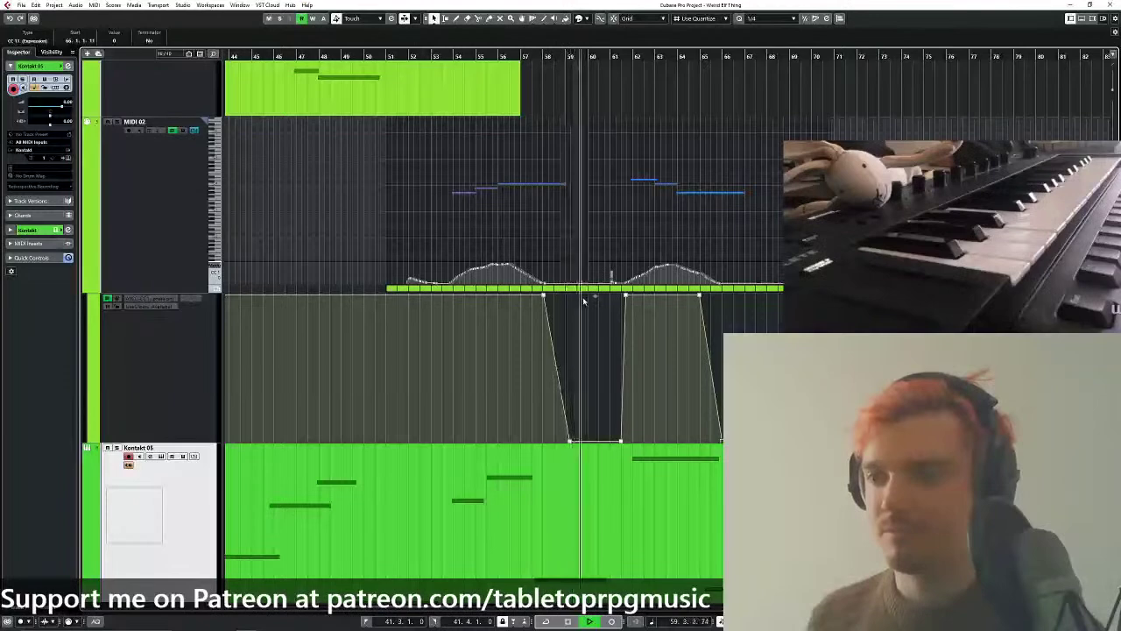
left_click_drag(579, 293, 518, 305)
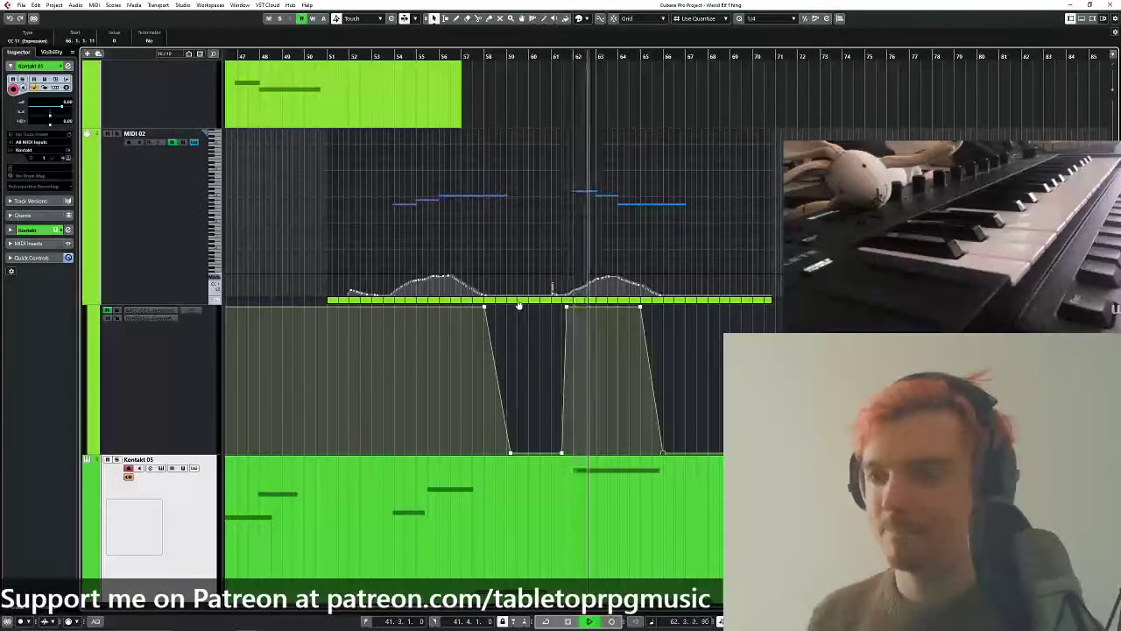
left_click_drag(519, 304, 566, 479)
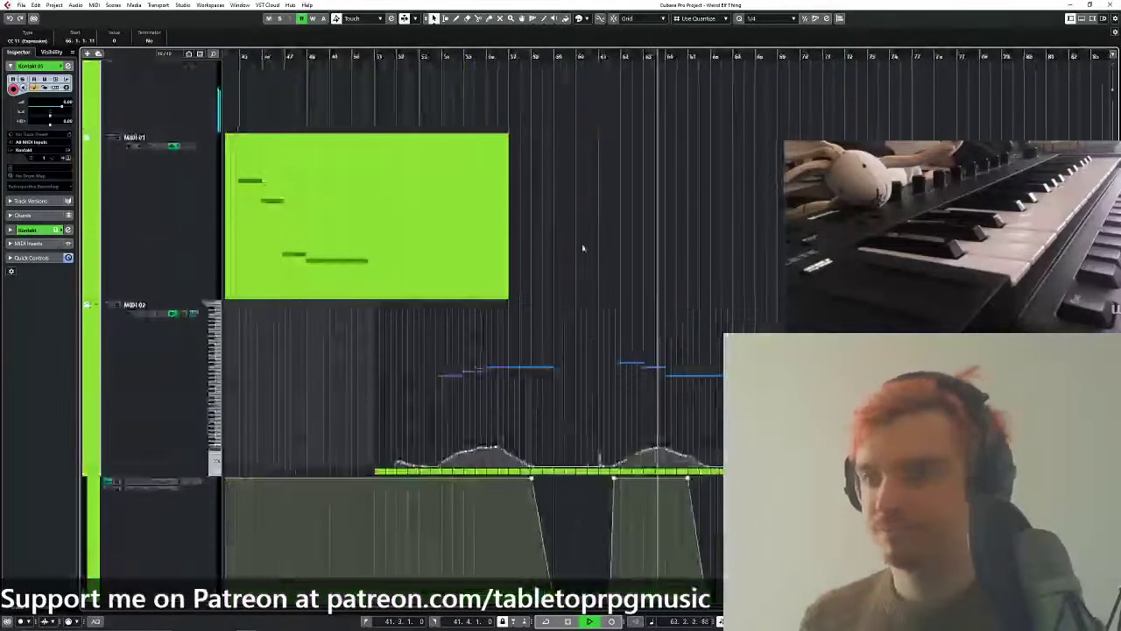
scroll(581, 232, "down", 3)
scroll(568, 212, "up", 3)
scroll(161, 264, "down", 1)
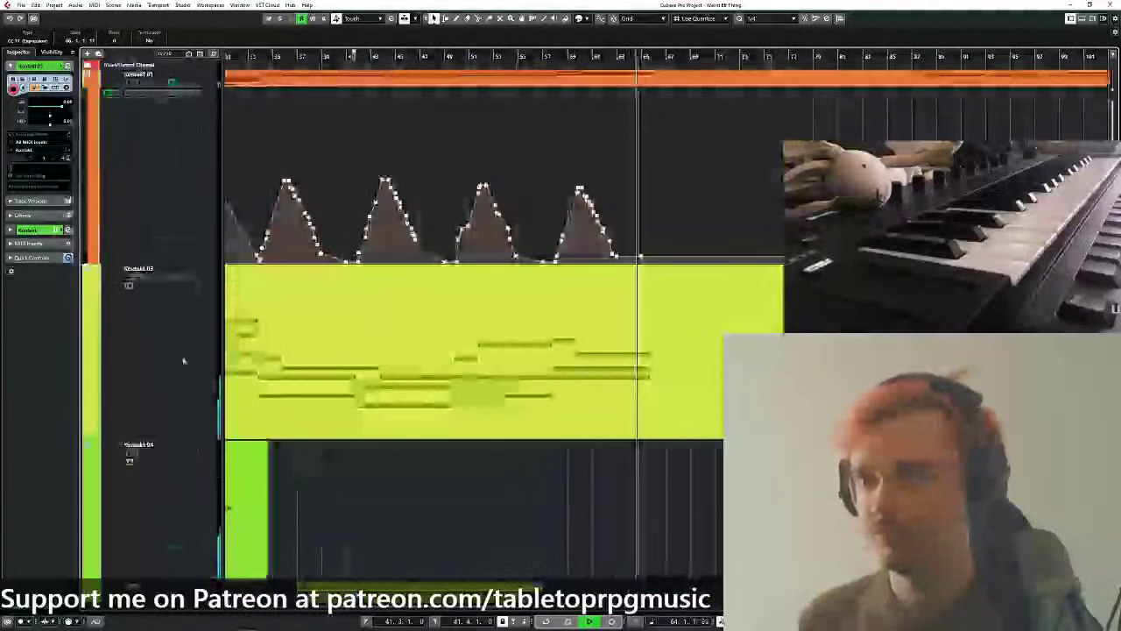
Open Kontakt 03 and Kontakt 01 in the in-place editor and make Kontakt 03 the selected track.
left_click(193, 277)
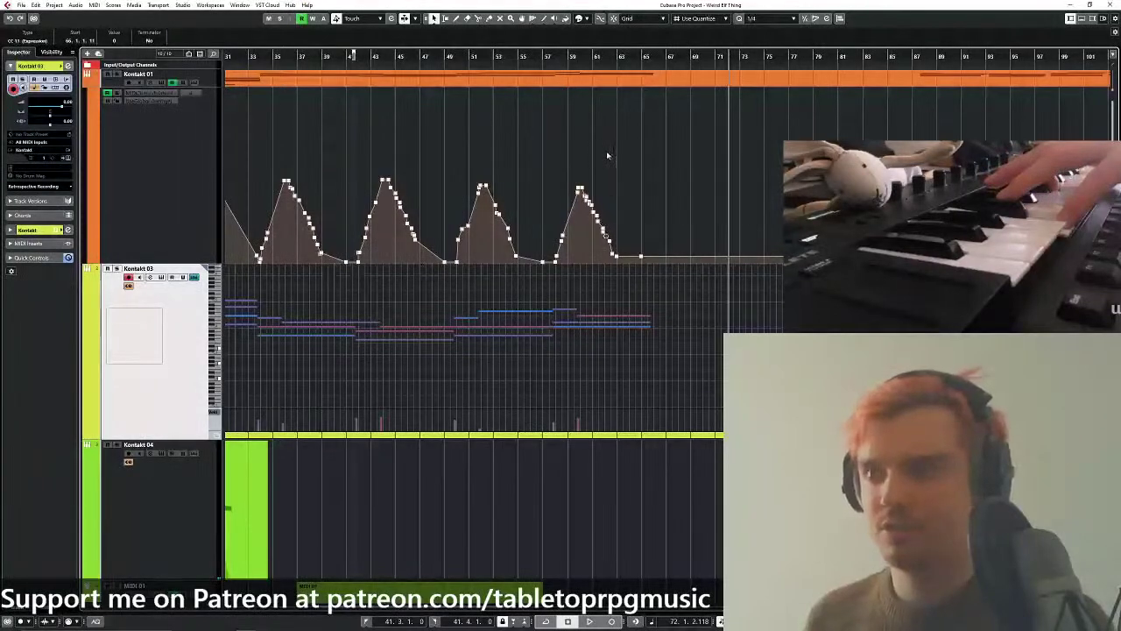
scroll(281, 112, "right", 3)
left_click(193, 82)
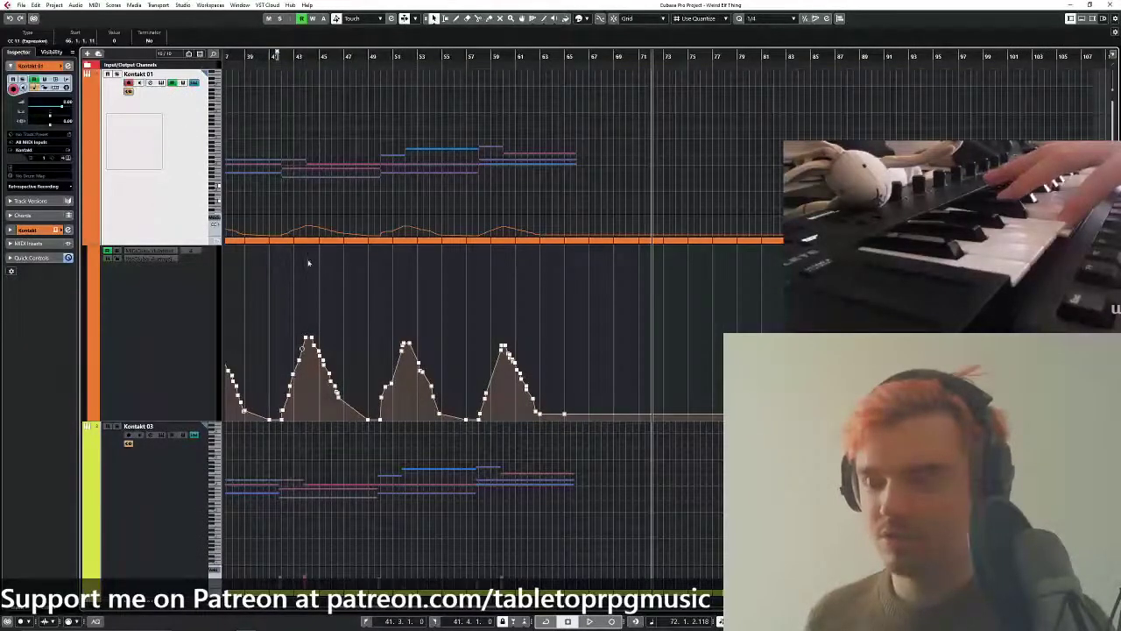
left_click_drag(296, 366, 297, 259)
left_click(178, 520)
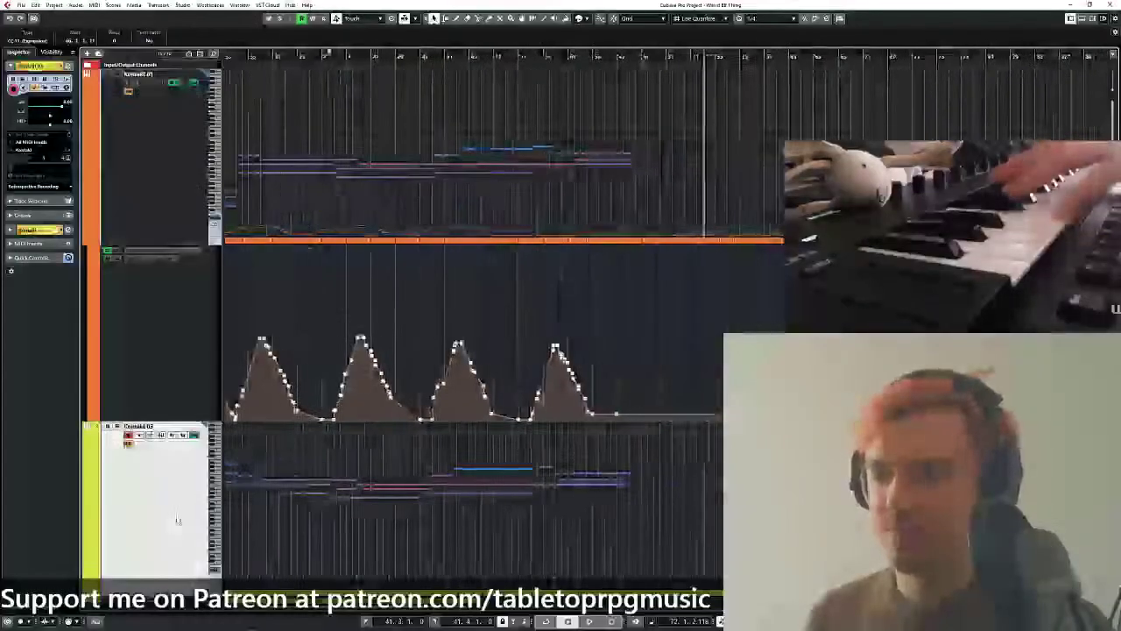
Record a sustained chord passage on Kontakt 03 starting near bar 66, and delete the selected note near bar 70.
left_click_drag(529, 57, 531, 97)
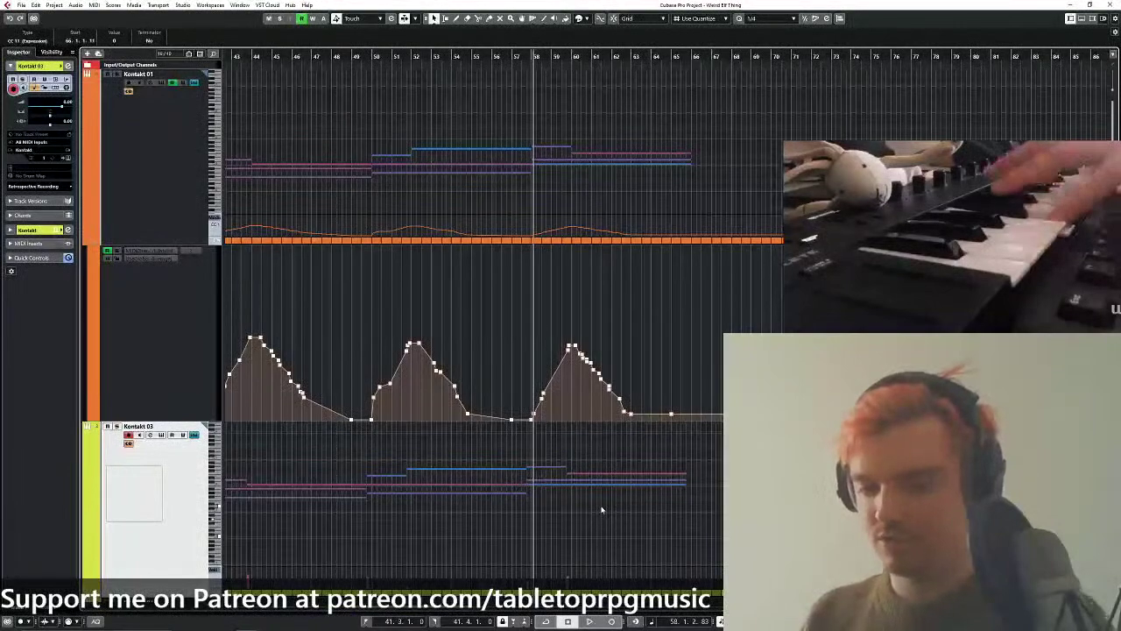
left_click_drag(670, 246, 648, 225)
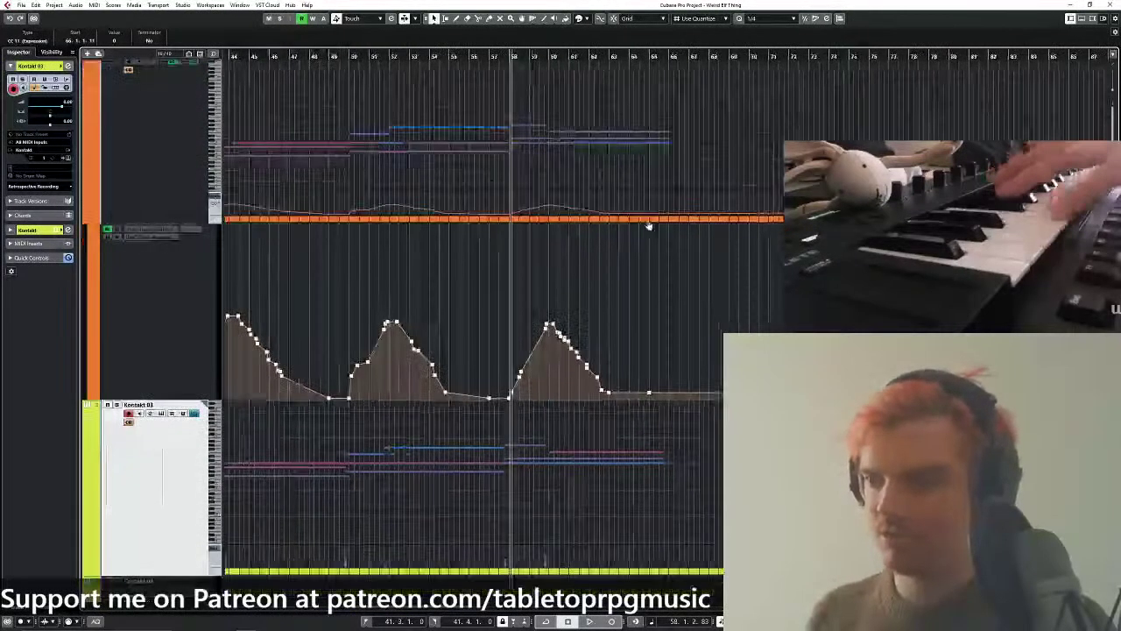
left_click_drag(630, 56, 619, 71)
left_click(613, 622)
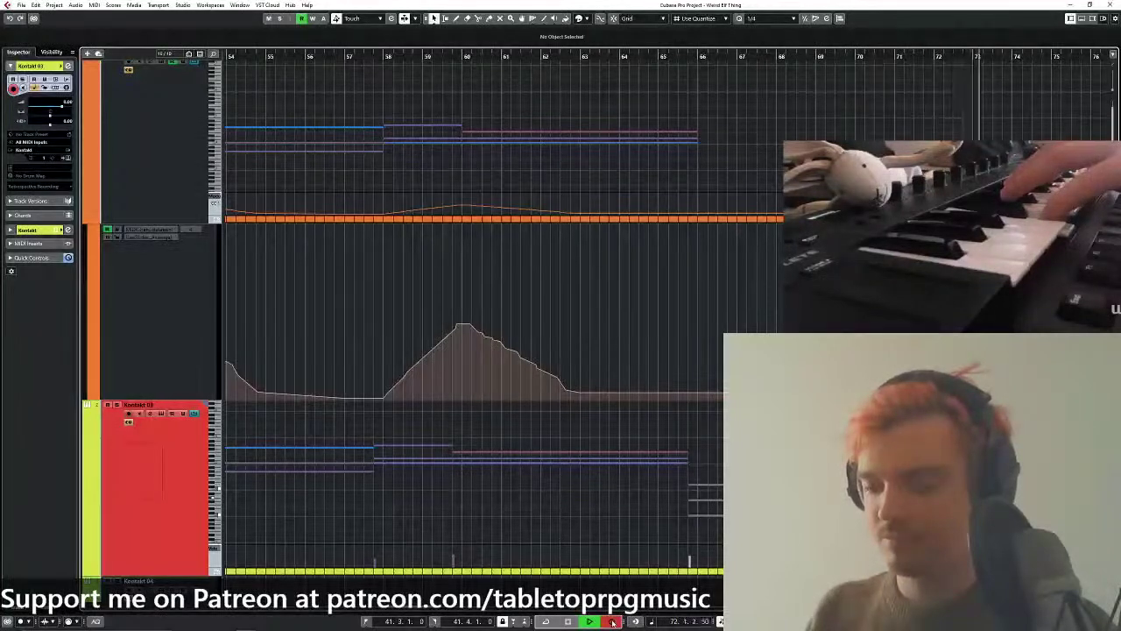
left_click(613, 621)
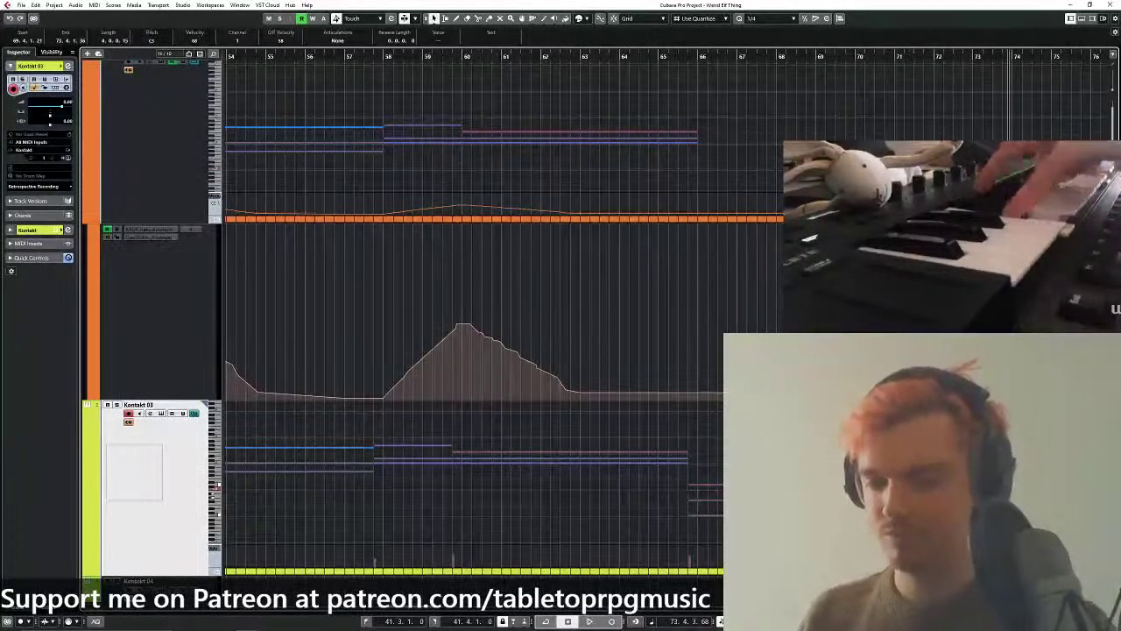
key("Delete")
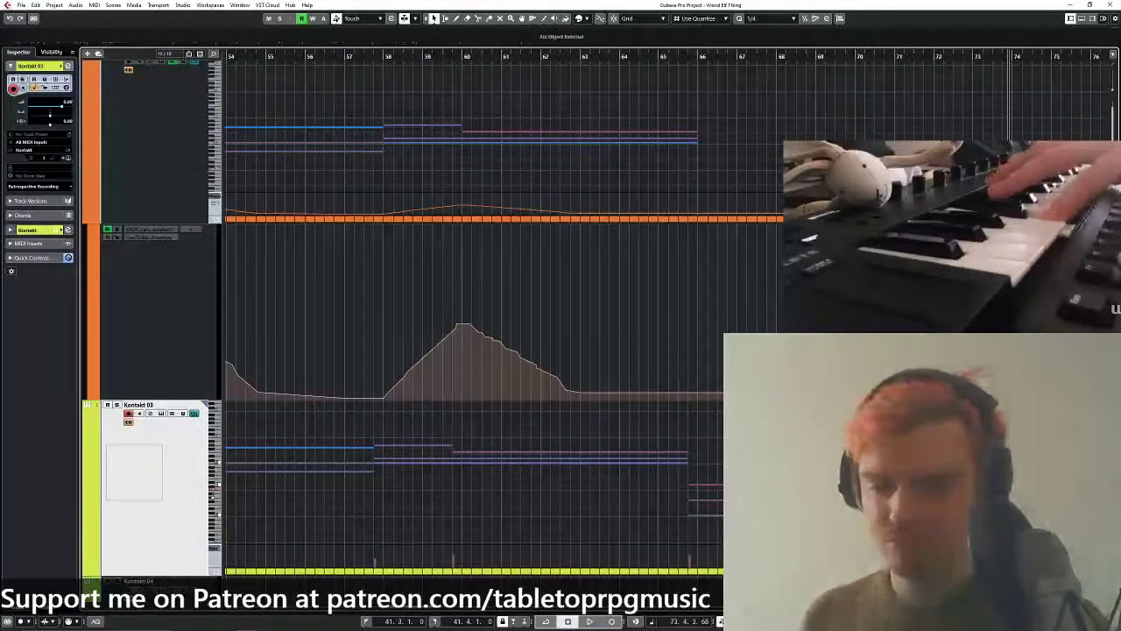
Select Kontakt 03's newly recorded chords, solo the track and listen to it from bar 64 into bar 66.
scroll(598, 453, "right", 7)
scroll(598, 453, "down", 1)
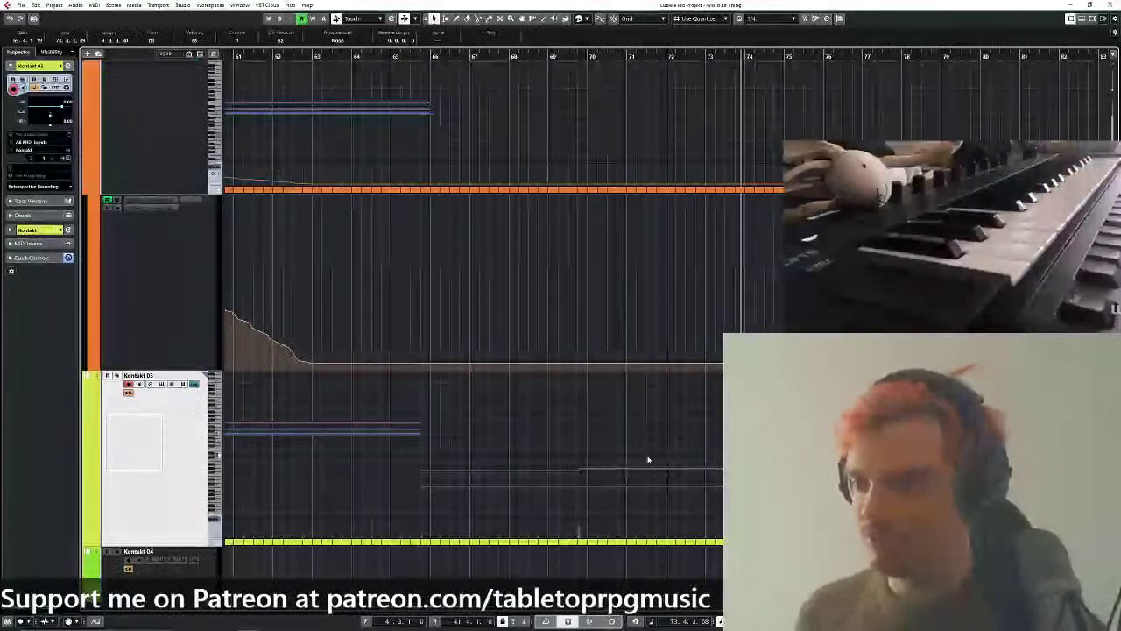
left_click_drag(711, 415, 522, 518)
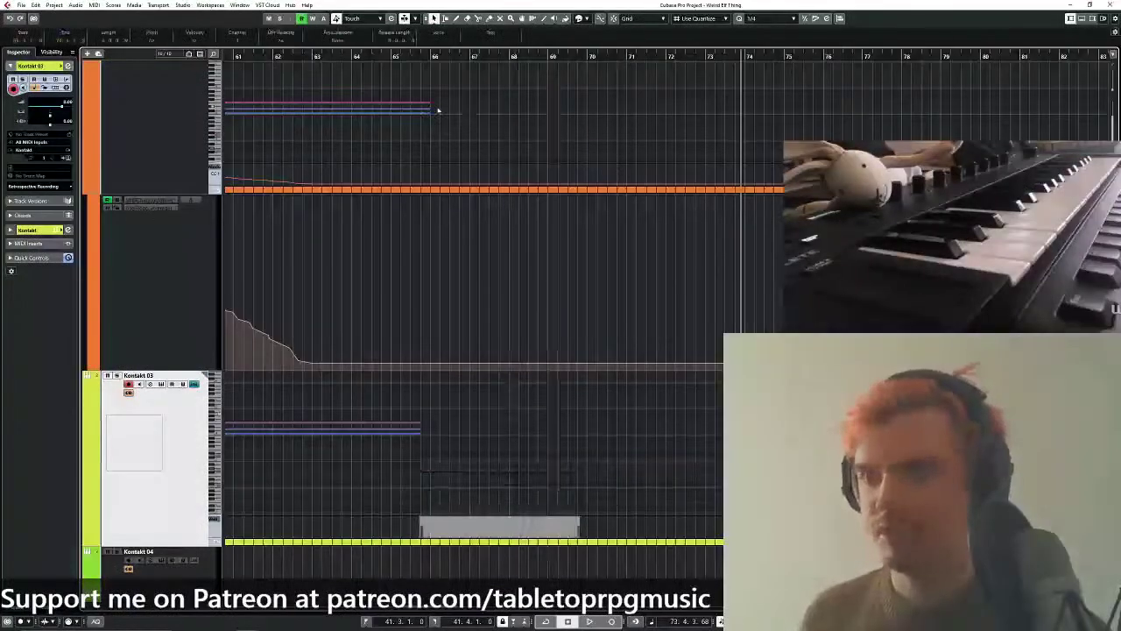
left_click(351, 56)
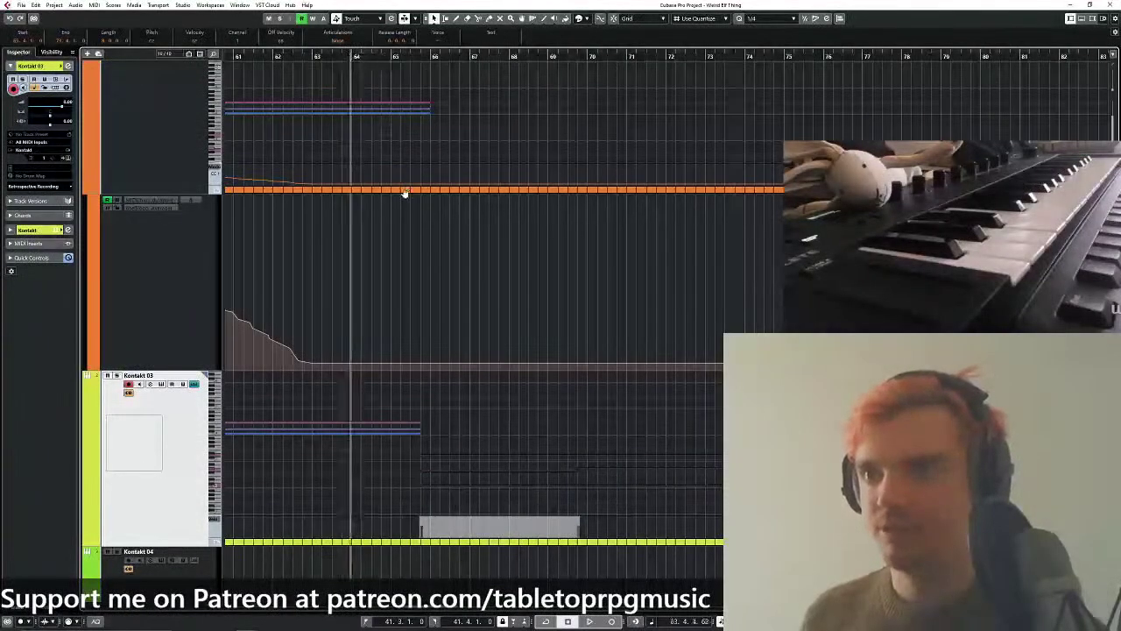
key("h")
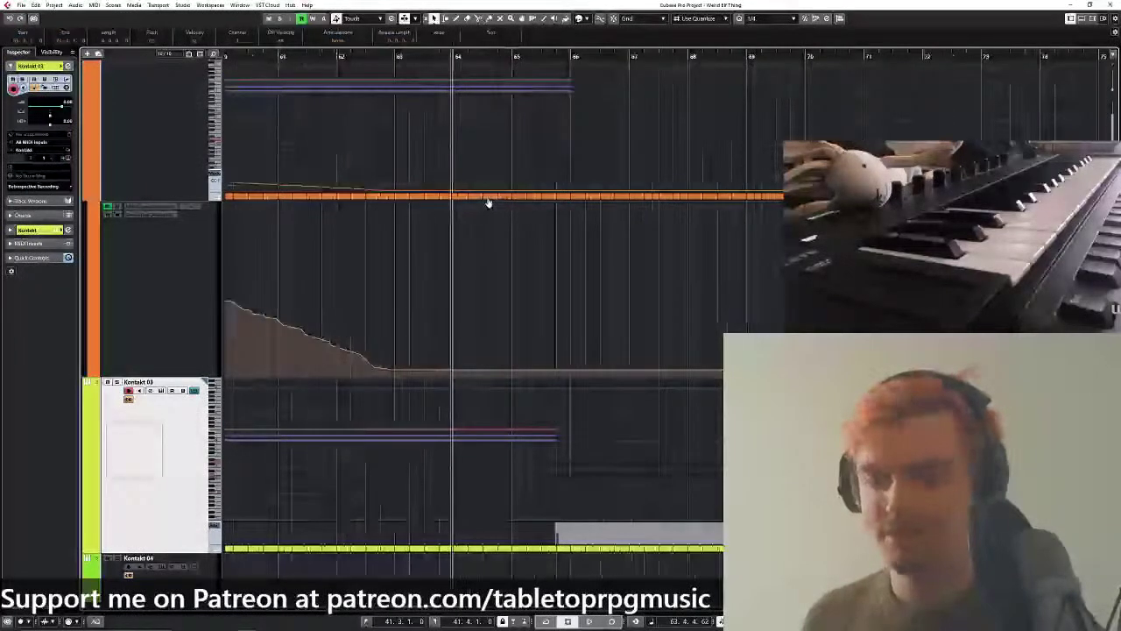
left_click_drag(488, 203, 511, 213)
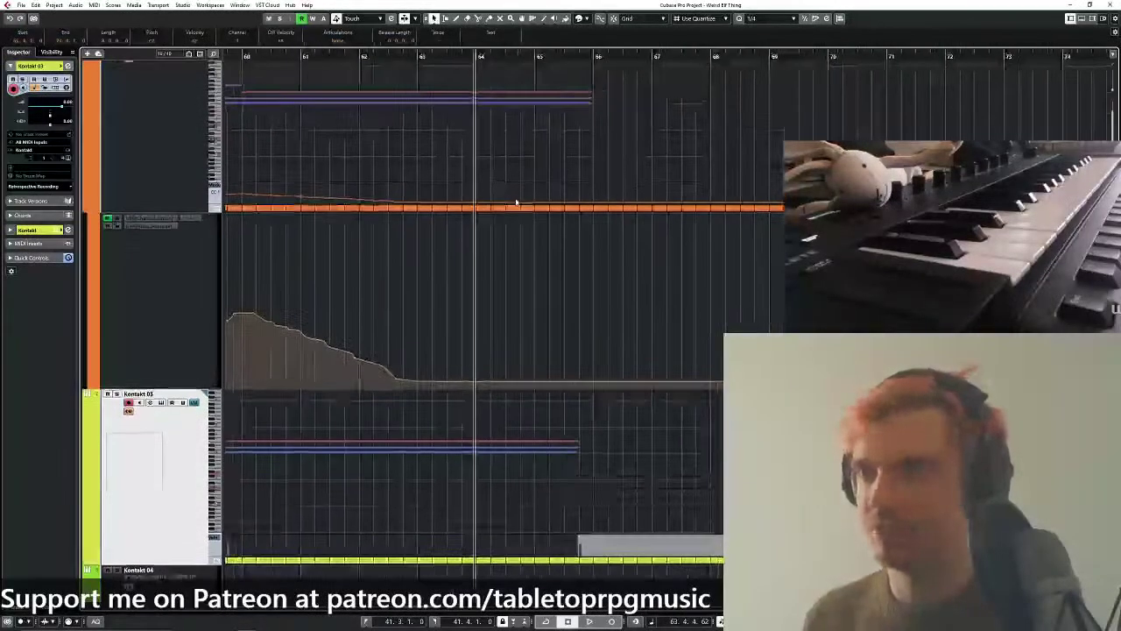
left_click(613, 17)
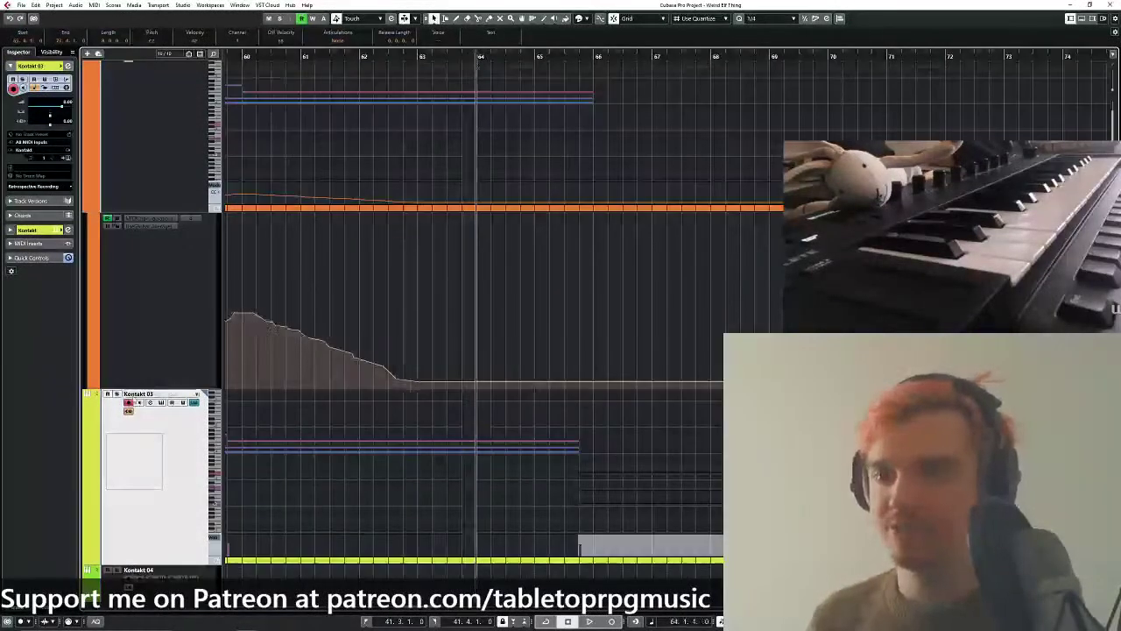
left_click(117, 394)
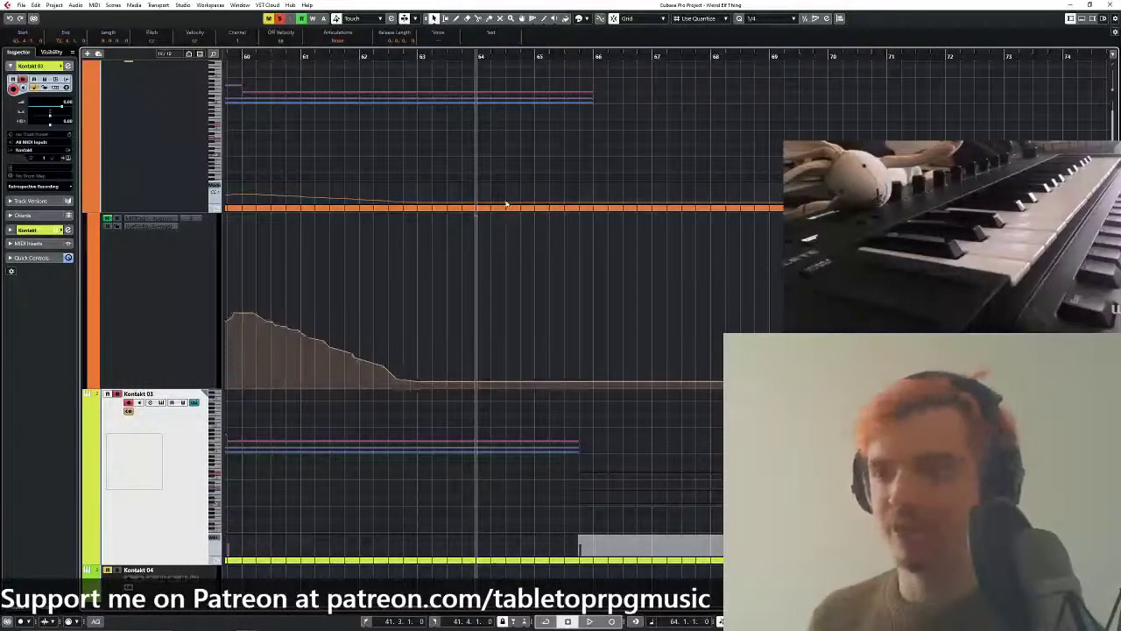
left_click_drag(503, 212, 500, 245)
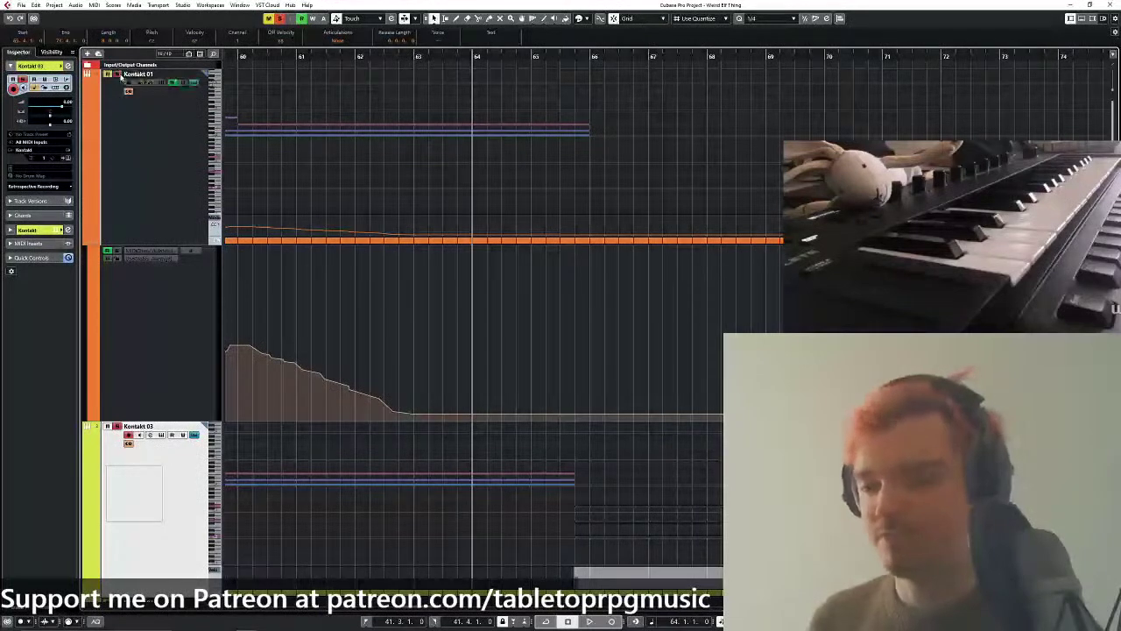
key("space")
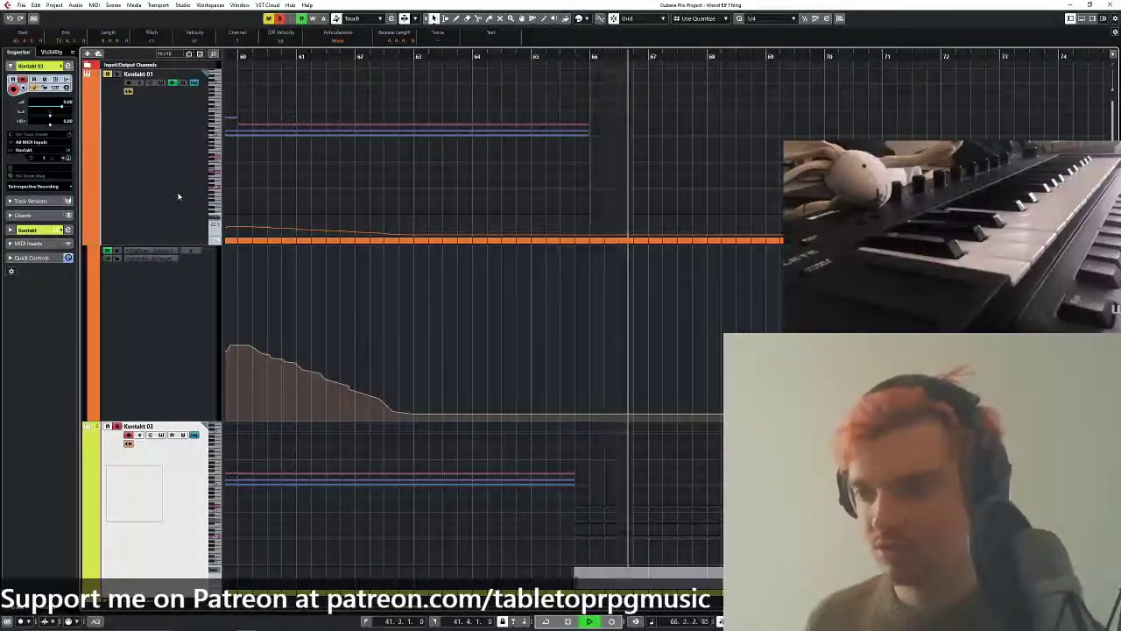
key("space")
Compare Kontakt 03's chords by playing briefly from near bar 66 and from near bar 58.
left_click(575, 493)
scroll(510, 459, "down", 4)
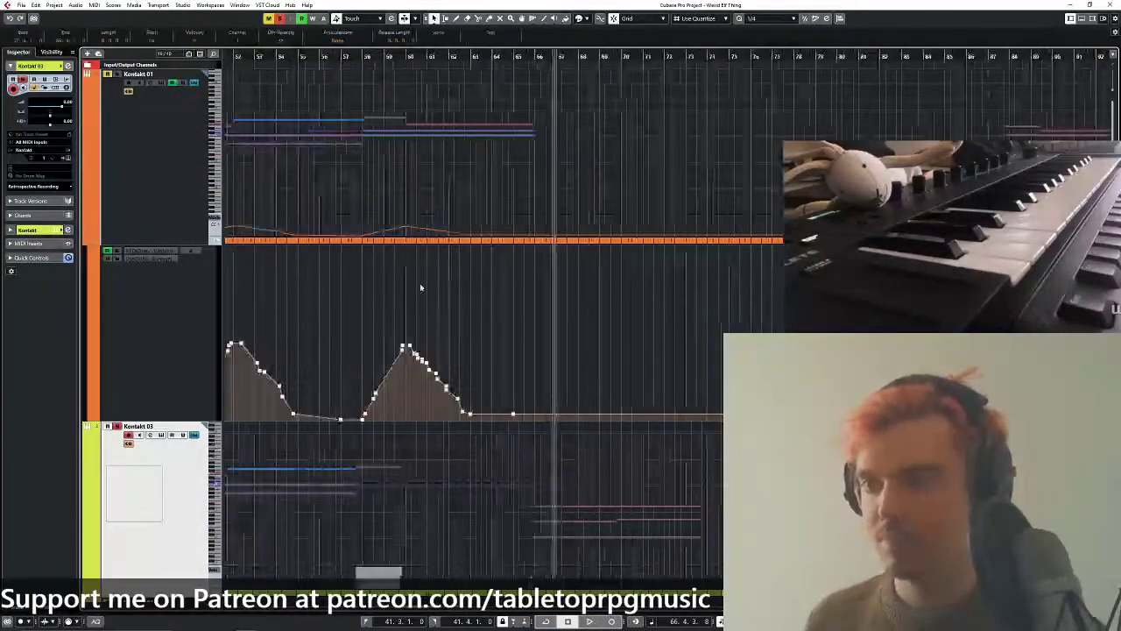
scroll(386, 254, "up", 3)
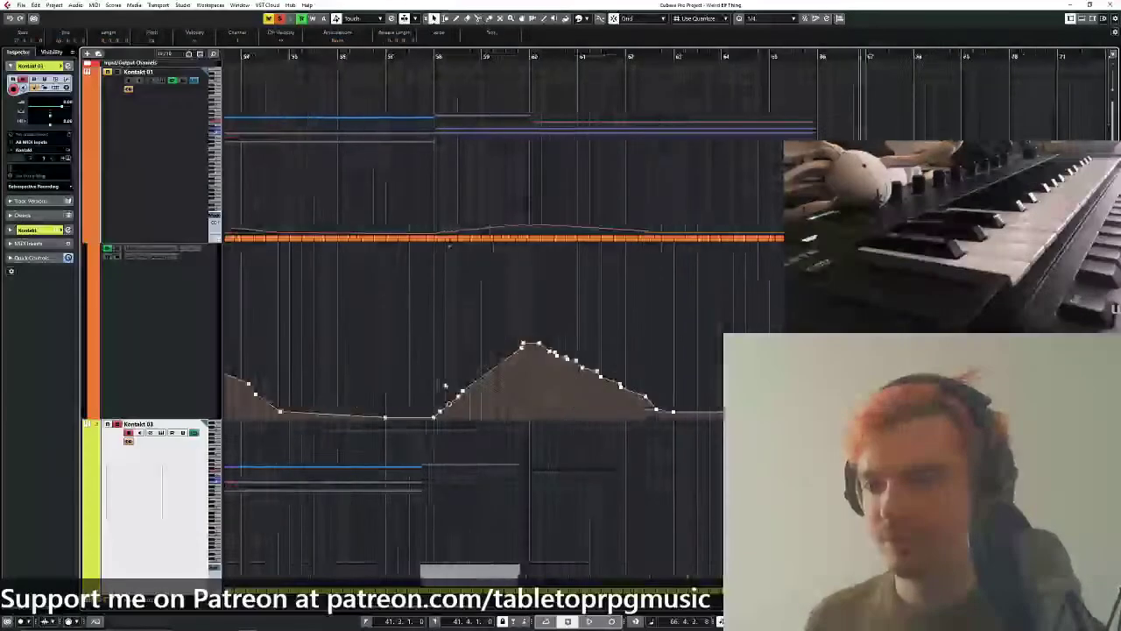
double_click(810, 53)
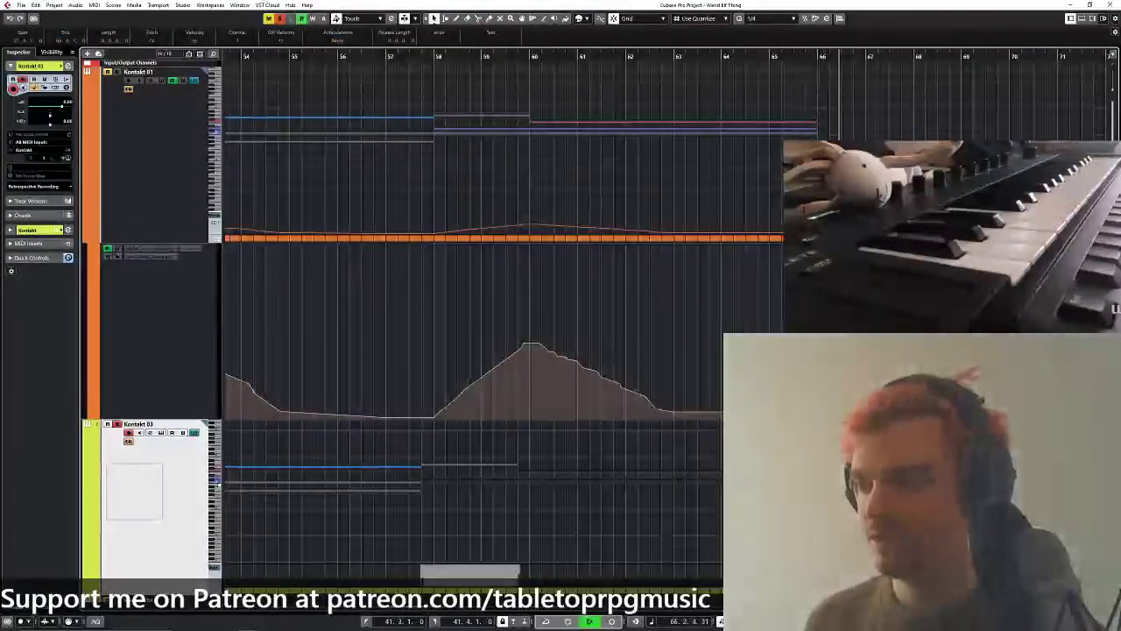
key("space")
double_click(426, 51)
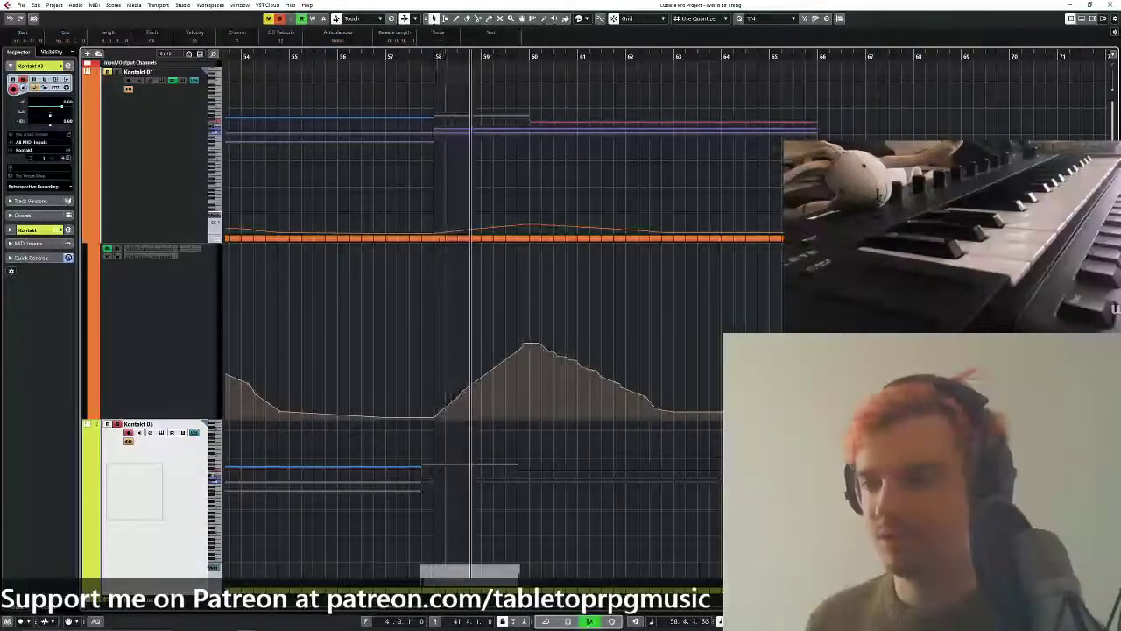
key("space")
Replay Kontakt 03's transition into the new chords near bar 66 and select the Kontakt 01 track.
double_click(807, 54)
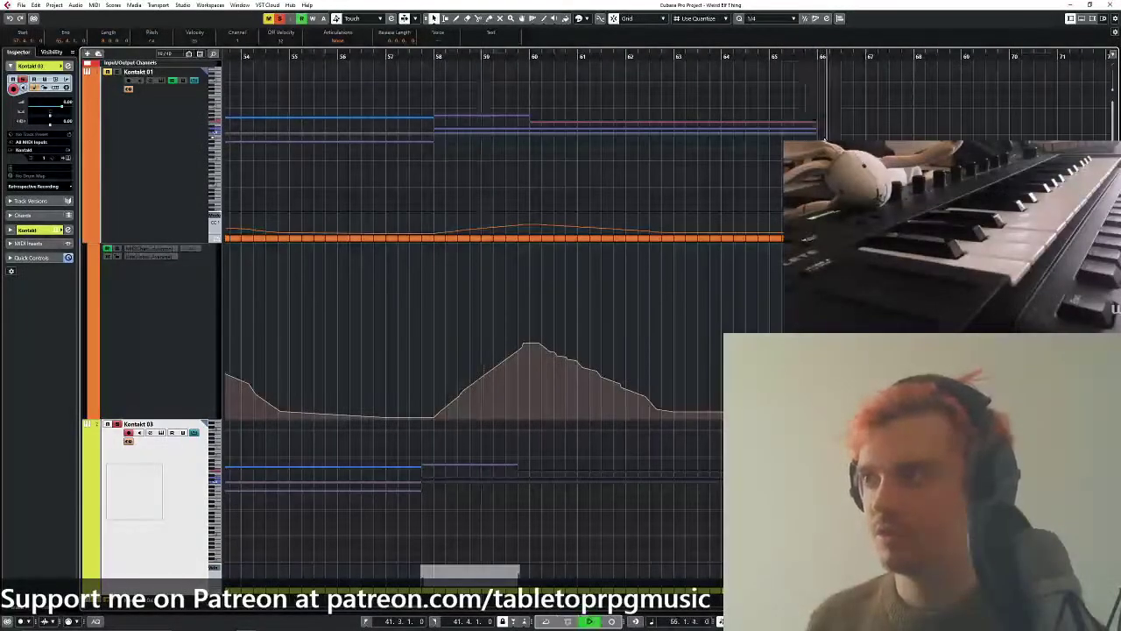
key("g")
key("g")
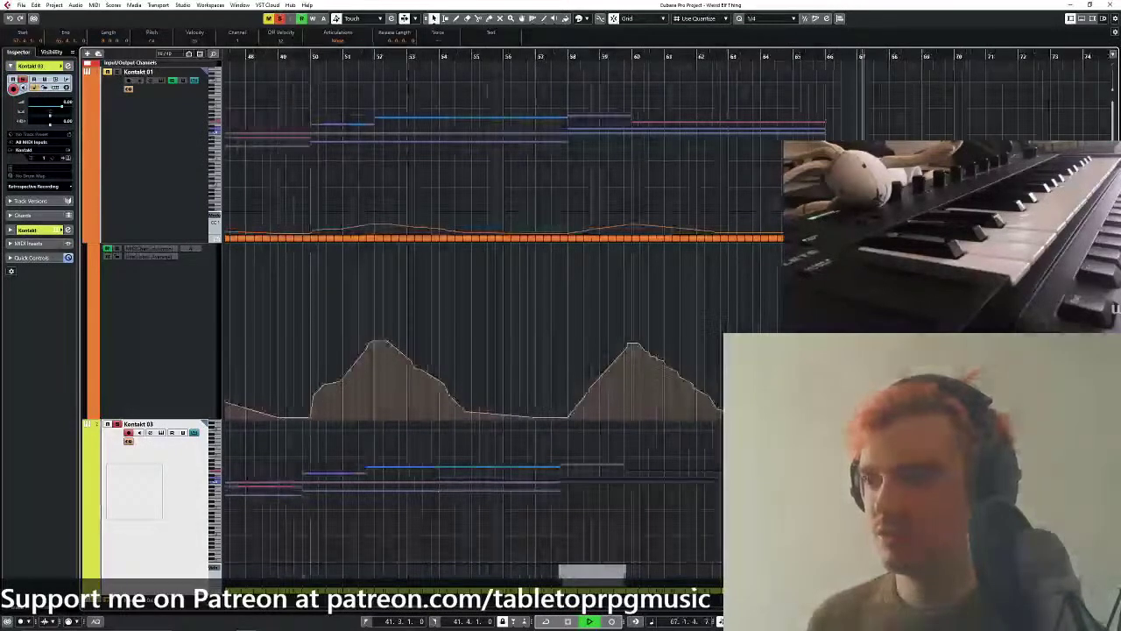
key("space")
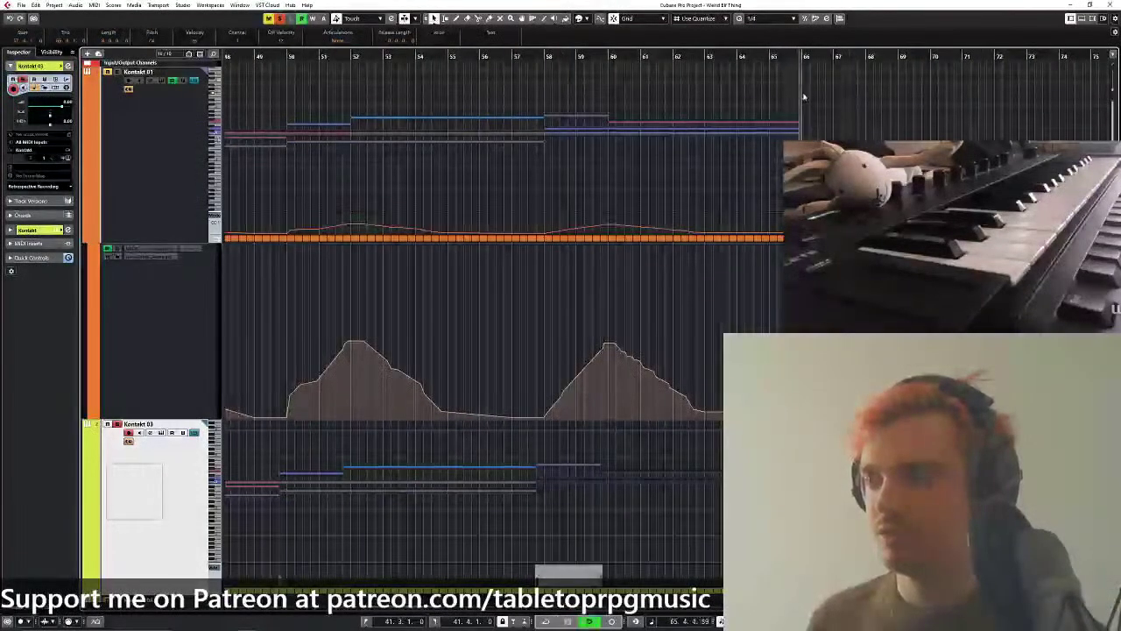
key("h")
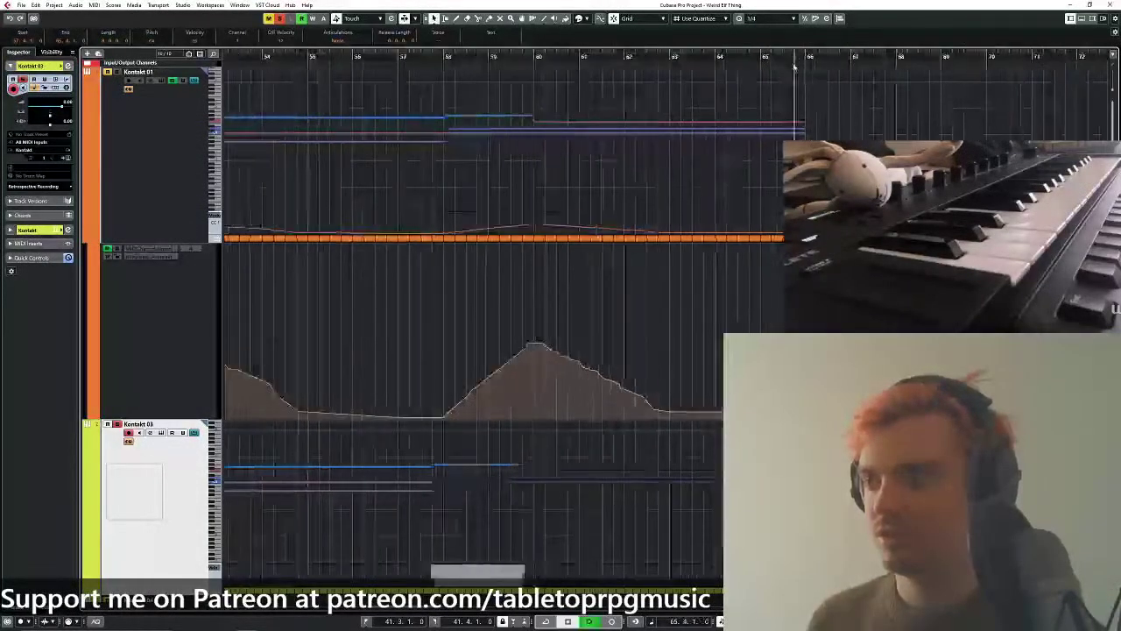
scroll(797, 298, "up", 1)
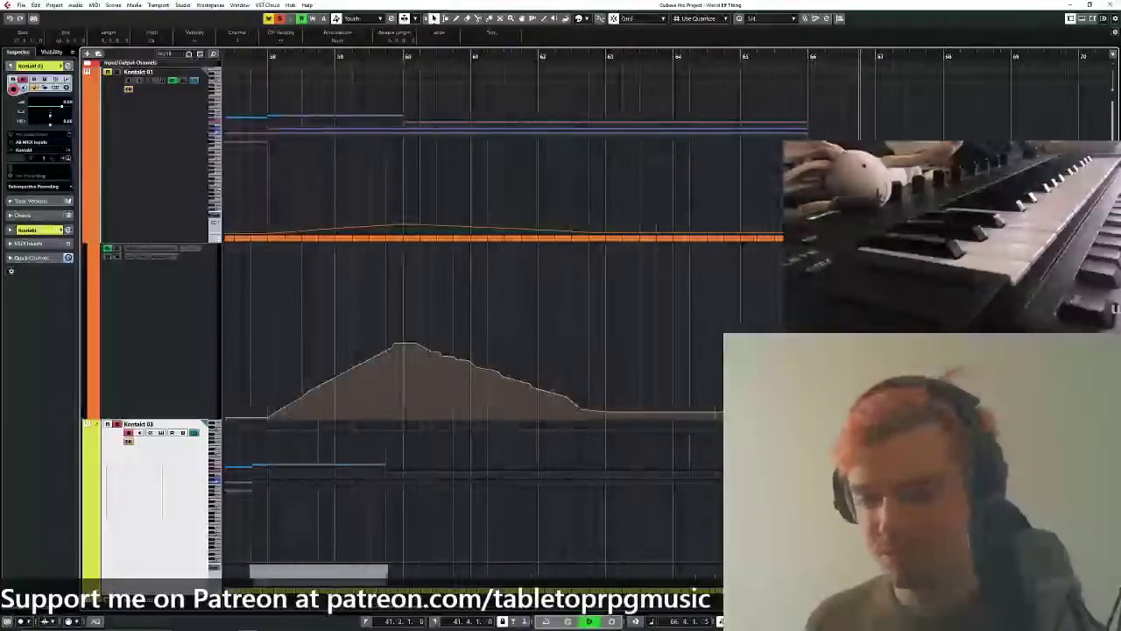
scroll(797, 298, "down", 3)
left_click_drag(810, 245, 716, 240)
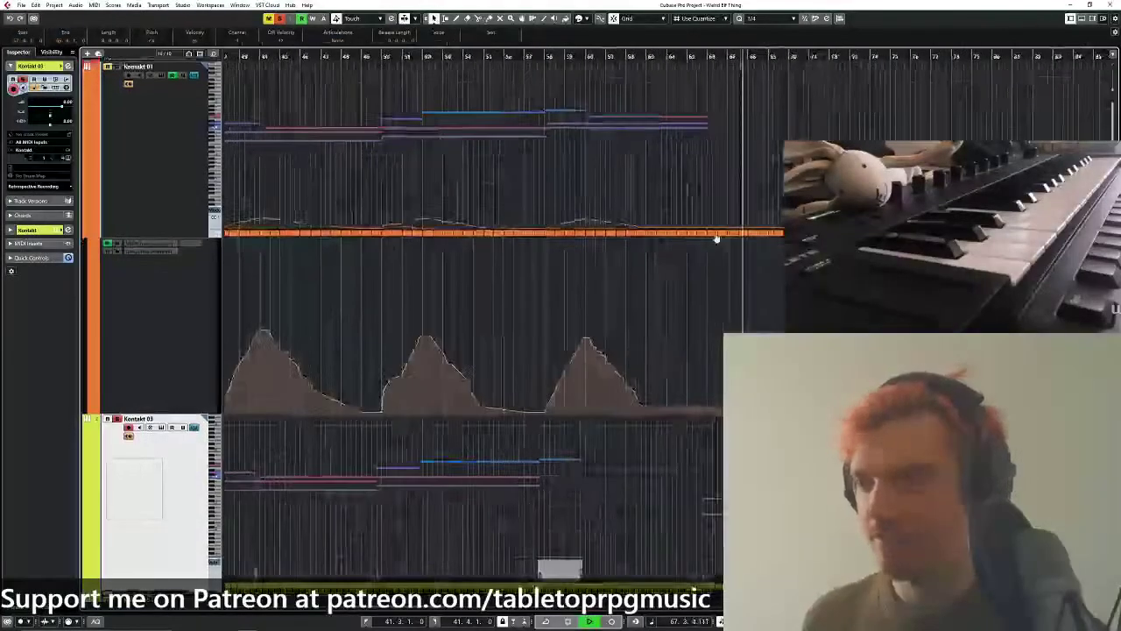
left_click(170, 180)
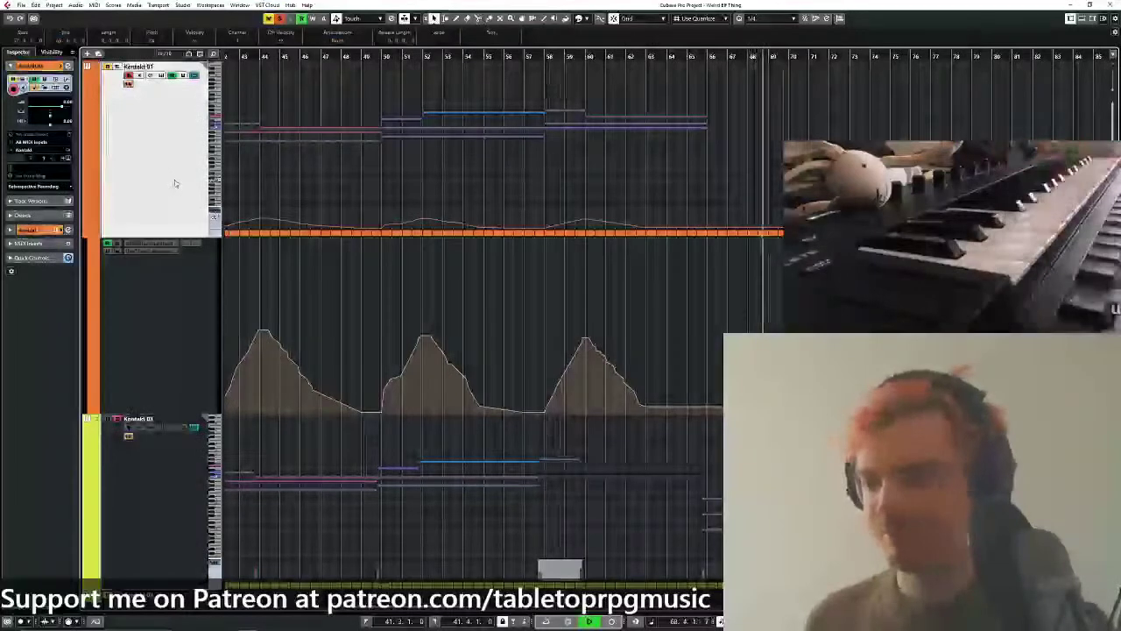
Copy Kontakt 03's new chords between bars 66 and 74 and paste them onto Kontakt 01 at bar 66.
key("space")
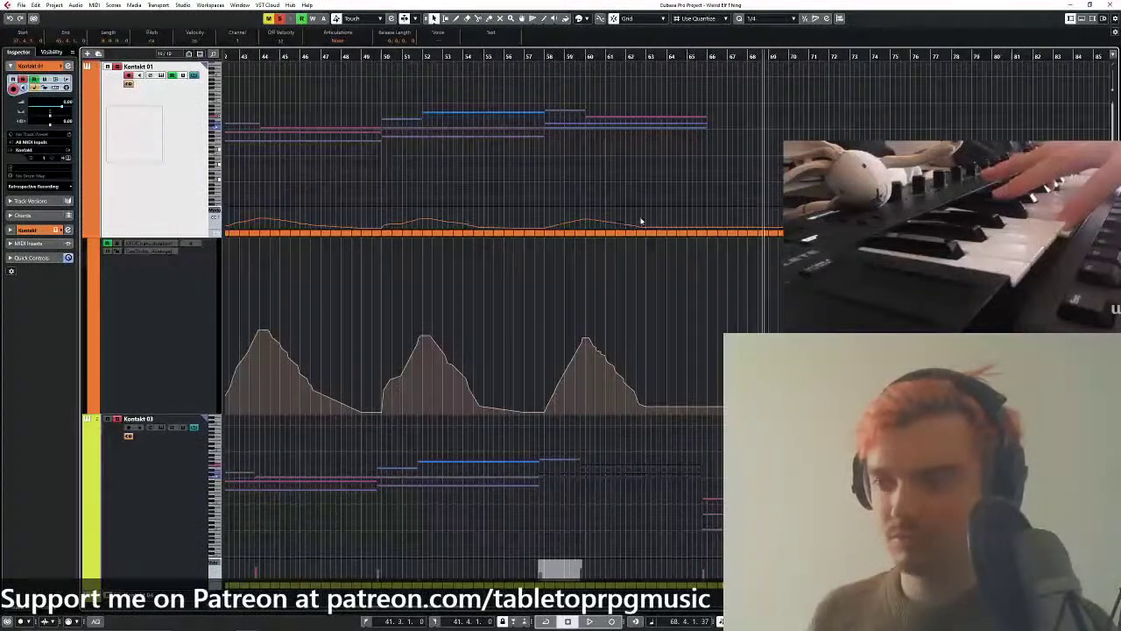
left_click_drag(644, 238, 469, 237)
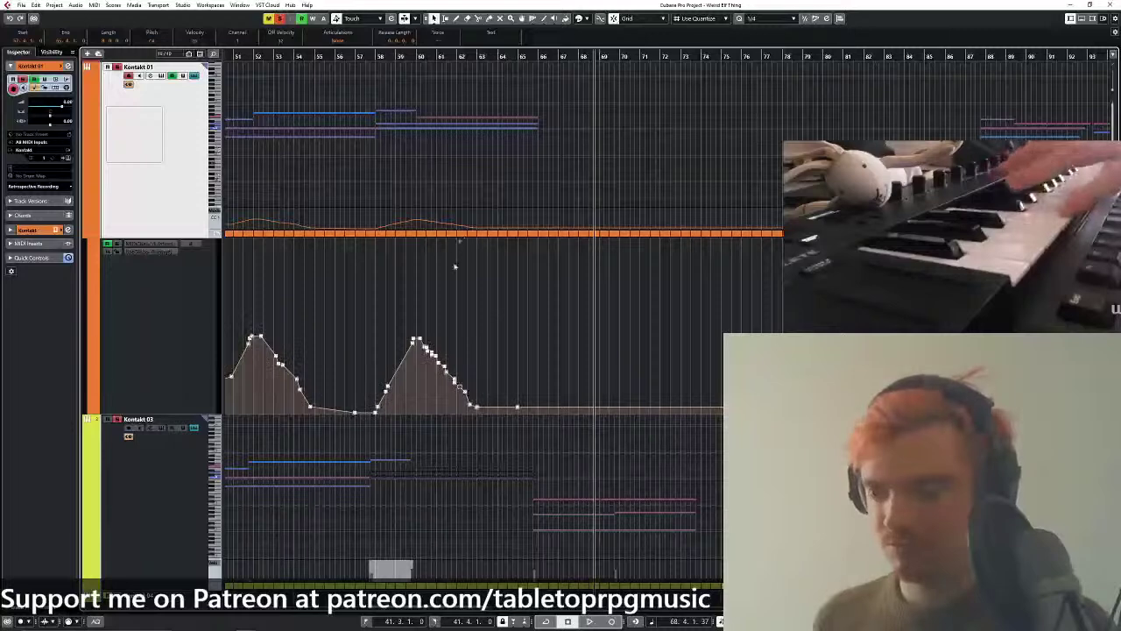
left_click_drag(538, 475, 662, 556)
left_click(538, 57)
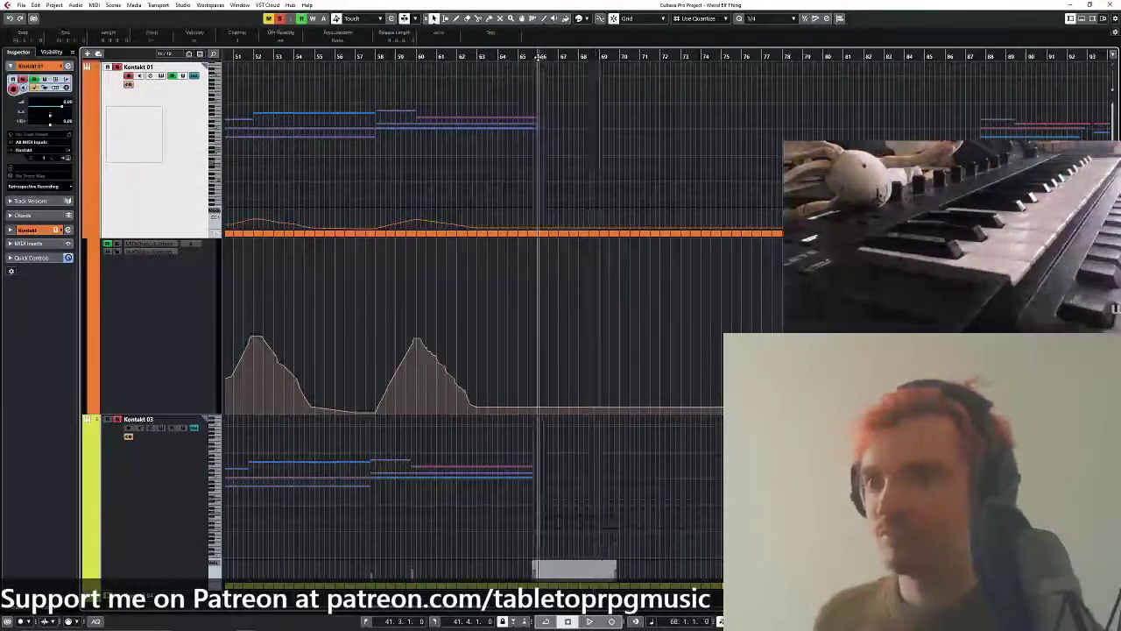
key("ctrl+v")
Draw two modulation swells on Kontakt 01 during playback, peaking at bars 68 and 72 and dipping at bars 70 and 74.
left_click_drag(548, 405, 578, 372)
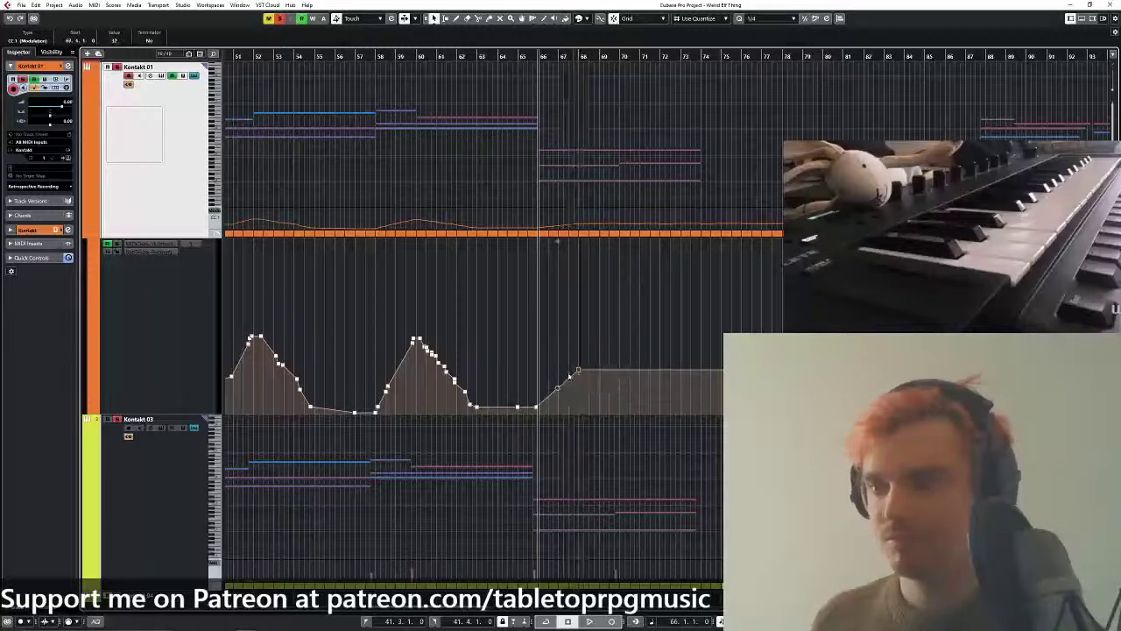
key("h")
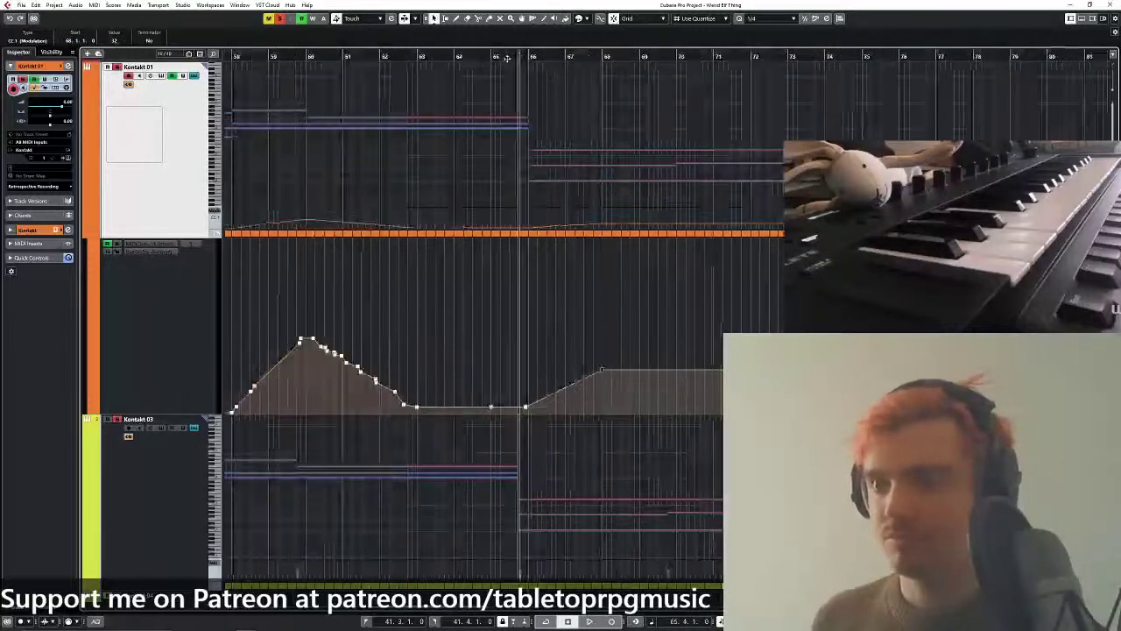
key("space")
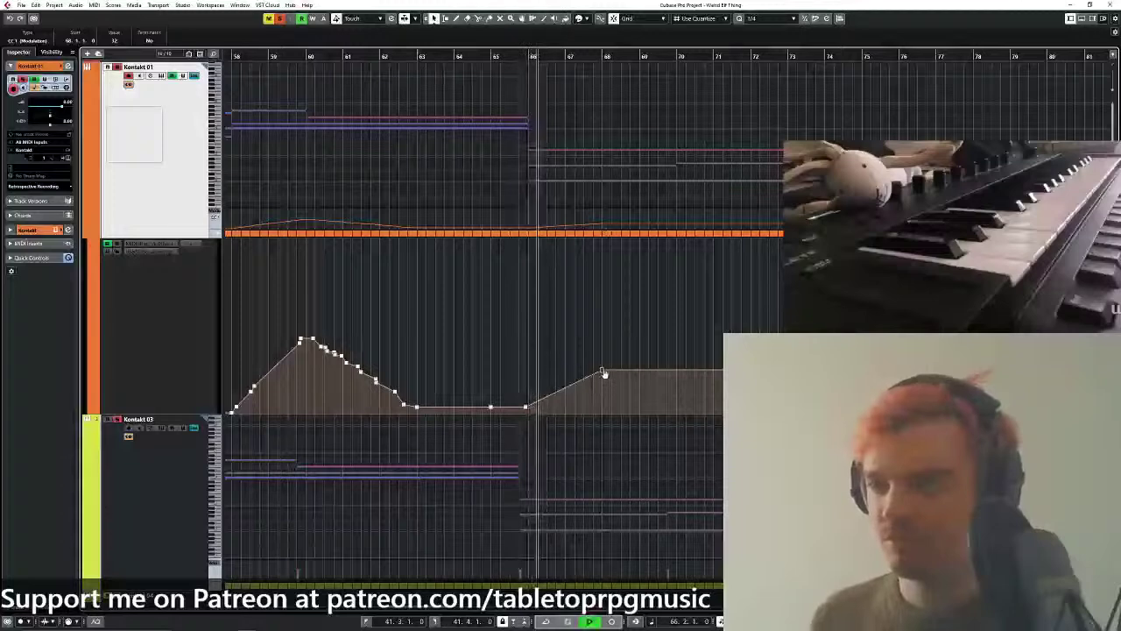
left_click_drag(601, 369, 603, 374)
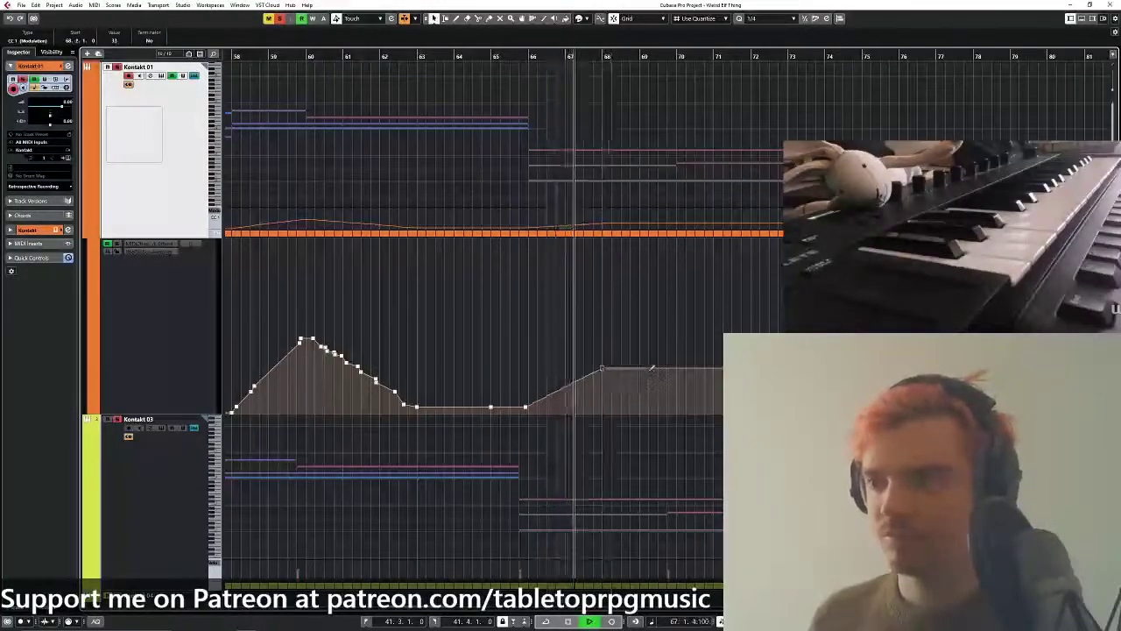
left_click_drag(676, 372, 678, 411)
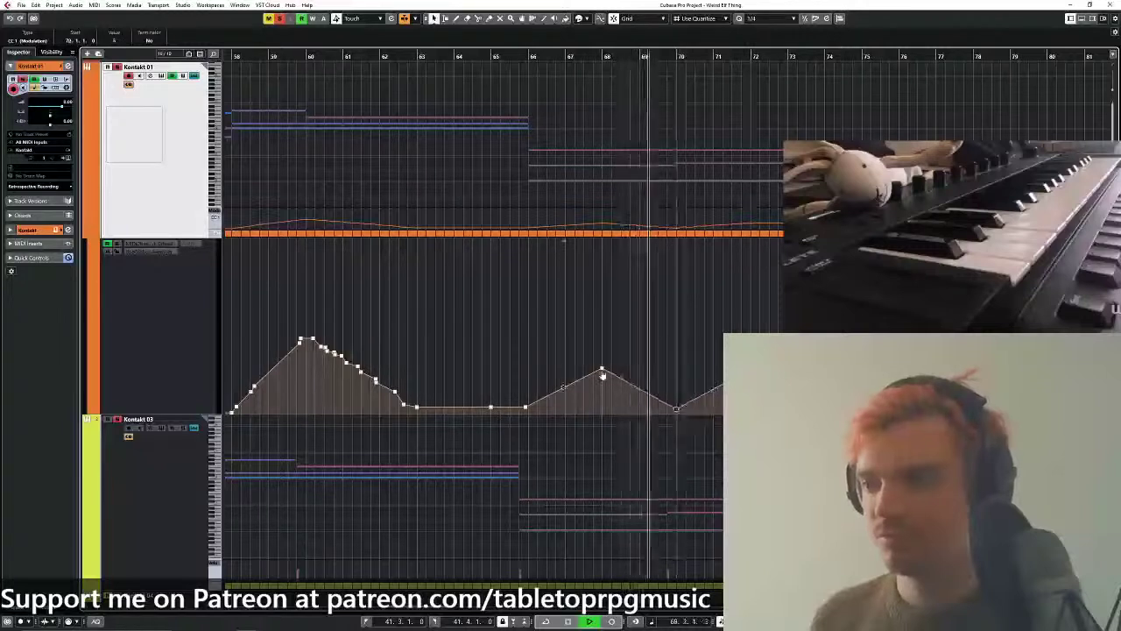
left_click_drag(602, 370, 602, 379)
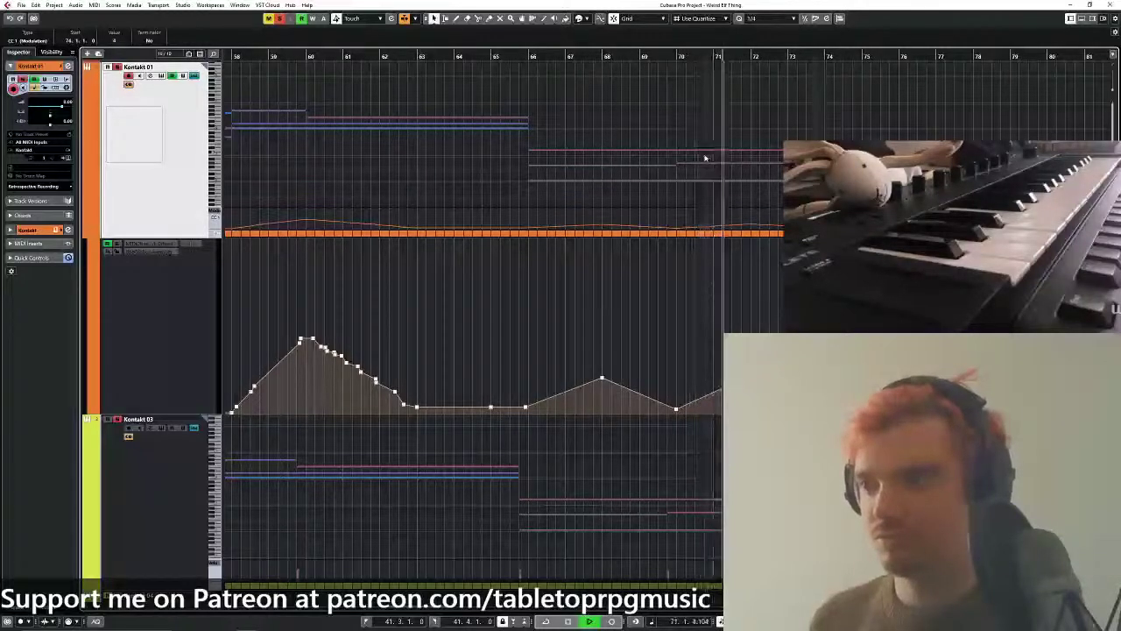
key("g")
left_click_drag(685, 242, 666, 235)
key("space")
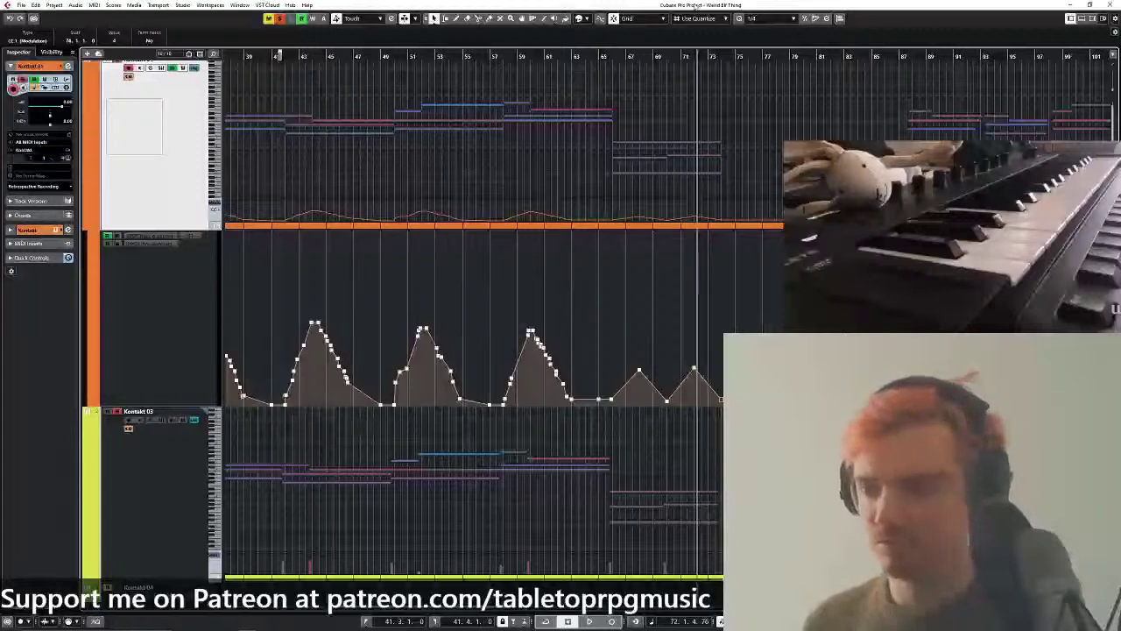
Play Kontakt 01 from just before bar 66, lower its modulation peaks at bars 68 and 72, and bring bar 74 to 0.
scroll(612, 53, "up", 3)
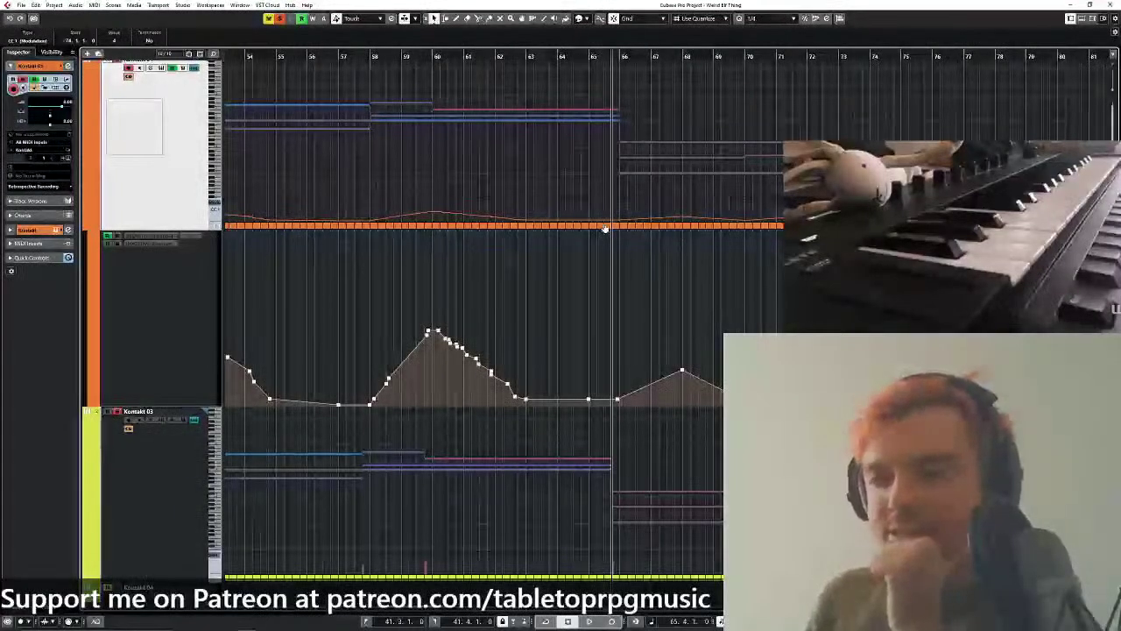
key("space")
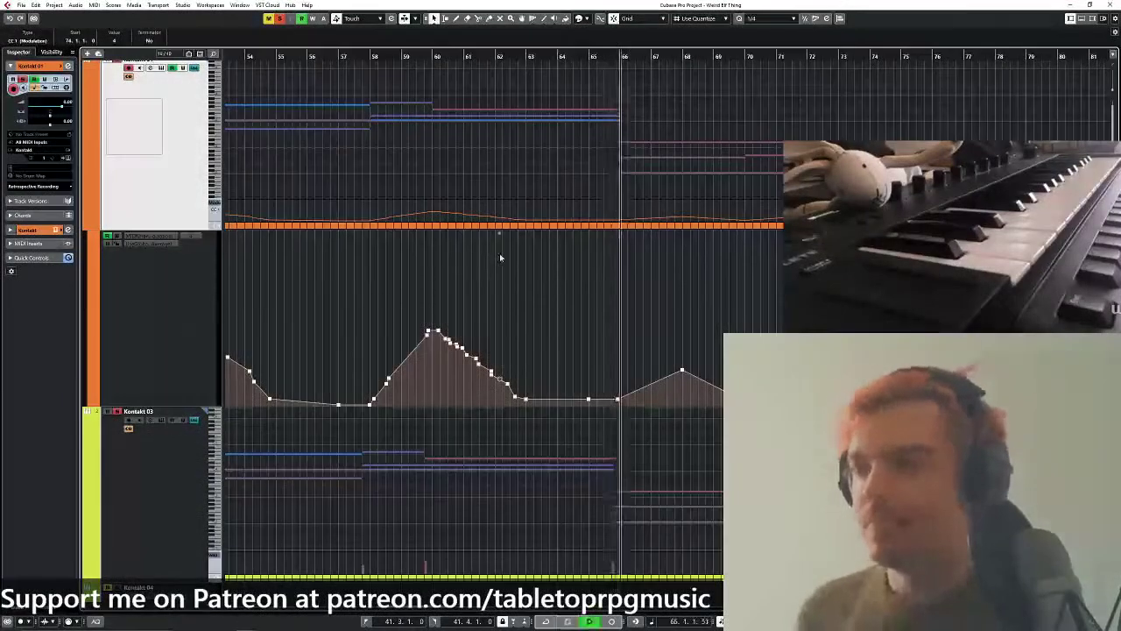
left_click(561, 56)
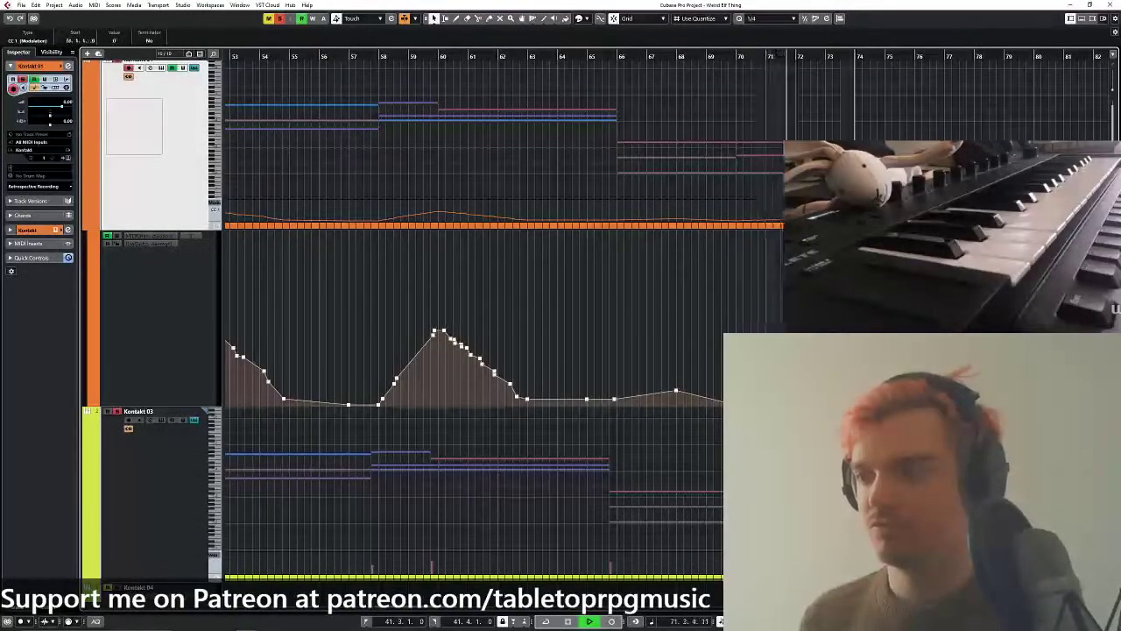
left_click_drag(769, 233, 604, 243)
Select Kontakt 01's chords between bars 66 and 74, raise them an octave and play them from bar 66.
left_click_drag(521, 128, 648, 207)
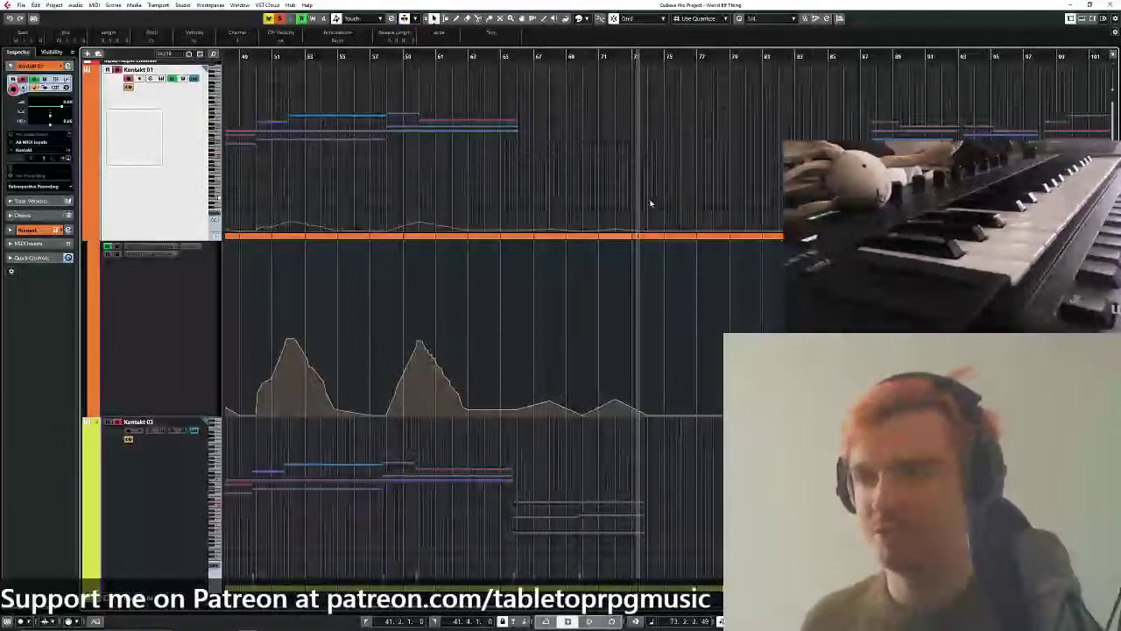
scroll(601, 183, "up", 2)
left_click(426, 55)
key("space")
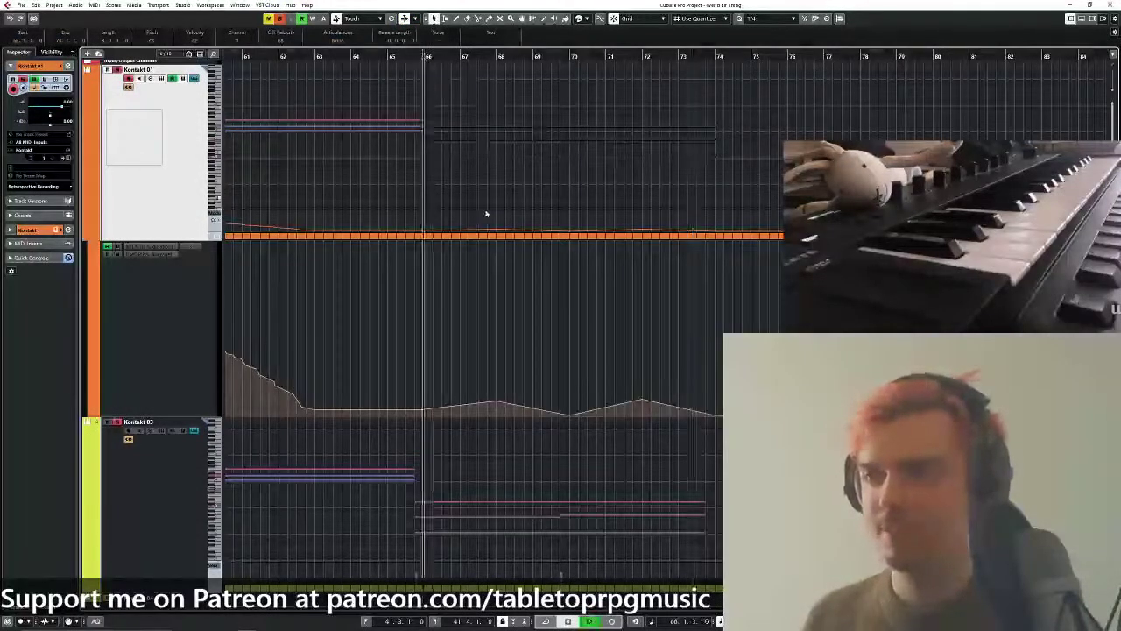
Raise Kontakt 01's modulation peaks at bars 68 and 72 during playback, setting the bar 72 peak to 49.
scroll(517, 243, "left", 3)
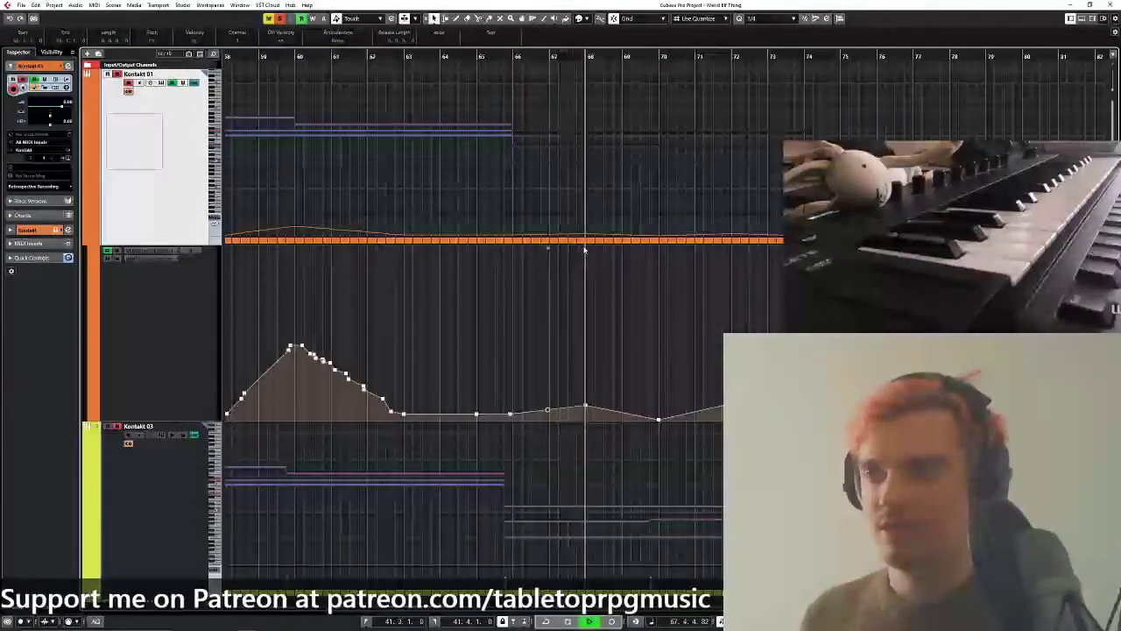
left_click(585, 406)
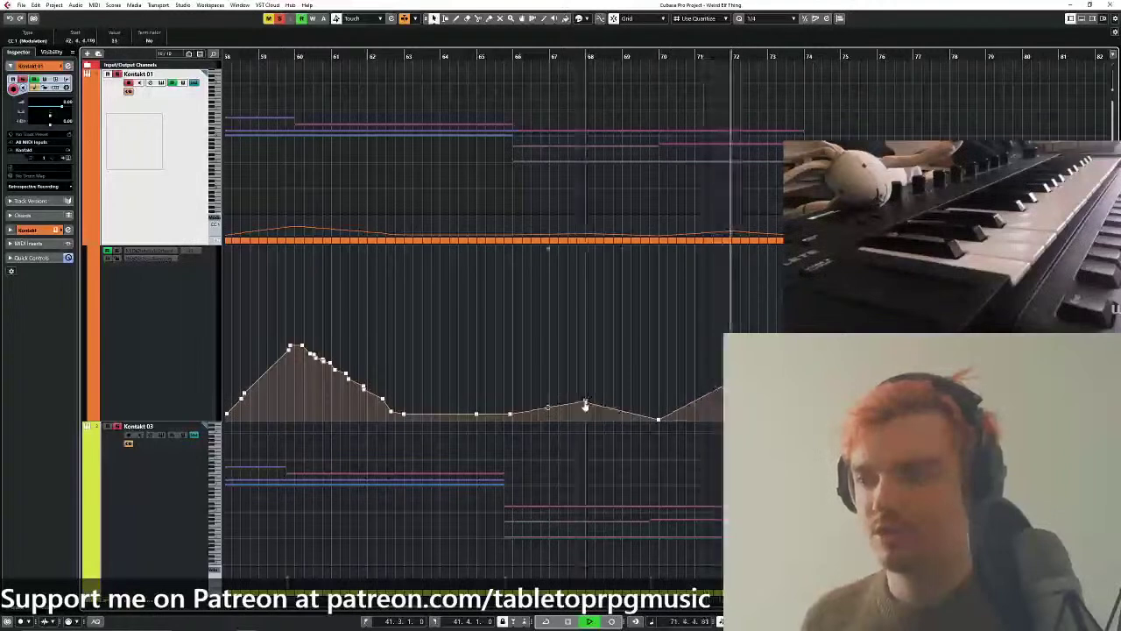
left_click_drag(585, 401, 585, 359)
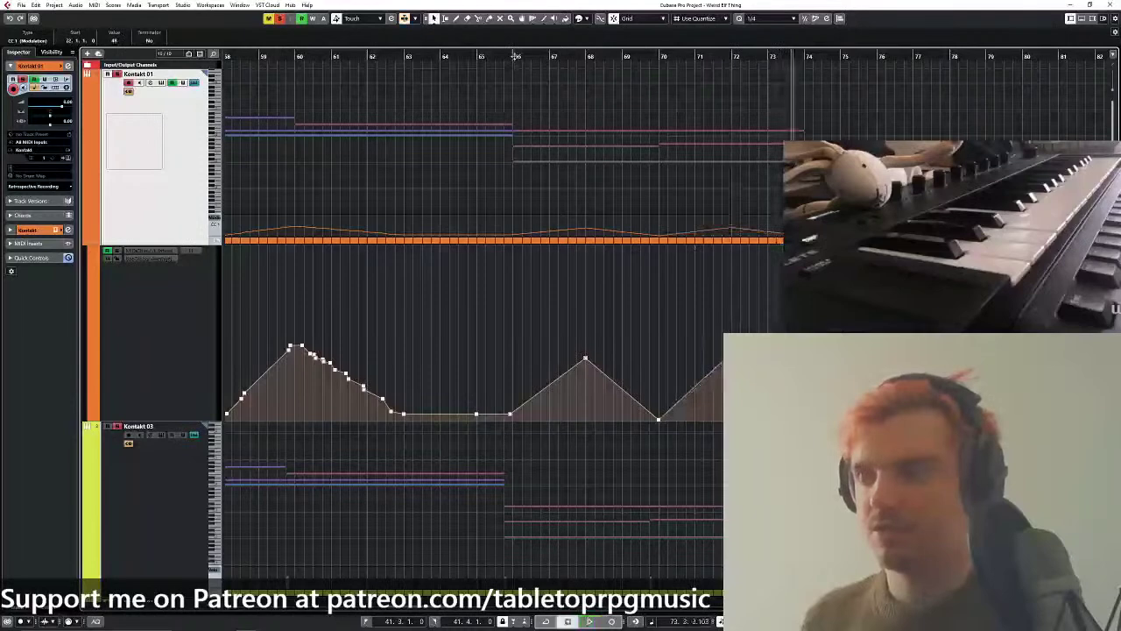
Try Kontakt 01's chords between bars 66 and 74 another octave higher and listen from bar 66.
left_click_drag(692, 180, 517, 131)
key("g")
key("g")
key("g")
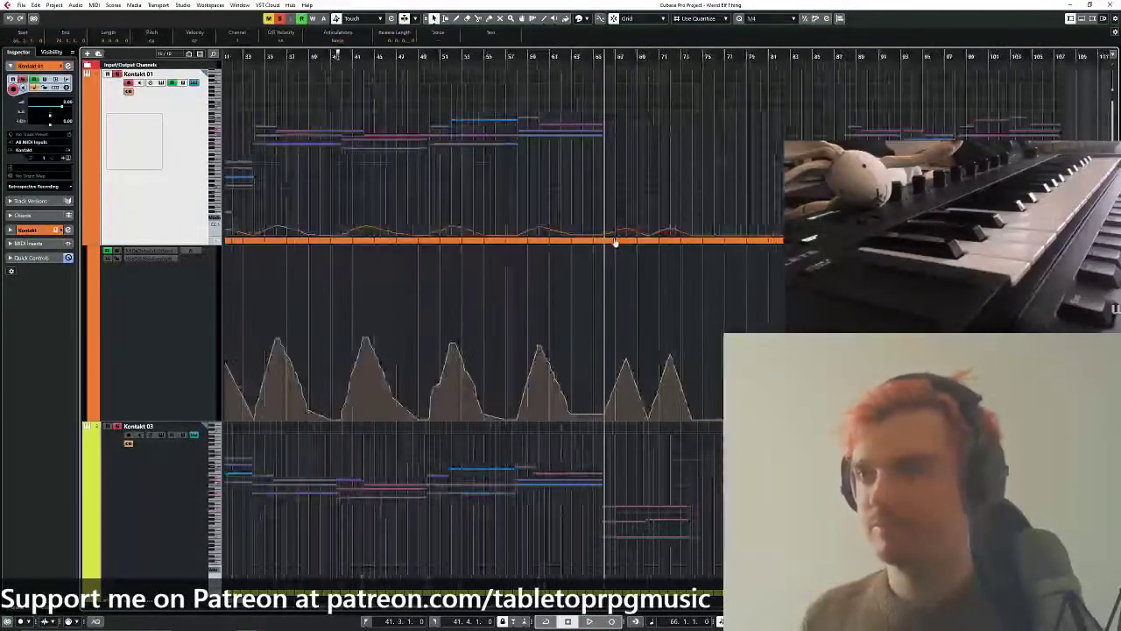
key("space")
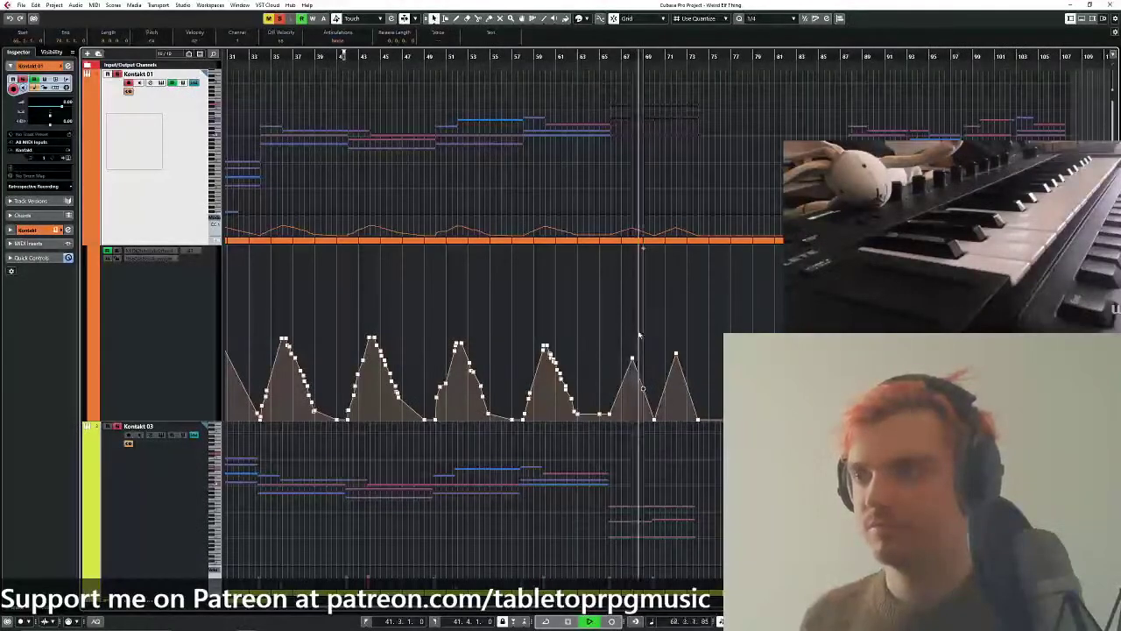
Lower Kontakt 01's modulation peaks at bars 68 and 72 slightly, setting the bar 72 peak to 41.
left_click_drag(632, 359, 676, 367)
left_click(676, 365)
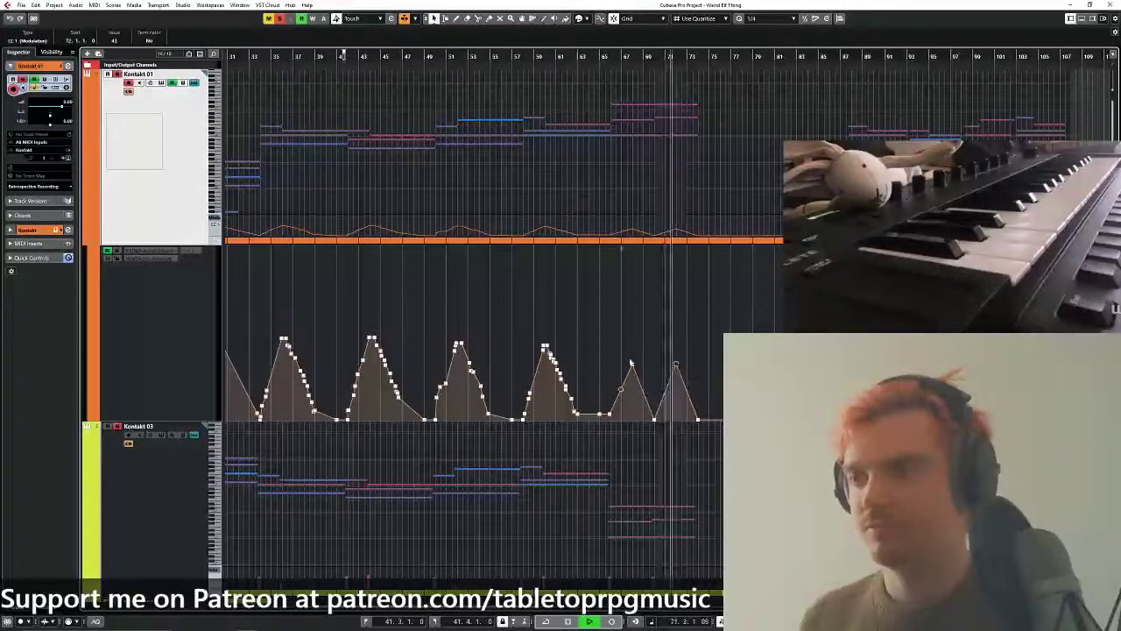
left_click_drag(633, 365, 632, 367)
Turn off the track solos and listen to the full arrangement from bar 58.
left_click(520, 58)
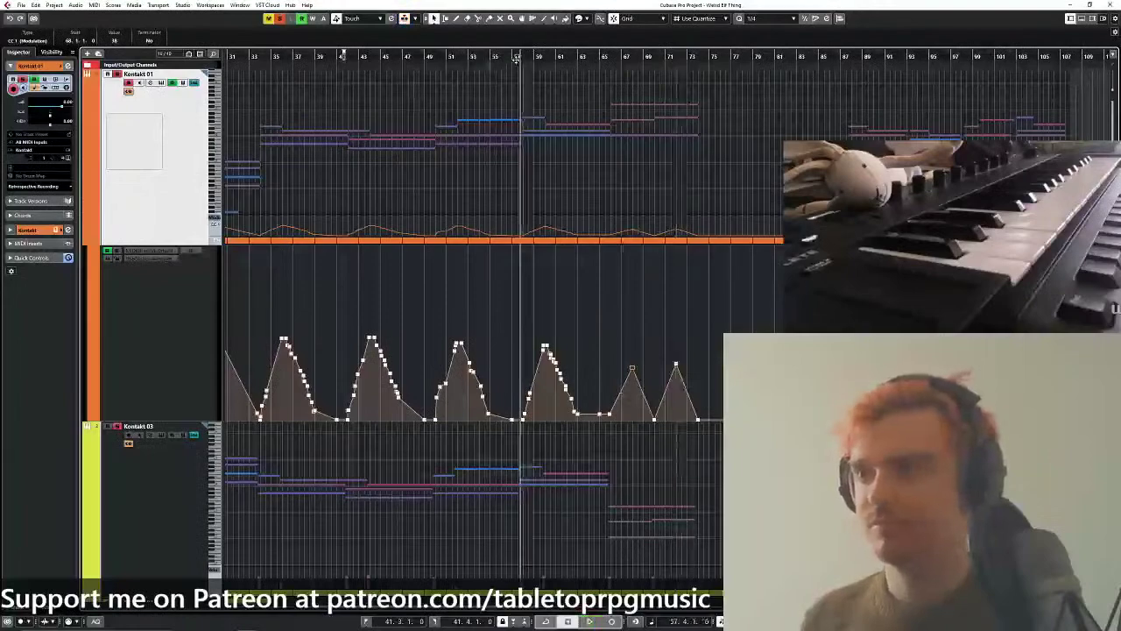
left_click_drag(520, 58, 520, 81)
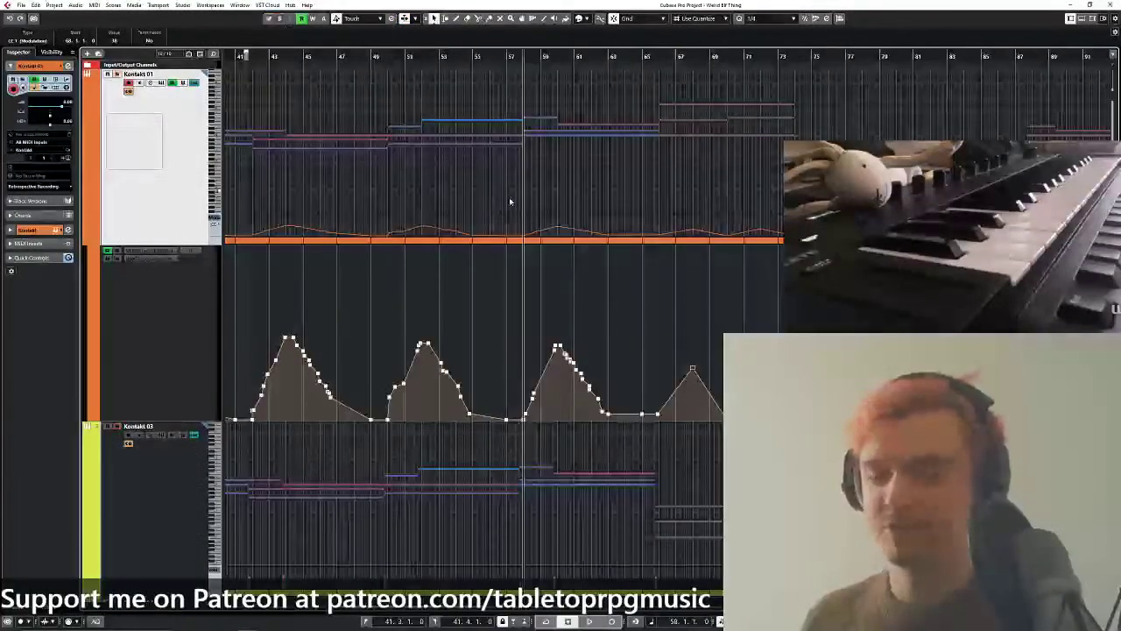
key("space")
left_click_drag(559, 242, 465, 242)
Lower Kontakt 01's chords from bar 66 by an octave, and drop their top note a further octave while playing on.
left_click_drag(599, 84, 650, 124)
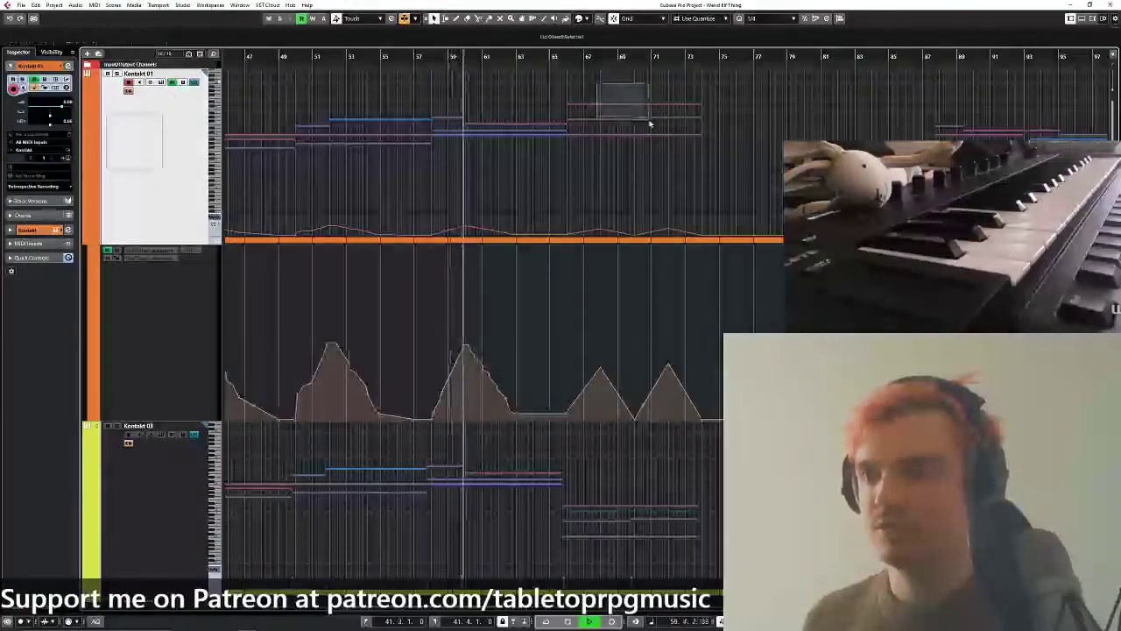
key("Delete")
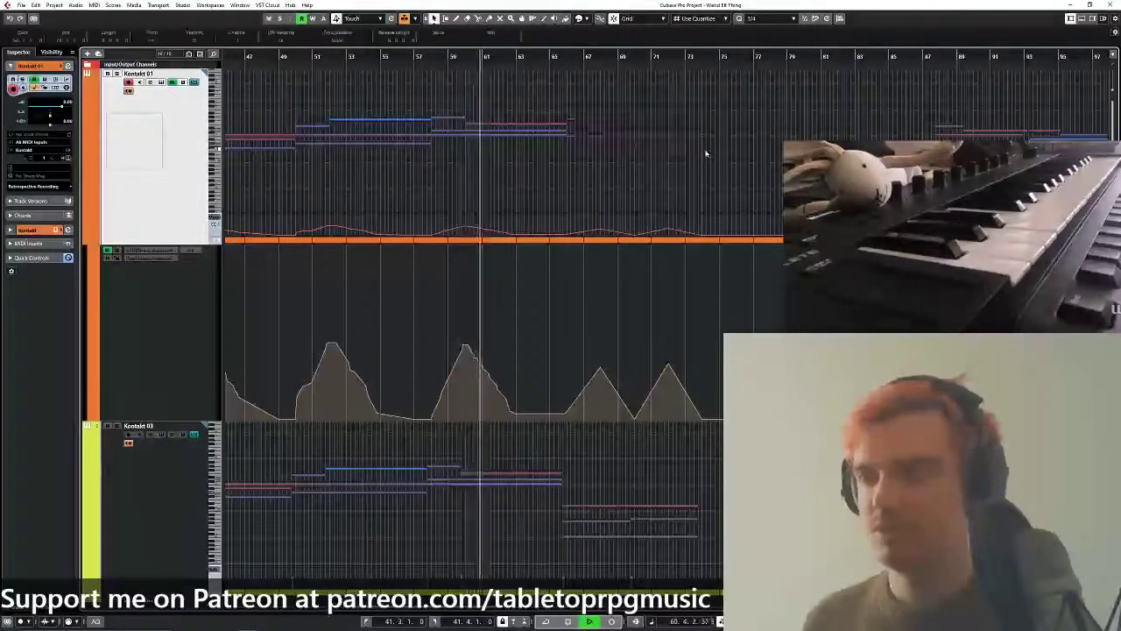
key("ctrl+z")
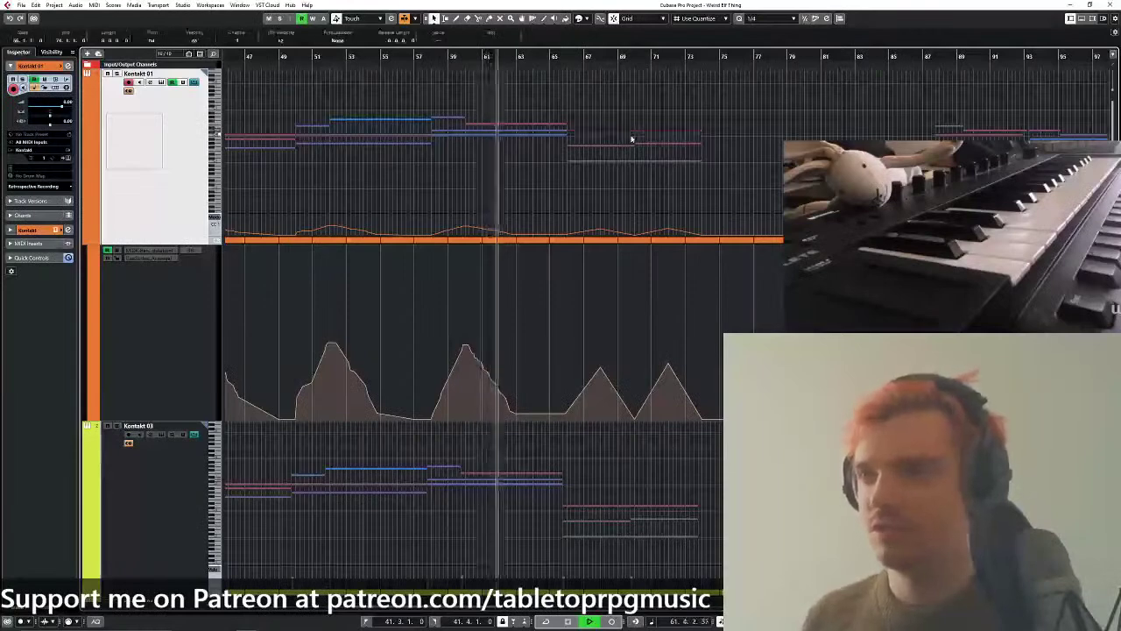
scroll(618, 143, "down", 2)
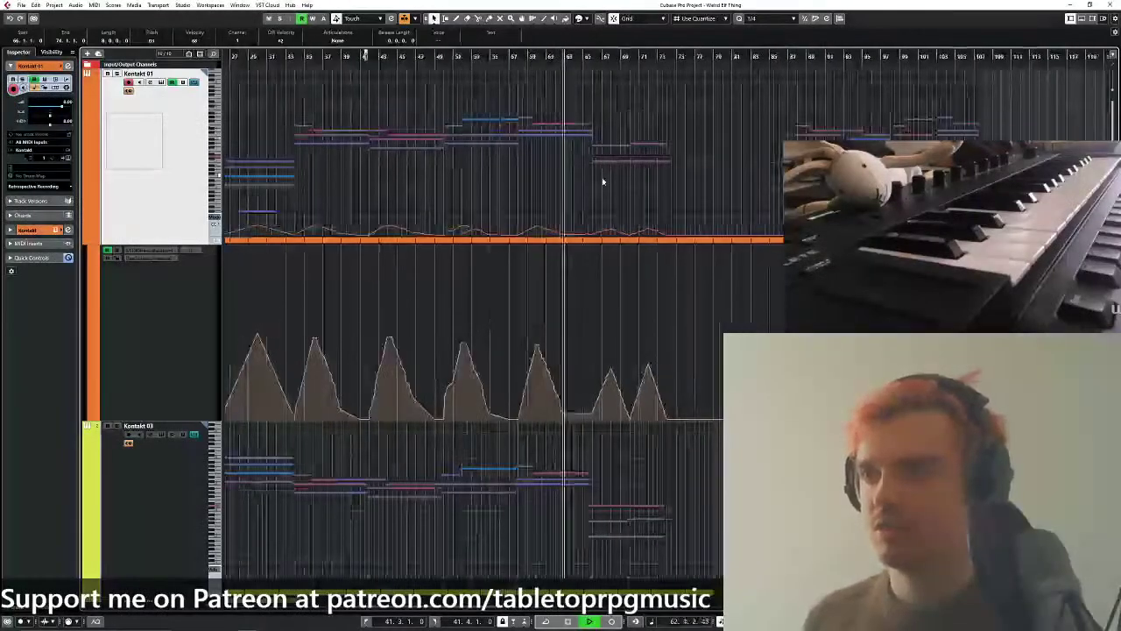
scroll(688, 242, "up", 3)
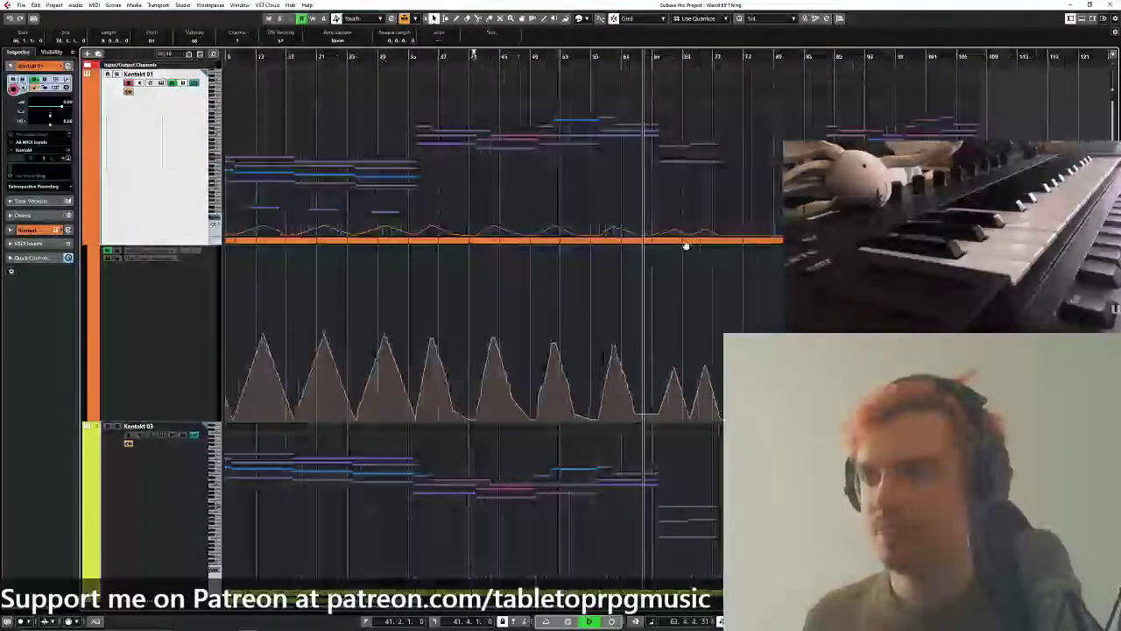
scroll(580, 243, "right", 3)
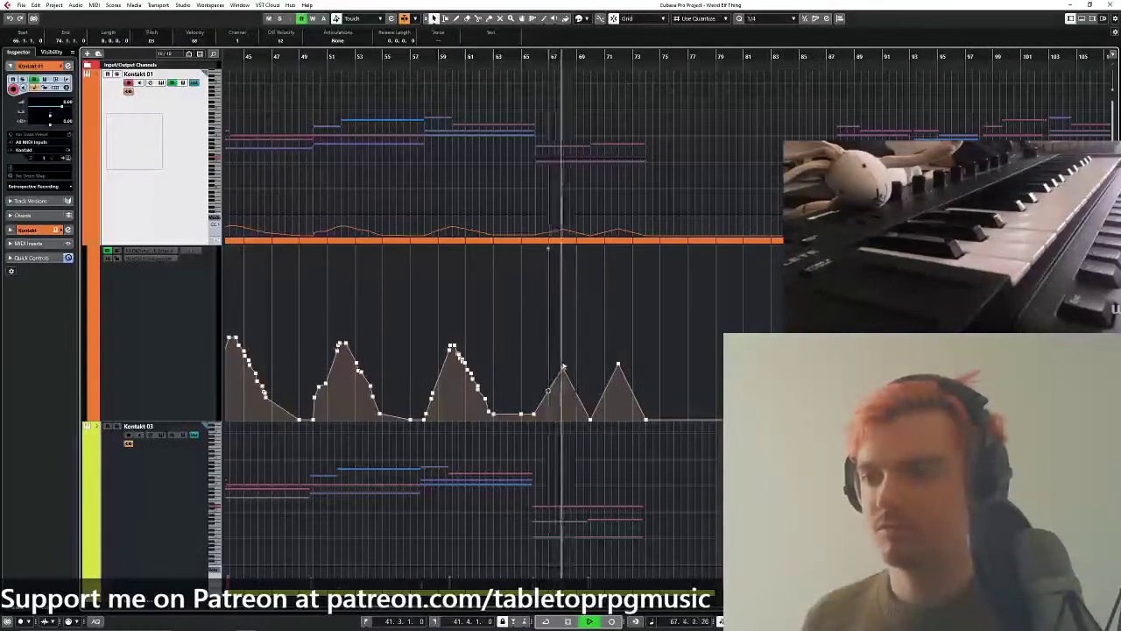
Split Kontakt 01's sustained lower notes at bar 70 and return to the selection tool.
mouse_move(562, 371)
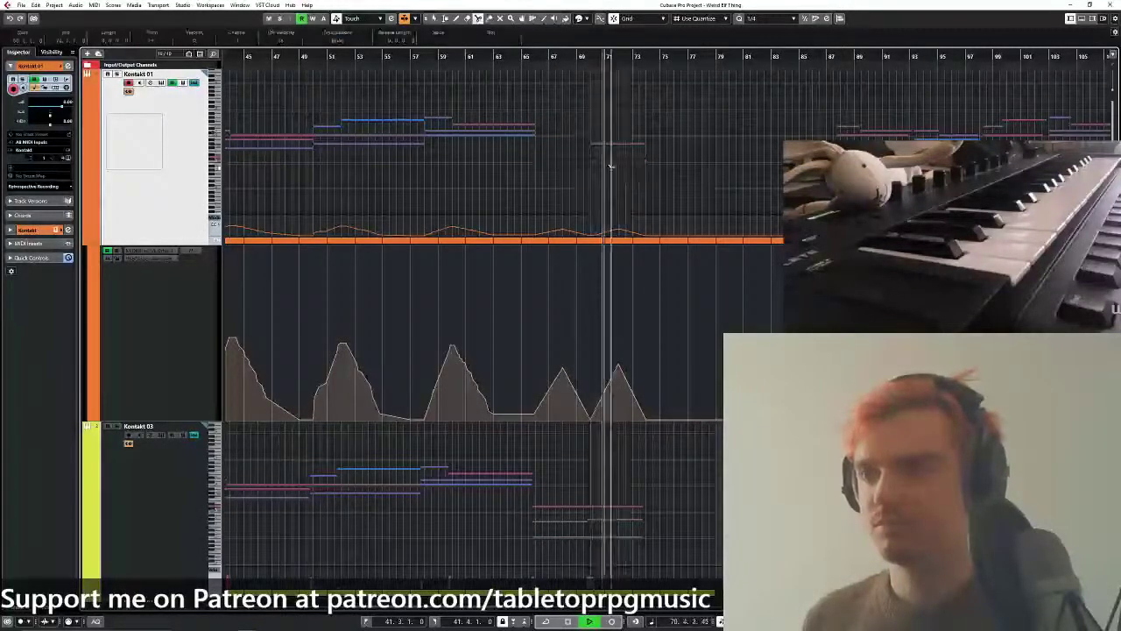
left_click(593, 158)
key("1")
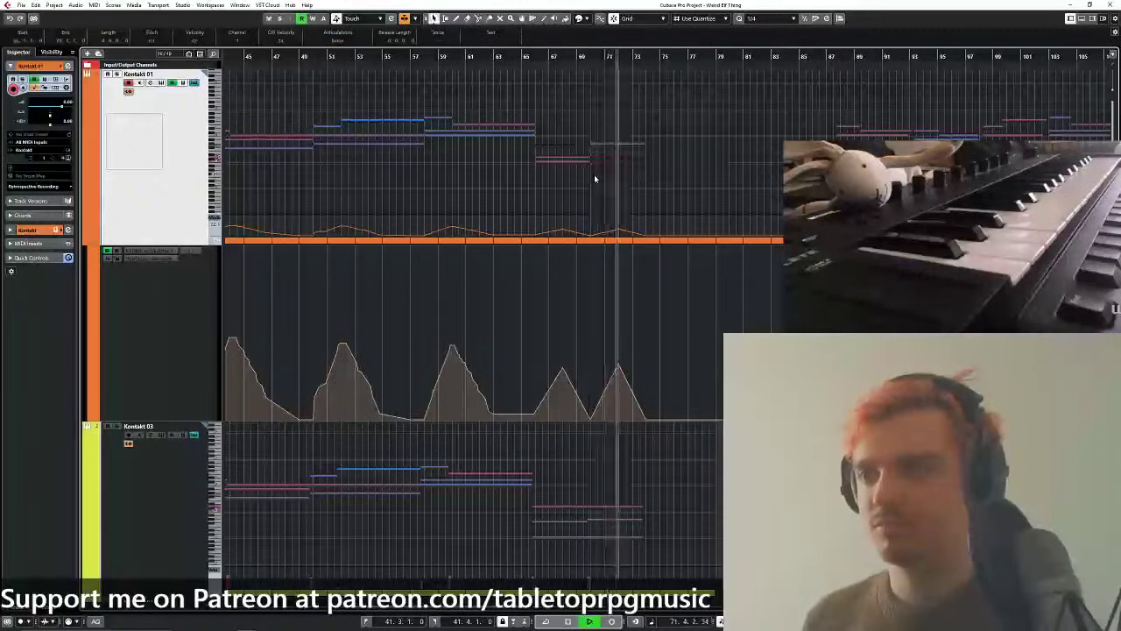
scroll(579, 317, "up", 2)
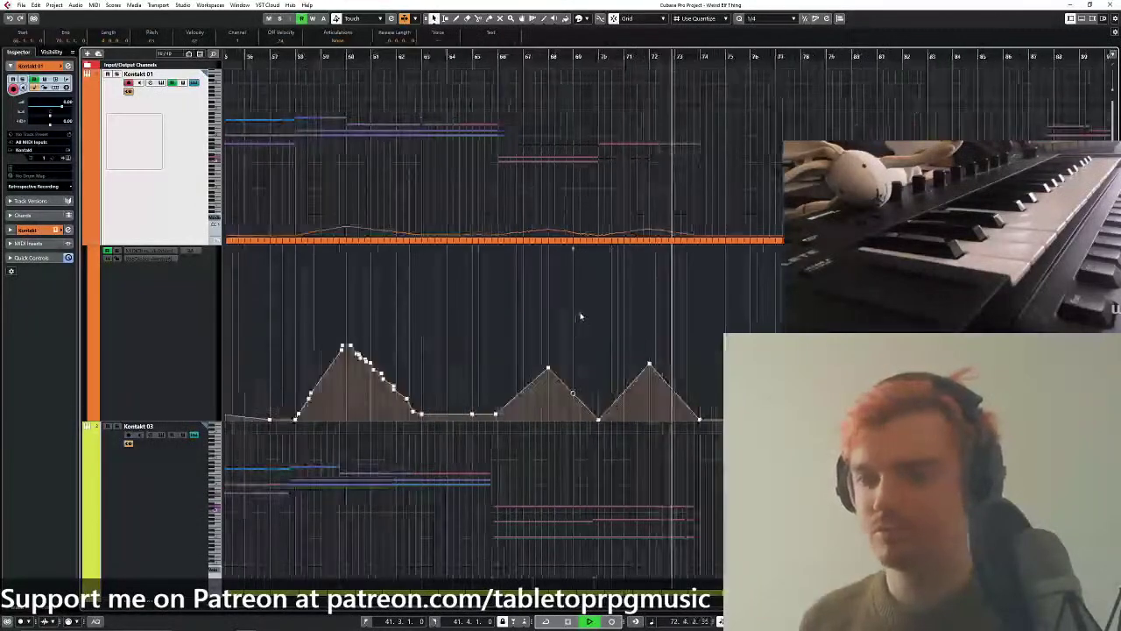
Solo Kontakt 01 and Kontakt 03, and raise Kontakt 03's two lower voices from bar 66 by an octave.
key("space")
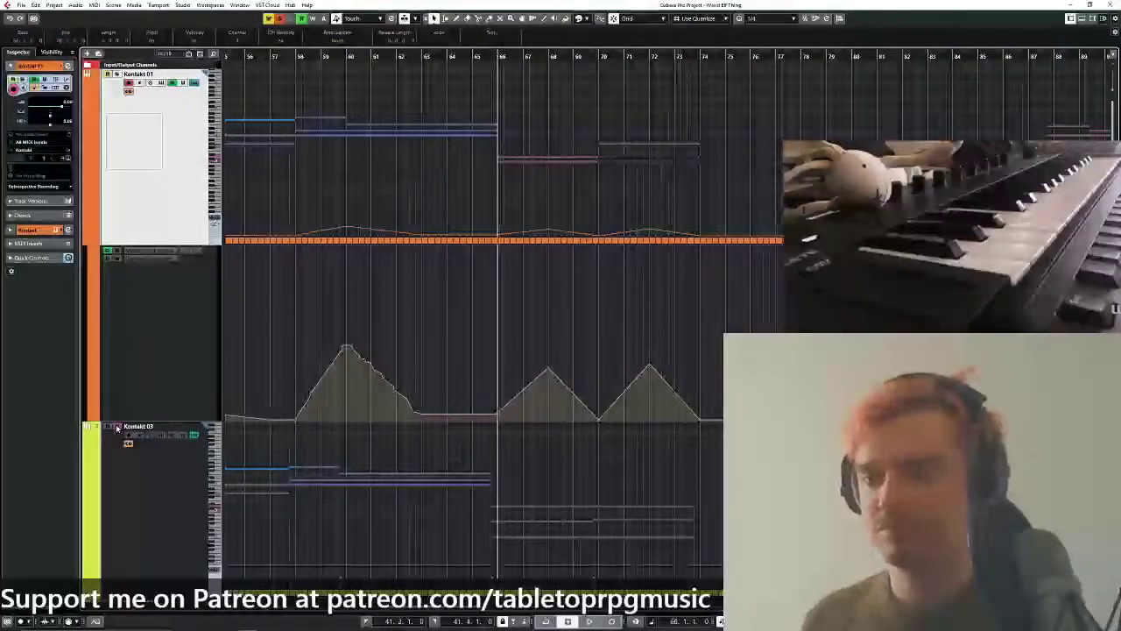
left_click(117, 426)
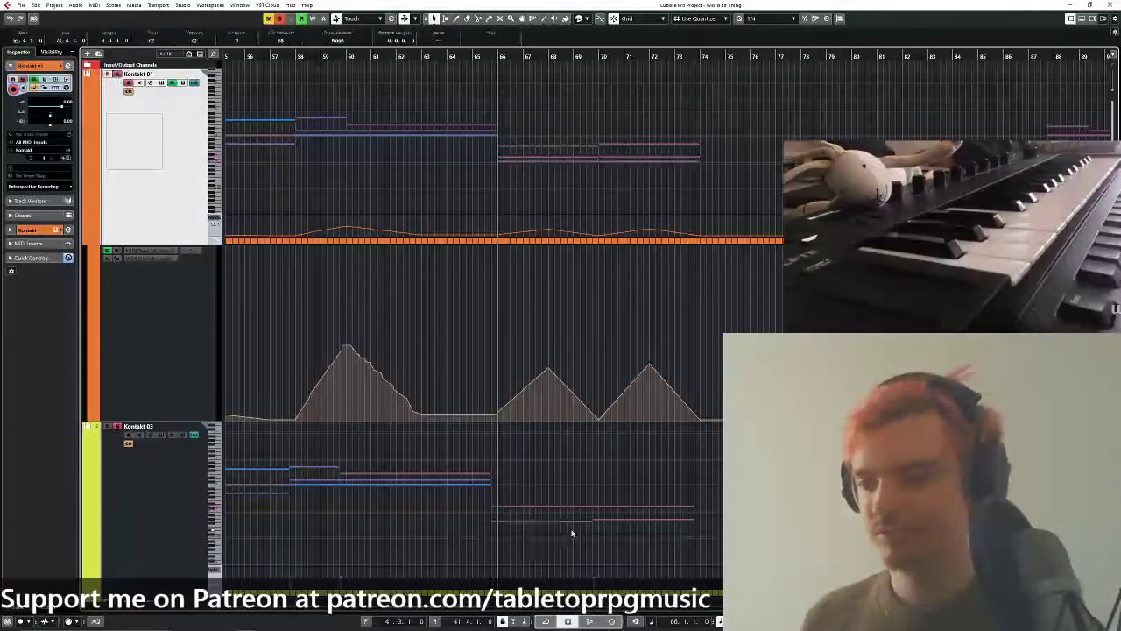
key("space")
key("space")
left_click(492, 55)
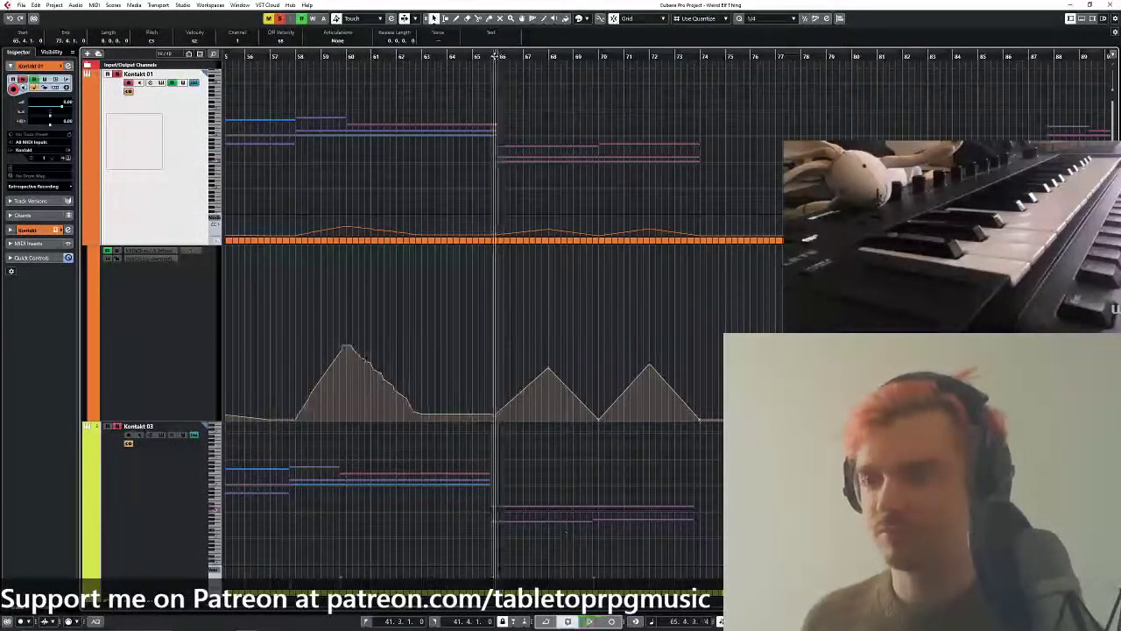
key("space")
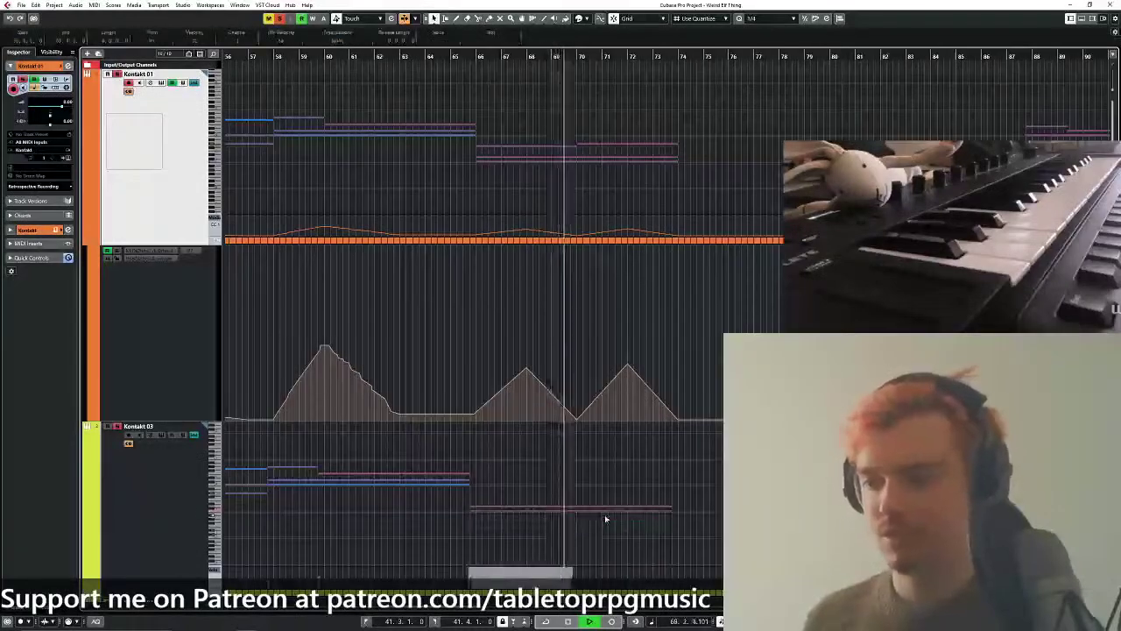
Listen to the soloed Kontakt 01 and Kontakt 03 chords together from just before bar 66.
left_click(470, 54)
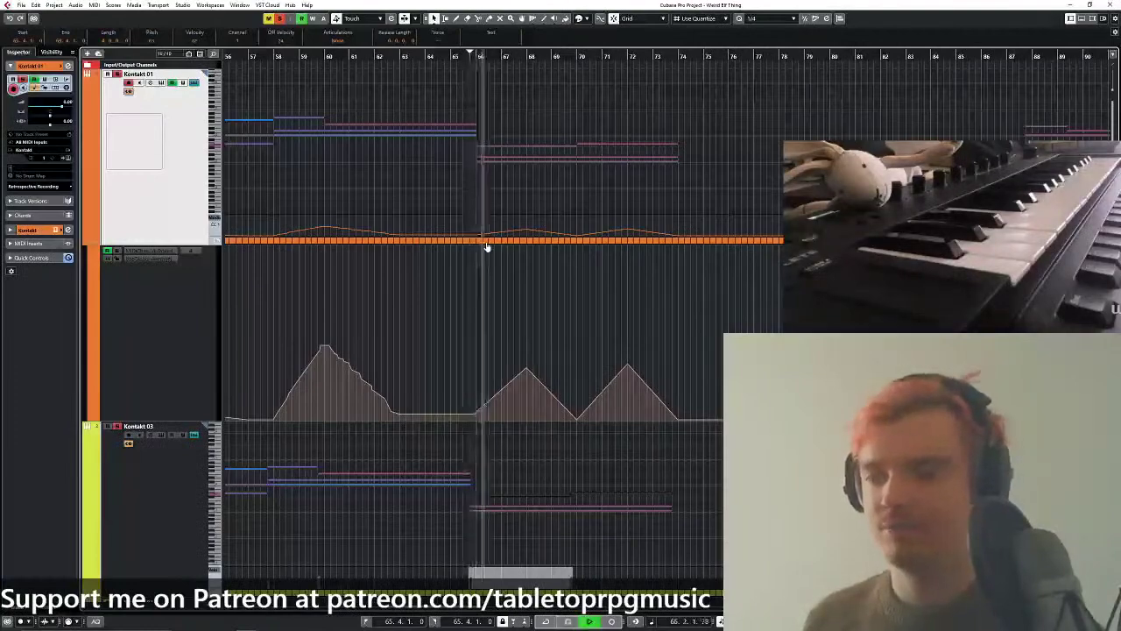
mouse_move(487, 248)
left_mouse_down()
mouse_move(645, 241)
mouse_move(500, 254)
left_mouse_up()
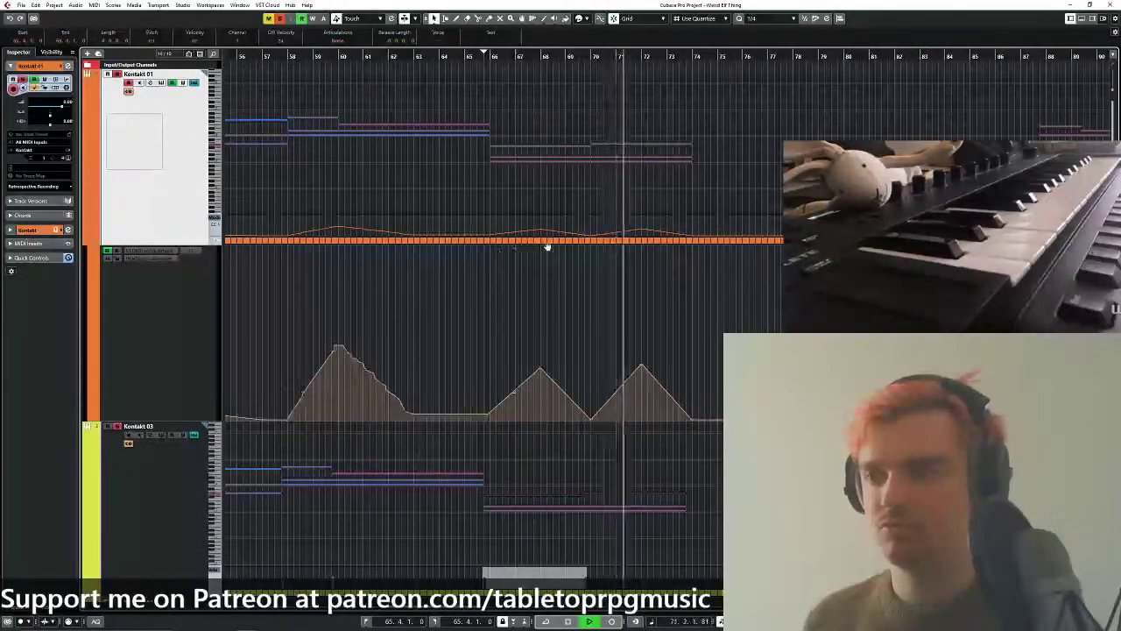
left_click_drag(548, 246, 453, 247)
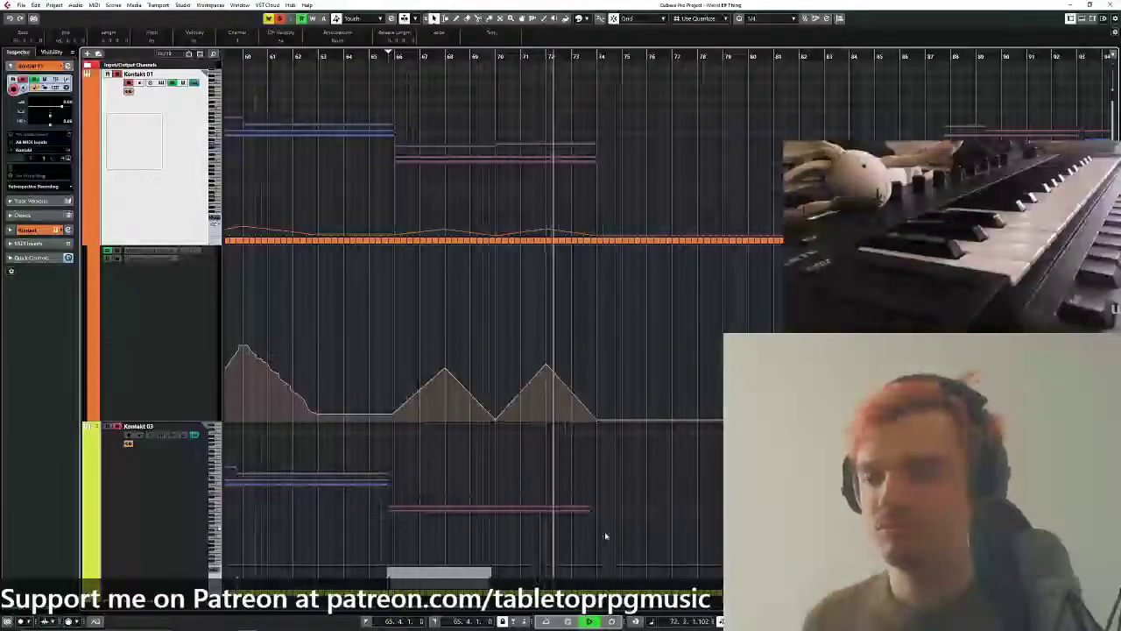
Lower the velocity of Kontakt 03's chord notes from bar 66 and listen to the passage again.
left_click_drag(646, 450, 396, 523)
key("Delete")
key("space")
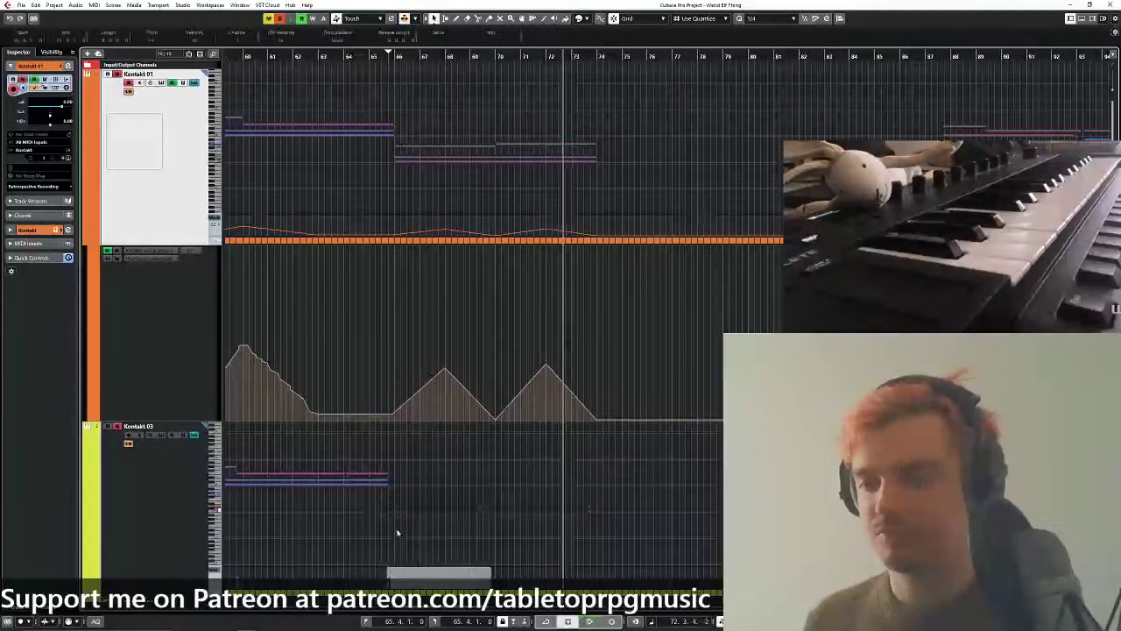
left_click(397, 533)
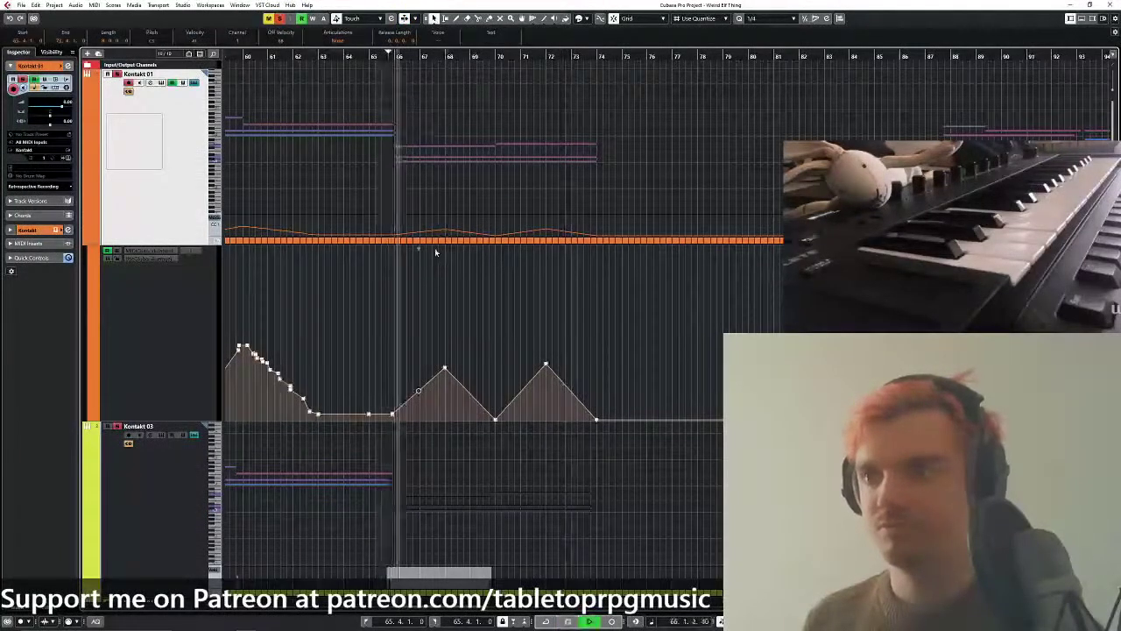
left_click_drag(434, 250, 497, 248)
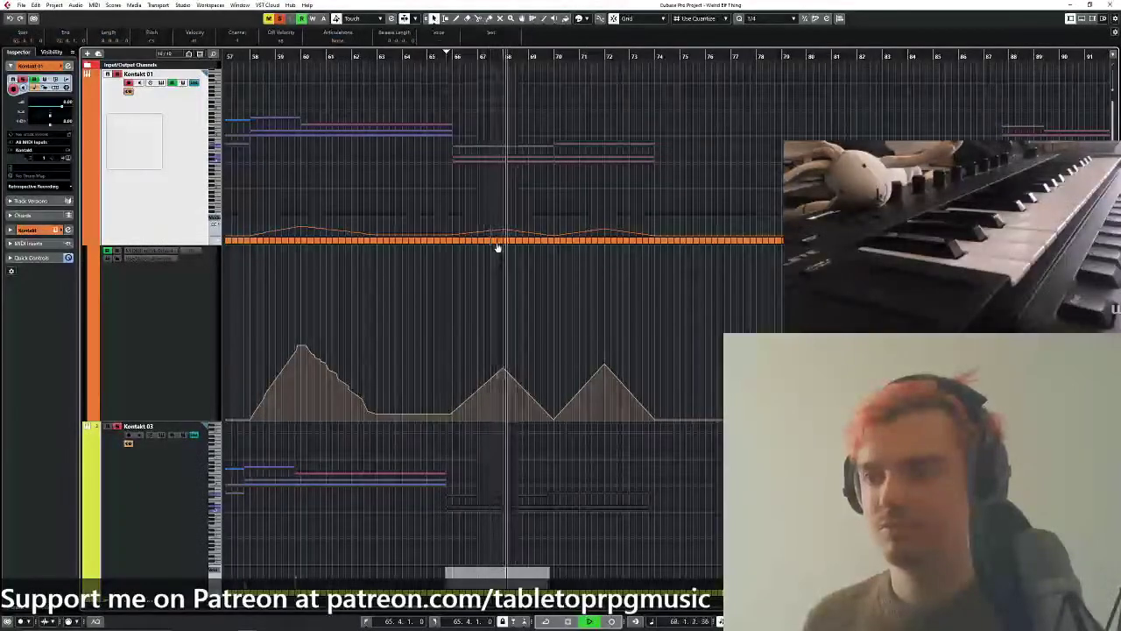
left_click_drag(497, 247, 403, 248)
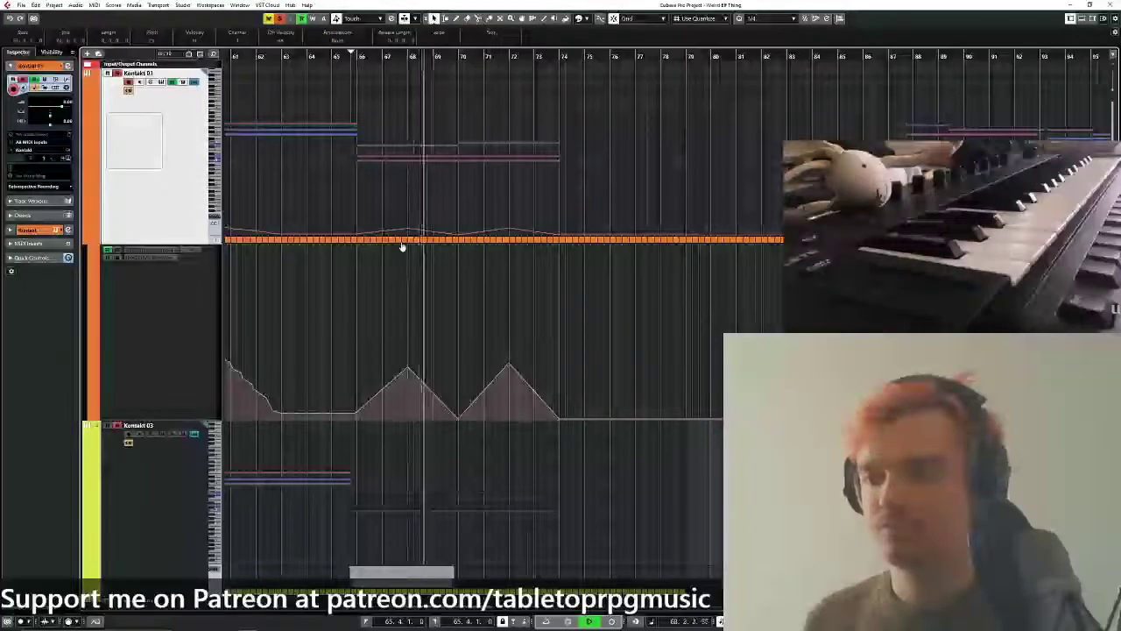
left_click(472, 273)
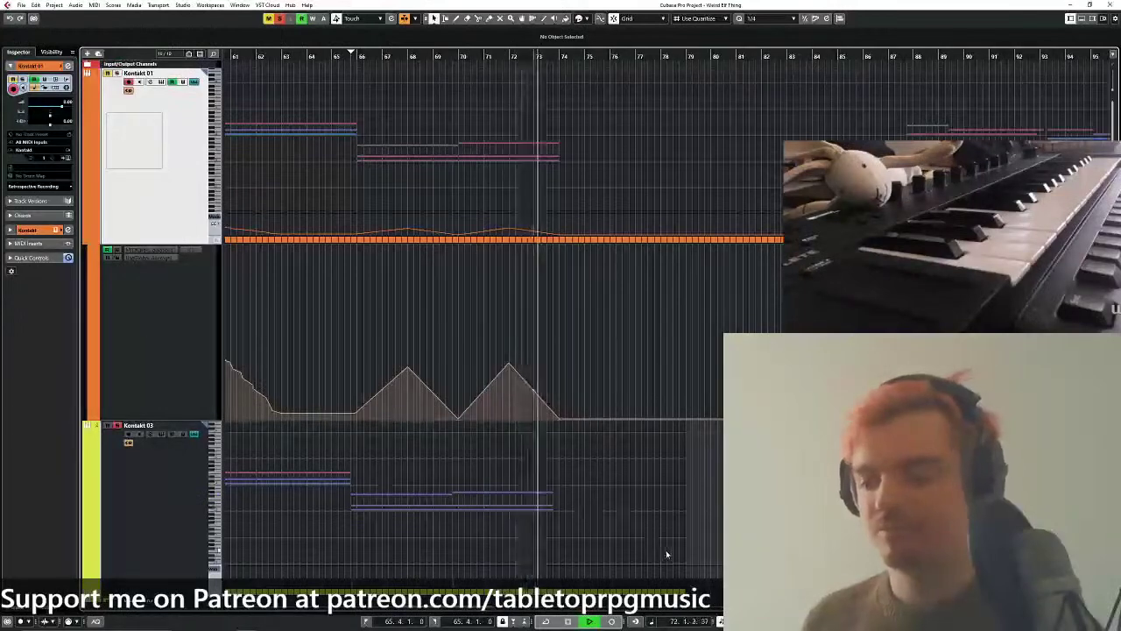
key("space")
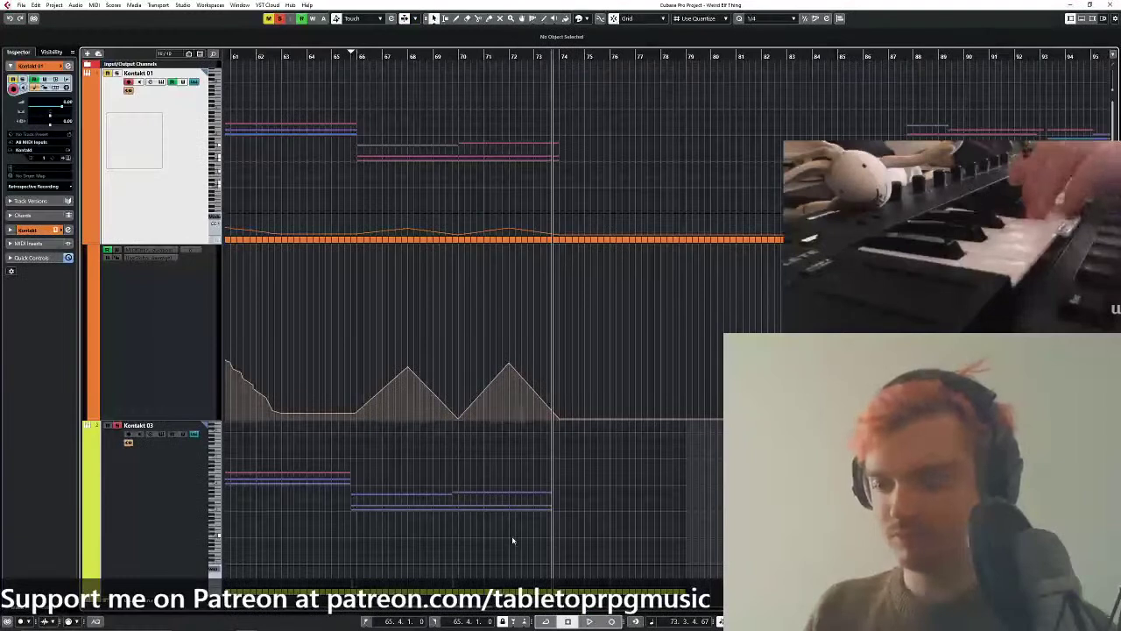
Turn off the track solos and select the Kontakt 04 track below Kontakt 03.
left_click(184, 506)
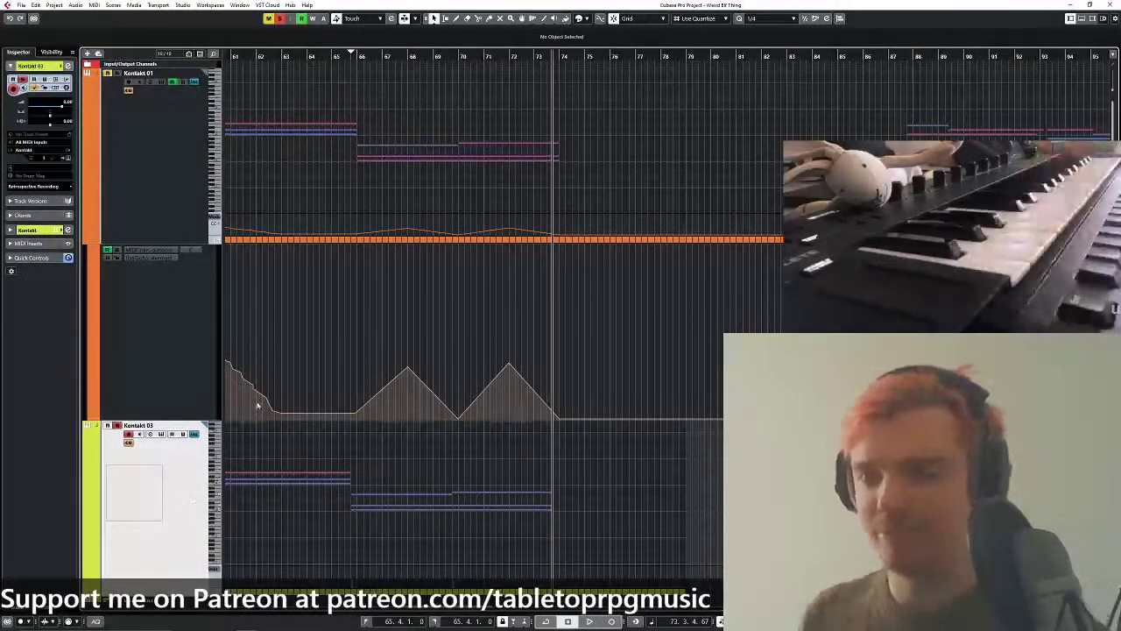
key("g")
key("g")
key("g")
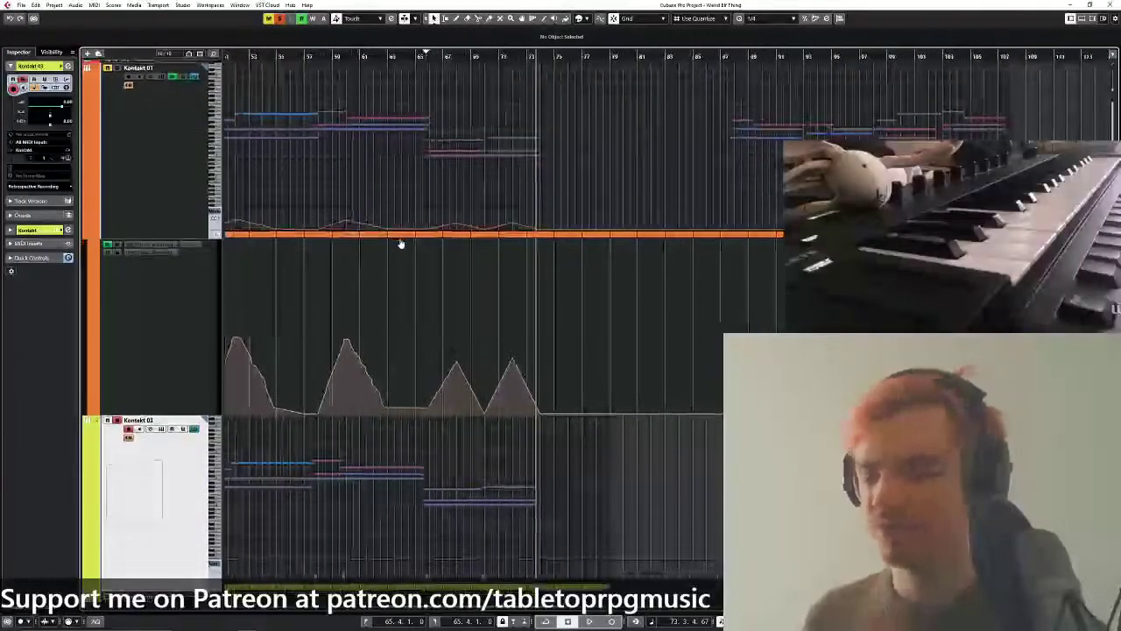
left_click_drag(399, 241, 685, 65)
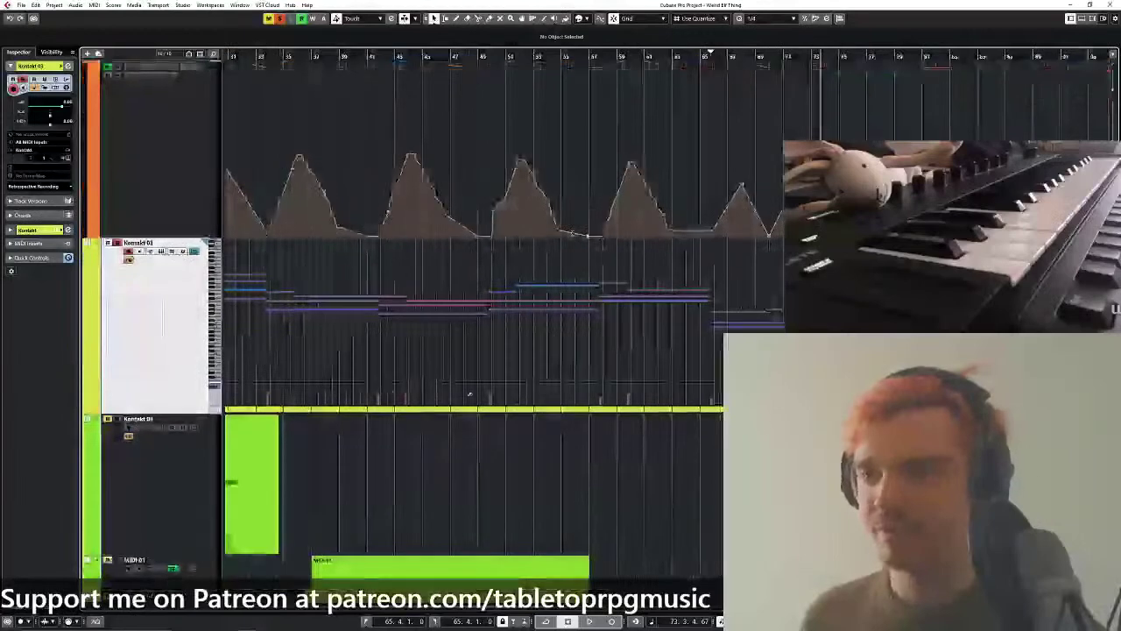
scroll(433, 474, "down", 3)
left_click_drag(375, 420, 563, 313)
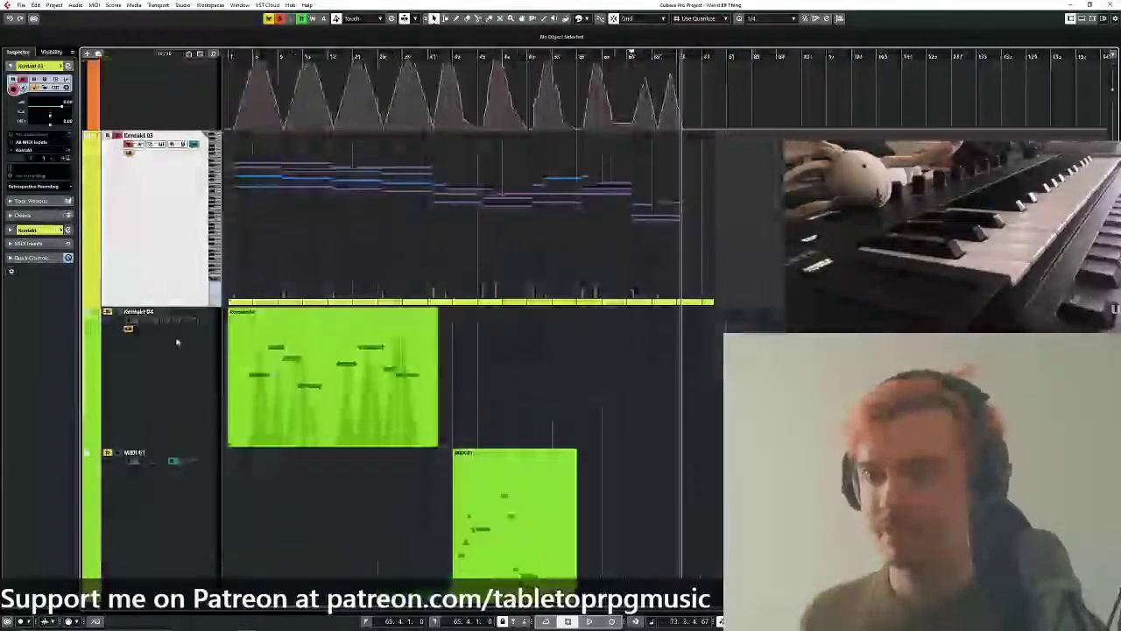
left_click(134, 357)
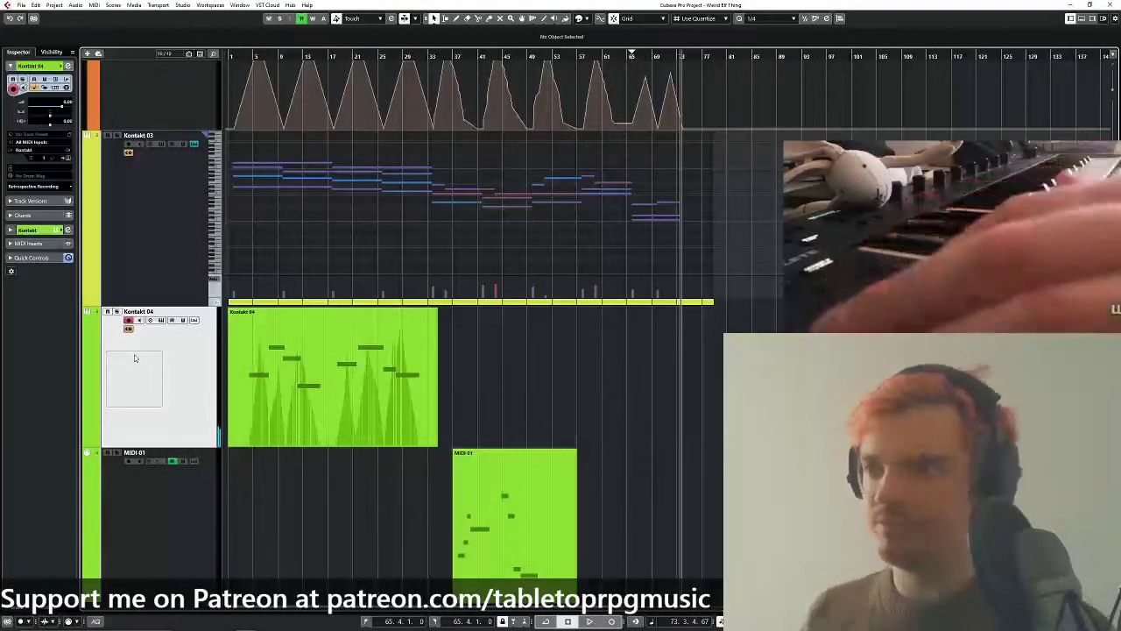
Play the arrangement from bar 65 while performing a two-note line with modulation swells on Kontakt 04.
scroll(640, 145, "up", 3)
left_click(622, 57)
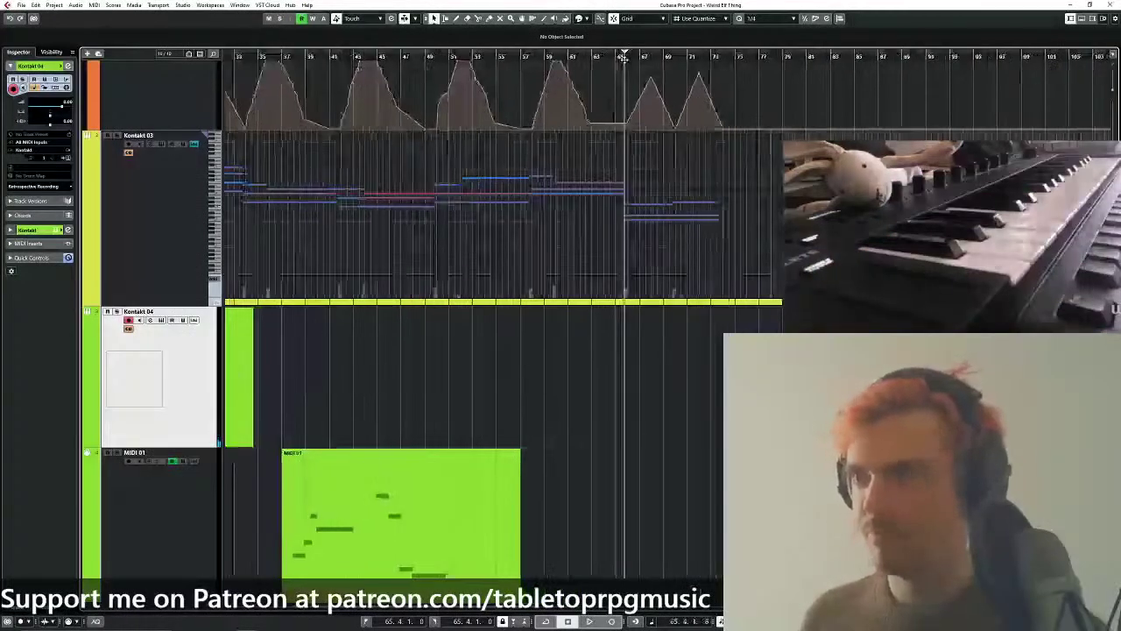
scroll(661, 281, "up", 2)
key("space")
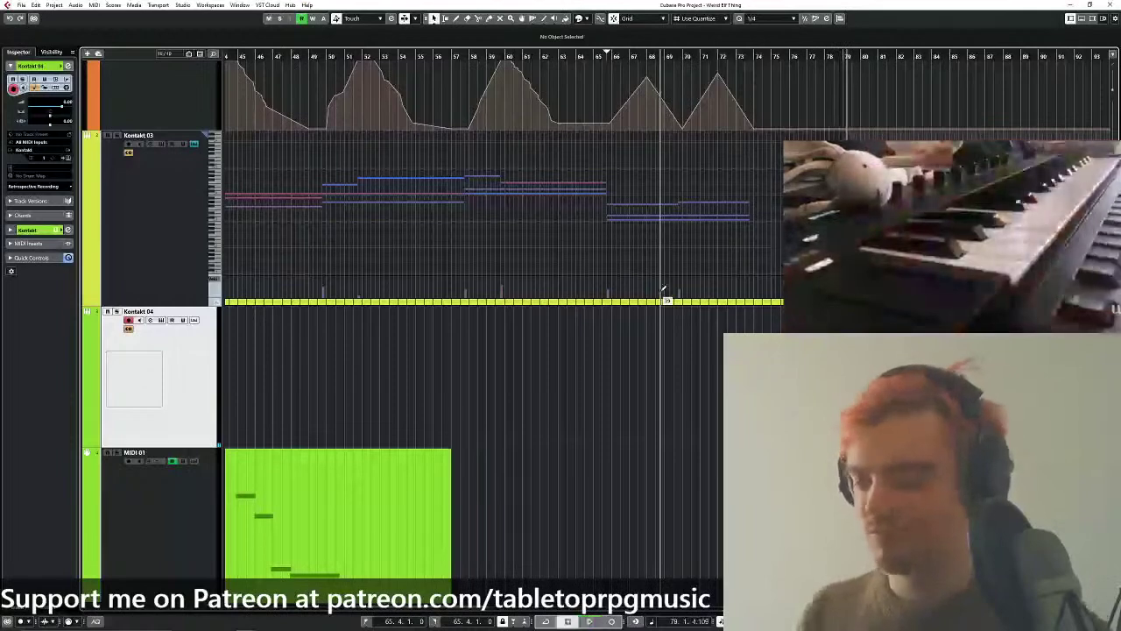
left_click(595, 56)
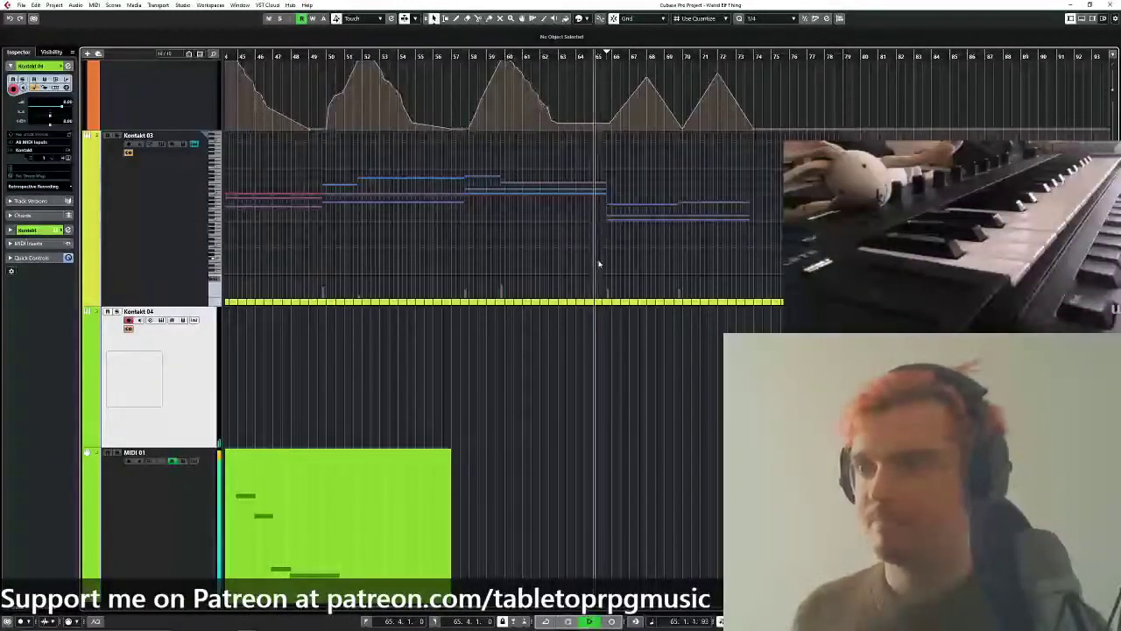
key("h")
key("h")
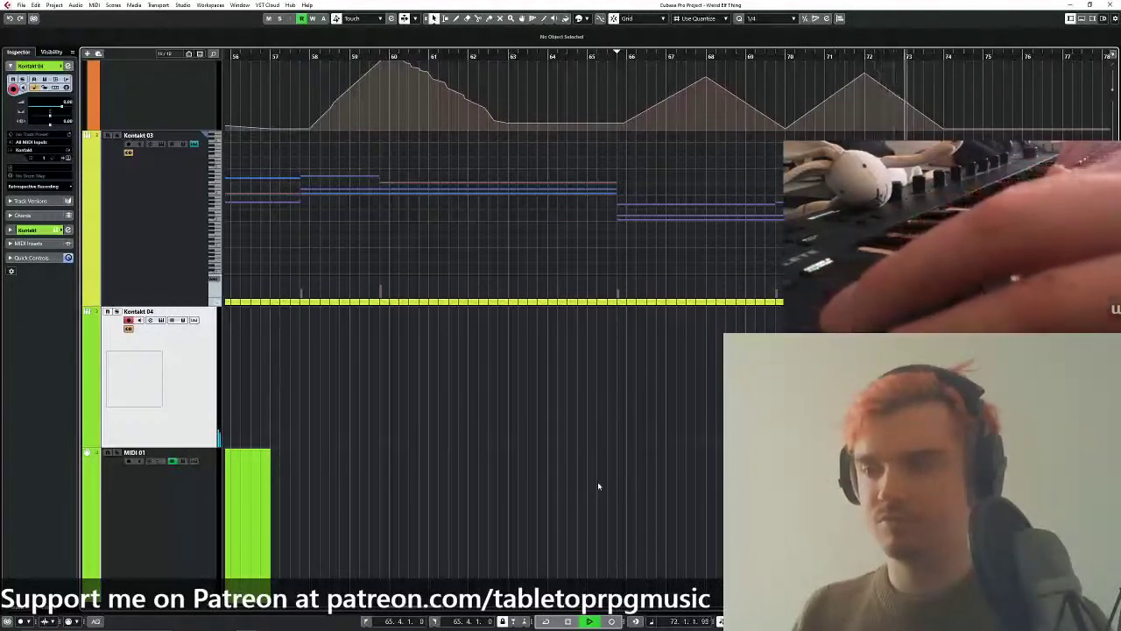
key("space")
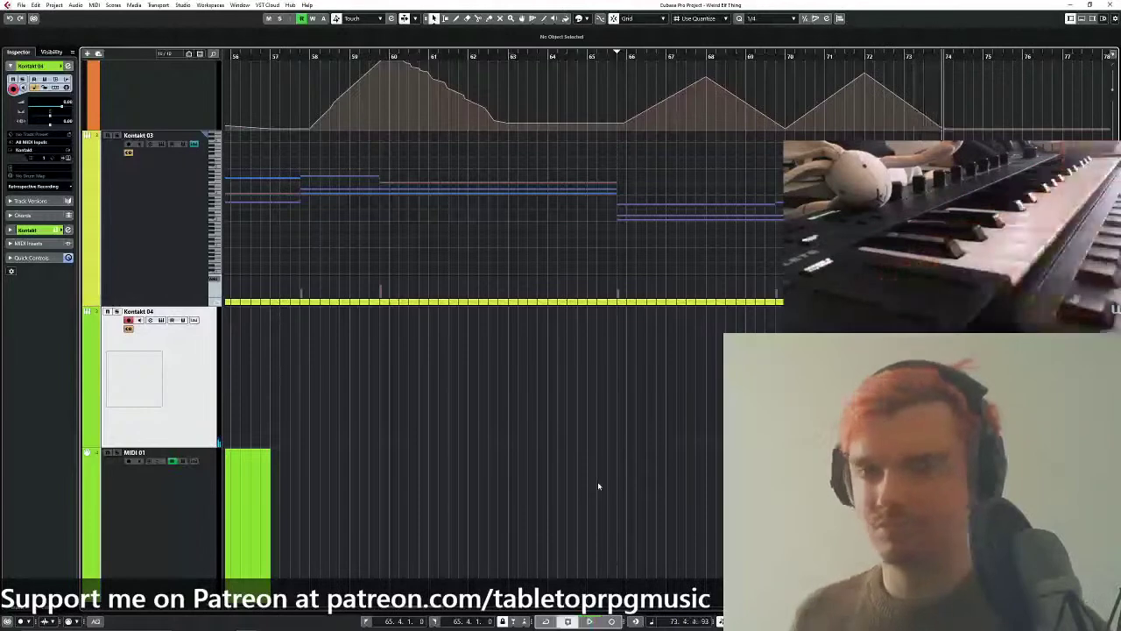
Insert the retrospectively captured performance on the Kontakt 04 track from bar 65 and play it back.
left_click(57, 187)
left_click(62, 198)
left_click_drag(577, 367, 486, 357)
key("space")
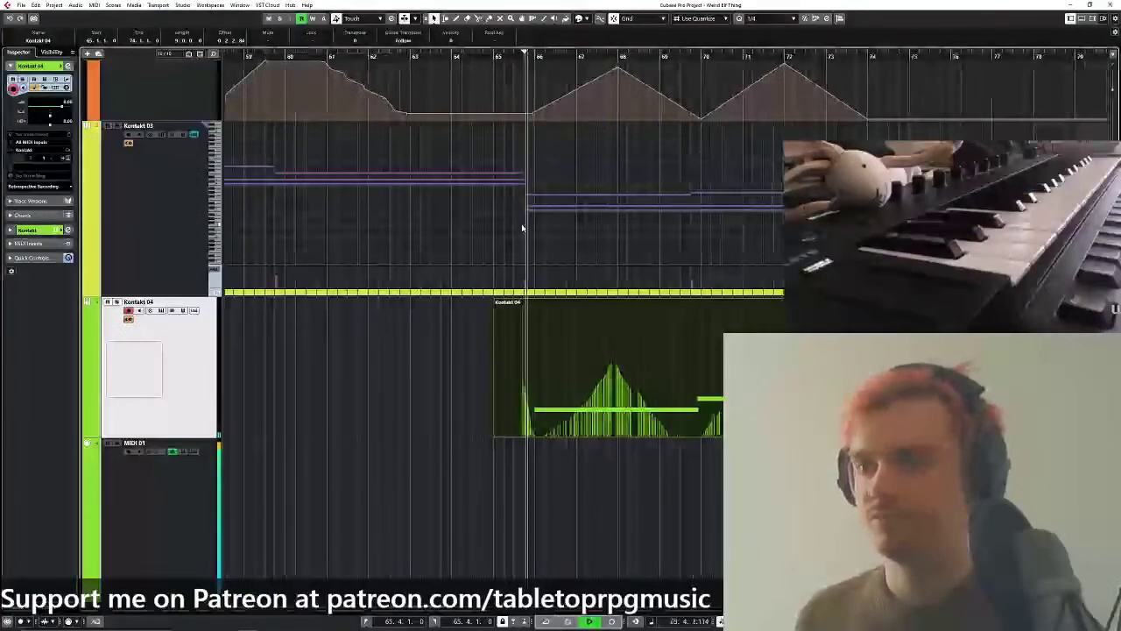
Add a low note to Kontakt 01 from bar 66 to bar 70 and solo the track.
scroll(429, 295, "down", 3)
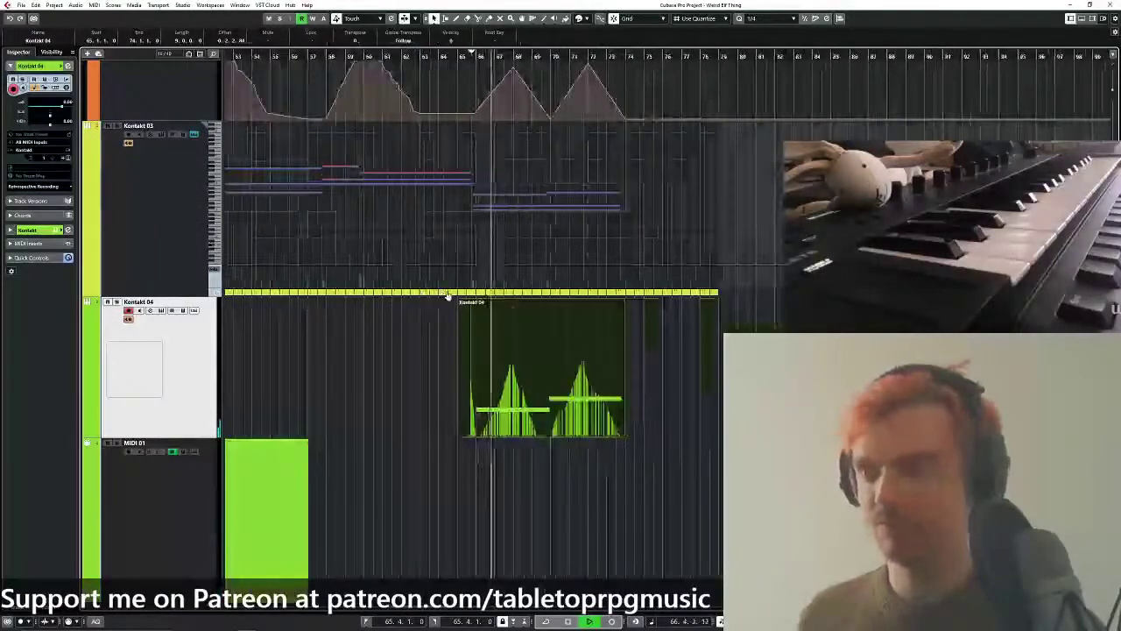
scroll(505, 235, "up", 5)
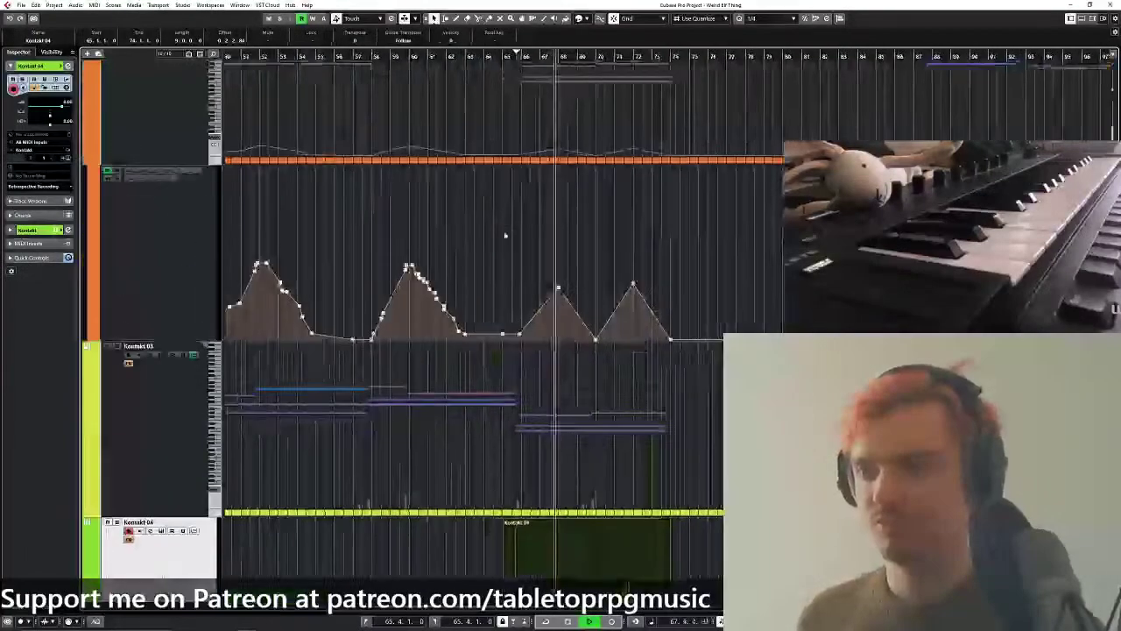
scroll(500, 172, "up", 2)
scroll(516, 176, "up", 2)
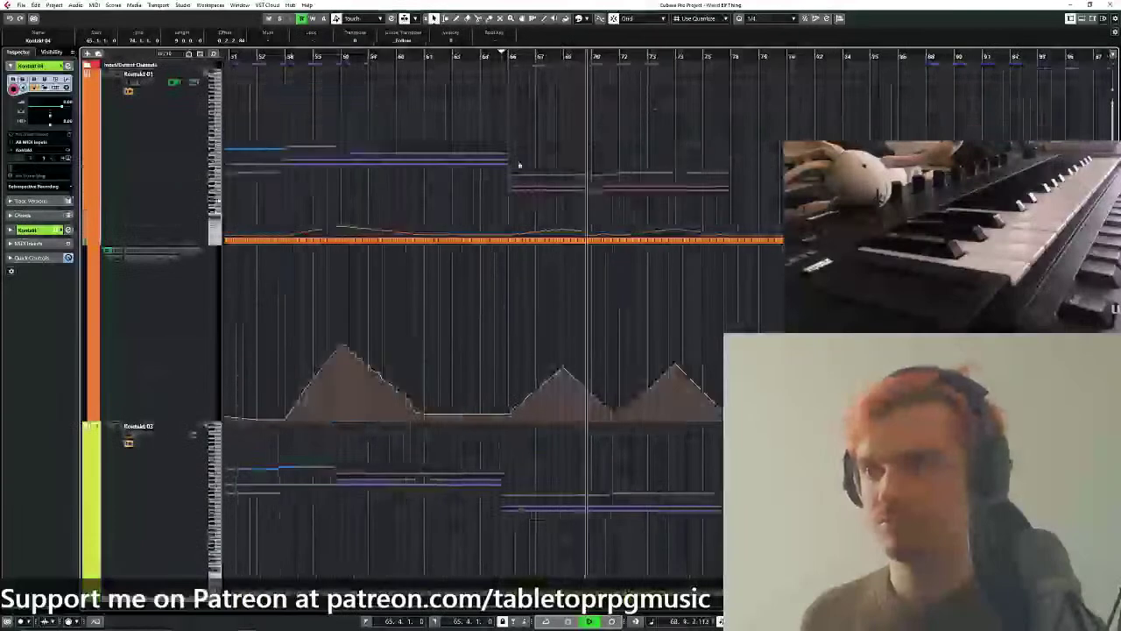
scroll(517, 184, "up", 3)
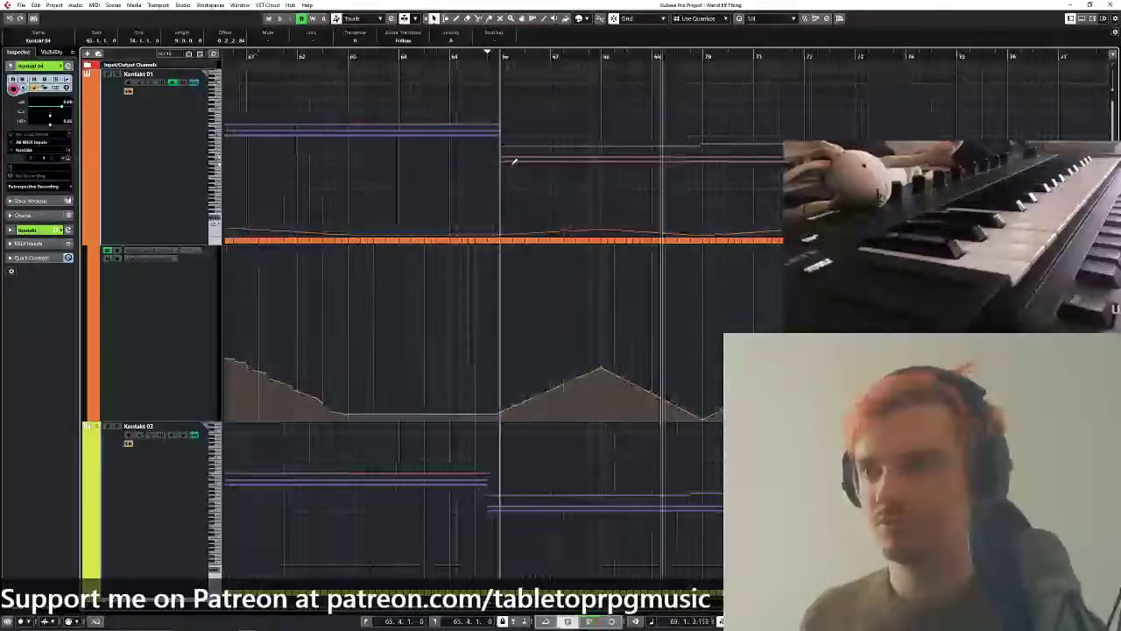
left_click_drag(514, 161, 501, 71)
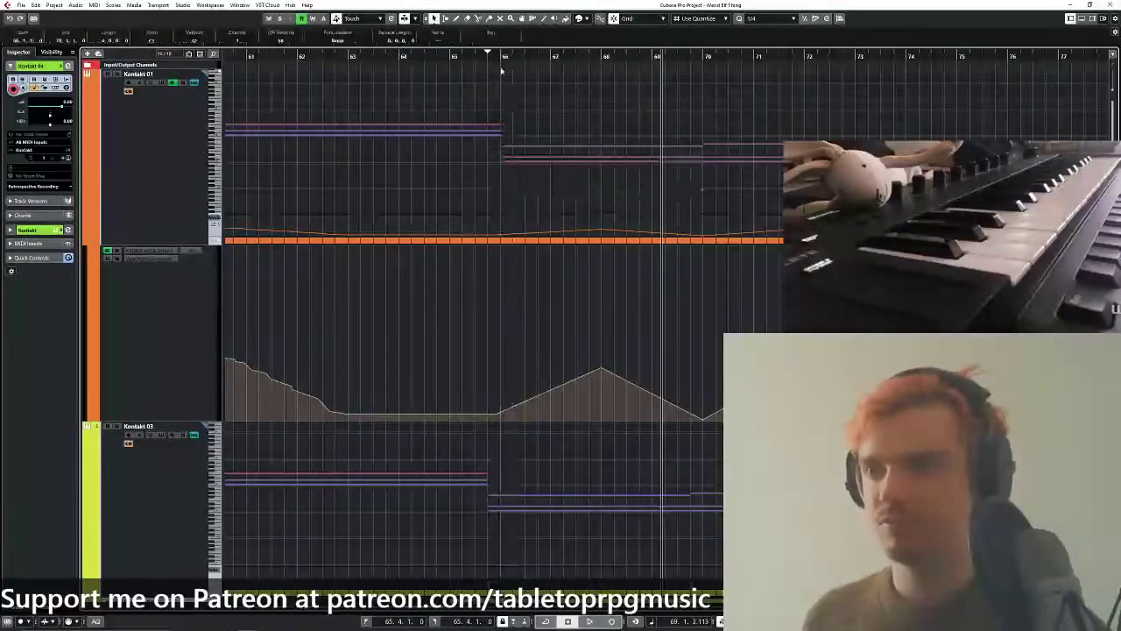
scroll(505, 146, "down", 1)
scroll(398, 200, "down", 4)
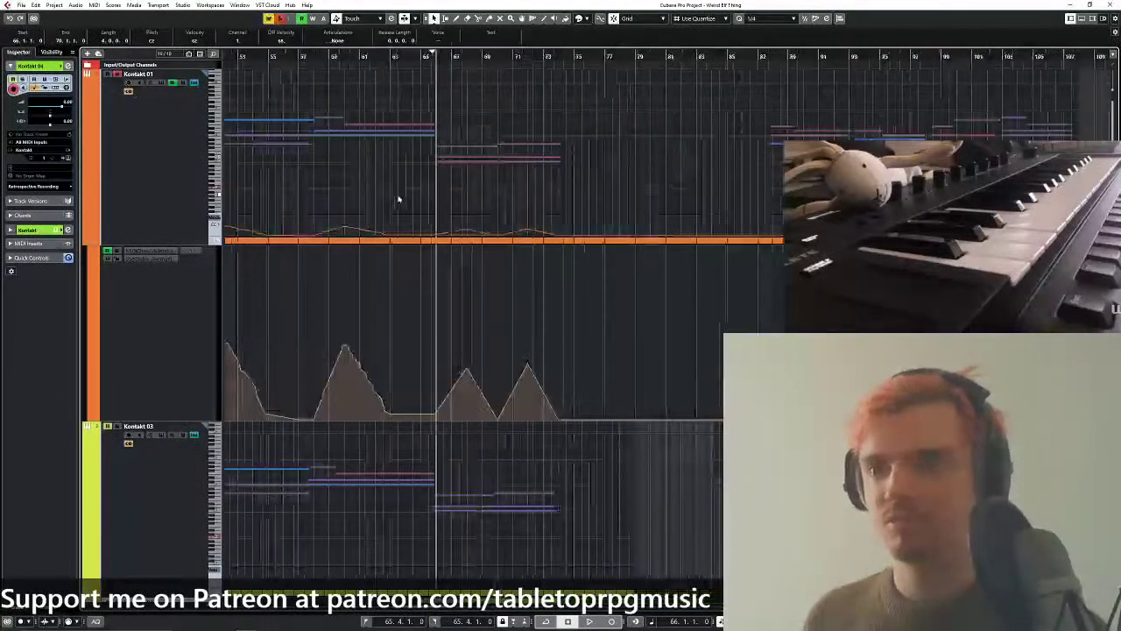
Add a second low note to Kontakt 01 from bar 70 to bar 74, raise its pitch, and replay from bar 70.
scroll(395, 199, "up", 4)
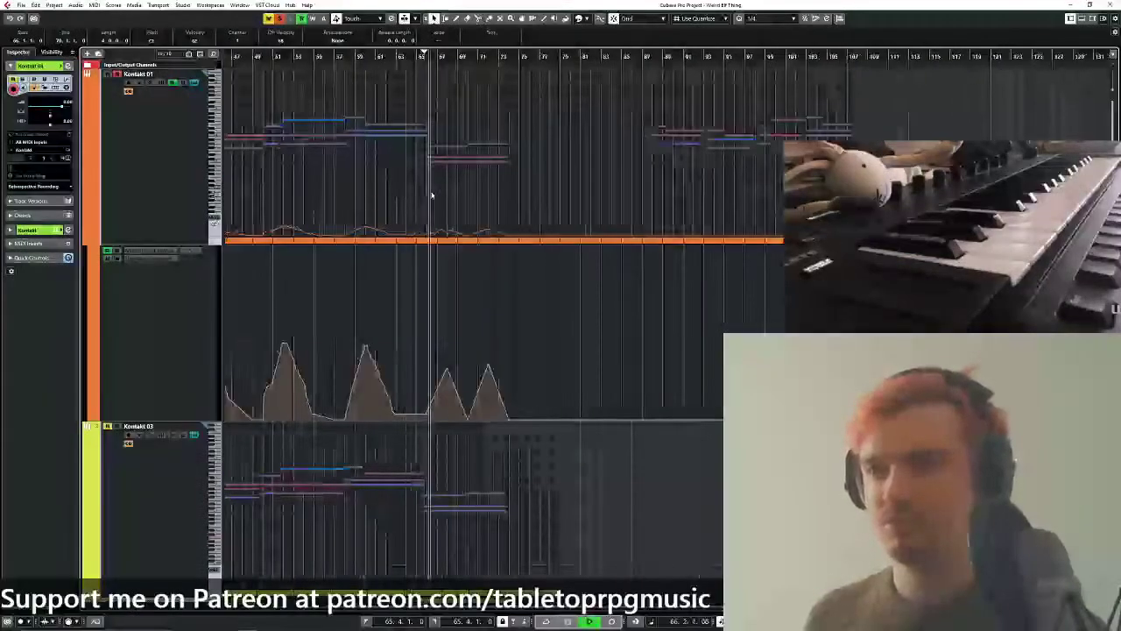
left_click_drag(453, 246, 506, 248)
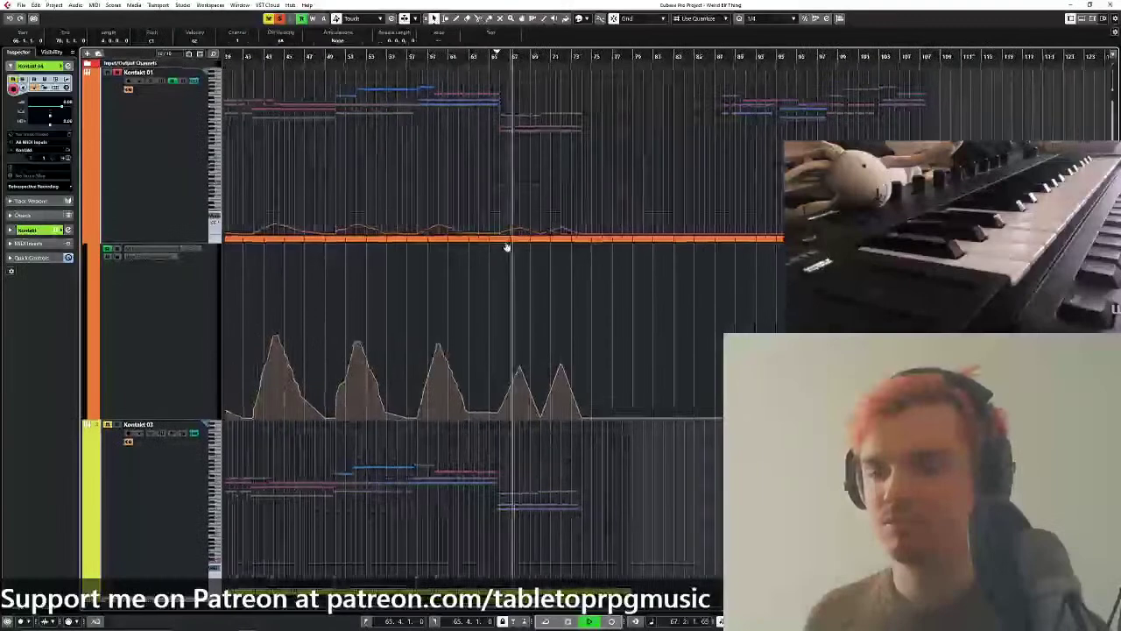
scroll(503, 248, "up", 2)
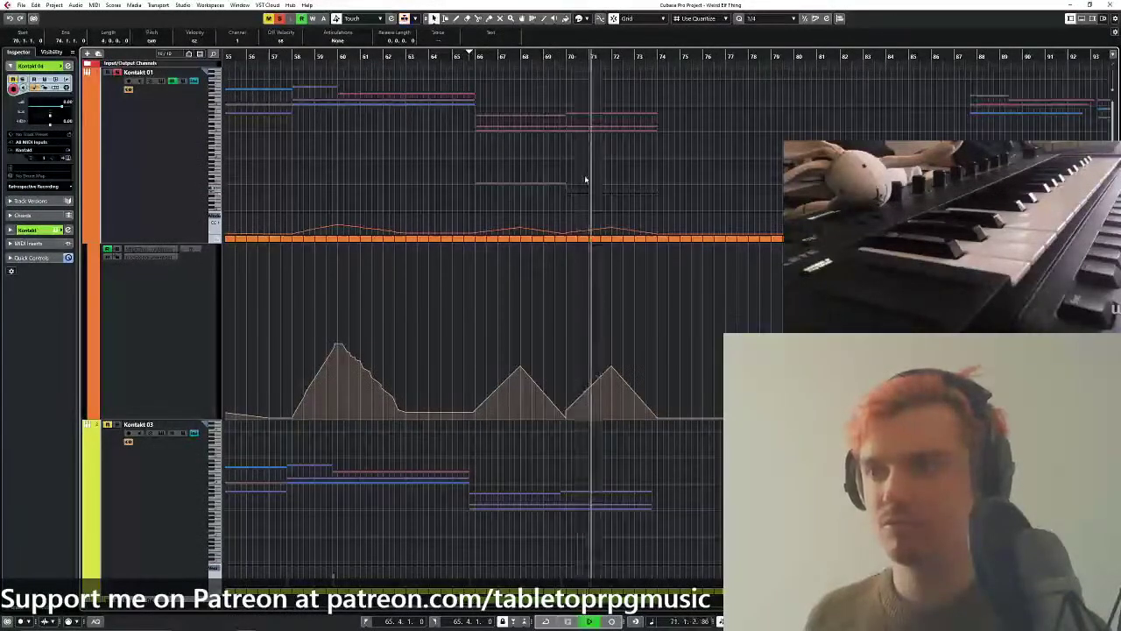
left_click(570, 56)
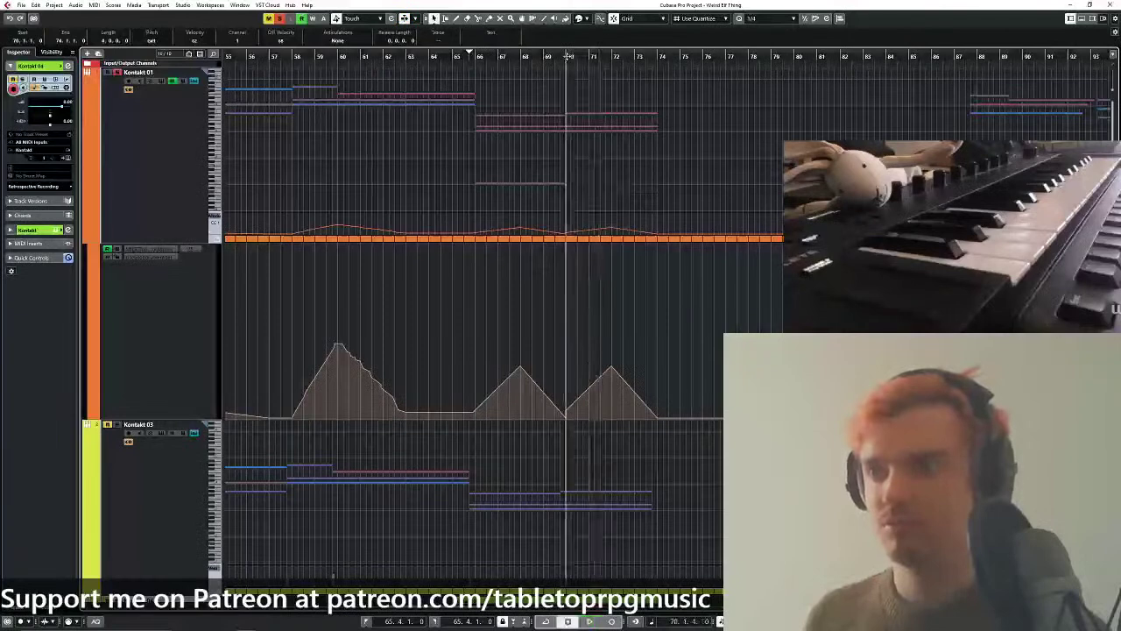
left_click(613, 384)
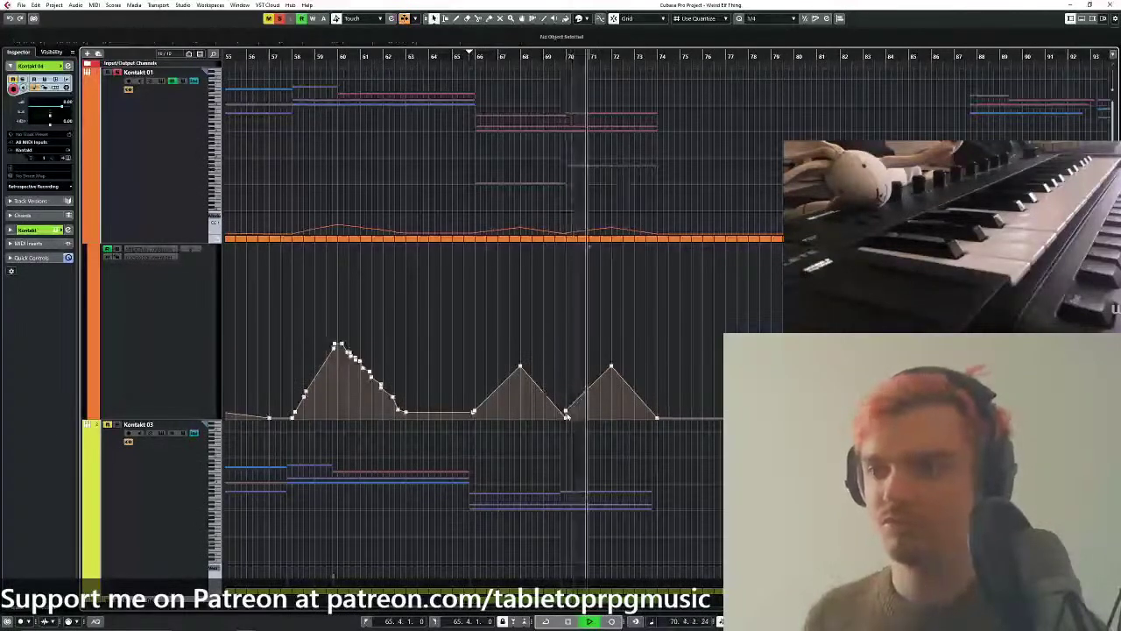
Slightly lower the modulation peaks at bars 68 and 72 on Kontakt 01 and return the playhead to bar 65.
left_click_drag(612, 367, 611, 371)
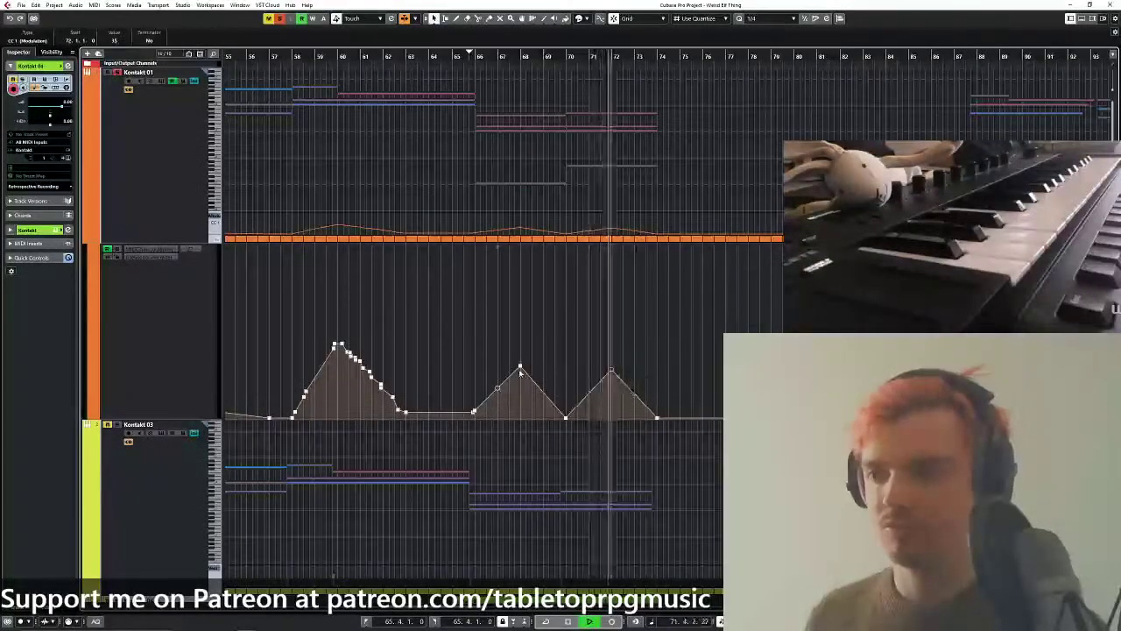
left_click(520, 371)
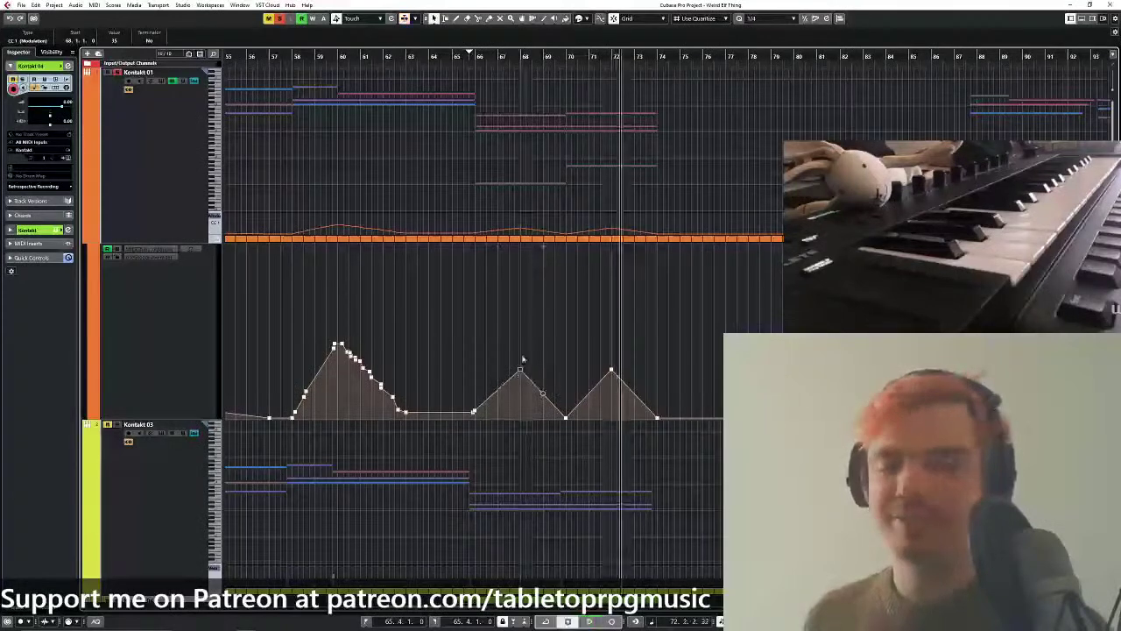
left_click(474, 56)
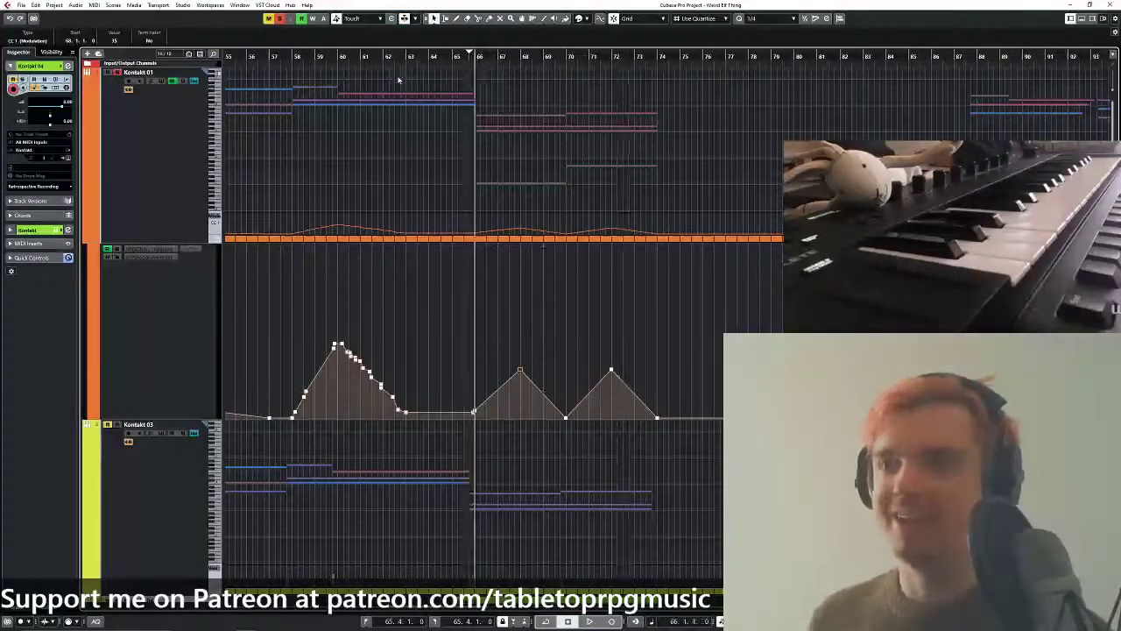
scroll(446, 221, "up", 3)
left_click(506, 55)
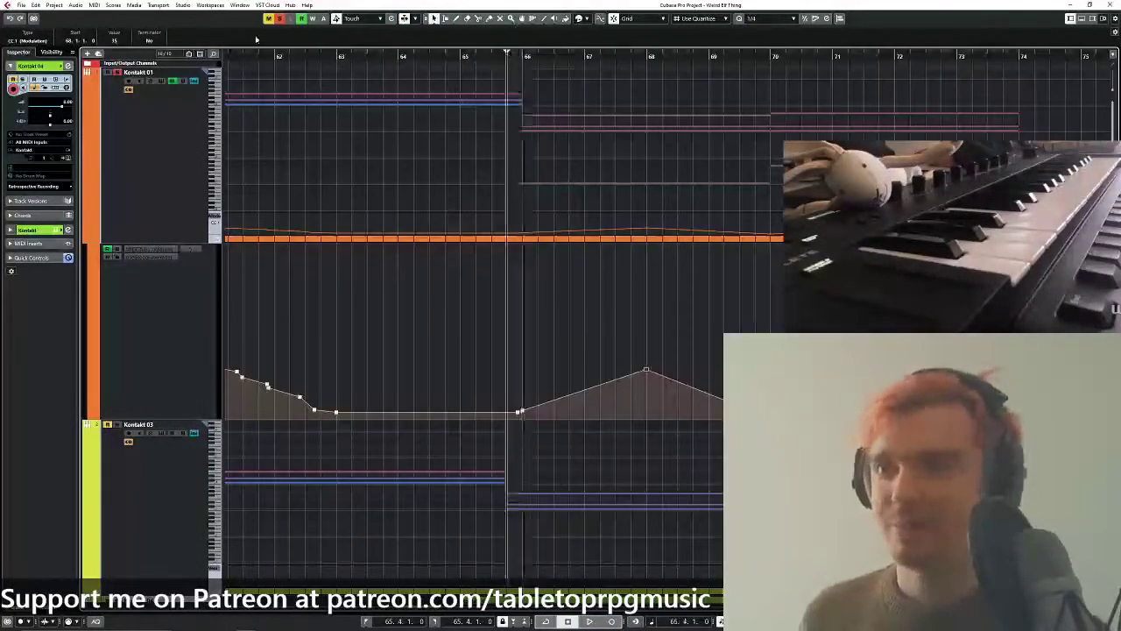
Clear the solos and mutes, swap in-place note editing from Kontakt 01 to Kontakt 03, and play the full arrangement from bar 65.
left_click(281, 21)
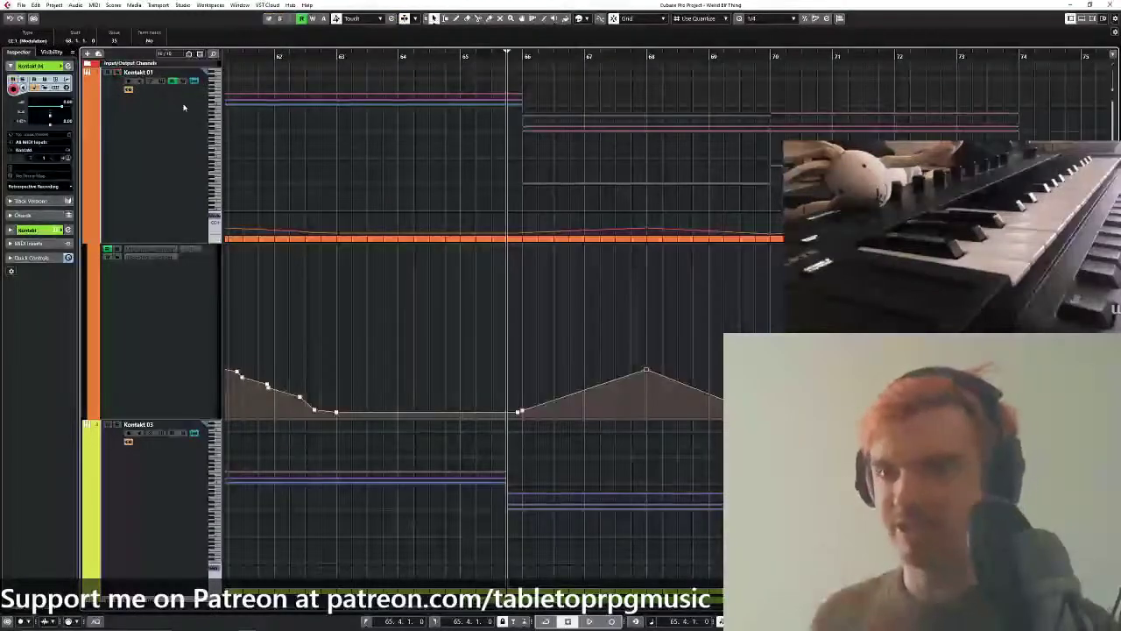
left_click(195, 83)
key("space")
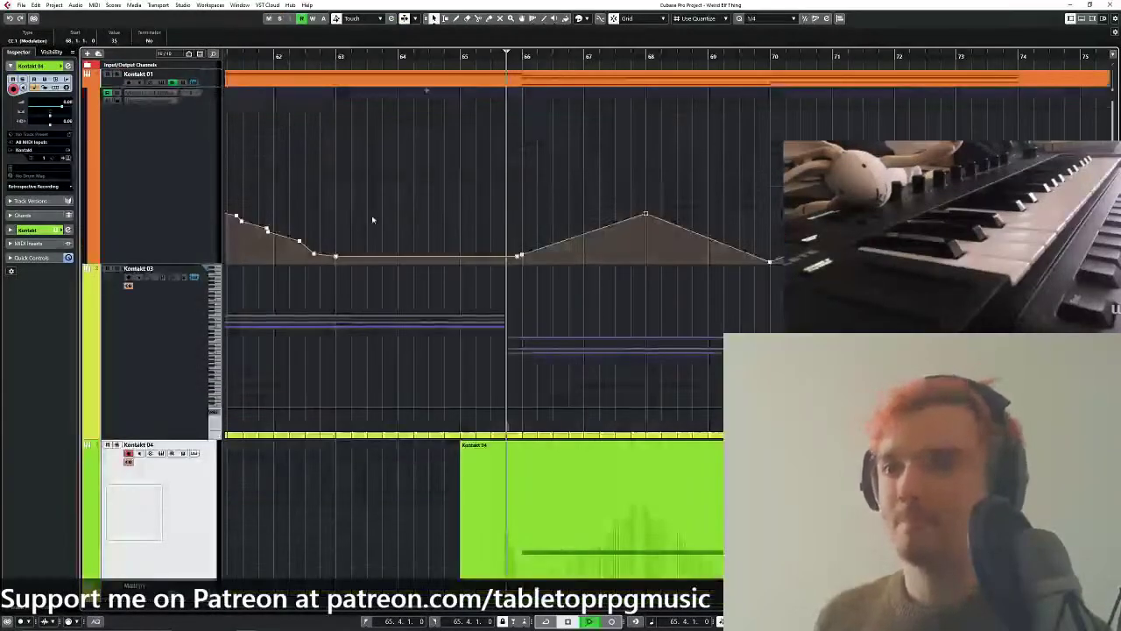
left_click(193, 278)
left_click_drag(491, 178, 364, 181)
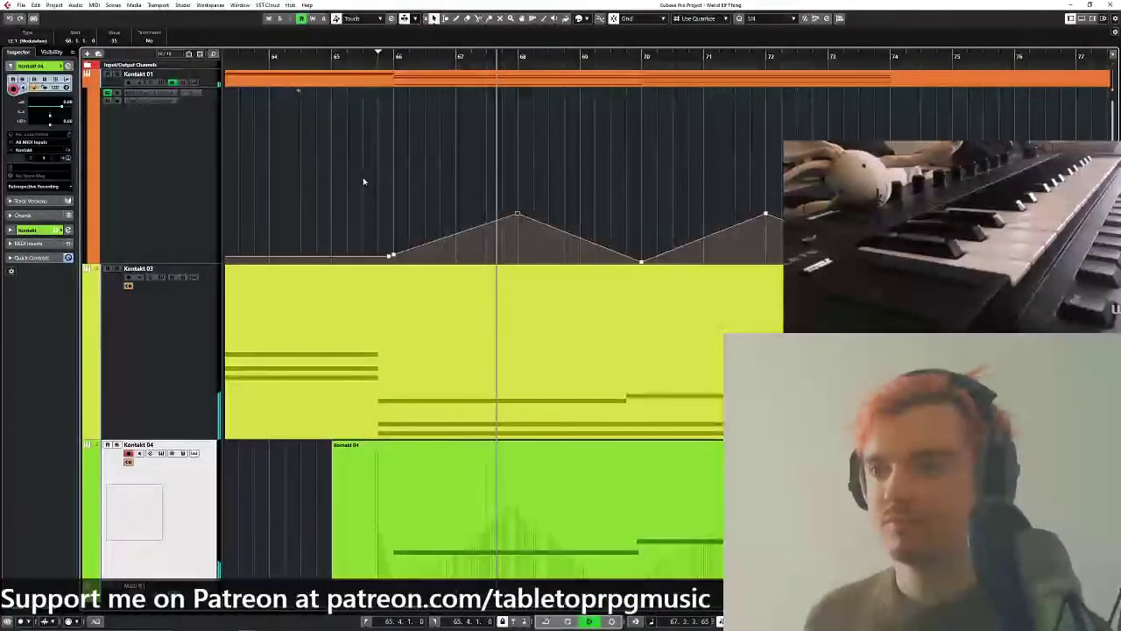
Show the Kontakt 01 notes in place and delete the two low notes between bars 66 and 74.
left_click(196, 83)
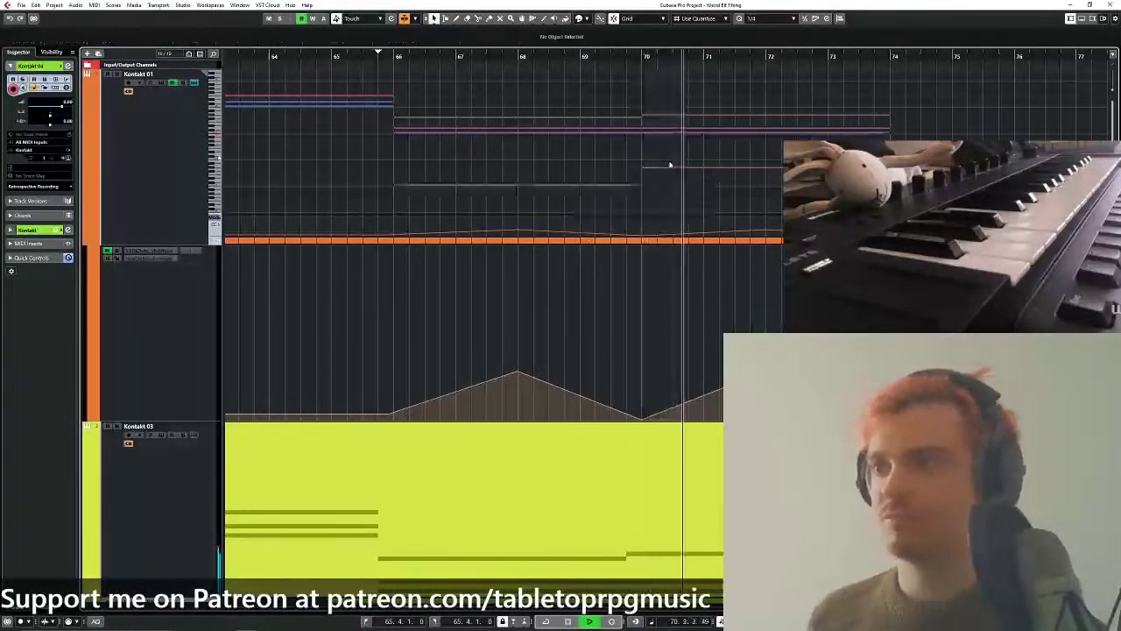
scroll(575, 265, "down", 5)
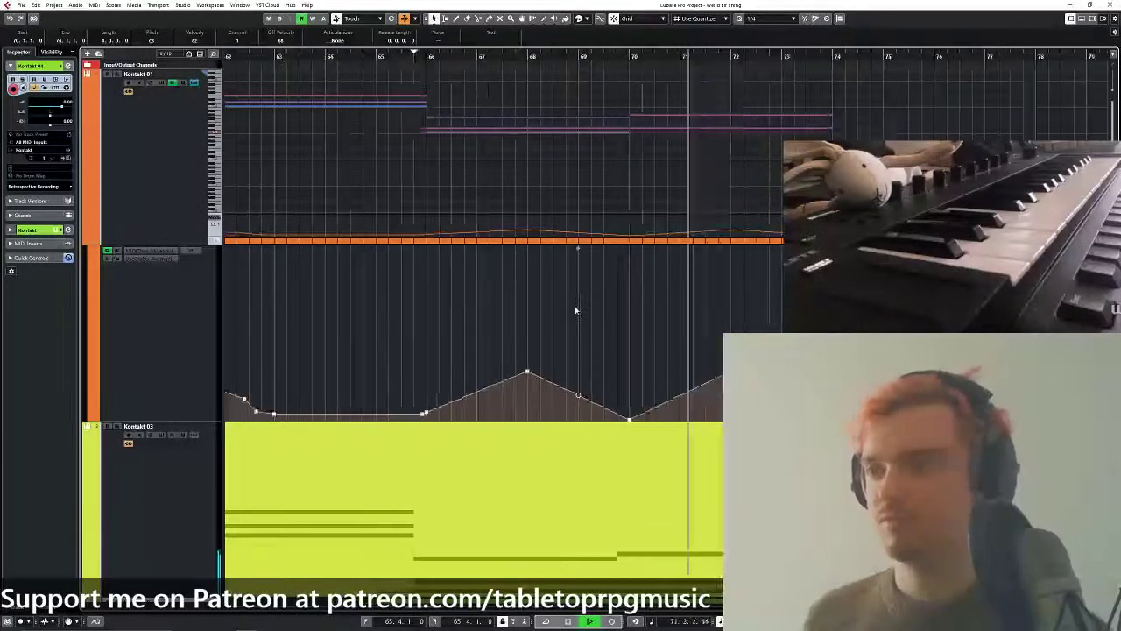
Show the Kontakt 03 notes in place and extend the track's part to bar 82.
left_click_drag(614, 246, 518, 137)
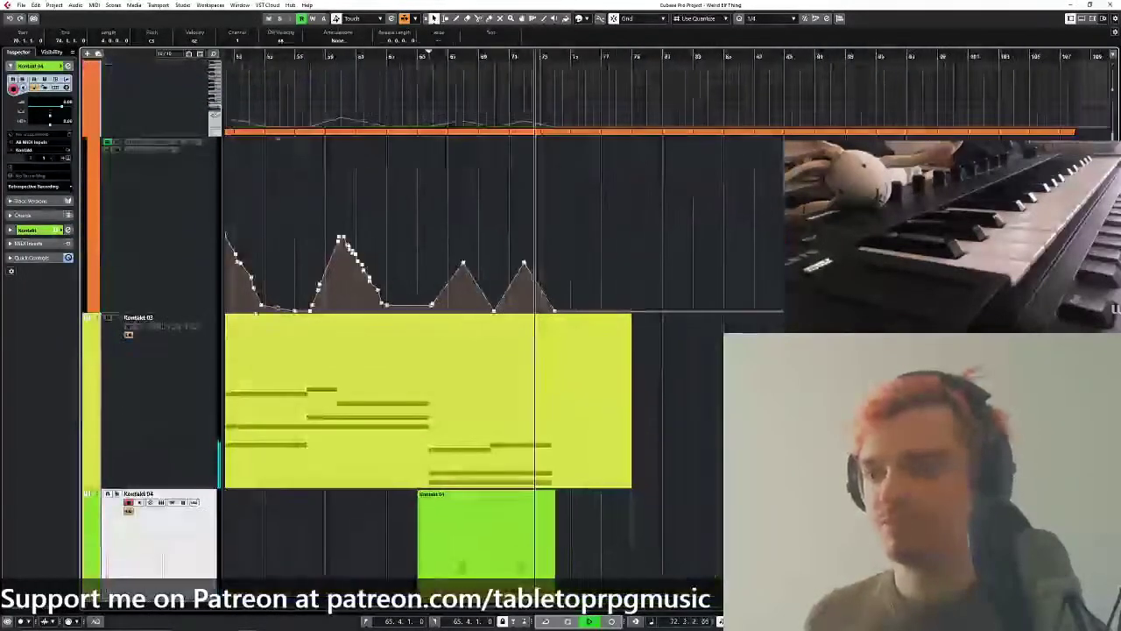
left_click(194, 325)
left_click(183, 368)
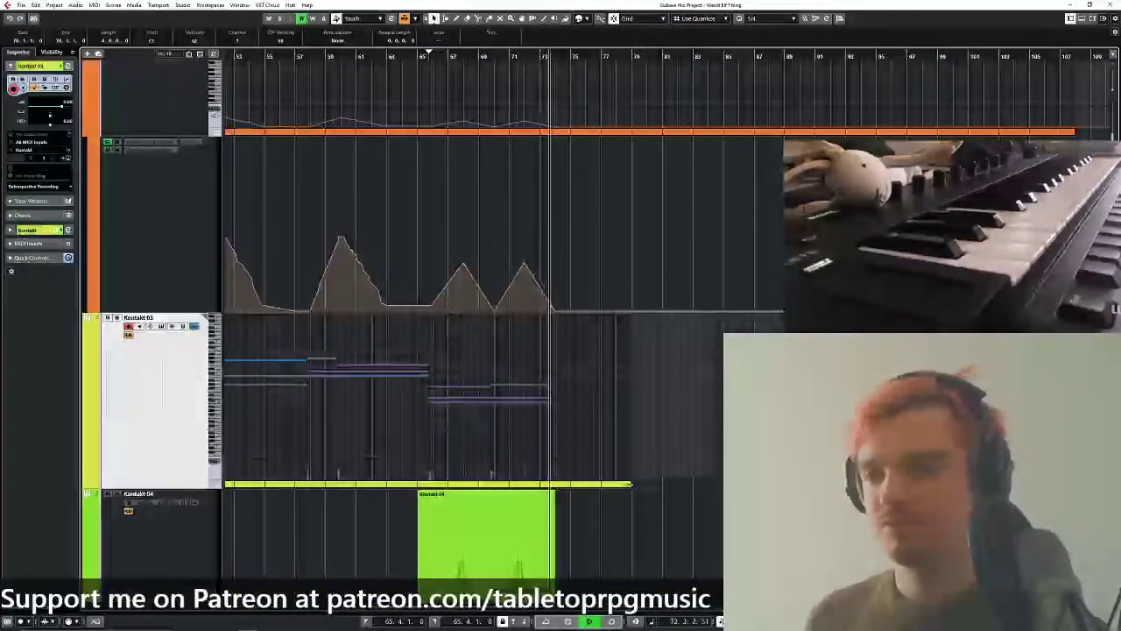
left_click_drag(630, 483, 681, 483)
Show the Kontakt 04 notes in place, check its instrument window, and extend the track's part past bar 79.
left_click(194, 502)
scroll(240, 352, "down", 5)
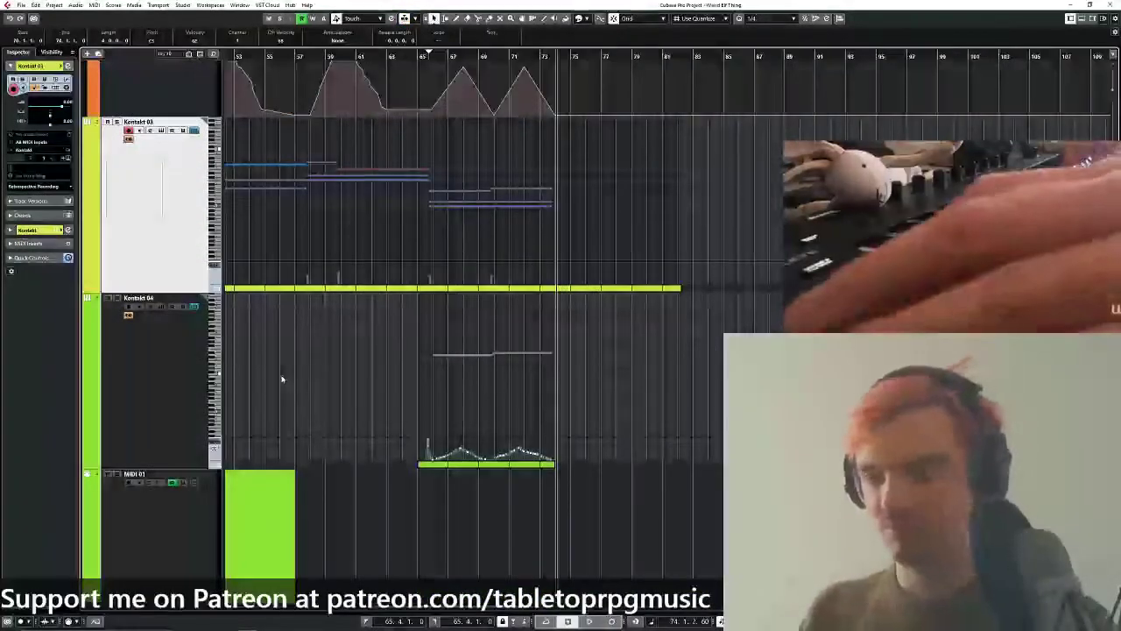
left_click(146, 397)
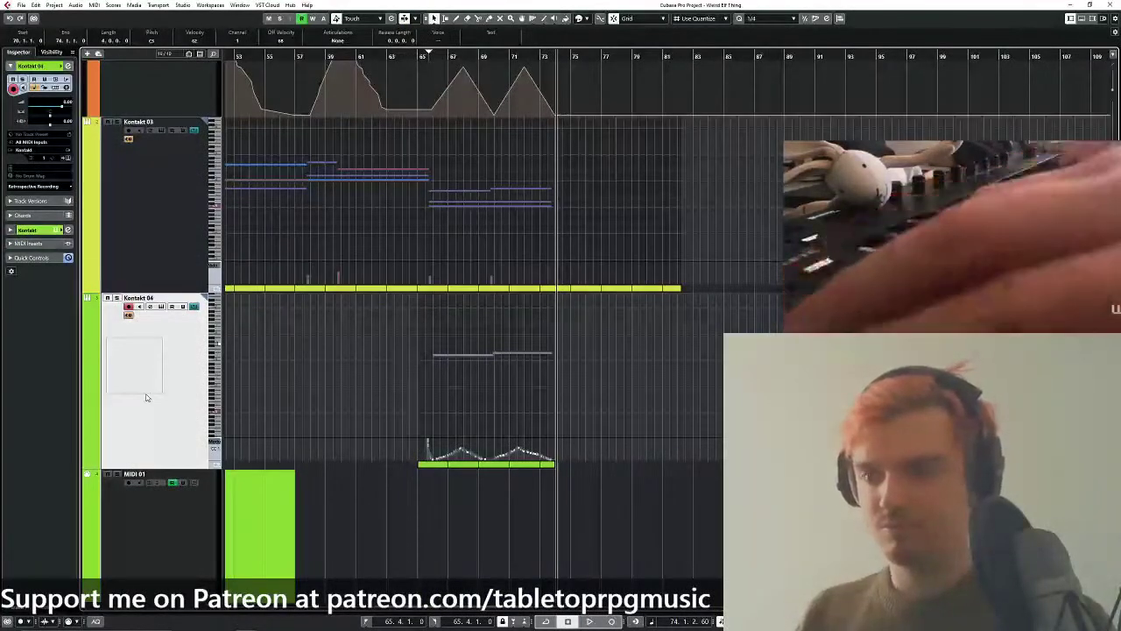
left_click(69, 159)
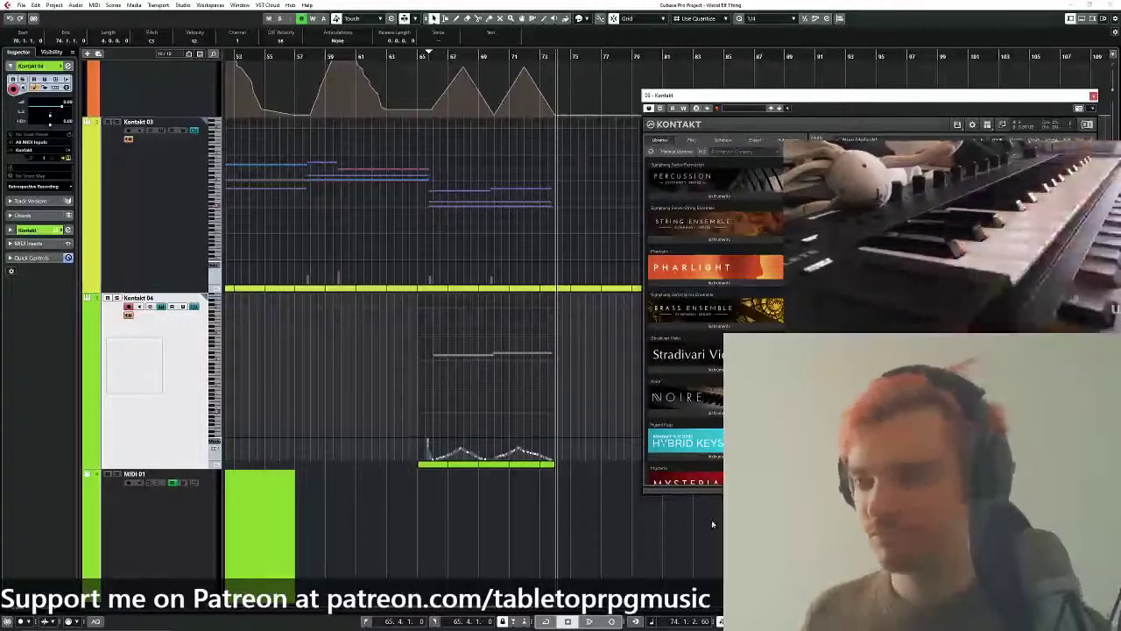
left_click_drag(554, 462, 643, 462)
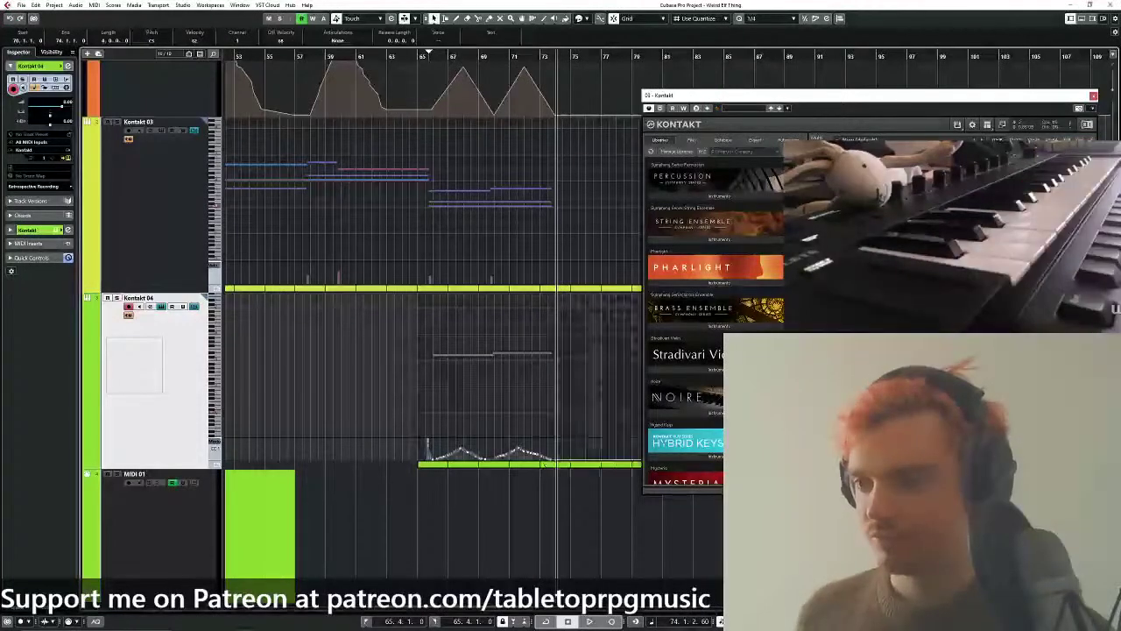
left_click(1093, 97)
Solo Kontakt 03, duplicate its top chord notes from bars 66 to 74 an octave higher, and play them from bar 65.
scroll(506, 238, "up", 3)
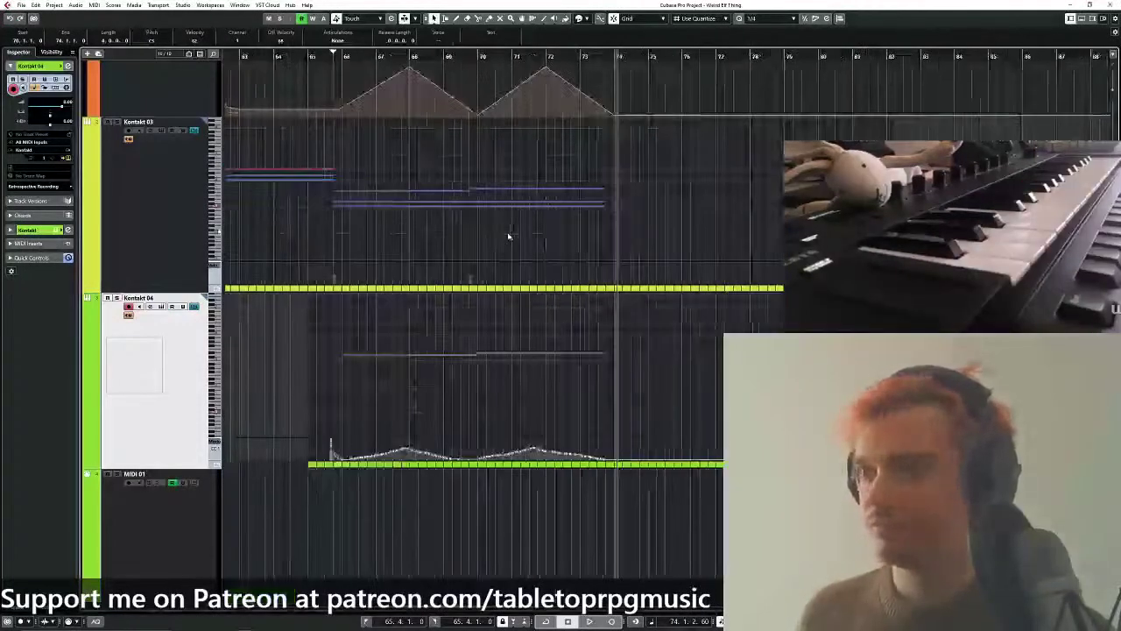
left_click(117, 124)
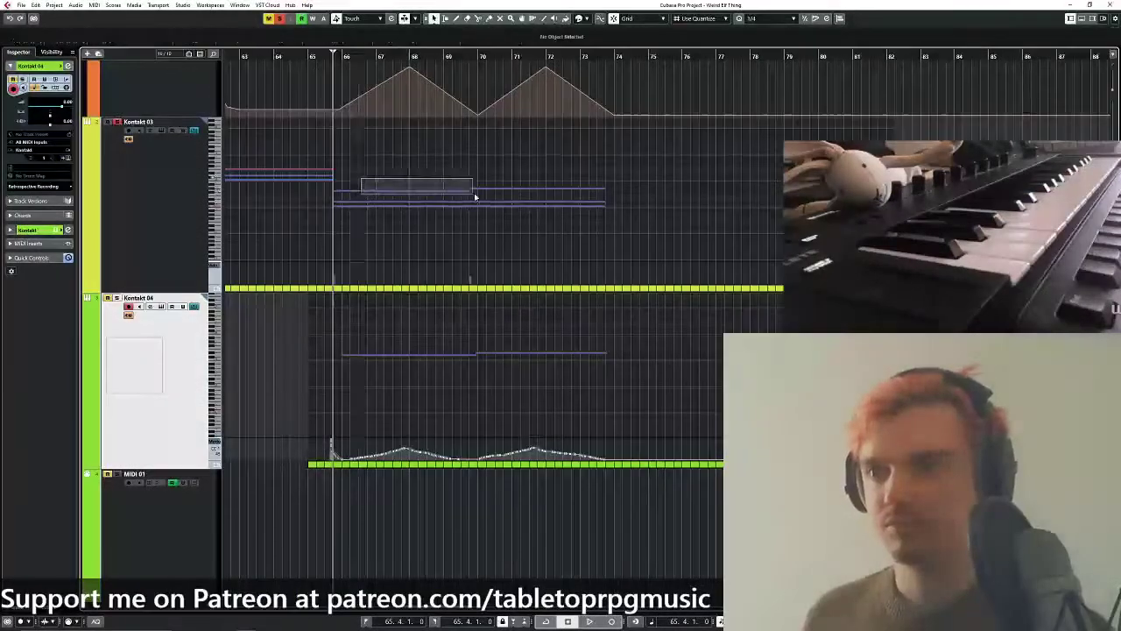
left_click_drag(474, 197, 474, 197)
key("space")
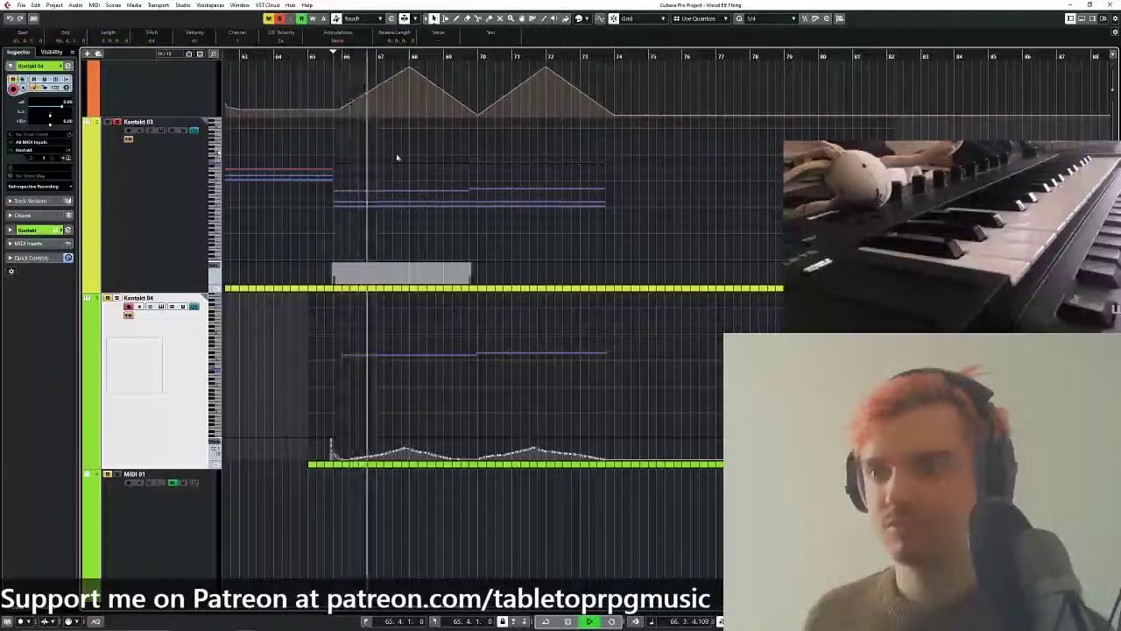
Repeat the Kontakt 03 chords from bar 74 to bar 82 and raise the upper two notes of the last chord.
scroll(397, 169, "down", 2)
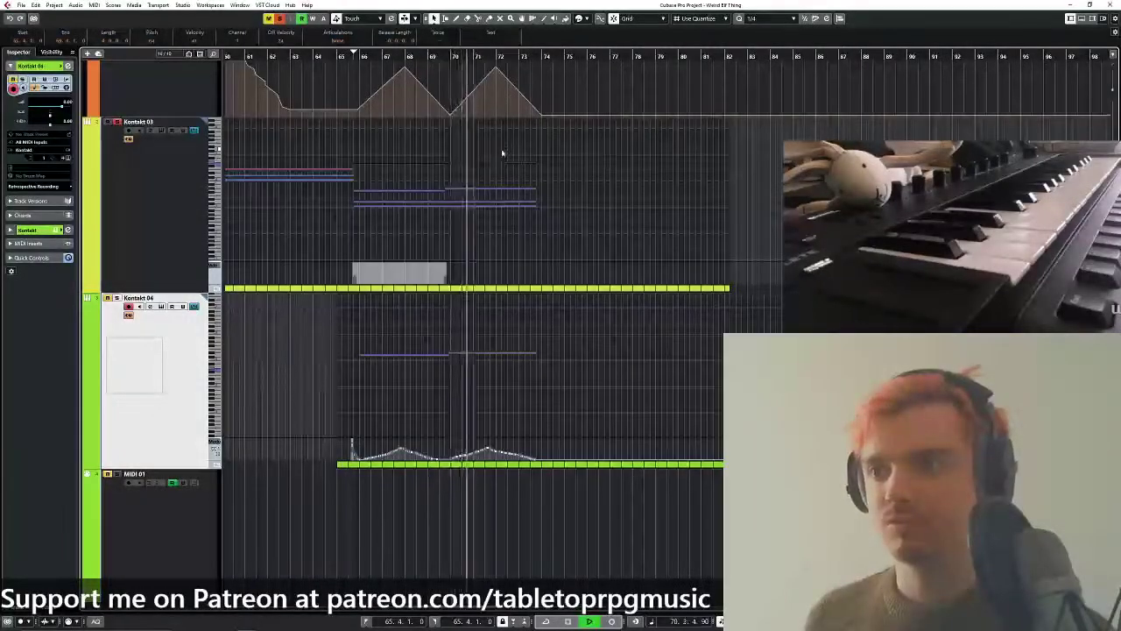
scroll(496, 163, "up", 2)
left_click_drag(510, 151, 564, 210)
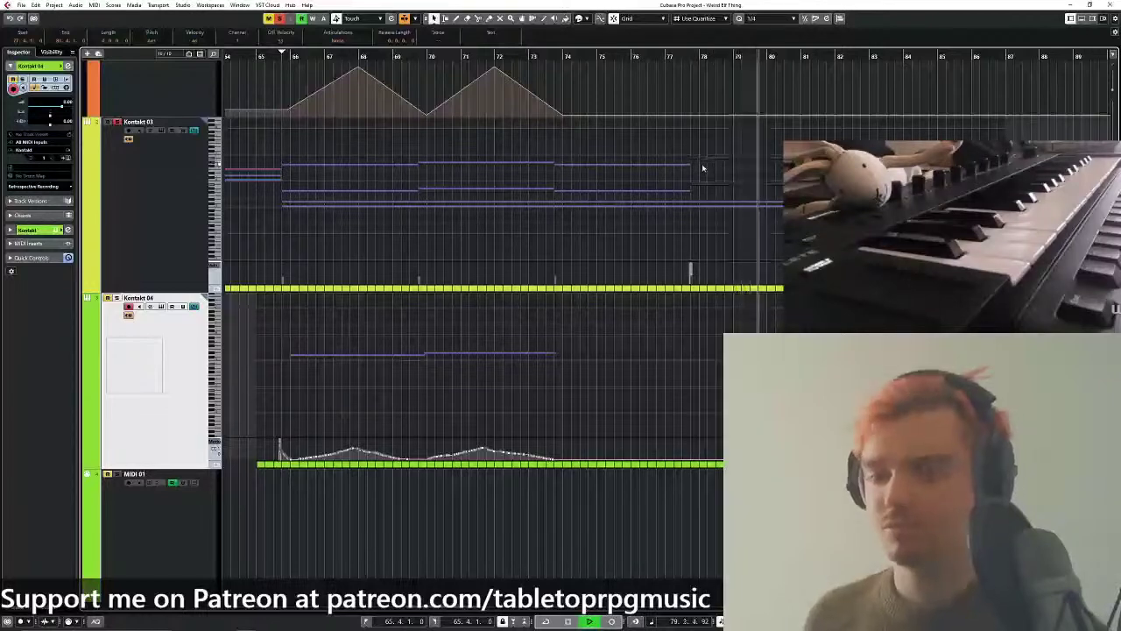
scroll(663, 219, "down", 2)
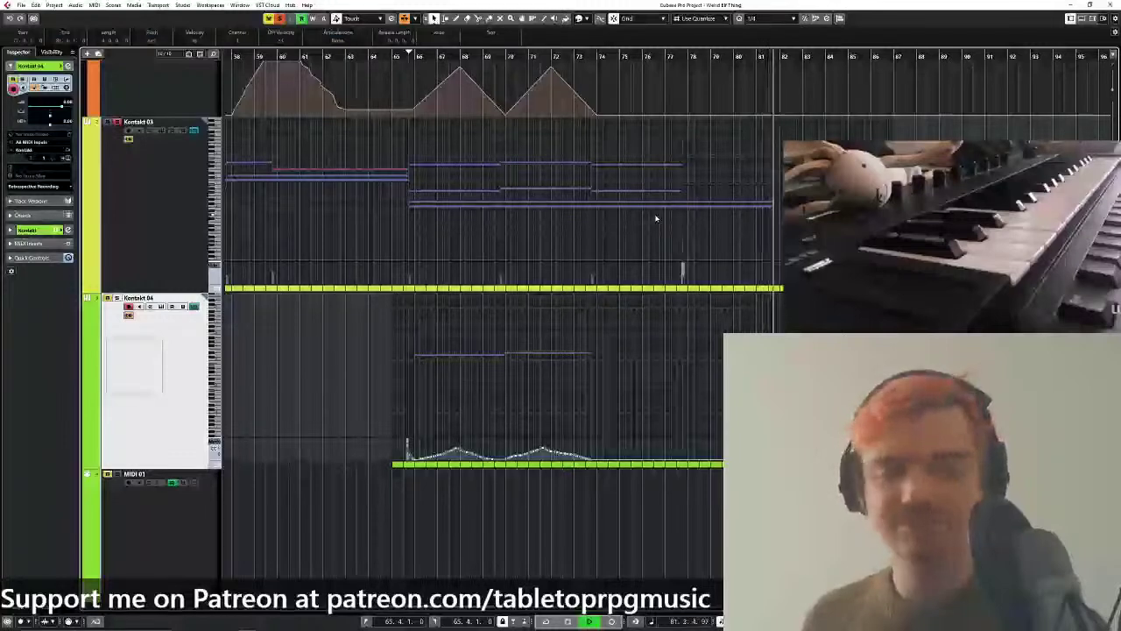
key("space")
Raise the upper two notes of the Kontakt 03 chord in bars 70 to 74 and play from bar 65.
scroll(409, 65, "up", 2)
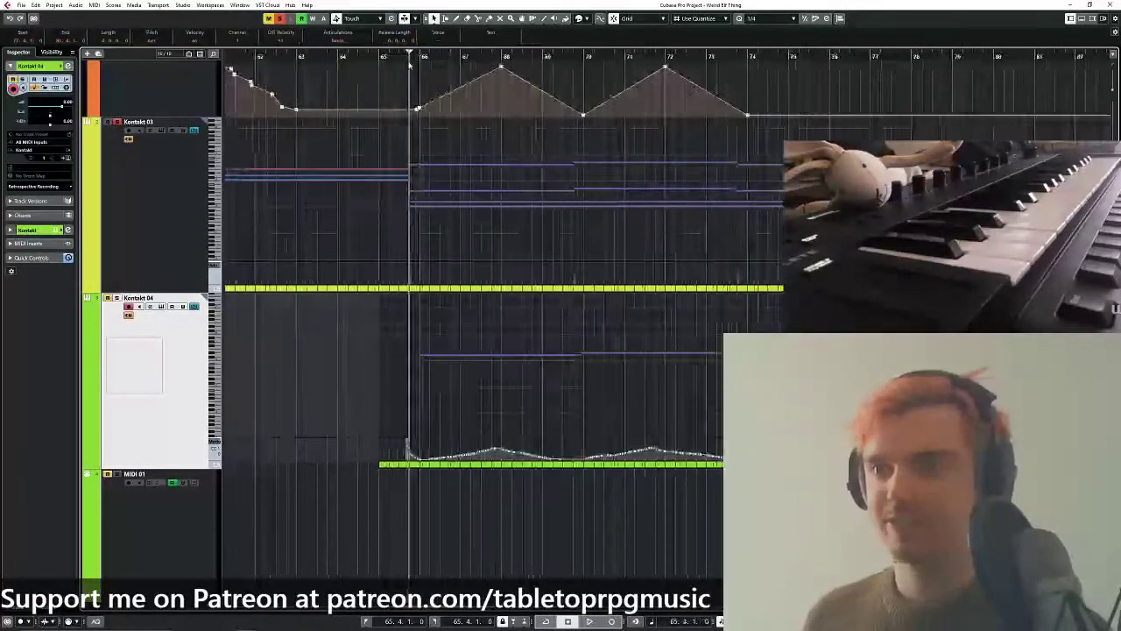
scroll(472, 221, "down", 2)
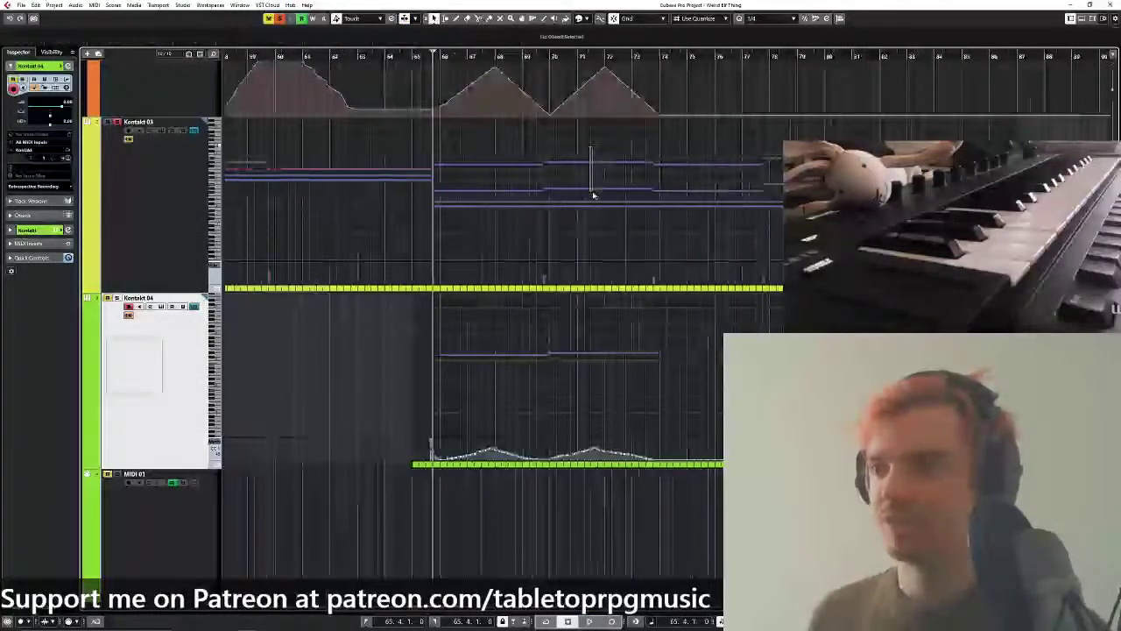
left_click_drag(592, 193, 593, 197)
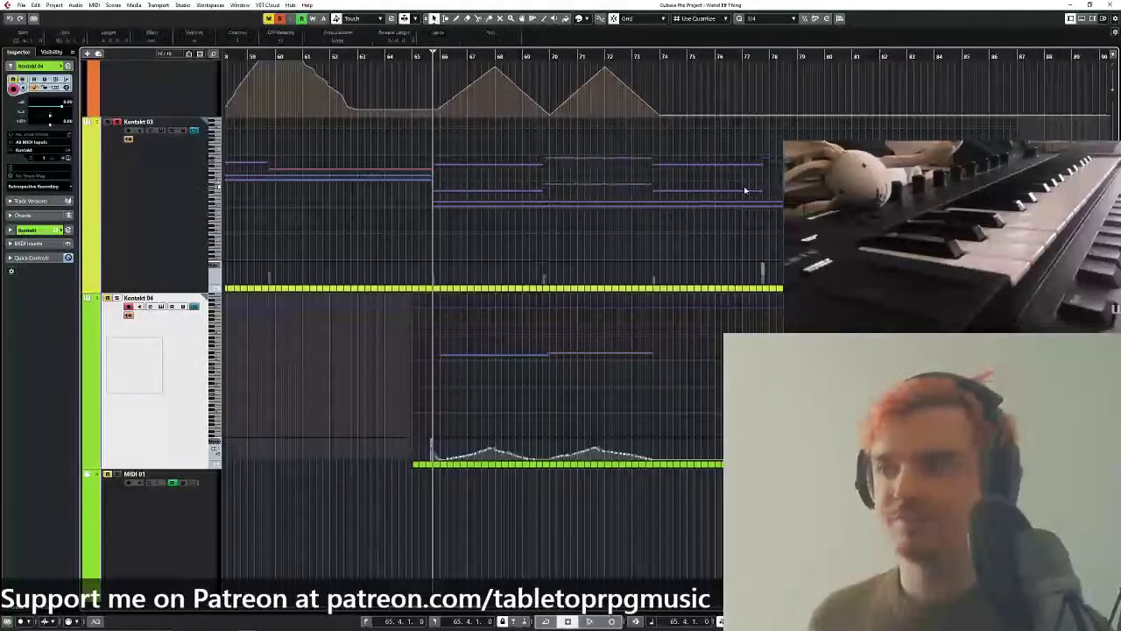
scroll(370, 214, "down", 3)
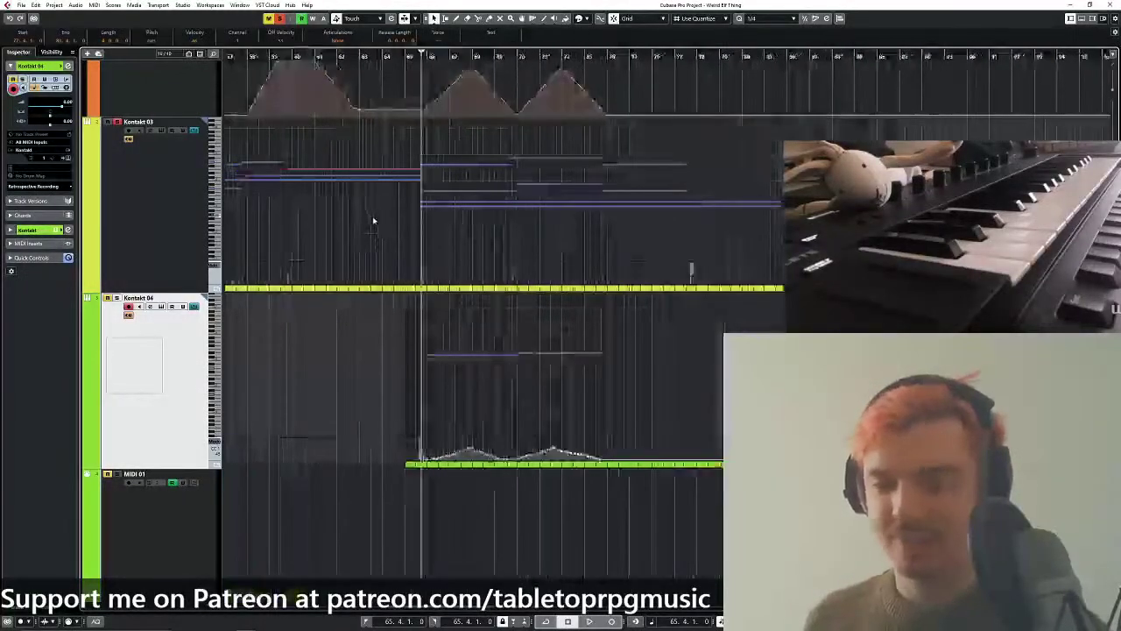
scroll(430, 83, "up", 2)
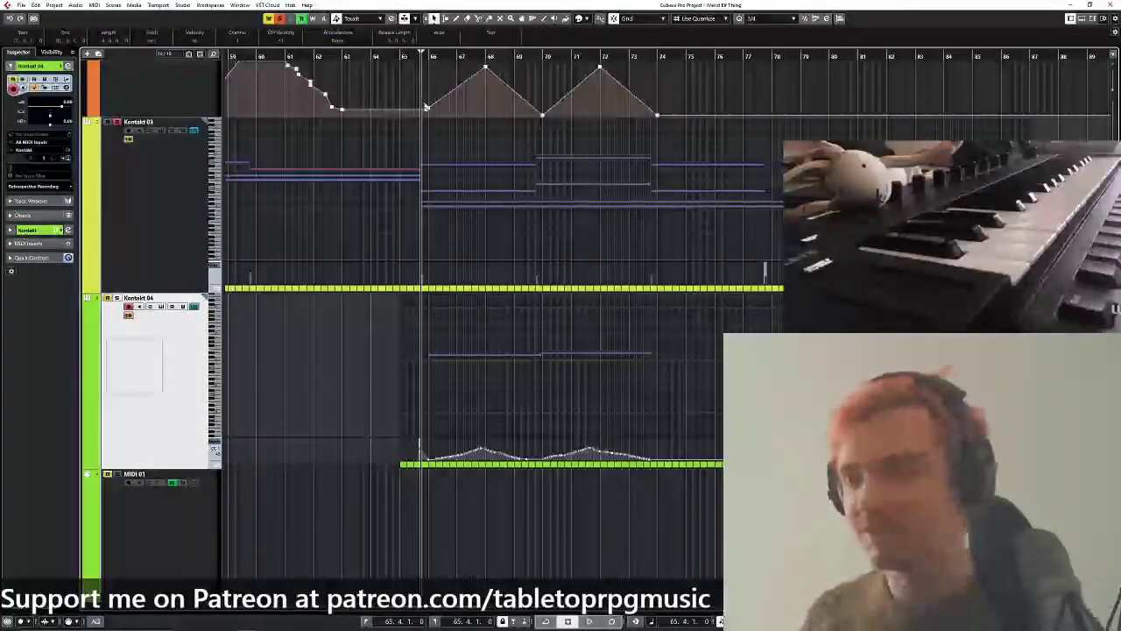
key("space")
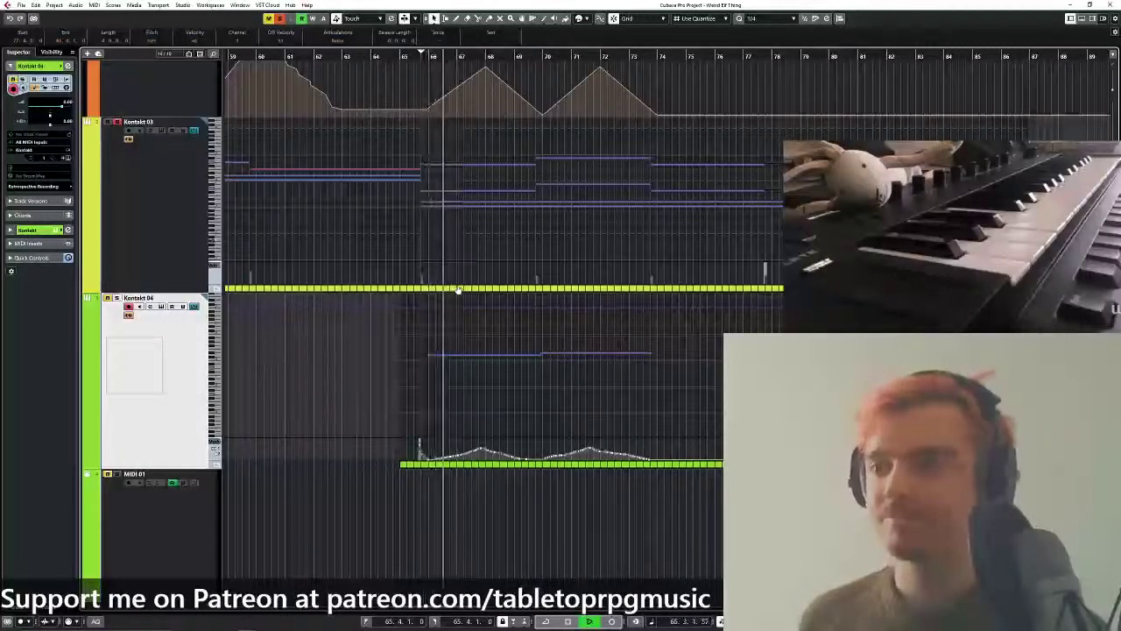
Lower the upper two notes of the Kontakt 03 chord in bars 70 to 74 back down and replay from bar 65.
scroll(457, 289, "up", 3)
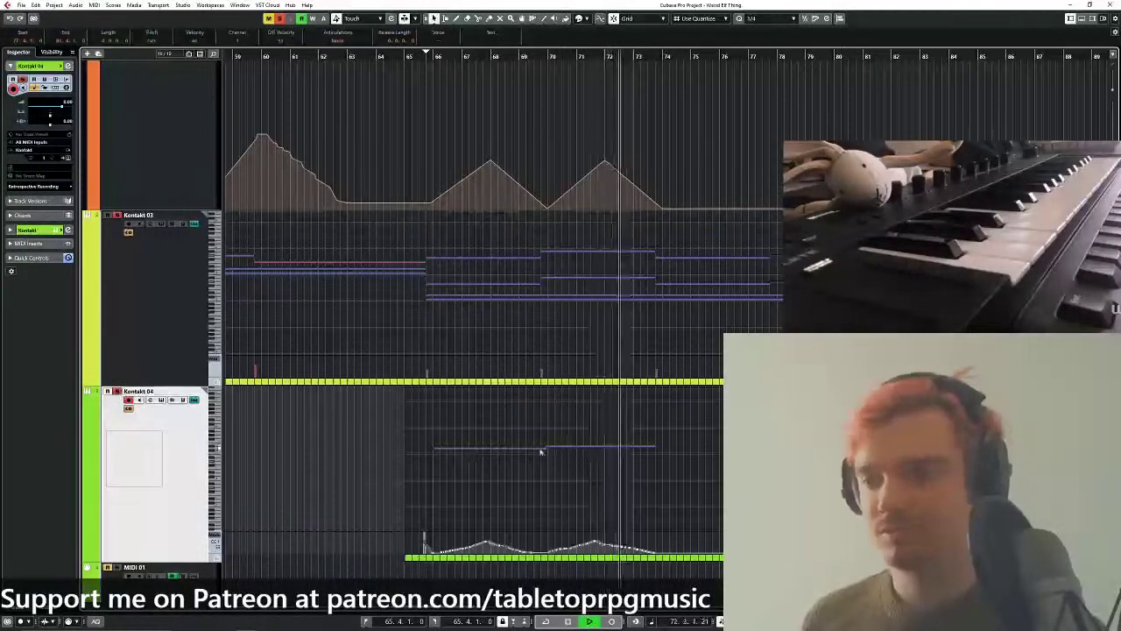
left_click(497, 460)
key("space")
left_click_drag(587, 229, 576, 287)
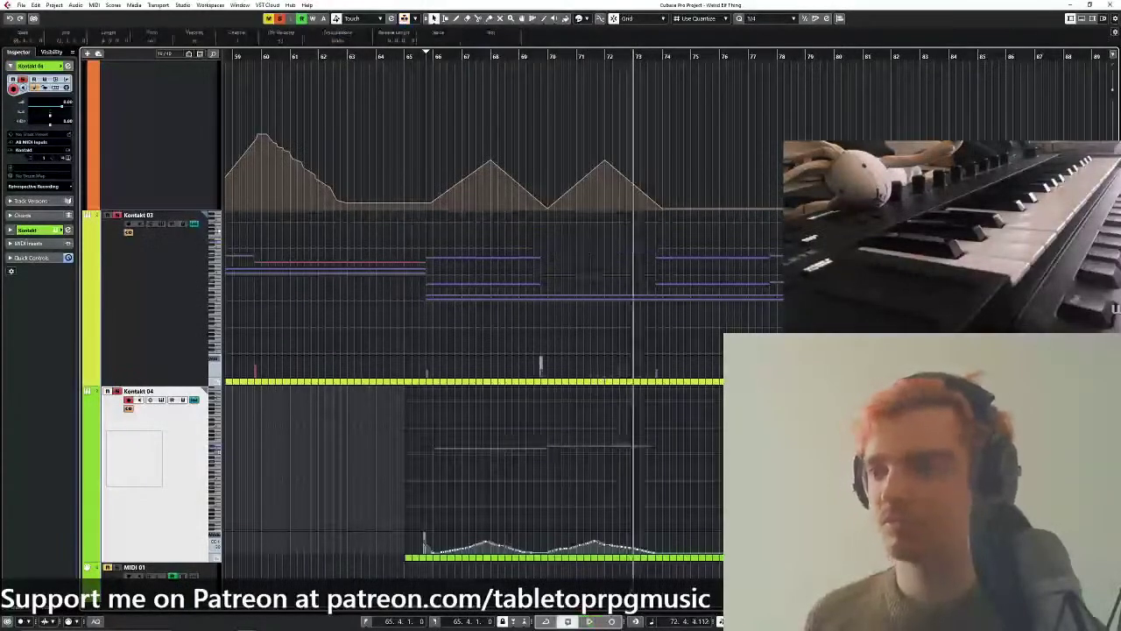
left_click(427, 56)
key("space")
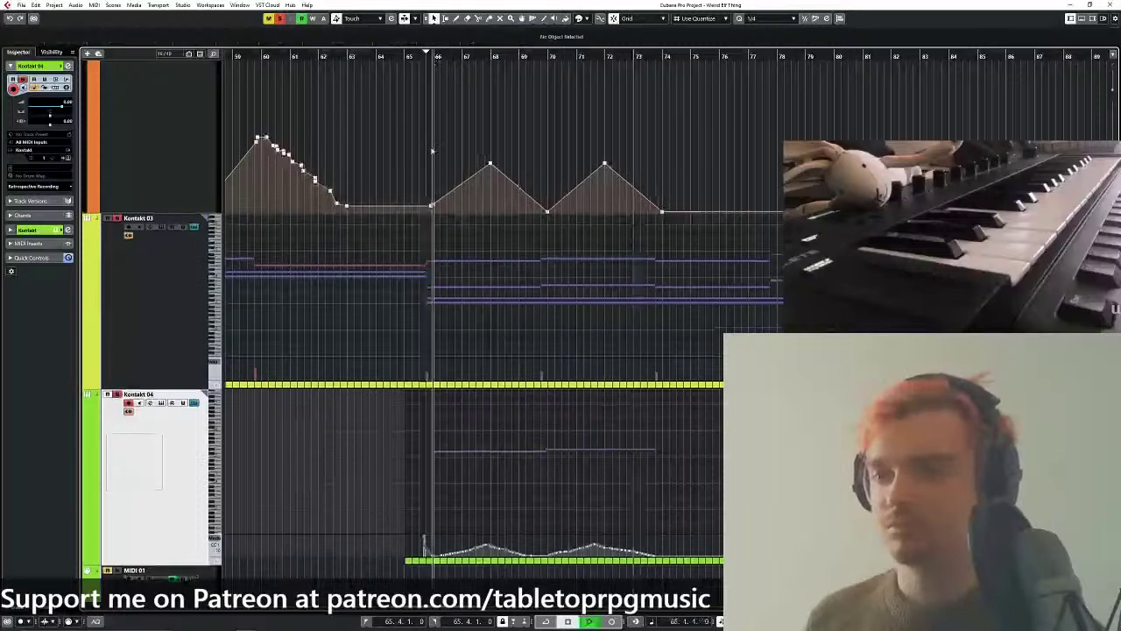
Repeat the Kontakt 01 chords and their modulation swells from bar 74 to bar 82.
scroll(644, 571, "down", 2)
left_click_drag(640, 566, 519, 563)
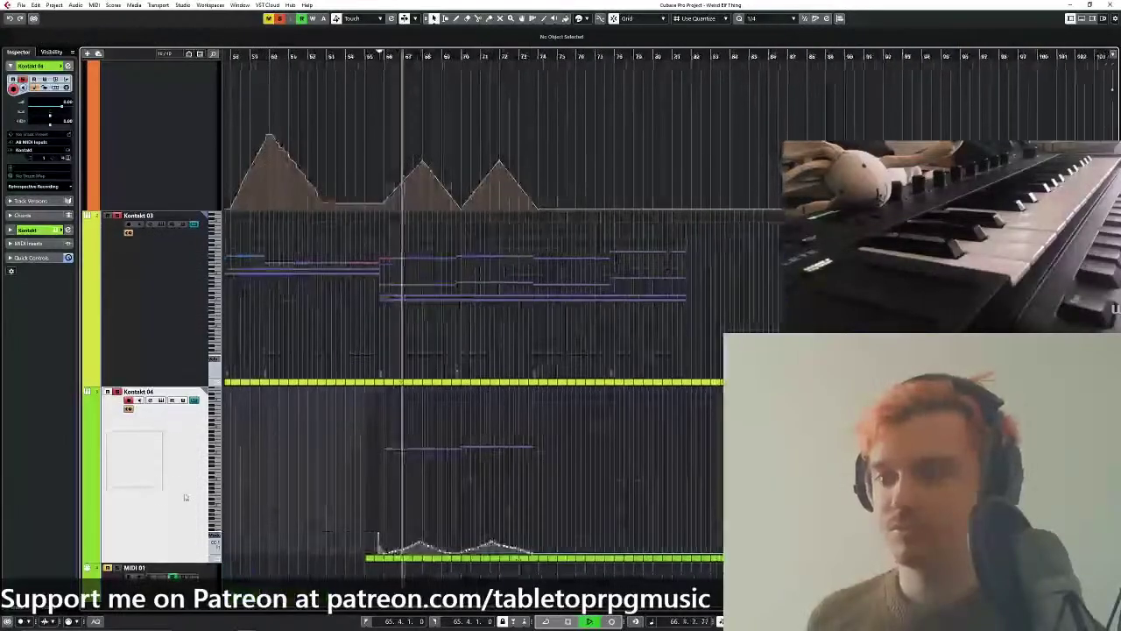
scroll(168, 486, "up", 4)
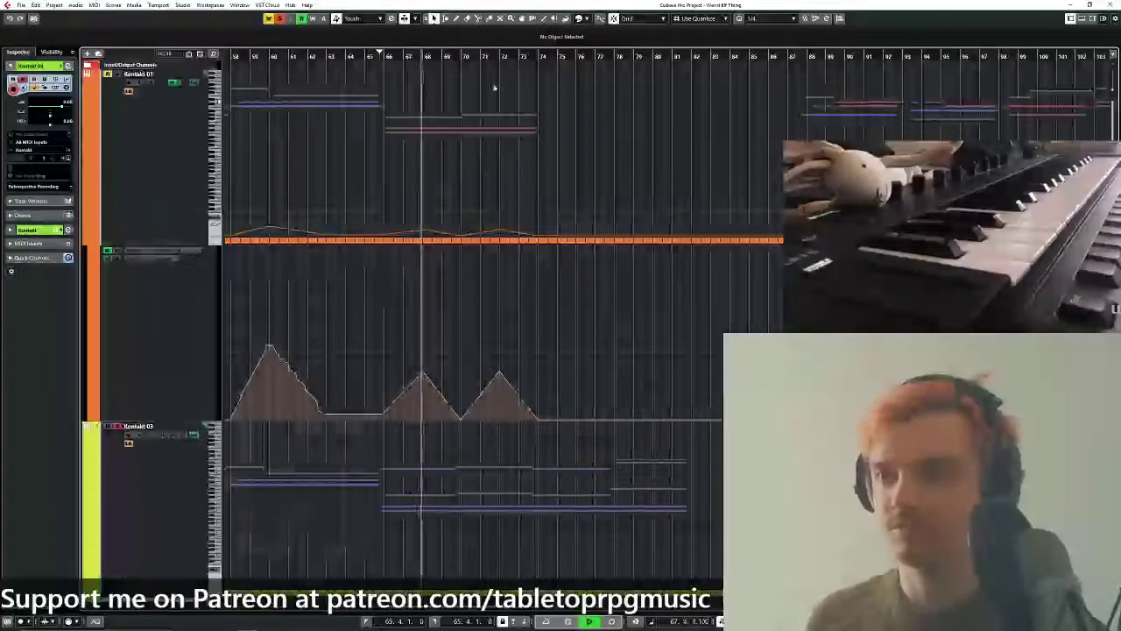
left_click_drag(571, 102, 398, 141)
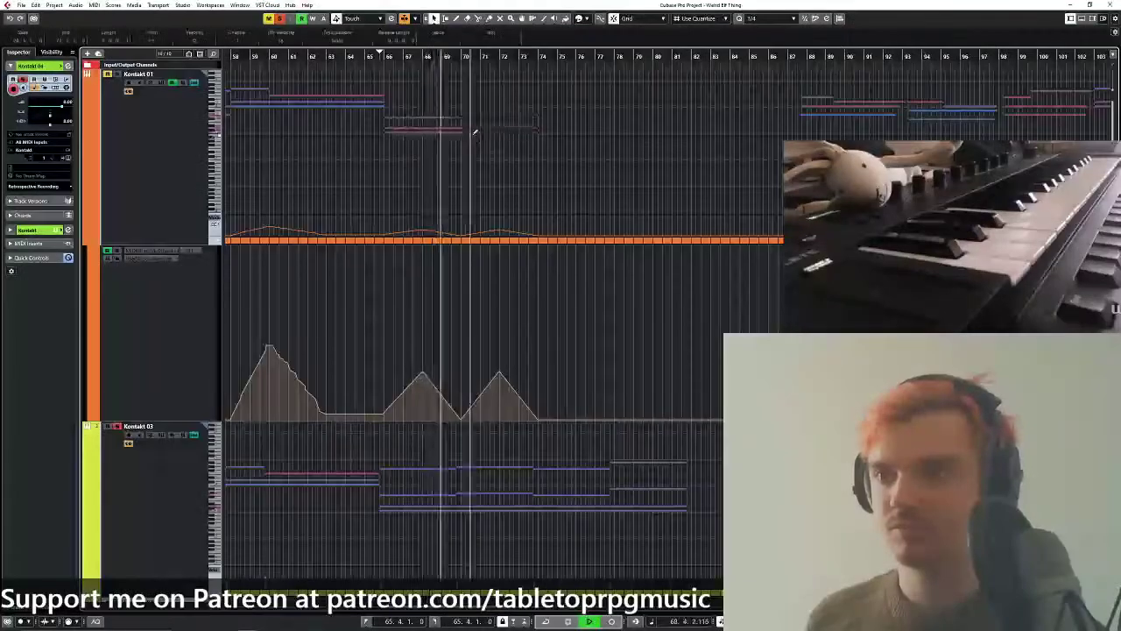
left_click_drag(482, 130, 551, 131)
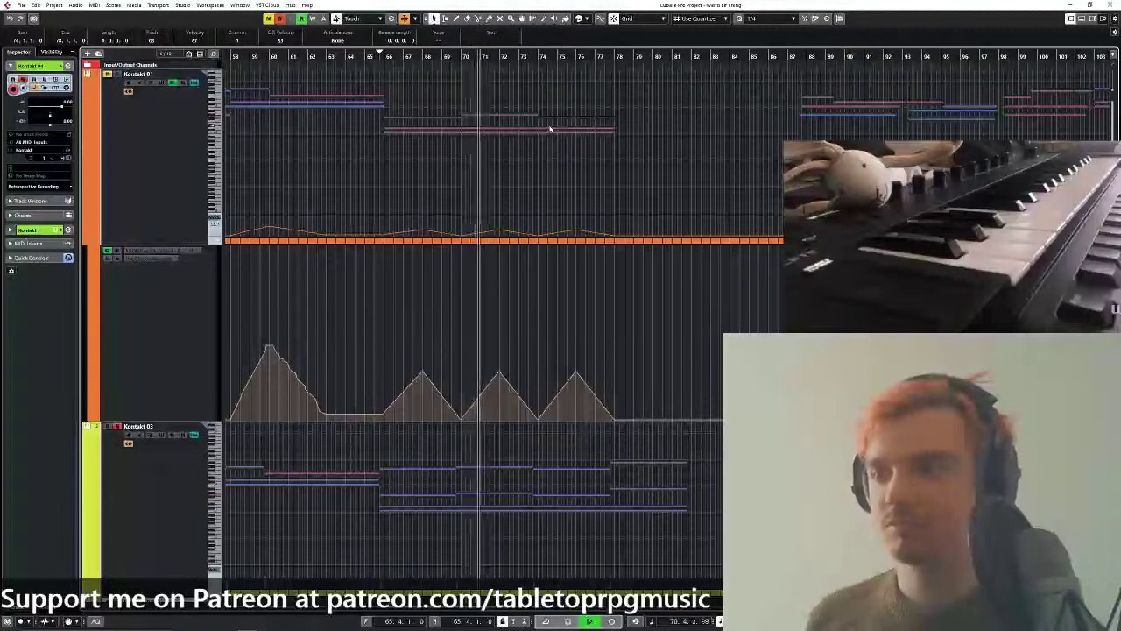
key("ctrl+z")
left_click_drag(559, 133, 625, 114)
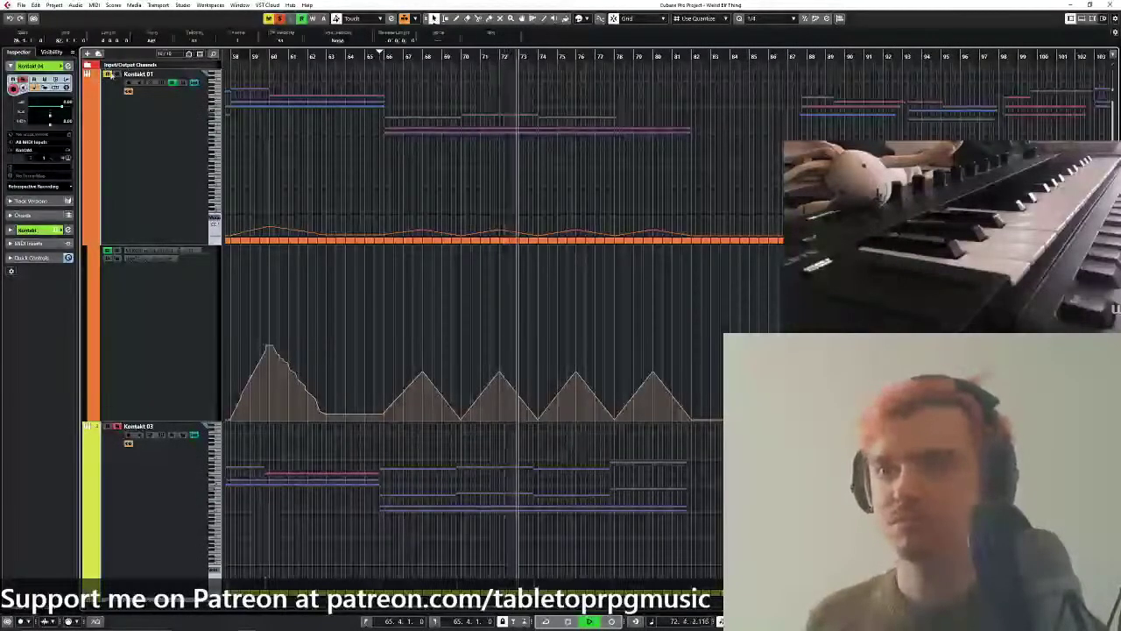
Close the in-place note editing on the Kontakt 03 and Kontakt 04 tracks.
scroll(163, 219, "down", 4)
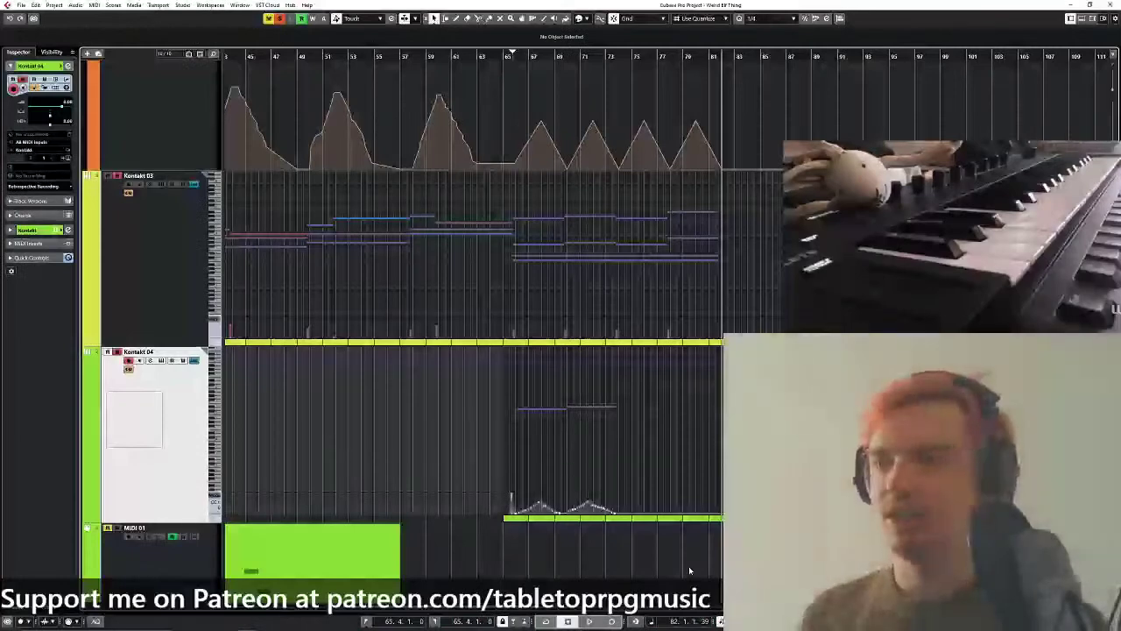
left_click(292, 214)
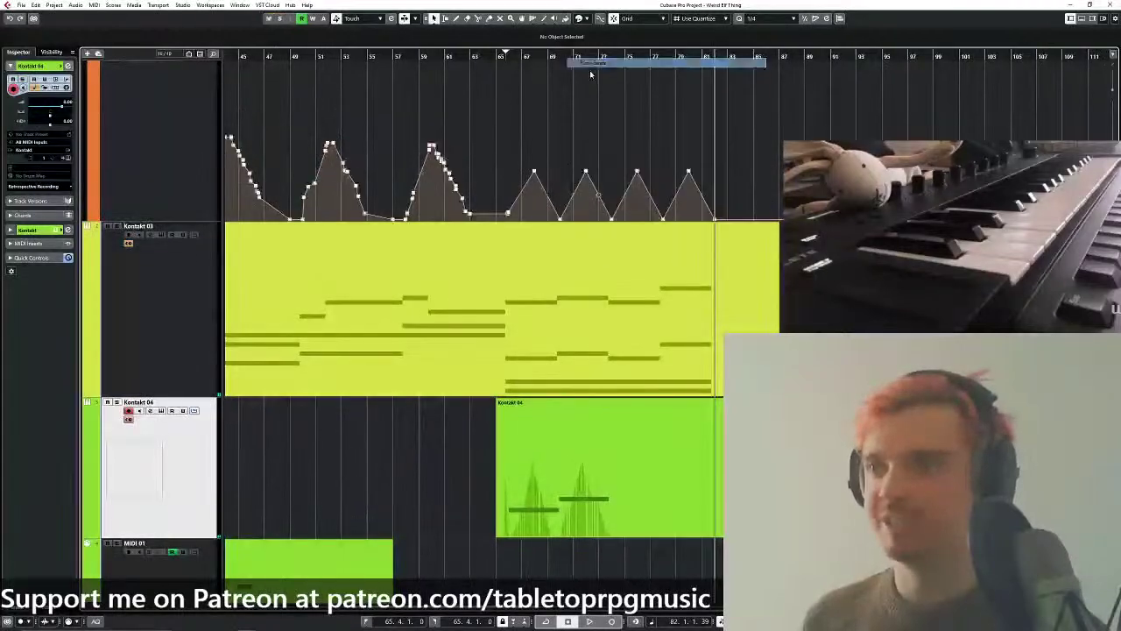
Display the ruler in seconds to check the length of the piece, and return it to bars and beats.
right_click(590, 59)
left_click(613, 71)
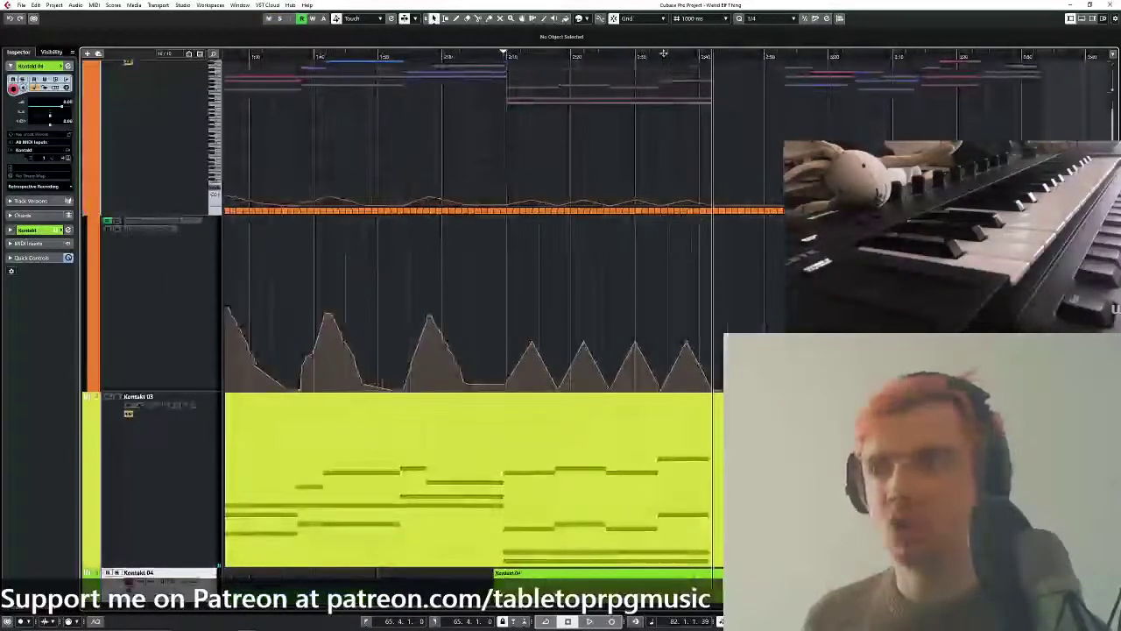
right_click(662, 52)
left_click(687, 55)
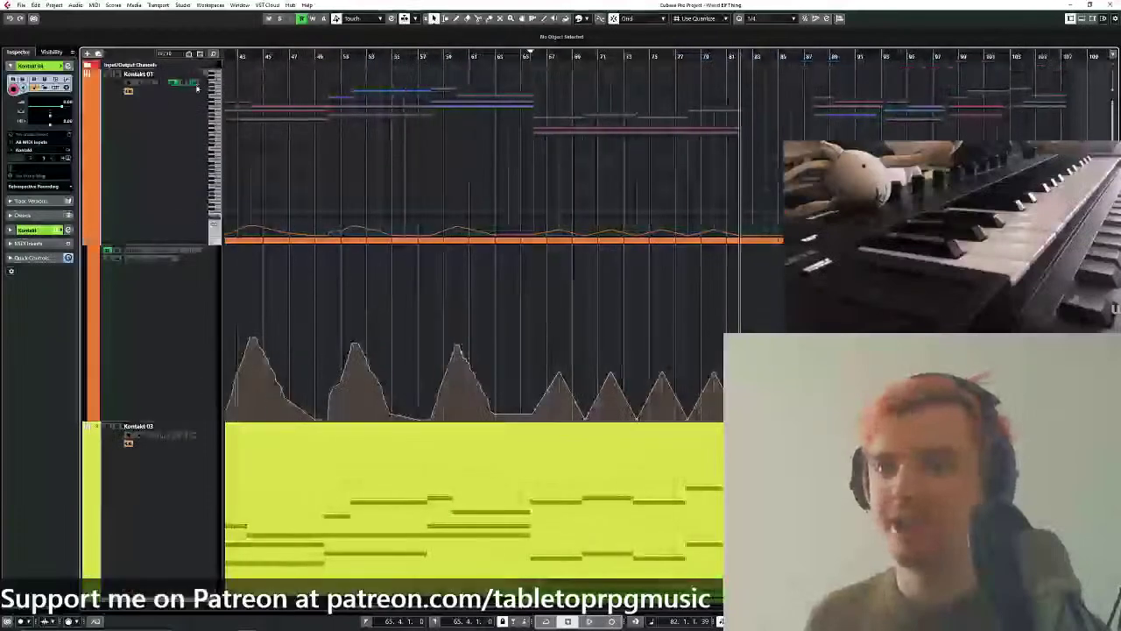
scroll(194, 313, "down", 3)
scroll(203, 342, "down", 3)
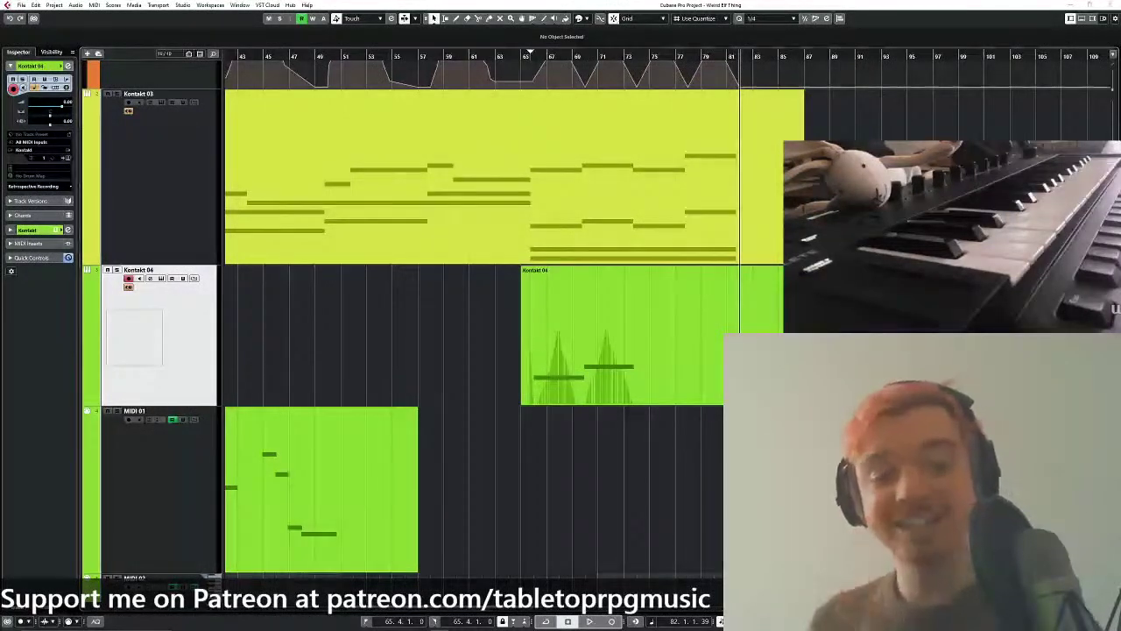
Bring up the Windows Start menu and taskbar over the project.
key("super")
key("super")
key("super")
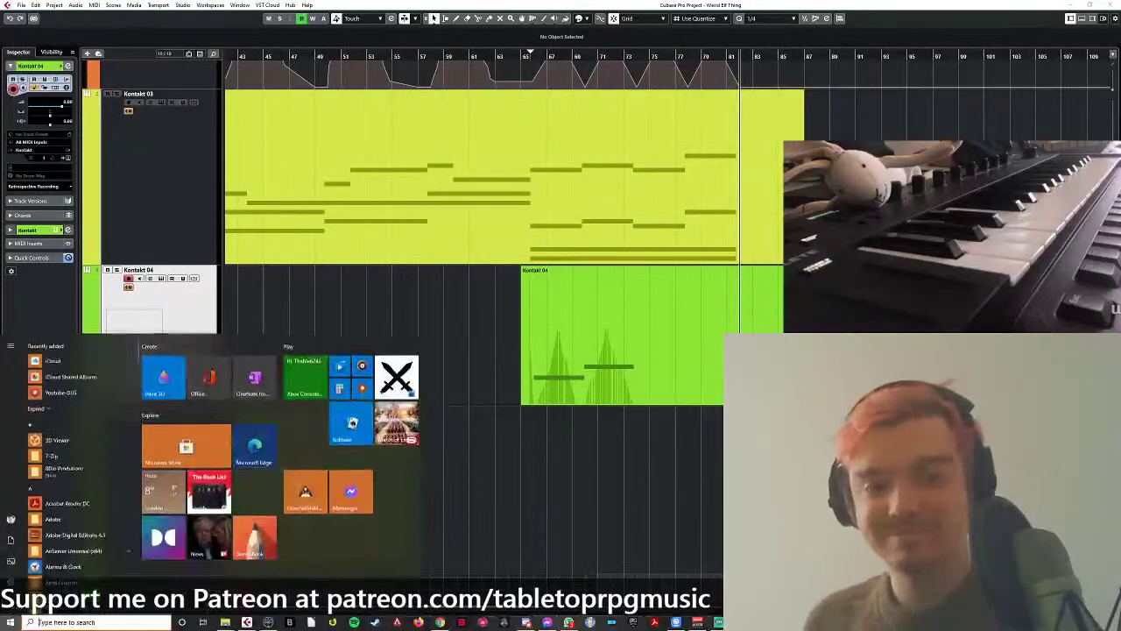